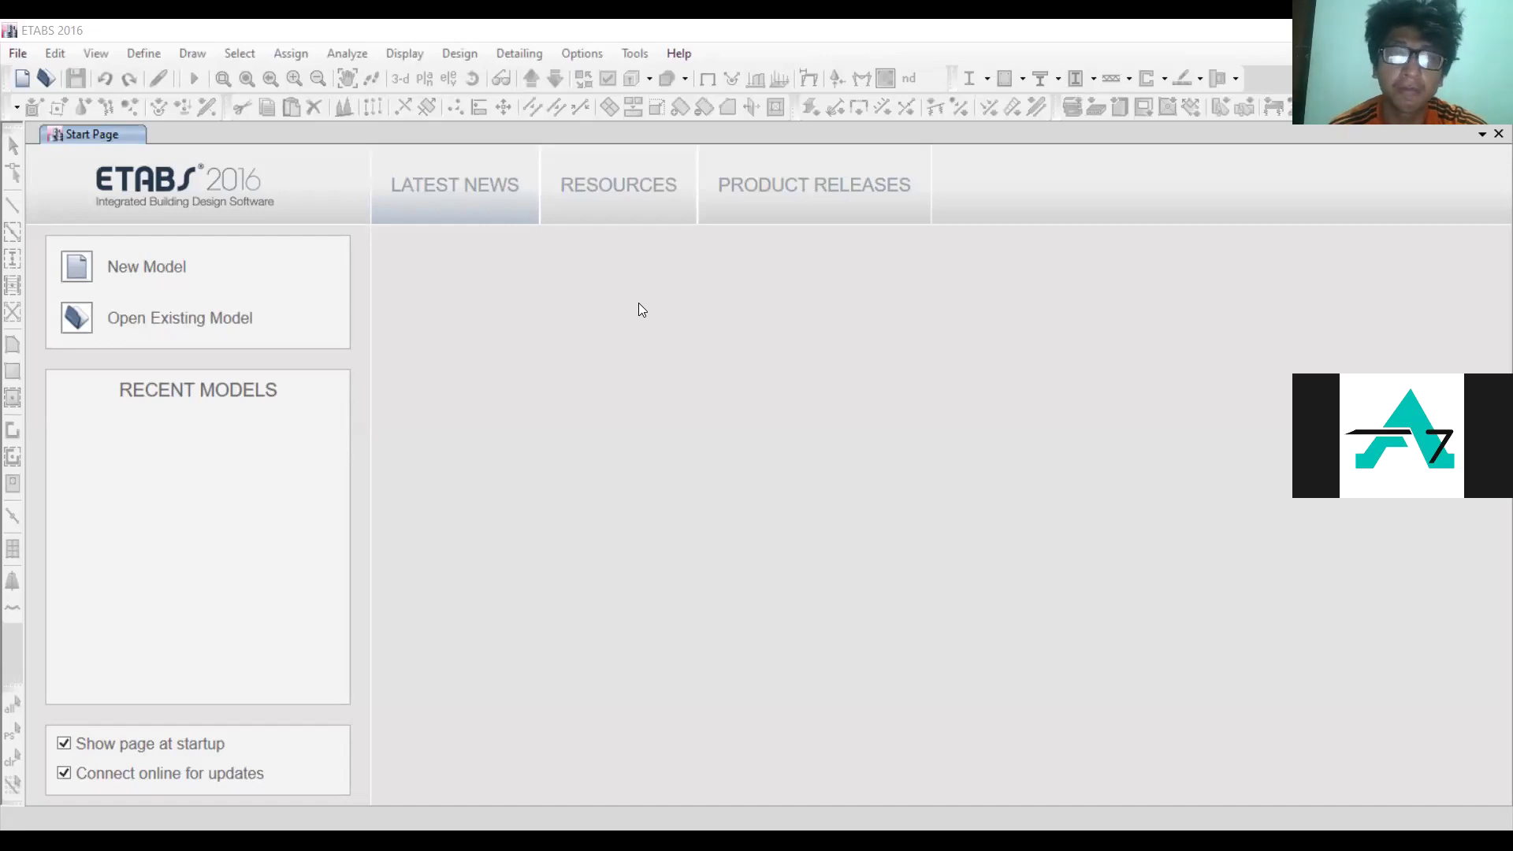
Step: Create a grid-only model with built-in Metric SI units, the Indian steel database, IS 800:2007 and IS 456:2000, keeping the template's grid and story values
{"action": "left_click", "coordinate": [17, 53]}
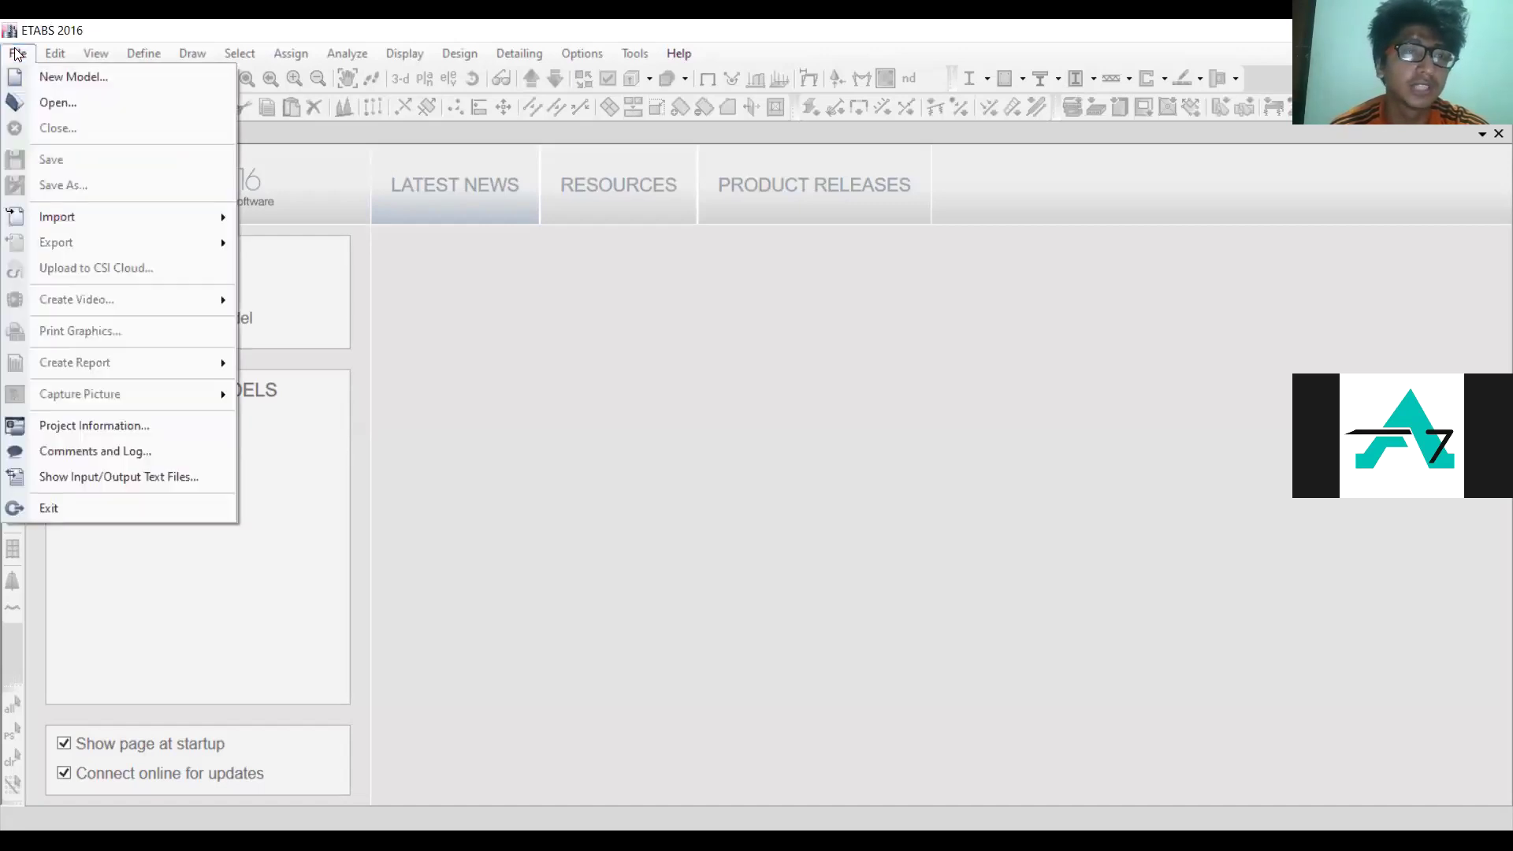
{"action": "left_click", "coordinate": [98, 92]}
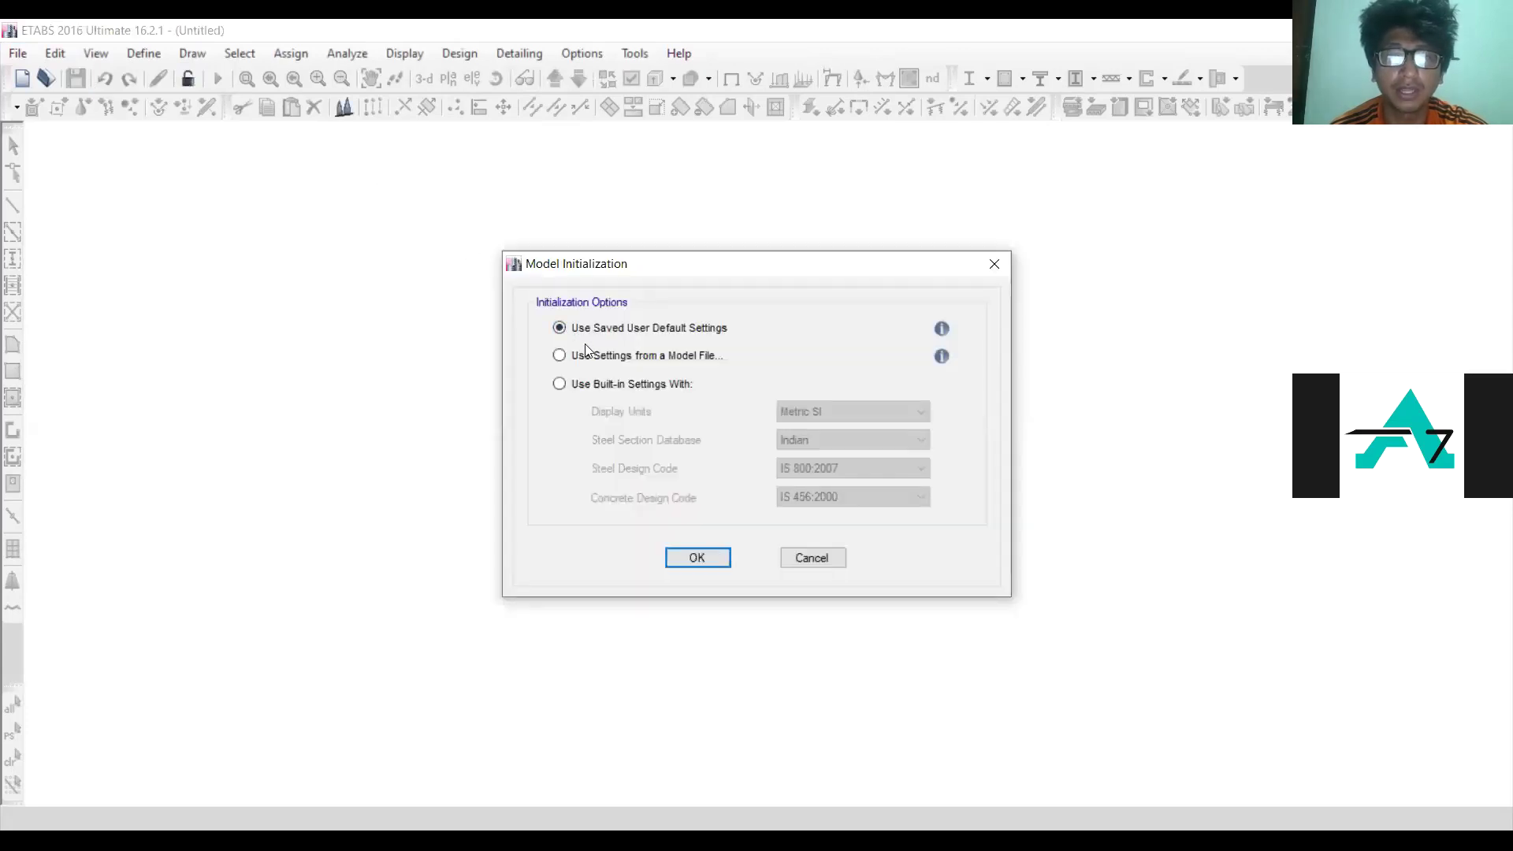
{"action": "left_click", "coordinate": [596, 356]}
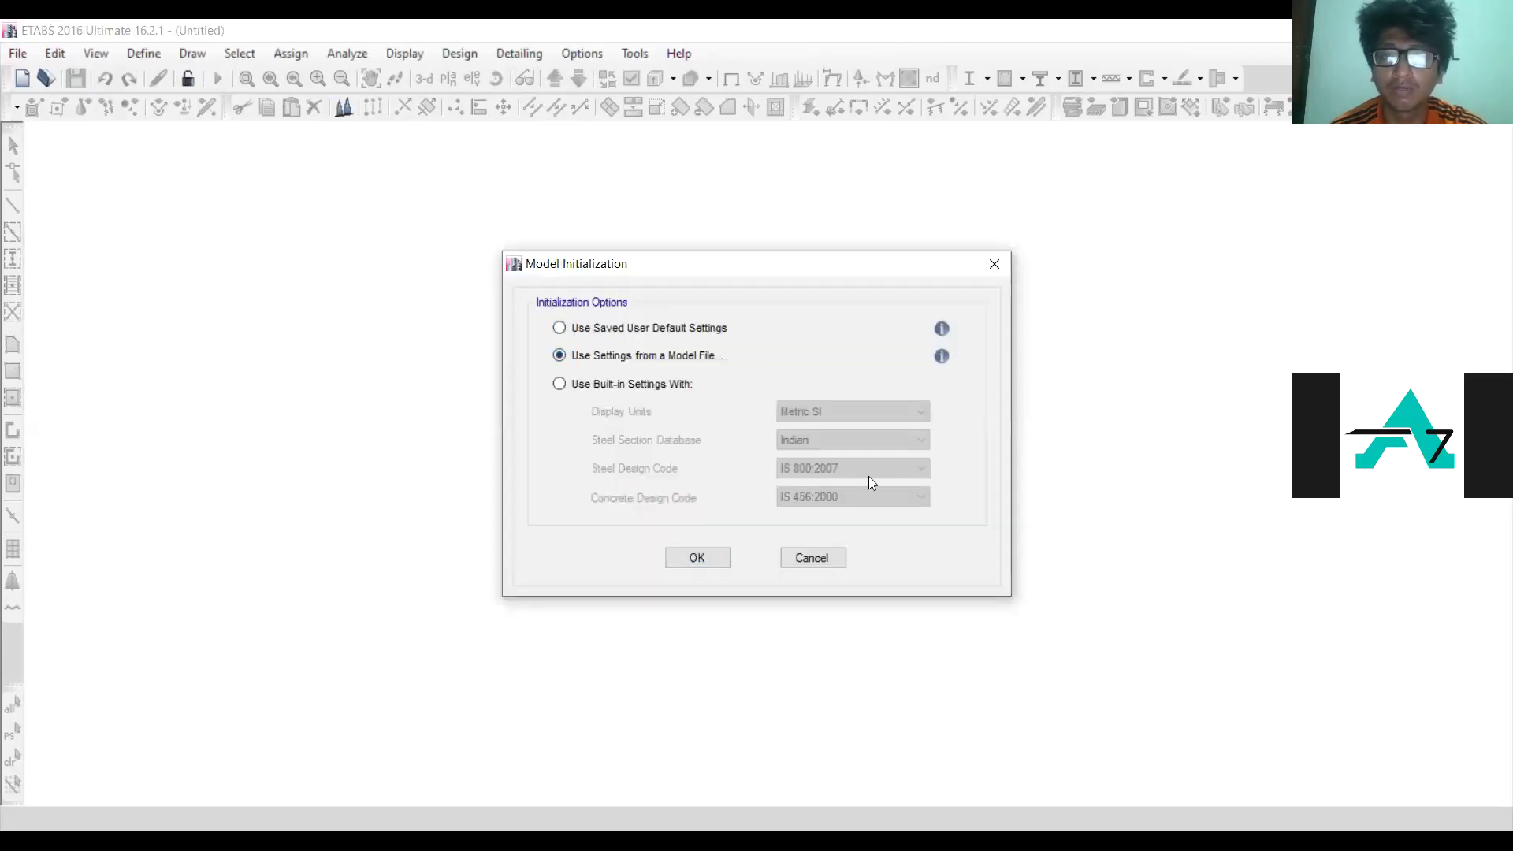
{"action": "left_click", "coordinate": [603, 384]}
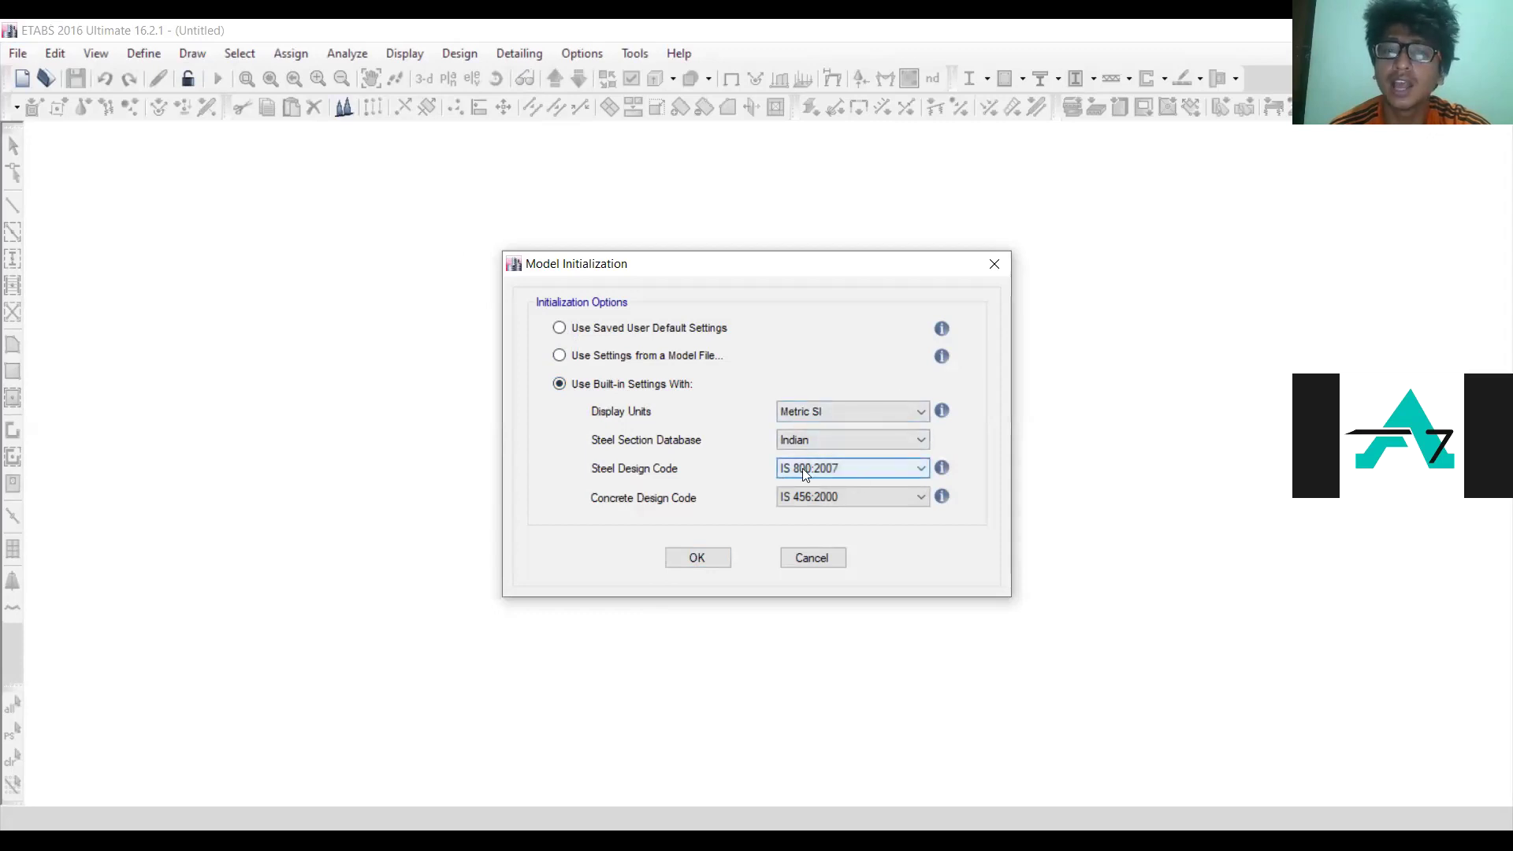
{"action": "left_click", "coordinate": [684, 561]}
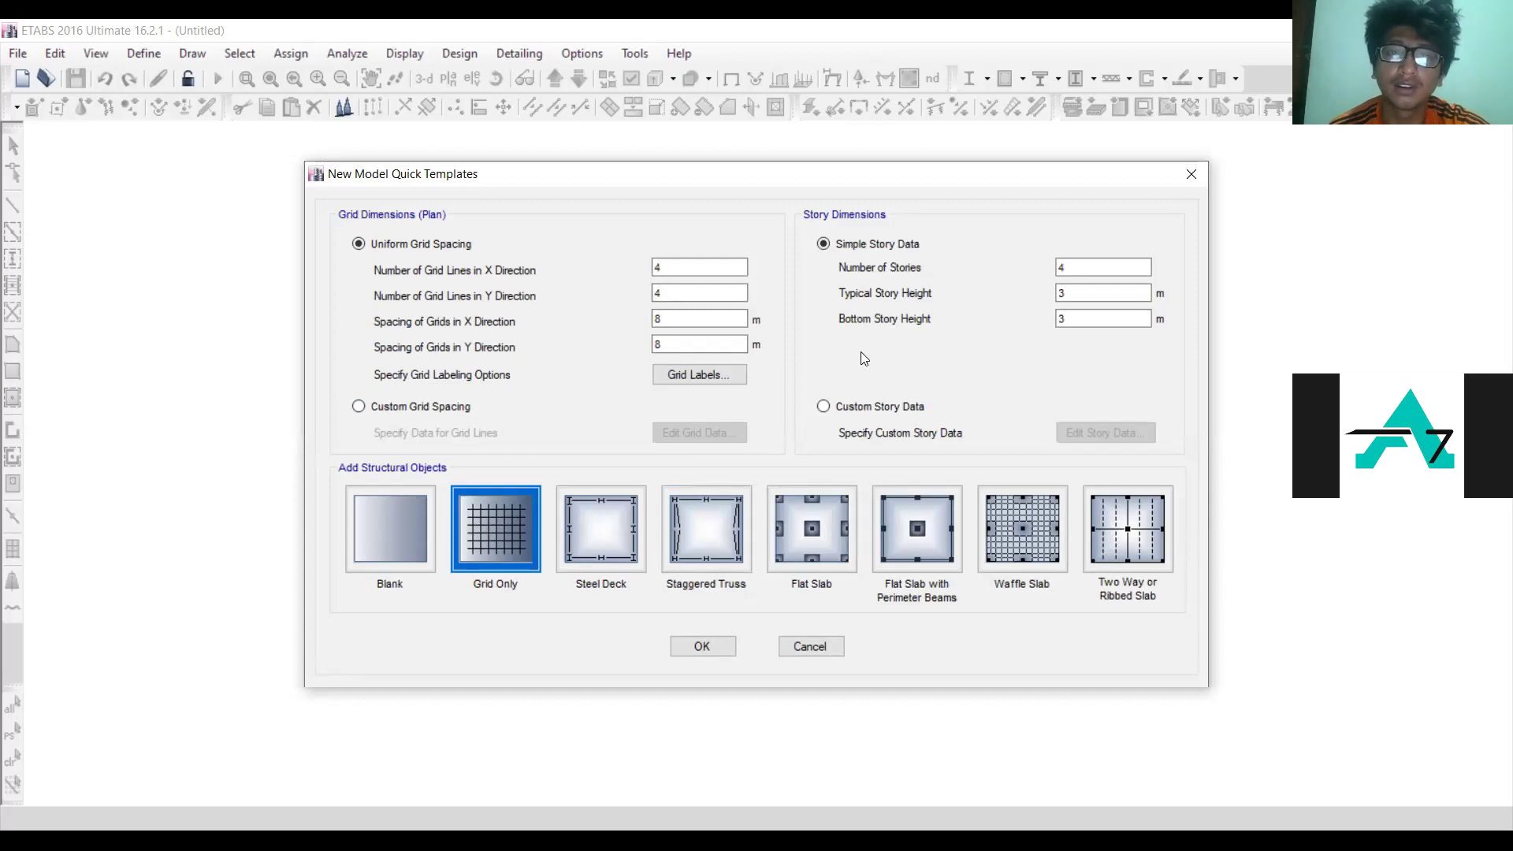
{"action": "left_click", "coordinate": [696, 654]}
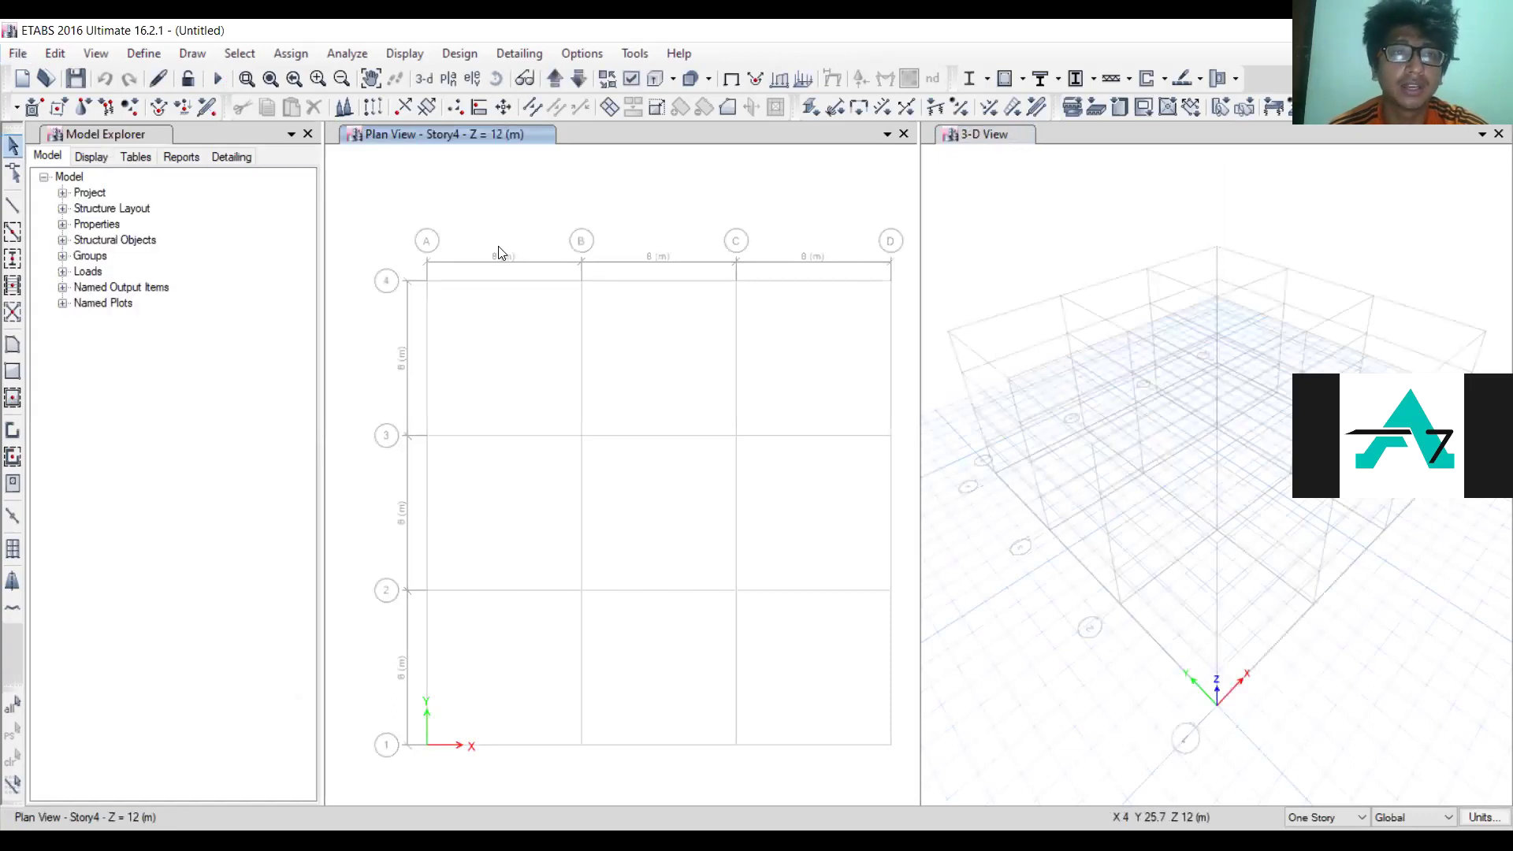
Step: Add a new concrete material for region India with the Indian standard and grade M20
{"action": "left_click", "coordinate": [147, 53]}
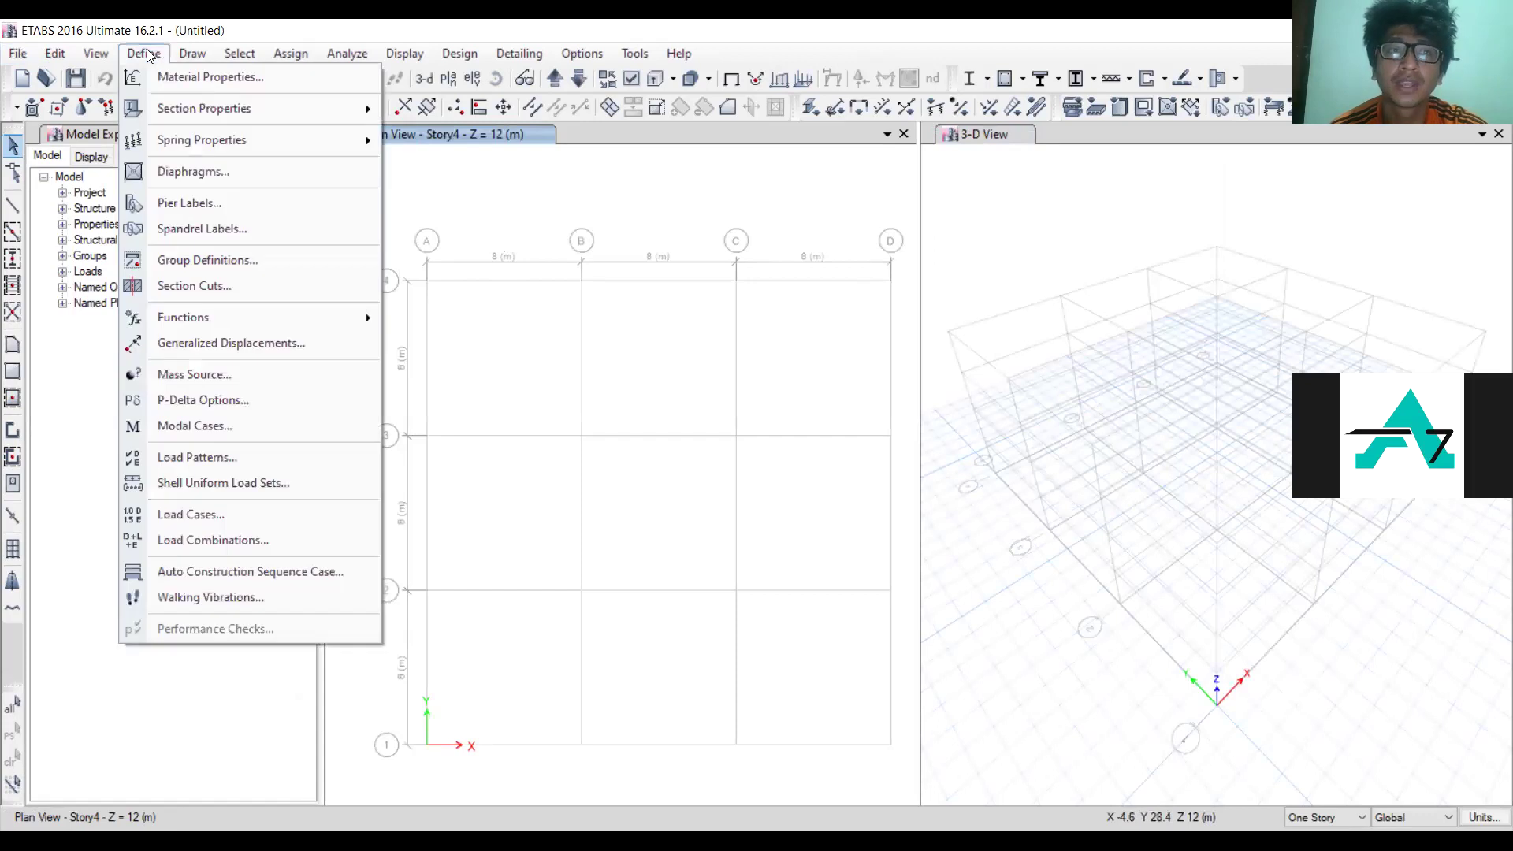
{"action": "left_click", "coordinate": [176, 76]}
{"action": "left_click", "coordinate": [923, 330]}
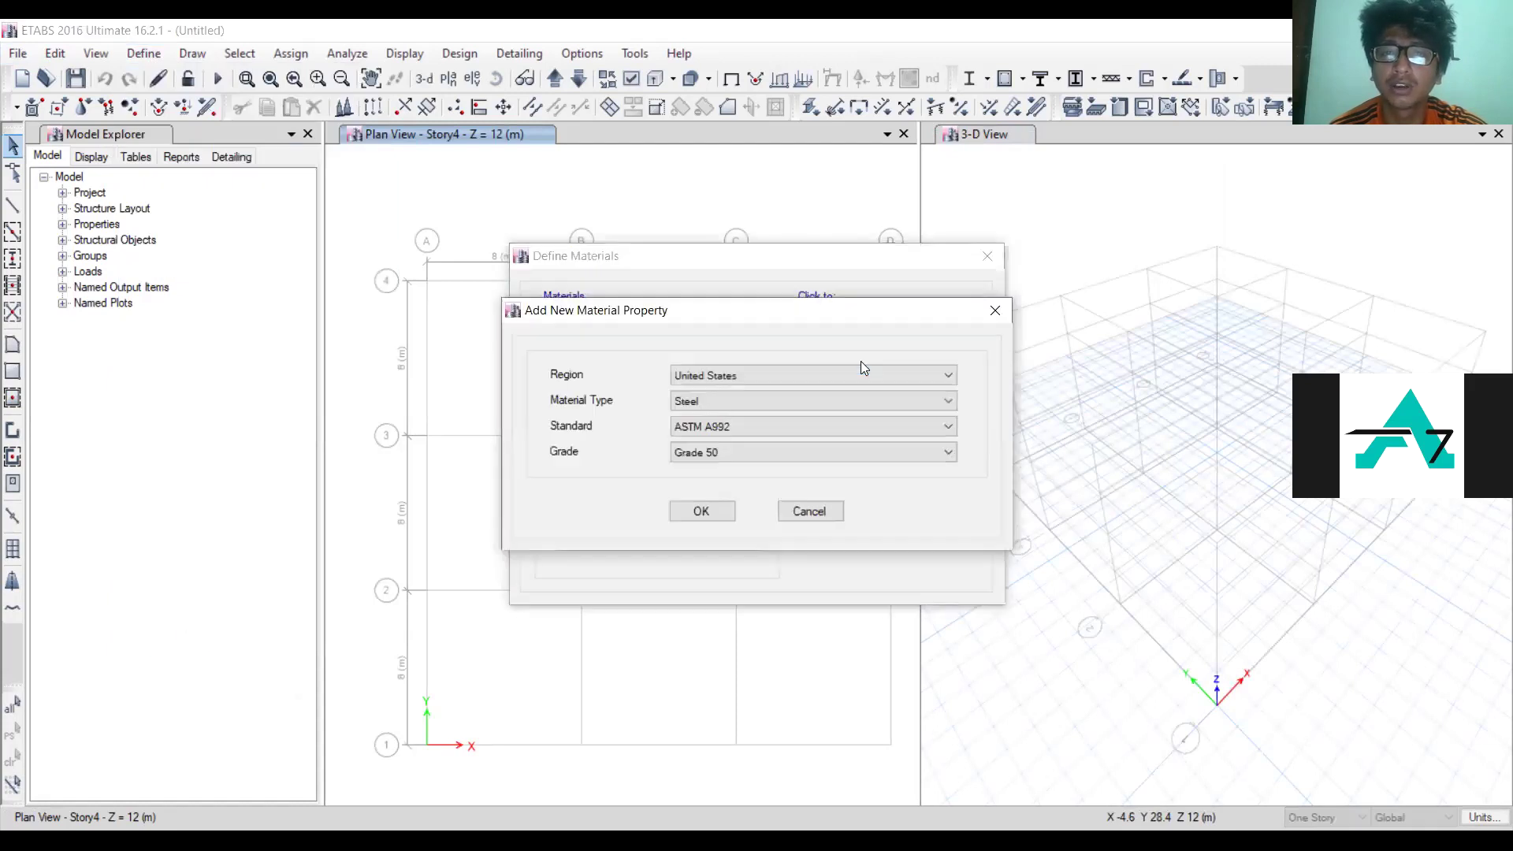
{"action": "left_click", "coordinate": [716, 376]}
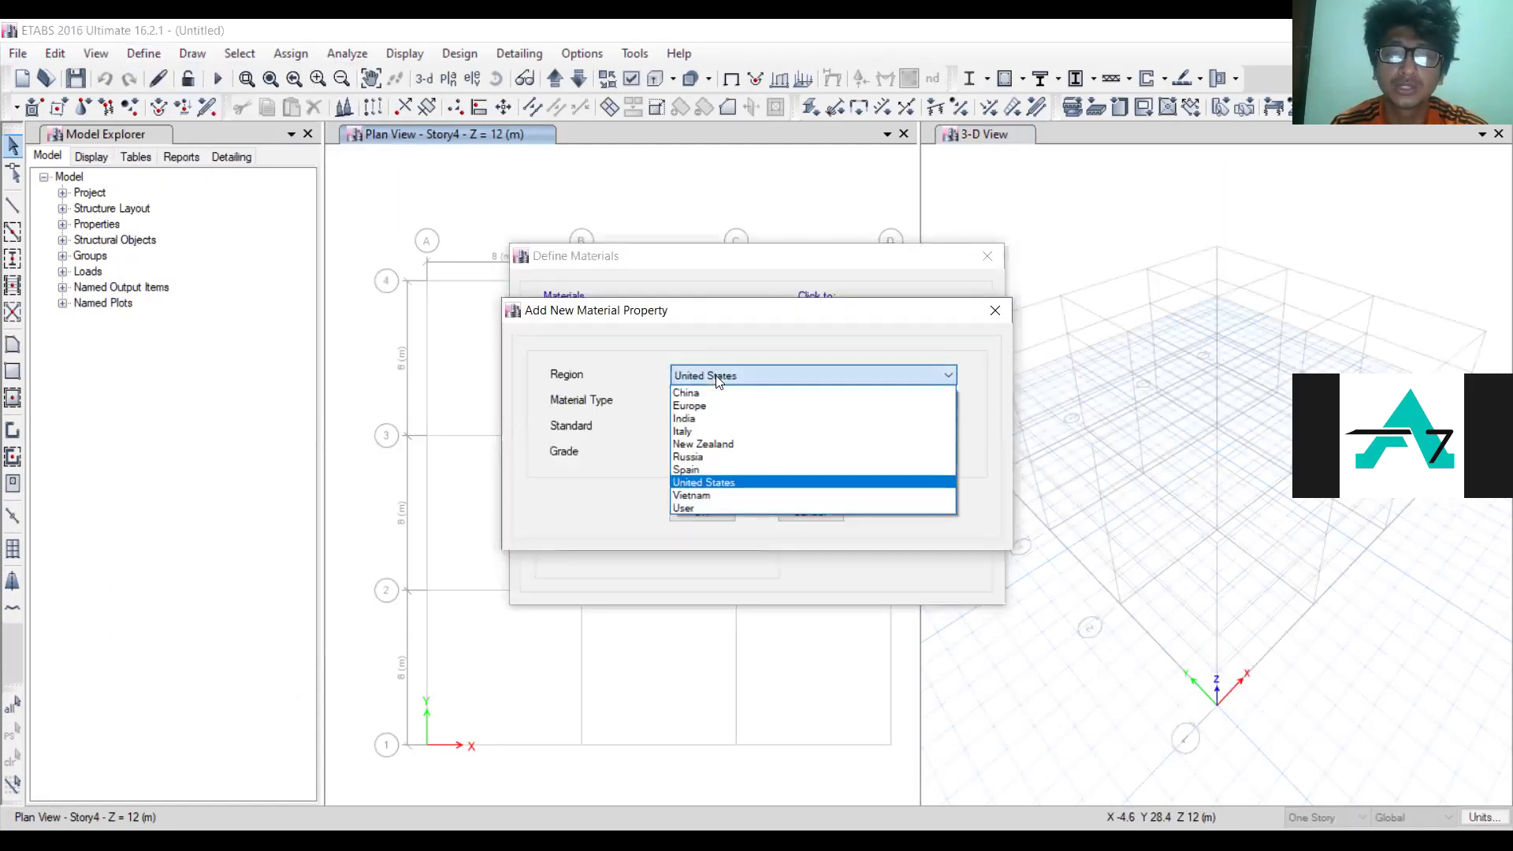
{"action": "key", "text": "i"}
{"action": "left_click", "coordinate": [695, 418]}
{"action": "left_click", "coordinate": [709, 401]}
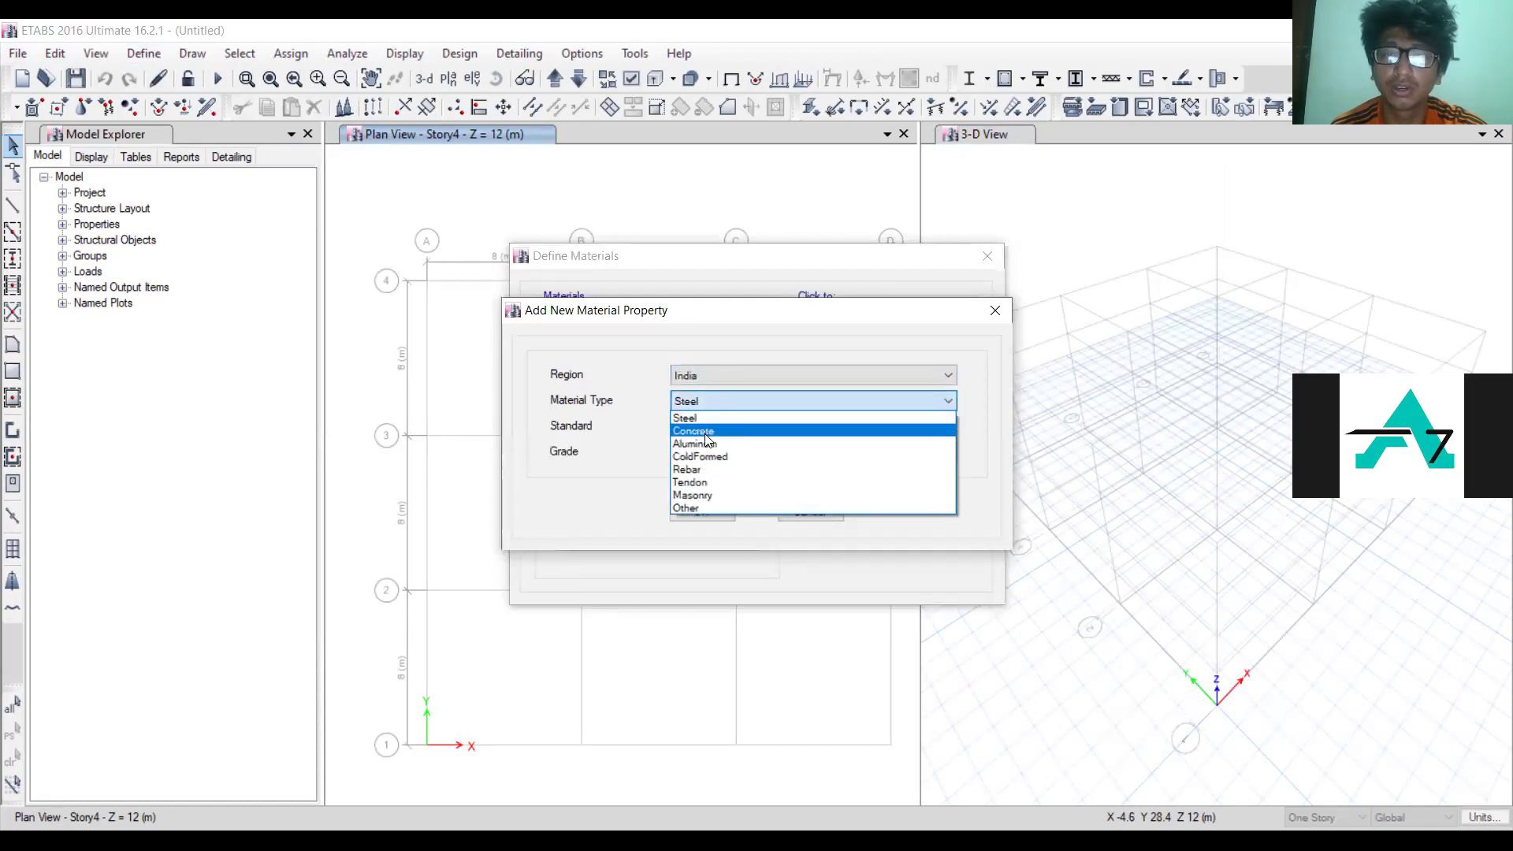
{"action": "left_click", "coordinate": [706, 433]}
{"action": "left_click", "coordinate": [706, 451]}
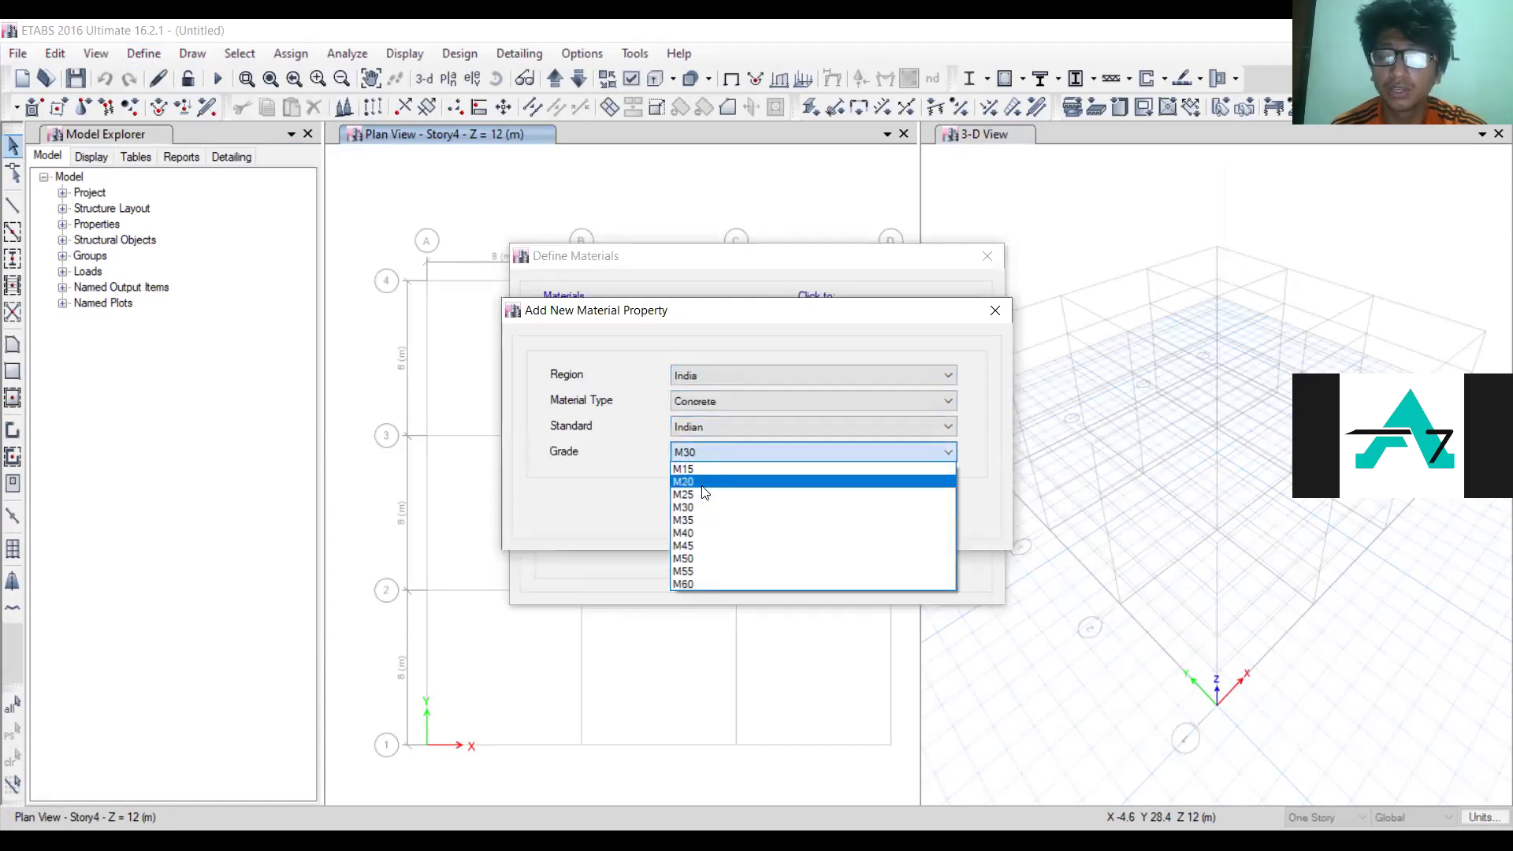
{"action": "left_click", "coordinate": [702, 482]}
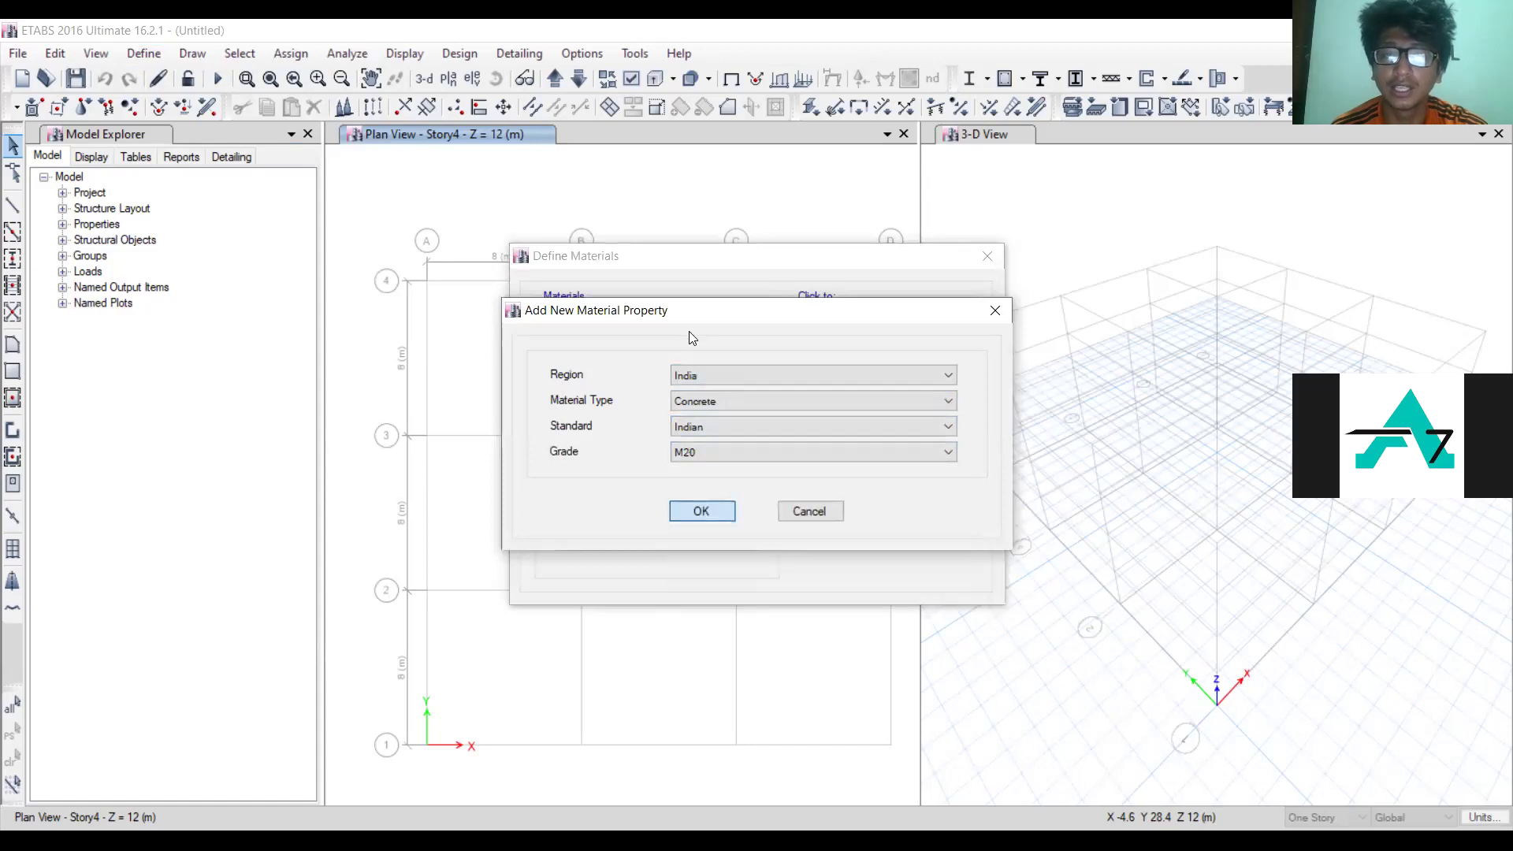
{"action": "left_click", "coordinate": [702, 510]}
{"action": "left_click", "coordinate": [717, 688]}
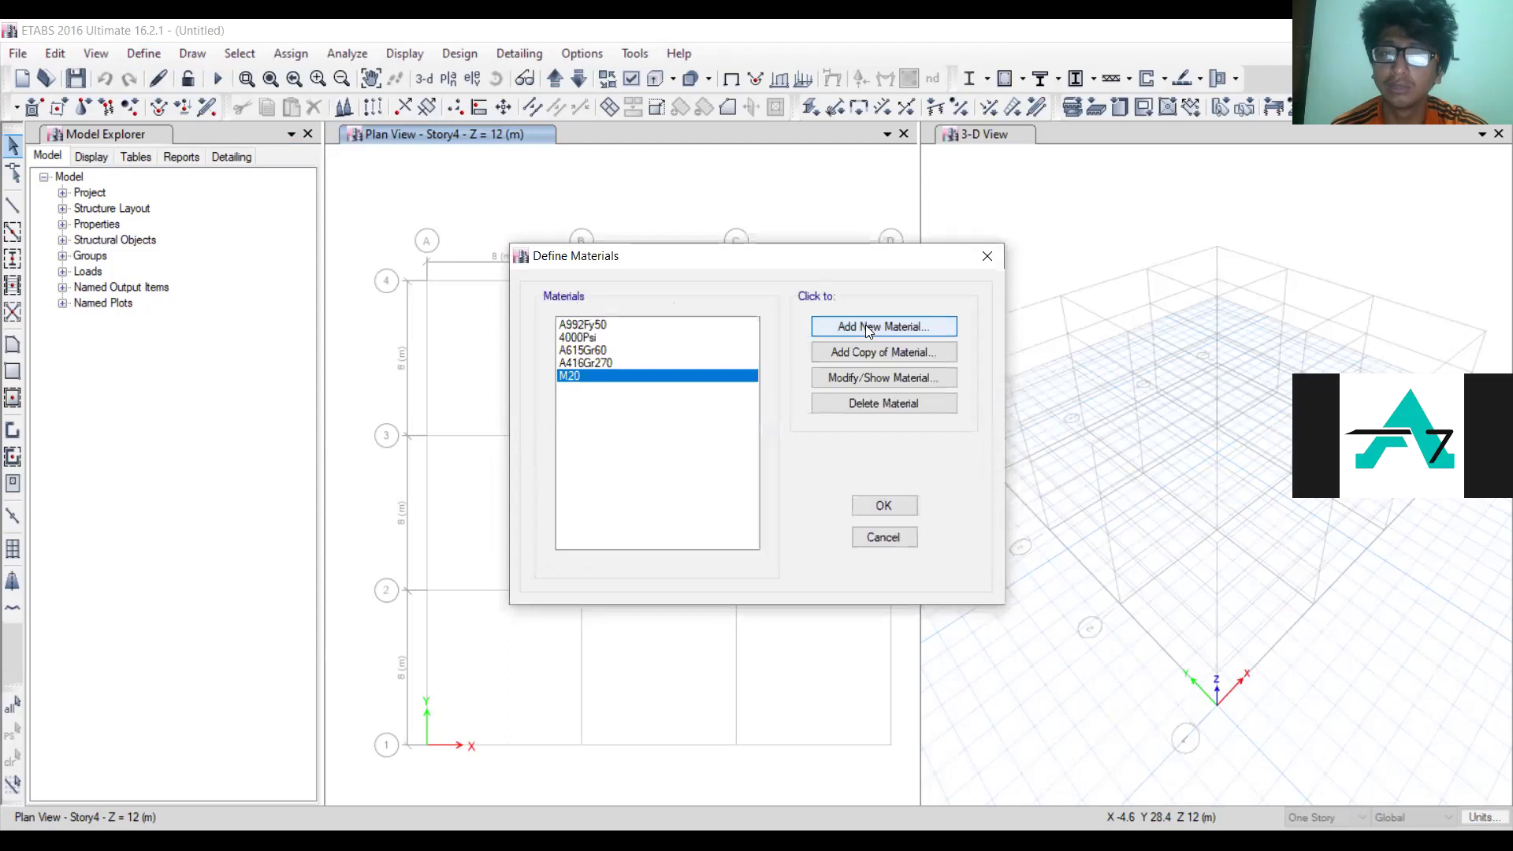
Step: Add a rebar material for region India, name it Fe415, and accept the material definitions
{"action": "left_click", "coordinate": [865, 326]}
{"action": "left_click", "coordinate": [725, 407]}
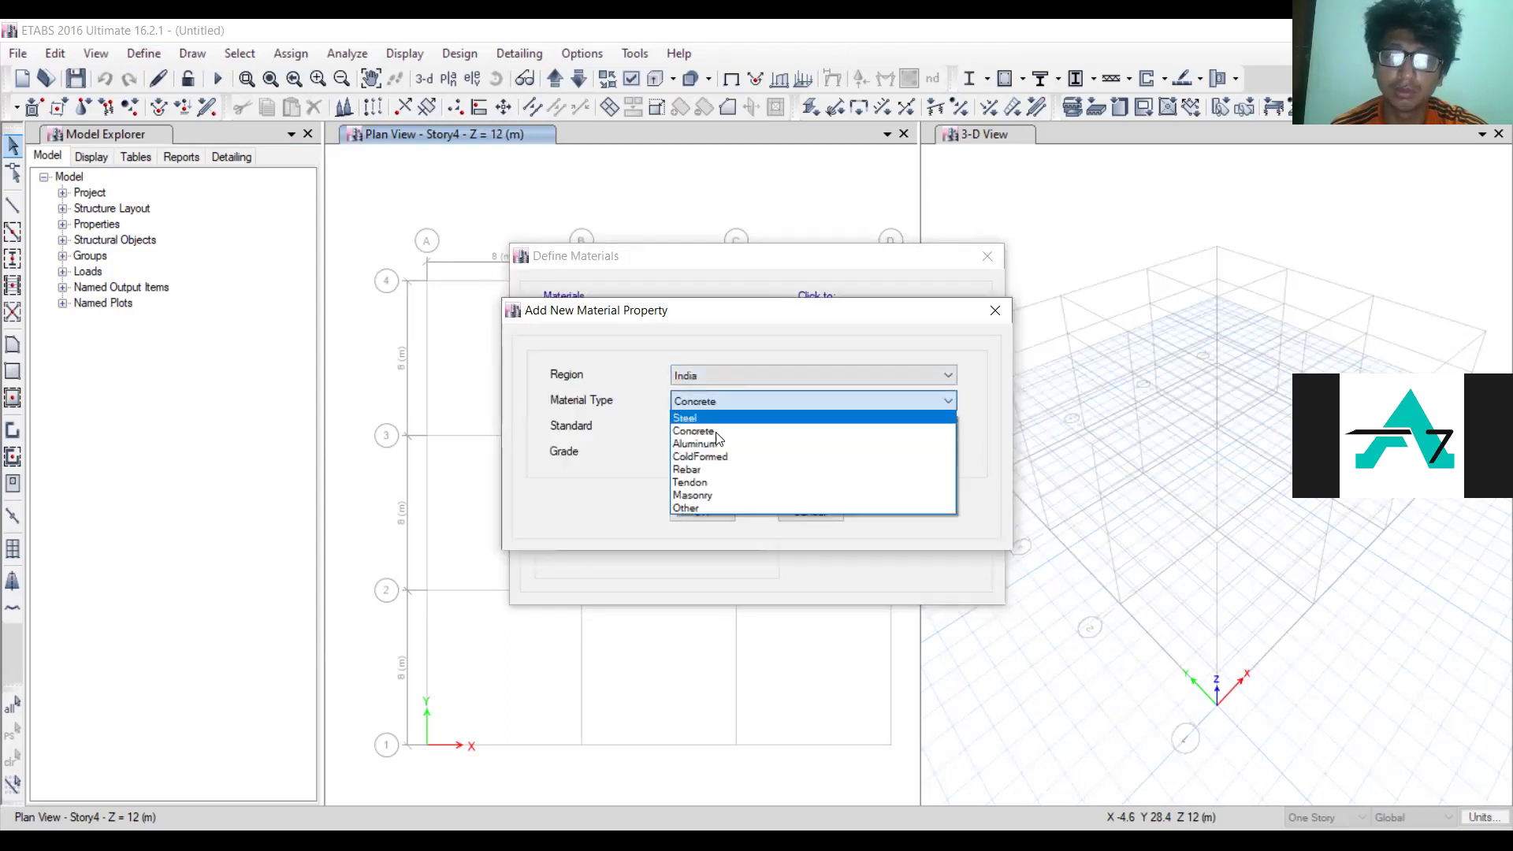
{"action": "left_click", "coordinate": [695, 471]}
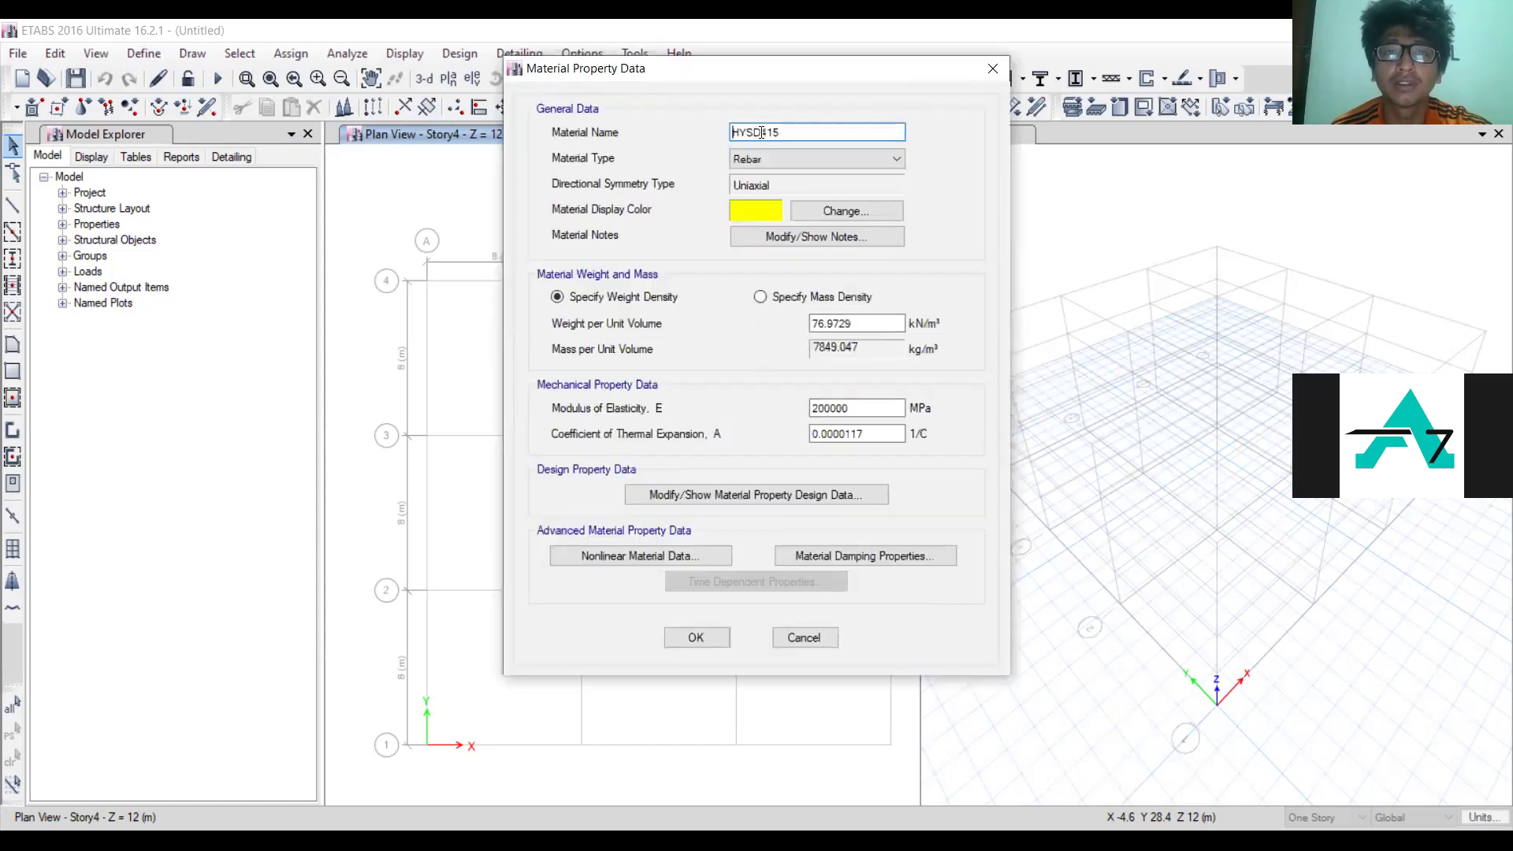
{"action": "left_click", "coordinate": [759, 133]}
{"action": "key", "text": "BackSpace"}
{"action": "key", "text": "BackSpace"}
{"action": "key", "text": "BackSpace"}
{"action": "key", "text": "BackSpace"}
{"action": "type", "text": "Fe"}
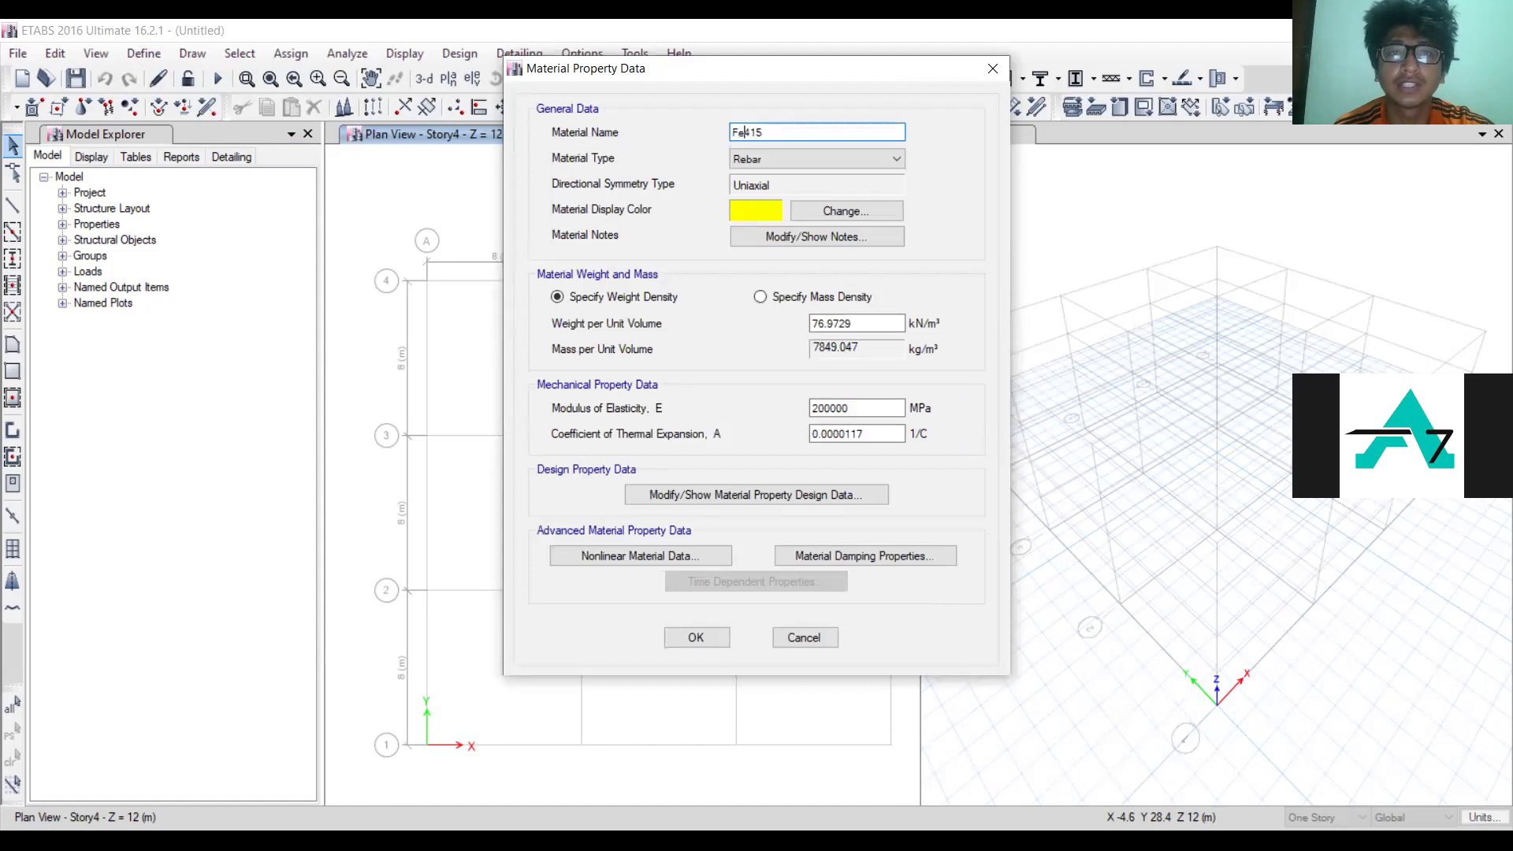
{"action": "left_click", "coordinate": [704, 642]}
{"action": "left_click", "coordinate": [902, 512]}
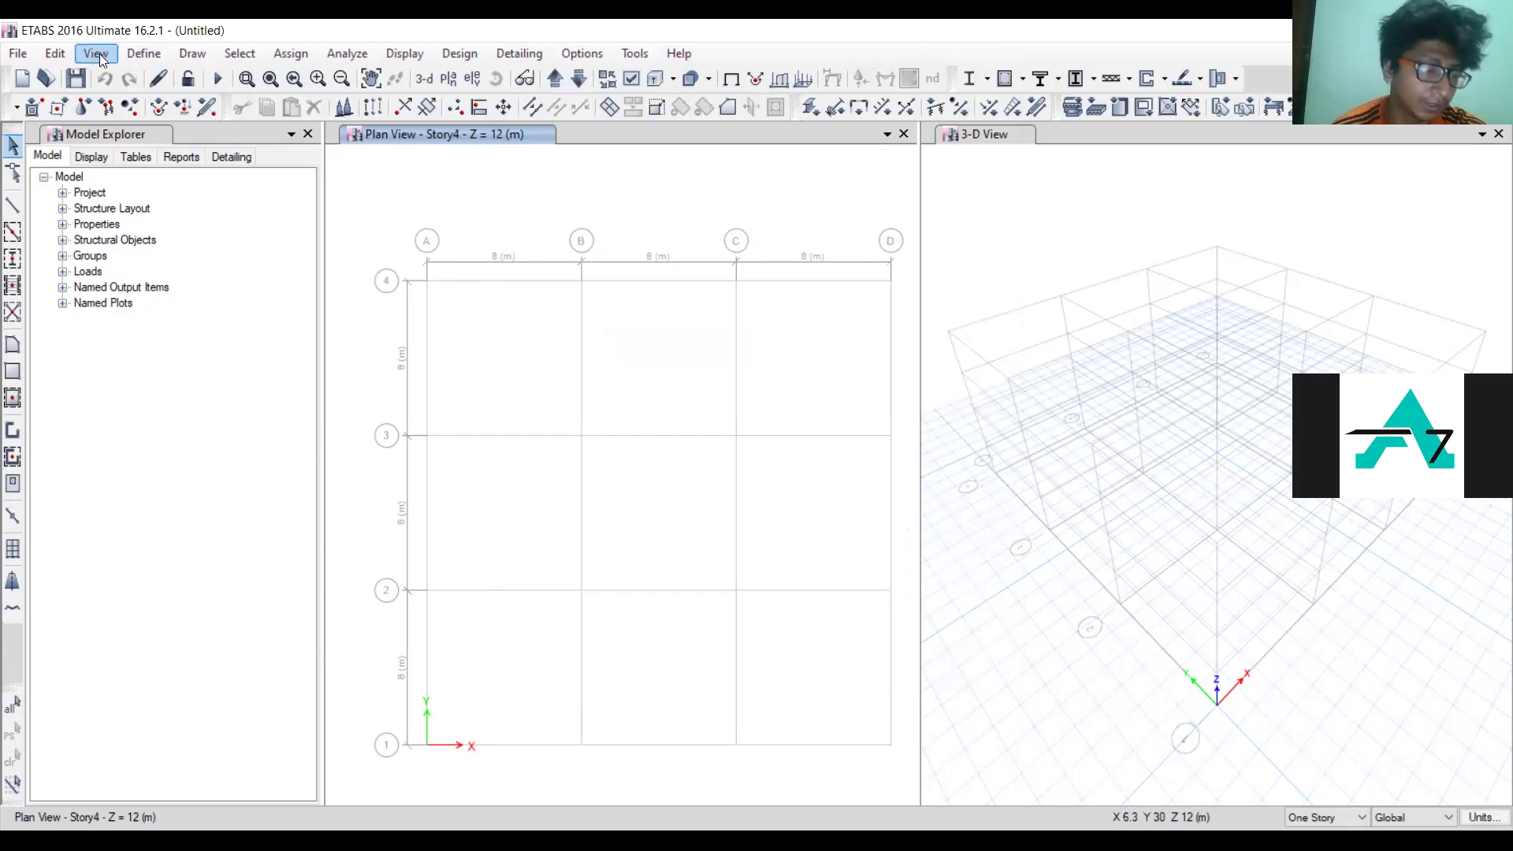
Step: Delete the predefined frame sections in one go, keeping only ISLB600 and ISWB550
{"action": "left_click", "coordinate": [140, 52]}
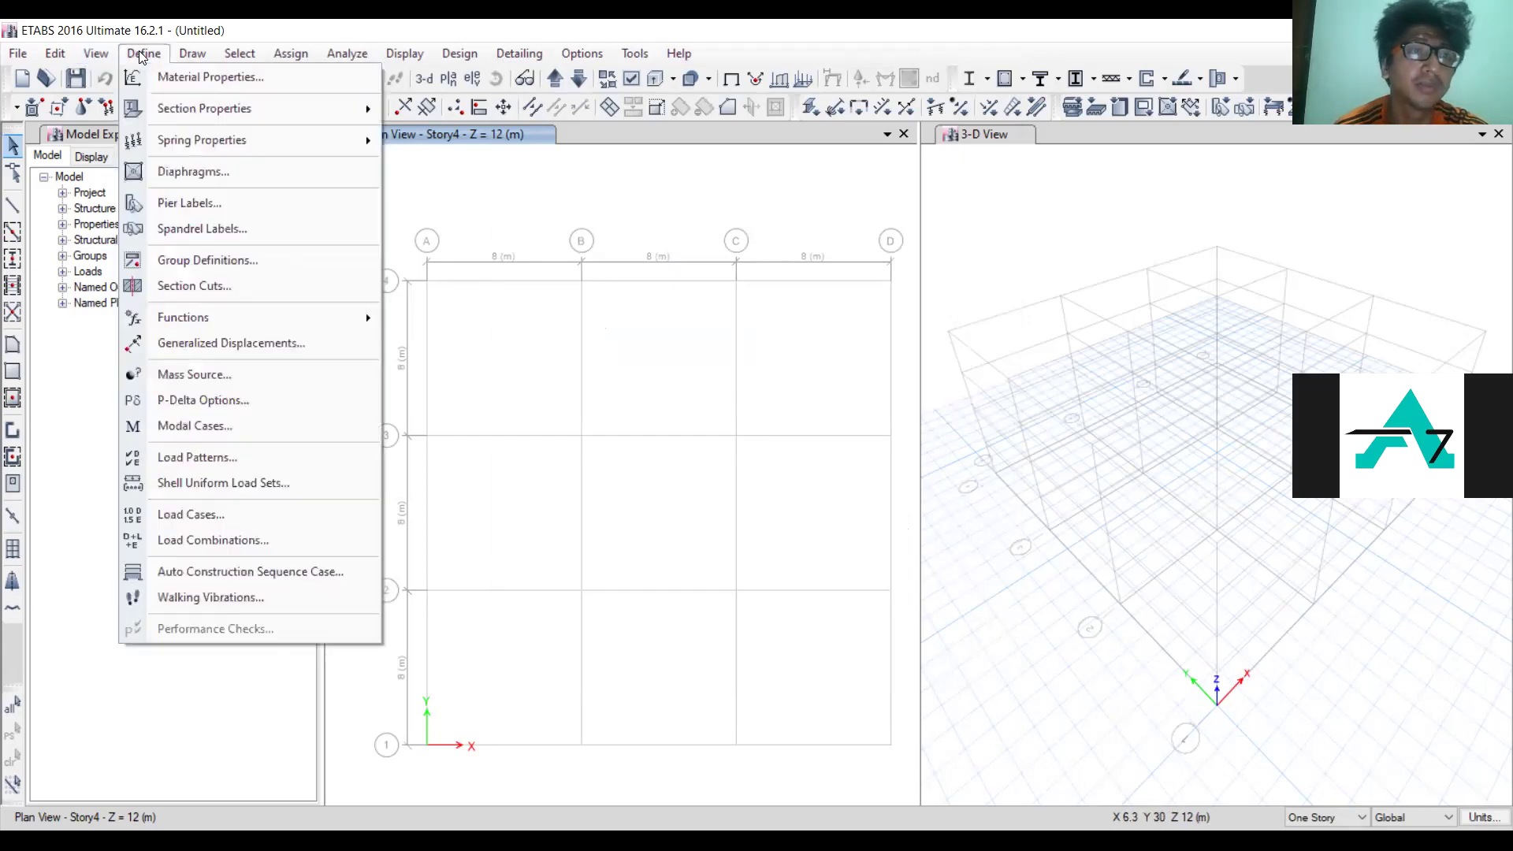
{"action": "left_click", "coordinate": [147, 55]}
{"action": "left_click", "coordinate": [149, 56]}
{"action": "mouse_move", "coordinate": [159, 108]}
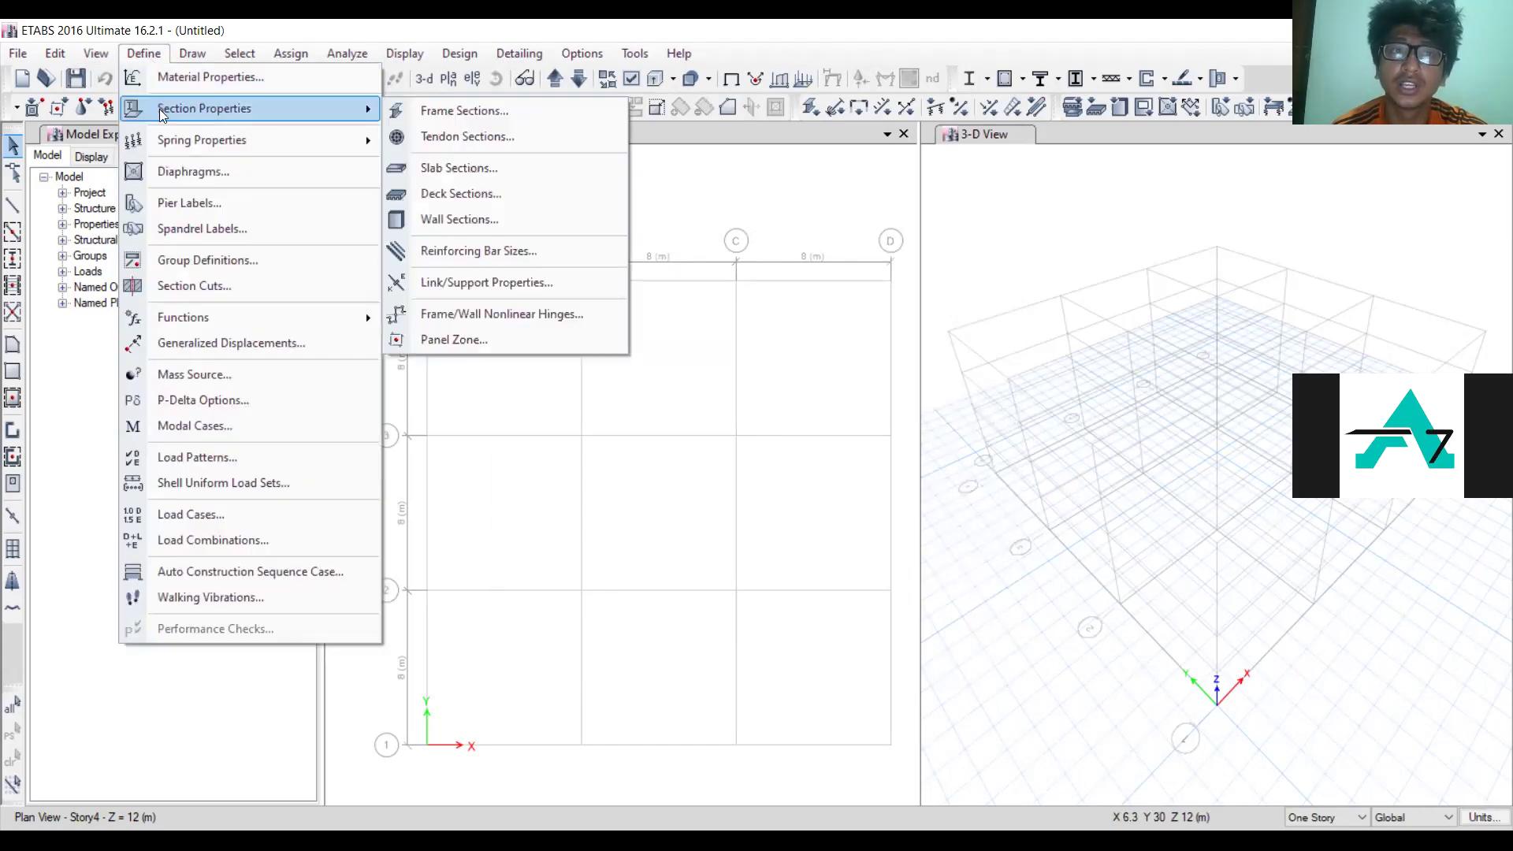
{"action": "left_click", "coordinate": [438, 111]}
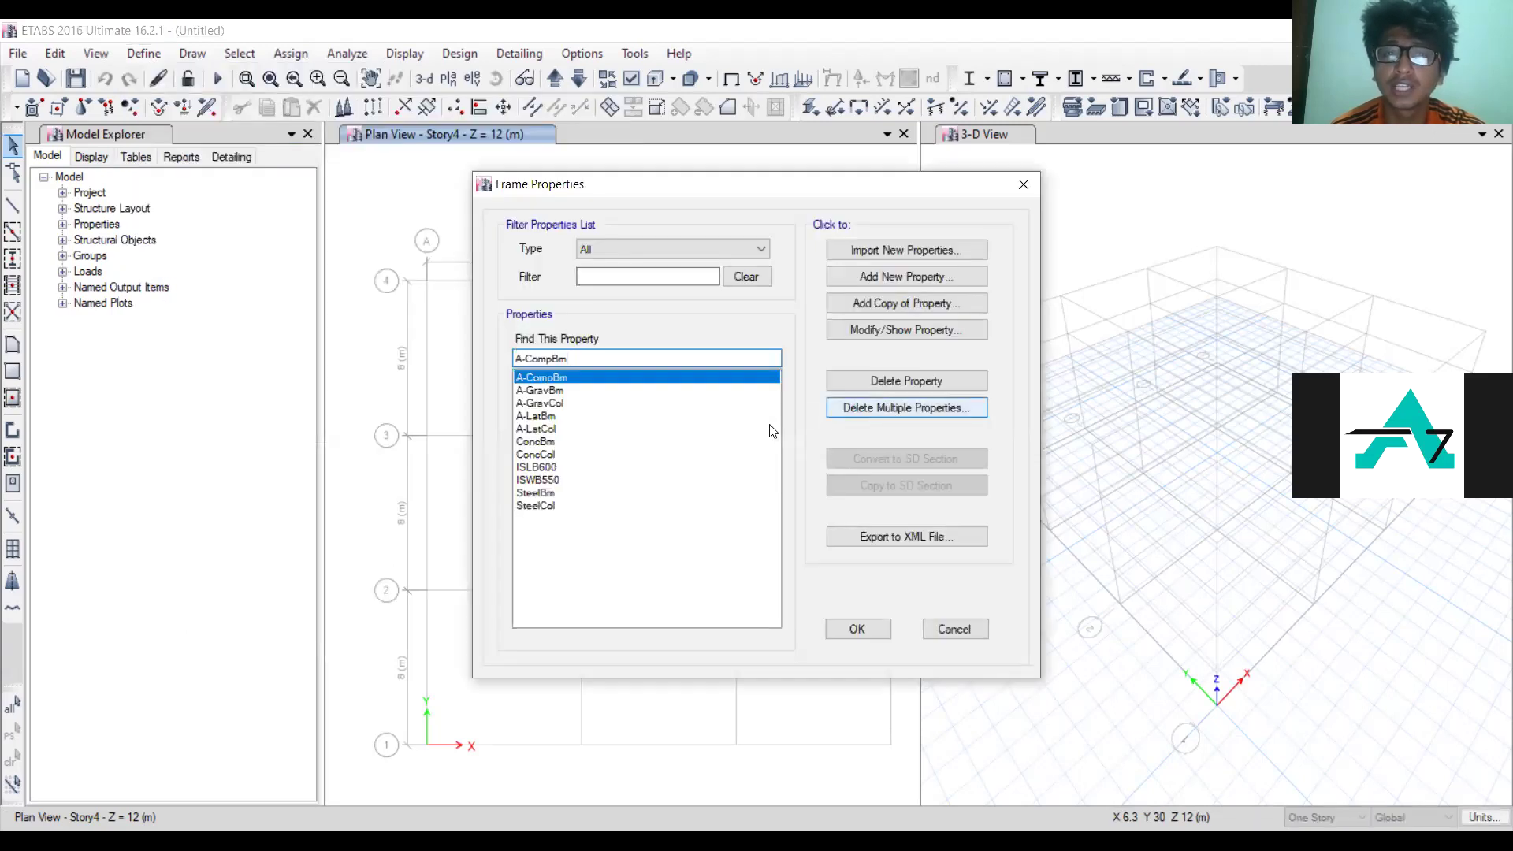
{"action": "left_click", "coordinate": [829, 411]}
{"action": "left_click_drag", "start_coordinate": [687, 345], "coordinate": [703, 450]}
{"action": "left_click", "coordinate": [750, 586]}
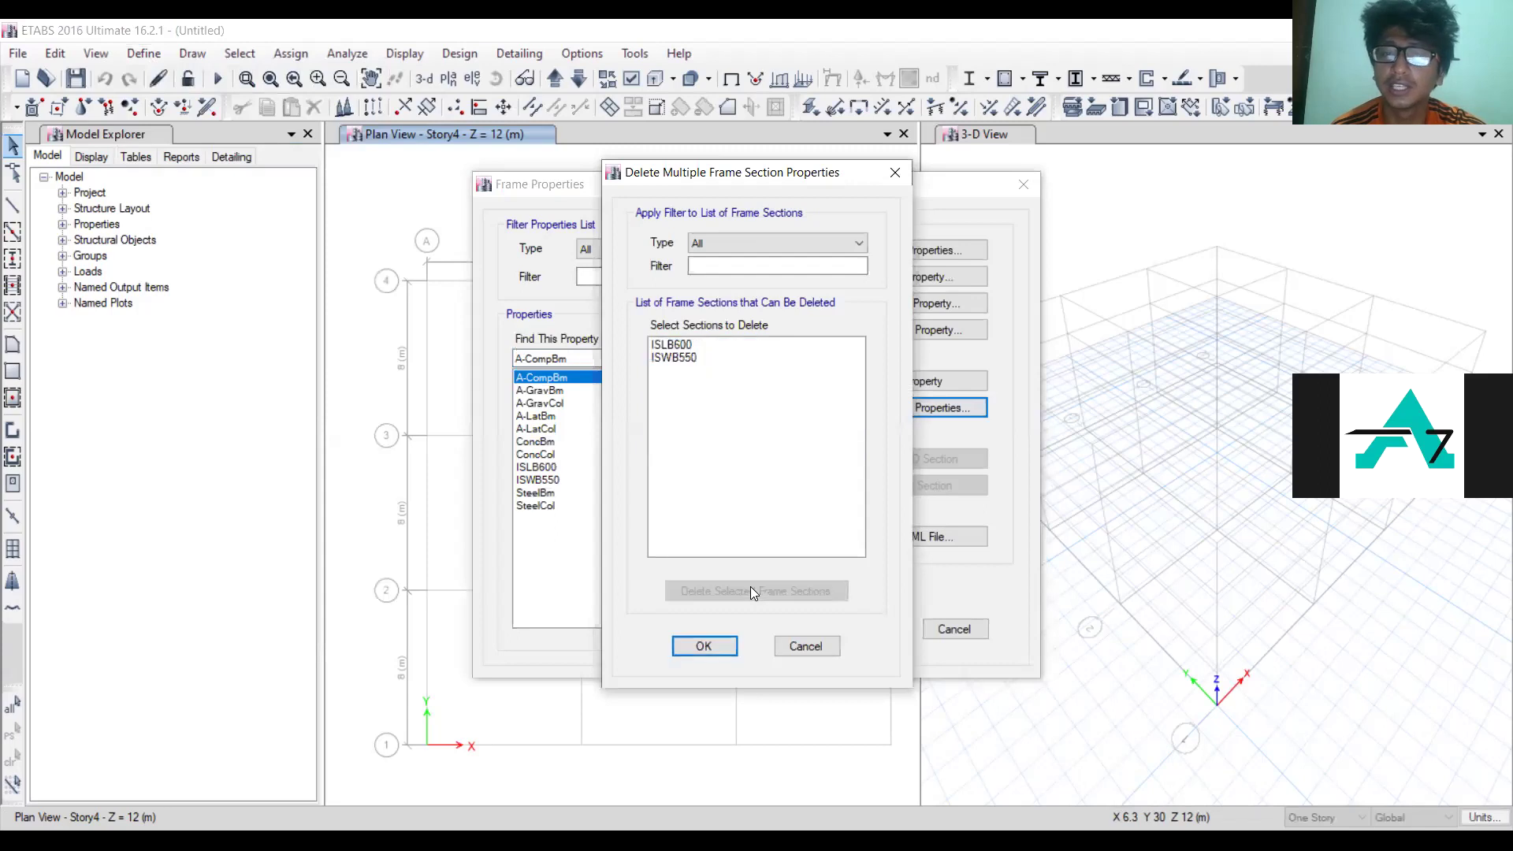
{"action": "left_click", "coordinate": [704, 647]}
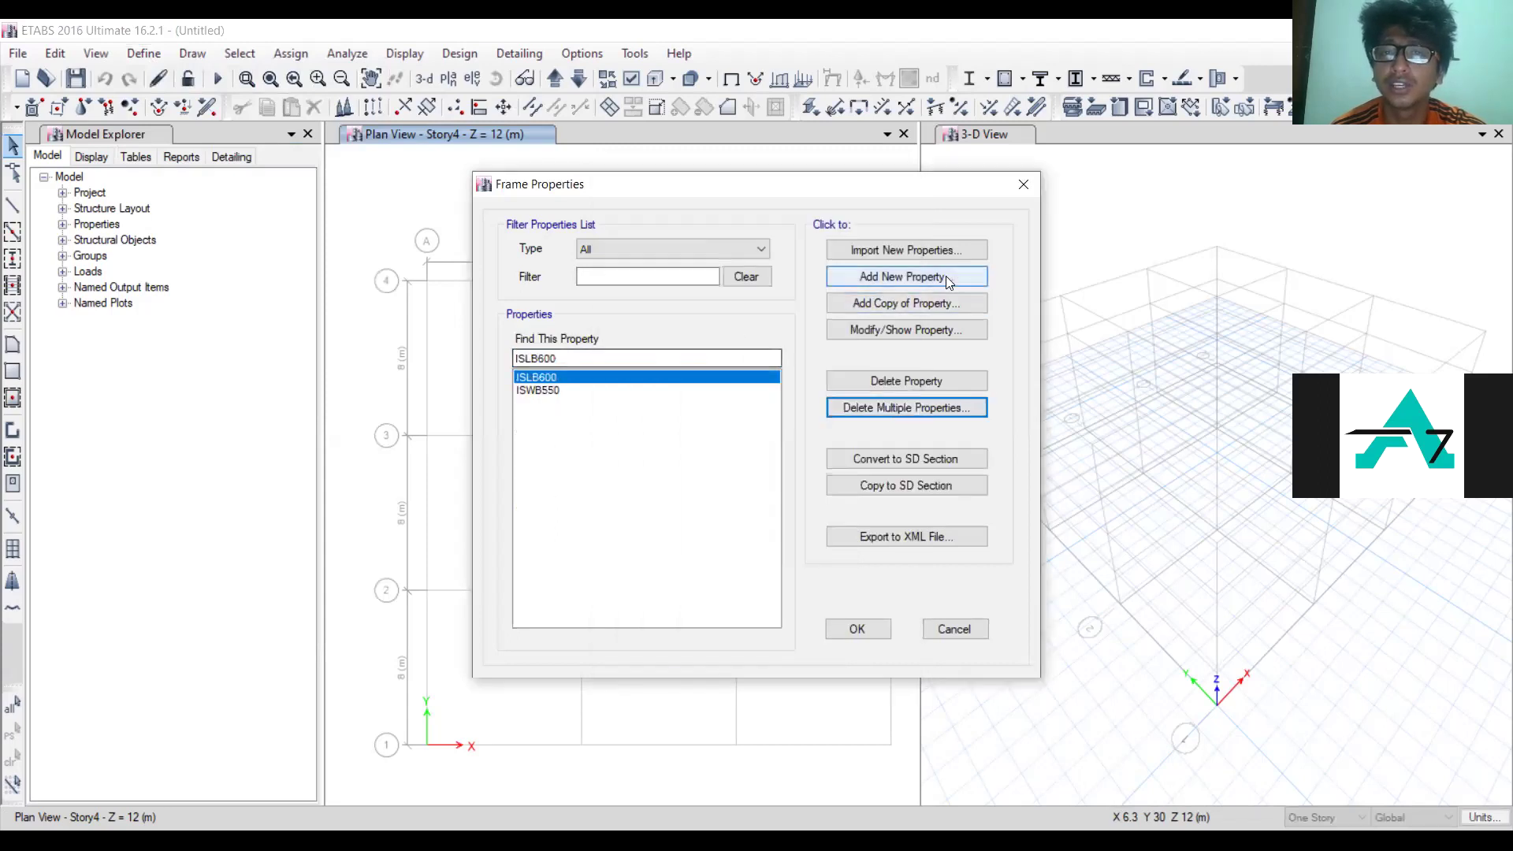
Step: Add a concrete rectangular frame section named "beam 9 x 14" with M20 as its material
{"action": "left_click", "coordinate": [914, 275]}
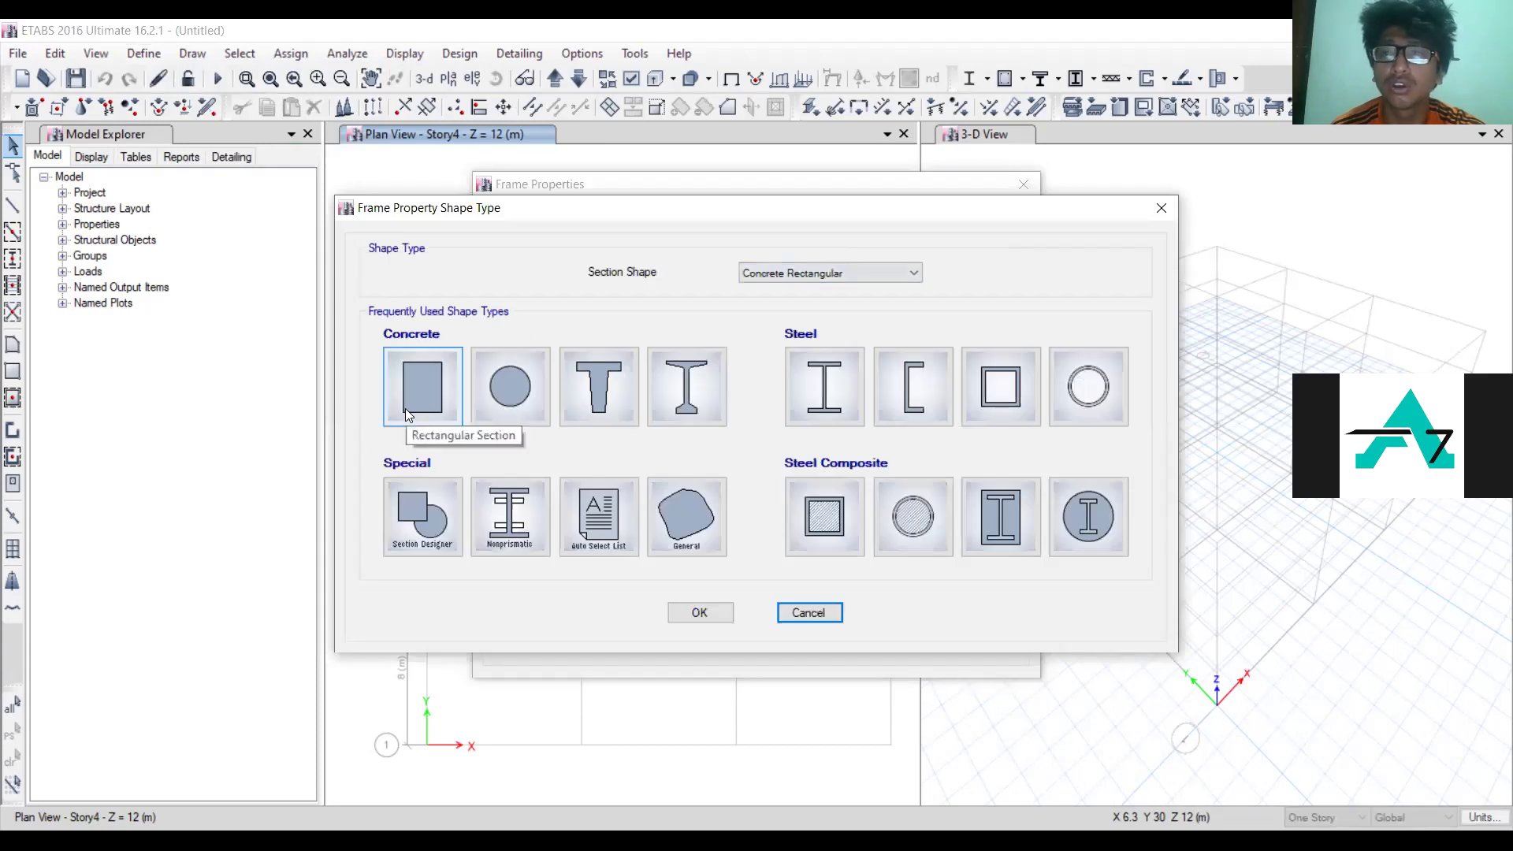
{"action": "left_click", "coordinate": [405, 408]}
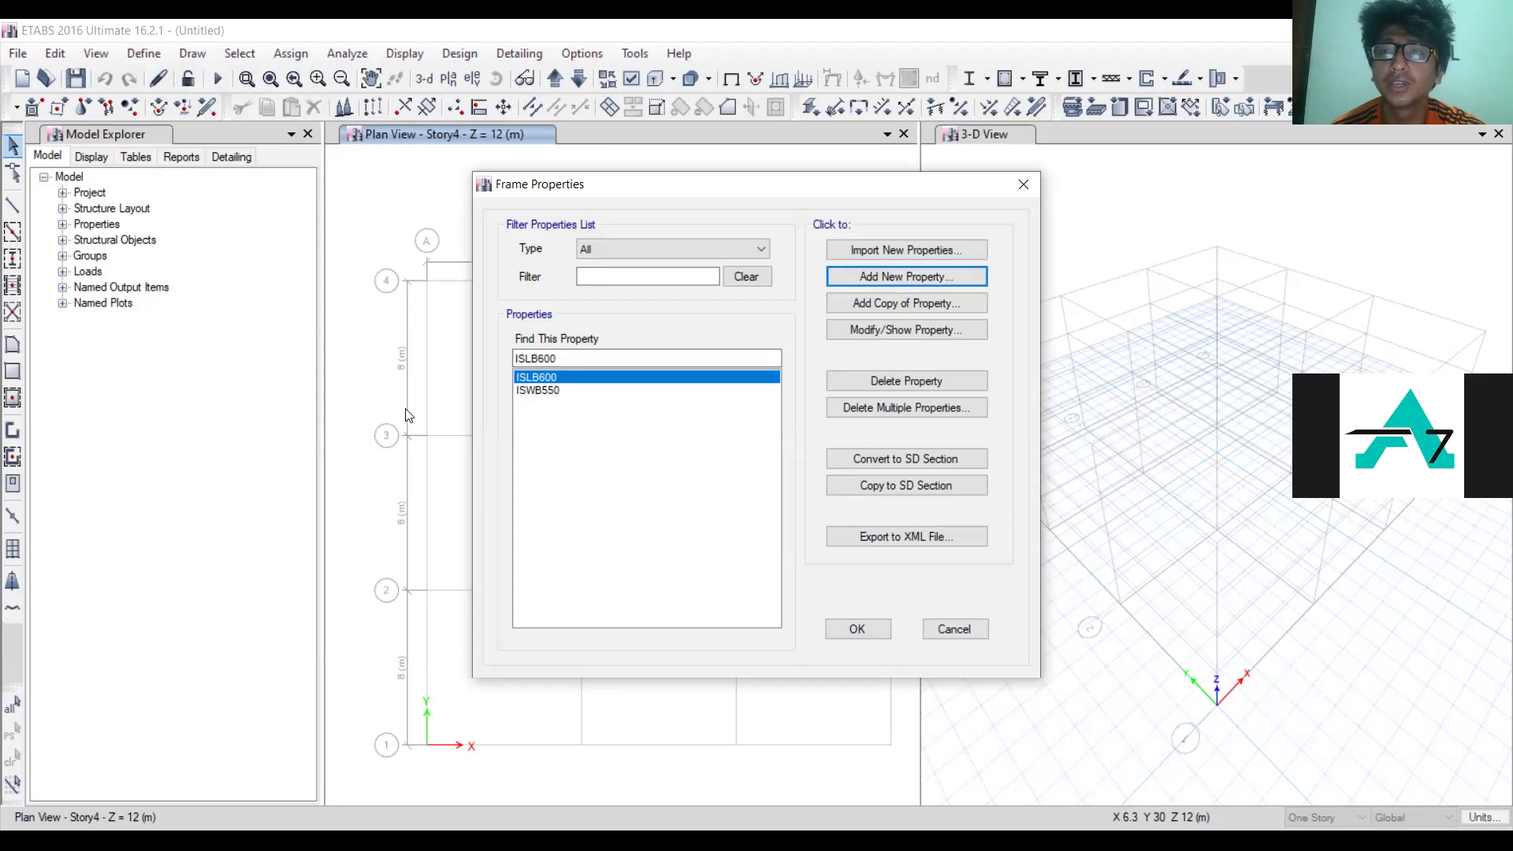
{"action": "type", "text": "beam 9 "}
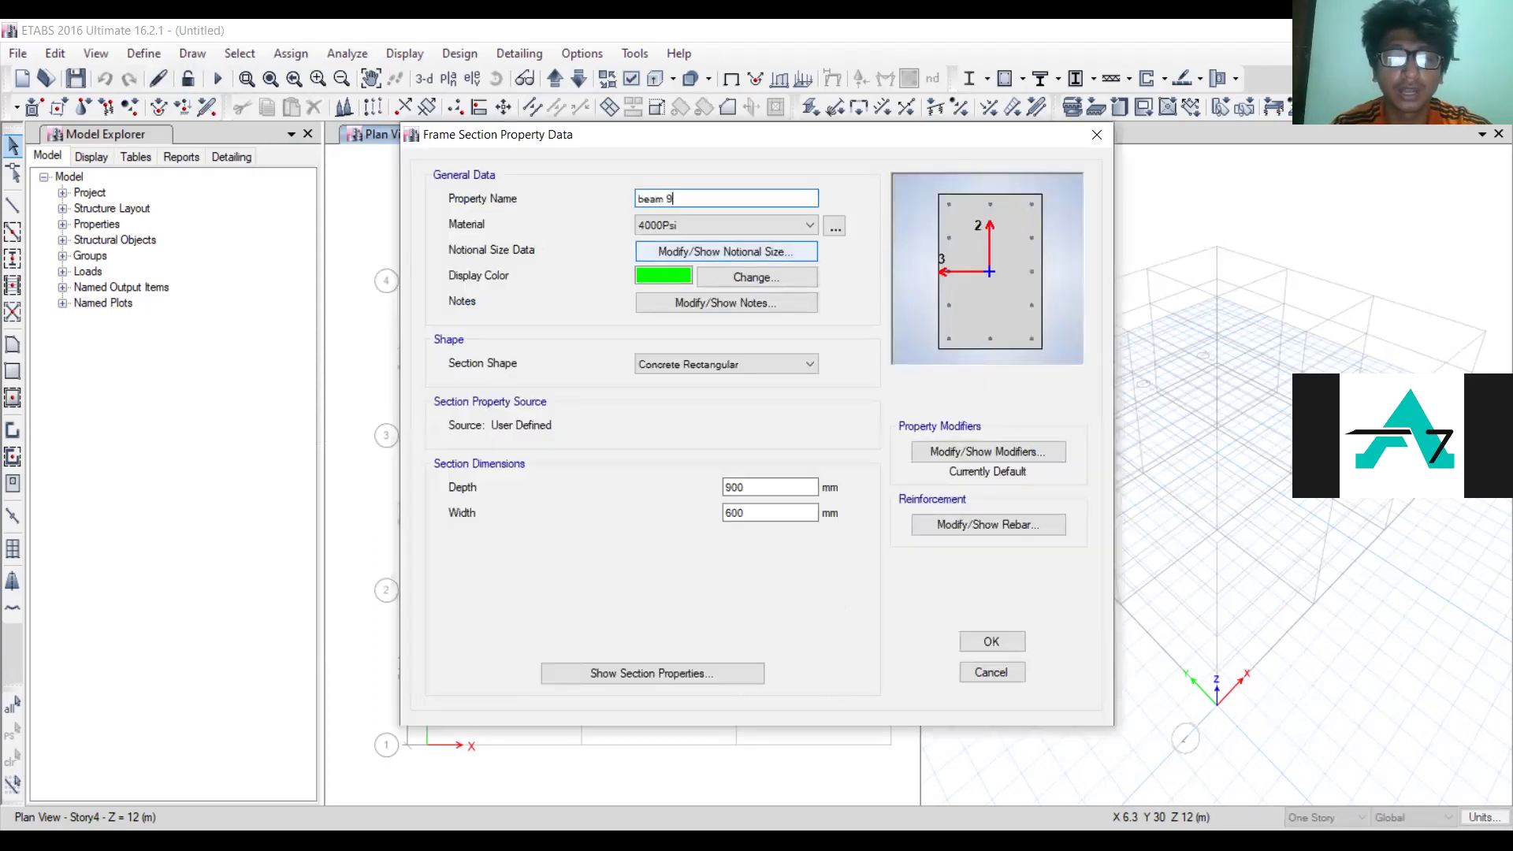
{"action": "type", "text": "x 14"}
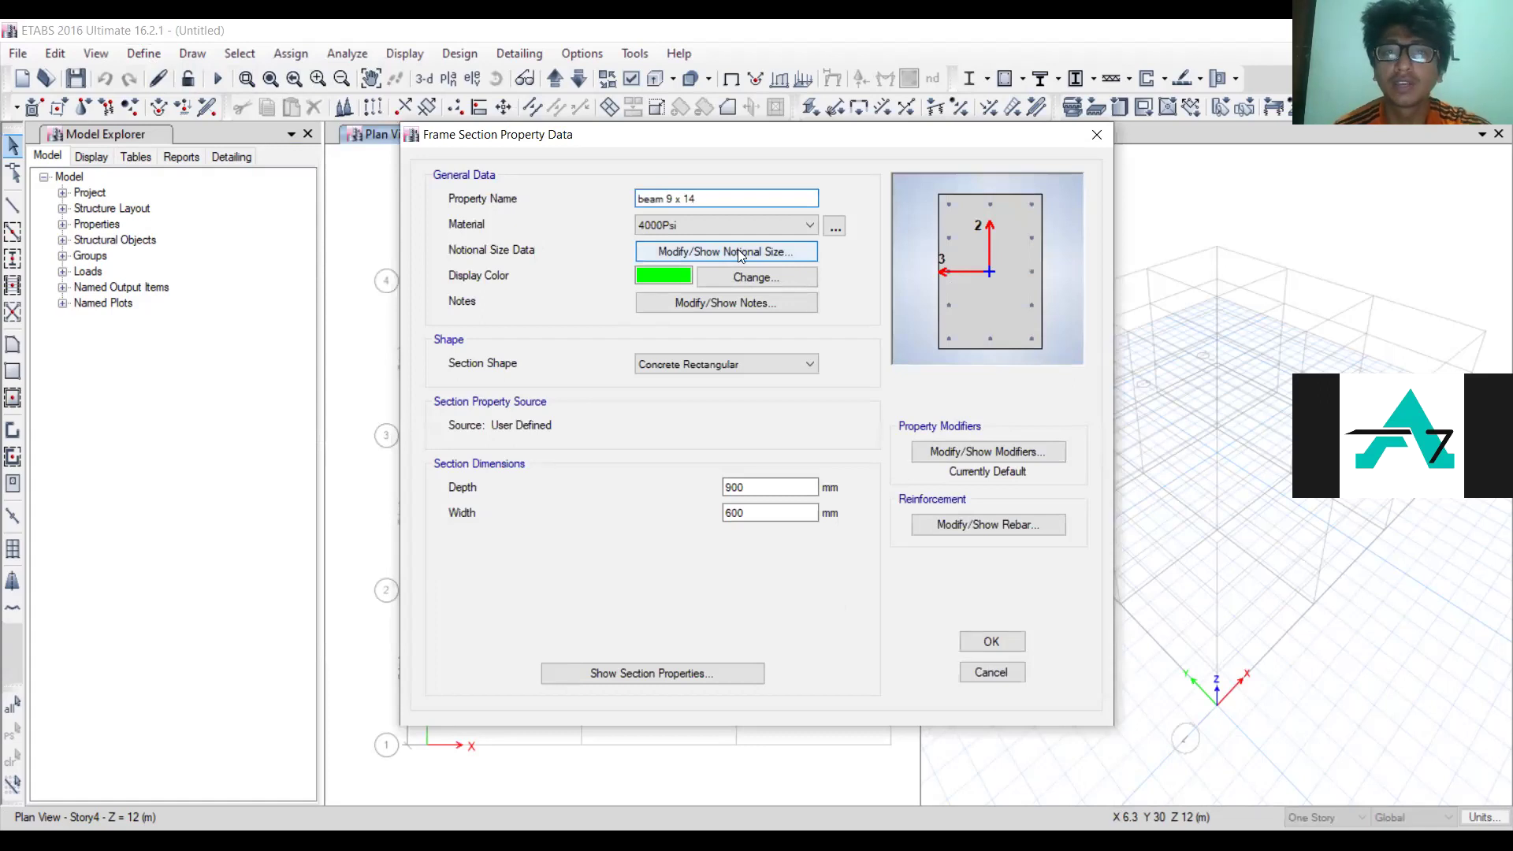
{"action": "left_click", "coordinate": [730, 227]}
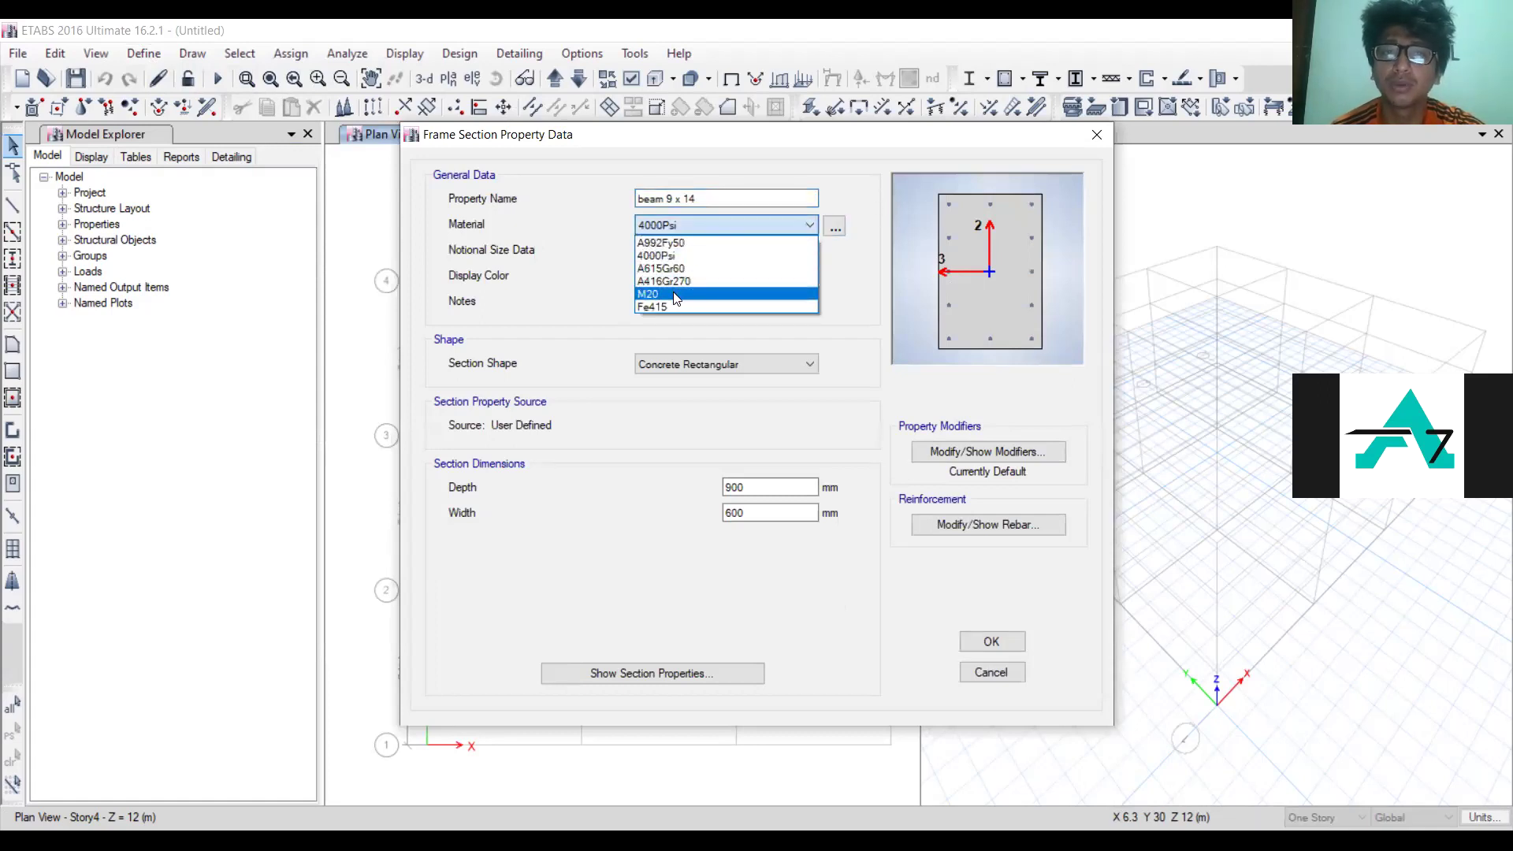
{"action": "left_click", "coordinate": [675, 295]}
Step: Set the beam section's depth to 355.6 mm and its width to 228.6 mm
{"action": "left_click_drag", "start_coordinate": [750, 486], "coordinate": [663, 477]}
{"action": "type", "text": "355.6"}
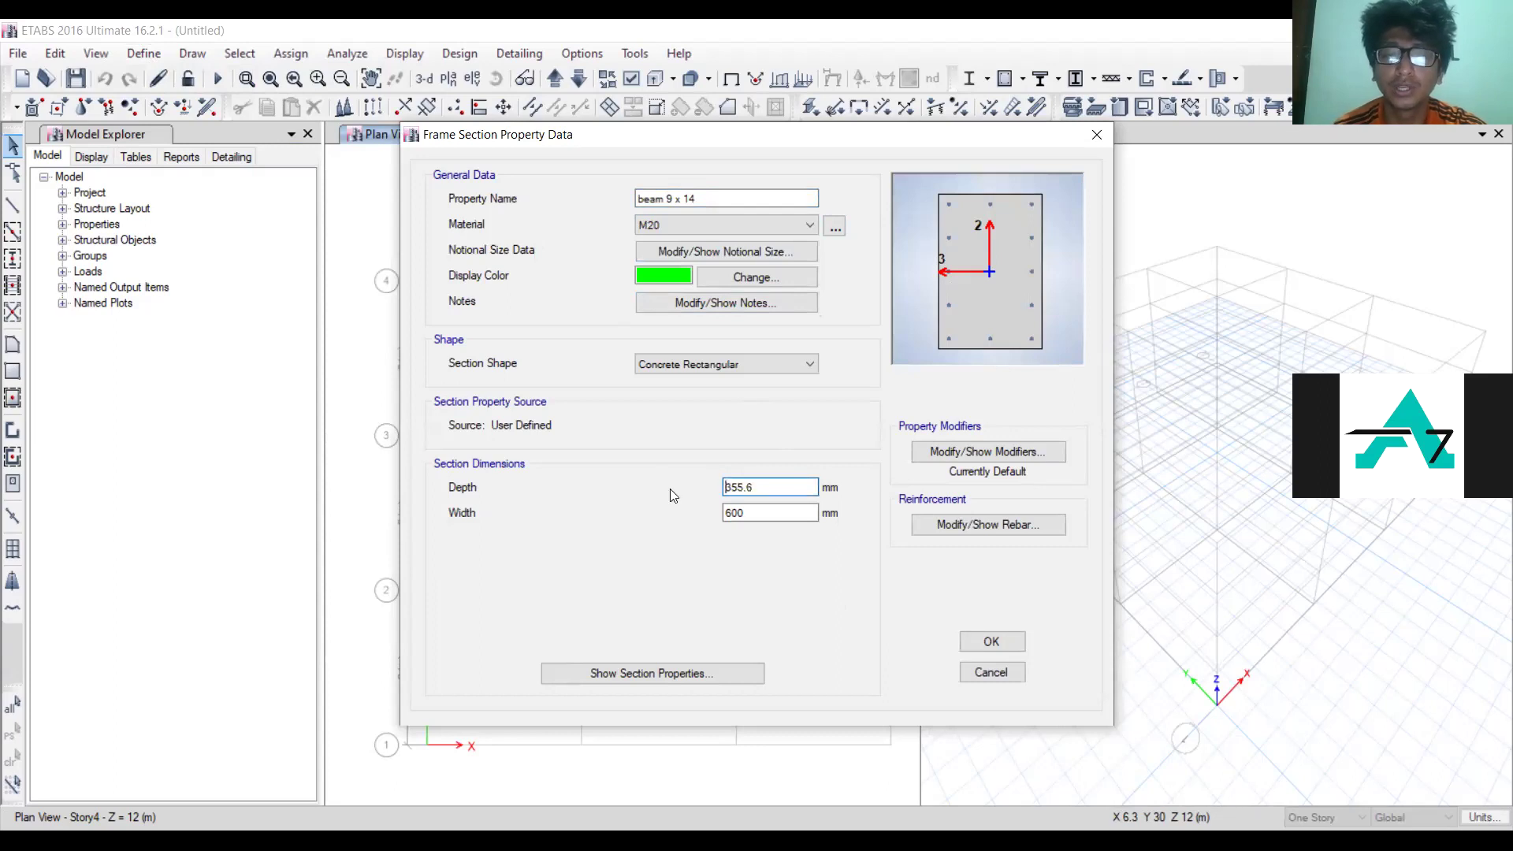
{"action": "double_click", "coordinate": [760, 511]}
{"action": "key", "text": "BackSpace"}
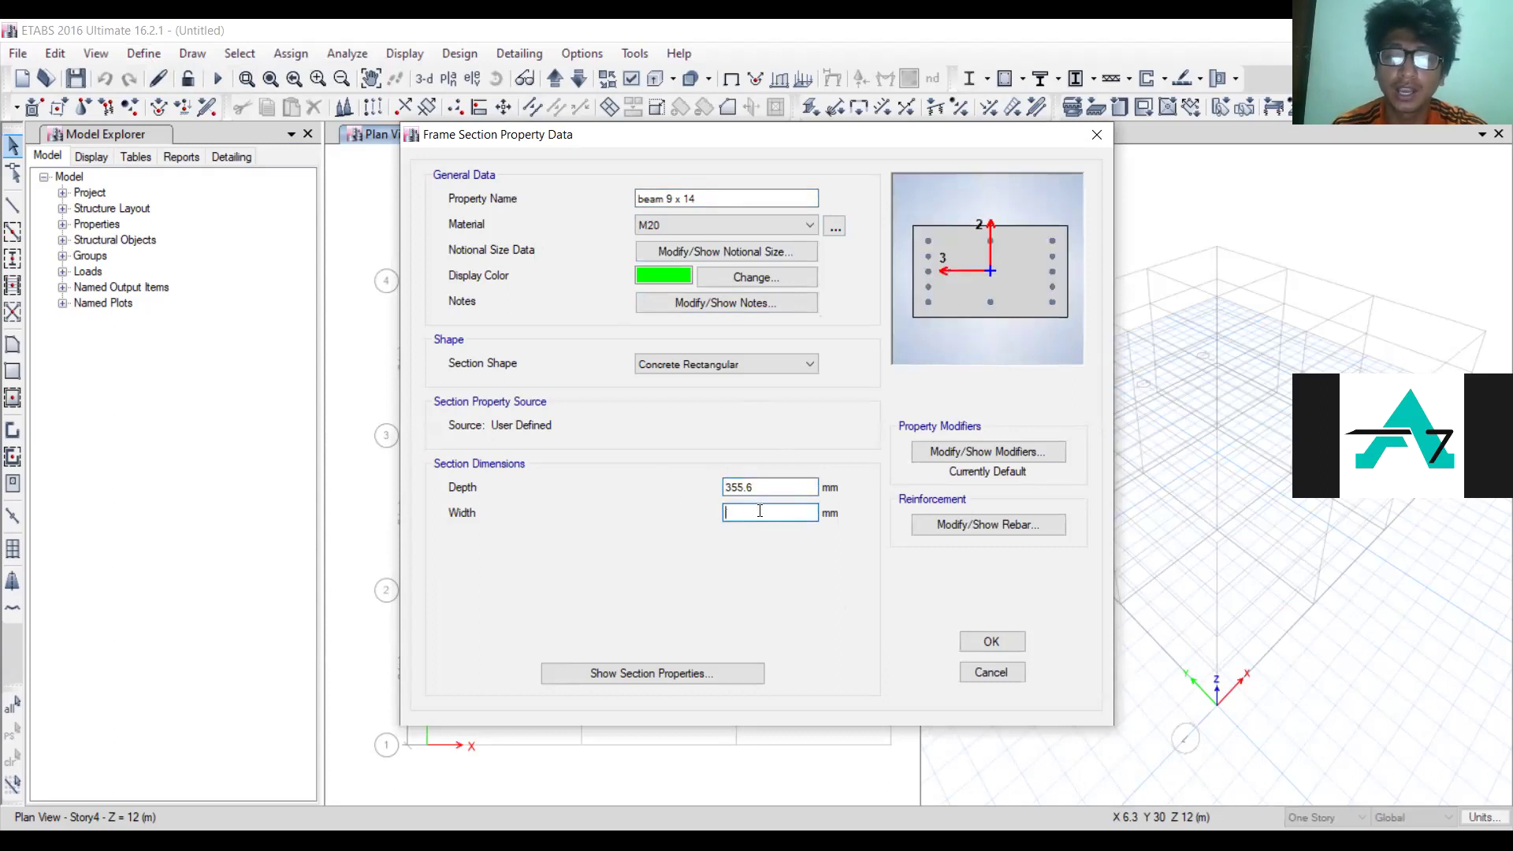
{"action": "type", "text": "228.6"}
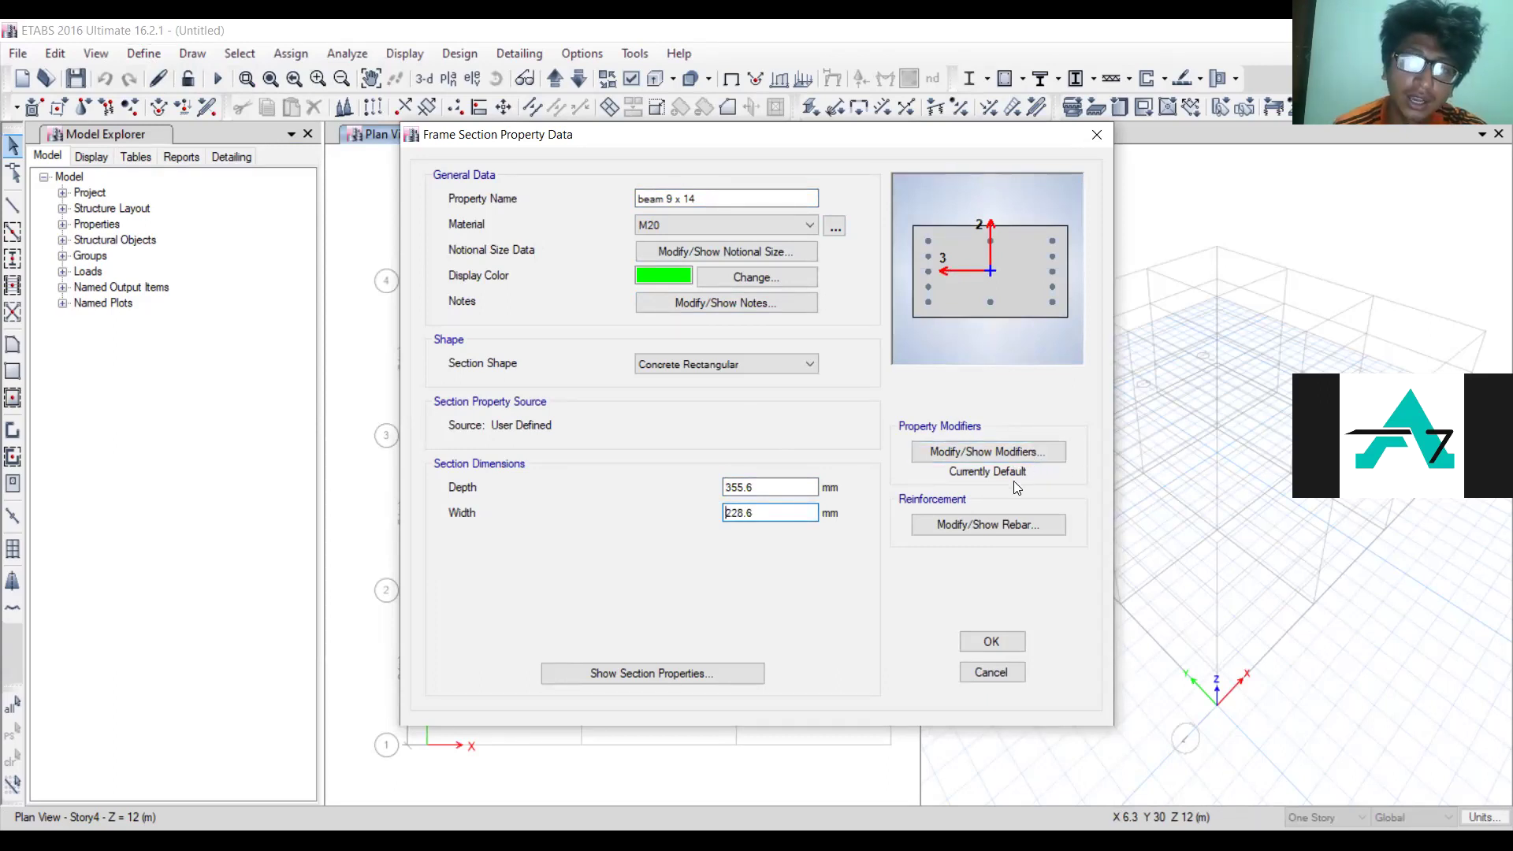
Step: Set the section's reinforcement to M3 Design Only (Beam) with Fe415 for both longitudinal and confinement bars
{"action": "left_click", "coordinate": [996, 523]}
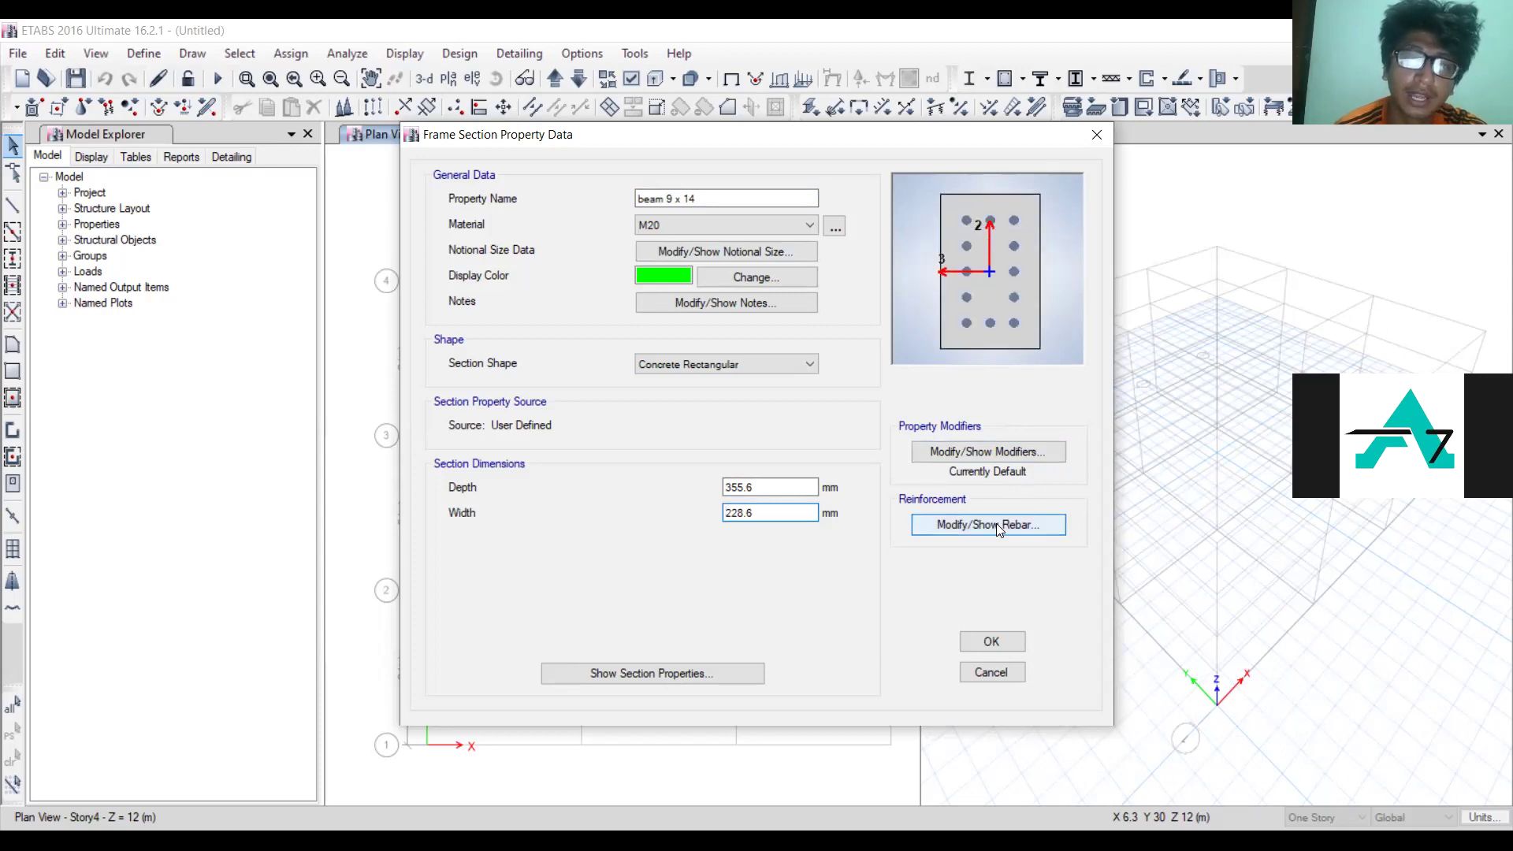
{"action": "left_click", "coordinate": [591, 226]}
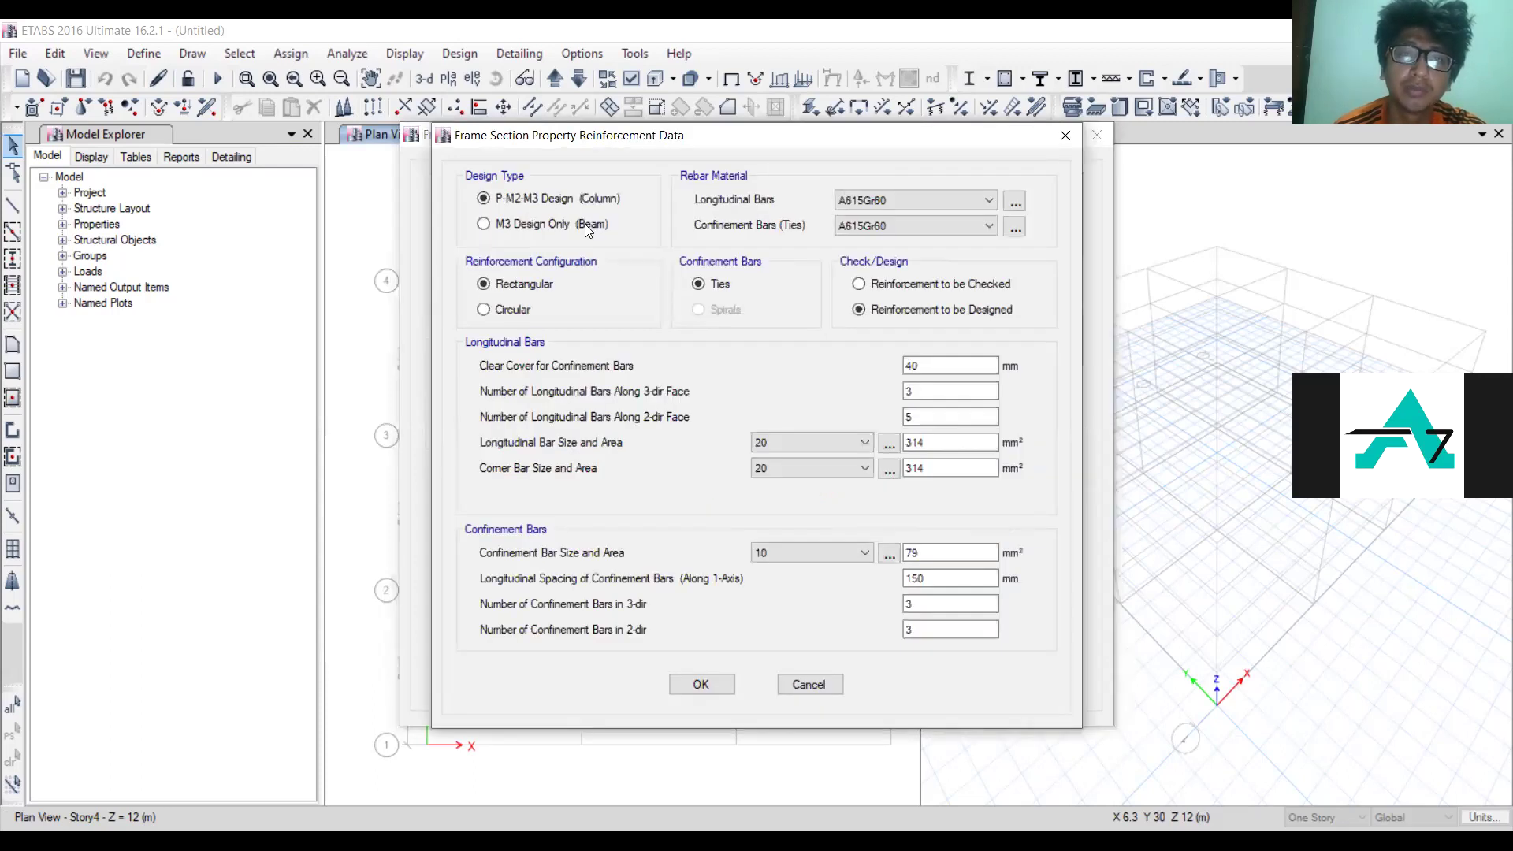
{"action": "left_click", "coordinate": [988, 225]}
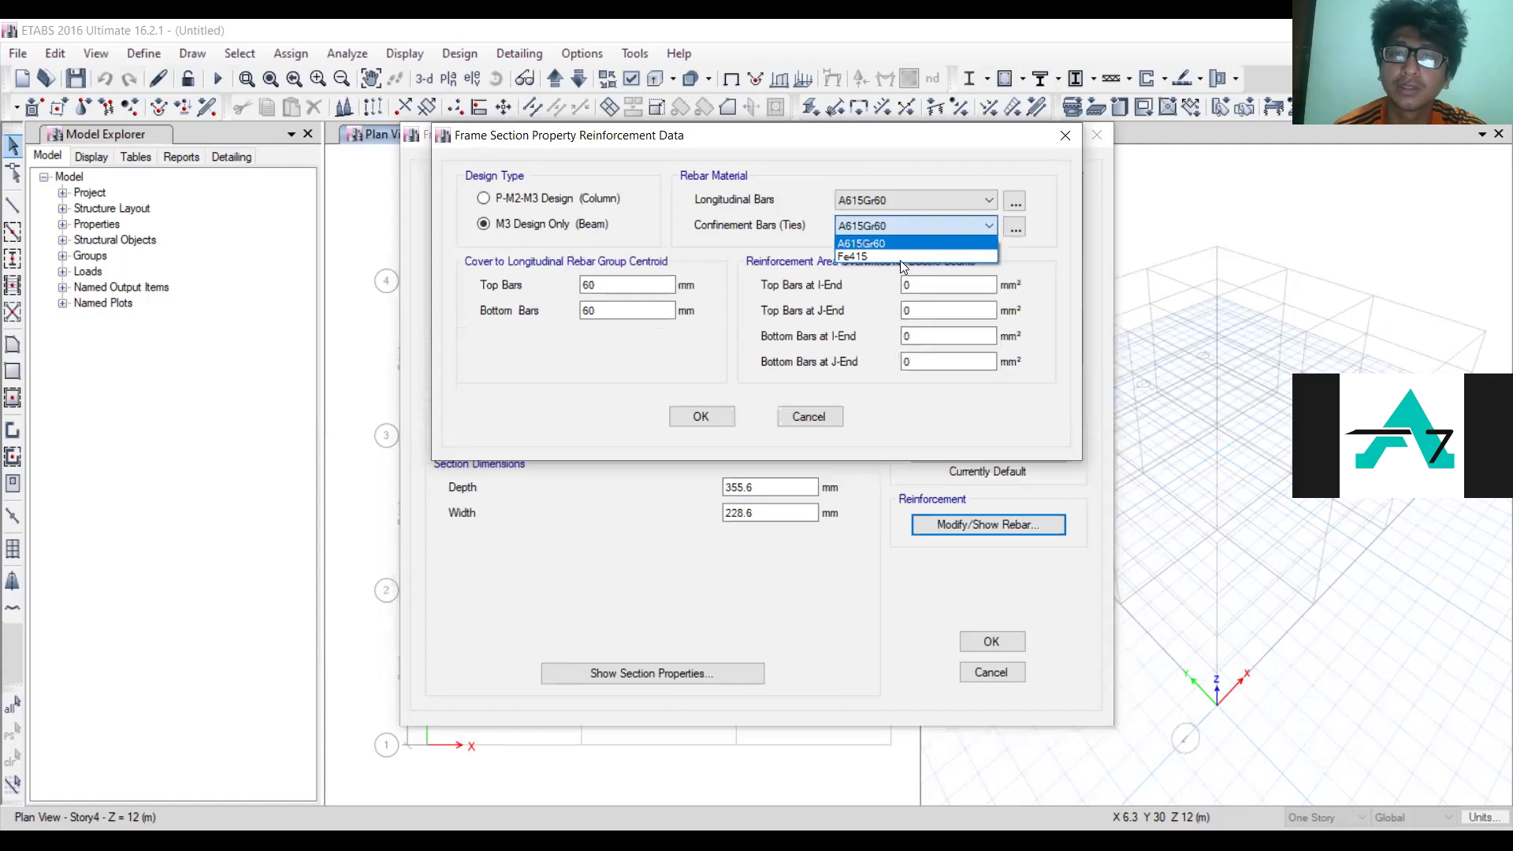
{"action": "left_click", "coordinate": [899, 257]}
{"action": "left_click", "coordinate": [879, 200]}
{"action": "left_click", "coordinate": [867, 228]}
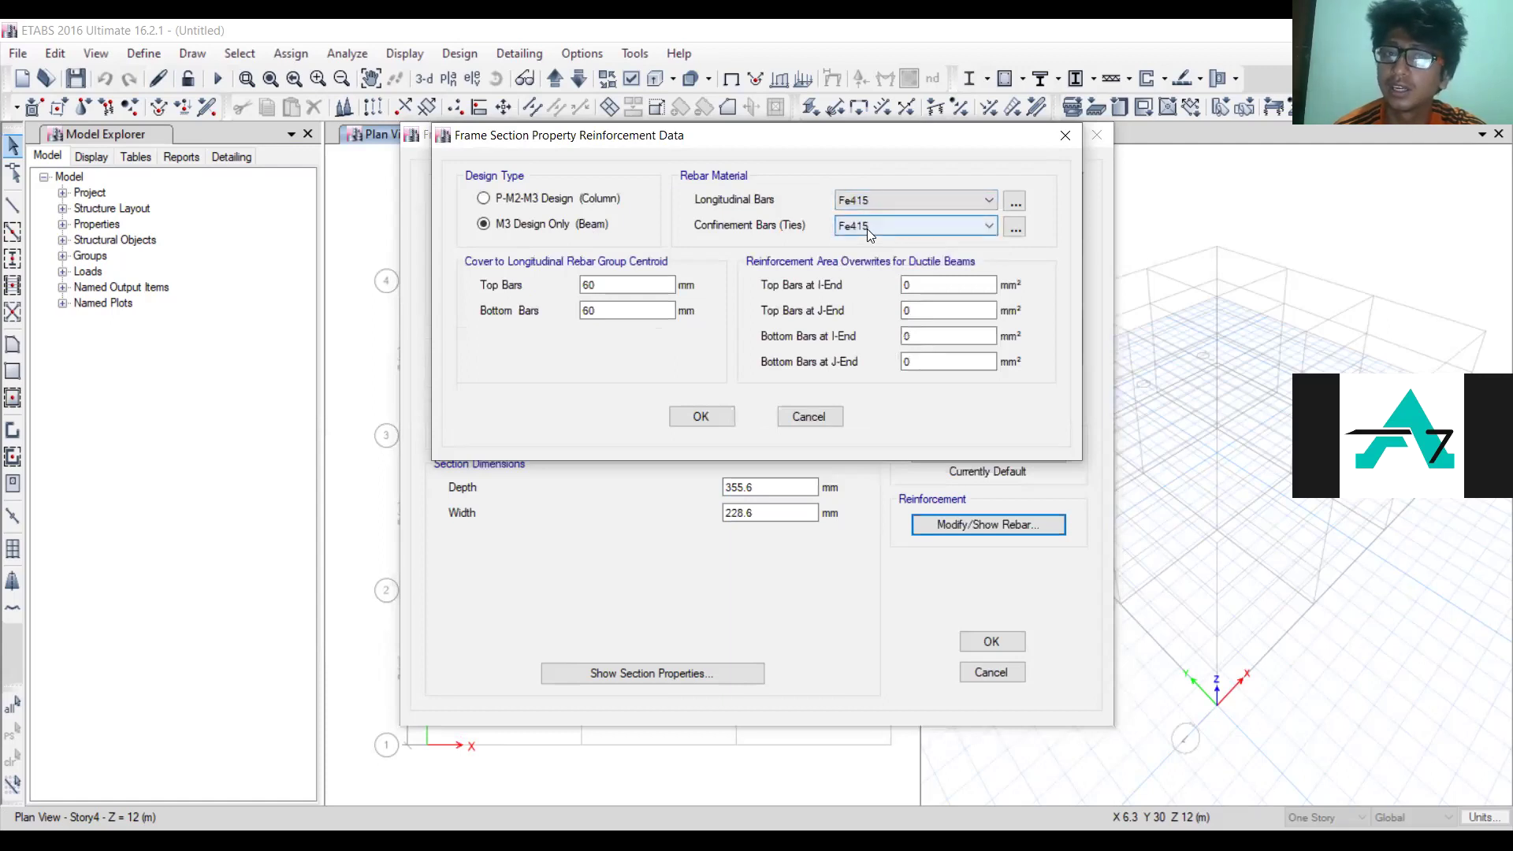
Step: Set the cover to the top and bottom bars to 30 mm each and accept the beam 9 x 14 section
{"action": "left_click", "coordinate": [619, 286]}
{"action": "double_click", "coordinate": [620, 286]}
{"action": "type", "text": "30"}
{"action": "left_click", "coordinate": [630, 311]}
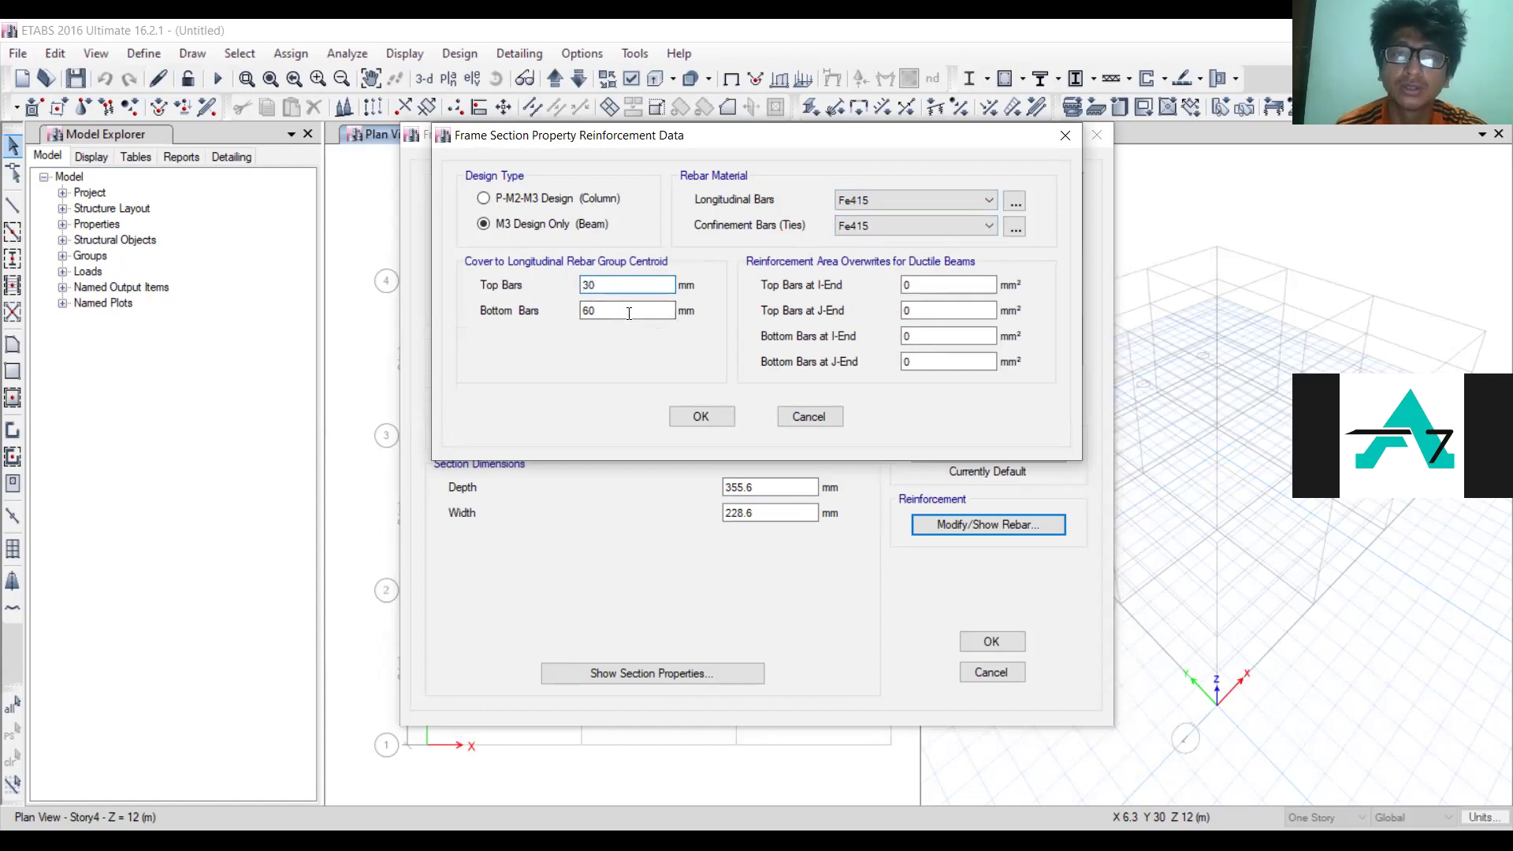
{"action": "key", "text": "BackSpace"}
{"action": "key", "text": "BackSpace"}
{"action": "type", "text": "30"}
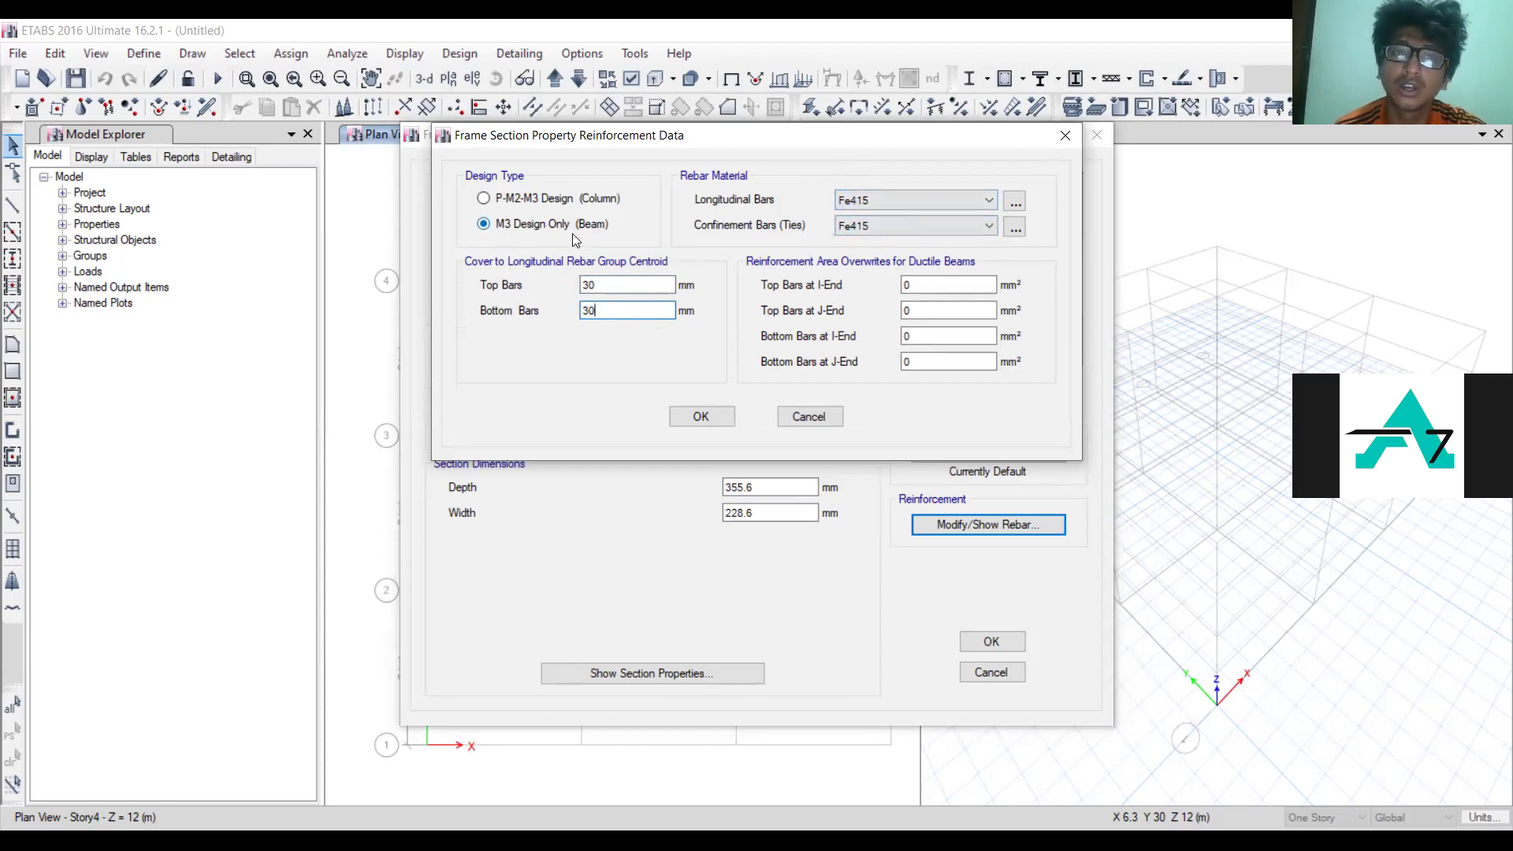
{"action": "left_click", "coordinate": [713, 417]}
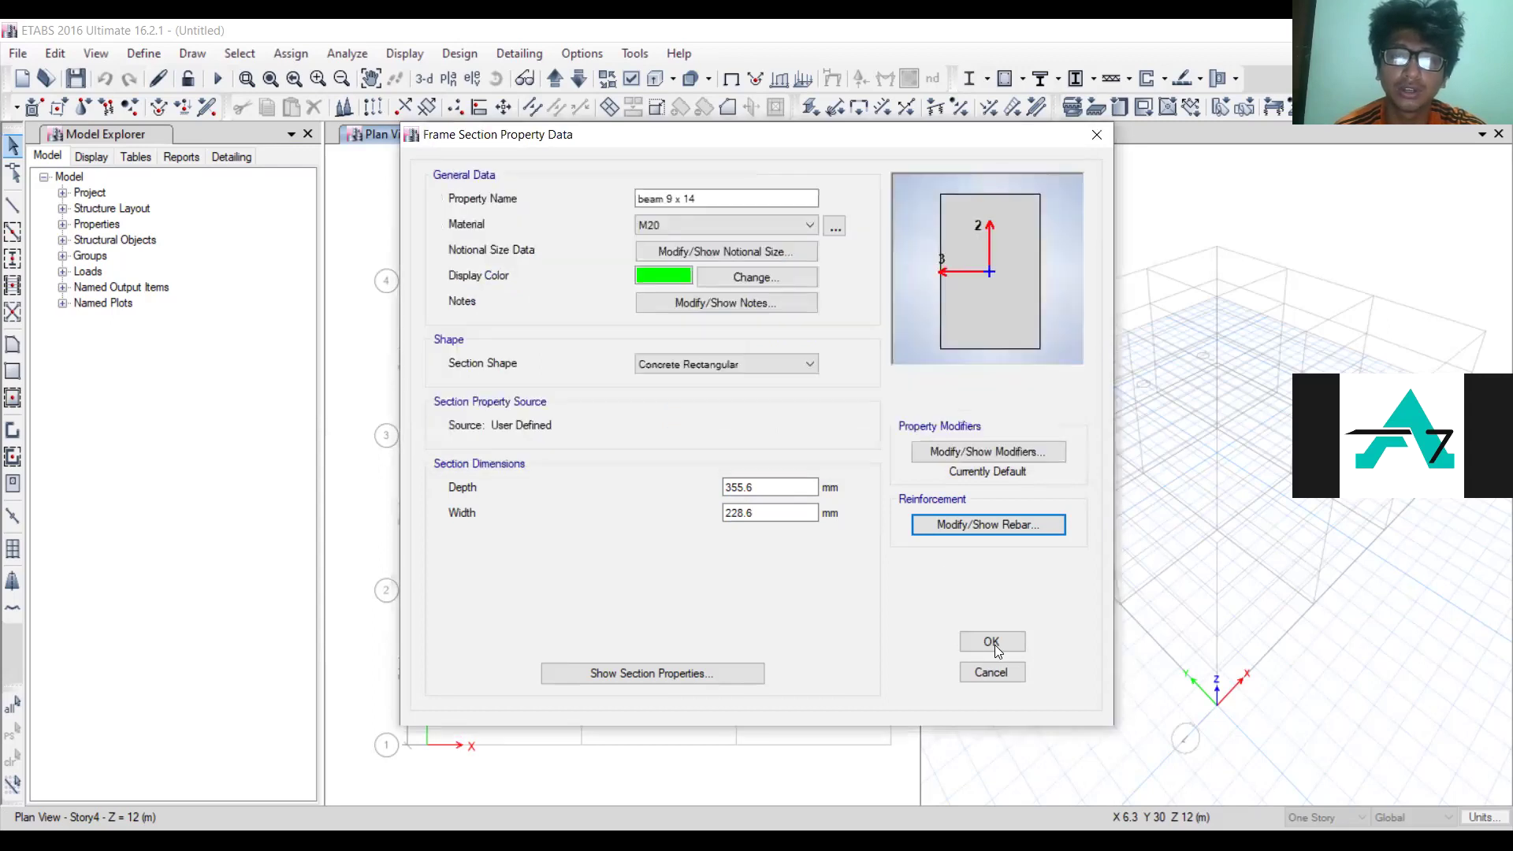
{"action": "left_click", "coordinate": [991, 641]}
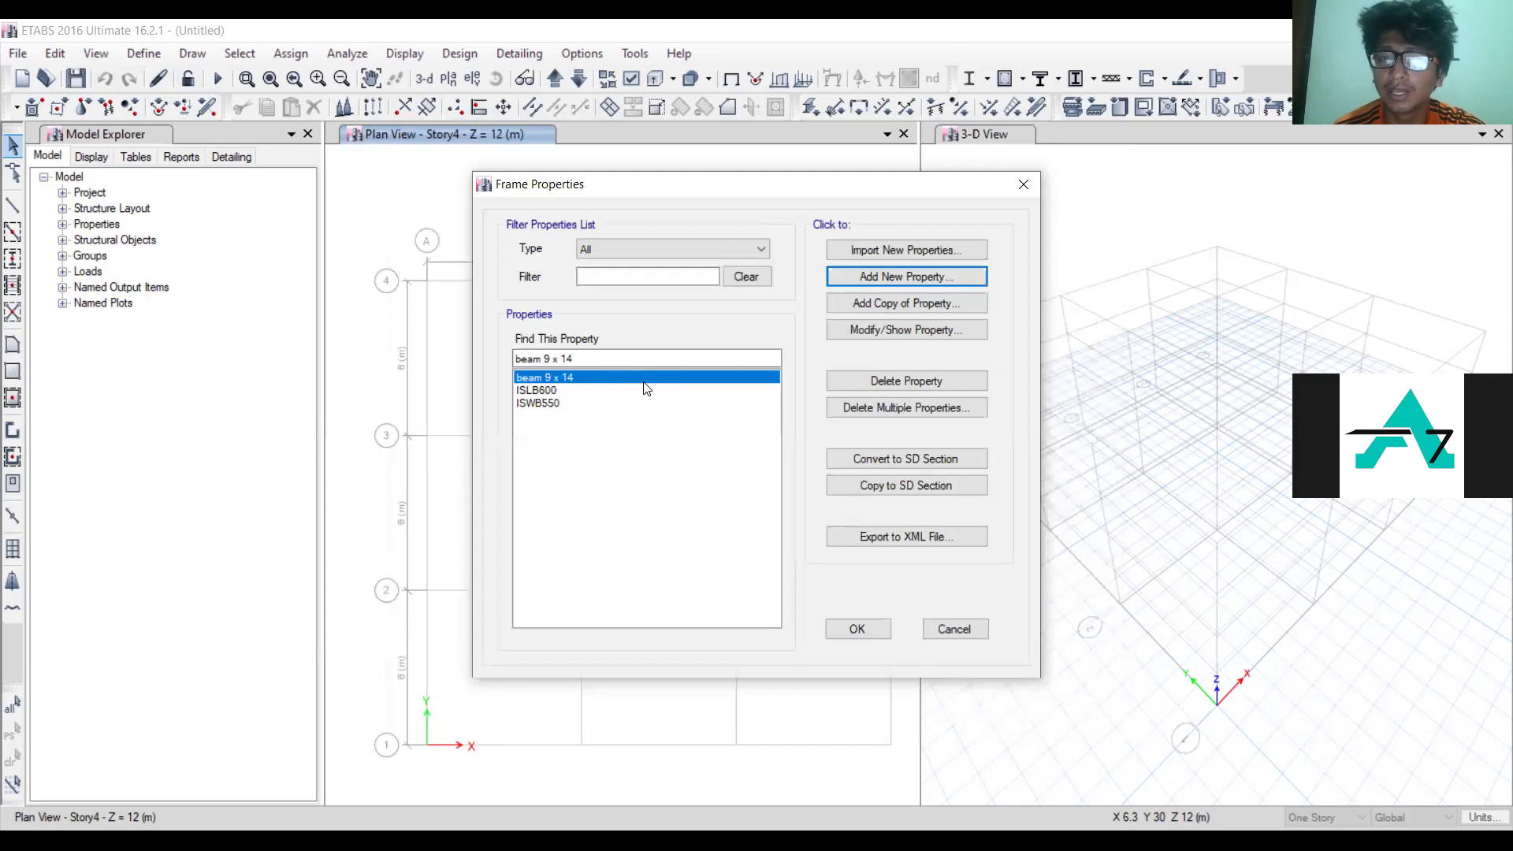
Step: Add a copy of the beam 9 x 14 section named "beam 9 x 12" with a depth of 304.8 mm
{"action": "left_click", "coordinate": [891, 304]}
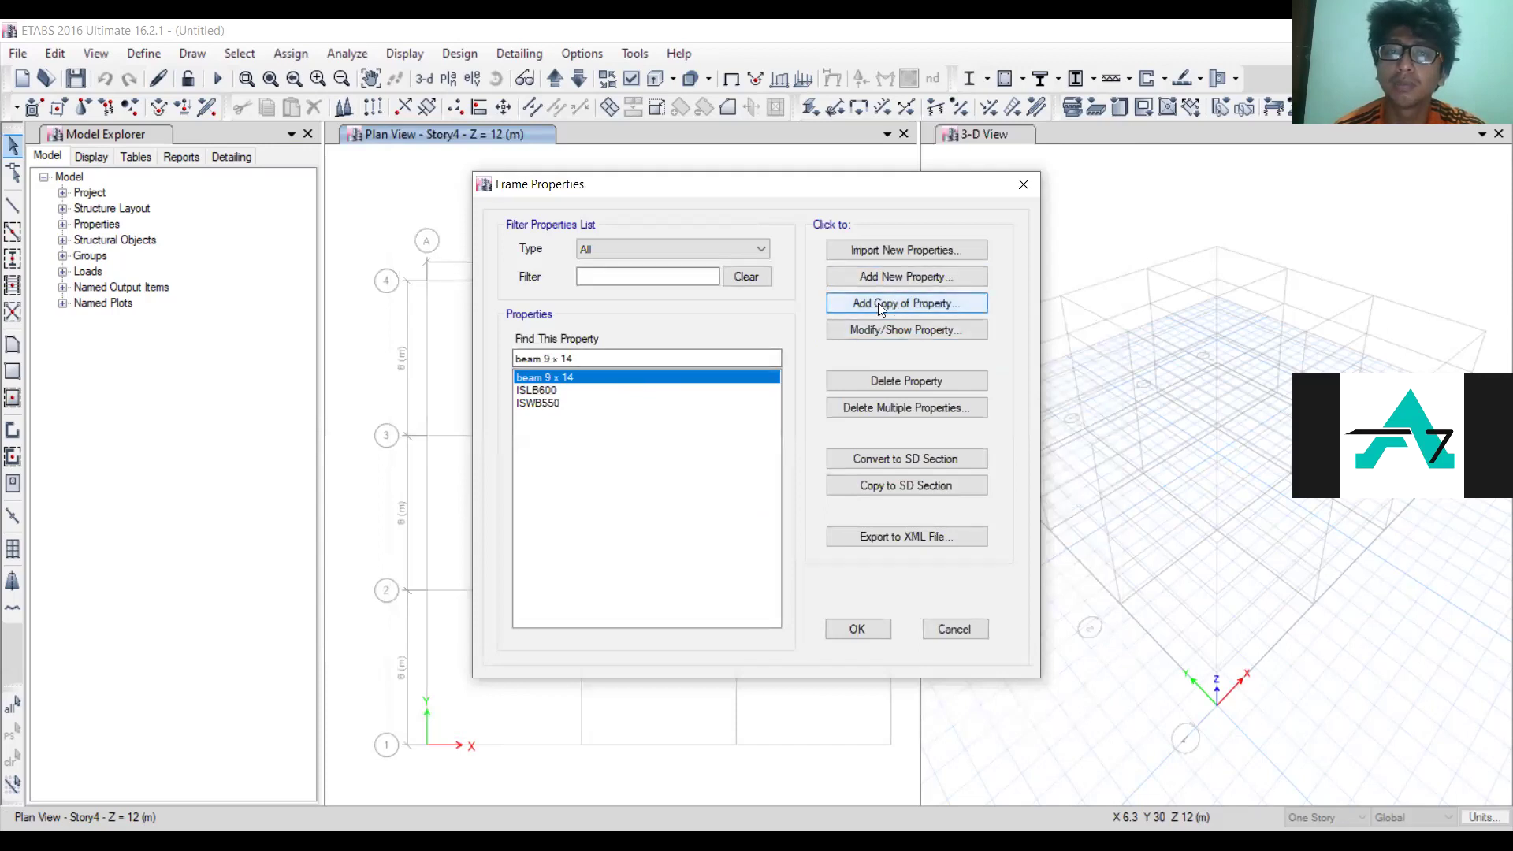
{"action": "type", "text": "beam "}
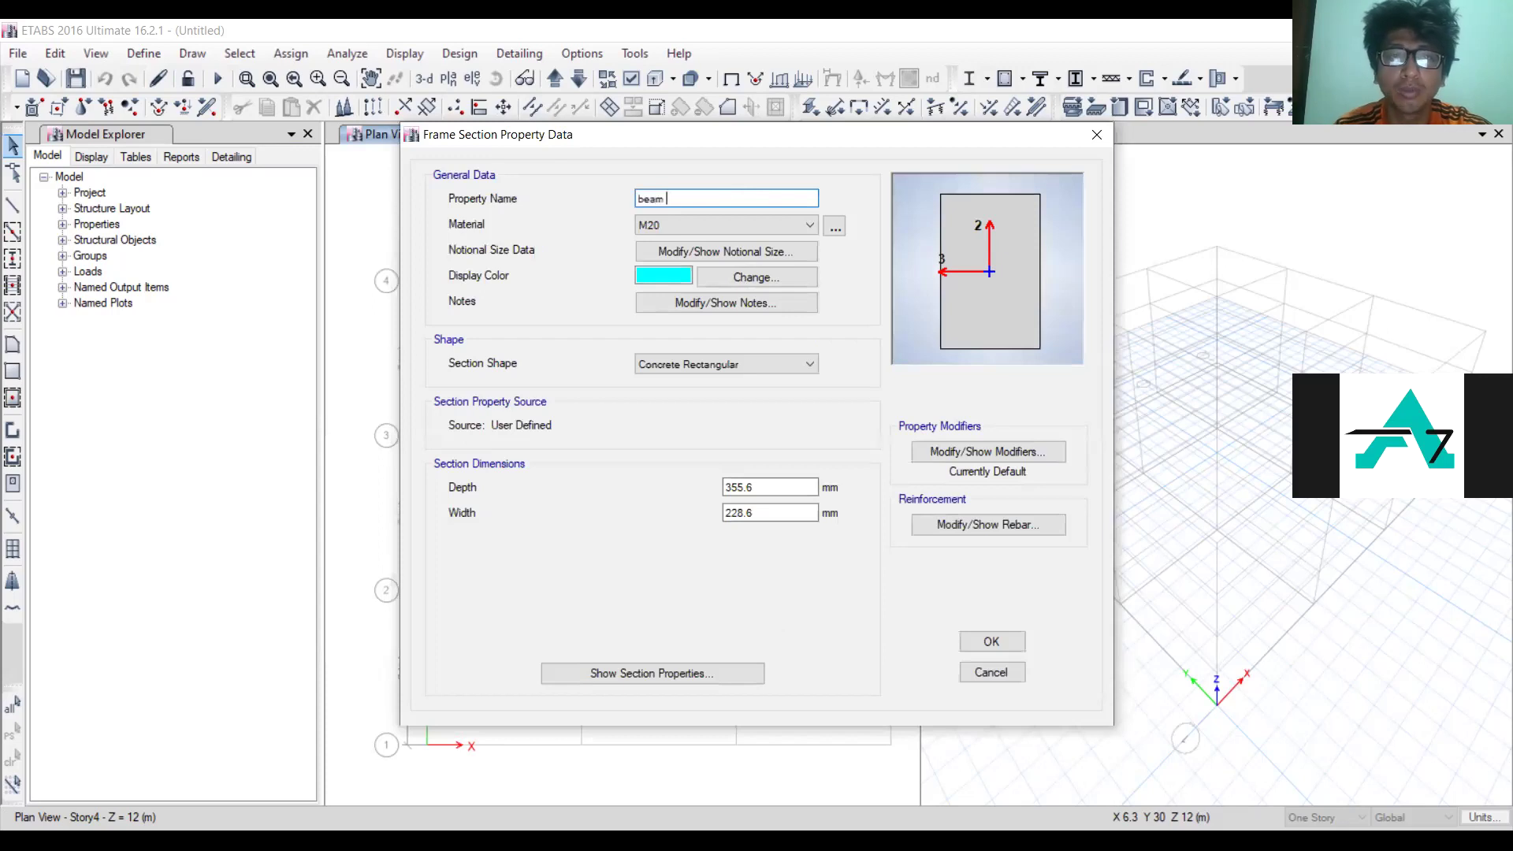
{"action": "type", "text": "9 x 12"}
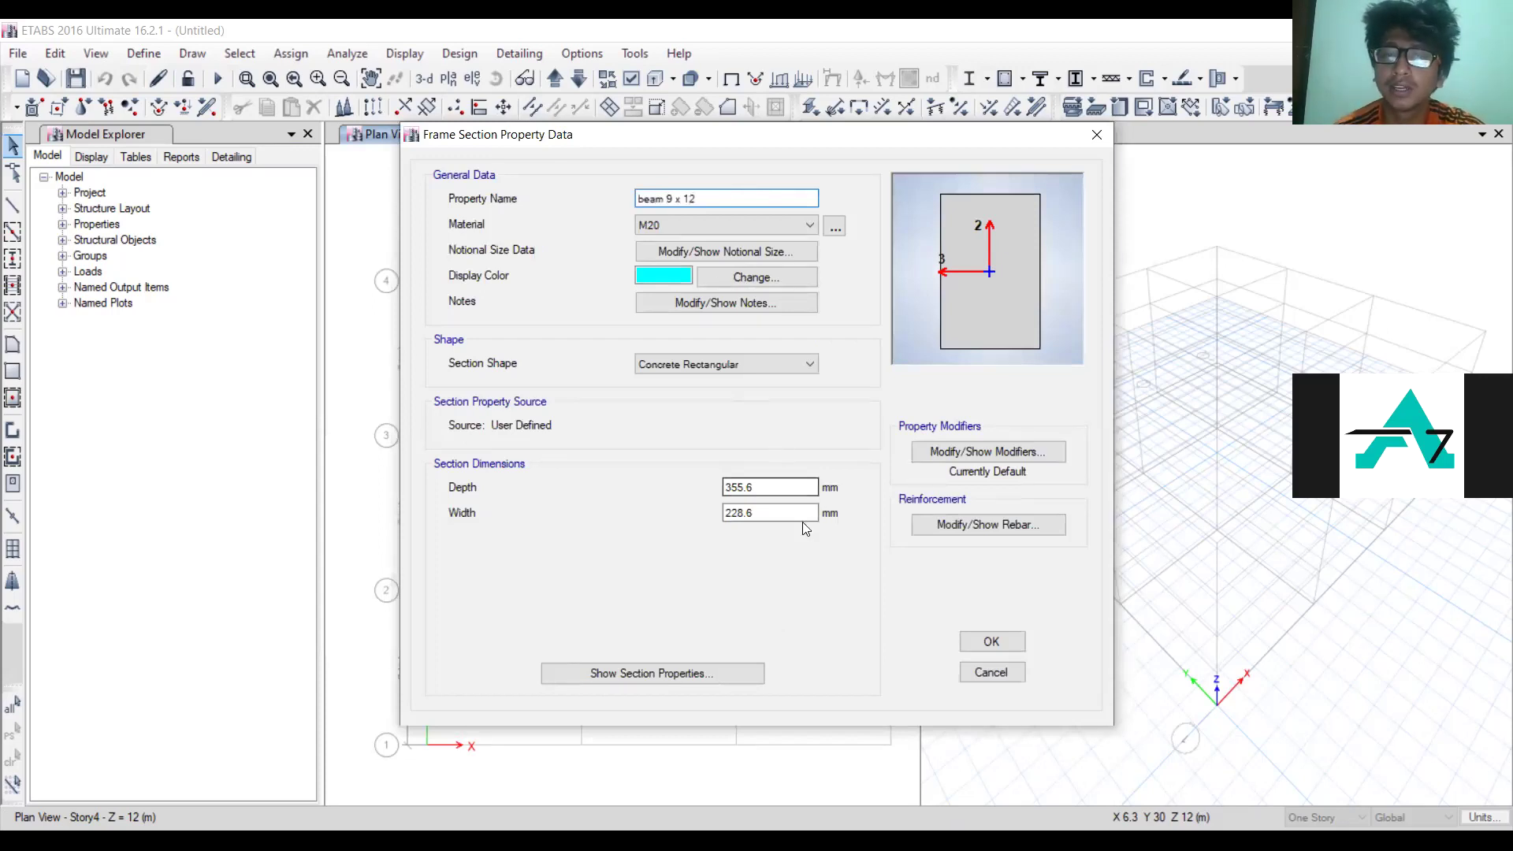
{"action": "left_click_drag", "start_coordinate": [763, 488], "coordinate": [639, 488]}
{"action": "type", "text": "304.8"}
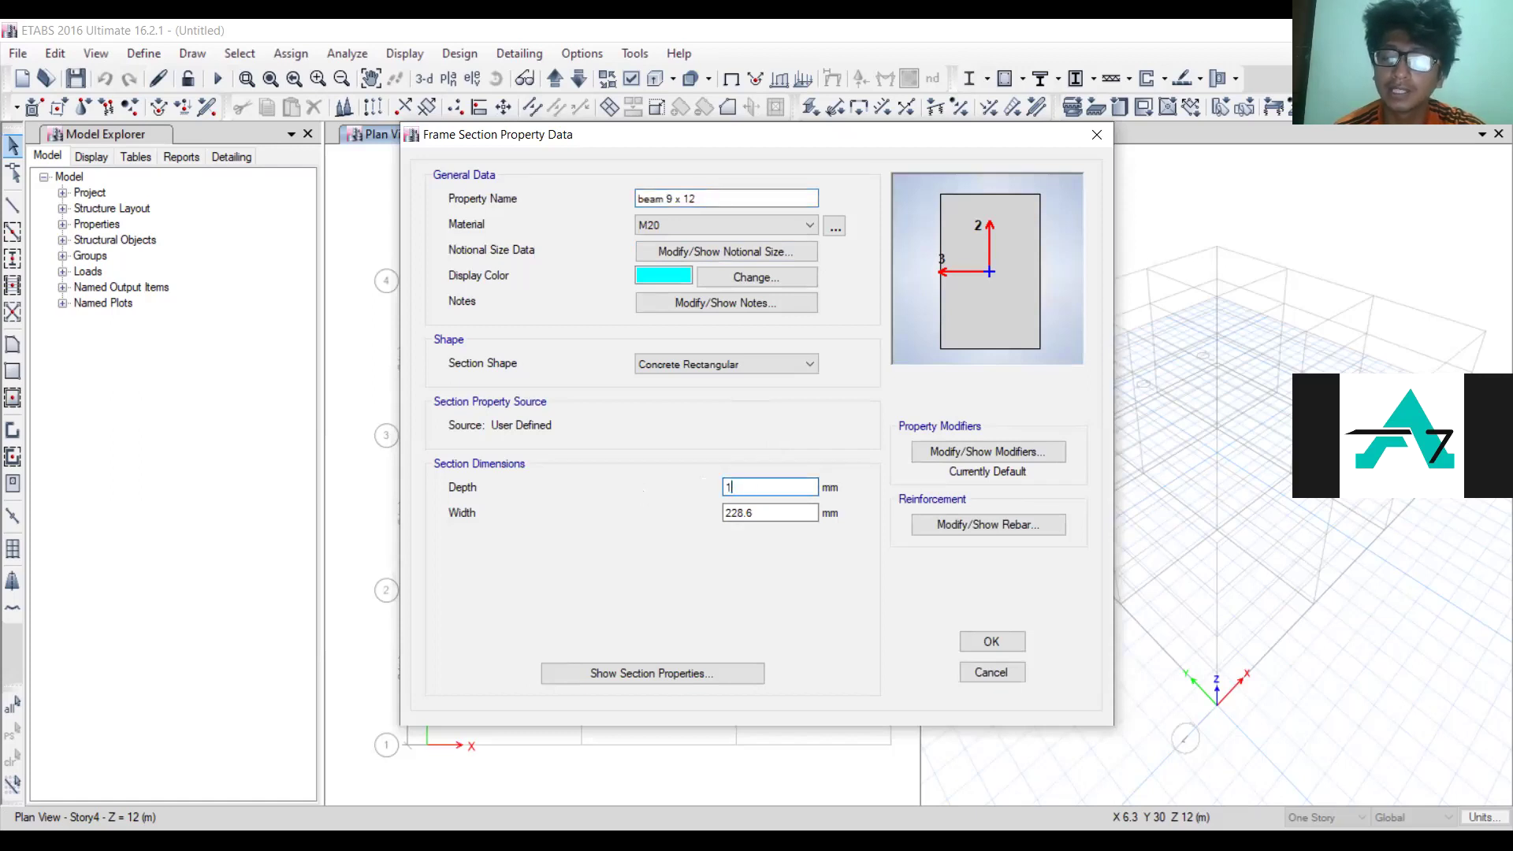
{"action": "left_click", "coordinate": [991, 642]}
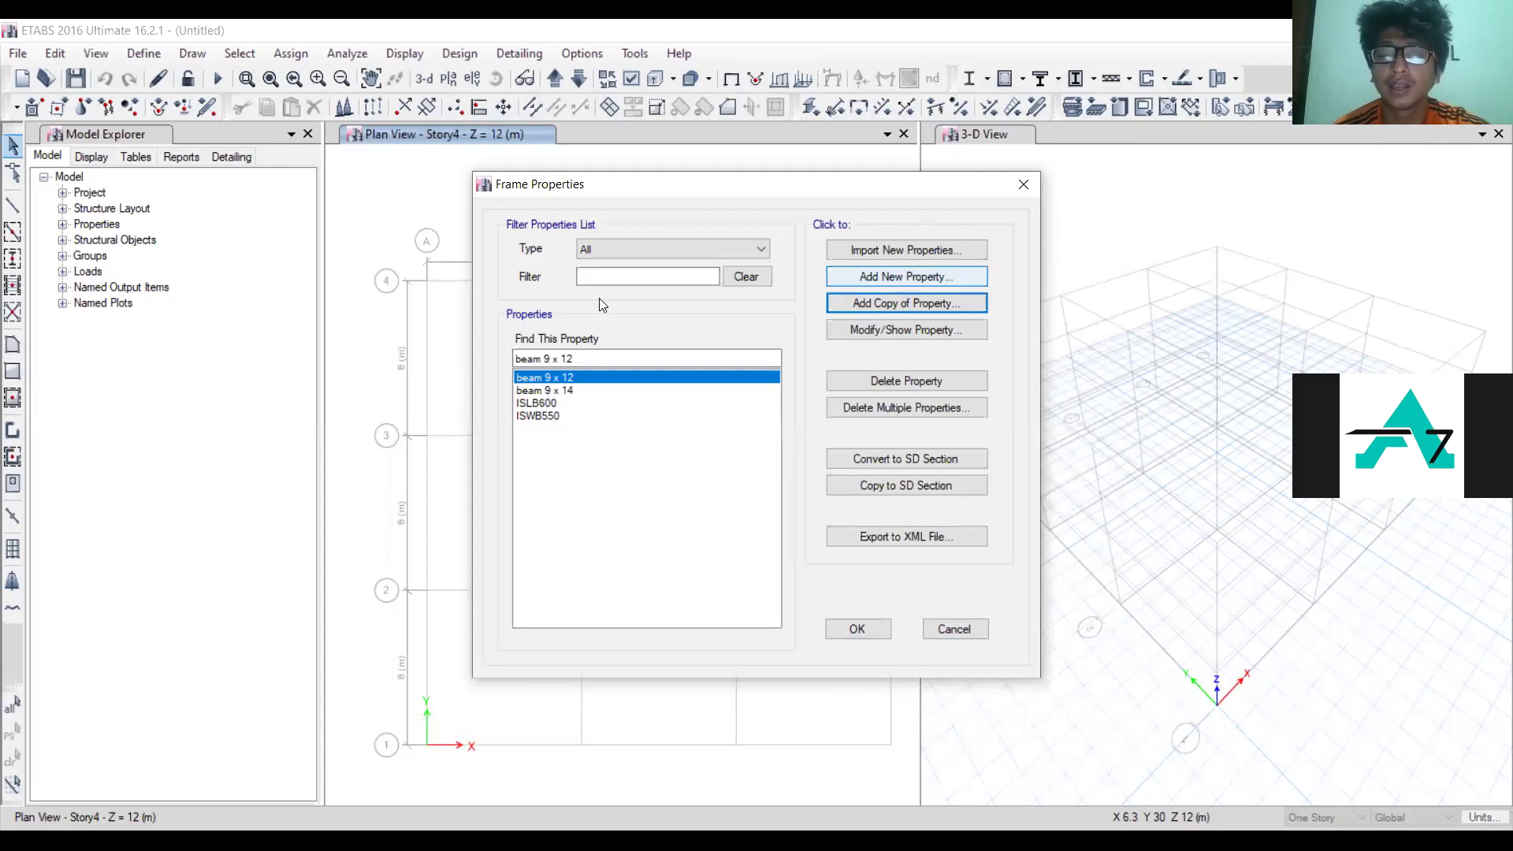
Step: Add a concrete rectangular frame section named "column 12 x 12" in M20, with depth and width both 304.8 mm
{"action": "type", "text": "column 12 x 12"}
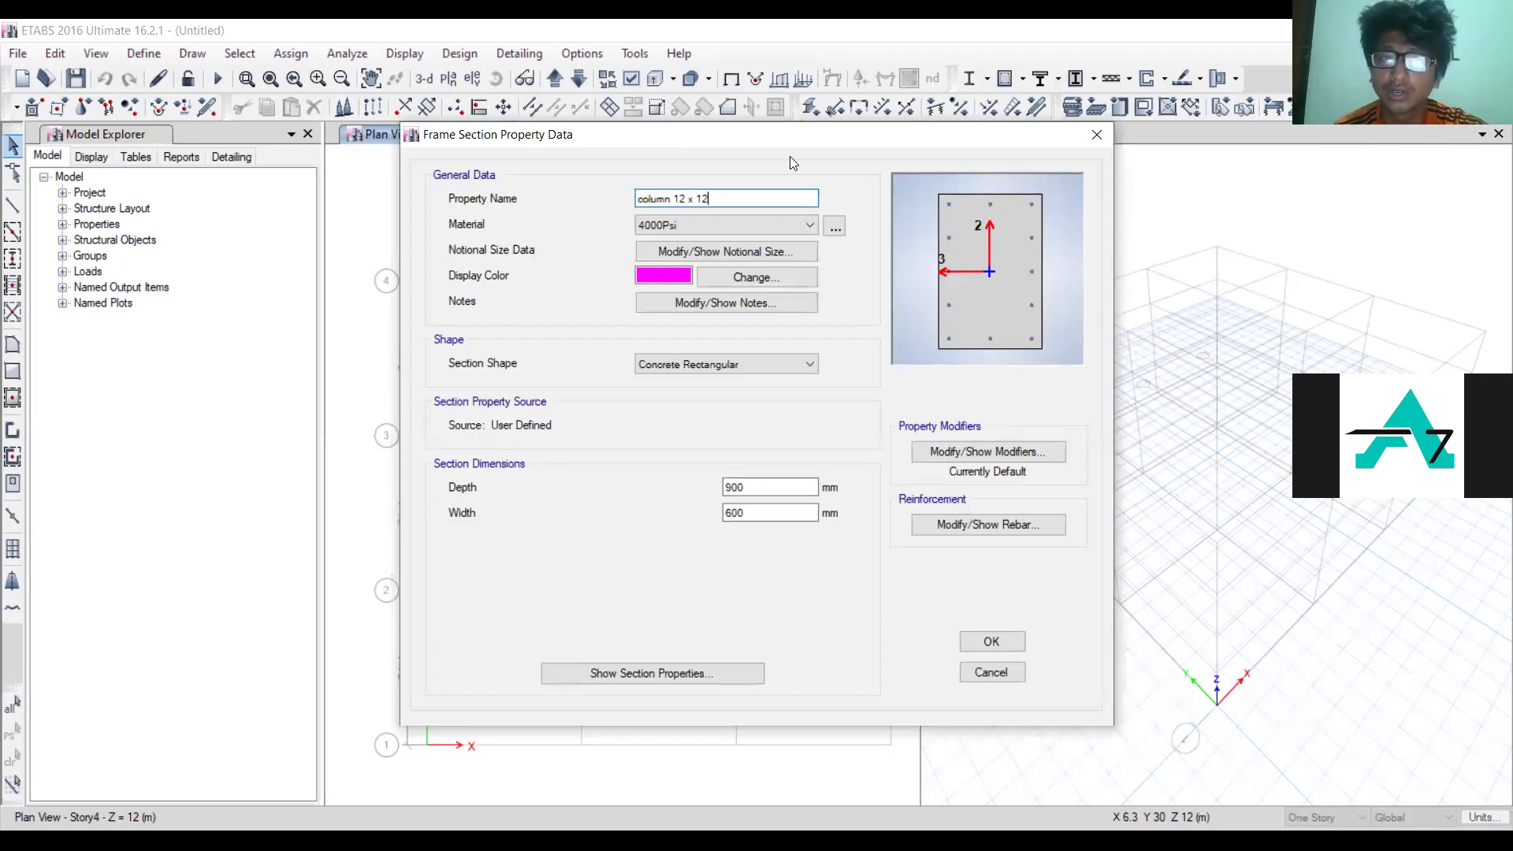
{"action": "left_click", "coordinate": [753, 229]}
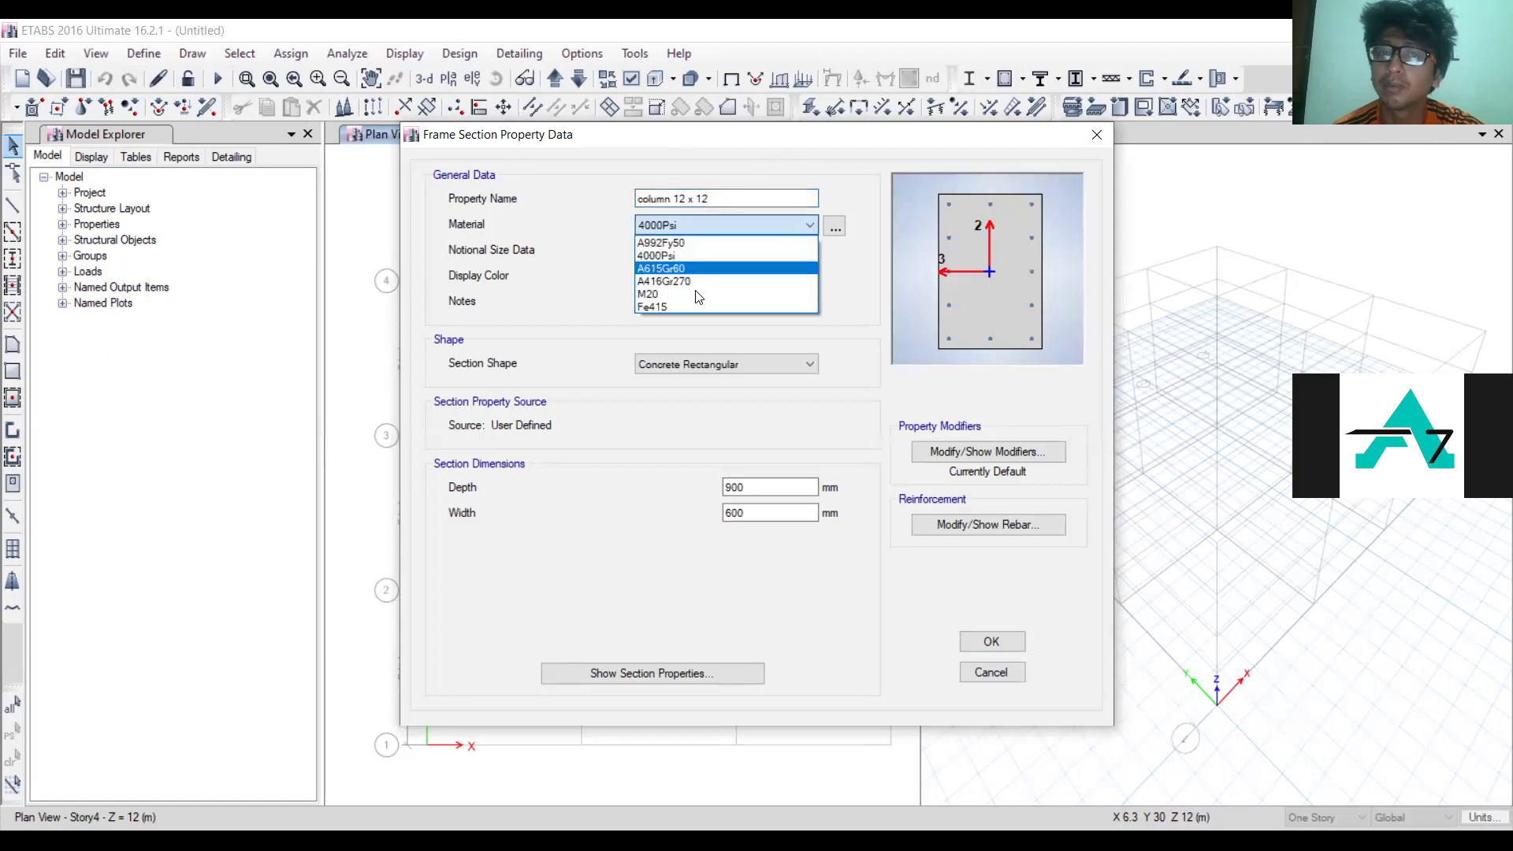
{"action": "left_click", "coordinate": [698, 295]}
{"action": "double_click", "coordinate": [759, 487]}
{"action": "type", "text": "12\""}
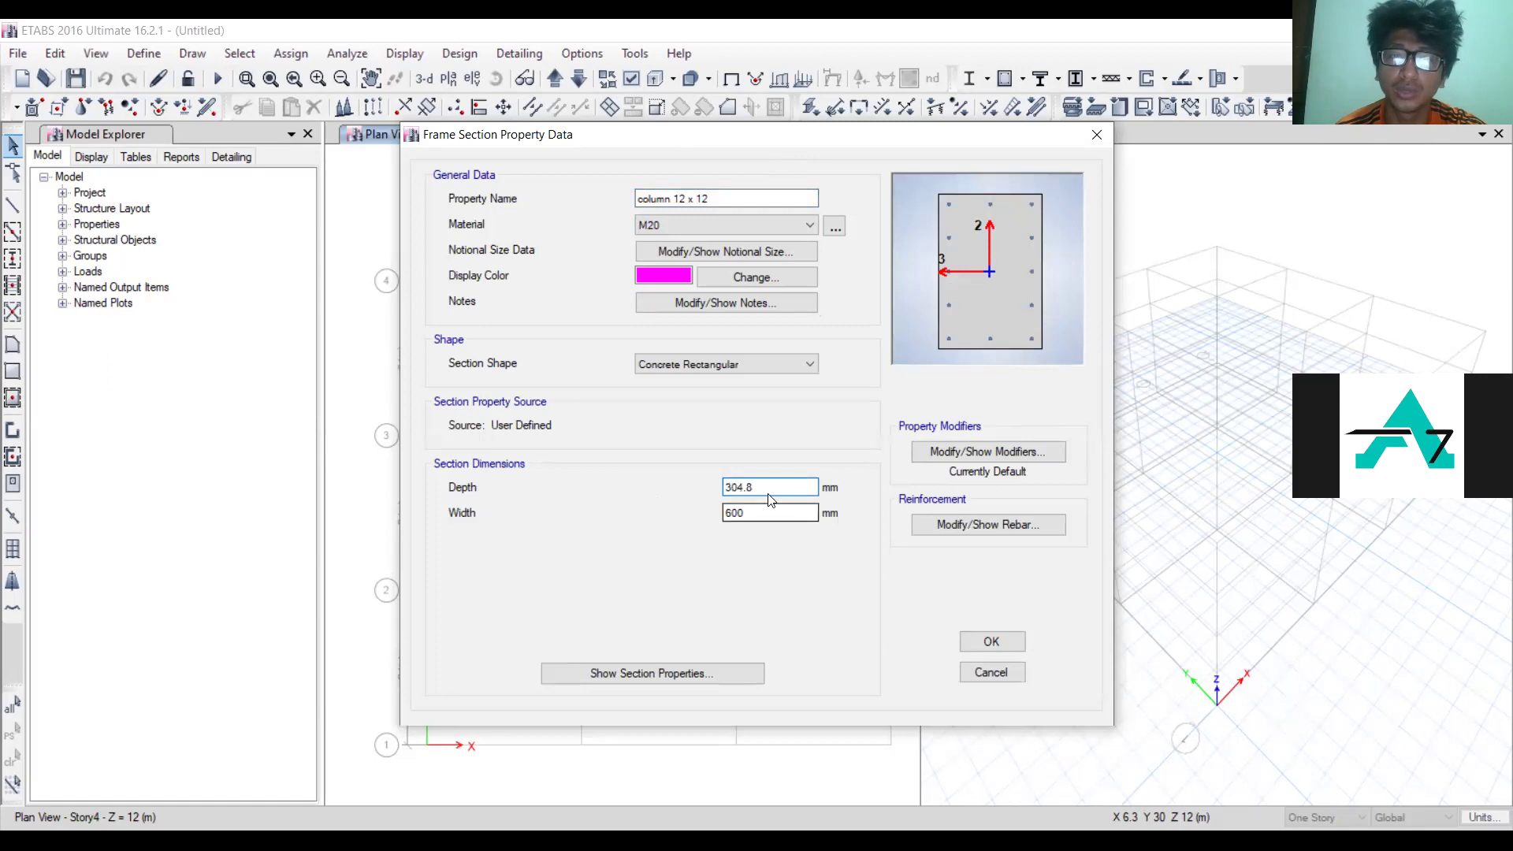
{"action": "double_click", "coordinate": [768, 511]}
{"action": "type", "text": "12\""}
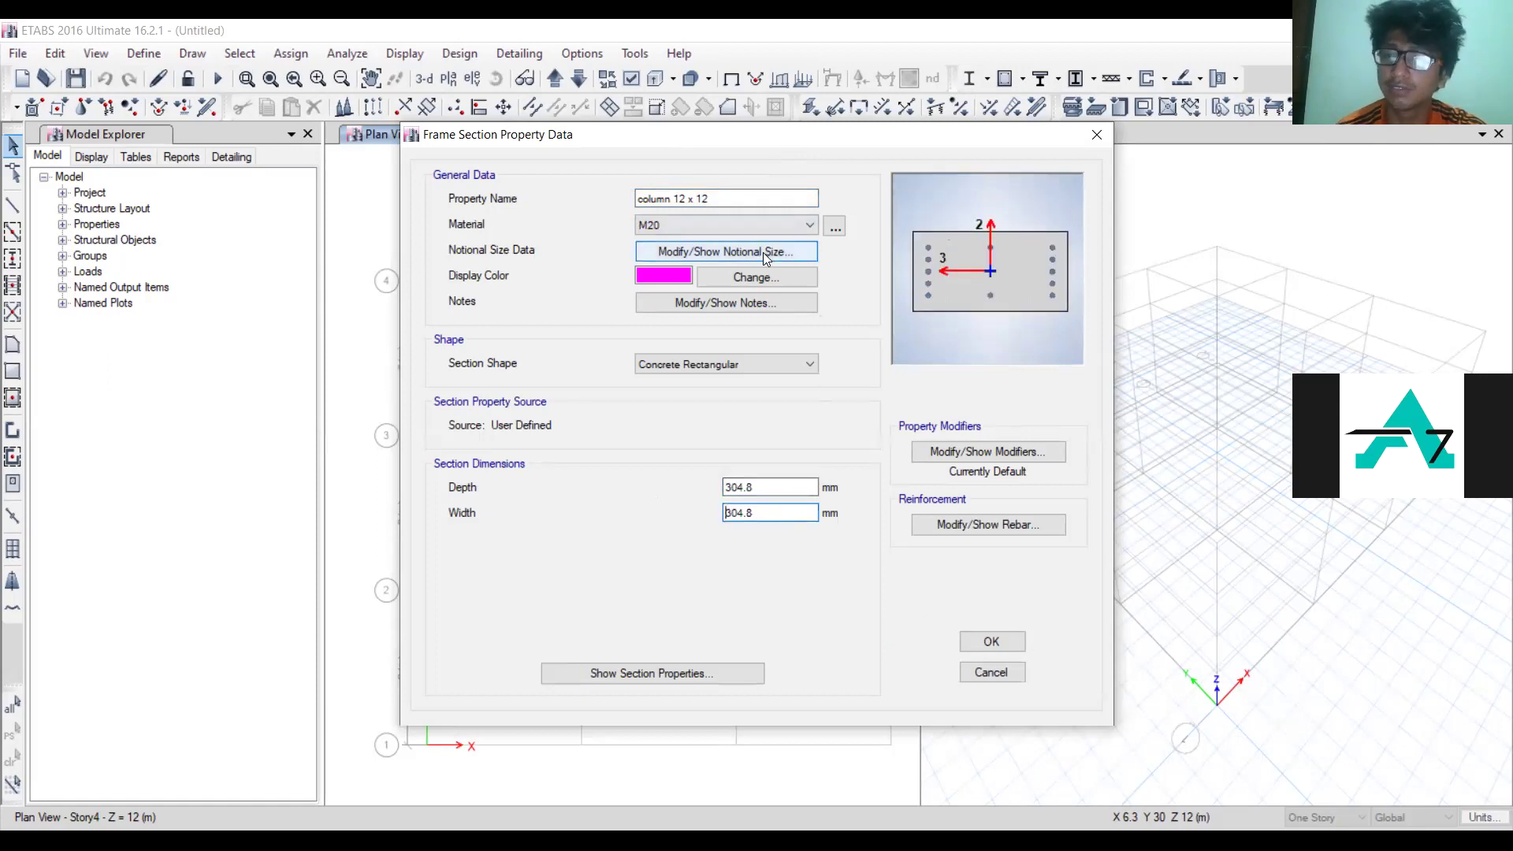
Step: Assign Fe415 as the rebar material for the column section's longitudinal bars and confinement ties
{"action": "left_click", "coordinate": [972, 530]}
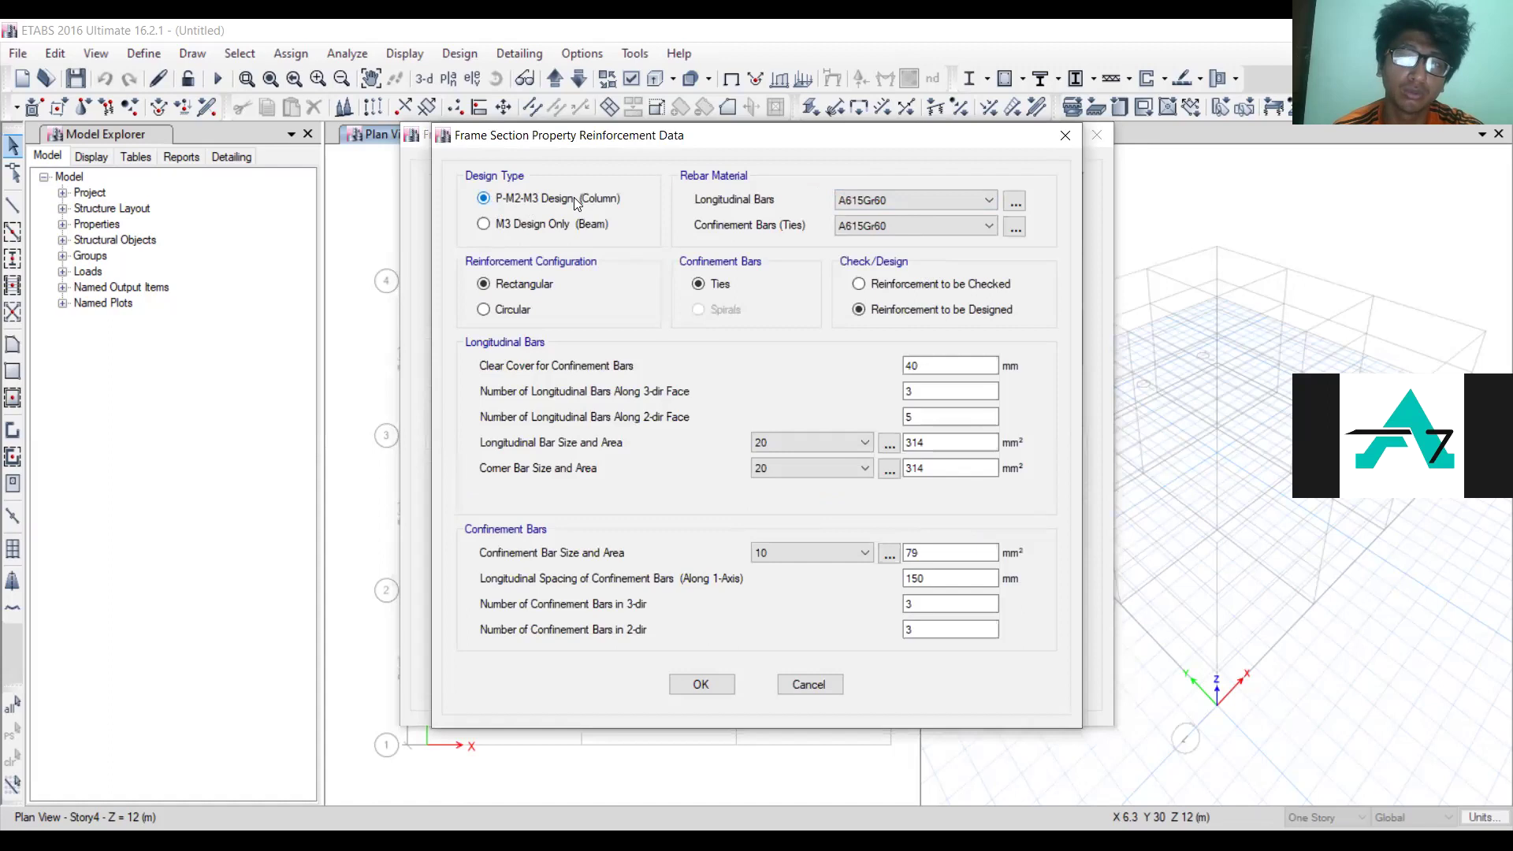
{"action": "left_click", "coordinate": [943, 199]}
{"action": "left_click", "coordinate": [887, 225]}
{"action": "left_click", "coordinate": [887, 226]}
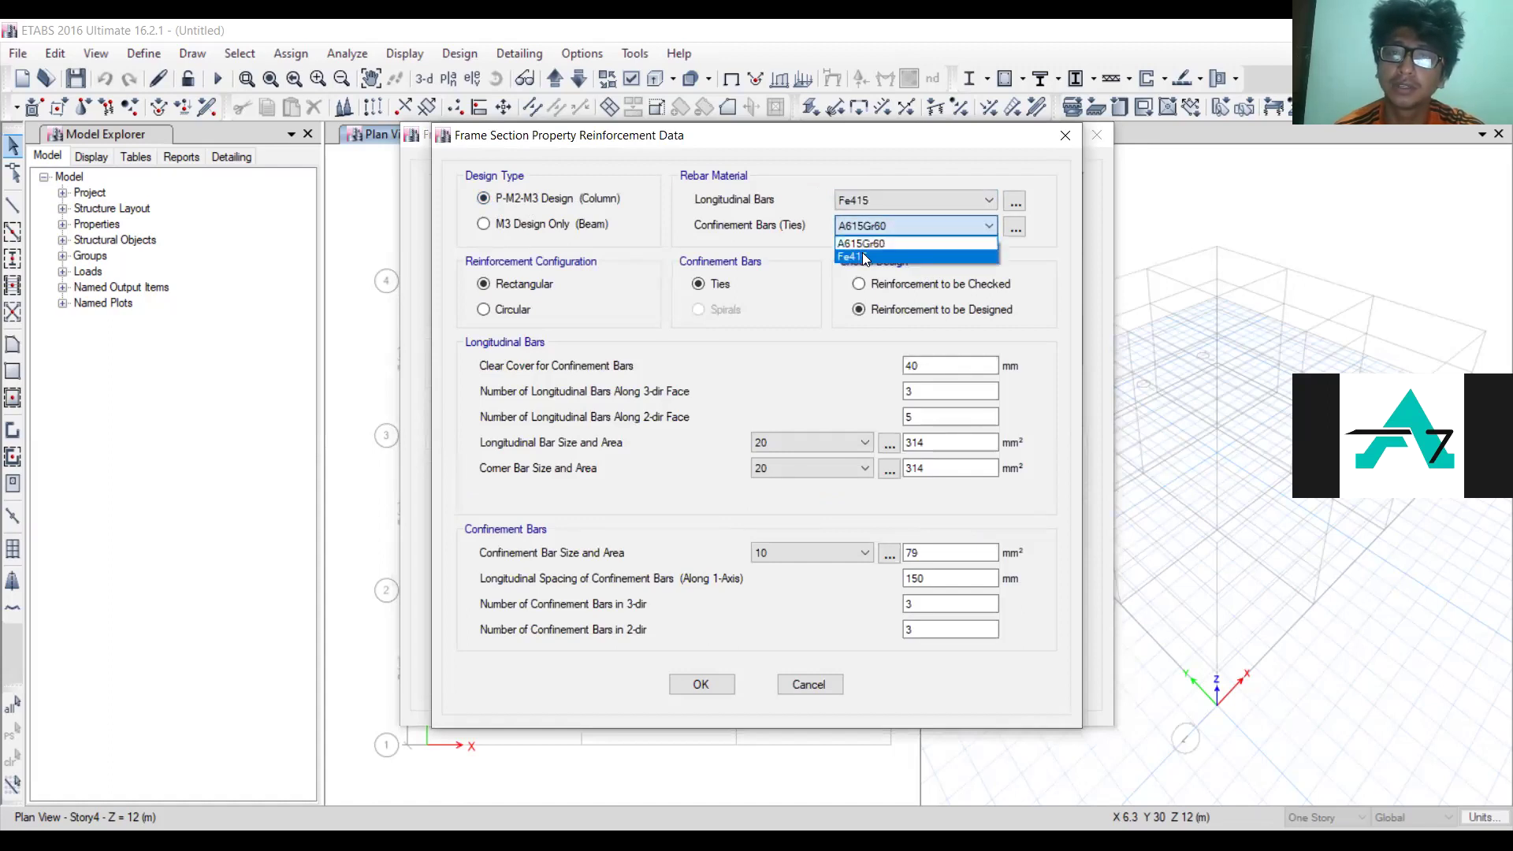
{"action": "left_click", "coordinate": [865, 257]}
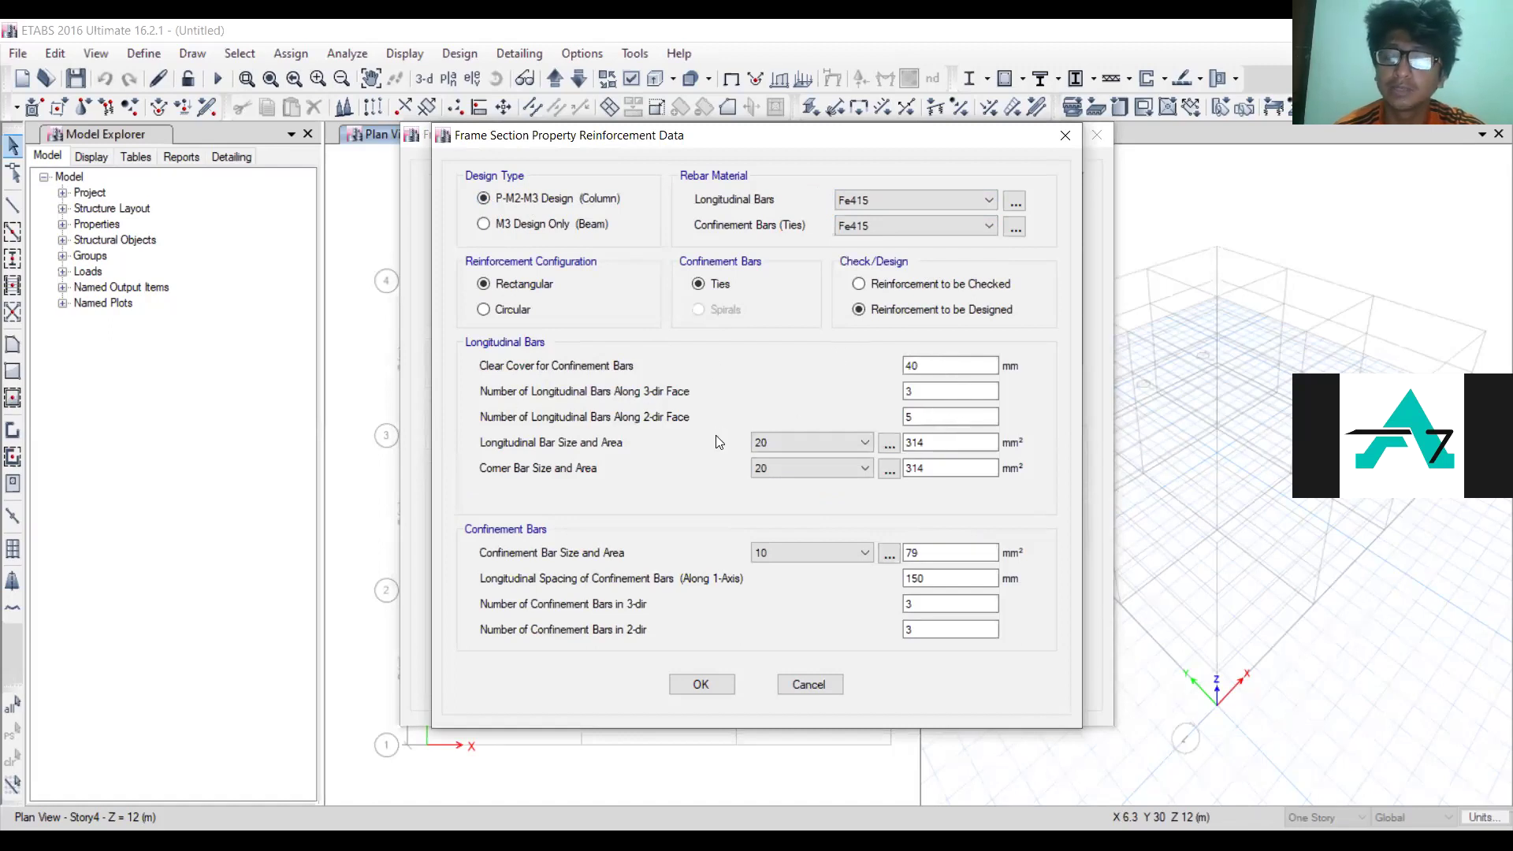
Step: Set 3 longitudinal bars along the column's 2-dir face, with longitudinal bar size 12 and corner bar size 16
{"action": "double_click", "coordinate": [929, 417]}
{"action": "type", "text": "3"}
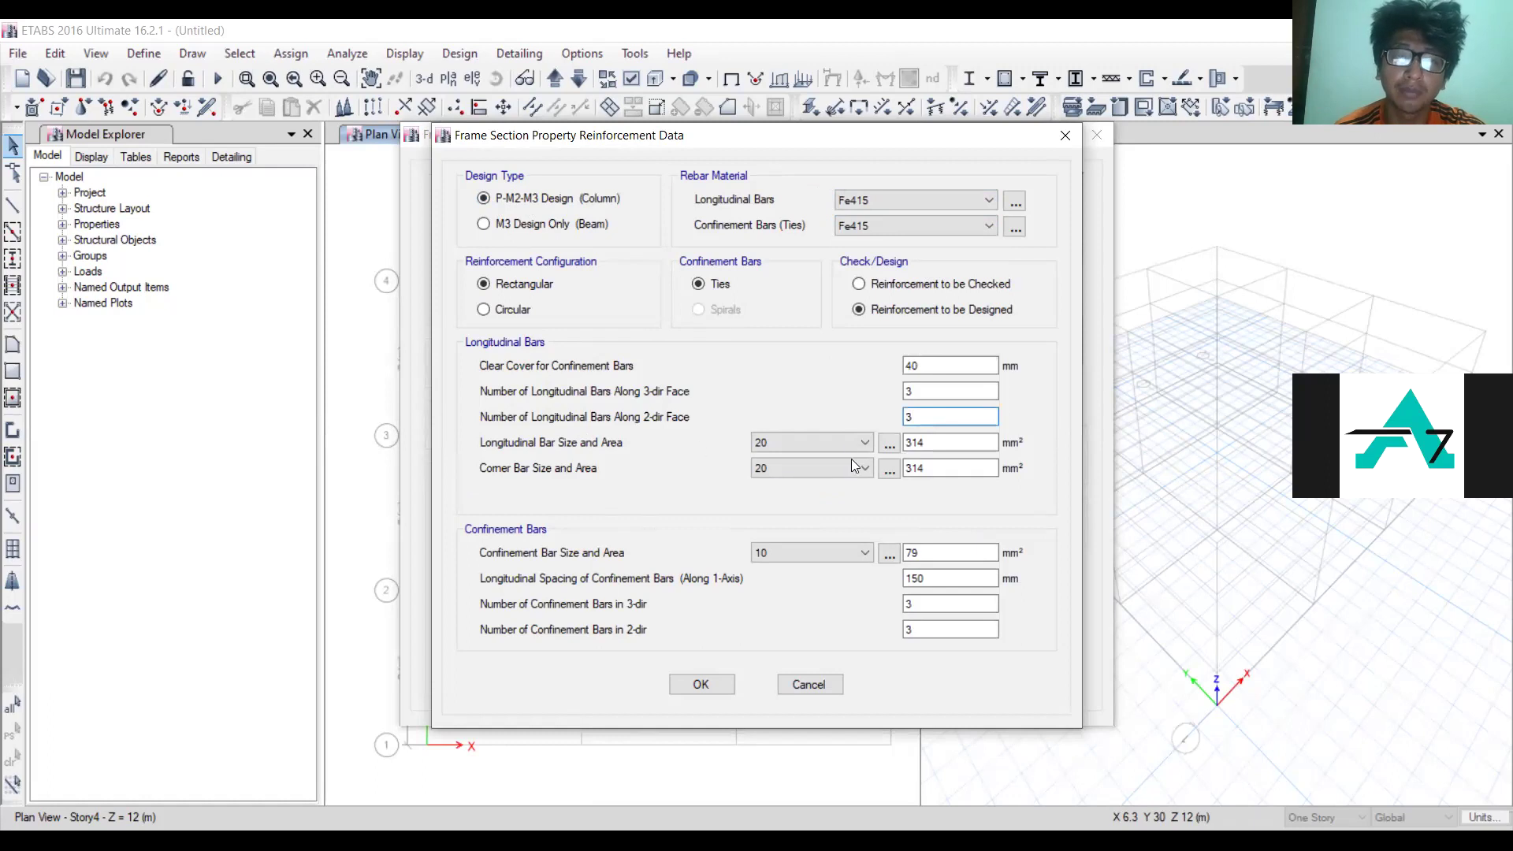
{"action": "left_click", "coordinate": [775, 512]}
{"action": "left_click", "coordinate": [790, 465]}
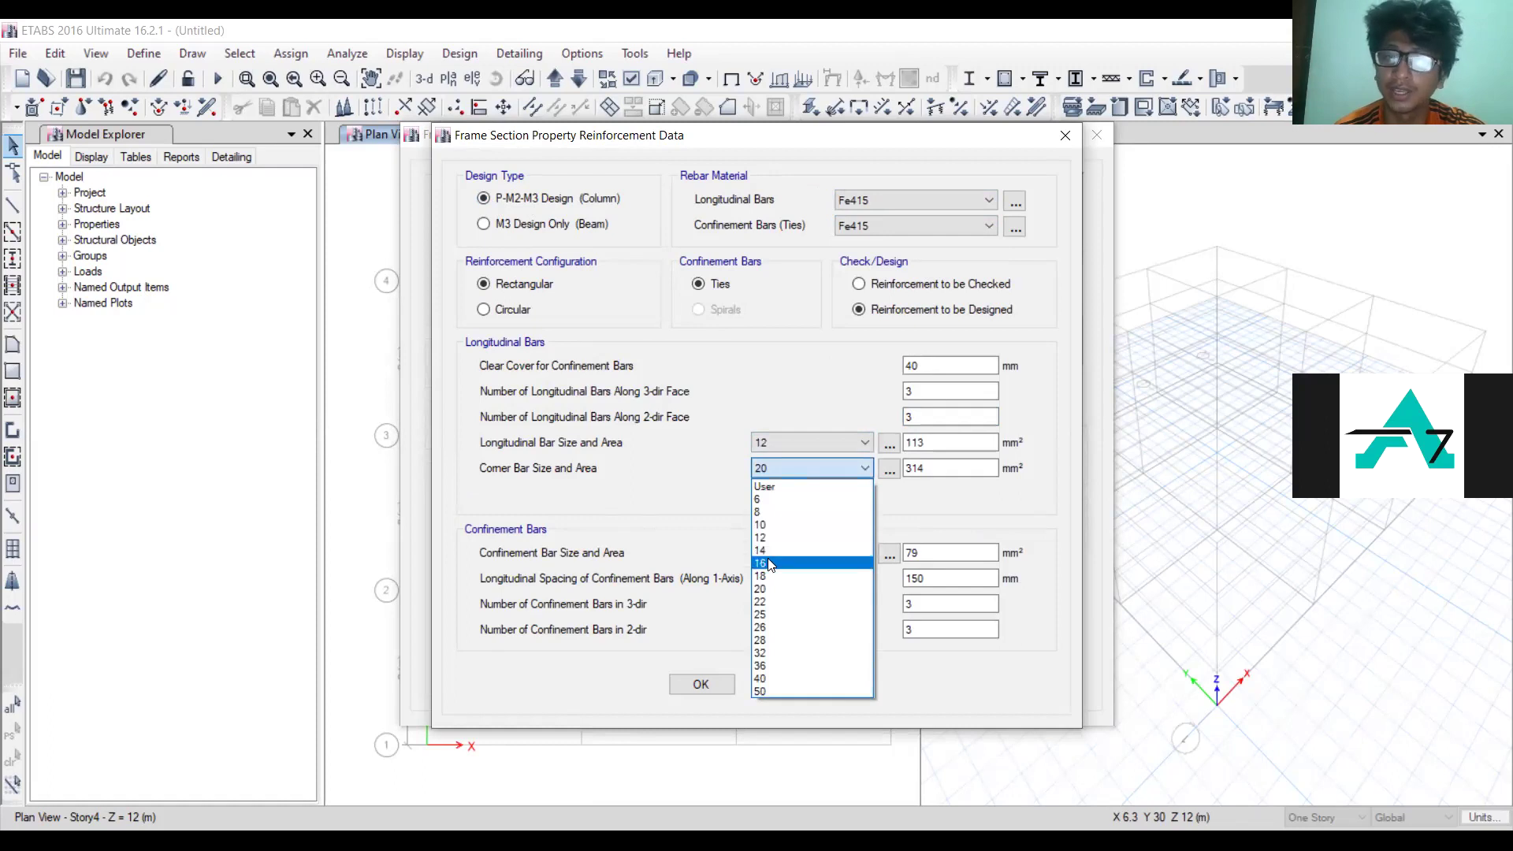
{"action": "left_click", "coordinate": [769, 564]}
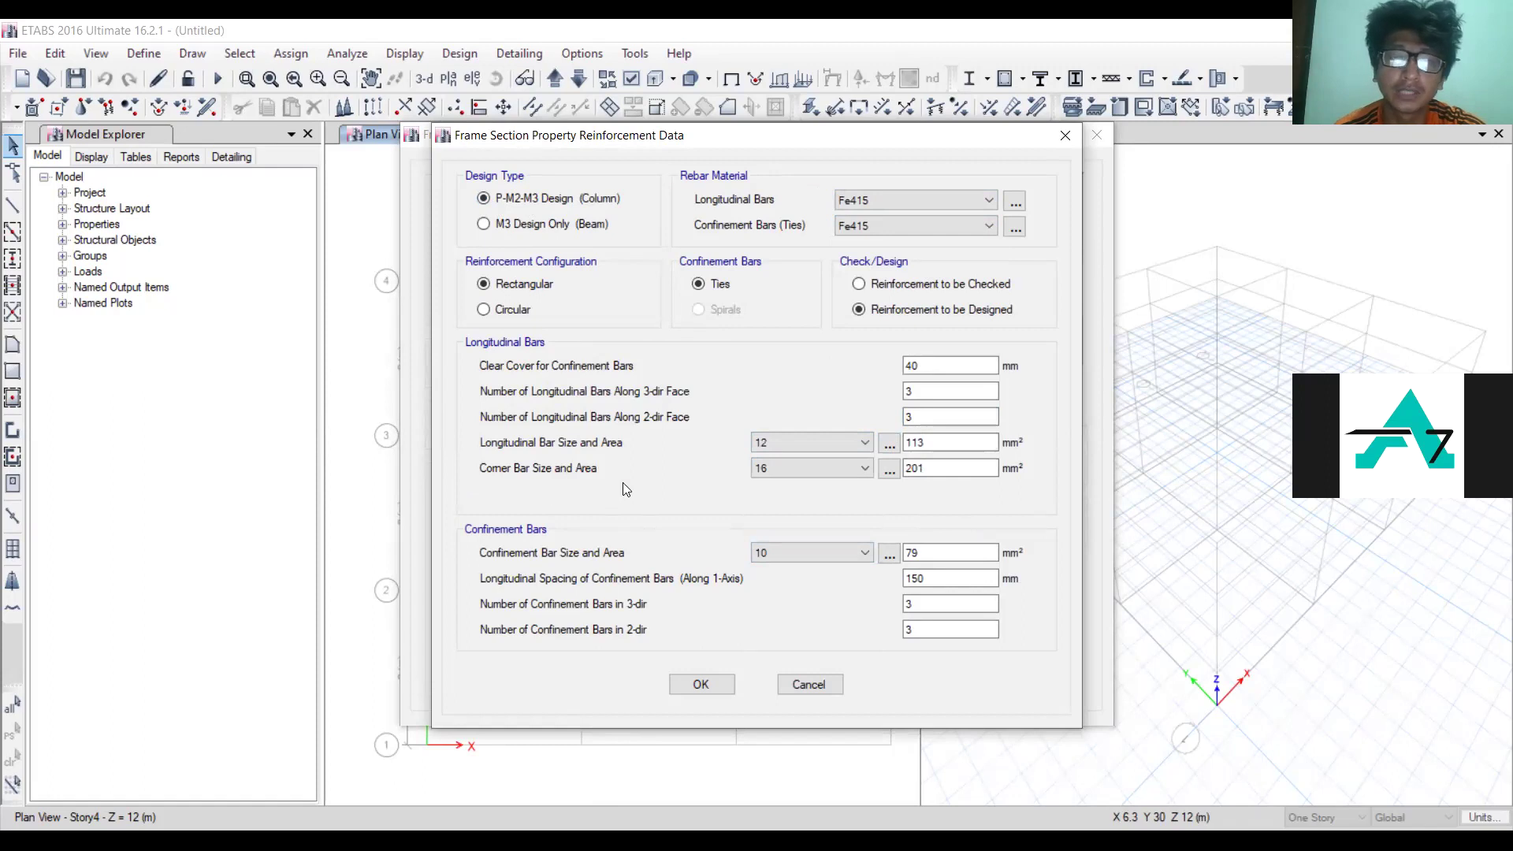
Step: Set the column's confinement bar size to 8 and their longitudinal spacing to 100 mm
{"action": "left_click", "coordinate": [808, 555]}
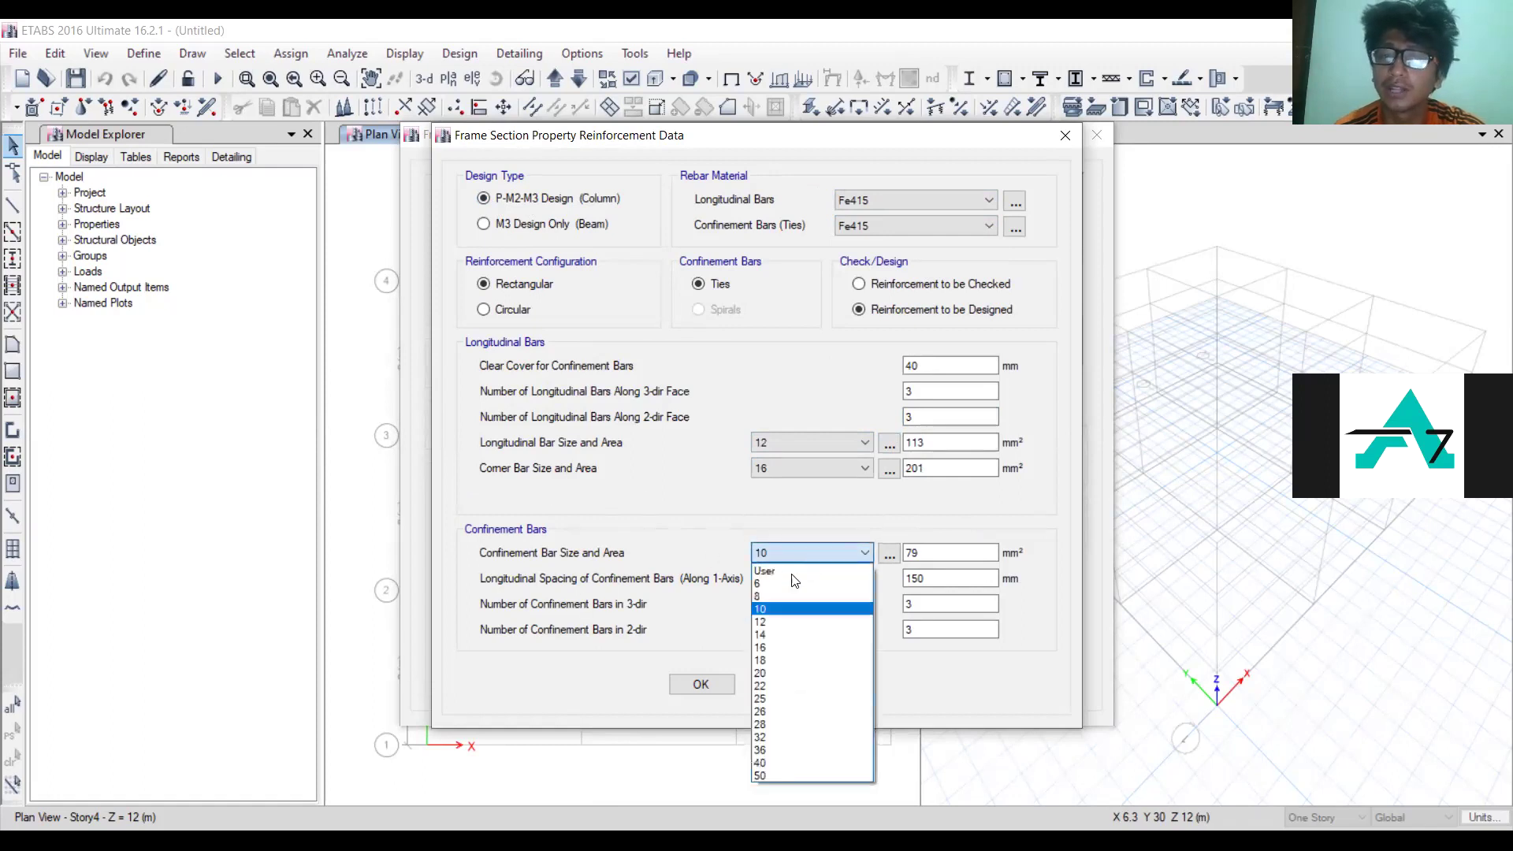
{"action": "left_click", "coordinate": [769, 597]}
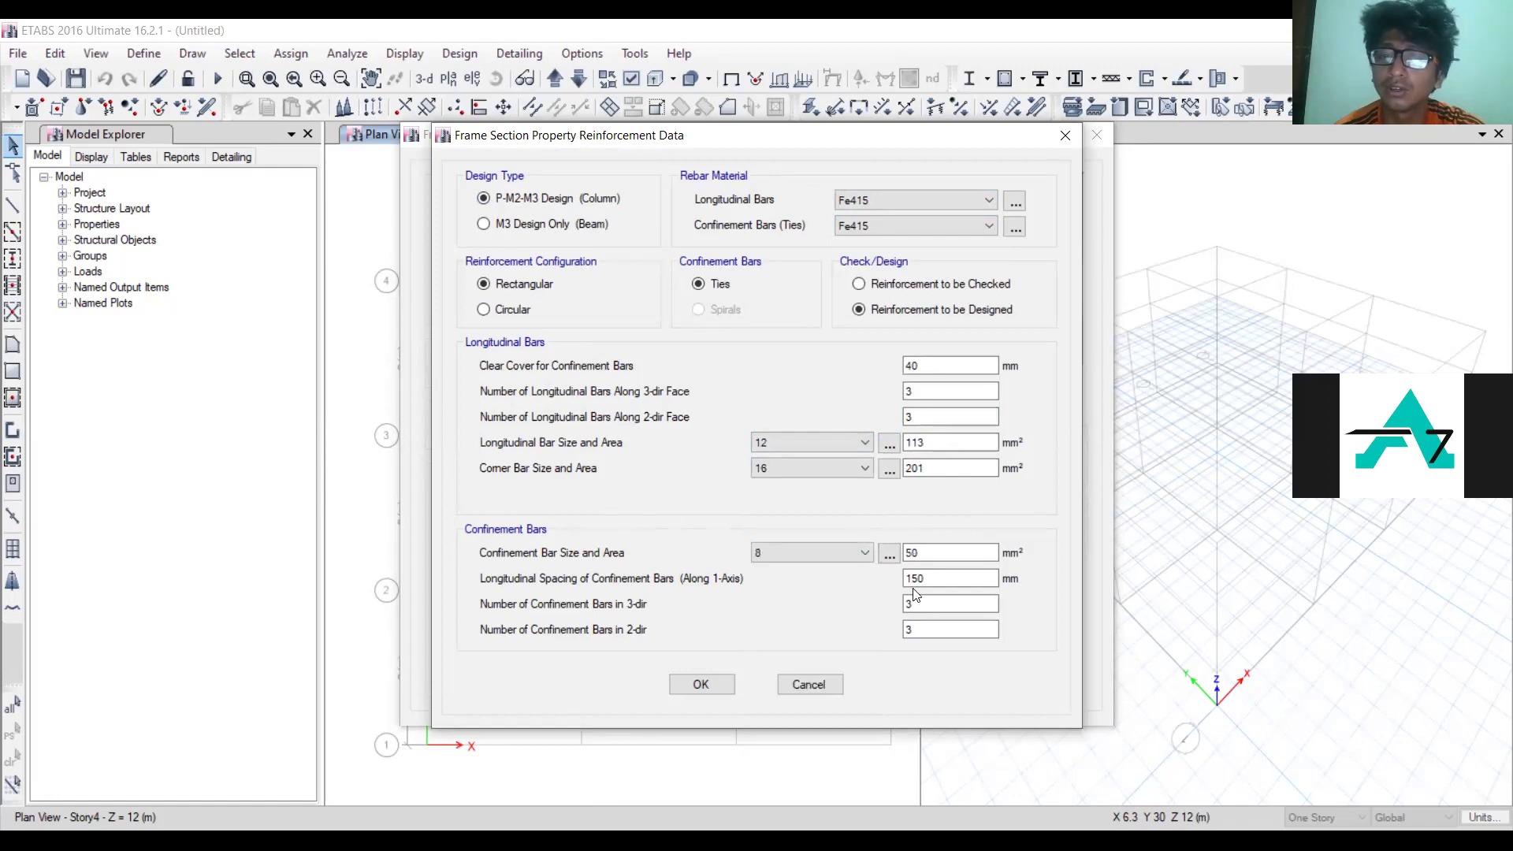
{"action": "double_click", "coordinate": [936, 580]}
{"action": "type", "text": "100"}
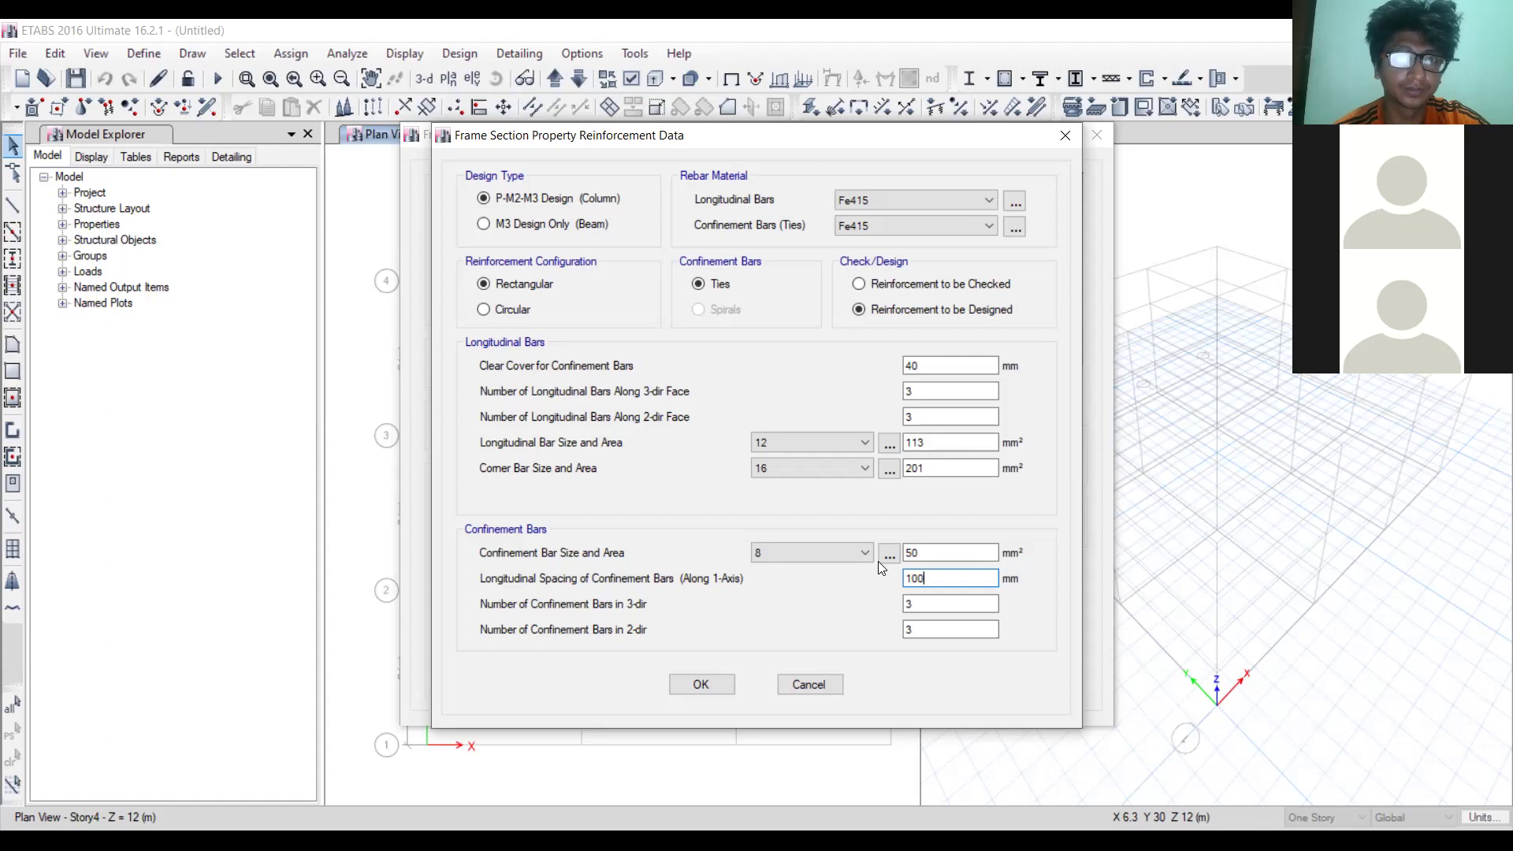
{"action": "left_click", "coordinate": [657, 137]}
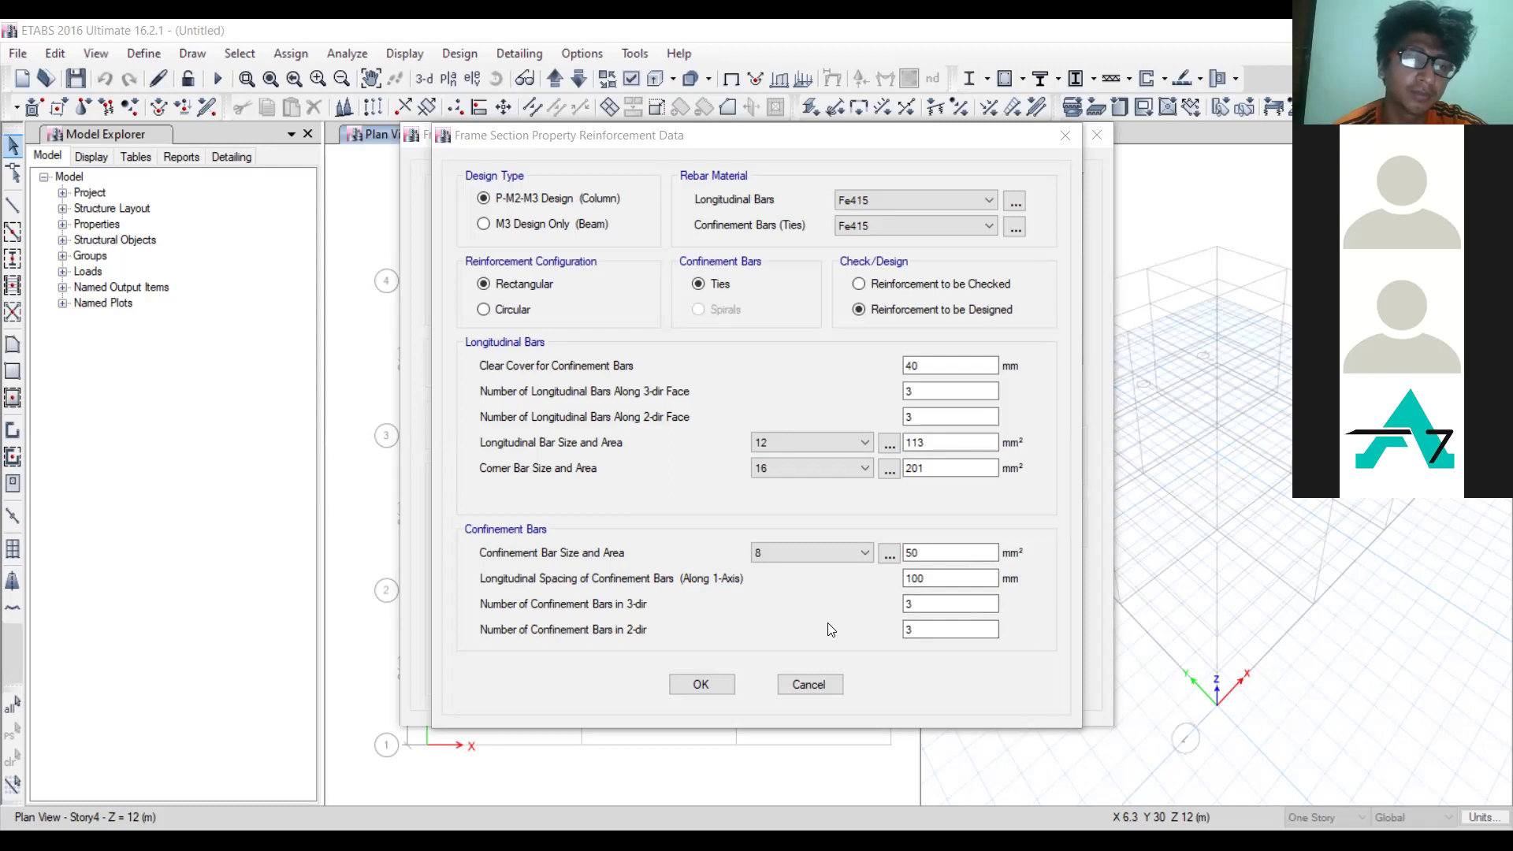
Step: Set the number of confinement bars to 2 in both the 3-dir and 2-dir, and accept the column section and frame properties
{"action": "double_click", "coordinate": [938, 605]}
{"action": "type", "text": "2"}
{"action": "left_click", "coordinate": [945, 627]}
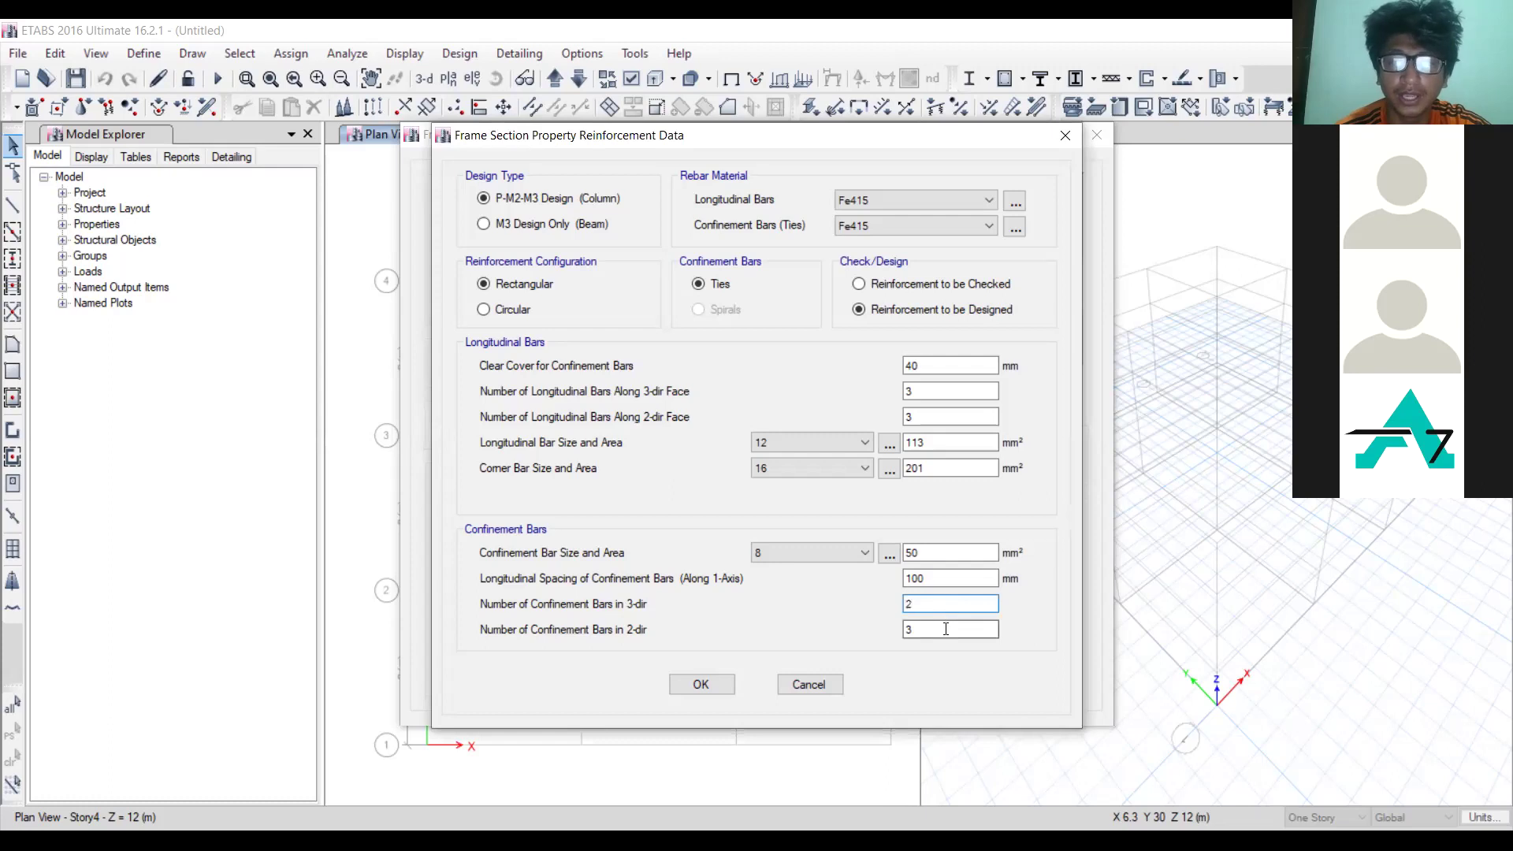
{"action": "key", "text": "BackSpace"}
{"action": "type", "text": "2"}
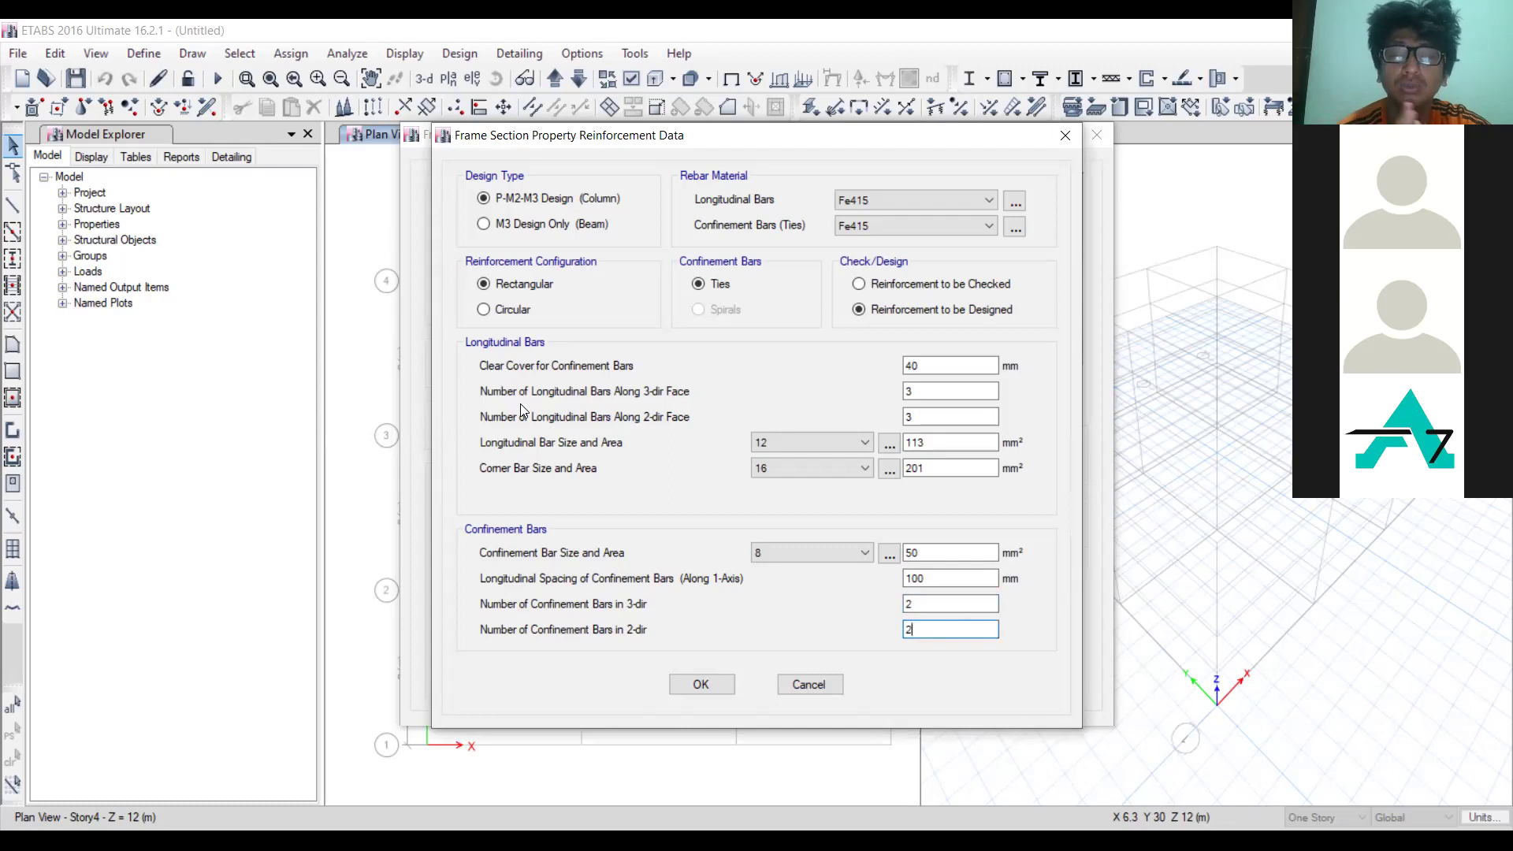
{"action": "left_click", "coordinate": [716, 684]}
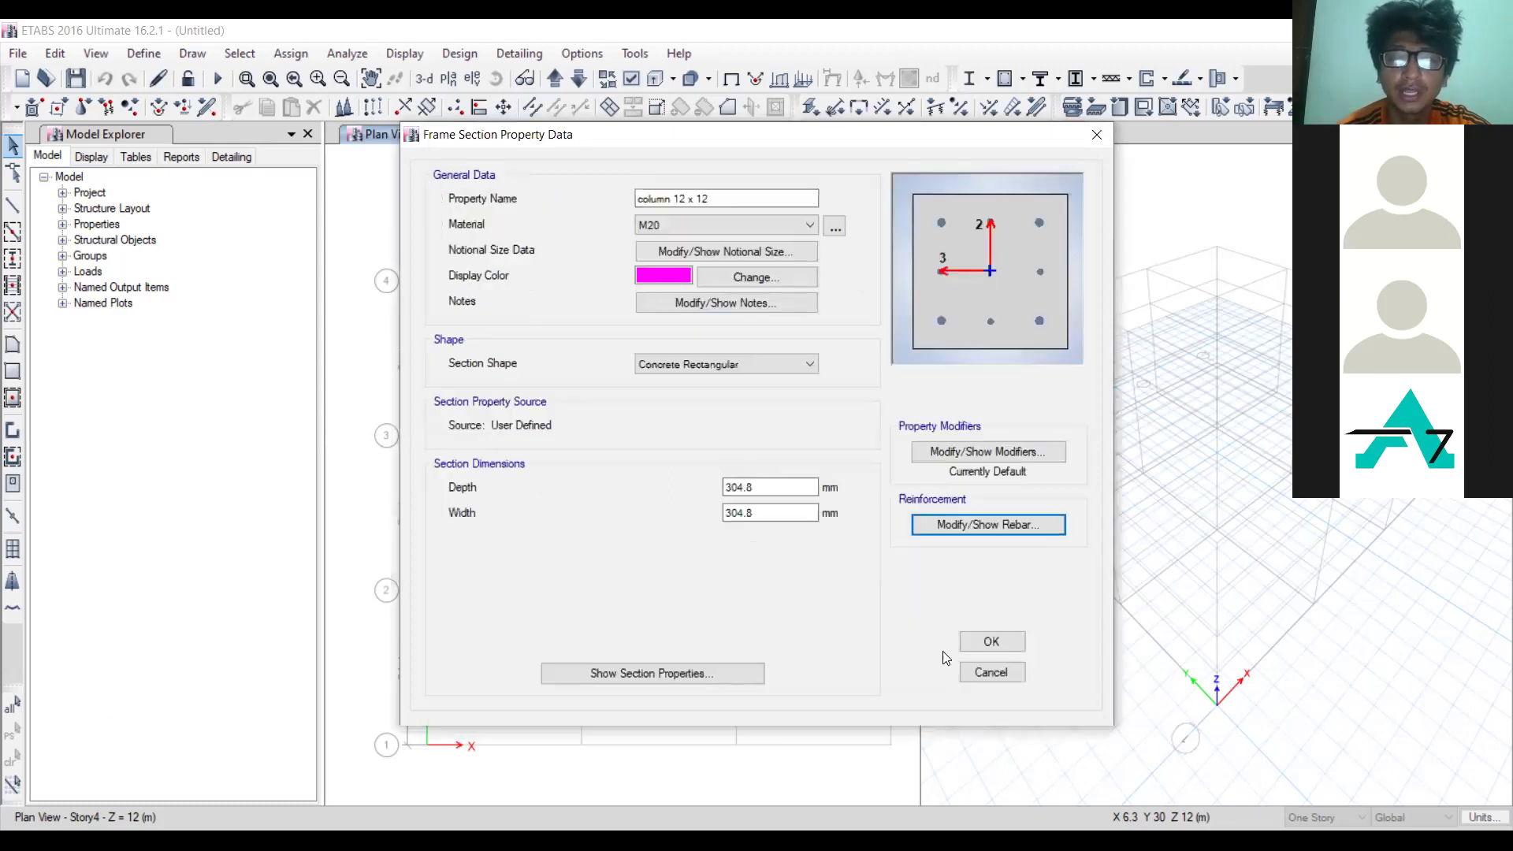
{"action": "left_click", "coordinate": [991, 642]}
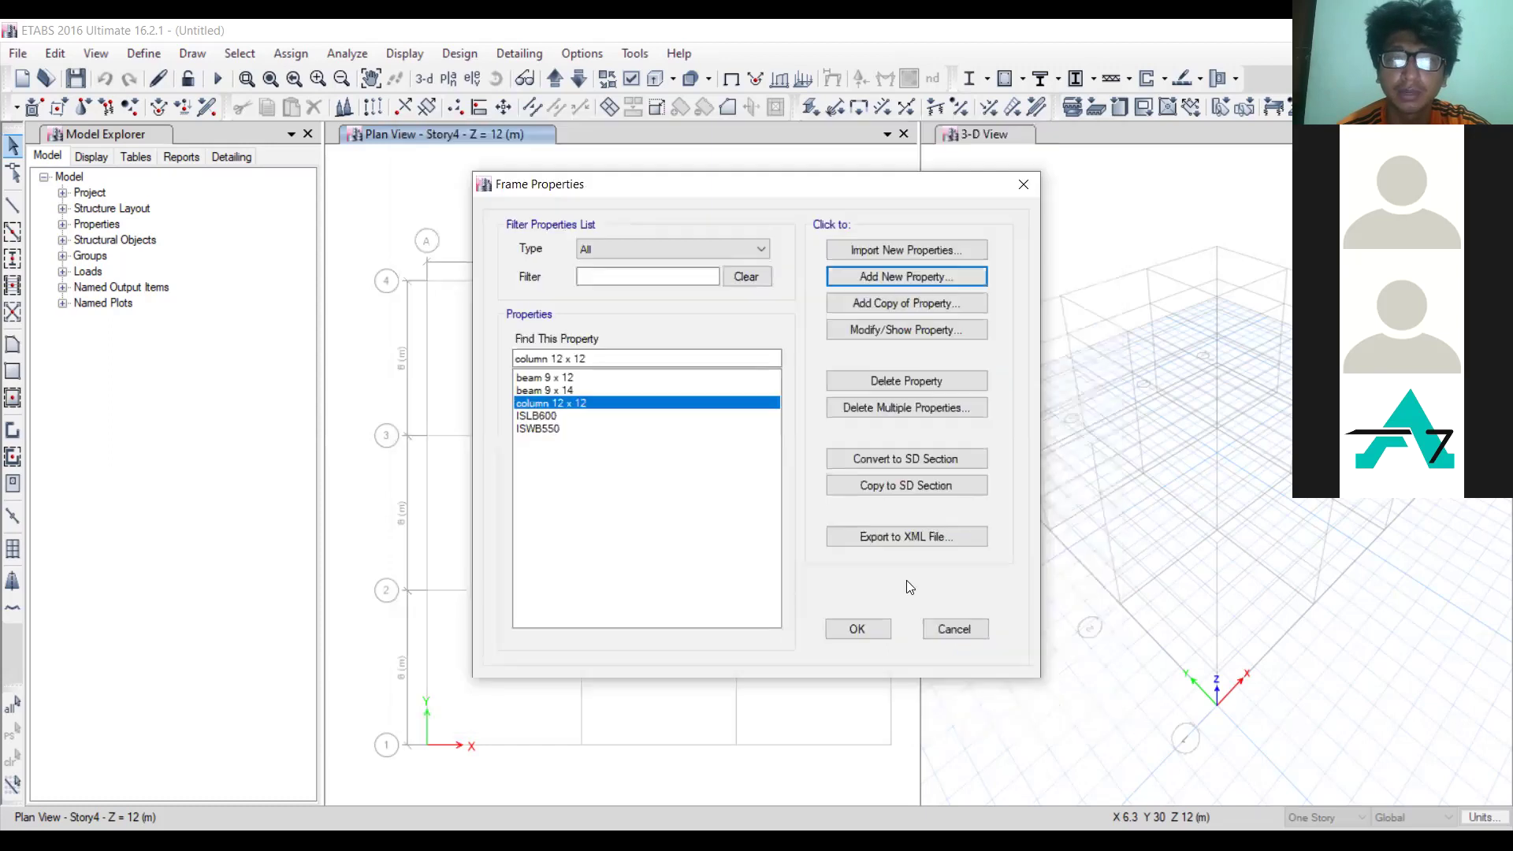
{"action": "left_click", "coordinate": [878, 635]}
Step: Modify the Slab1 slab property, renaming it Slab5" and setting its slab material to M20
{"action": "left_click", "coordinate": [143, 53]}
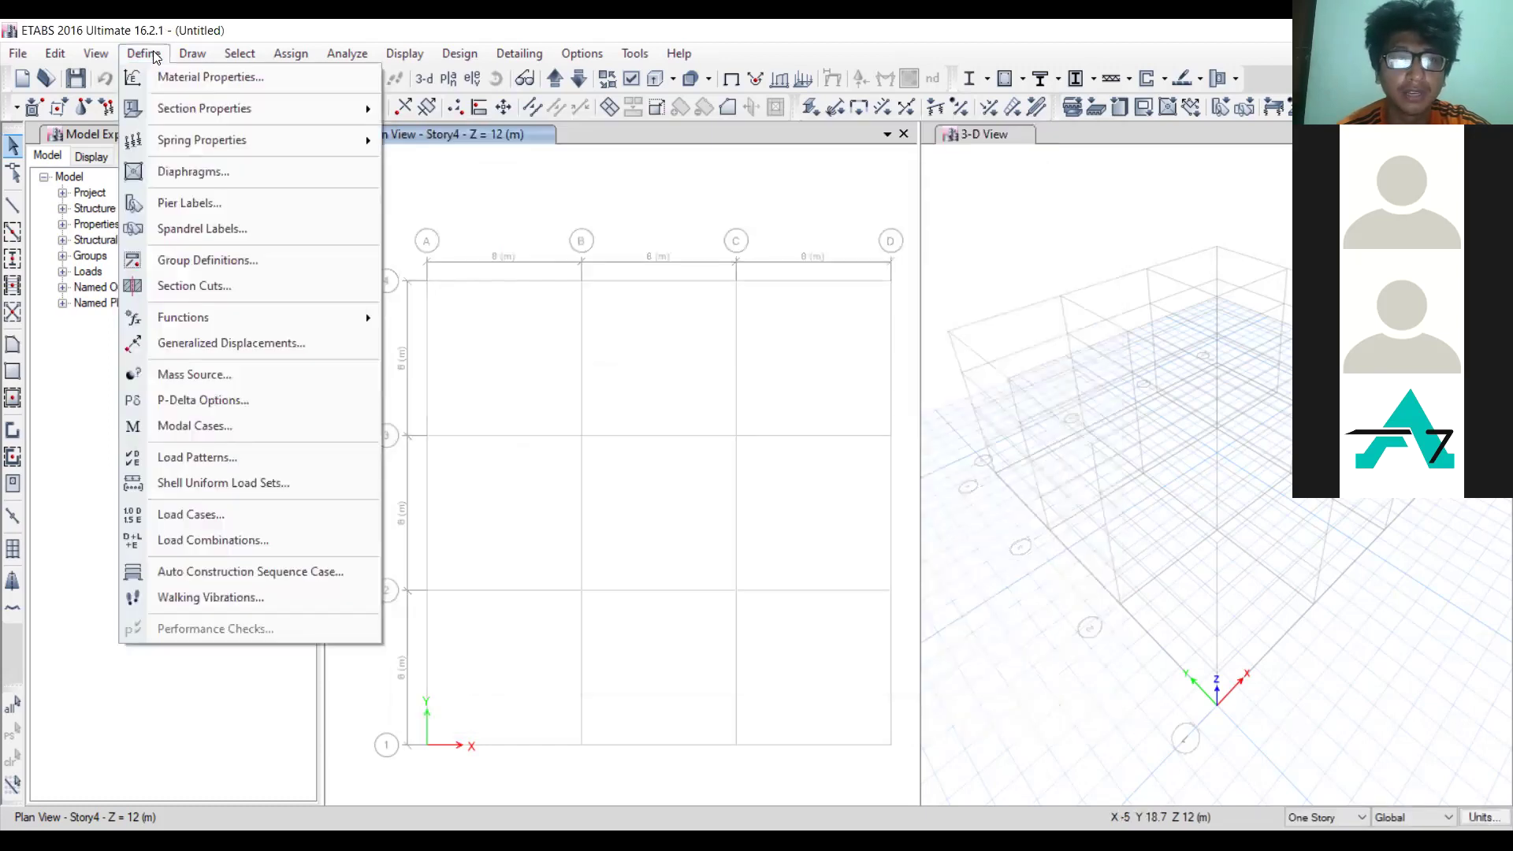
{"action": "mouse_move", "coordinate": [219, 142]}
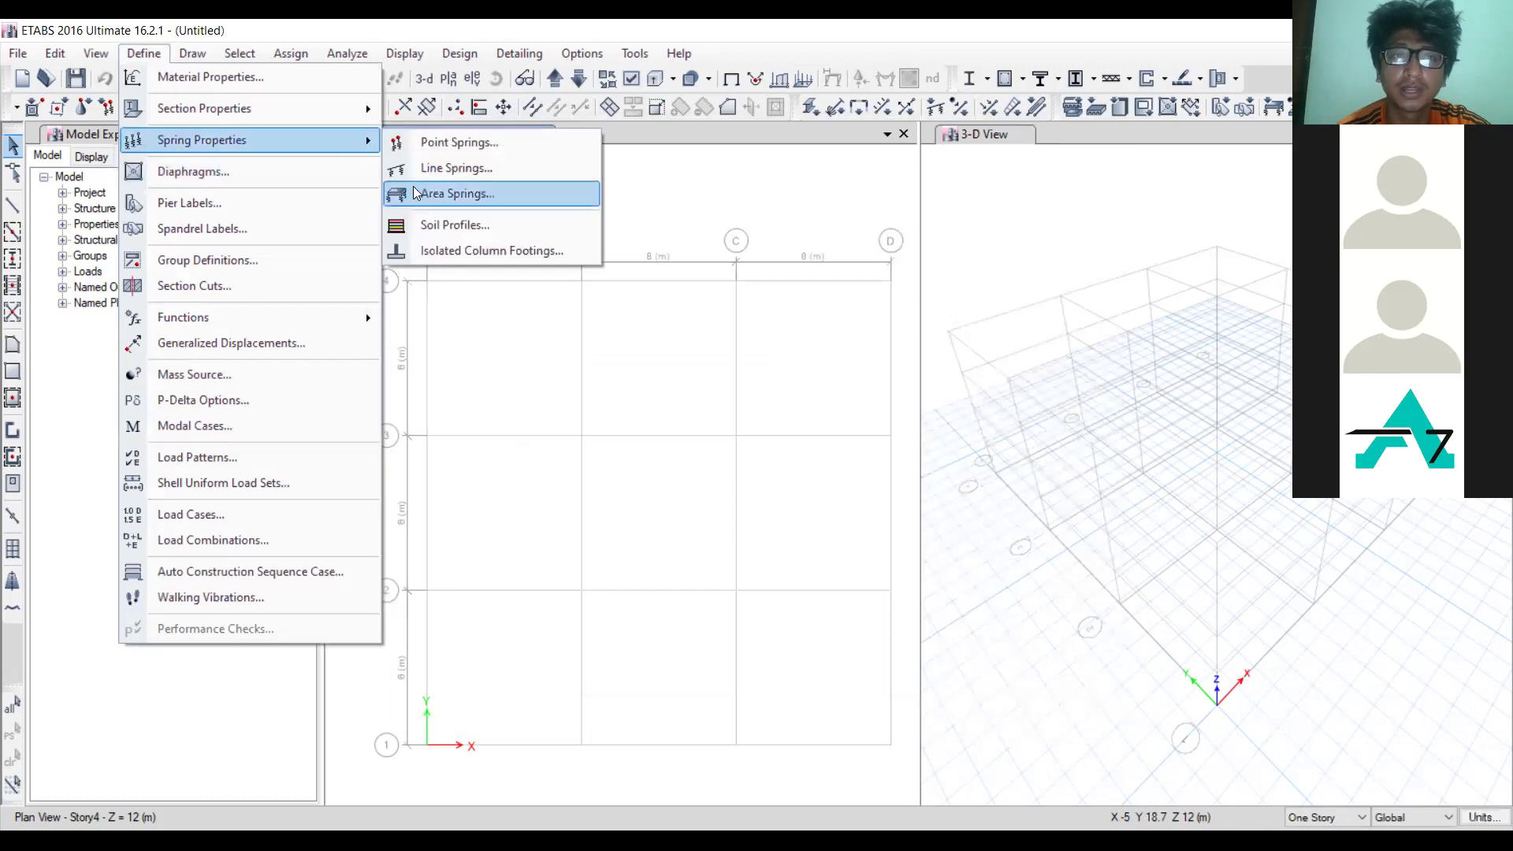
{"action": "mouse_move", "coordinate": [289, 112]}
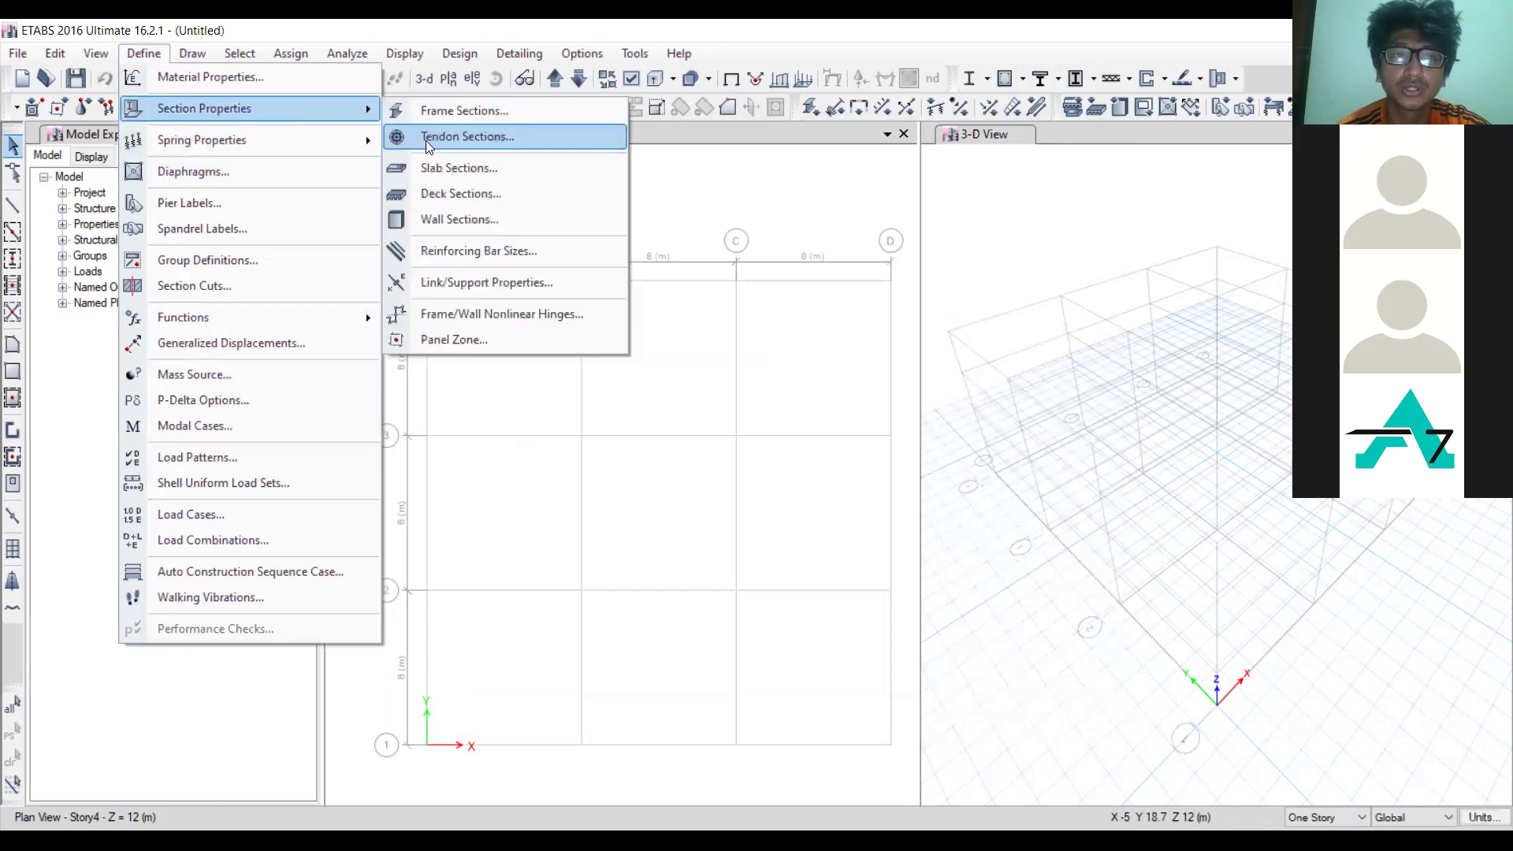
{"action": "left_click", "coordinate": [460, 167]}
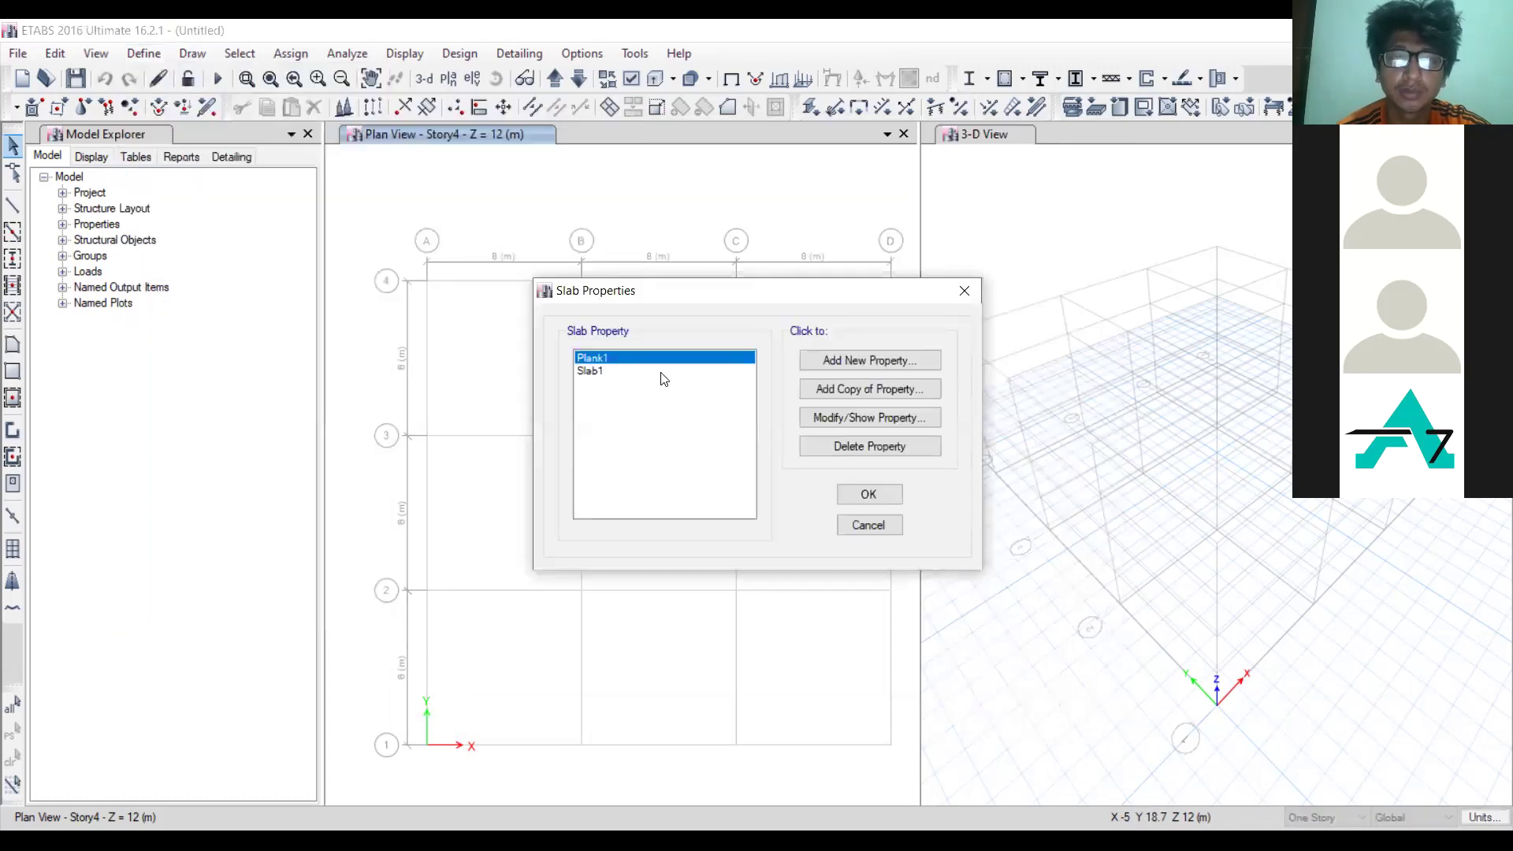
{"action": "left_click", "coordinate": [663, 371]}
{"action": "left_click", "coordinate": [822, 417]}
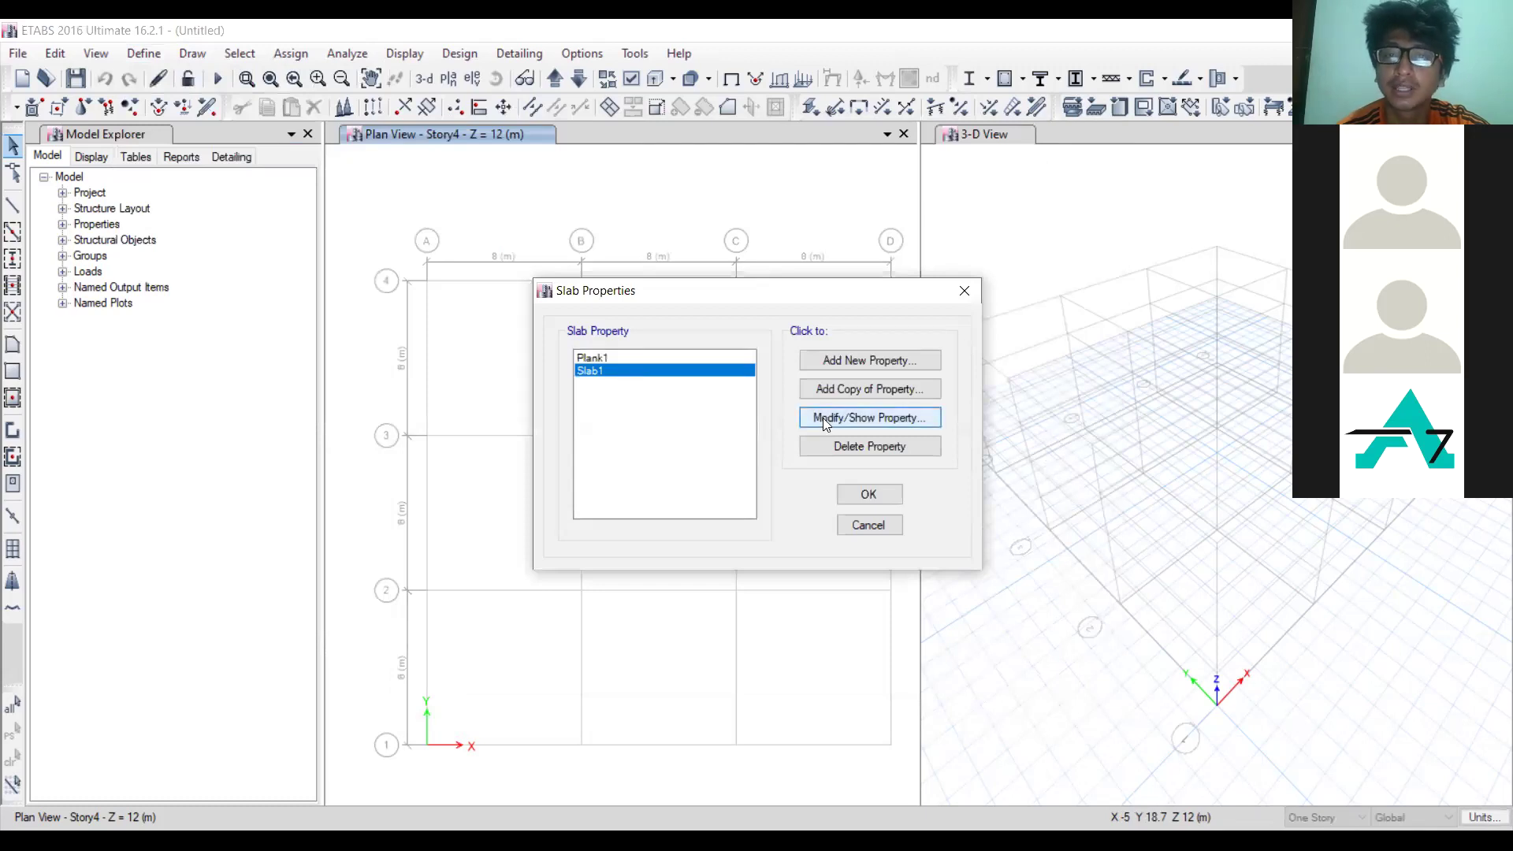
{"action": "key", "text": "BackSpace"}
{"action": "type", "text": "5\""}
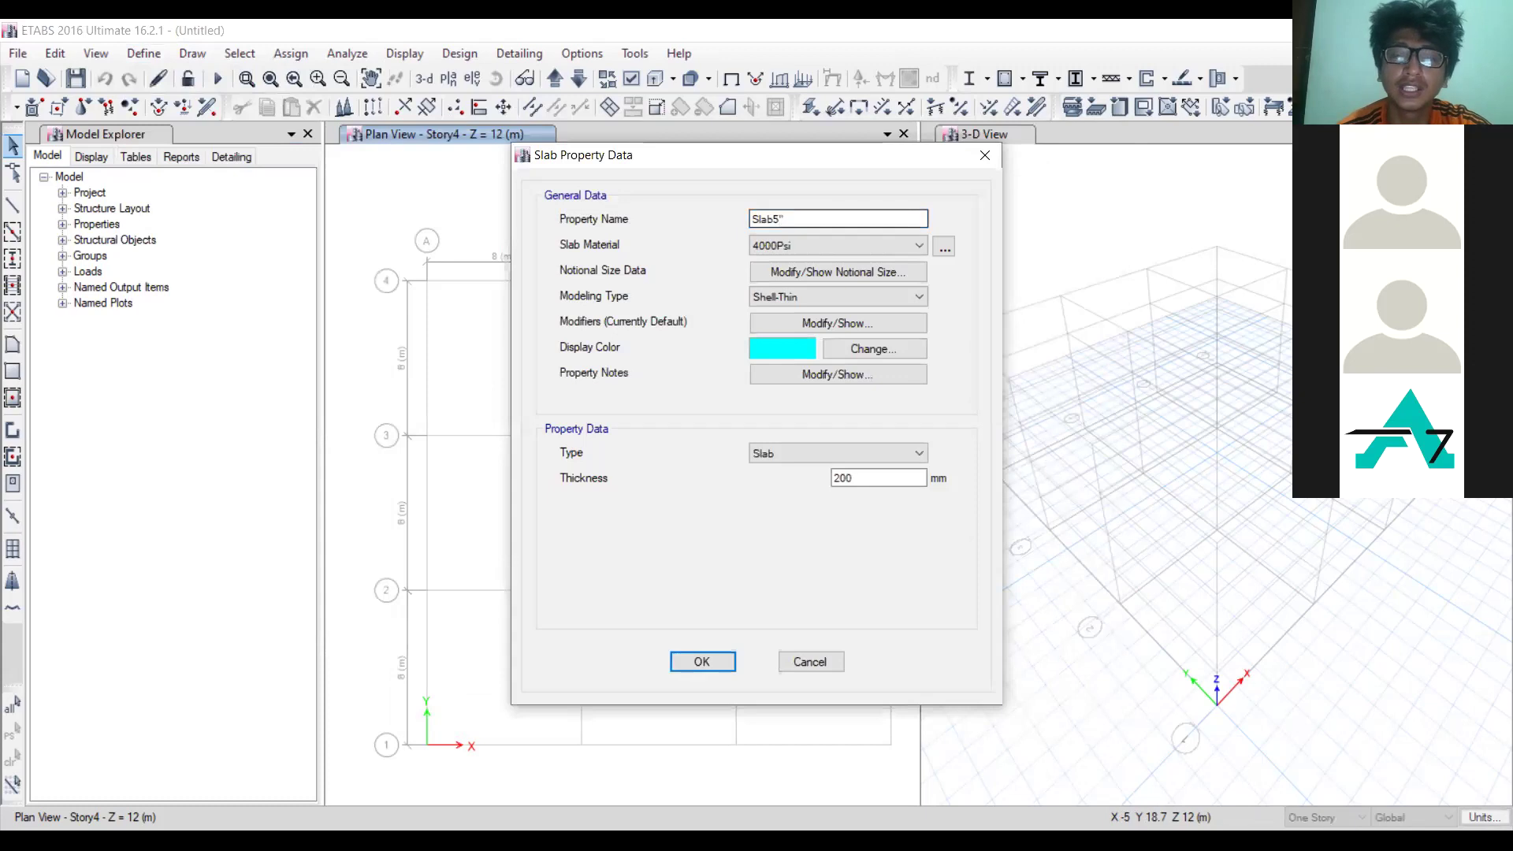
{"action": "left_click", "coordinate": [852, 245]}
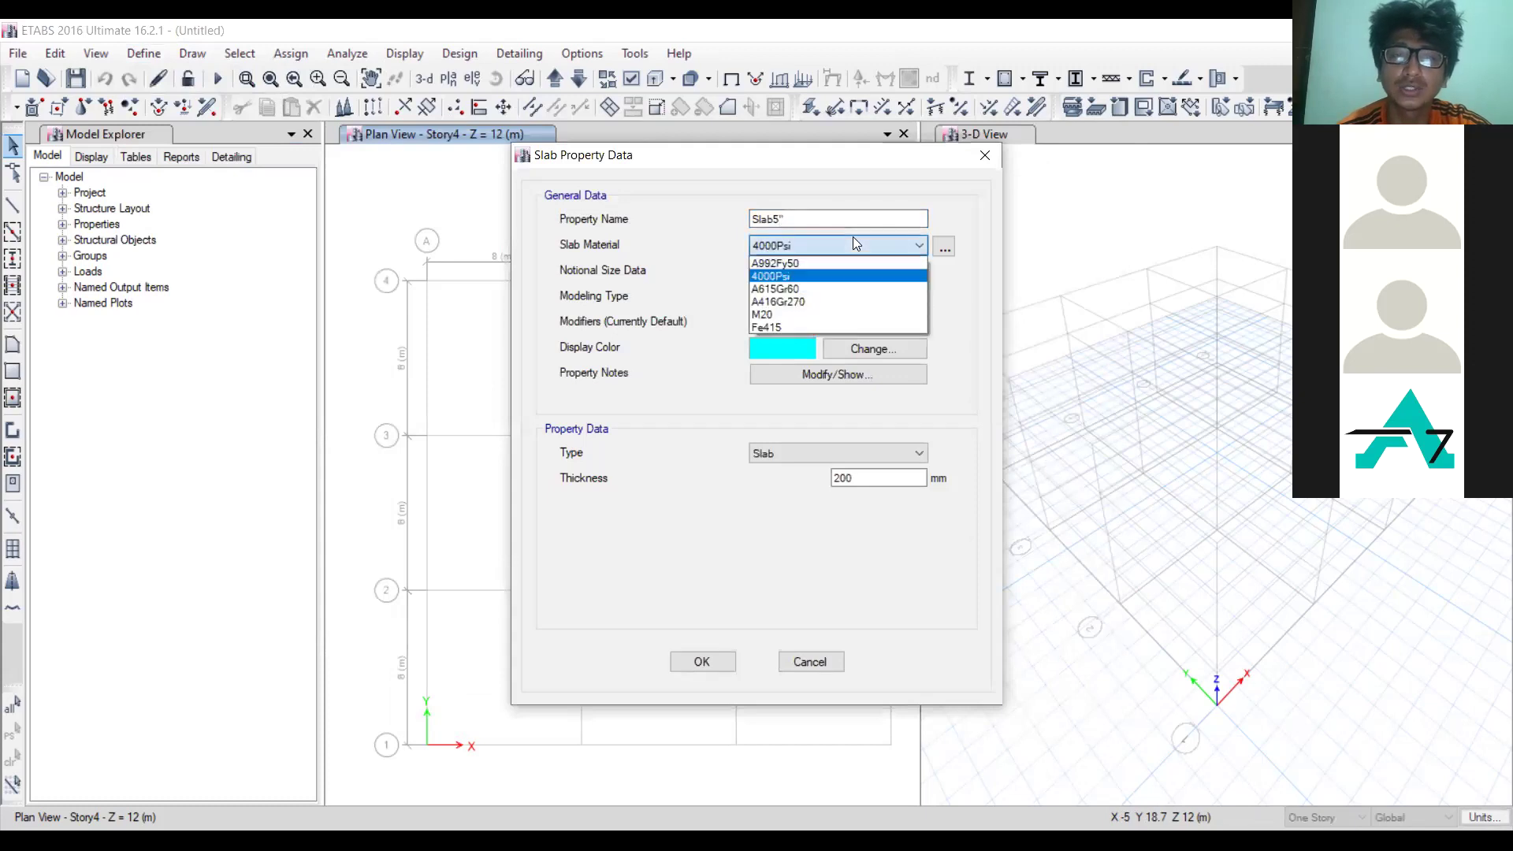
{"action": "left_click", "coordinate": [794, 315]}
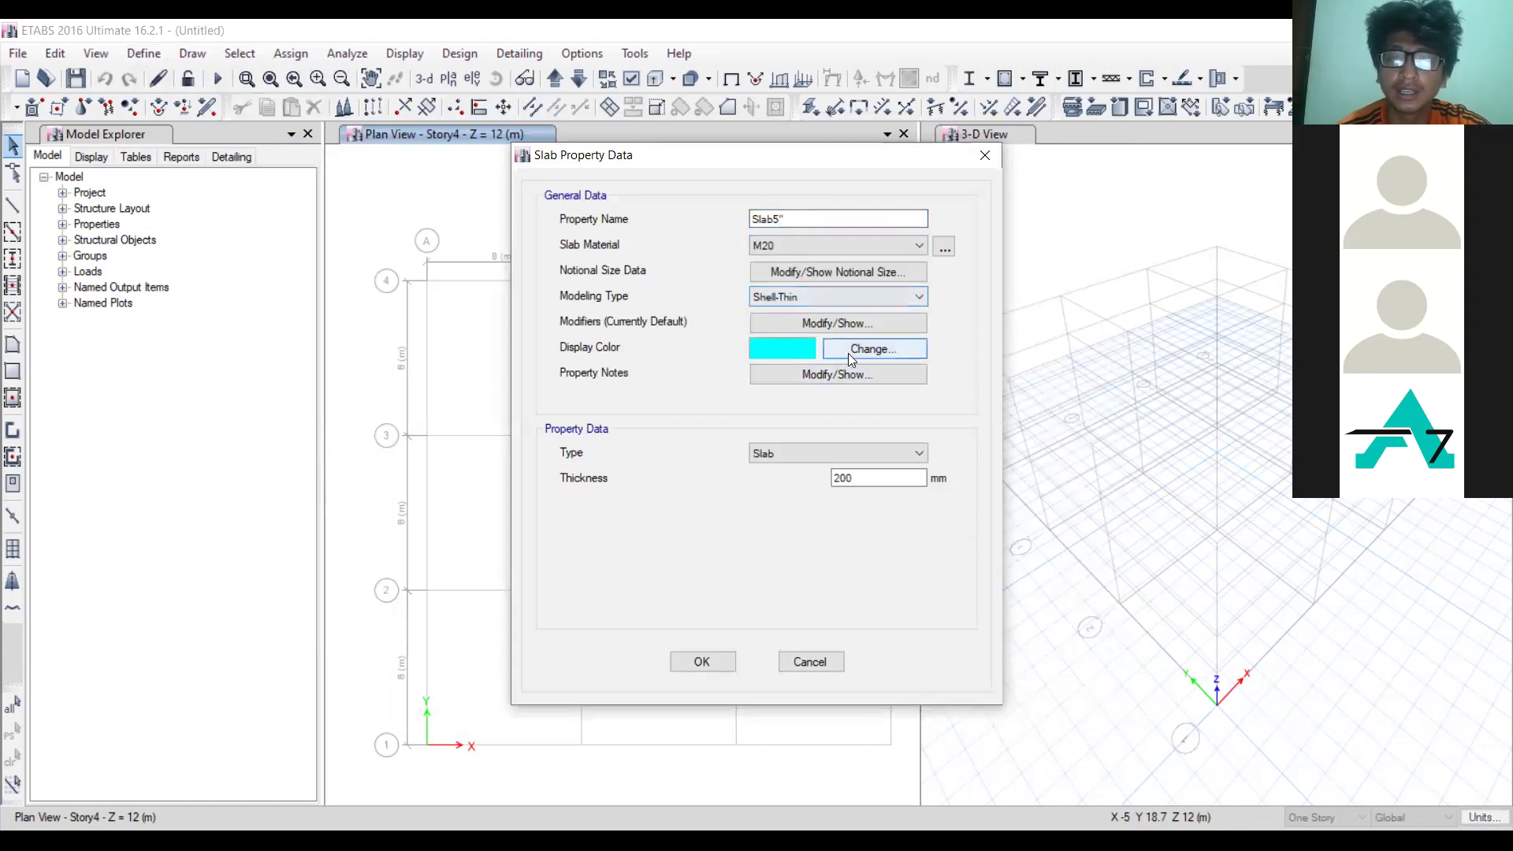
Step: Set the Slab5" thickness to 127 mm and accept the slab property definitions
{"action": "left_click", "coordinate": [867, 478]}
{"action": "key", "text": "BackSpace"}
{"action": "key", "text": "BackSpace"}
{"action": "key", "text": "BackSpace"}
{"action": "type", "text": "127"}
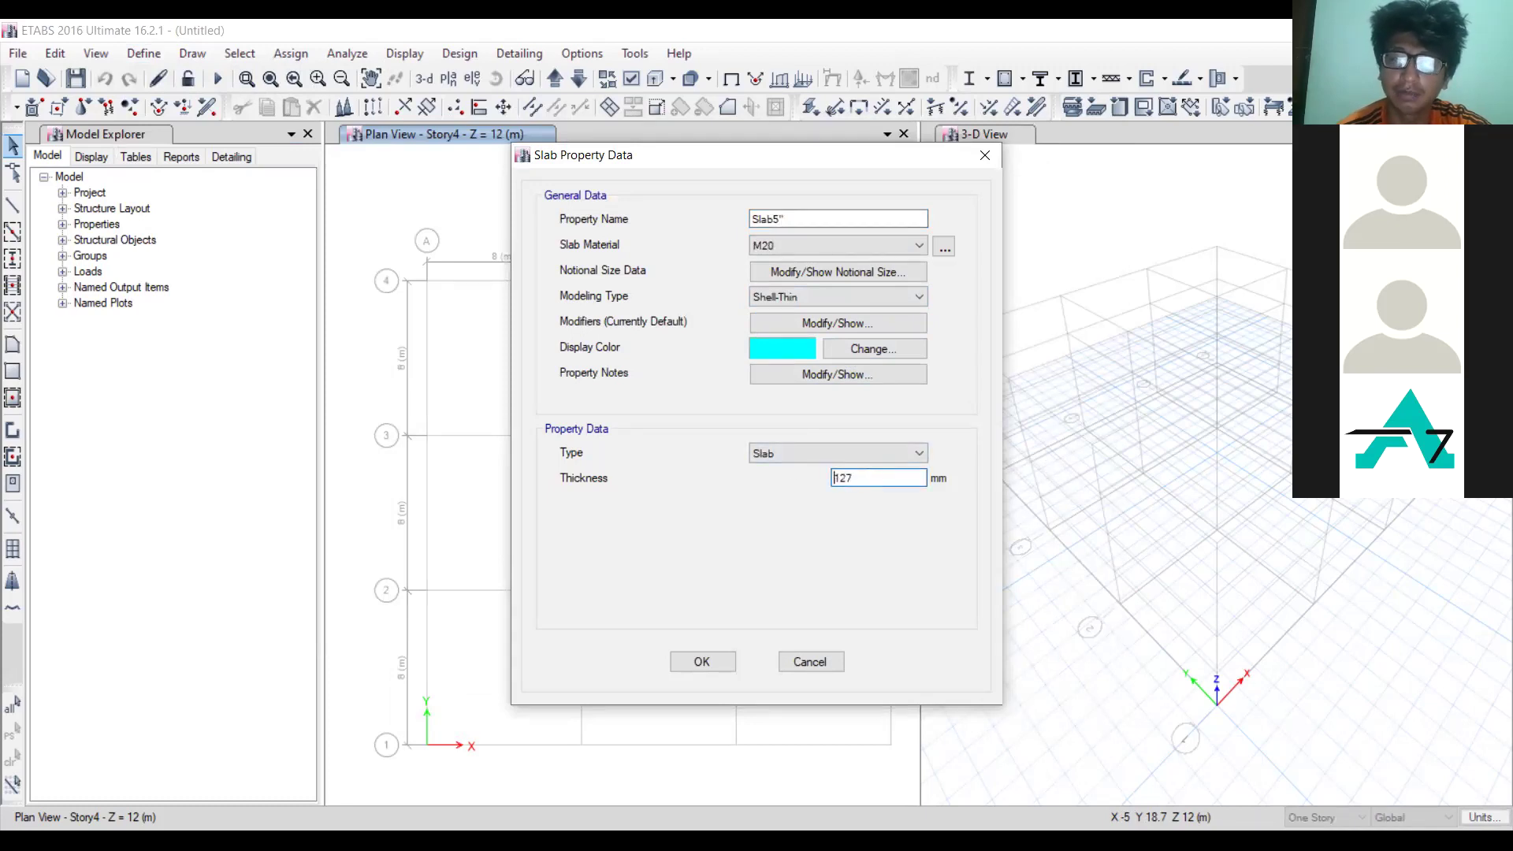
{"action": "left_click", "coordinate": [693, 664]}
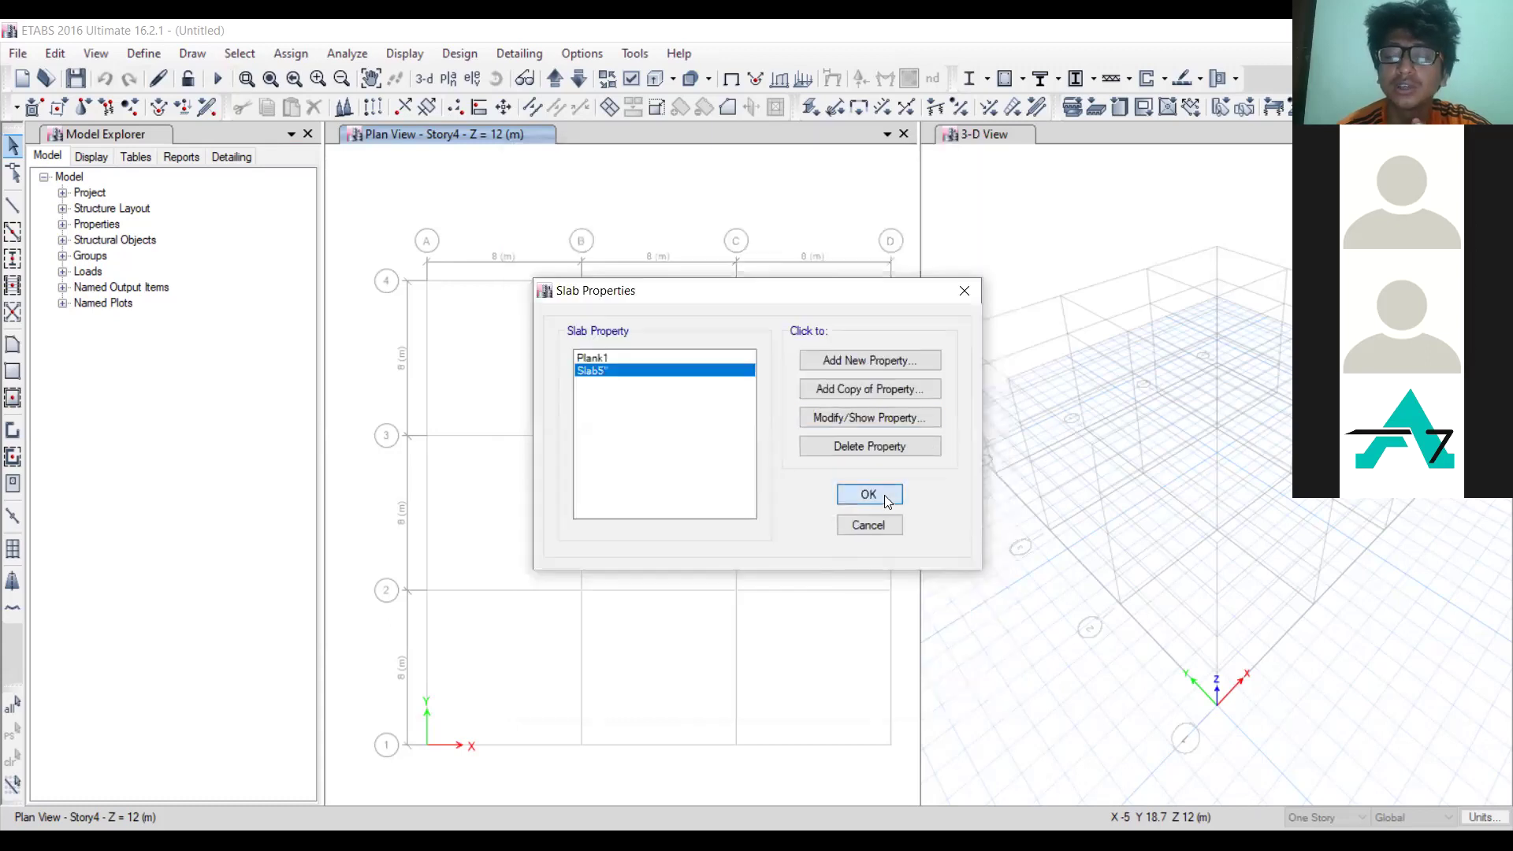
{"action": "left_click", "coordinate": [885, 496]}
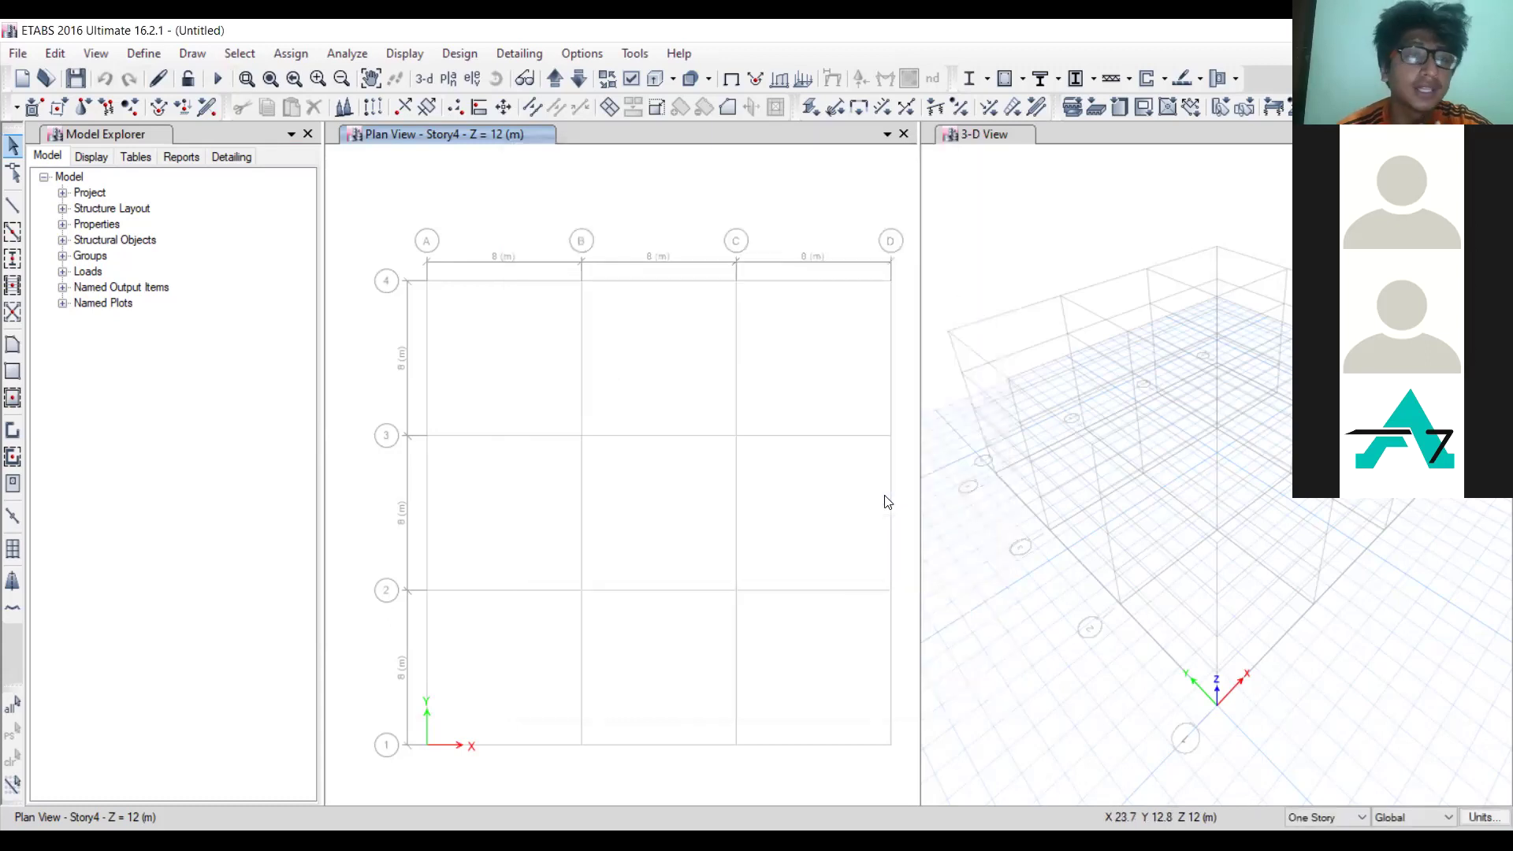
{"action": "left_click", "coordinate": [146, 52]}
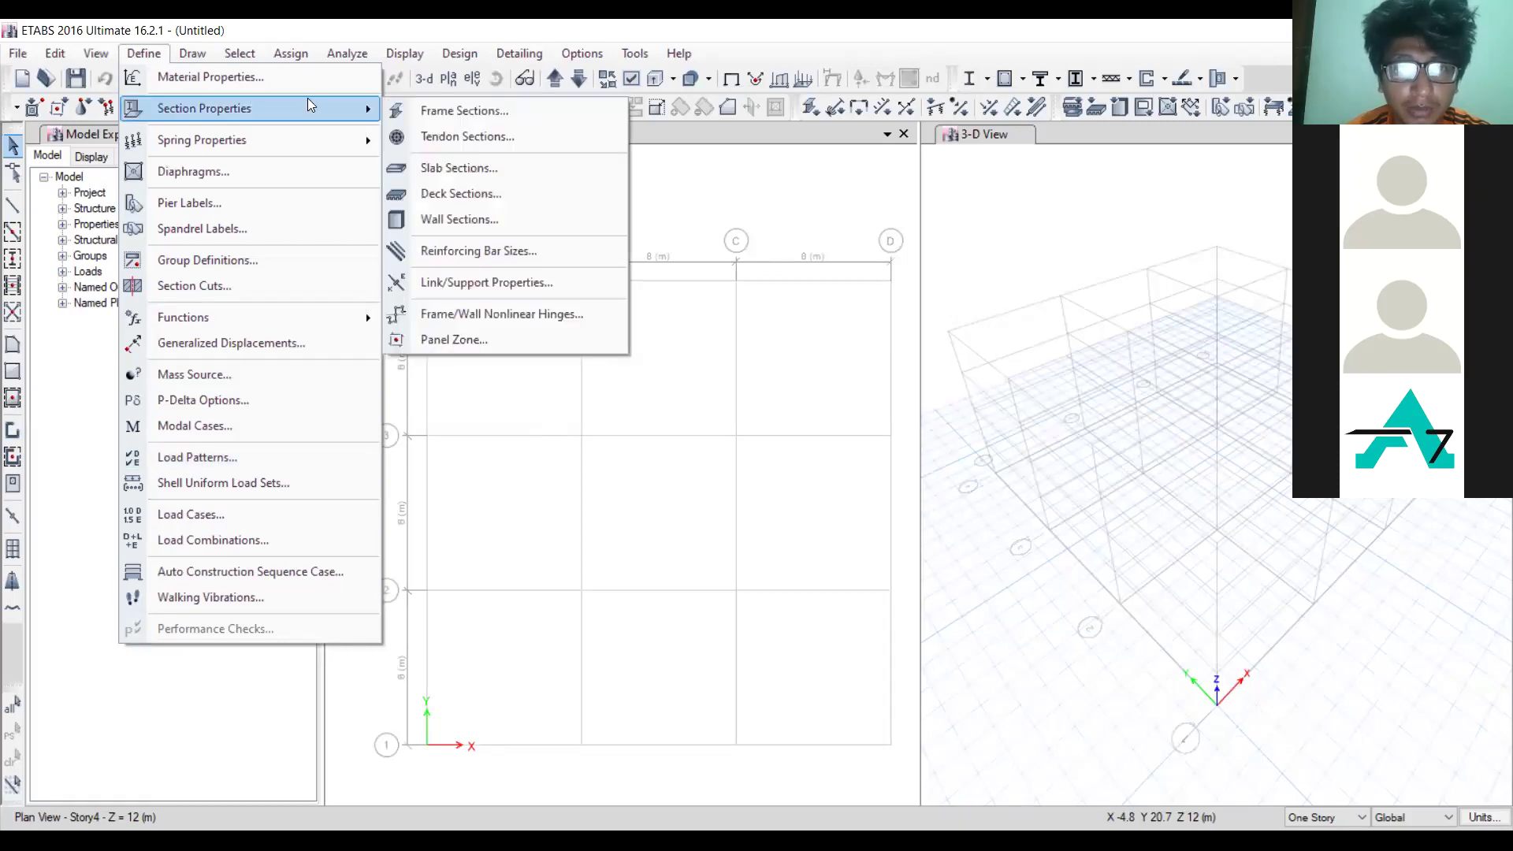
{"action": "left_click", "coordinate": [230, 466]}
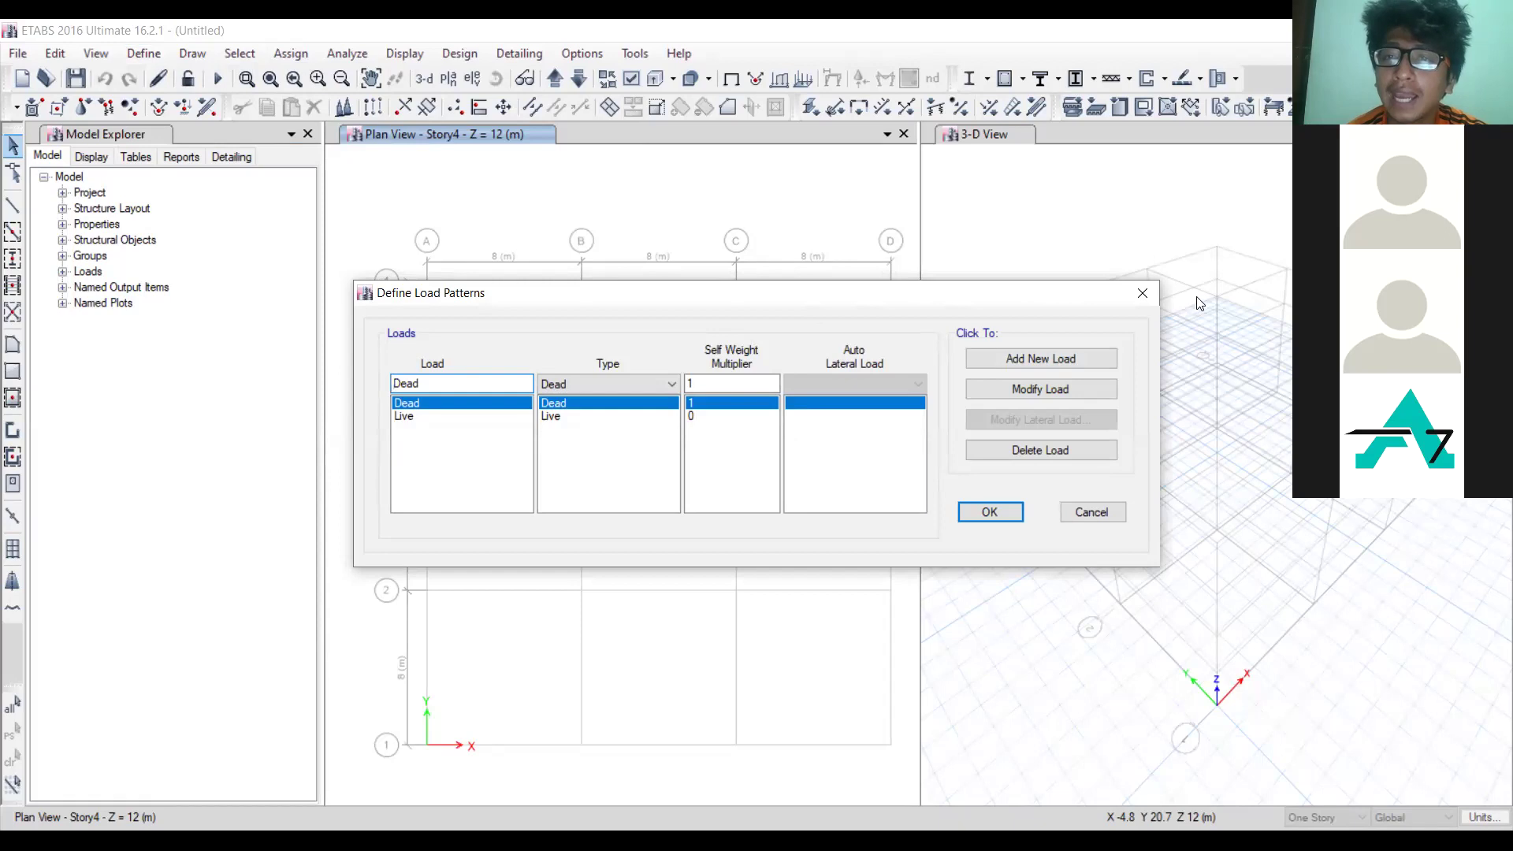
{"action": "left_click", "coordinate": [1141, 294]}
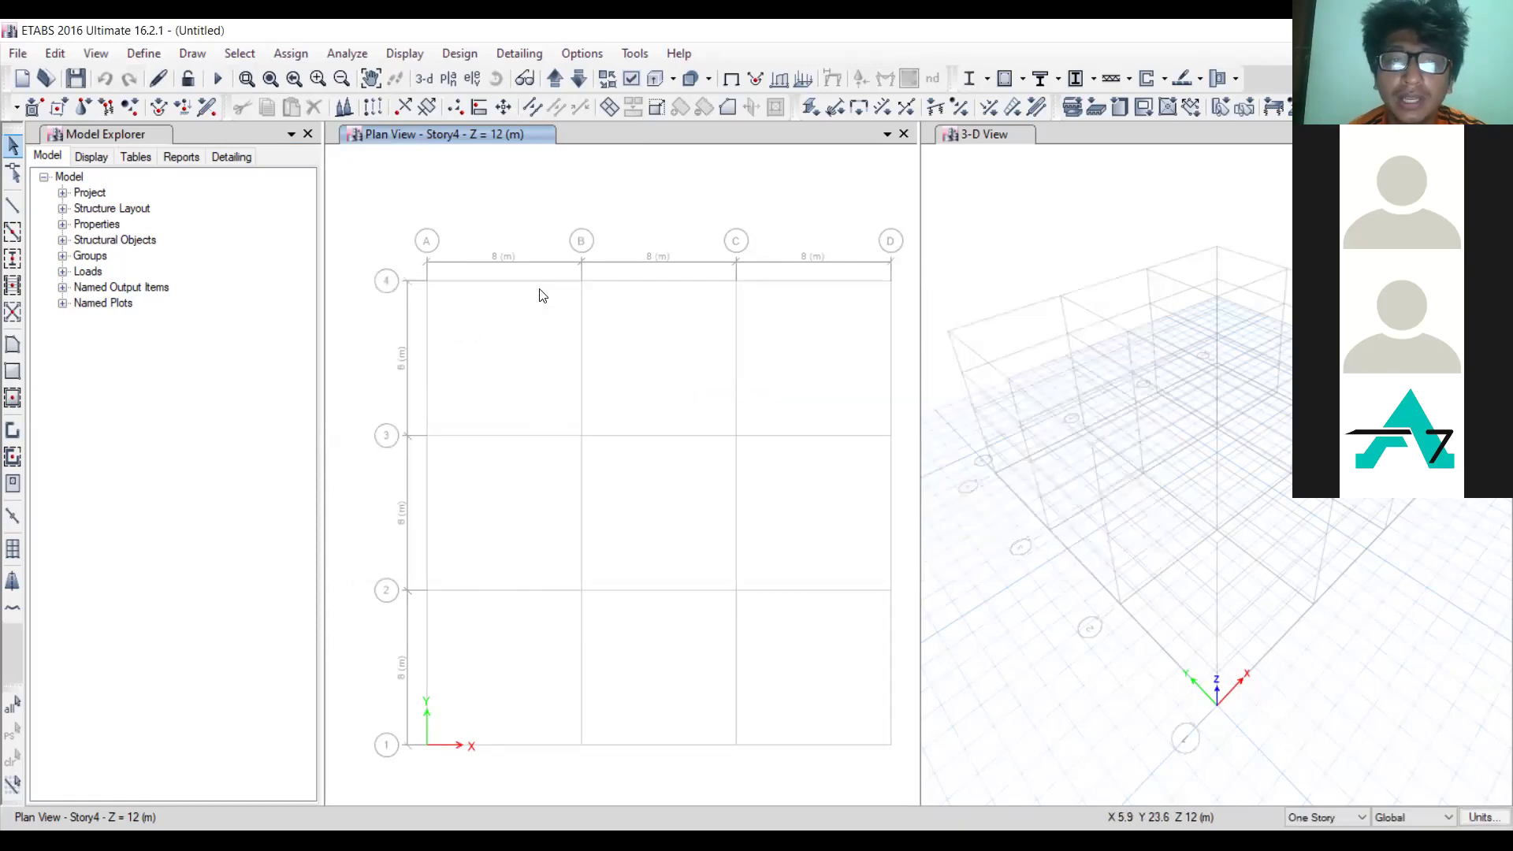
Step: Draw a straight beam 9 x 14 frame from grid point A4 to B4 on the Story4 plan
{"action": "left_click", "coordinate": [11, 206]}
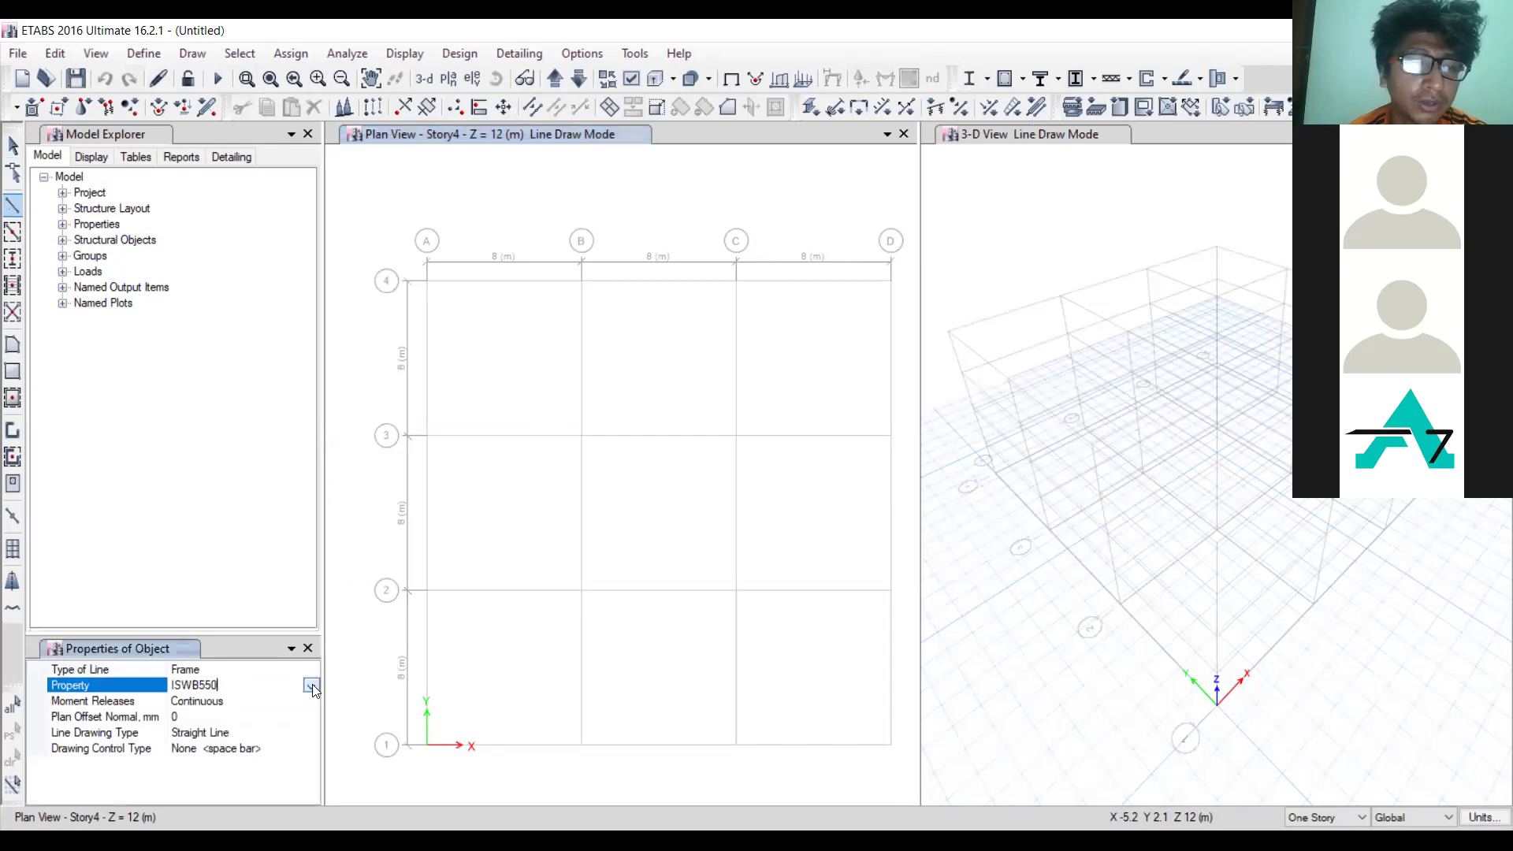
{"action": "left_click", "coordinate": [312, 685]}
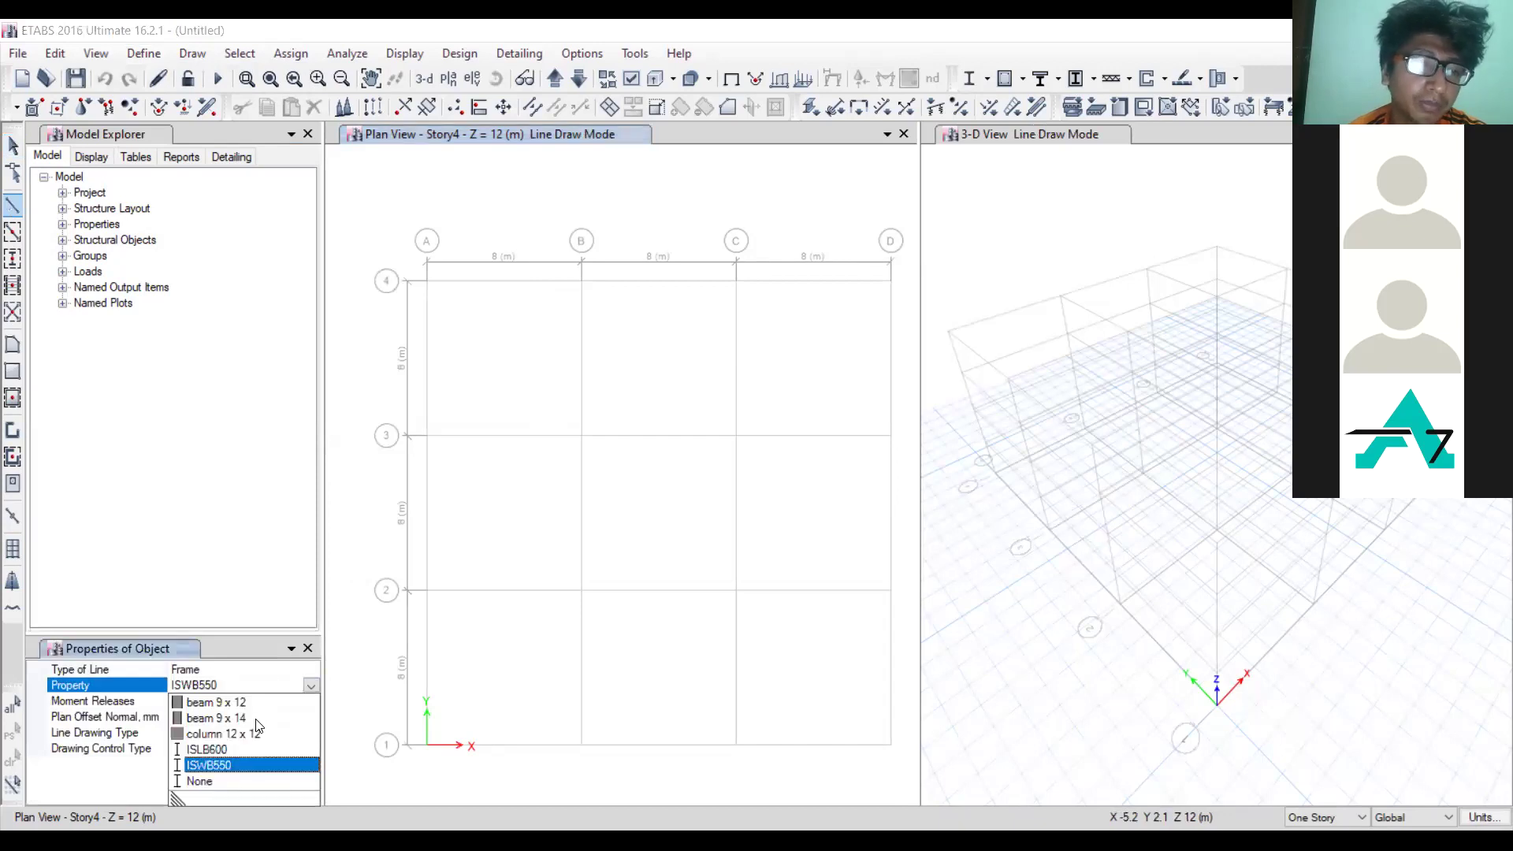
{"action": "left_click", "coordinate": [426, 285]}
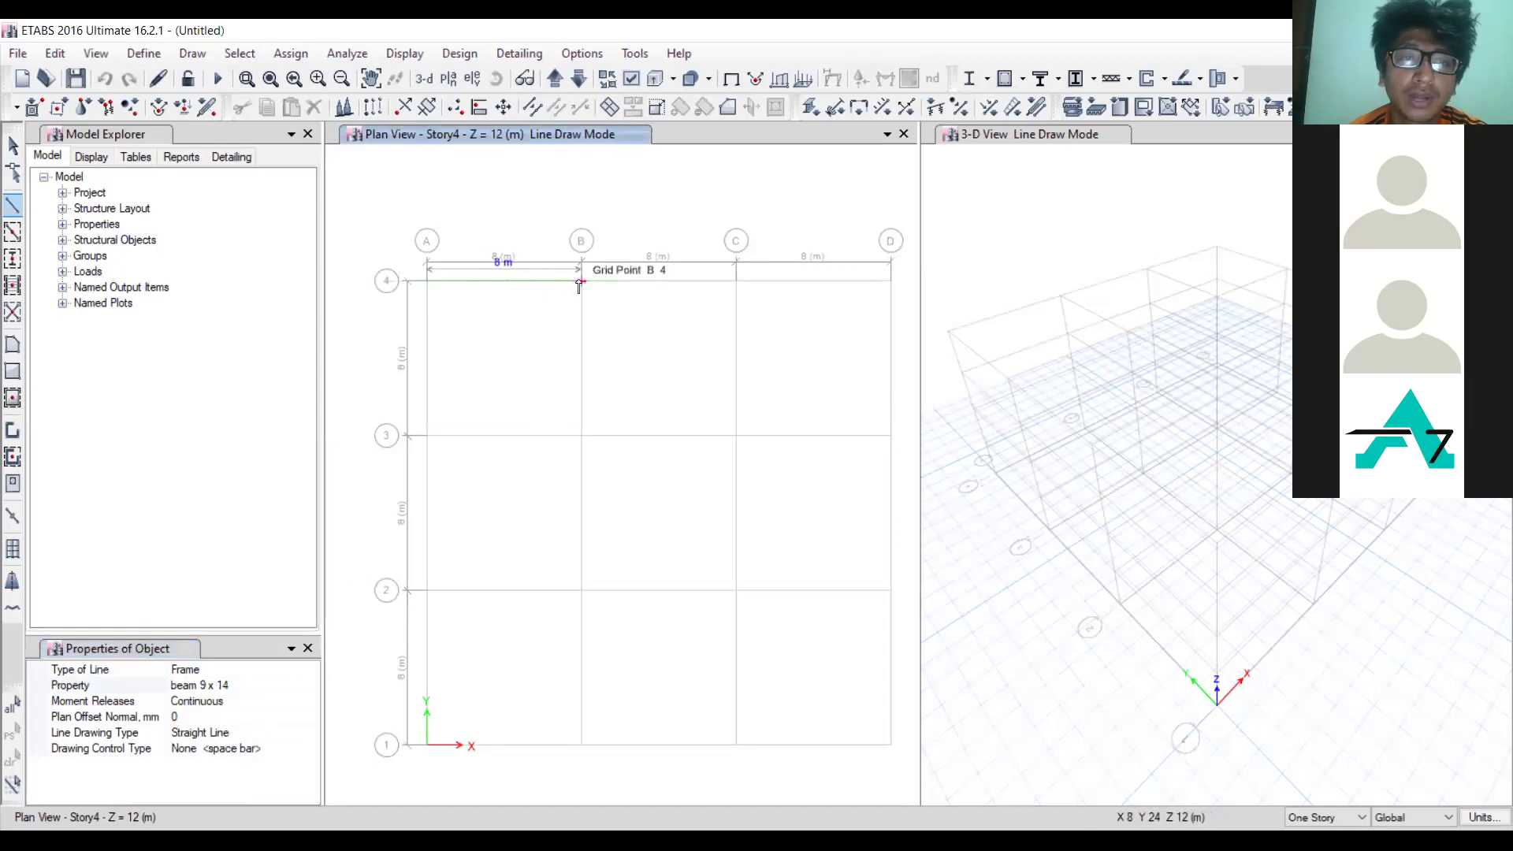
{"action": "left_click", "coordinate": [580, 282]}
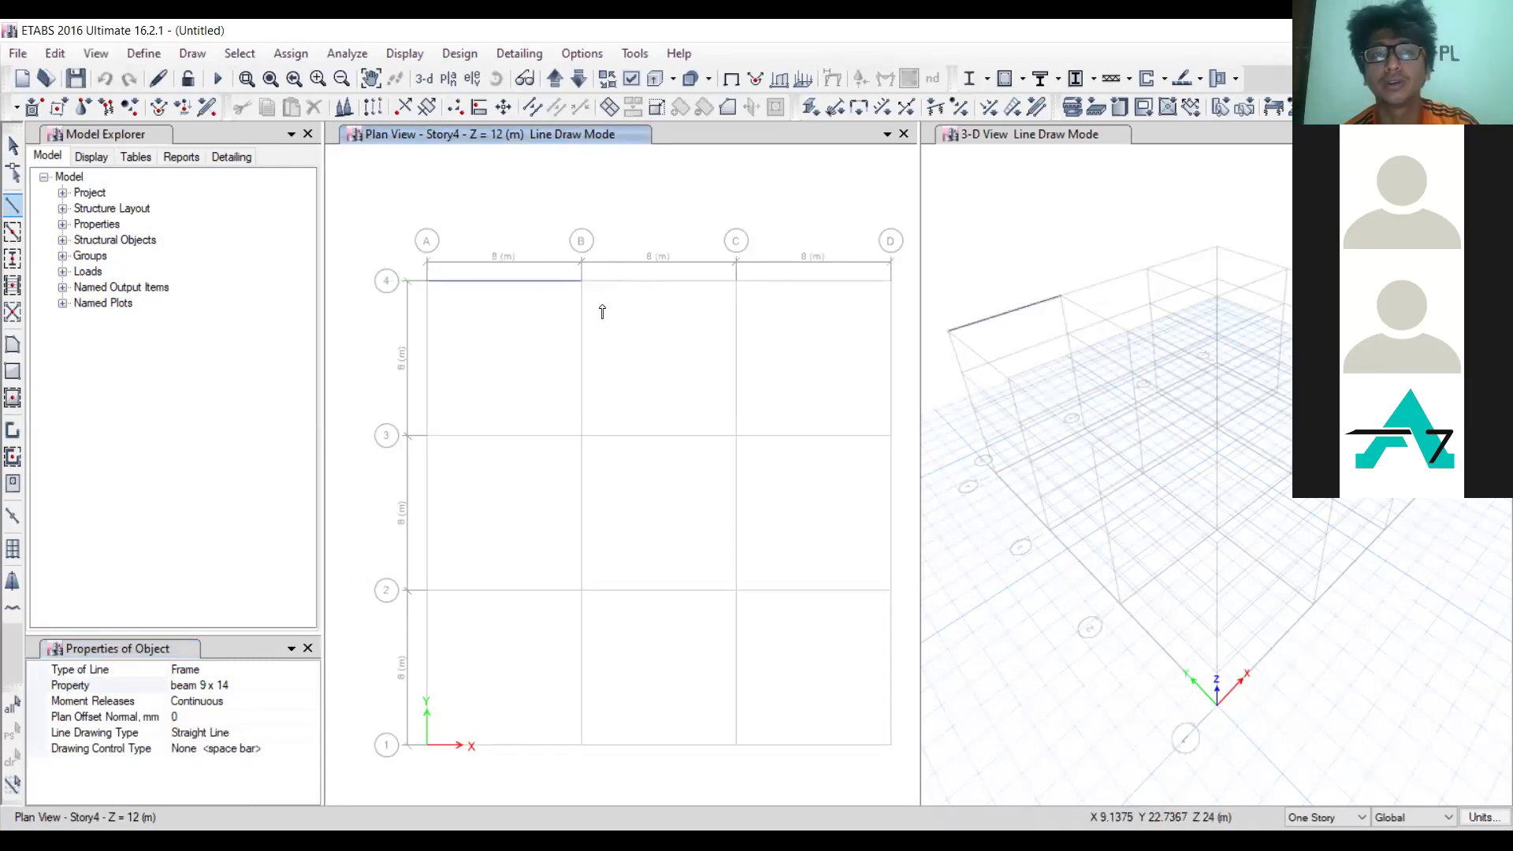
{"action": "key", "text": "Escape"}
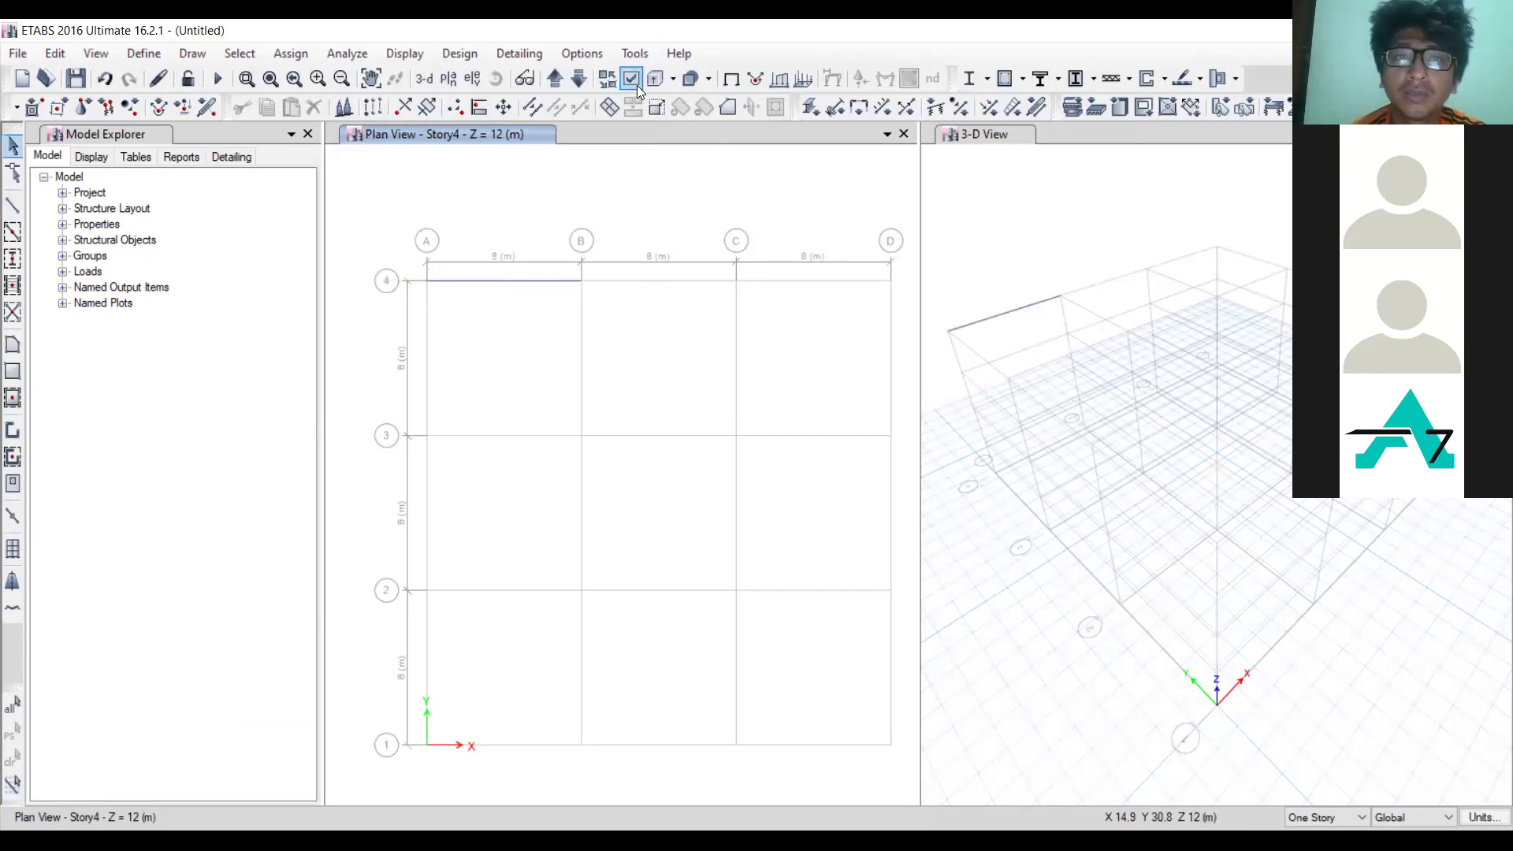
Step: Enable Extrude Frames in the plan view's display options
{"action": "left_click", "coordinate": [632, 85]}
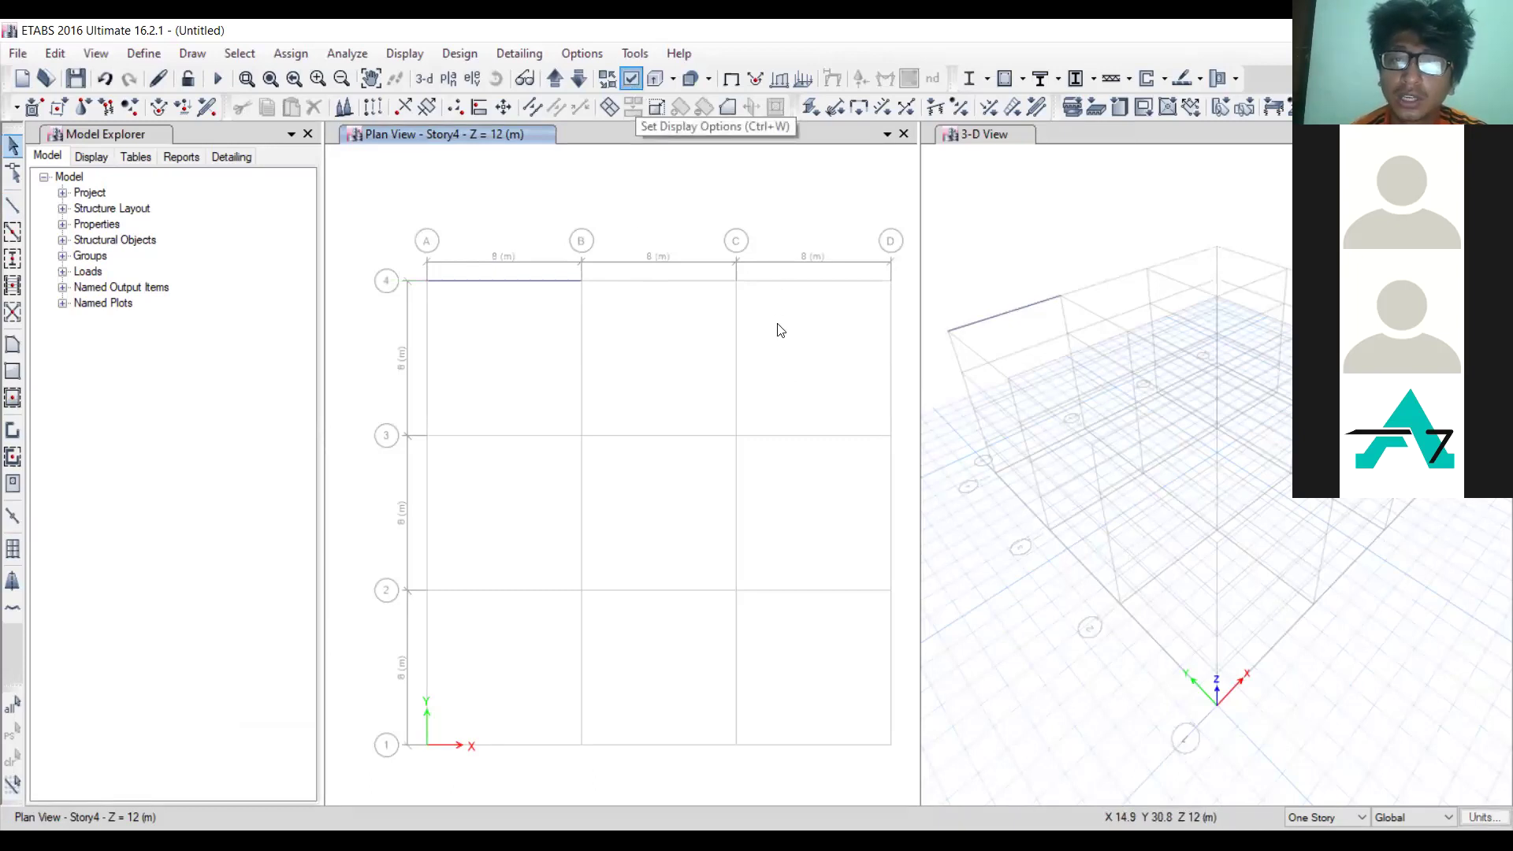
{"action": "left_click", "coordinate": [810, 766]}
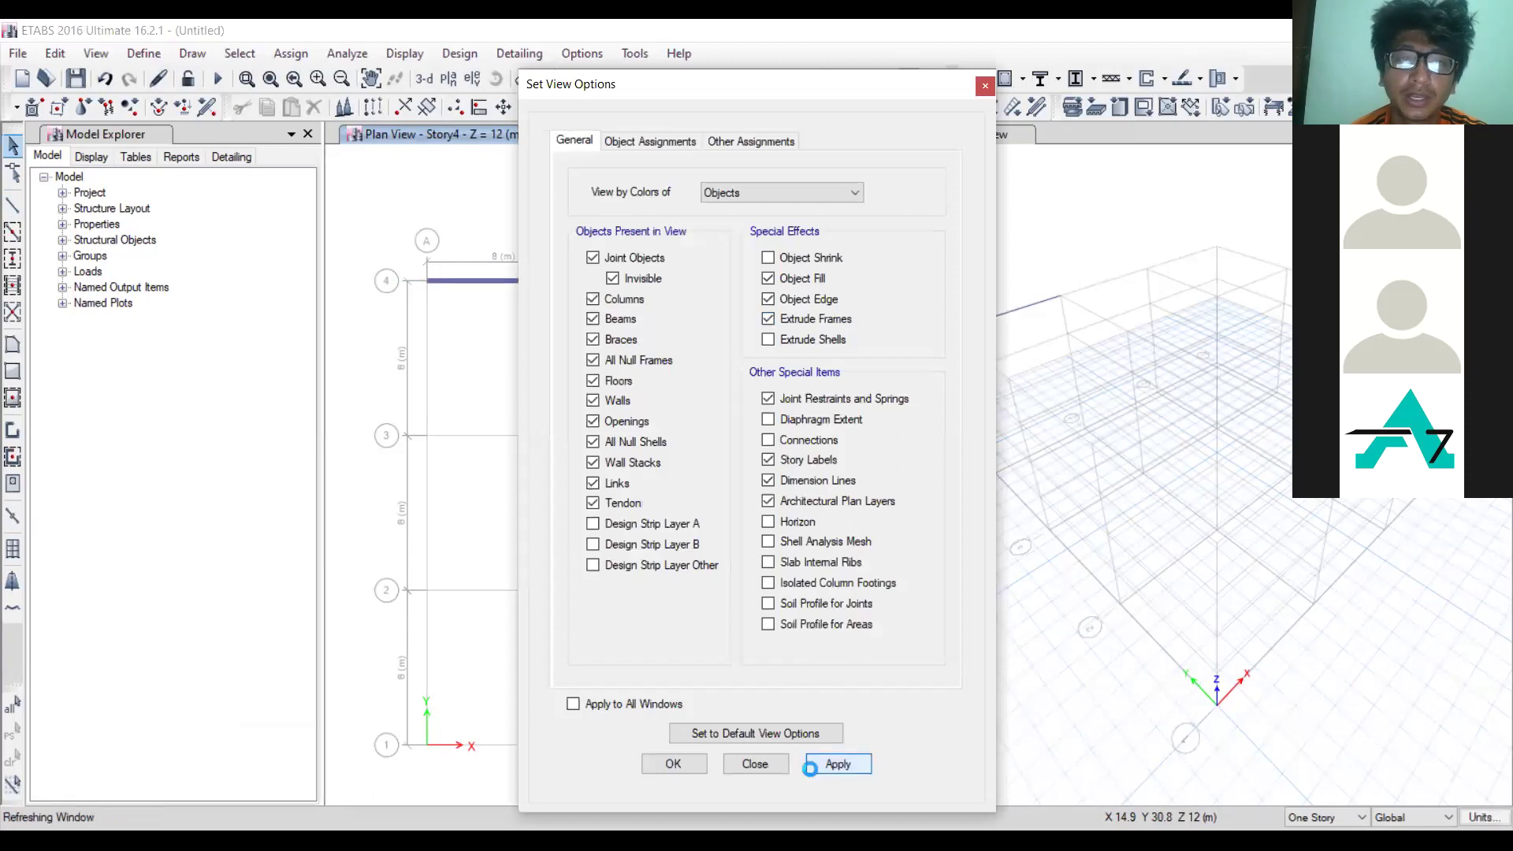
{"action": "left_click", "coordinate": [768, 766]}
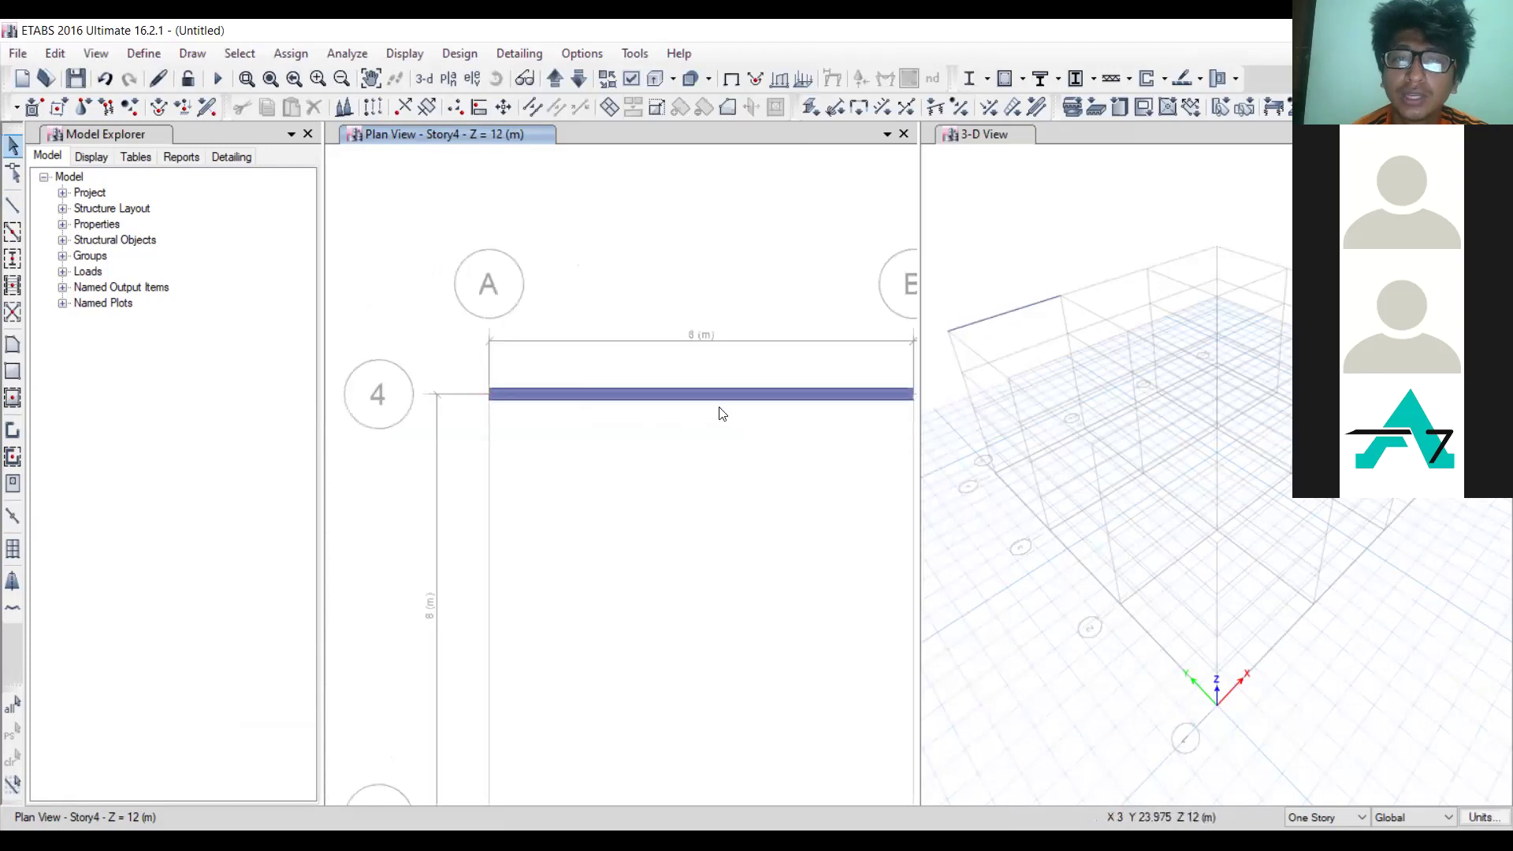
Step: Inspect the extruded beam along grid line 4 in a 3-D view, select it, and return to the Story4 plan view
{"action": "left_click", "coordinate": [425, 79]}
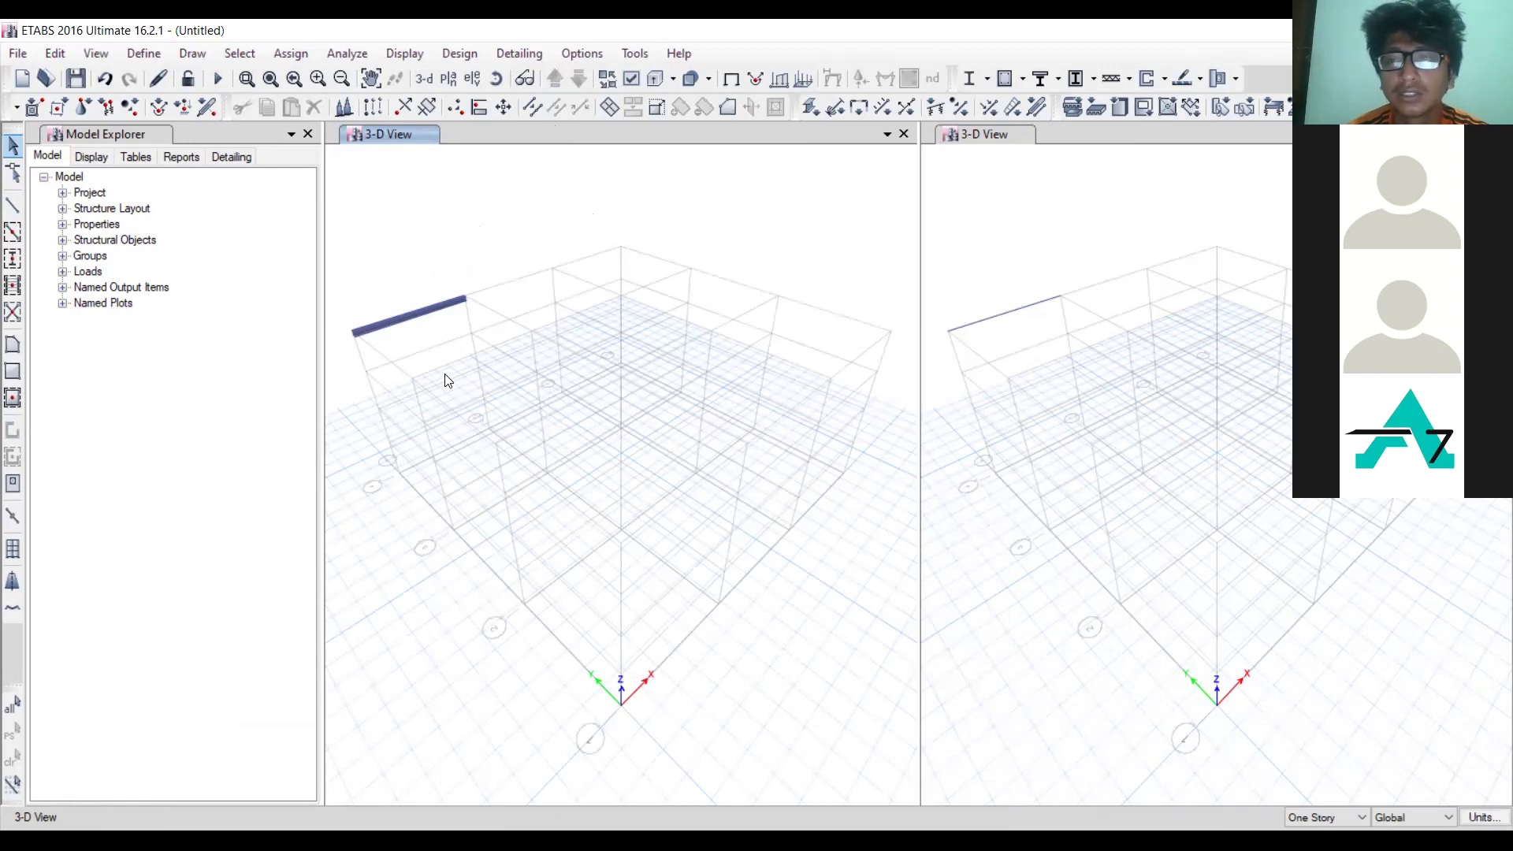
{"action": "left_click_drag", "start_coordinate": [327, 284], "coordinate": [564, 381]}
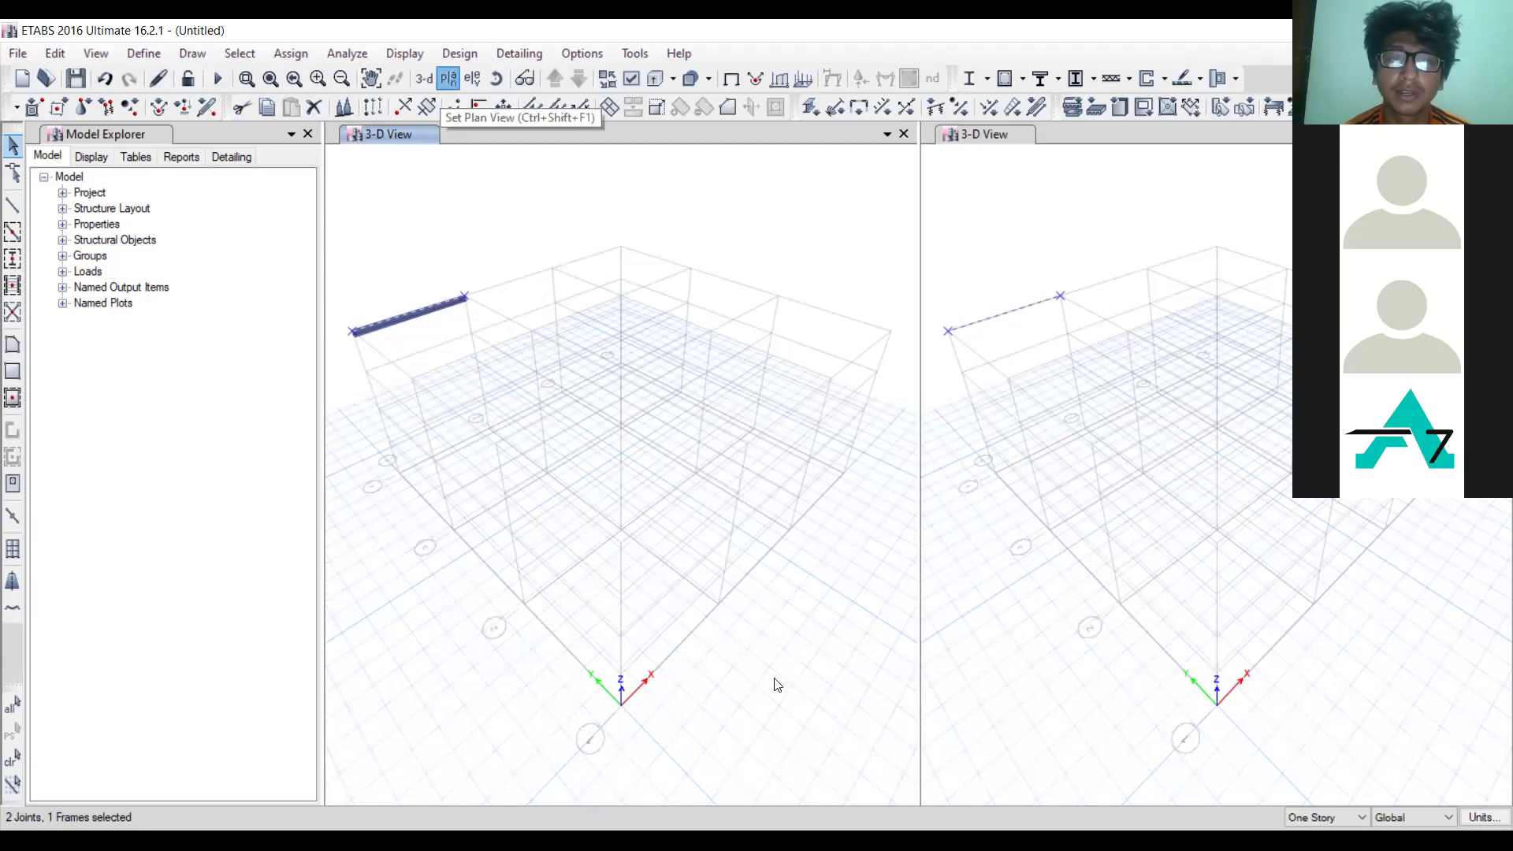
{"action": "key", "text": "ctrl+shift+F1"}
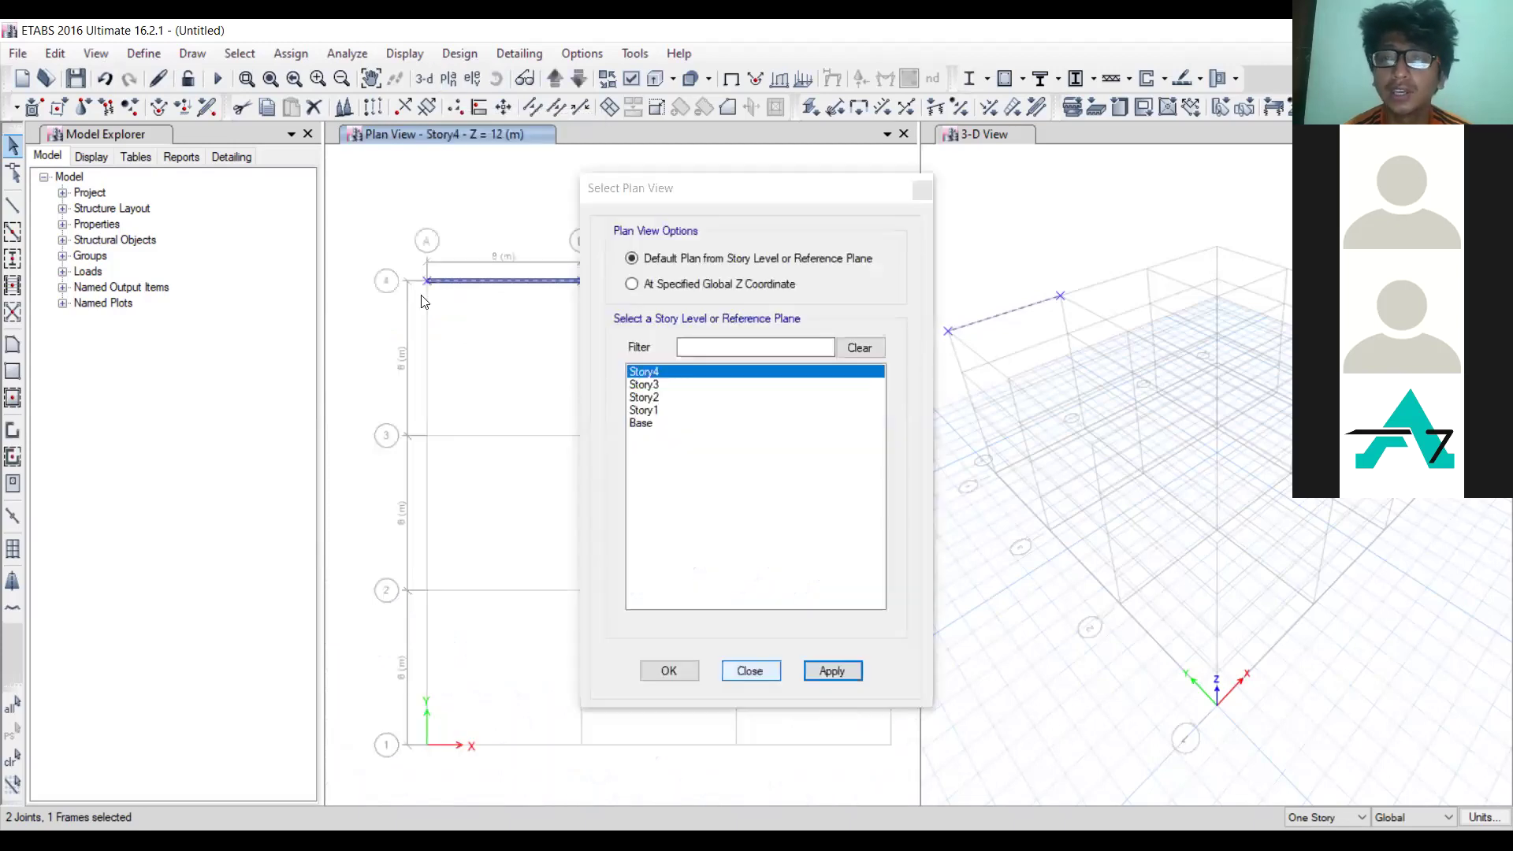
{"action": "key", "text": "Return"}
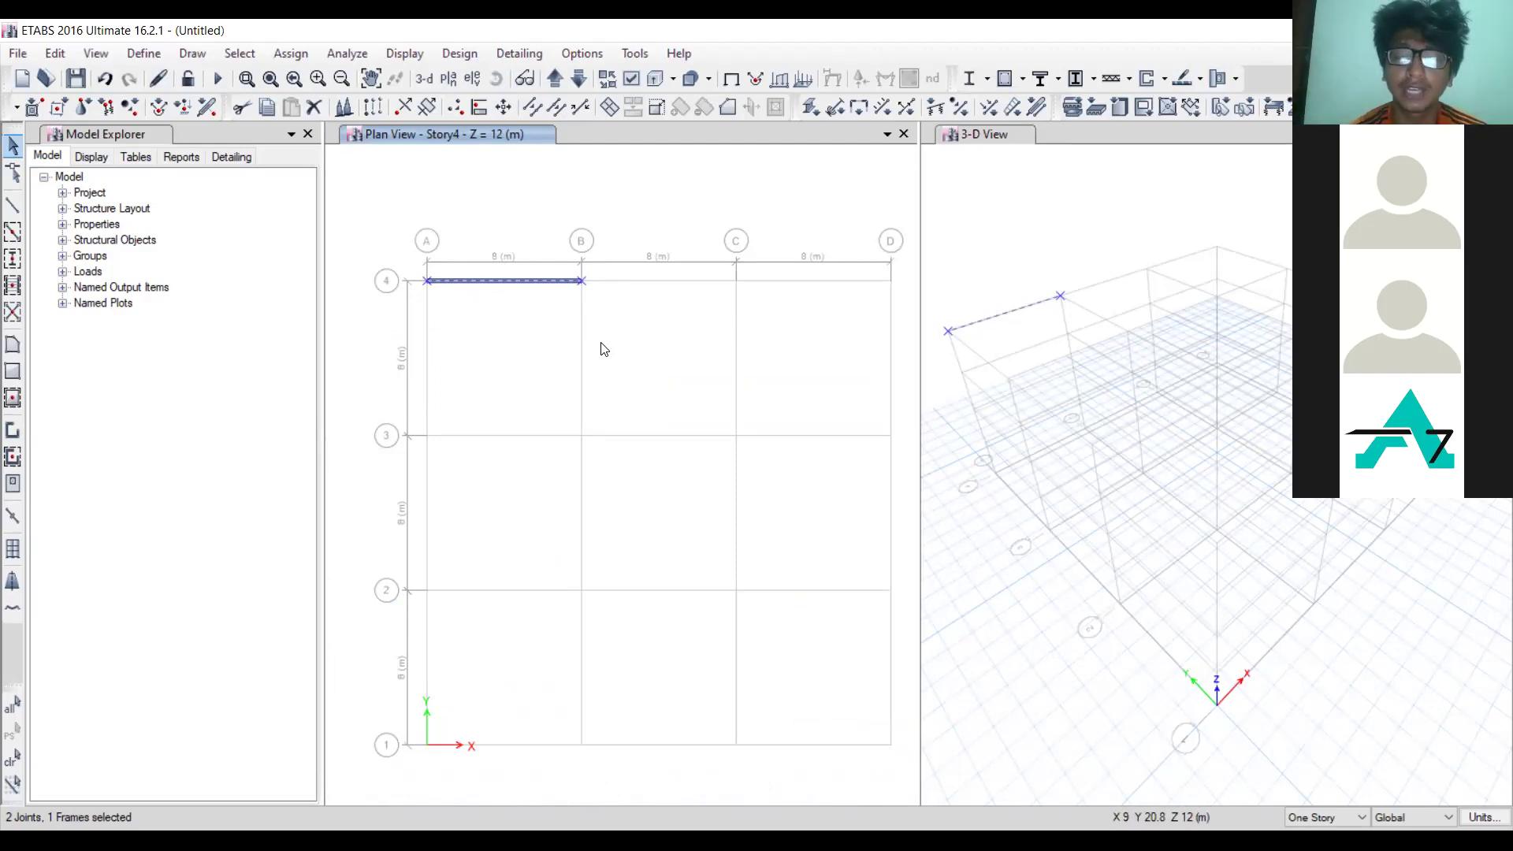
{"action": "key", "text": "Escape"}
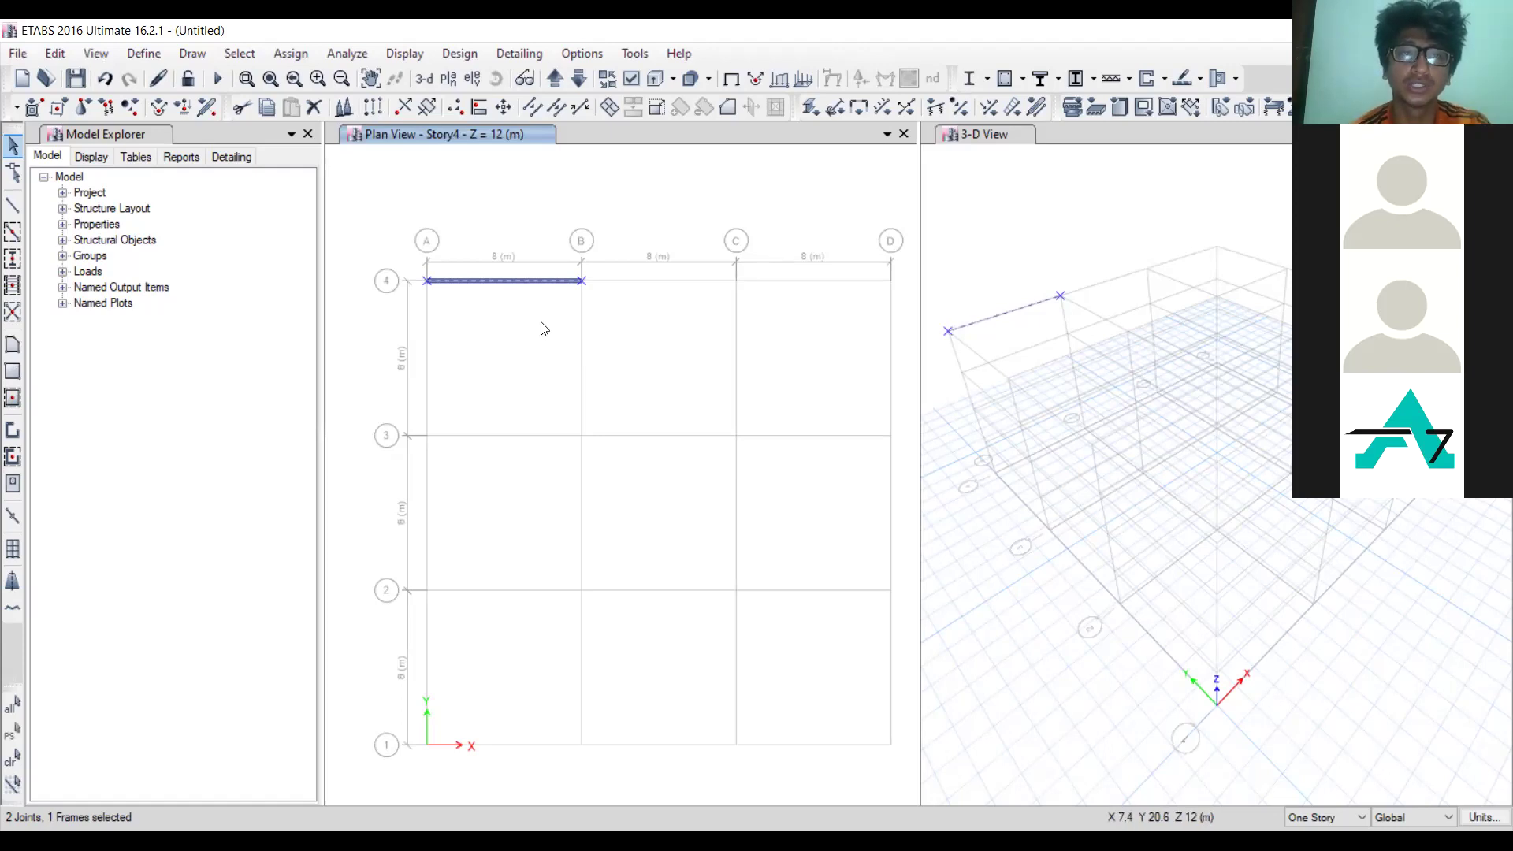
{"action": "key", "text": "ctrl+p"}
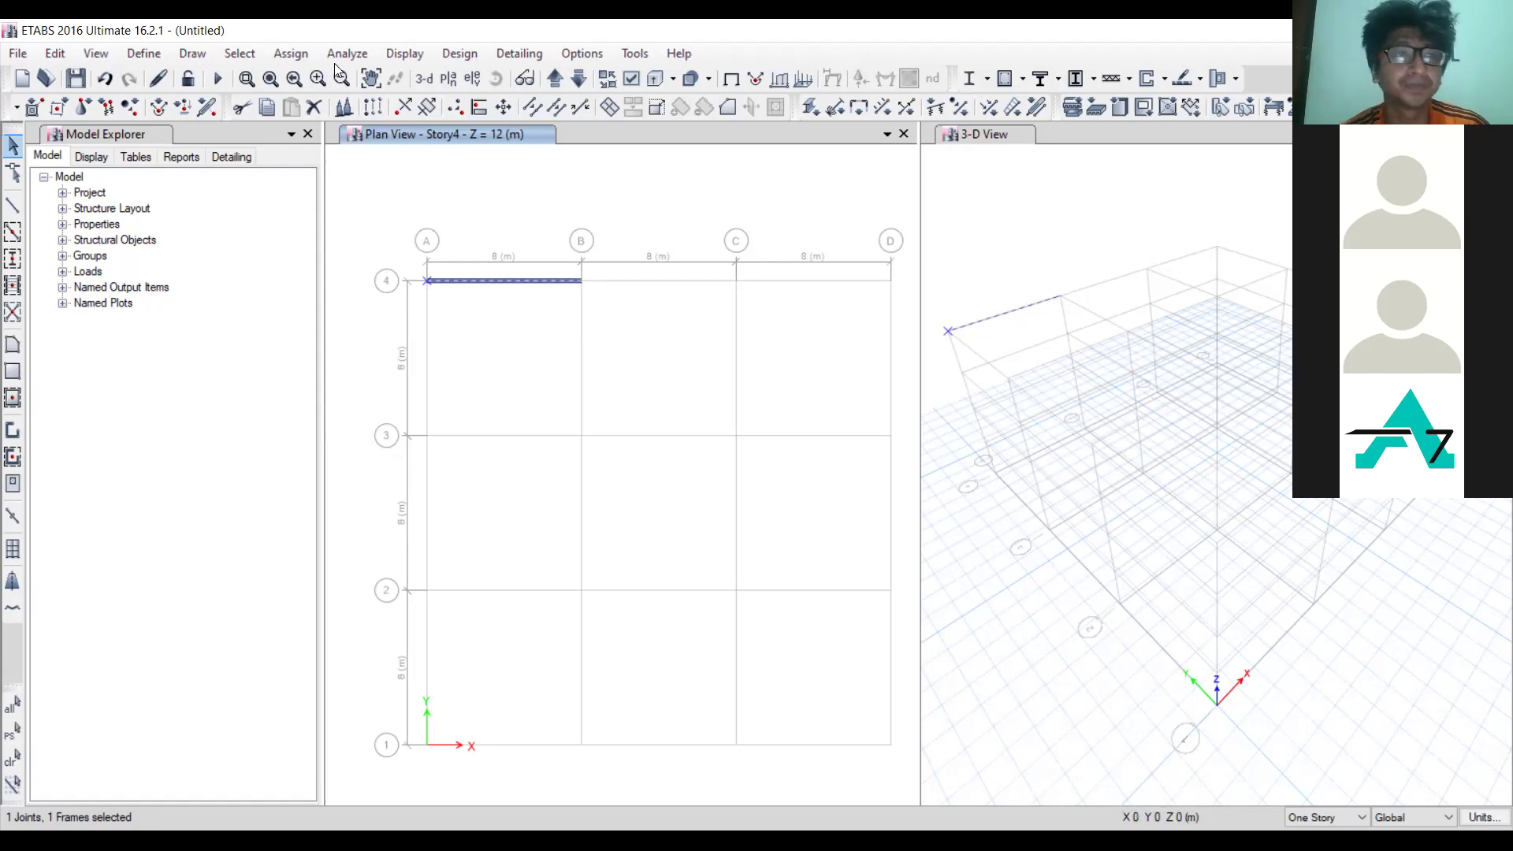
Step: Add a load pattern named Wall Load with type Super Dead and a self weight multiplier of 0
{"action": "left_click", "coordinate": [158, 53]}
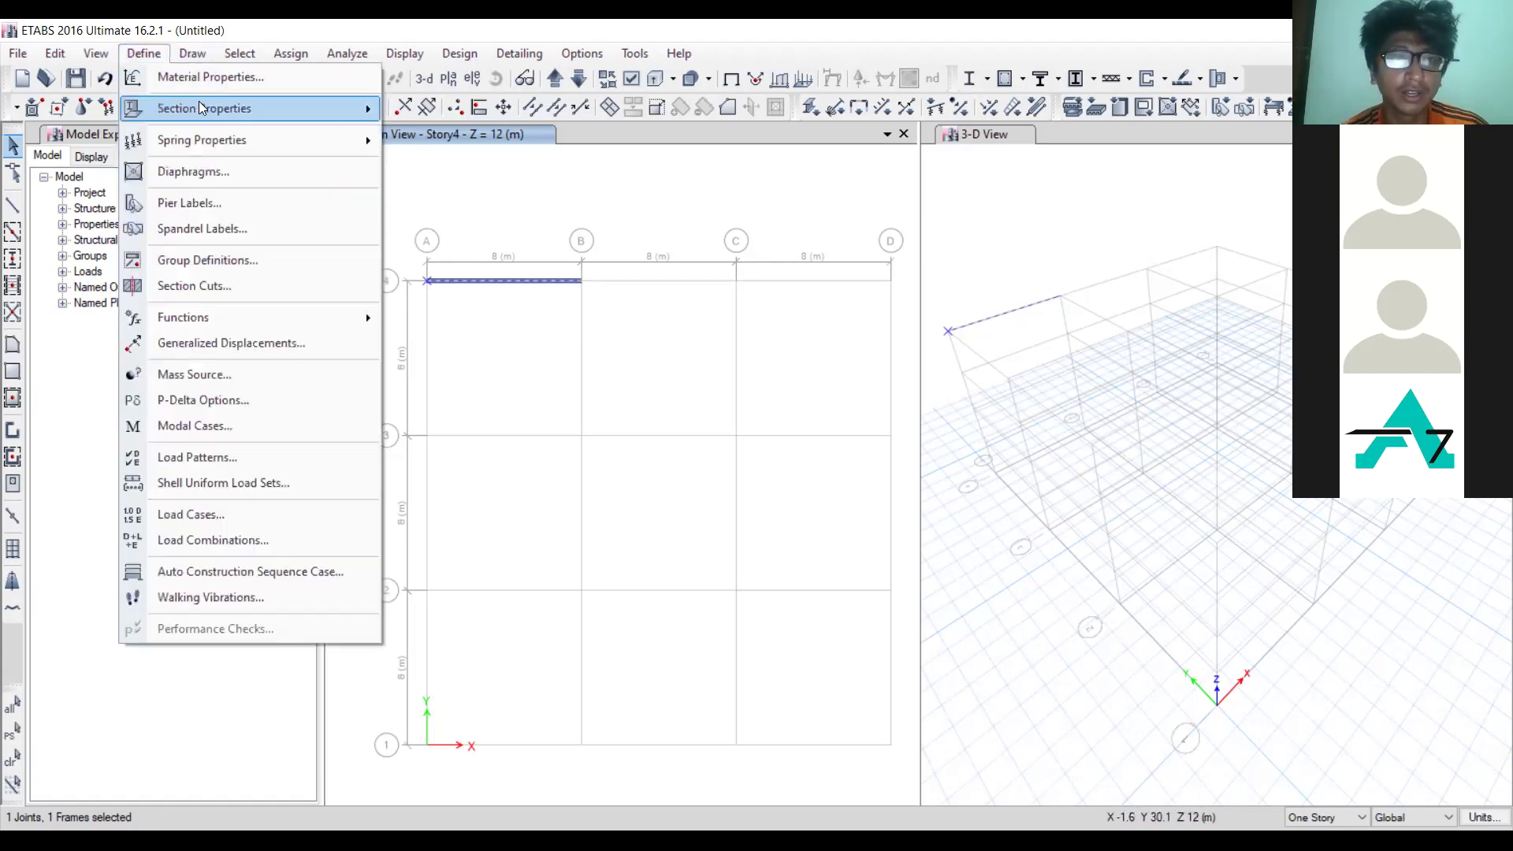
{"action": "left_click", "coordinate": [230, 457]}
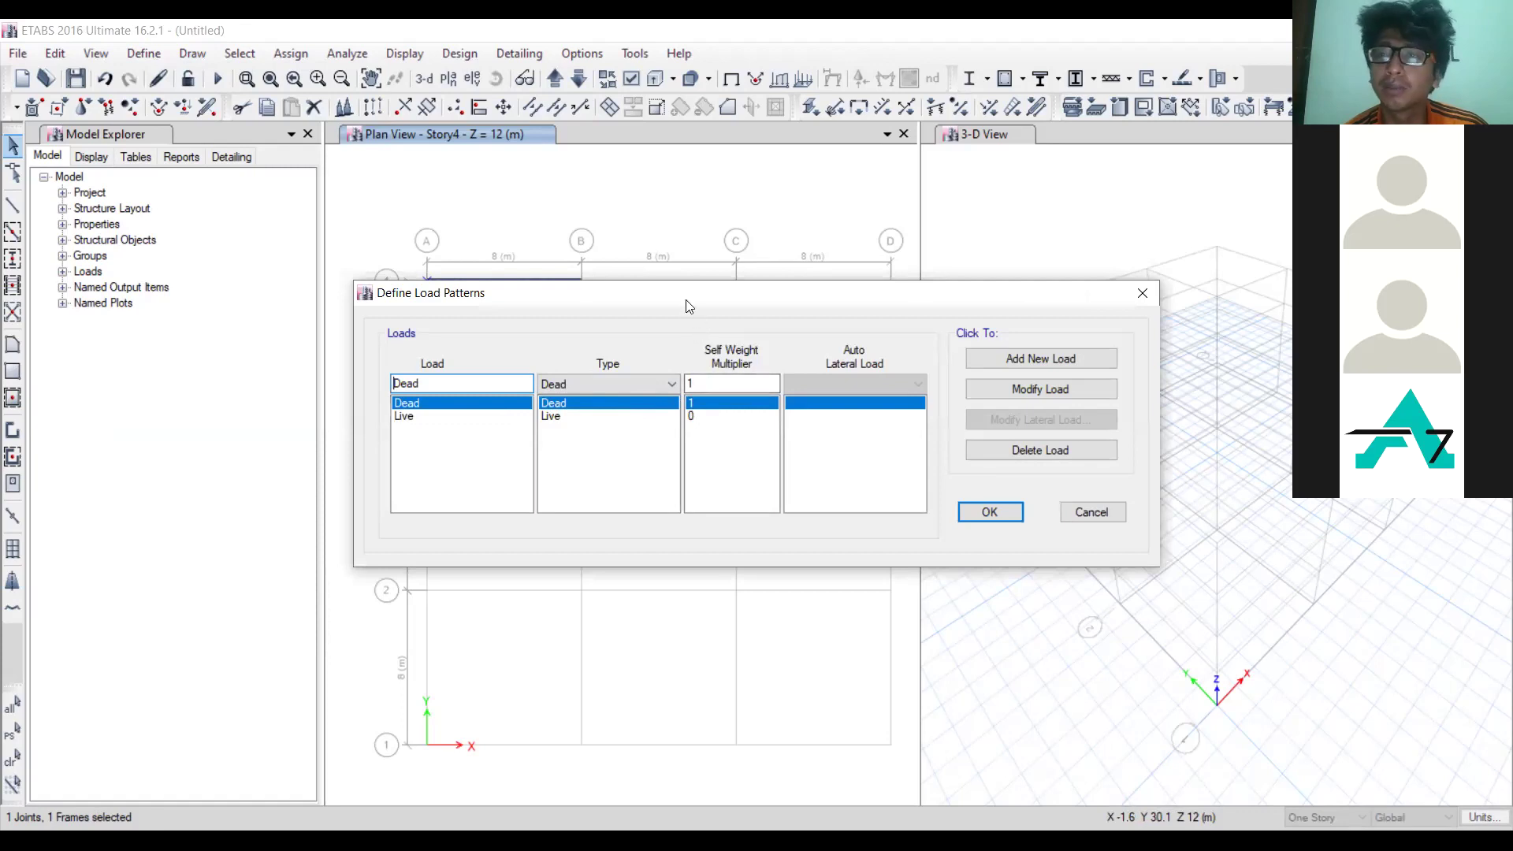
{"action": "left_click_drag", "start_coordinate": [687, 300], "coordinate": [680, 248]}
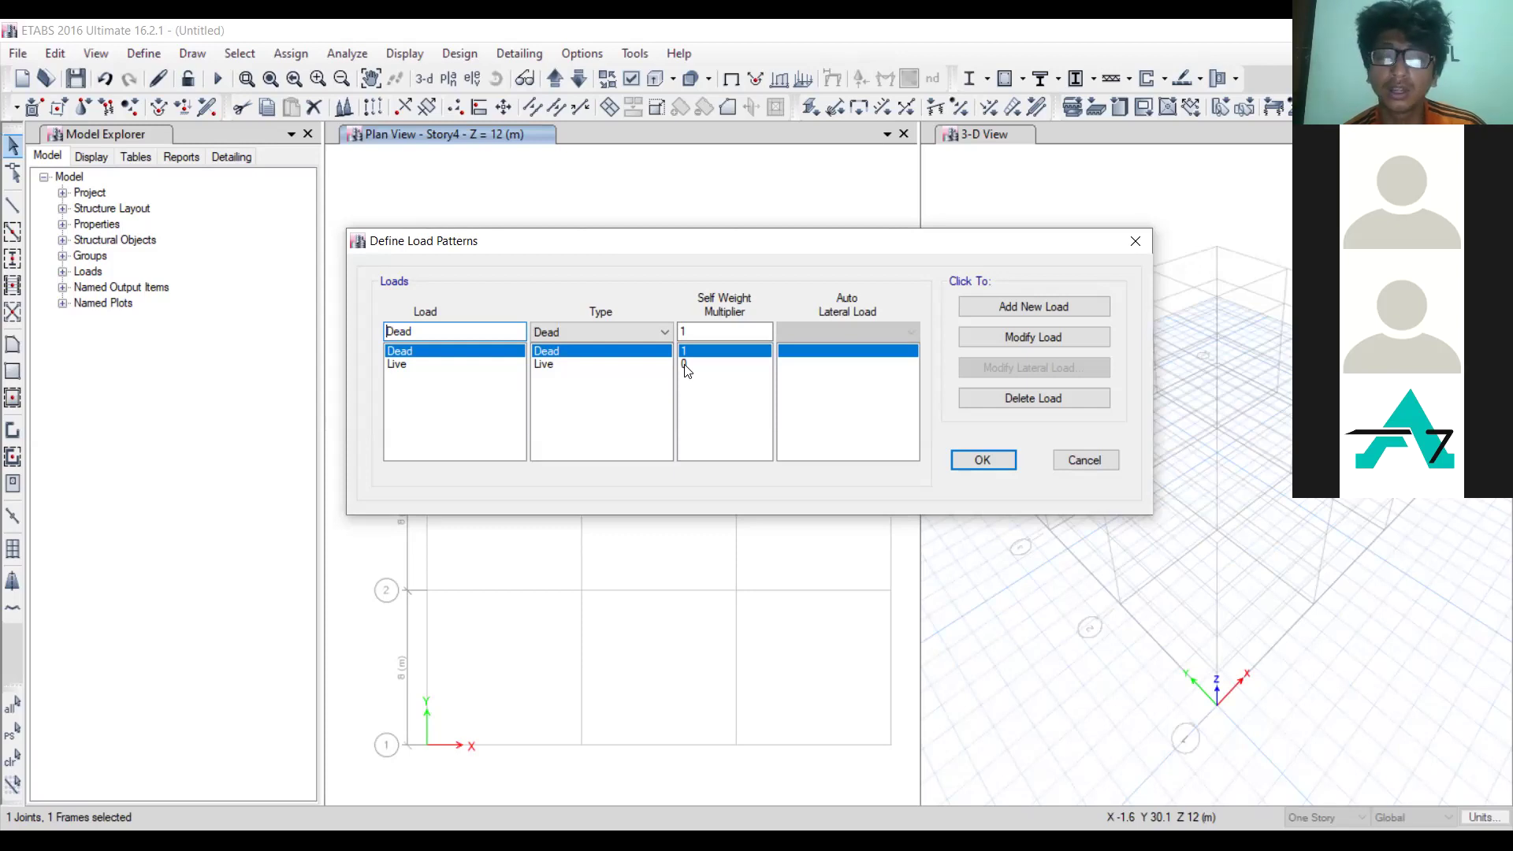
{"action": "left_click", "coordinate": [457, 365]}
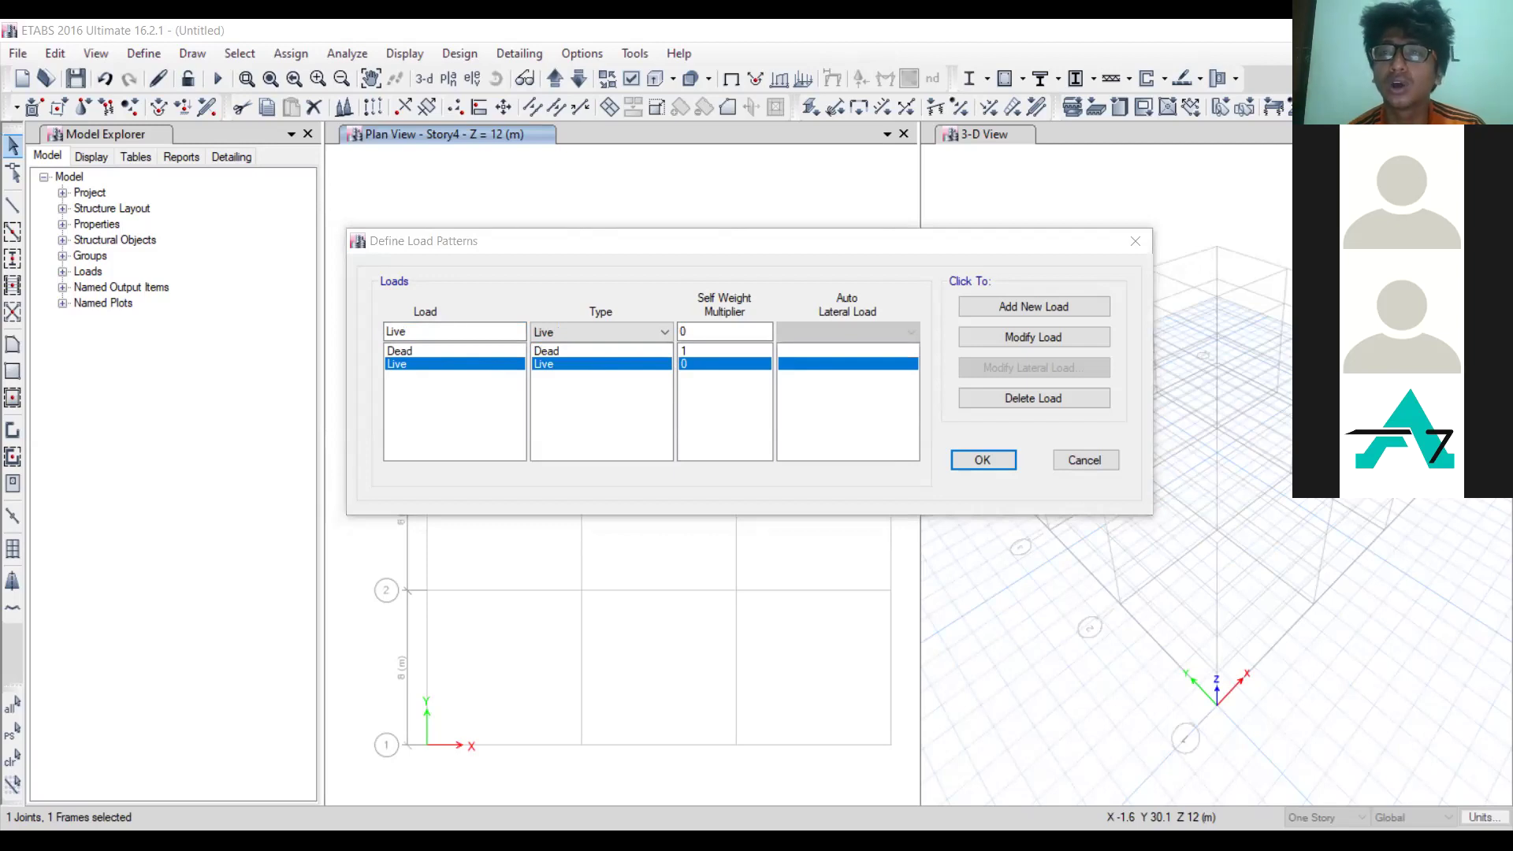
{"action": "left_click", "coordinate": [444, 363]}
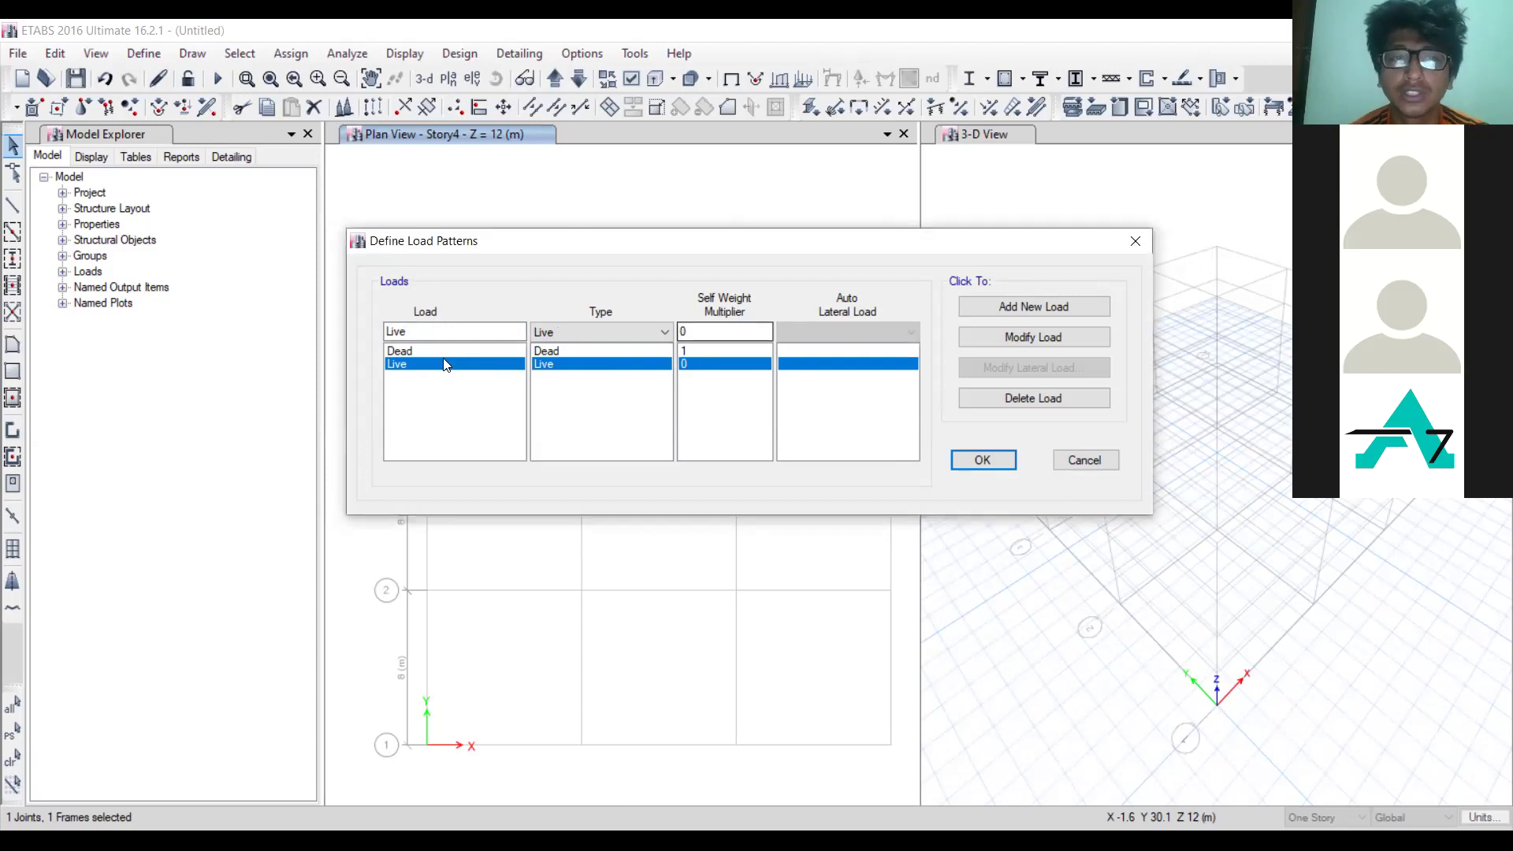
{"action": "left_click", "coordinate": [444, 338]}
{"action": "key", "text": "BackSpace"}
{"action": "key", "text": "BackSpace"}
{"action": "key", "text": "BackSpace"}
{"action": "key", "text": "BackSpace"}
{"action": "type", "text": "Wall "}
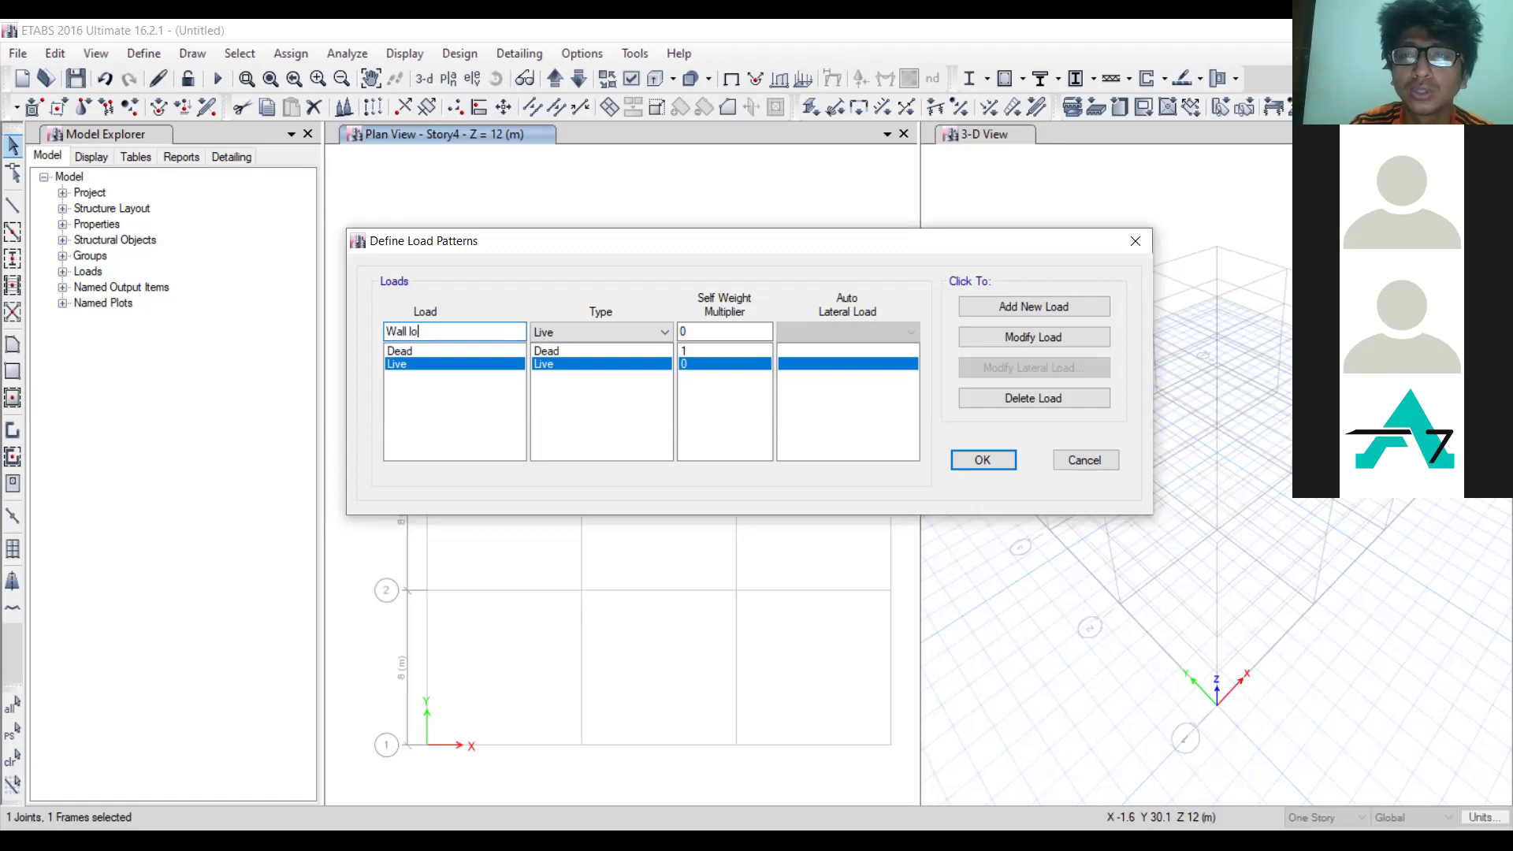
{"action": "type", "text": "Load"}
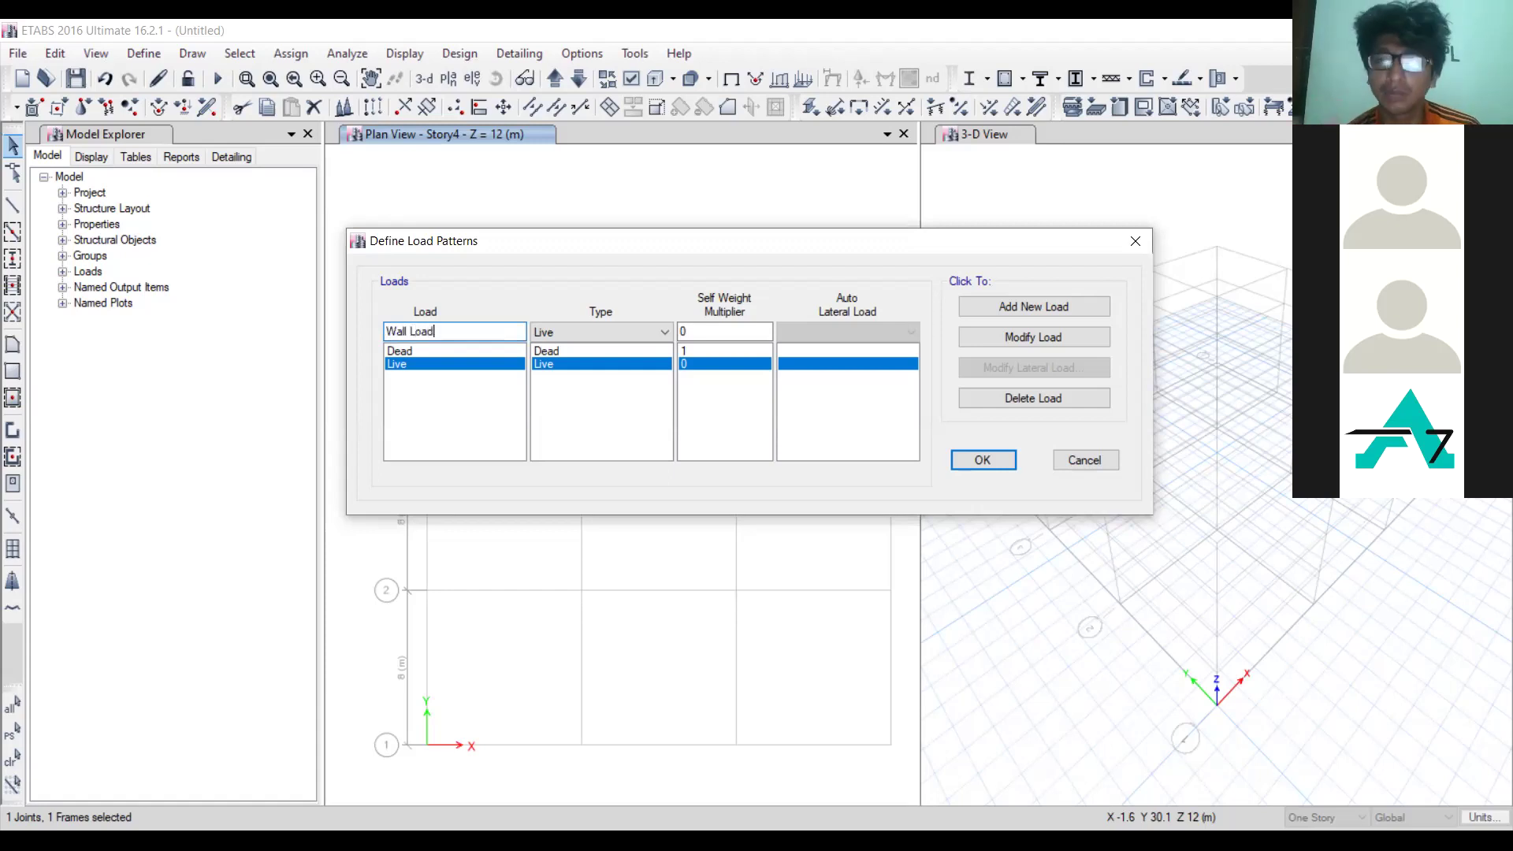
{"action": "left_click", "coordinate": [653, 332]}
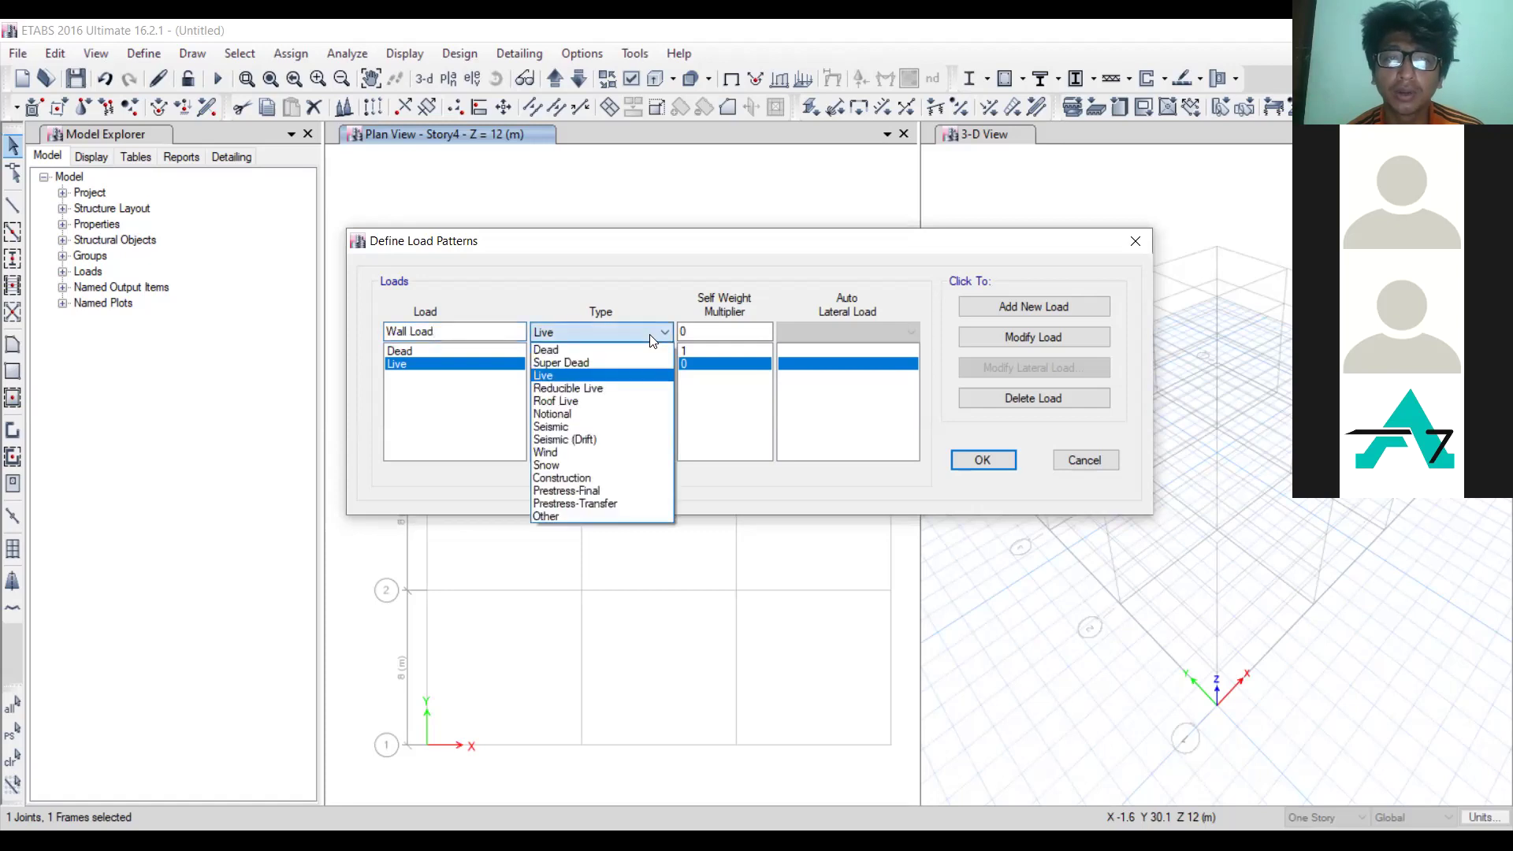
{"action": "left_click", "coordinate": [596, 363]}
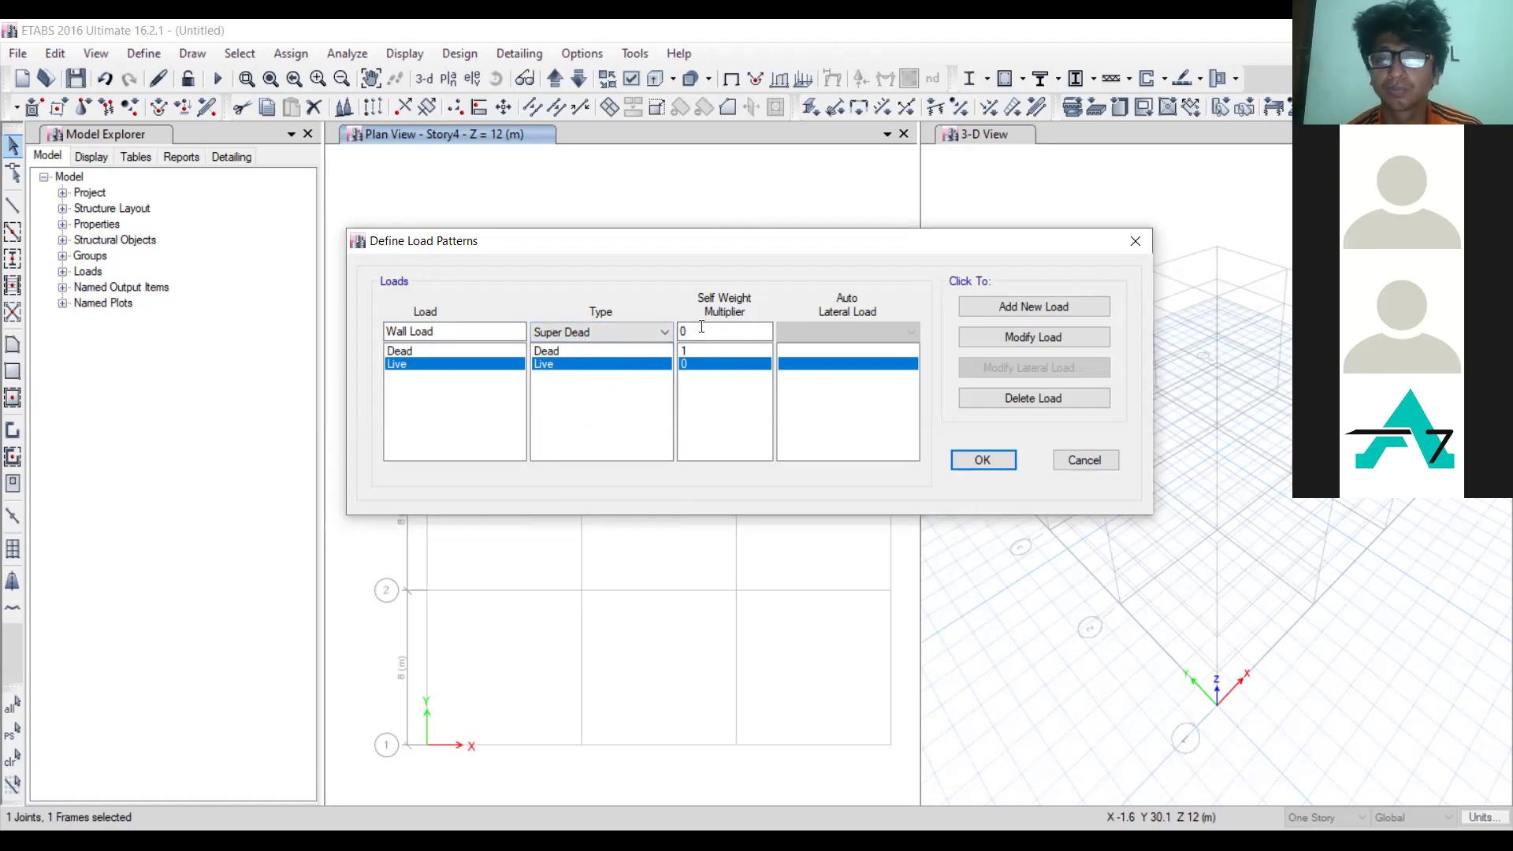
{"action": "left_click", "coordinate": [1072, 313]}
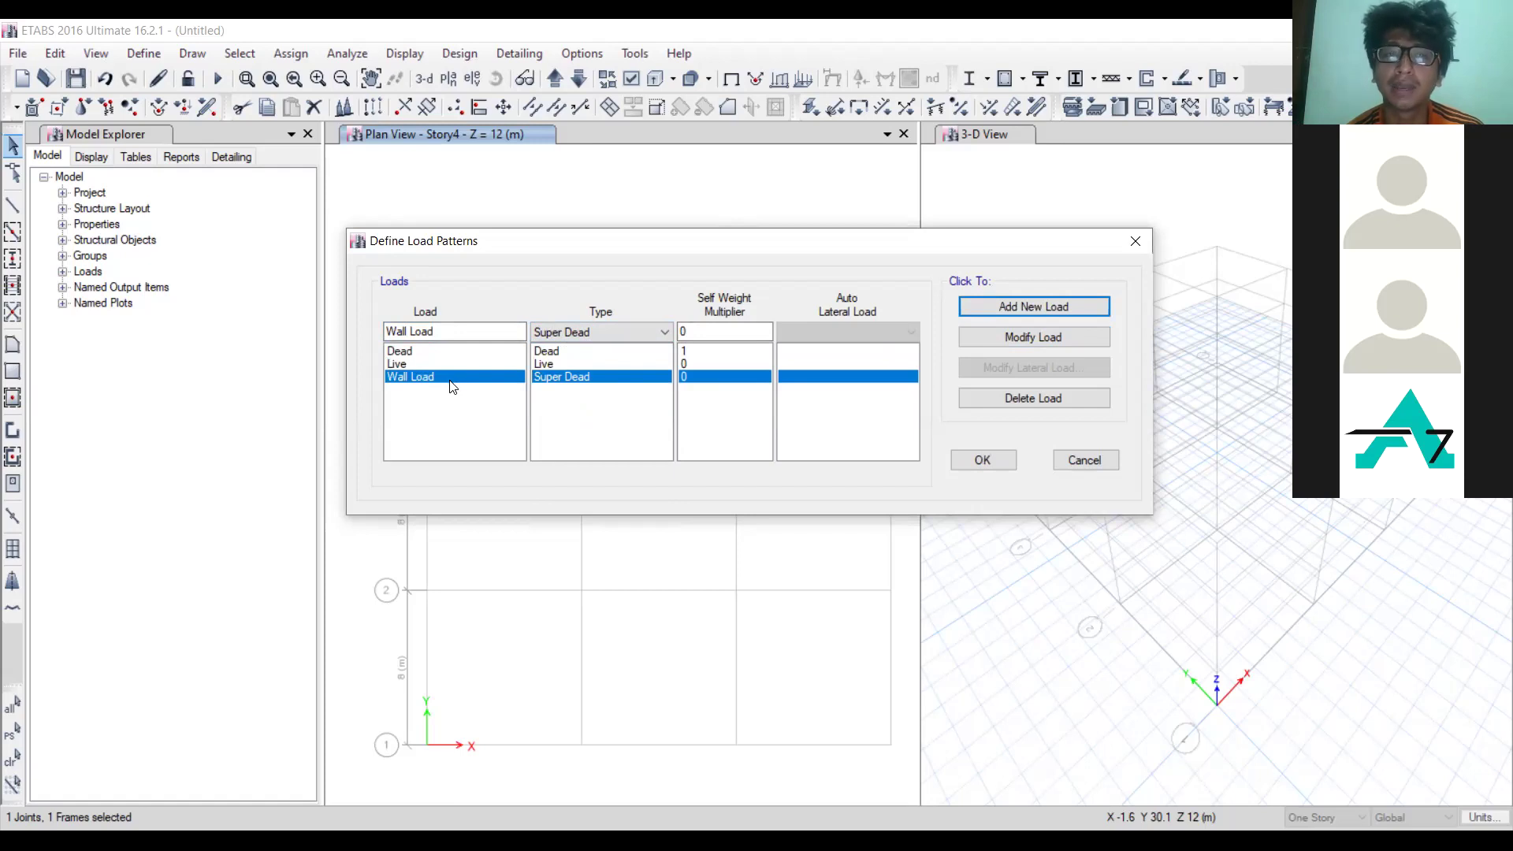
Step: Add a load pattern named Floor Finish with type Super Dead and a self weight multiplier of 0
{"action": "left_click", "coordinate": [465, 331]}
{"action": "key", "text": "BackSpace"}
{"action": "key", "text": "BackSpace"}
{"action": "key", "text": "BackSpace"}
{"action": "key", "text": "BackSpace"}
{"action": "key", "text": "BackSpace"}
{"action": "key", "text": "BackSpace"}
{"action": "key", "text": "BackSpace"}
{"action": "key", "text": "BackSpace"}
{"action": "key", "text": "BackSpace"}
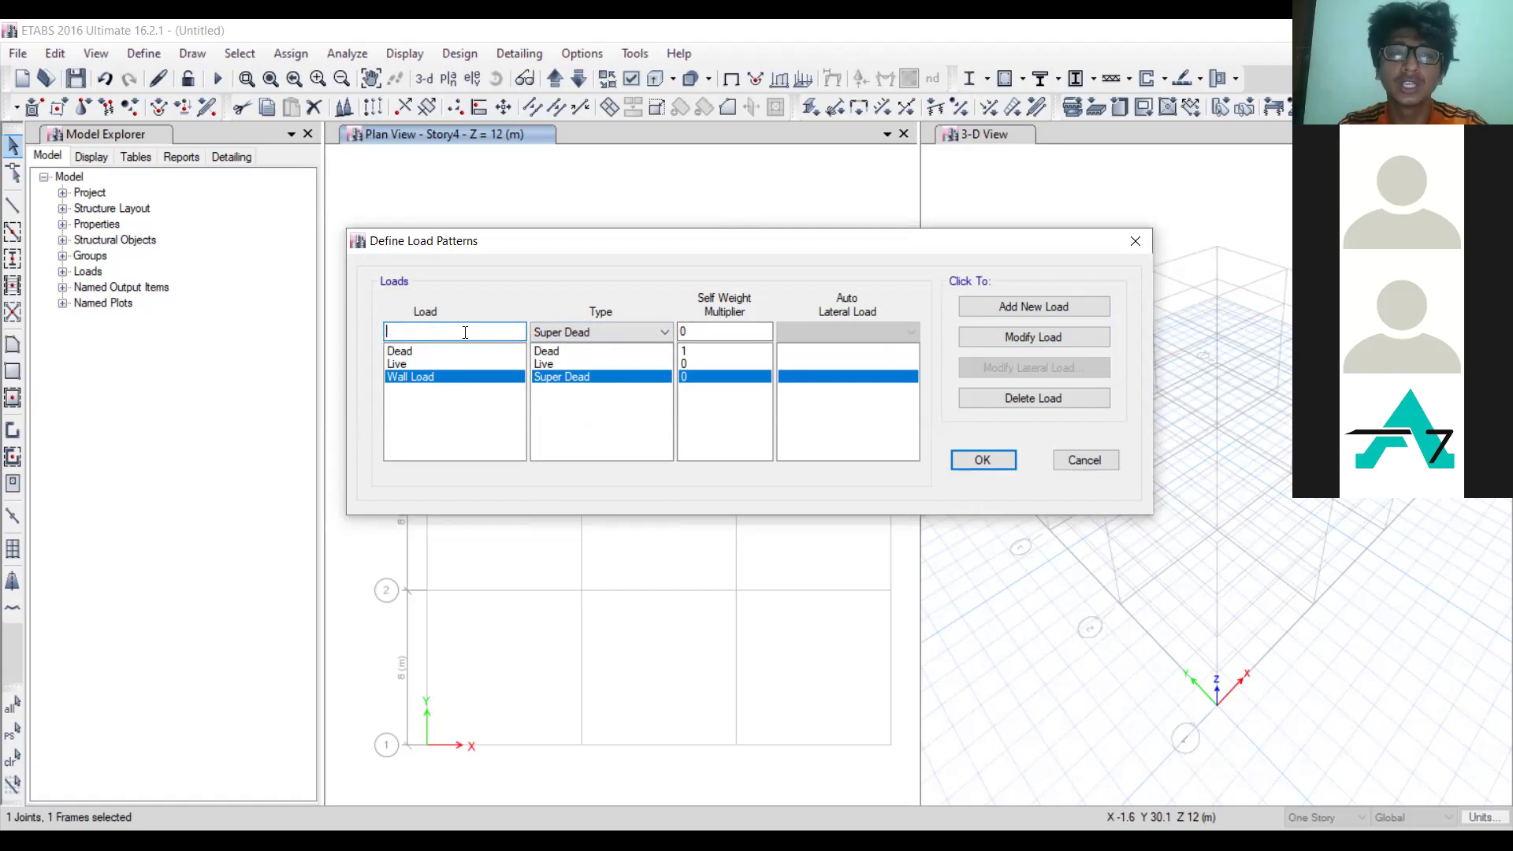
{"action": "type", "text": "Floor "}
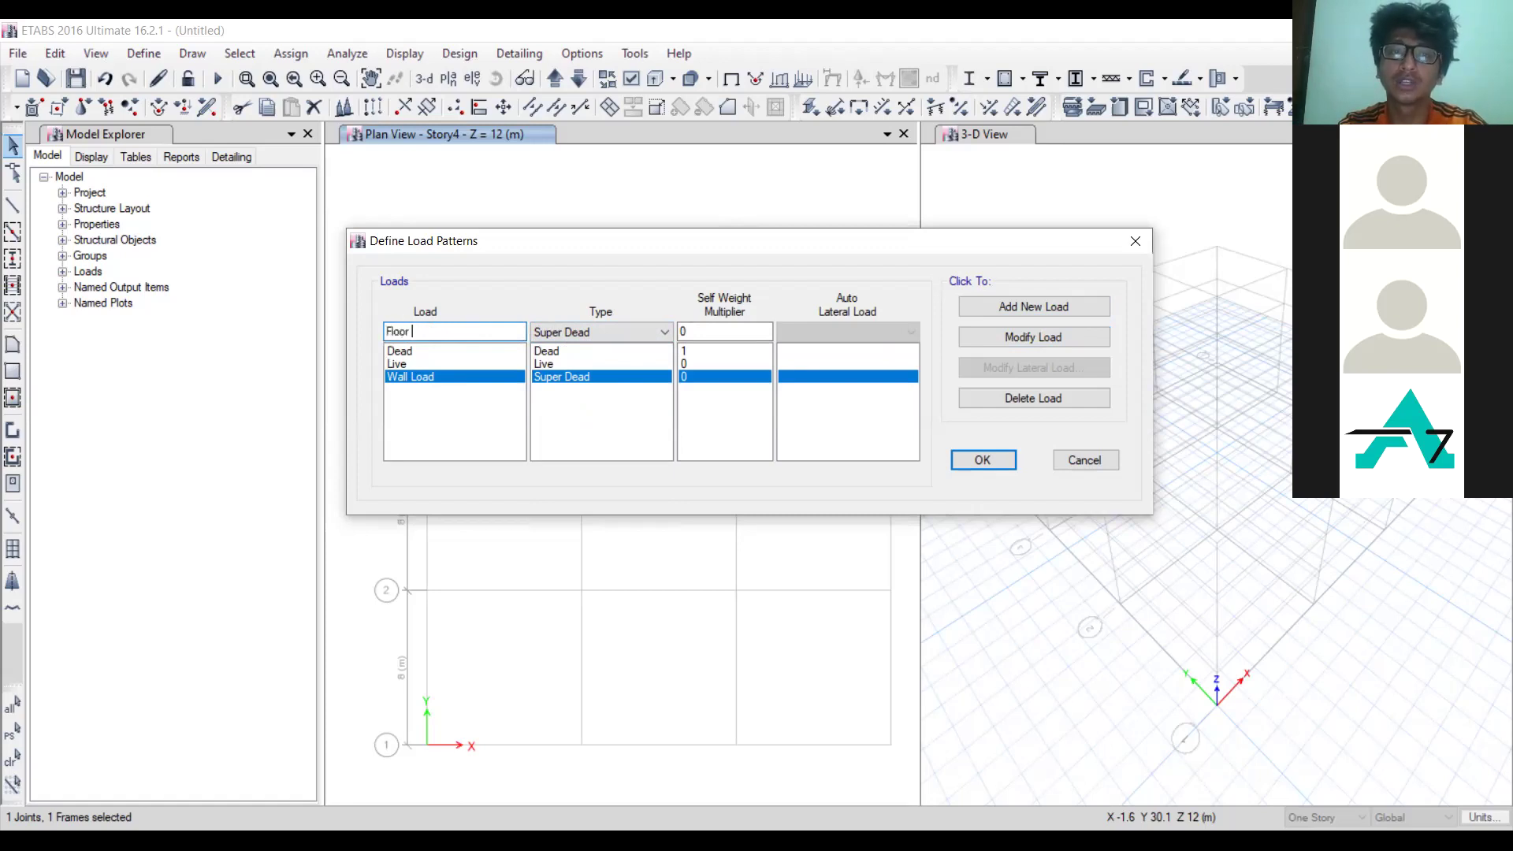
{"action": "type", "text": "Fnnish"}
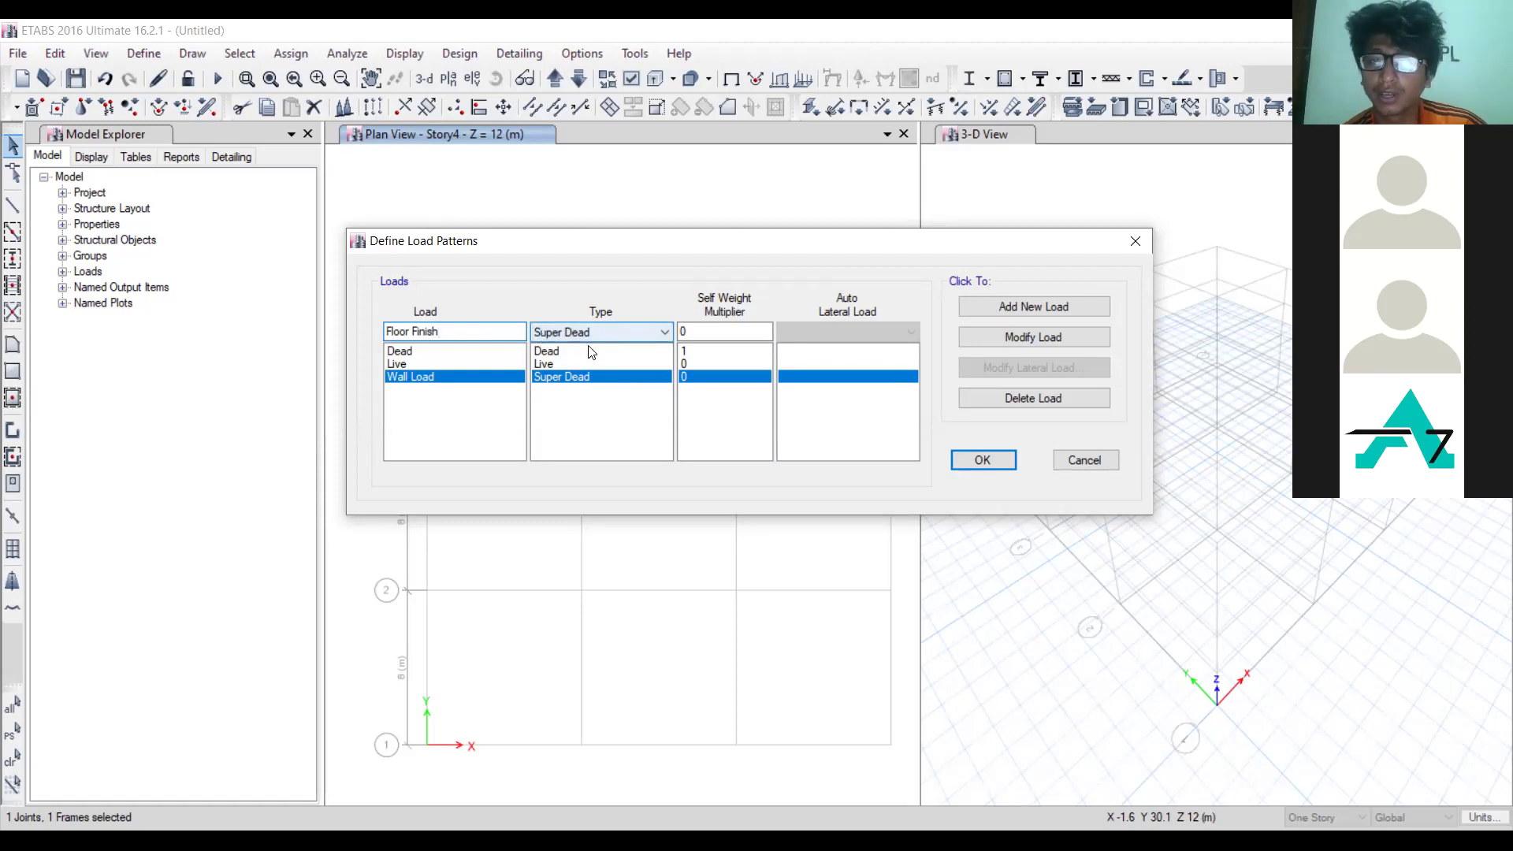
{"action": "left_click", "coordinate": [1019, 306]}
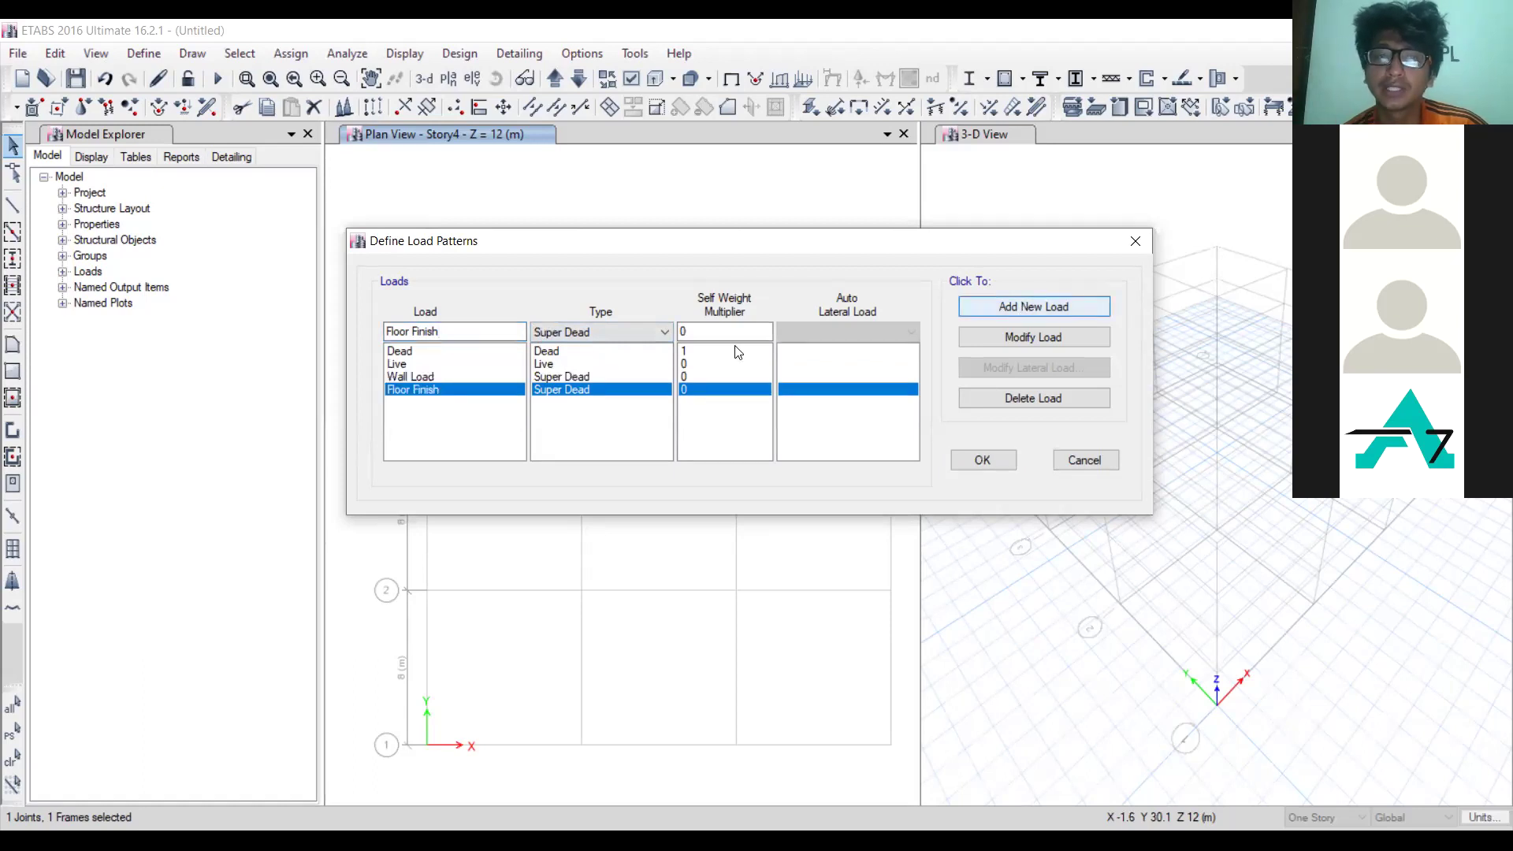
Step: Add a load pattern named Water Tank Load with type Super Dead and a self weight multiplier of 0
{"action": "left_click", "coordinate": [473, 331]}
{"action": "type", "text": "Water"}
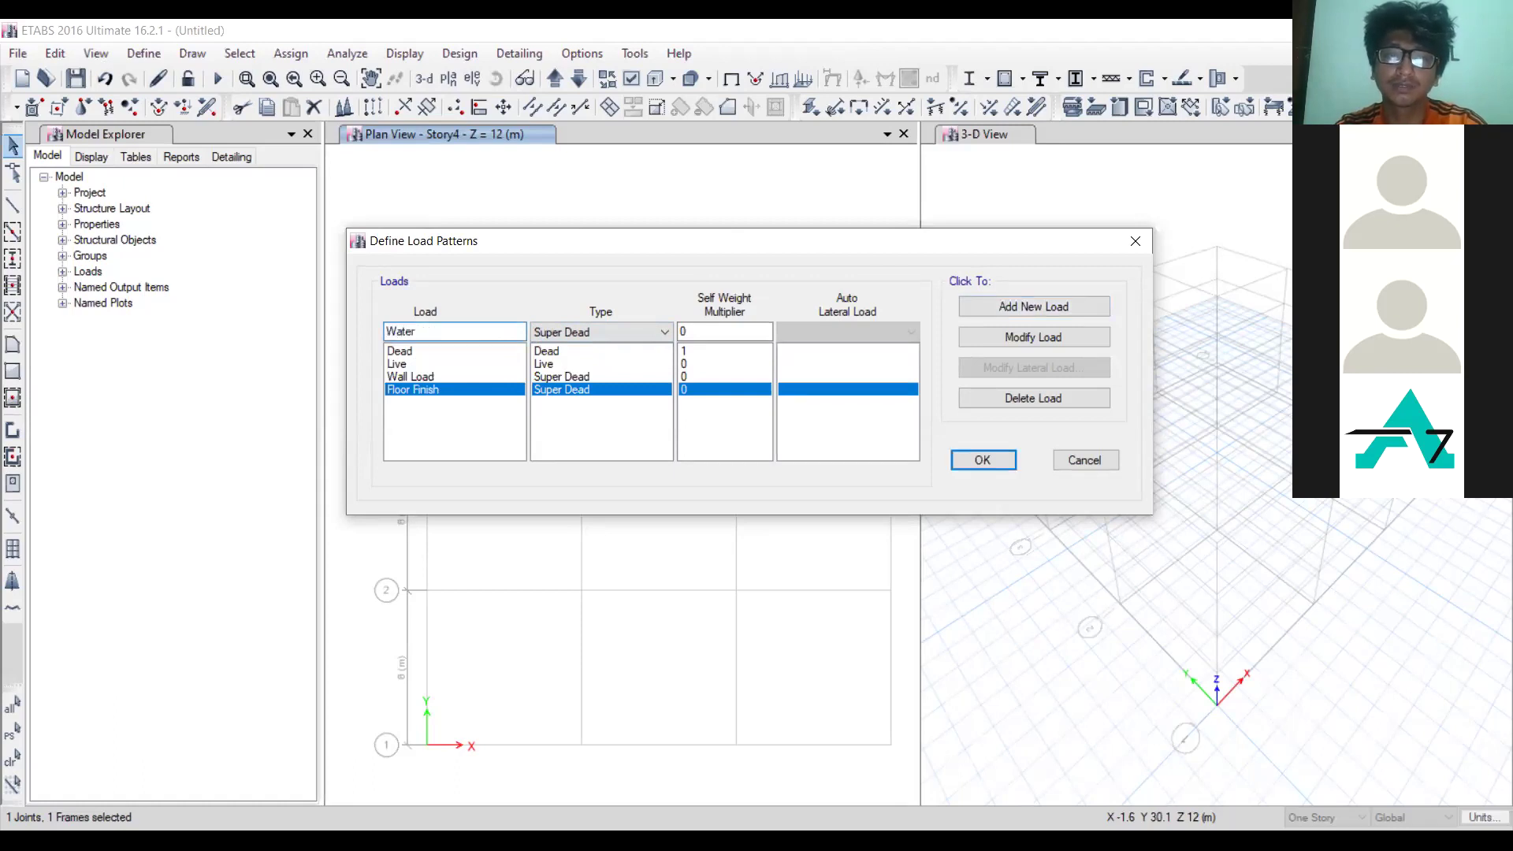
{"action": "type", "text": " Tank Load"}
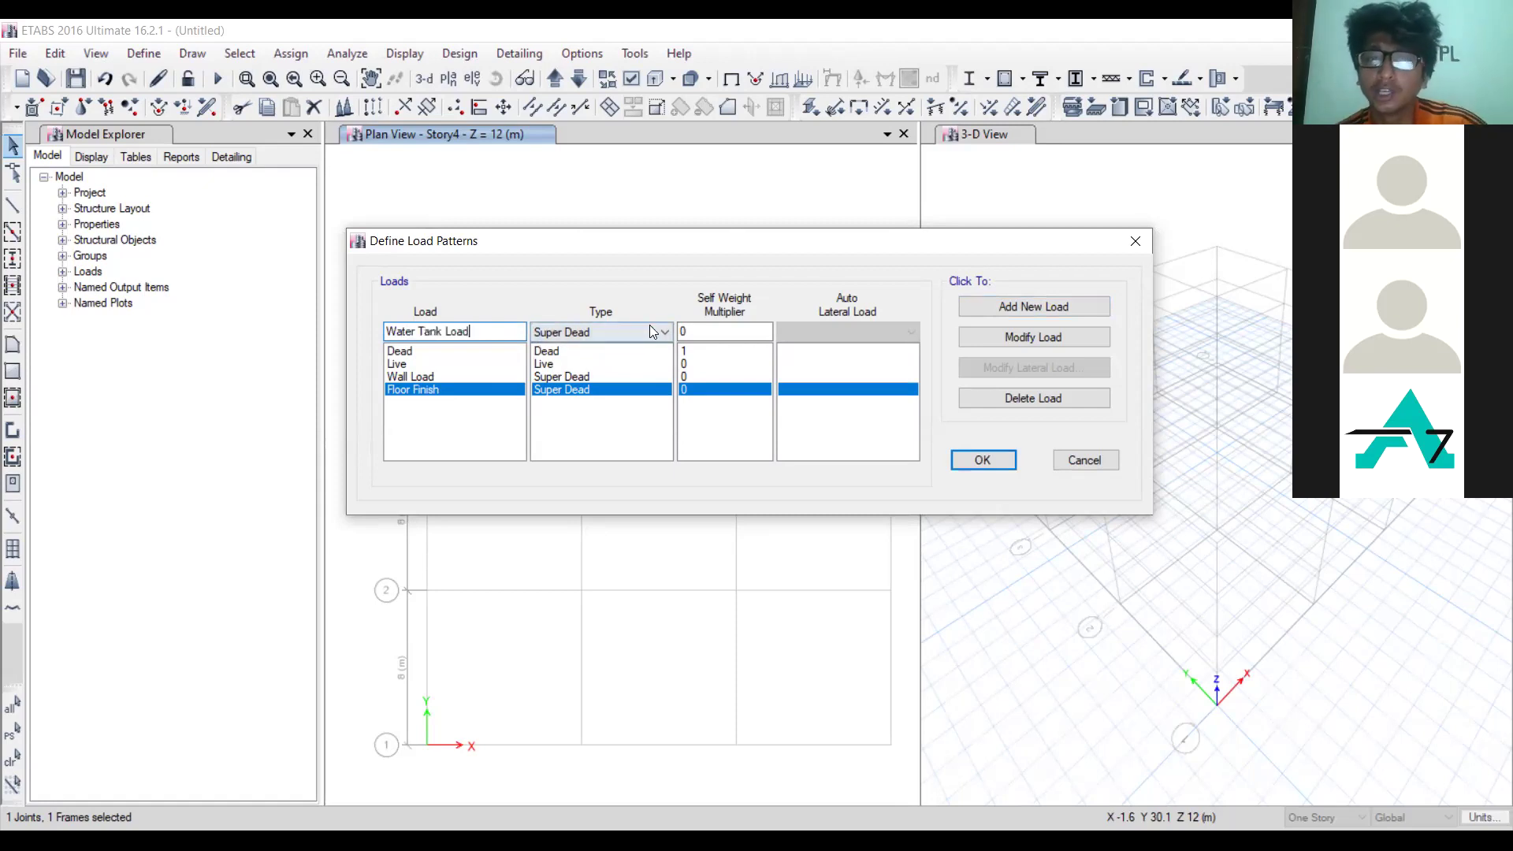
{"action": "left_click", "coordinate": [1024, 306]}
Step: Add a load pattern named Staircase Load with type Super Dead and a self weight multiplier of 0
{"action": "left_click", "coordinate": [503, 332]}
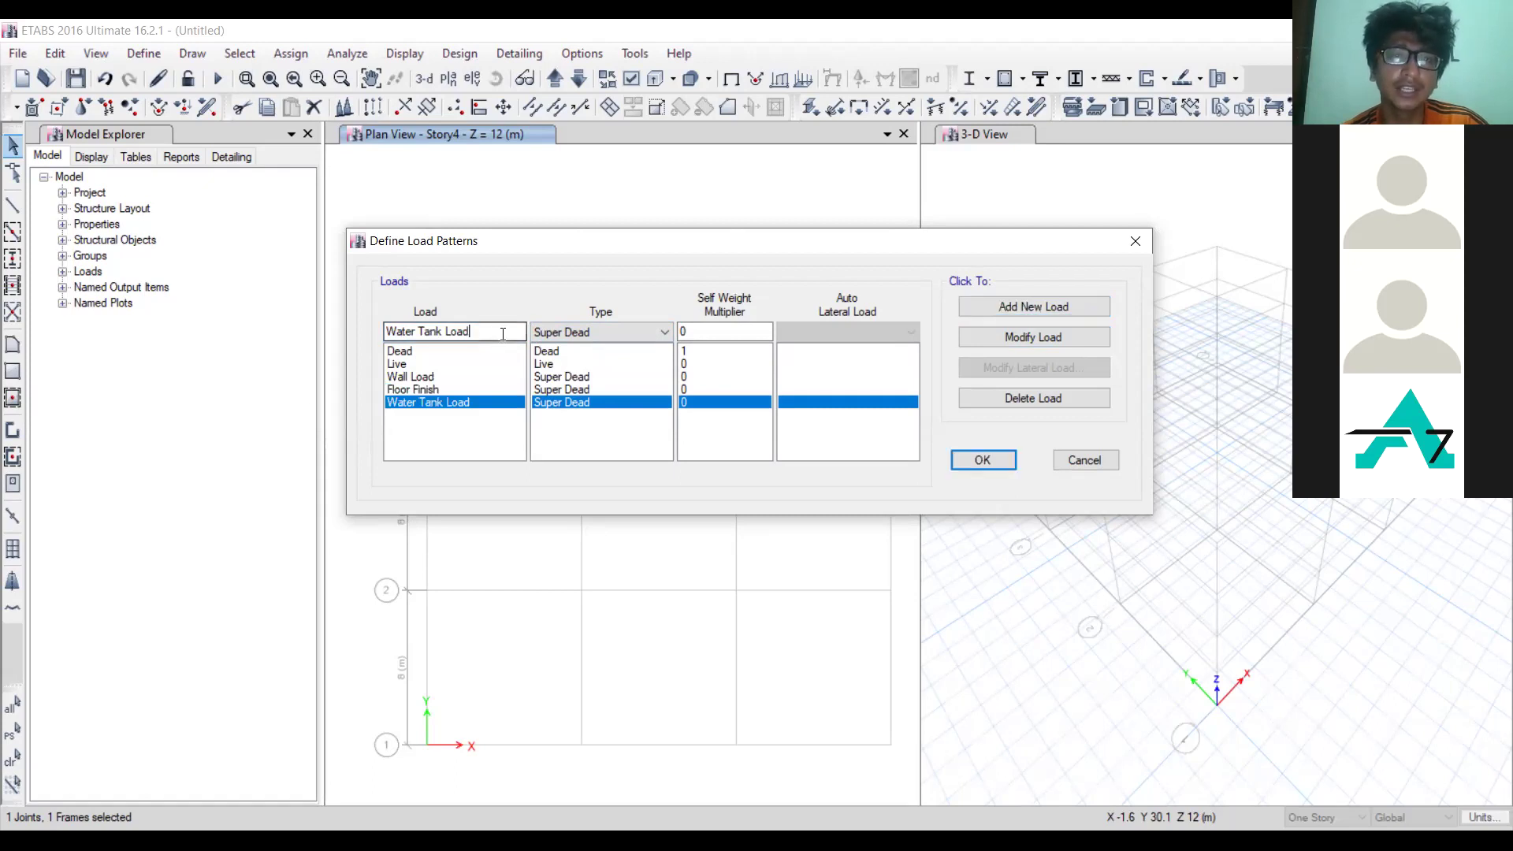
{"action": "key", "text": "BackSpace"}
{"action": "key", "text": "BackSpace"}
{"action": "key", "text": "BackSpace"}
{"action": "key", "text": "BackSpace"}
{"action": "key", "text": "BackSpace"}
{"action": "key", "text": "BackSpace"}
{"action": "key", "text": "BackSpace"}
{"action": "key", "text": "BackSpace"}
{"action": "key", "text": "BackSpace"}
{"action": "key", "text": "BackSpace"}
{"action": "key", "text": "BackSpace"}
{"action": "key", "text": "BackSpace"}
{"action": "key", "text": "BackSpace"}
{"action": "key", "text": "BackSpace"}
{"action": "key", "text": "BackSpace"}
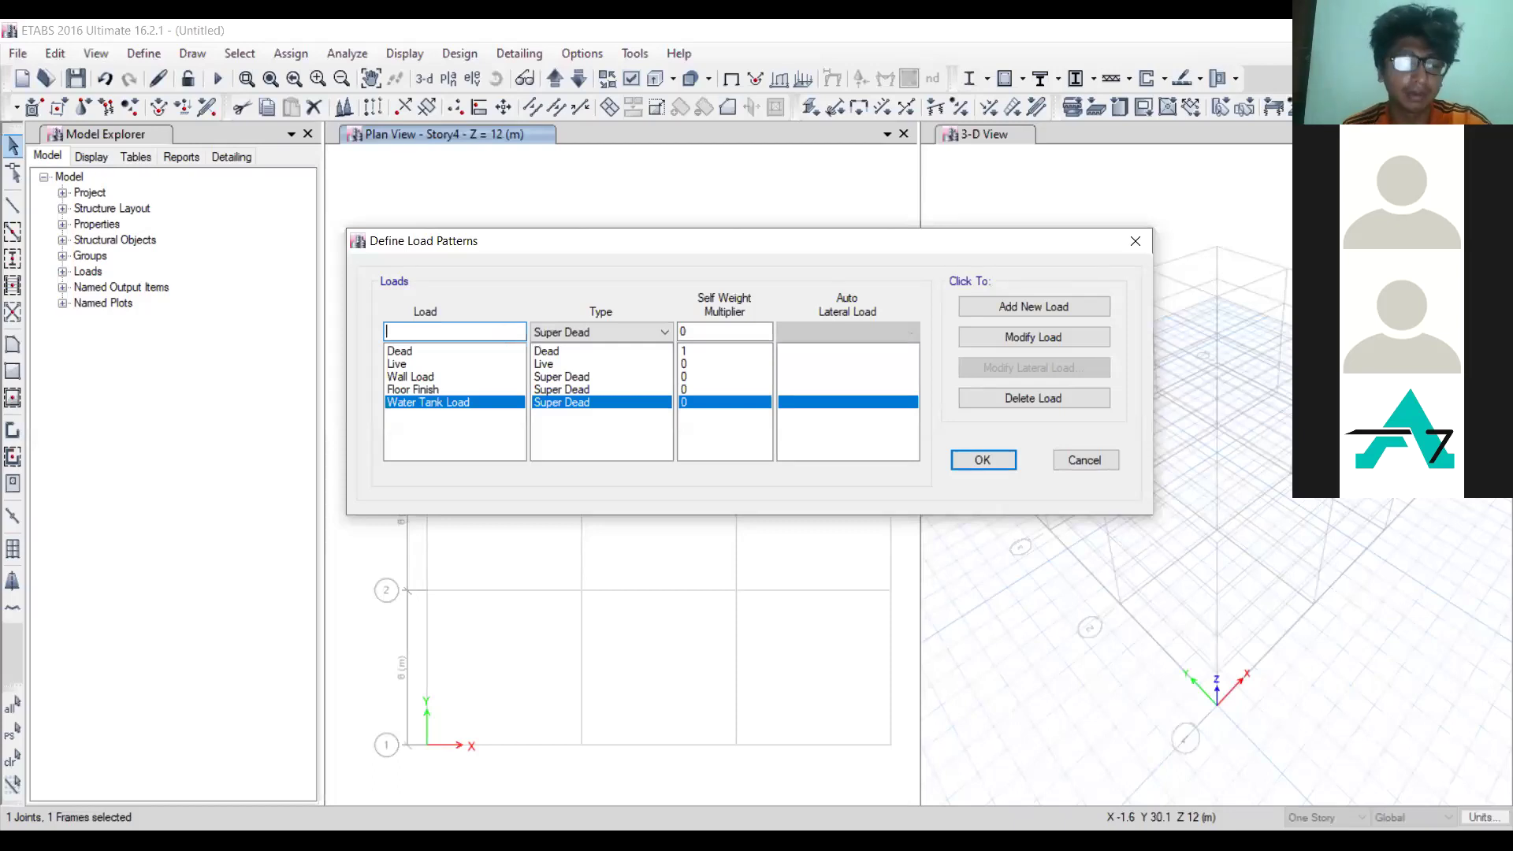
{"action": "type", "text": "Stair "}
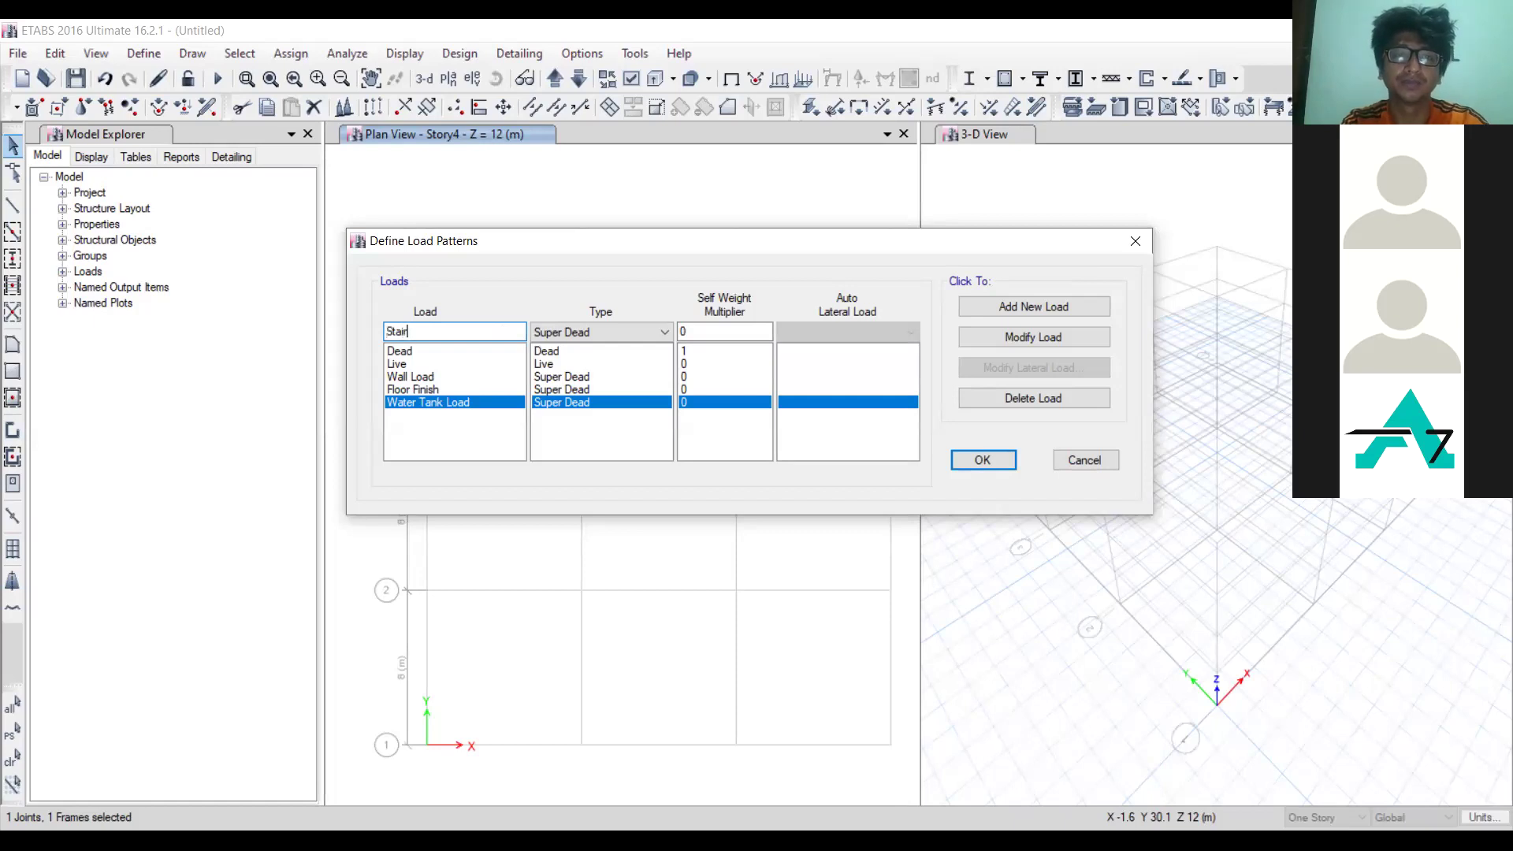
{"action": "type", "text": "case Load"}
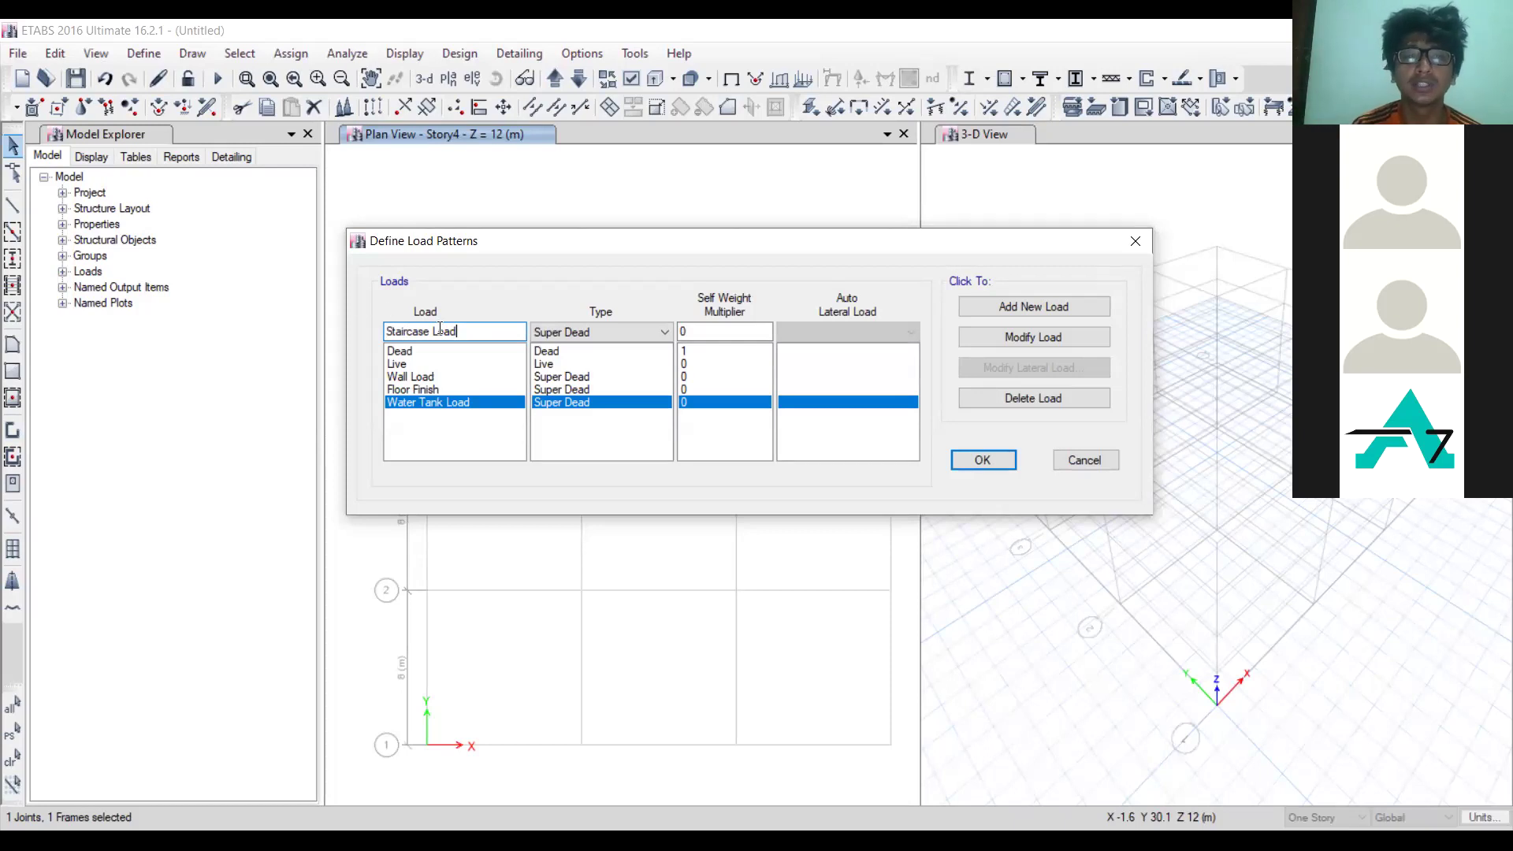
{"action": "left_click", "coordinate": [1040, 310]}
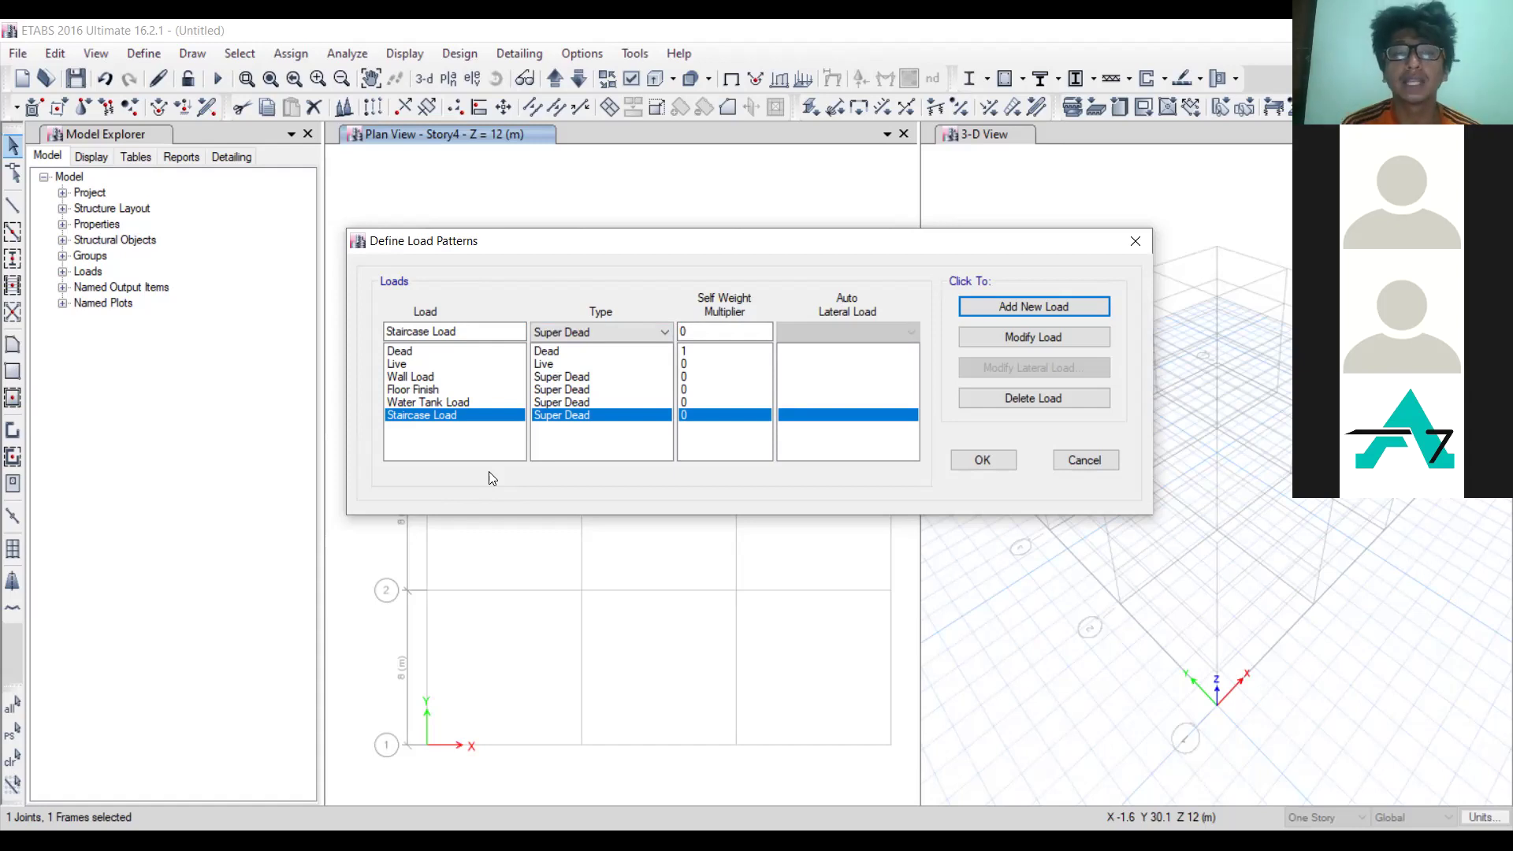
Step: Add a load pattern named ex with type Seismic, self weight multiplier 0 and auto lateral load IS1893 2002
{"action": "left_click", "coordinate": [467, 333]}
{"action": "key", "text": "BackSpace"}
{"action": "key", "text": "BackSpace"}
{"action": "key", "text": "BackSpace"}
{"action": "key", "text": "BackSpace"}
{"action": "key", "text": "BackSpace"}
{"action": "key", "text": "BackSpace"}
{"action": "key", "text": "BackSpace"}
{"action": "key", "text": "BackSpace"}
{"action": "key", "text": "BackSpace"}
{"action": "key", "text": "BackSpace"}
{"action": "key", "text": "BackSpace"}
{"action": "key", "text": "BackSpace"}
{"action": "key", "text": "BackSpace"}
{"action": "key", "text": "BackSpace"}
{"action": "type", "text": "ex"}
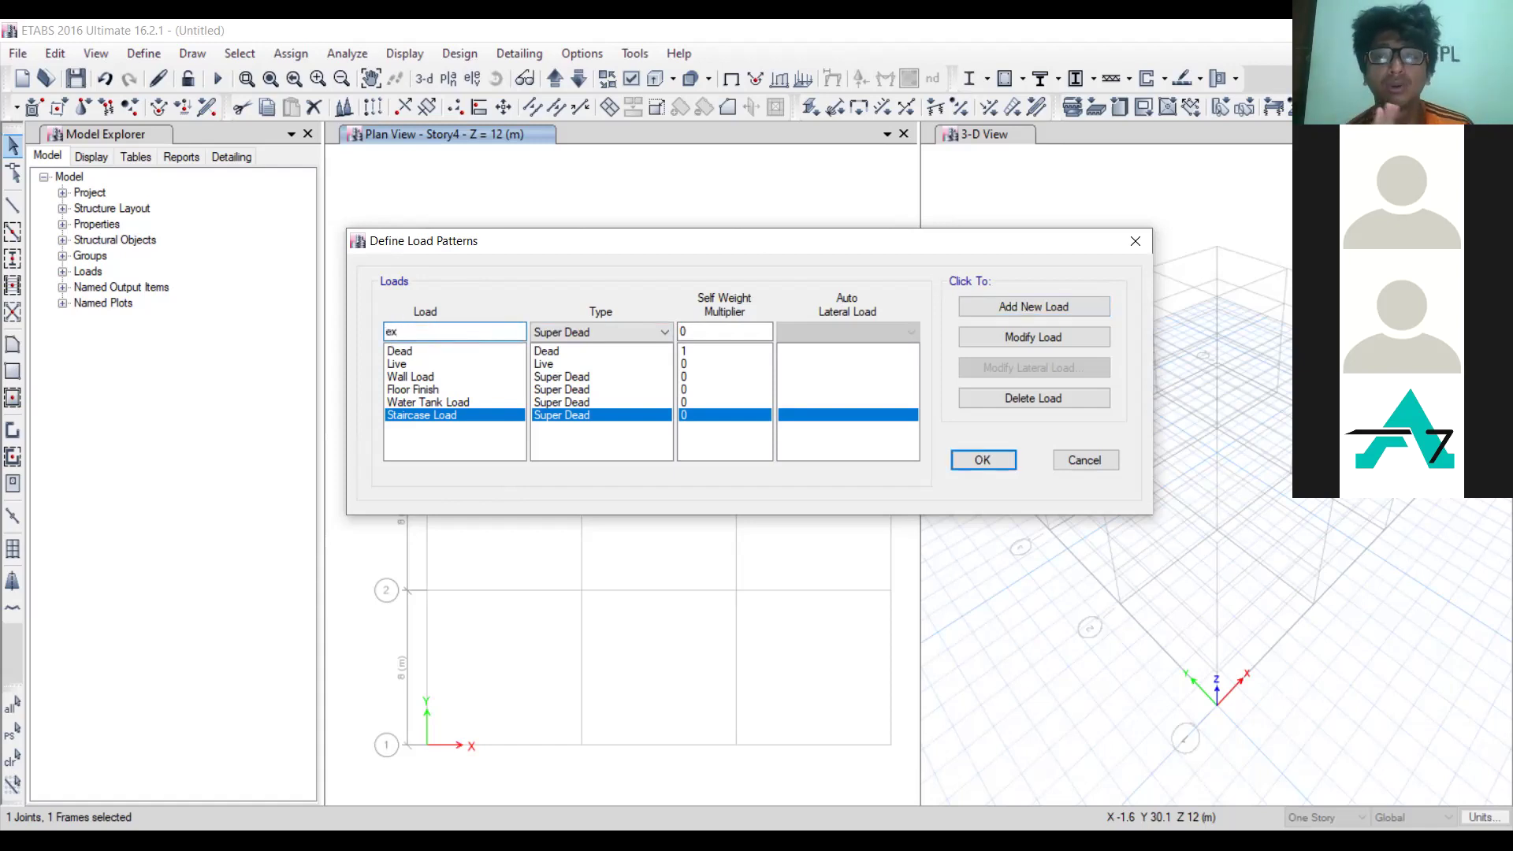
{"action": "key", "text": "BackSpace"}
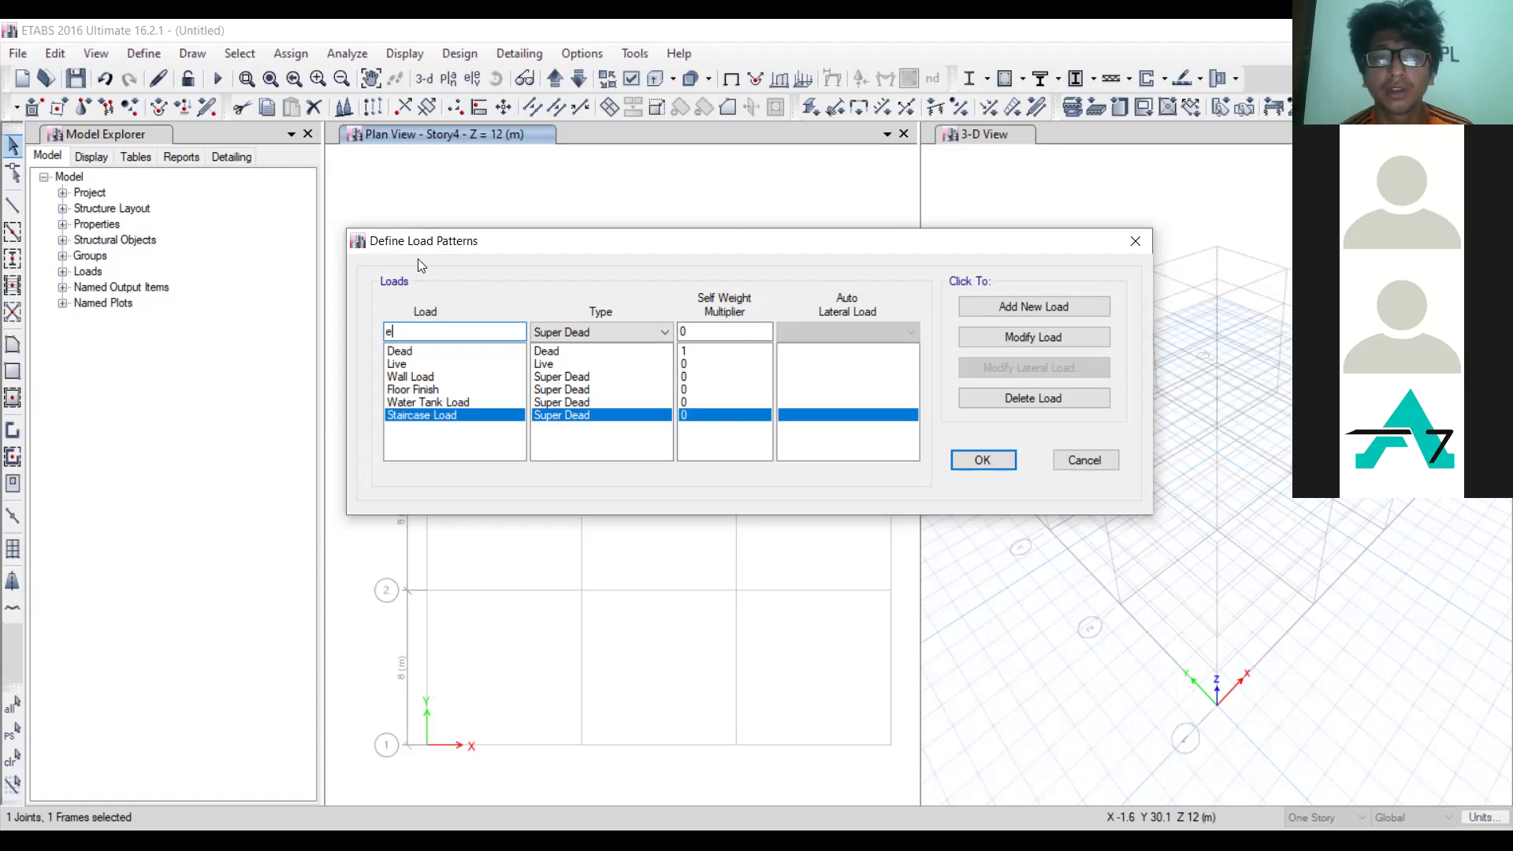
{"action": "type", "text": "x"}
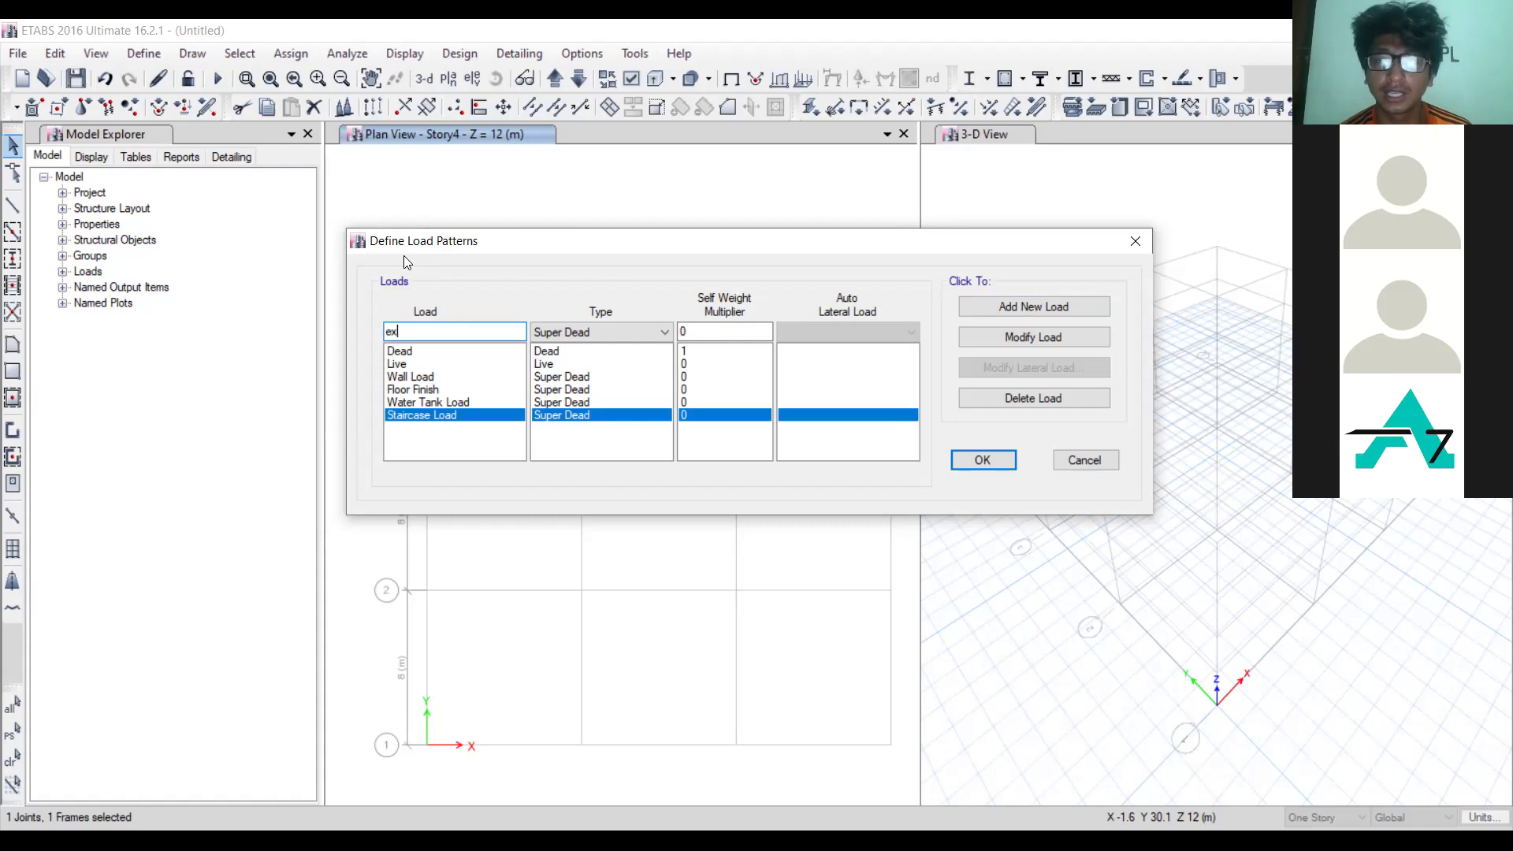
{"action": "left_click", "coordinate": [643, 335]}
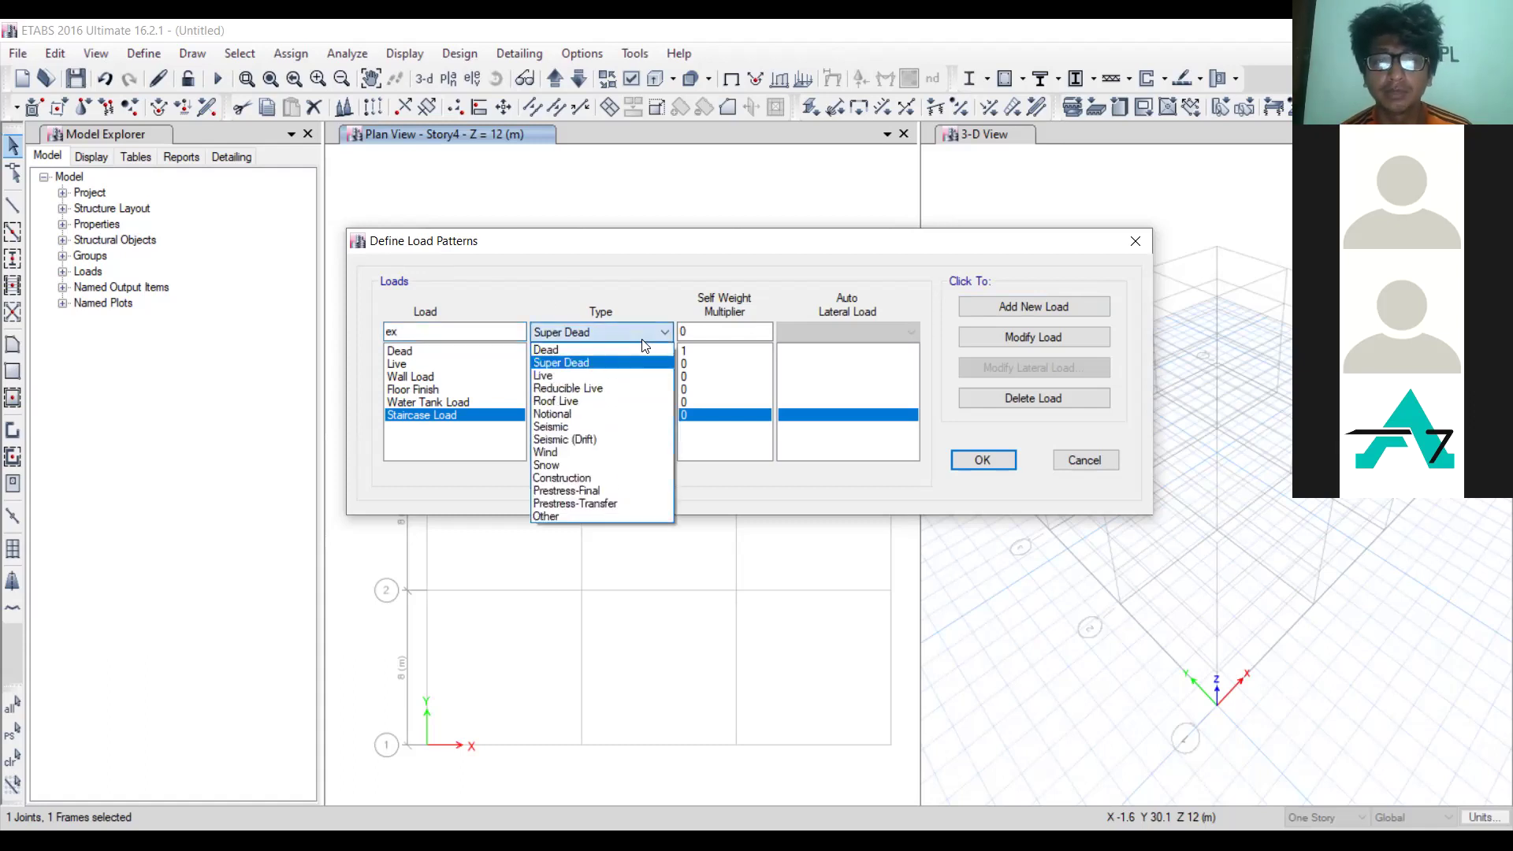
{"action": "left_click", "coordinate": [580, 426]}
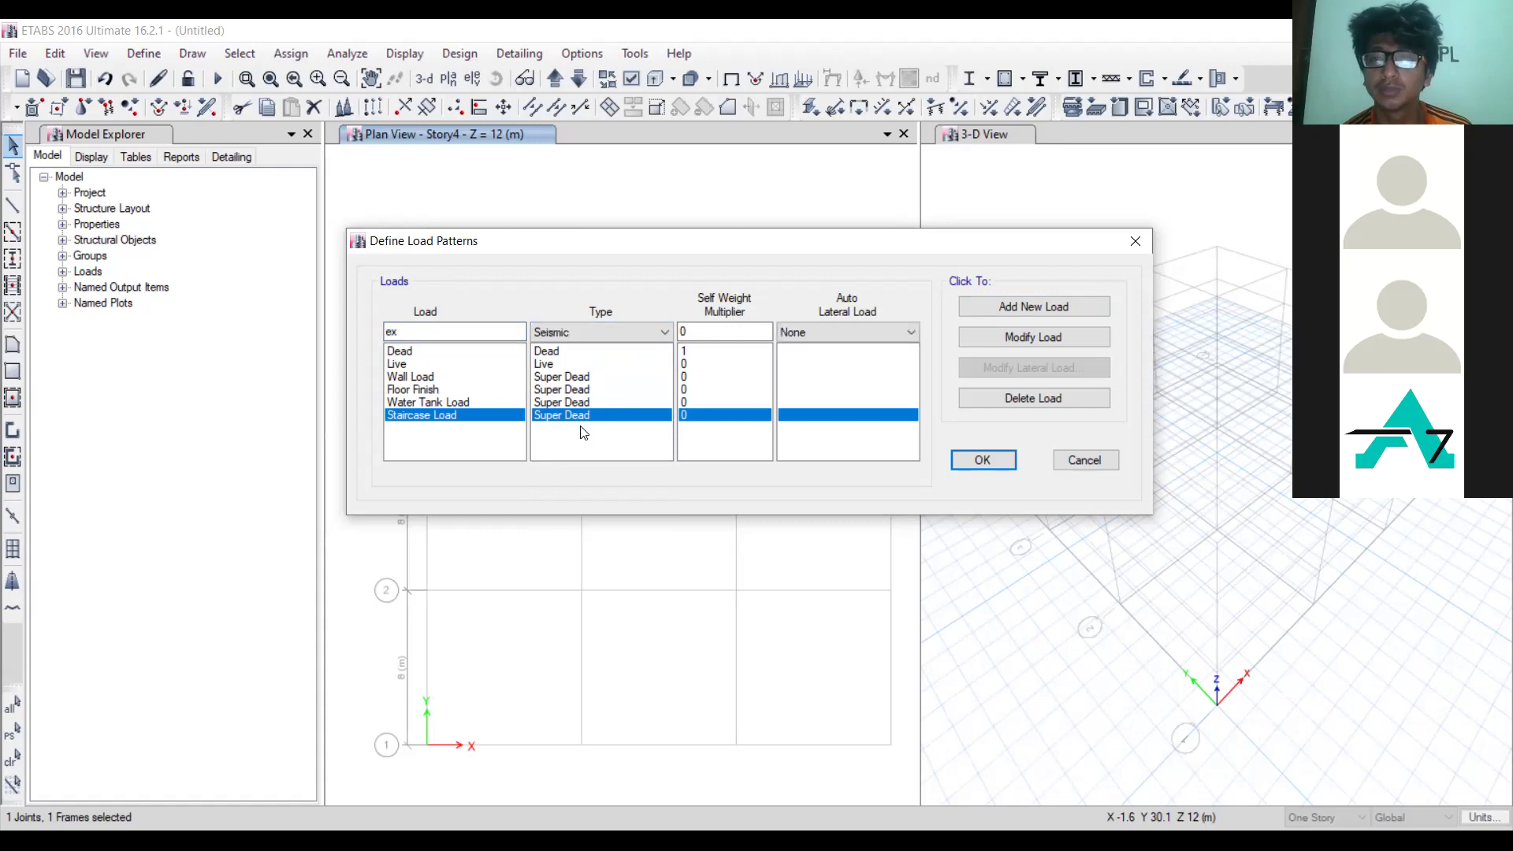
{"action": "left_click", "coordinate": [840, 334]}
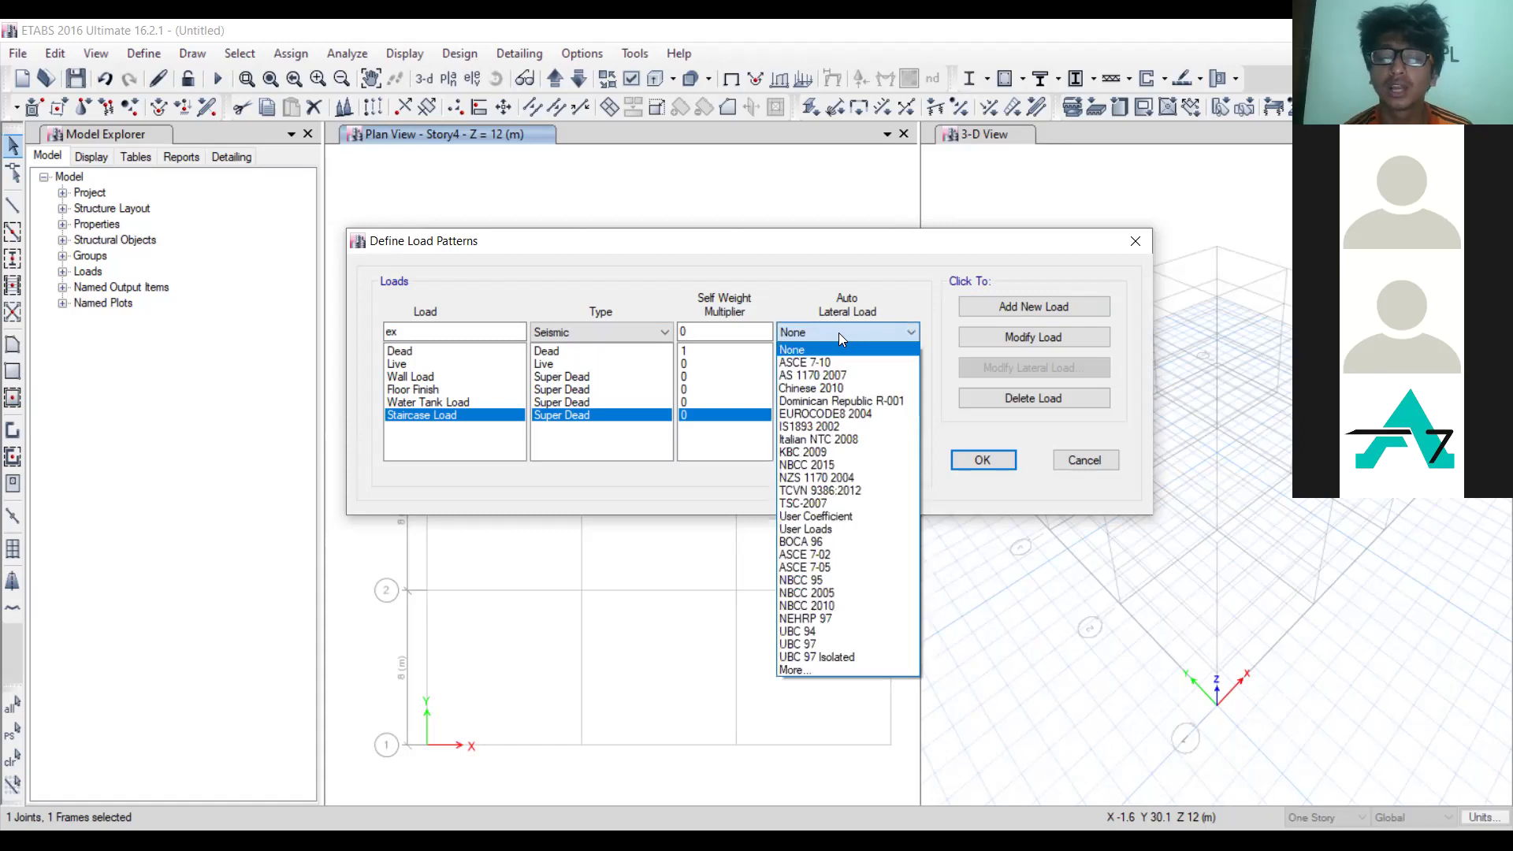
{"action": "key", "text": "i"}
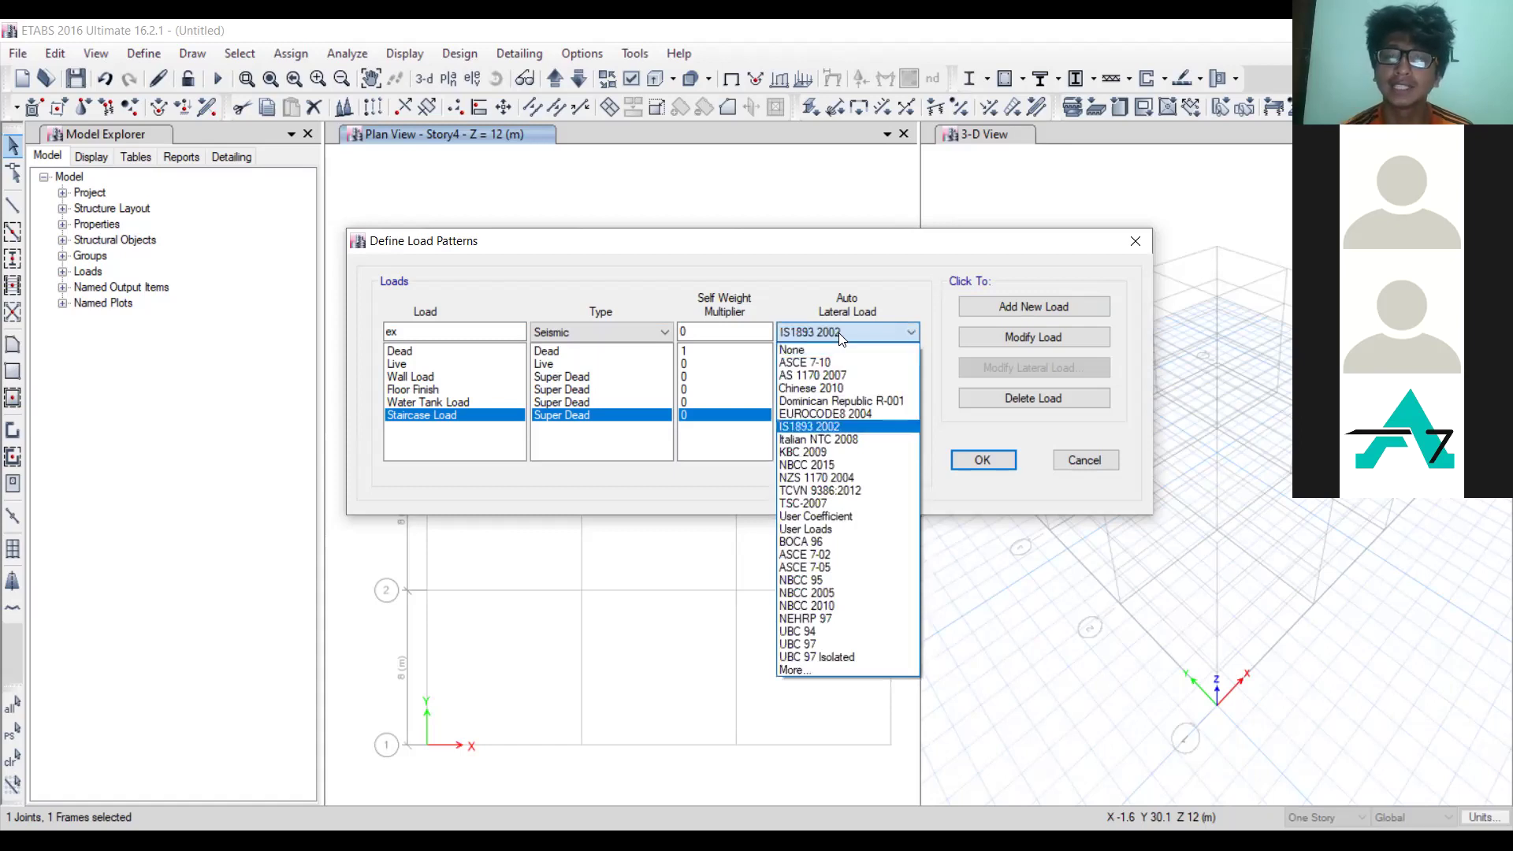
{"action": "left_click", "coordinate": [824, 427]}
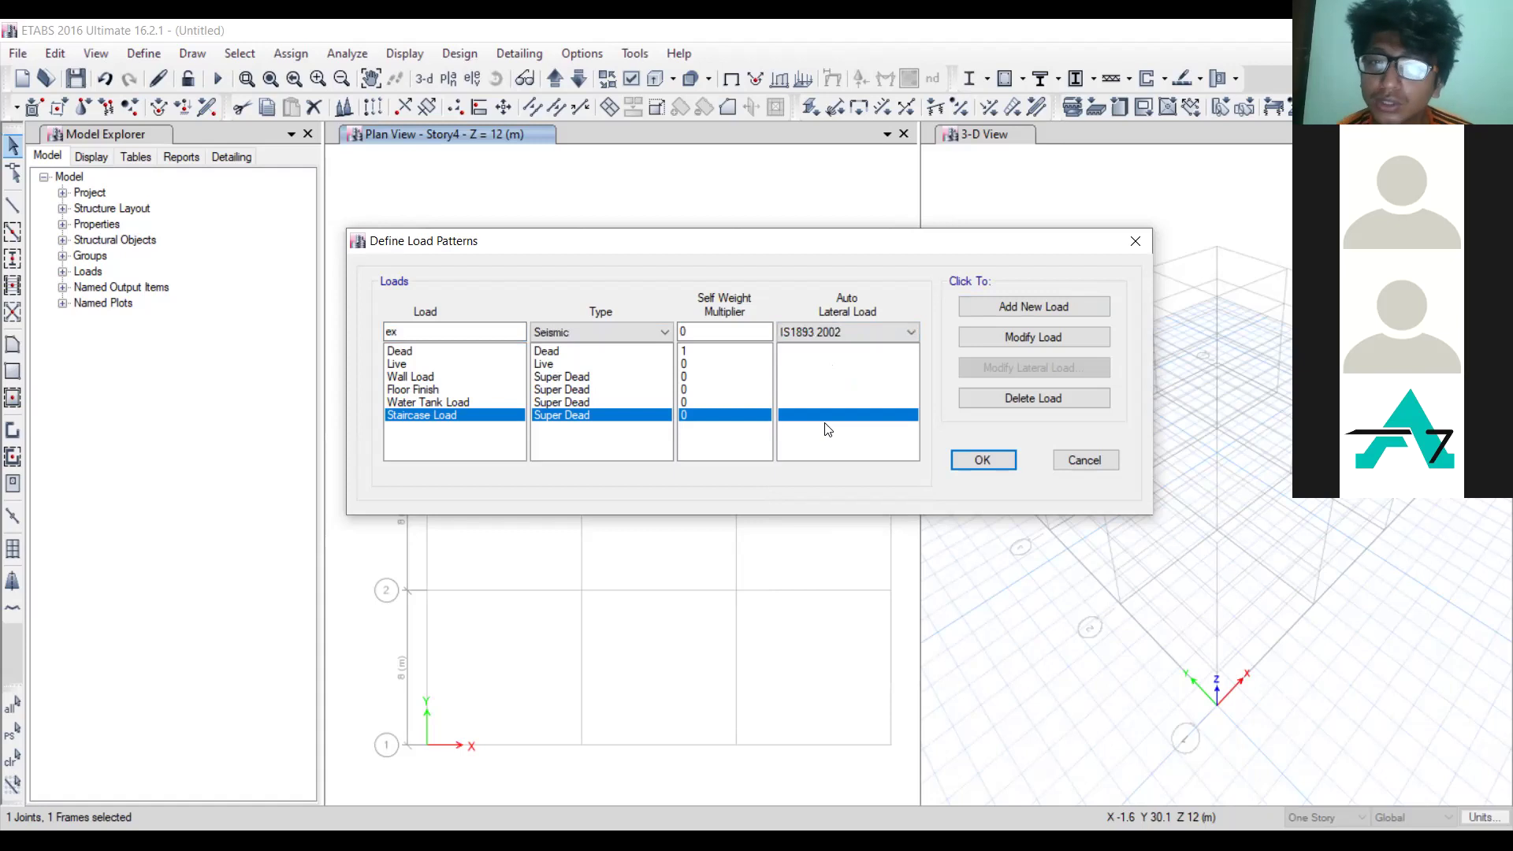
{"action": "left_click", "coordinate": [1001, 315]}
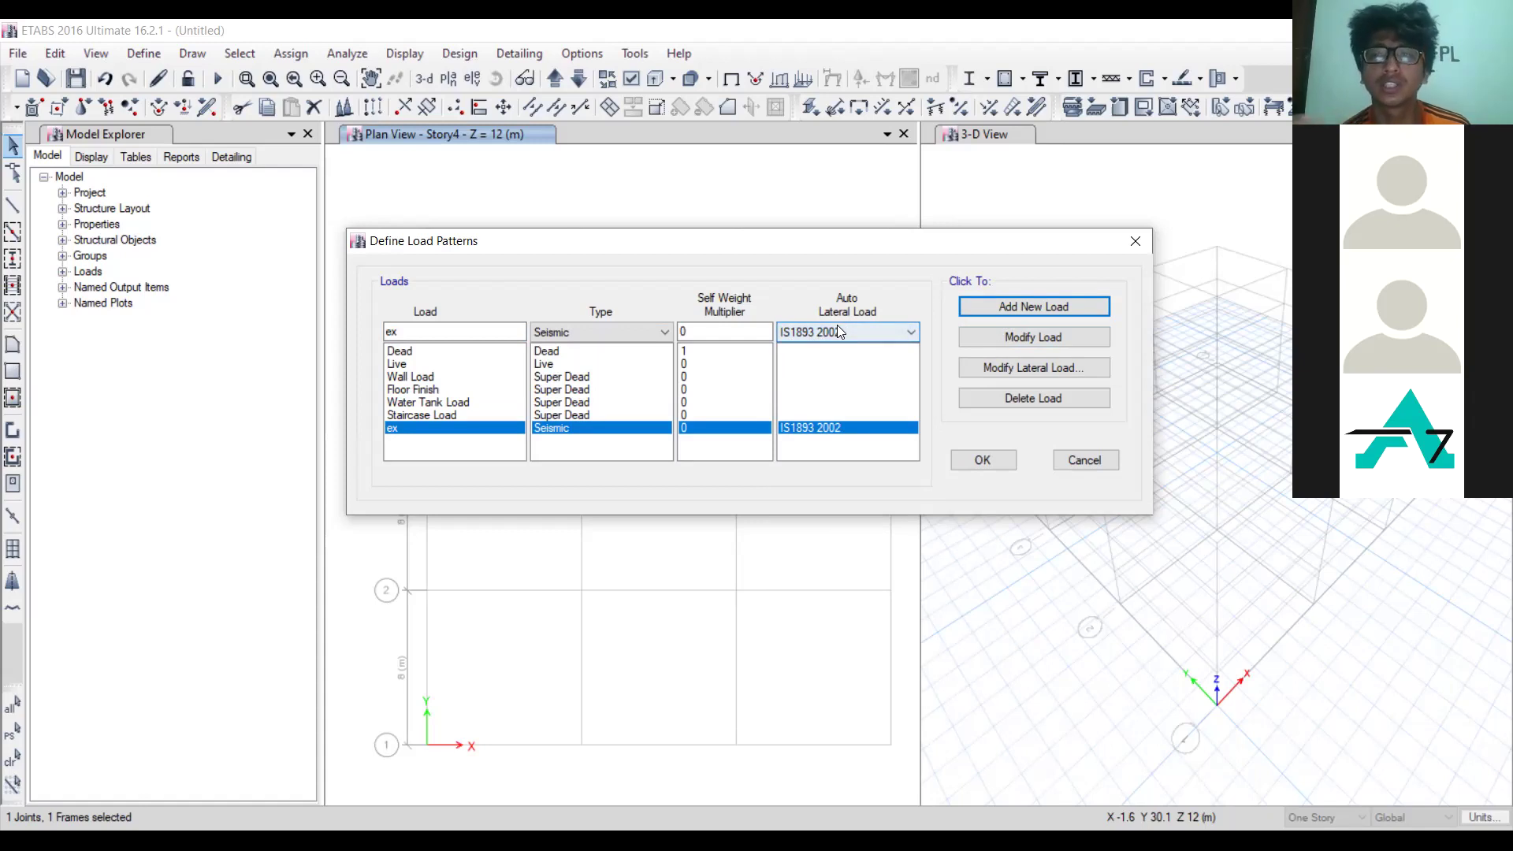
Step: Add a second Seismic load pattern named ey with auto lateral load IS1893 2002
{"action": "left_click", "coordinate": [454, 328]}
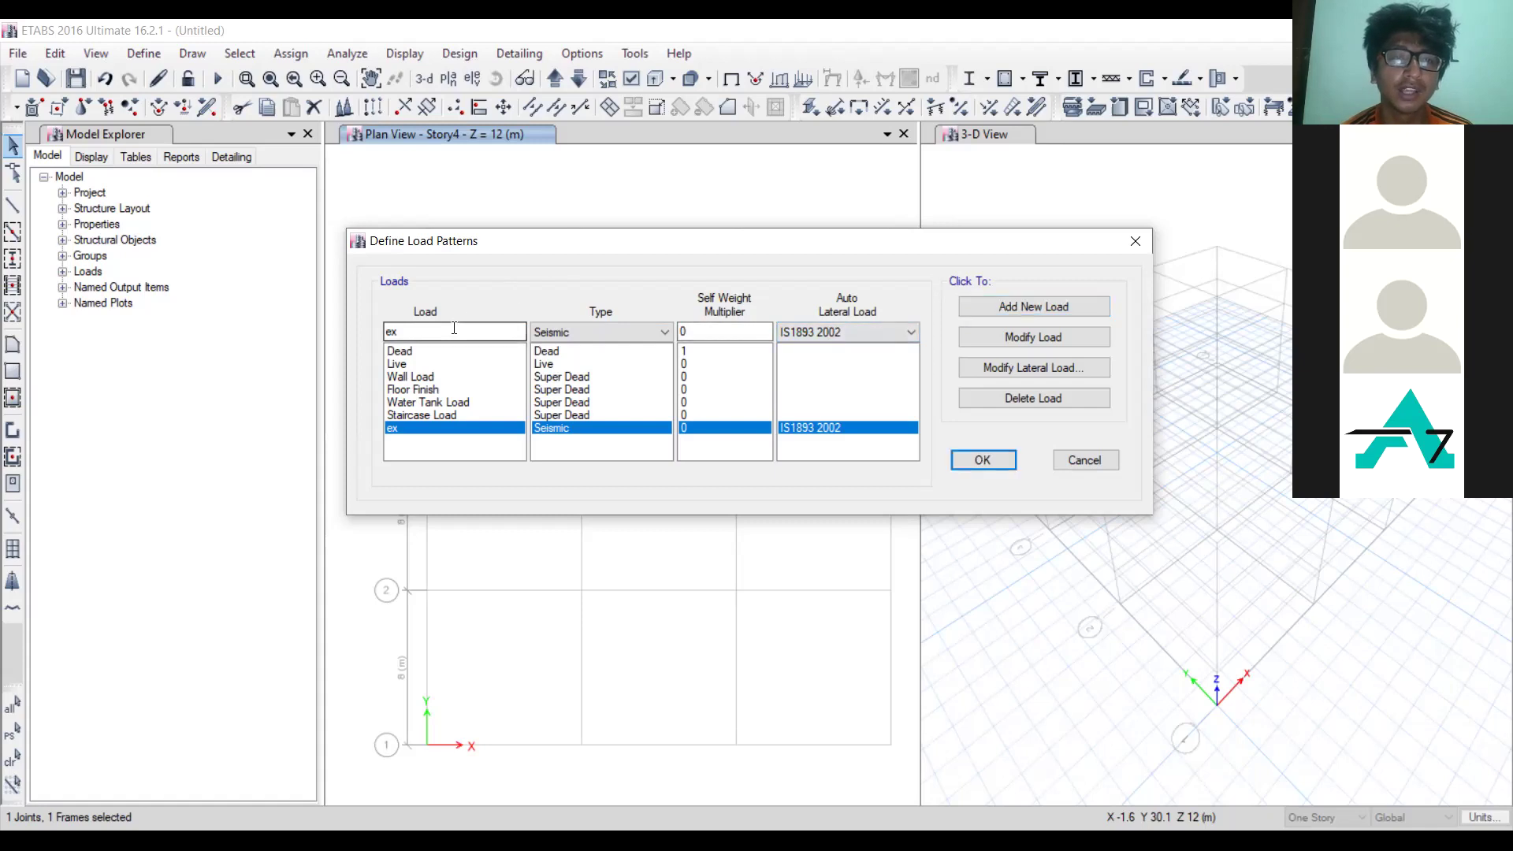
{"action": "key", "text": "BackSpace"}
{"action": "type", "text": "y"}
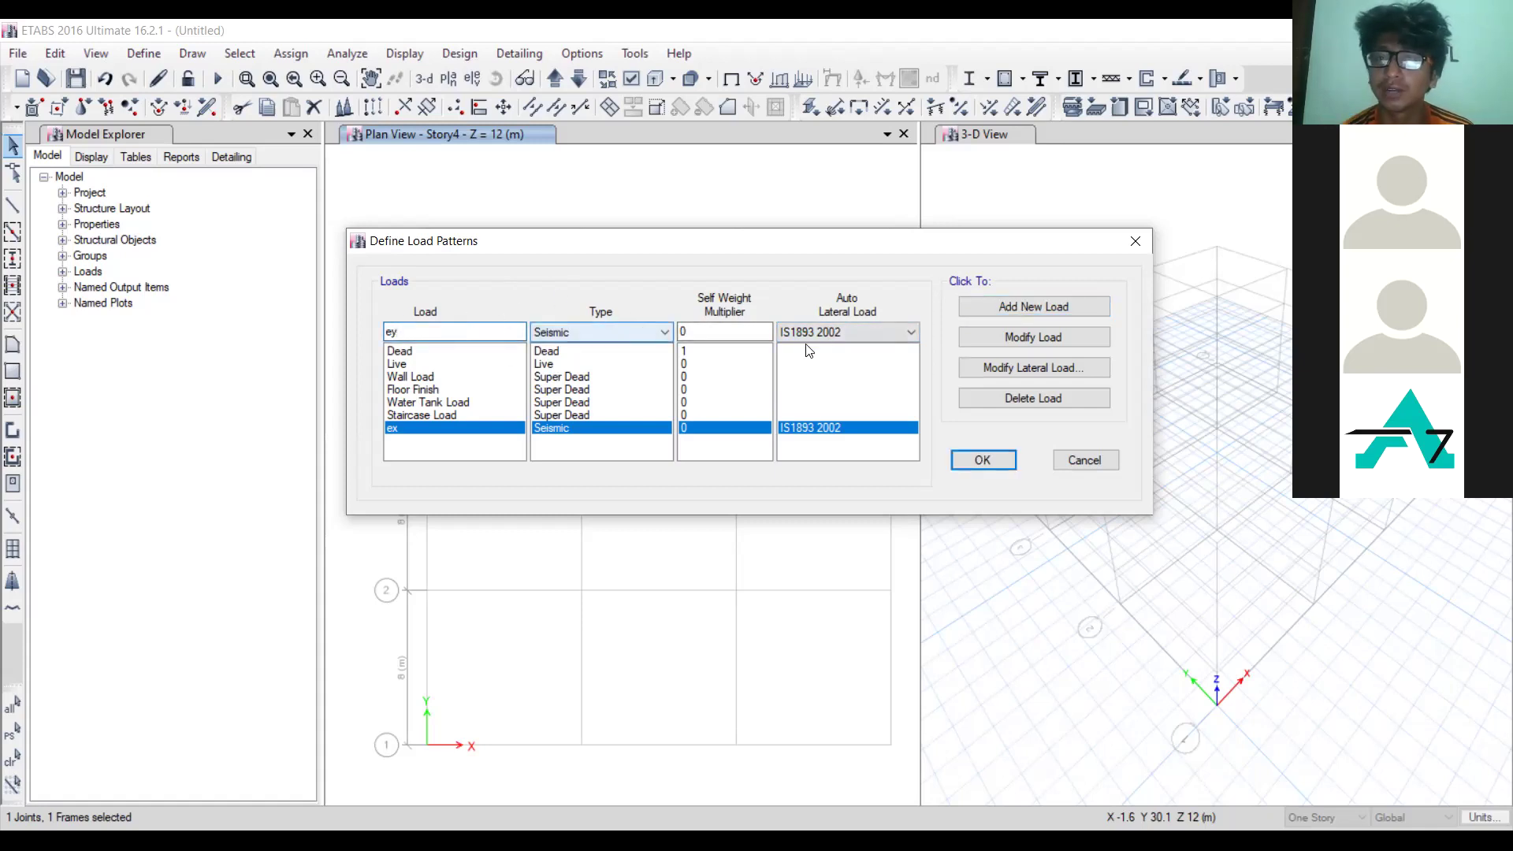
{"action": "left_click", "coordinate": [1003, 307]}
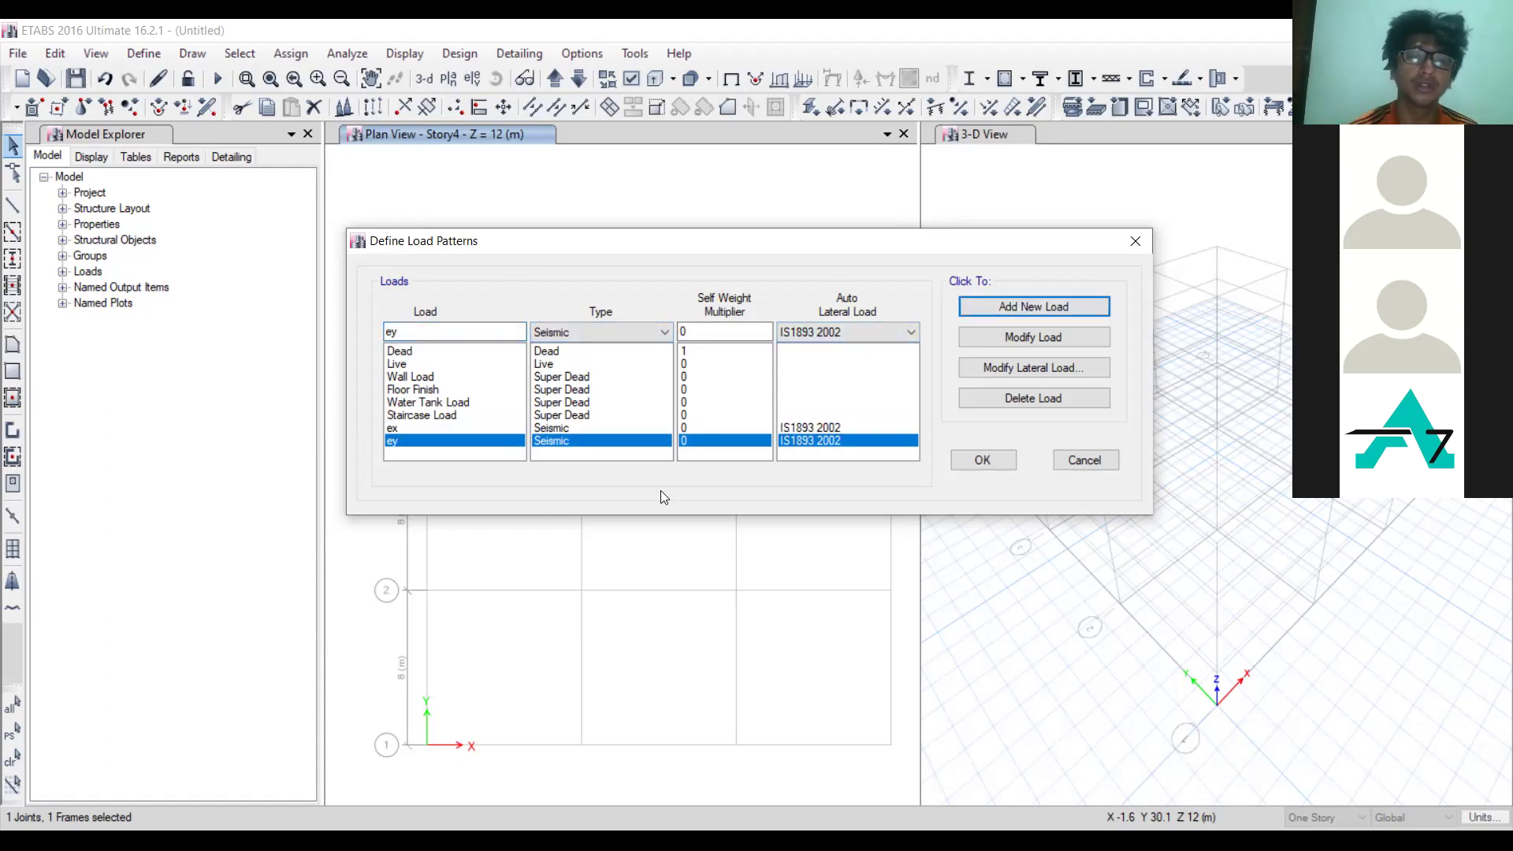
Step: Open the lateral load settings of the ex pattern and disable Y Dir, Y Dir + Eccentricity and Y Dir - Eccentricity
{"action": "left_click", "coordinate": [560, 427]}
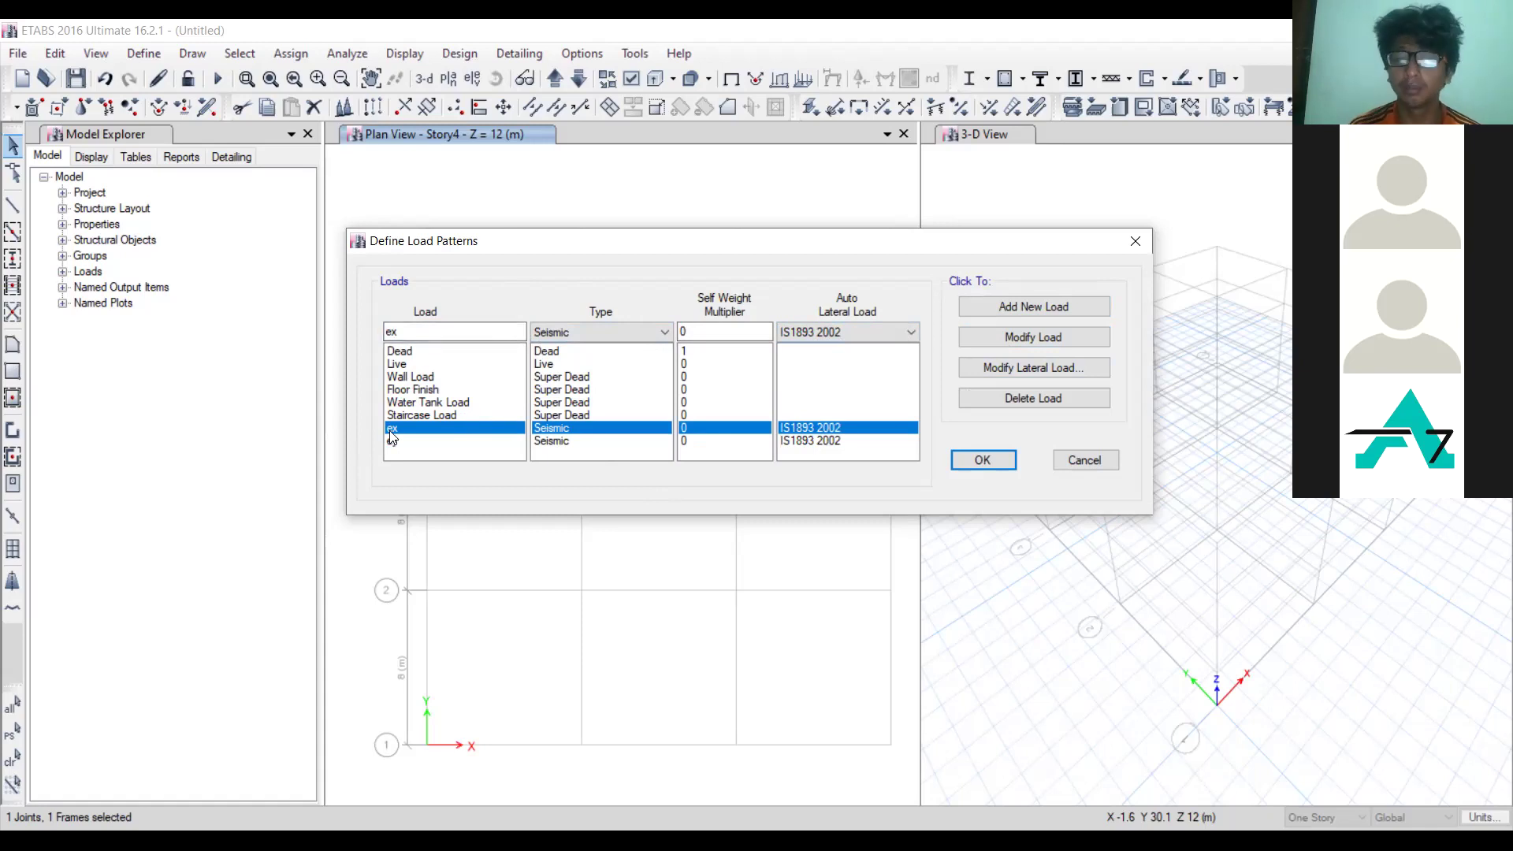
{"action": "left_click", "coordinate": [1050, 368]}
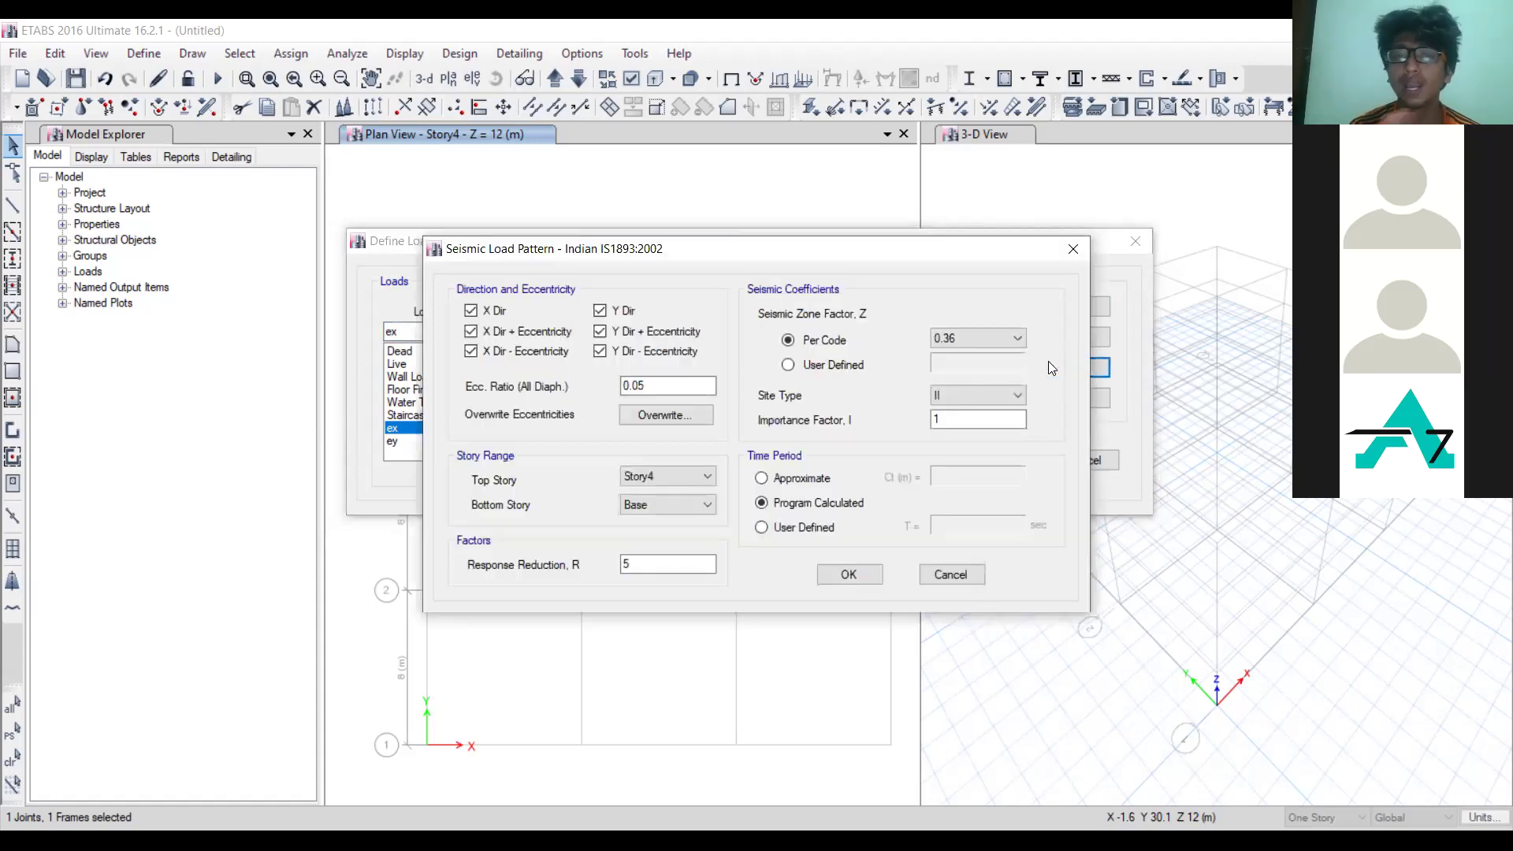
{"action": "left_click", "coordinate": [600, 312]}
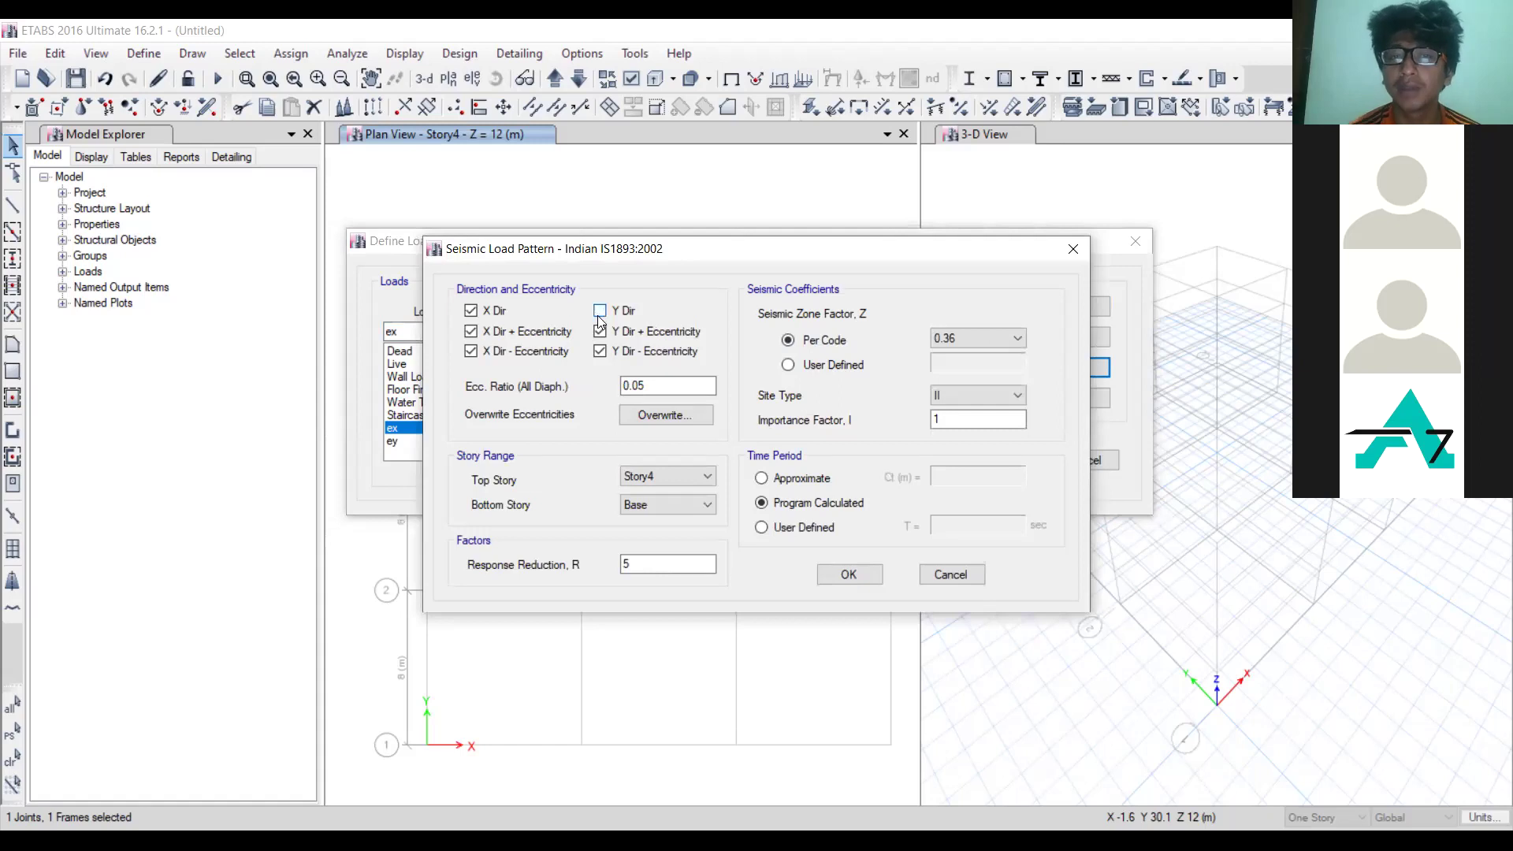
{"action": "left_click", "coordinate": [601, 332]}
{"action": "left_click", "coordinate": [602, 352]}
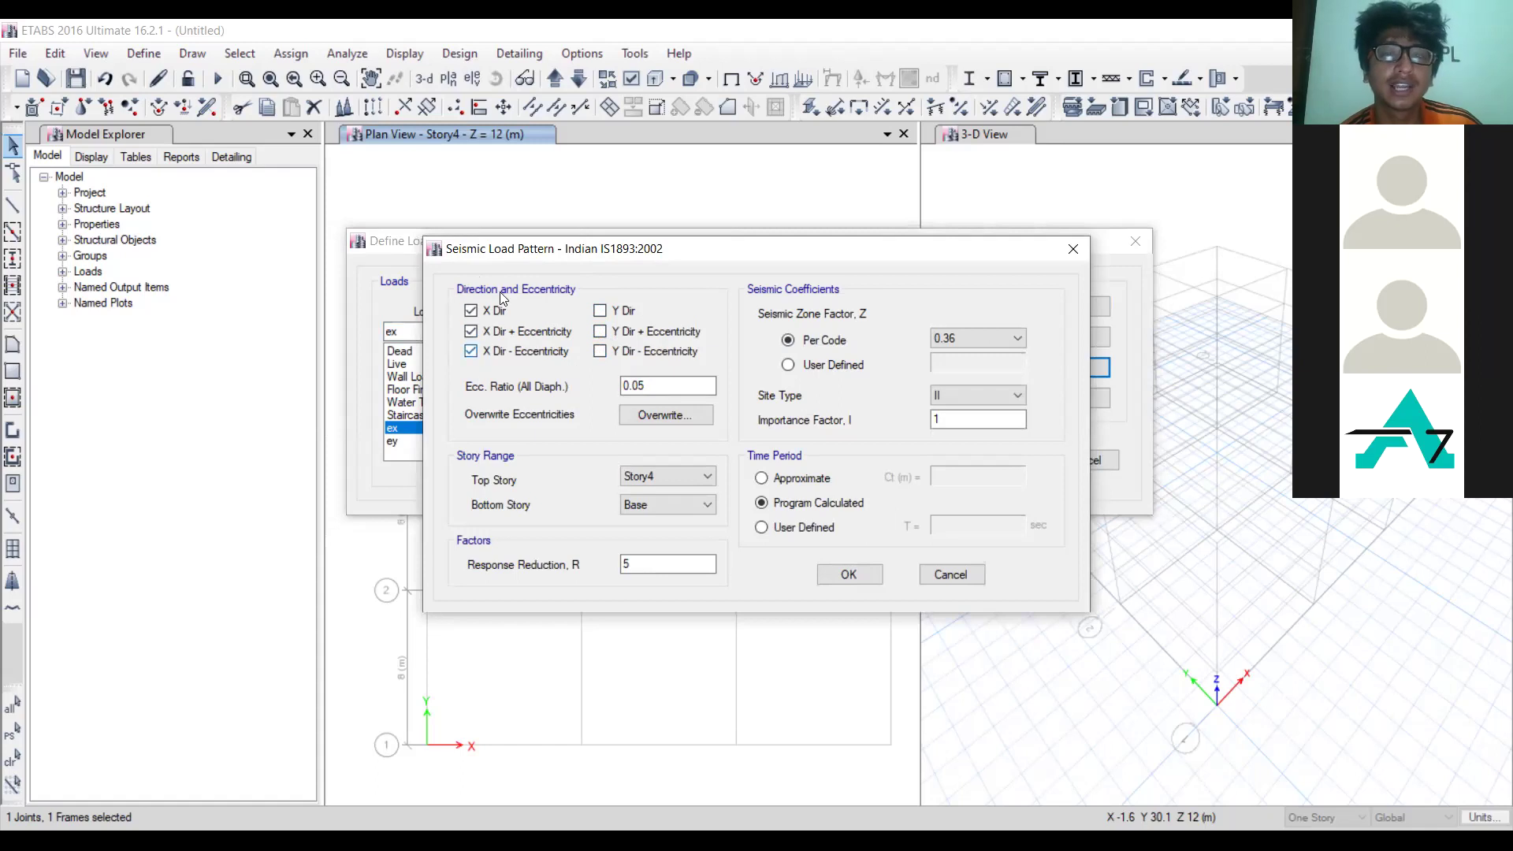
Step: Disable X Dir and X Dir - Eccentricity for the ex pattern, keeping only X Dir + Eccentricity enabled
{"action": "left_click", "coordinate": [471, 351]}
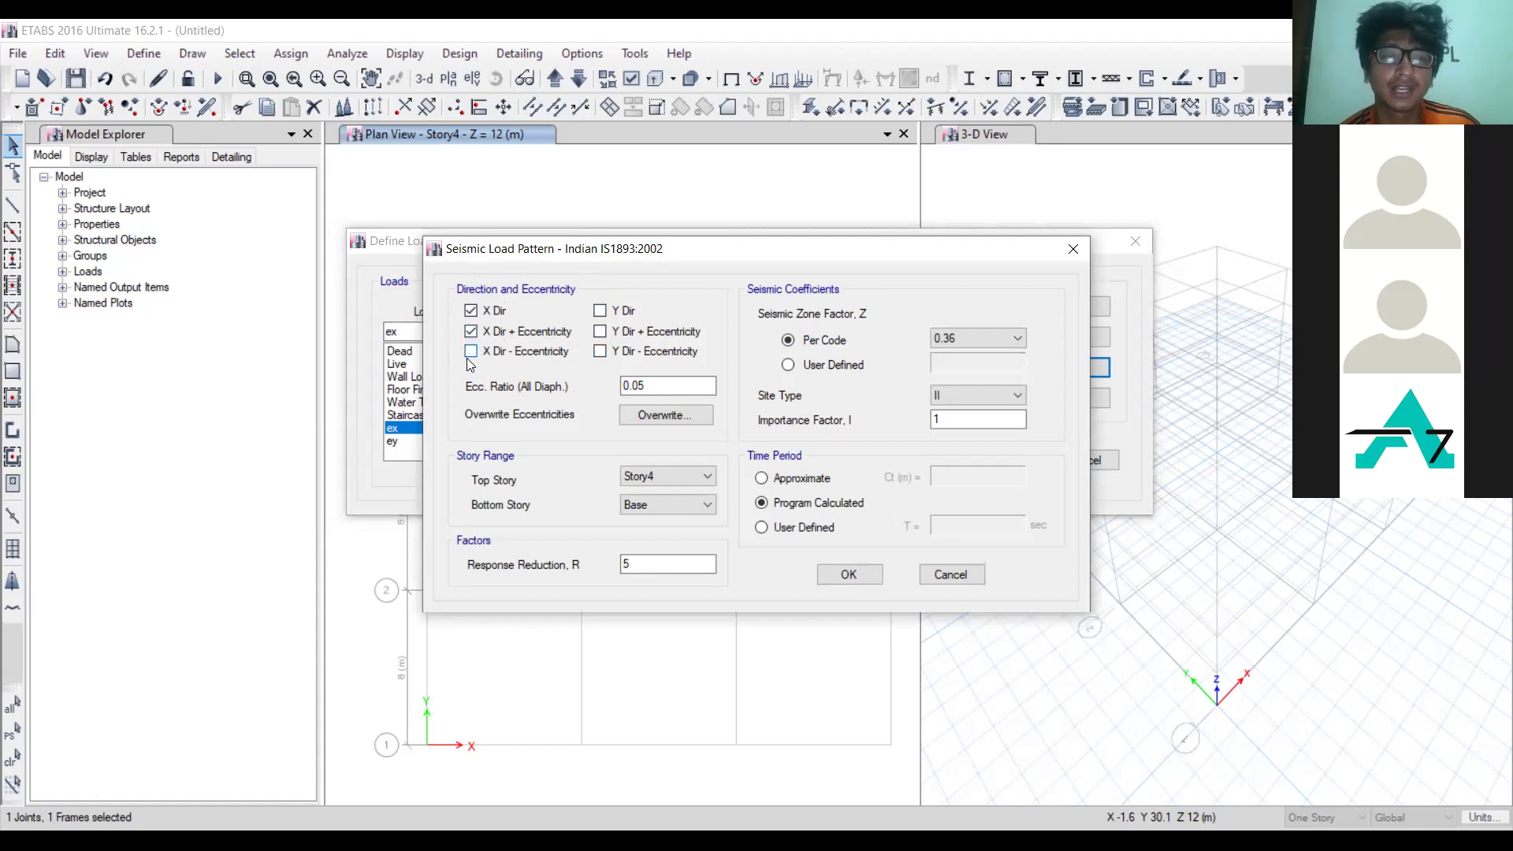
{"action": "left_click", "coordinate": [472, 311]}
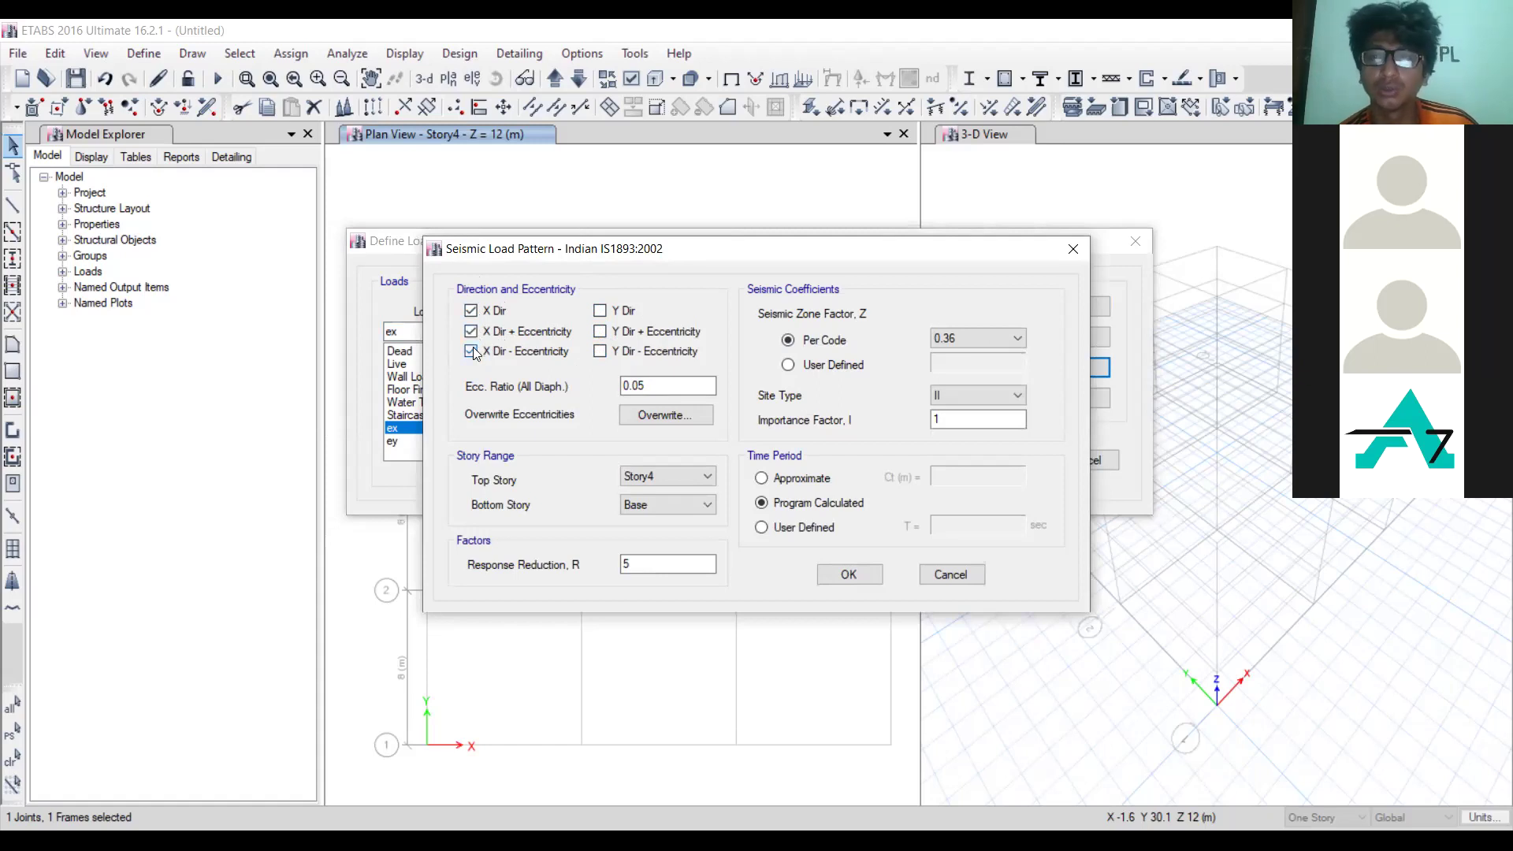
{"action": "left_click", "coordinate": [470, 332]}
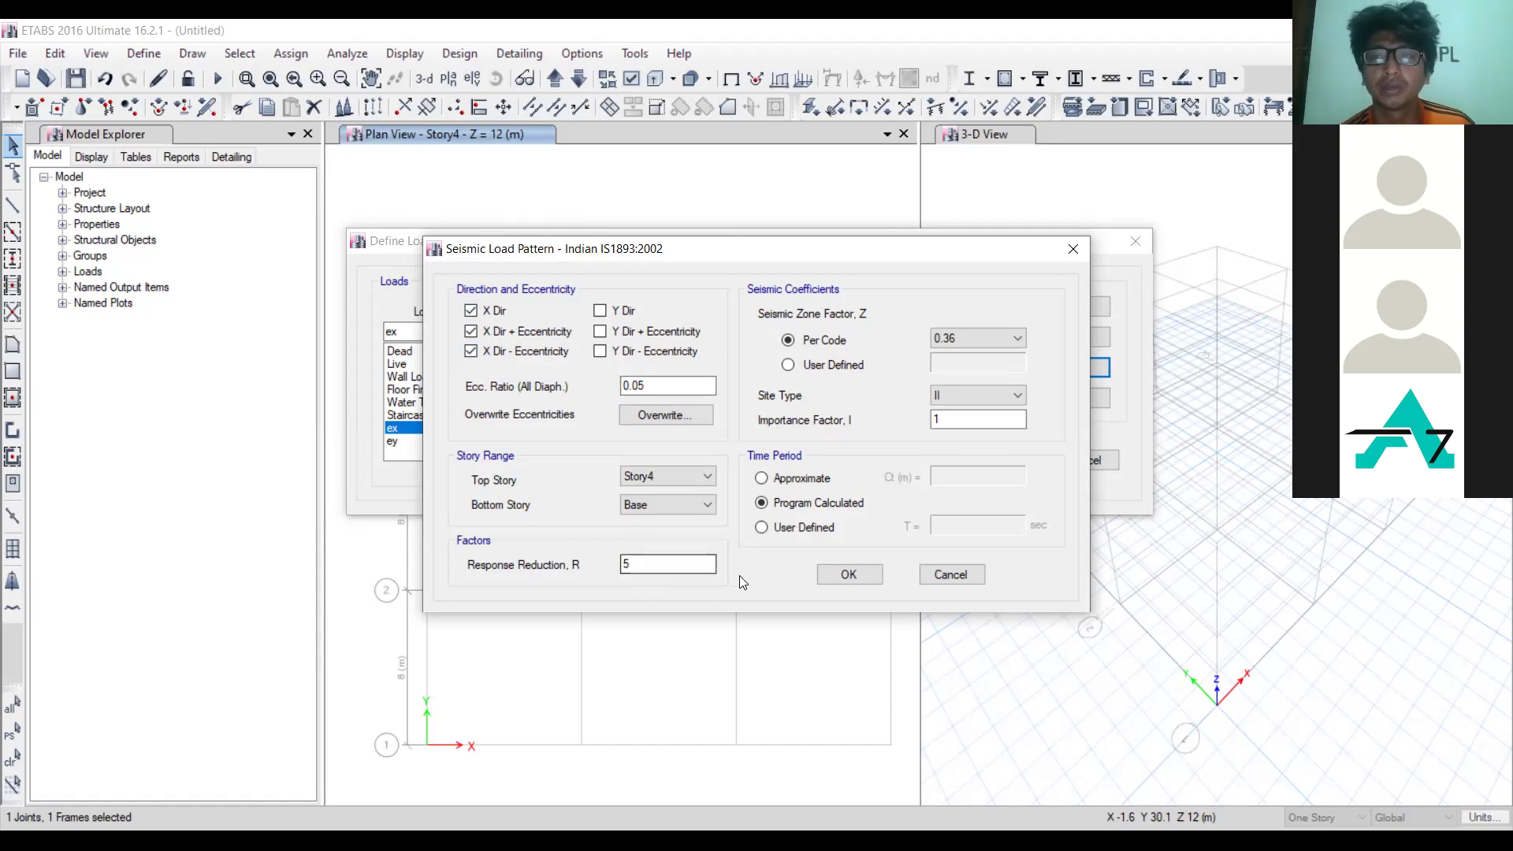
{"action": "left_click", "coordinate": [472, 313]}
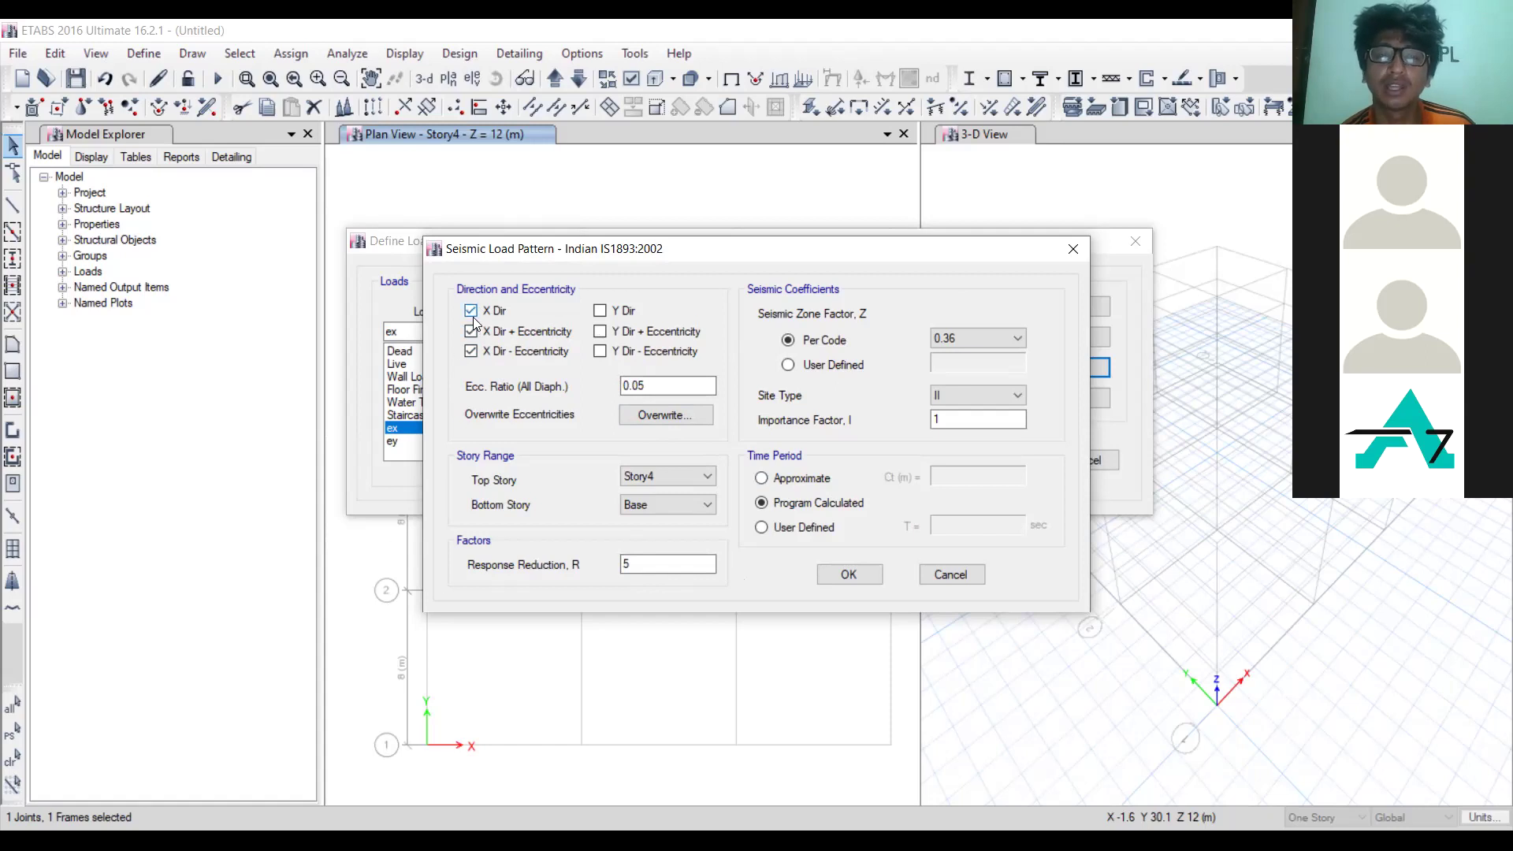
{"action": "left_click", "coordinate": [471, 352]}
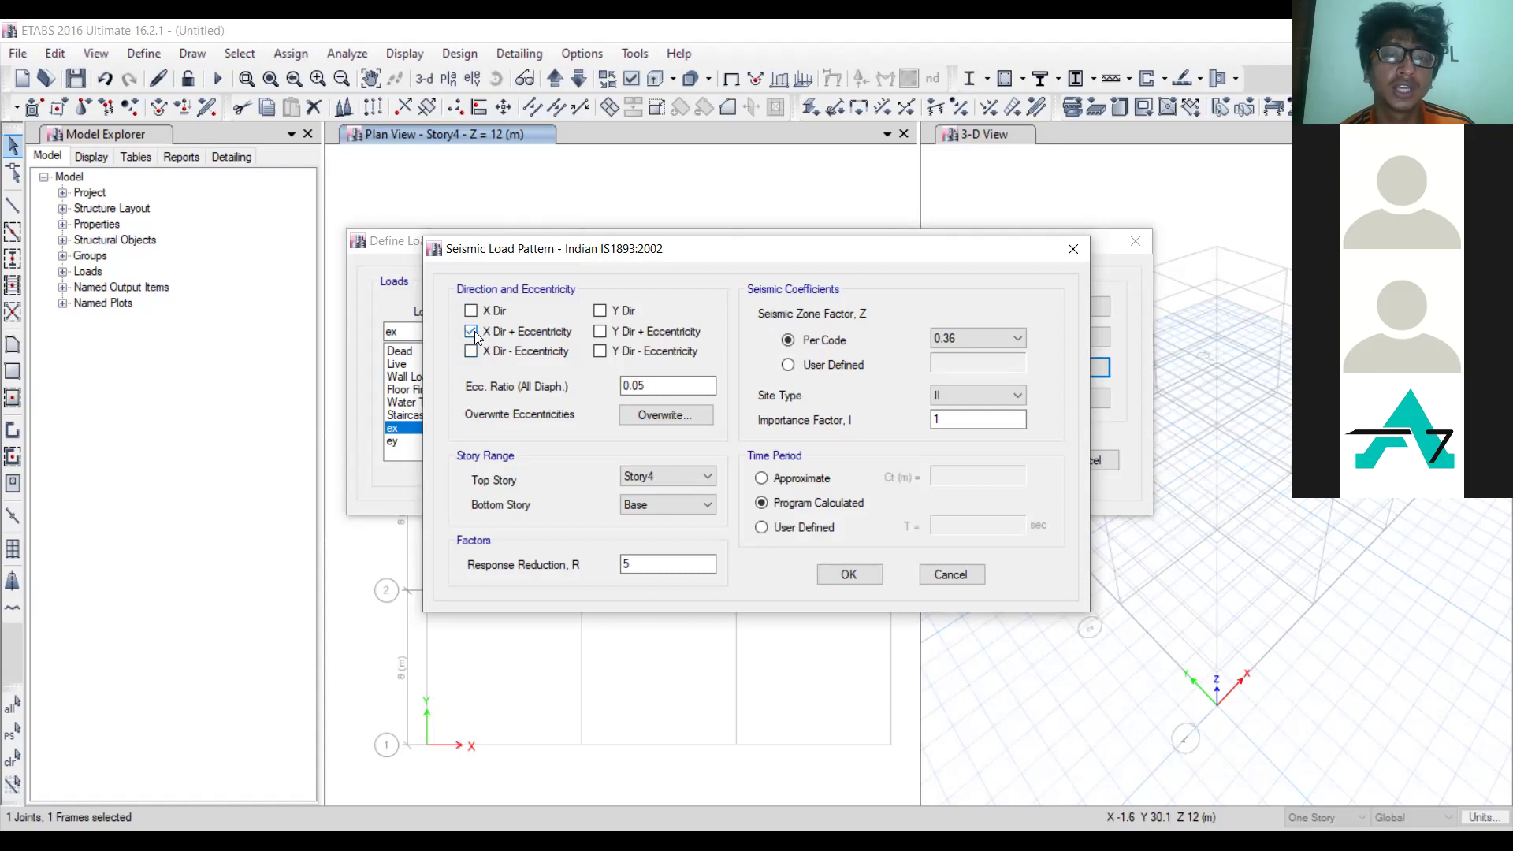
{"action": "left_click", "coordinate": [533, 334]}
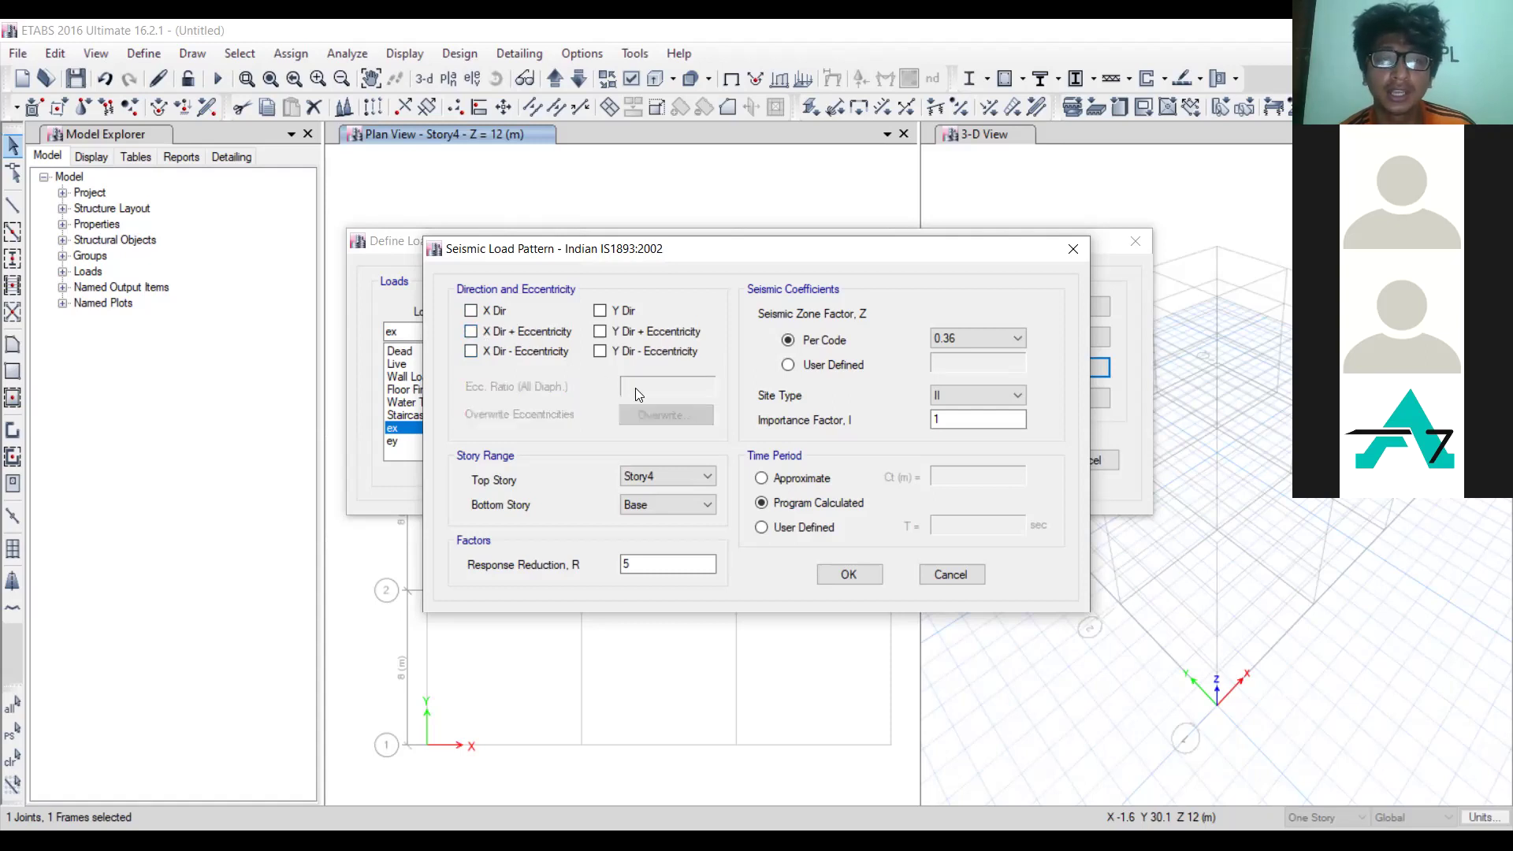
{"action": "left_click", "coordinate": [517, 334]}
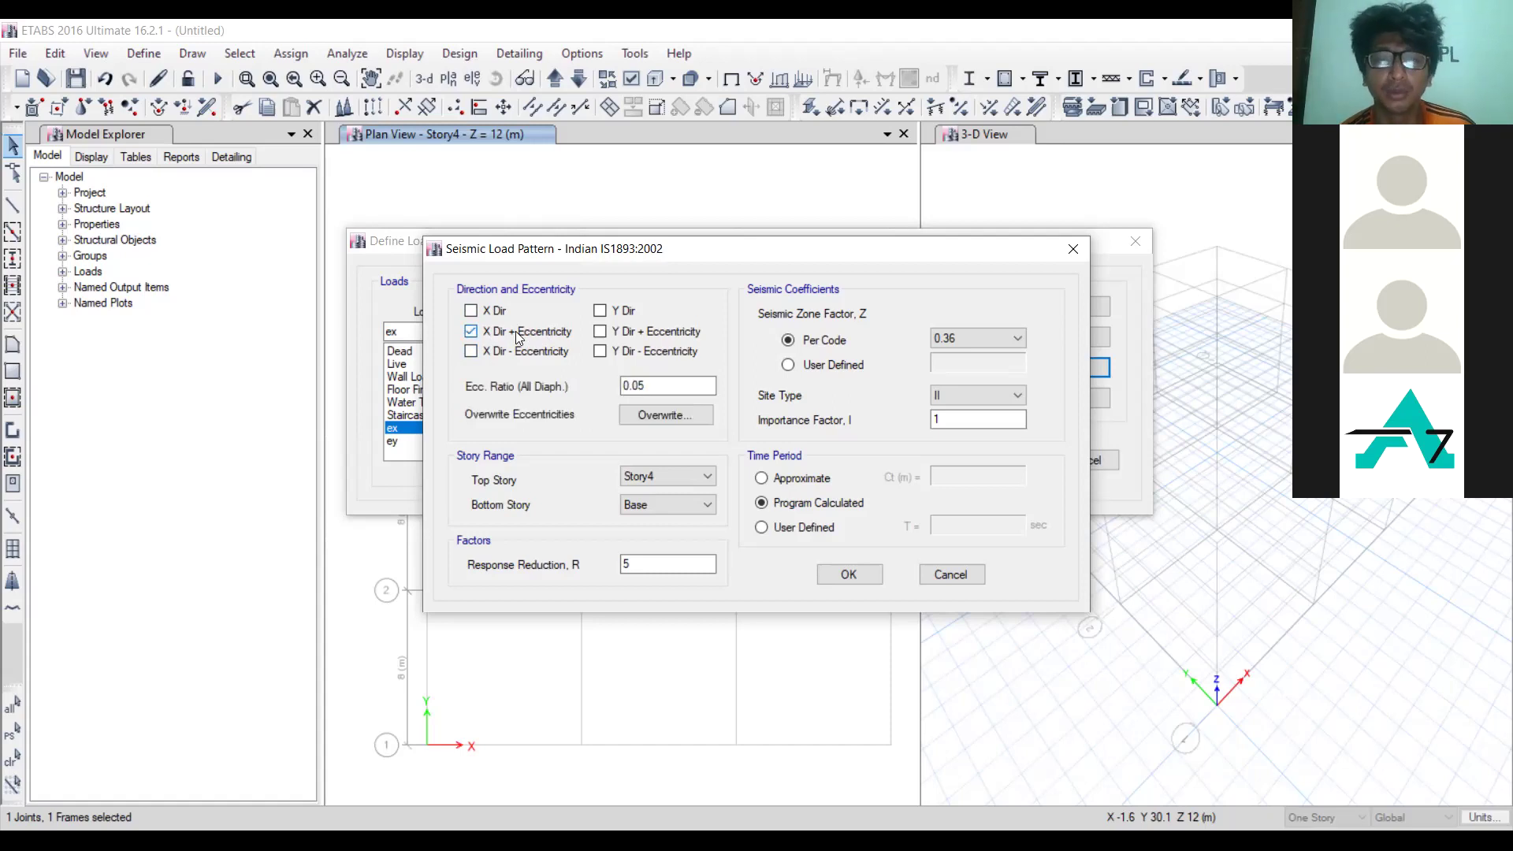
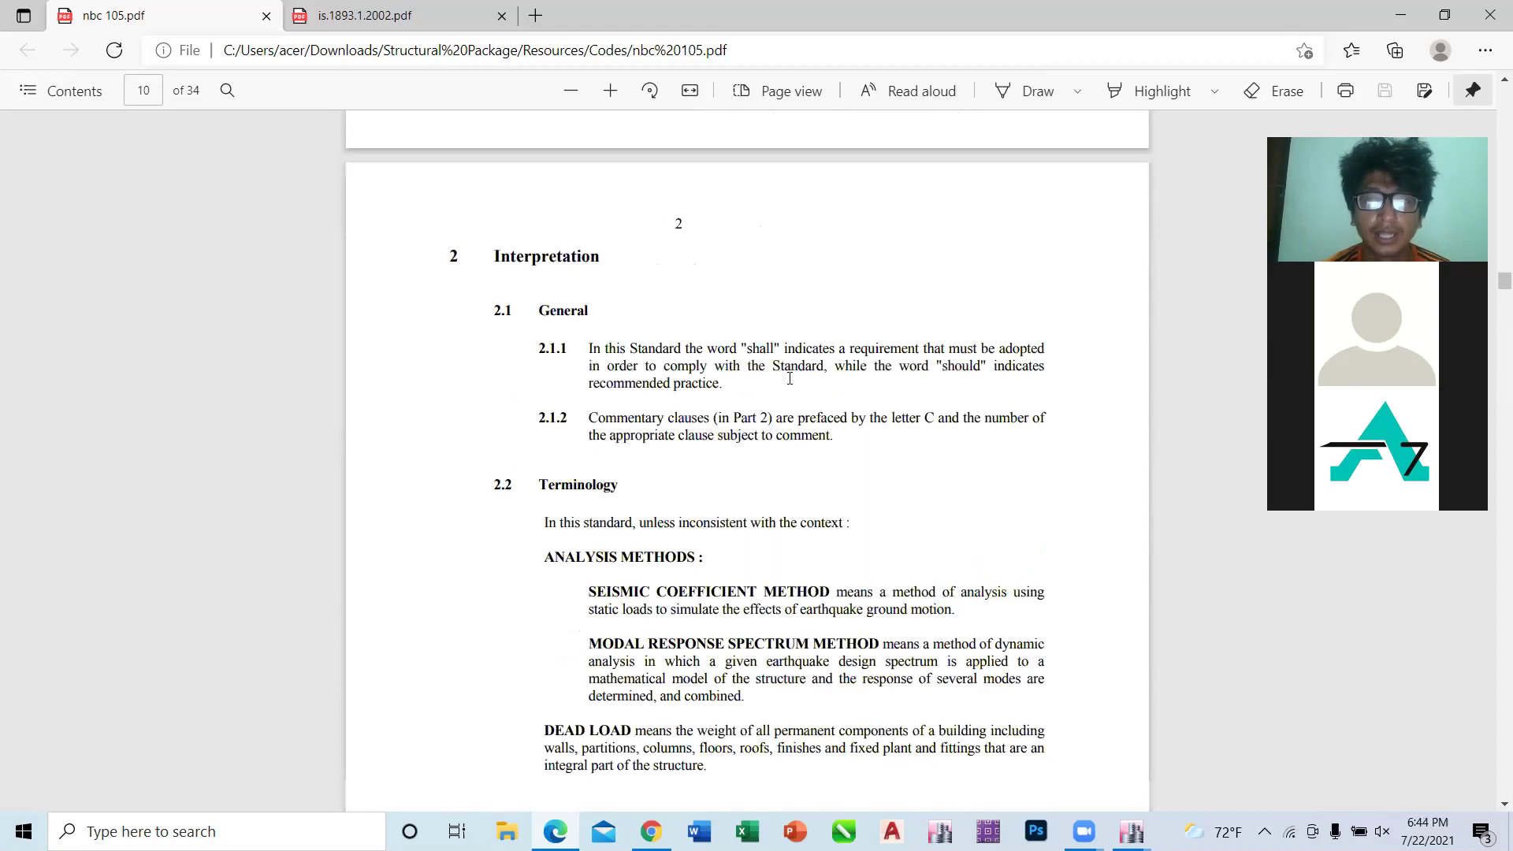
Step: In the nbc 105.pdf code in Microsoft Edge, find the Seismic Weight section with Table 6.1 on live load percentages
{"action": "scroll", "coordinate": [790, 378], "scroll_direction": "down", "scroll_amount": 20}
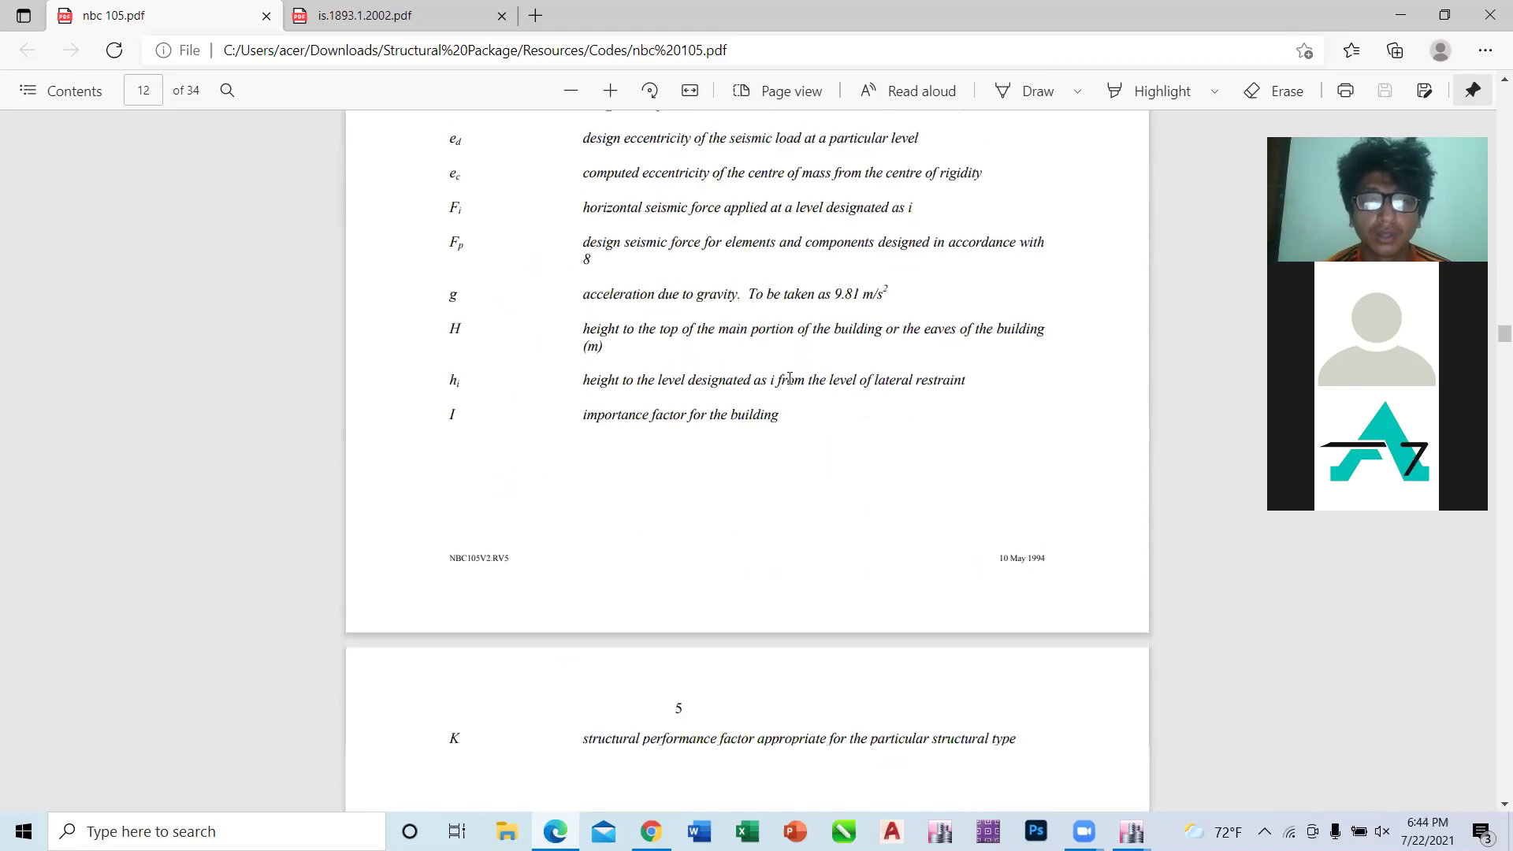
{"action": "scroll", "coordinate": [789, 378], "scroll_direction": "down", "scroll_amount": 4}
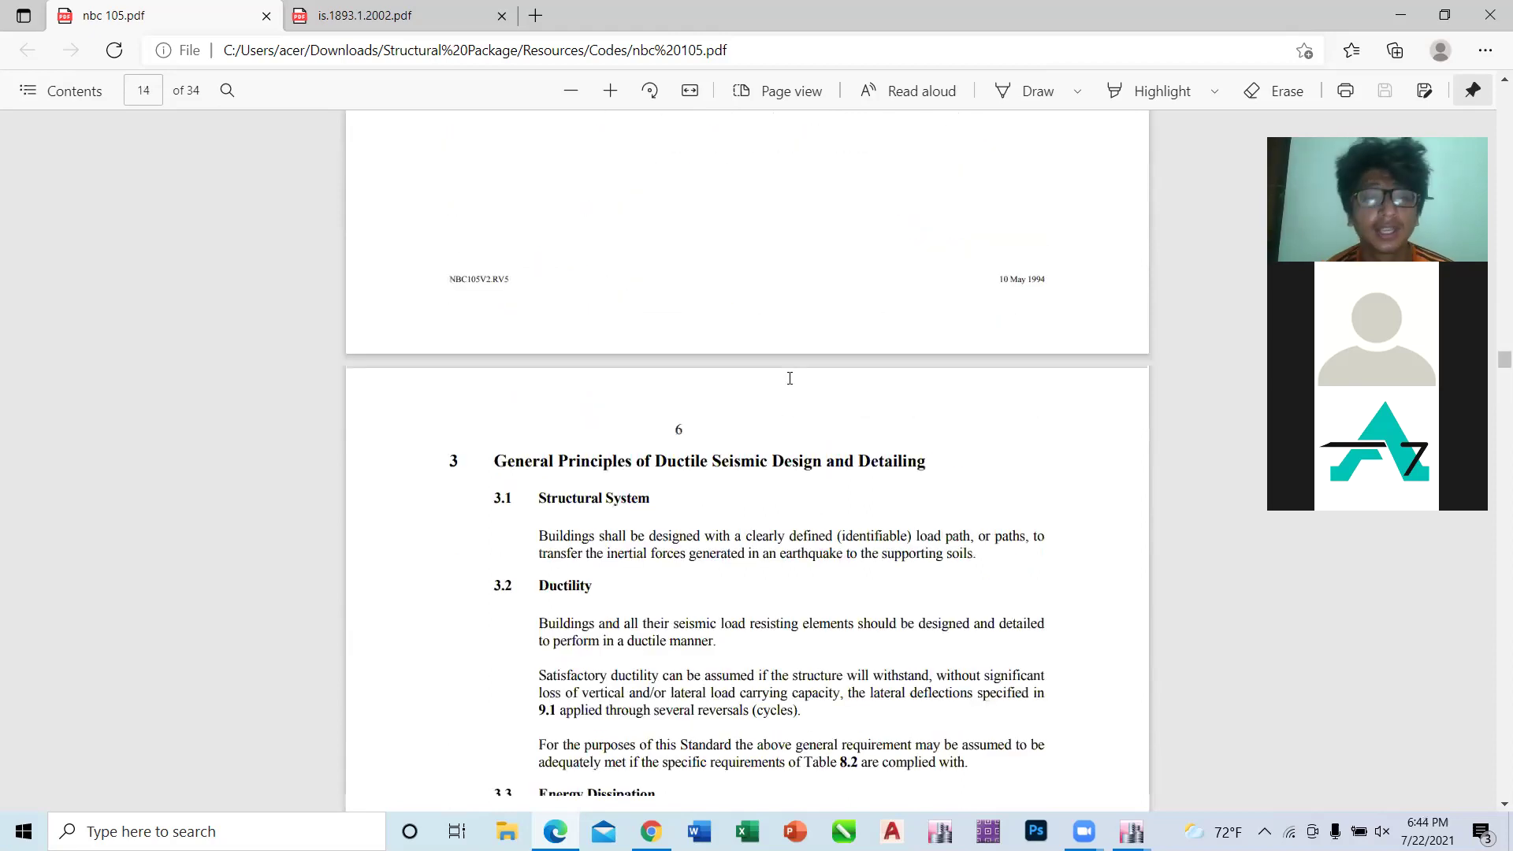
{"action": "scroll", "coordinate": [790, 378], "scroll_direction": "down", "scroll_amount": 15}
{"action": "scroll", "coordinate": [790, 378], "scroll_direction": "down", "scroll_amount": 5}
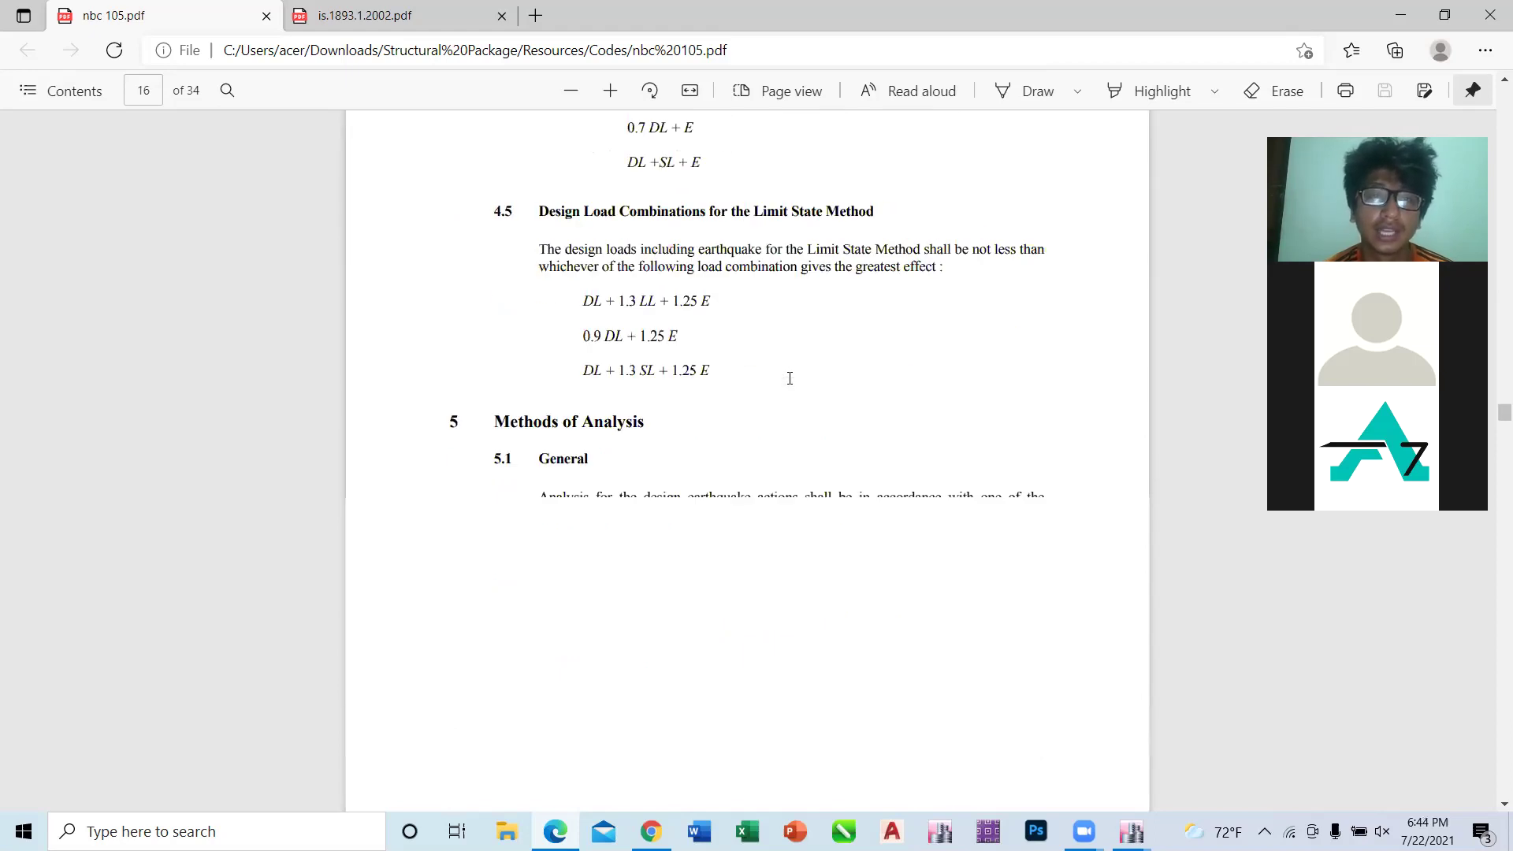
{"action": "scroll", "coordinate": [790, 378], "scroll_direction": "down", "scroll_amount": 10}
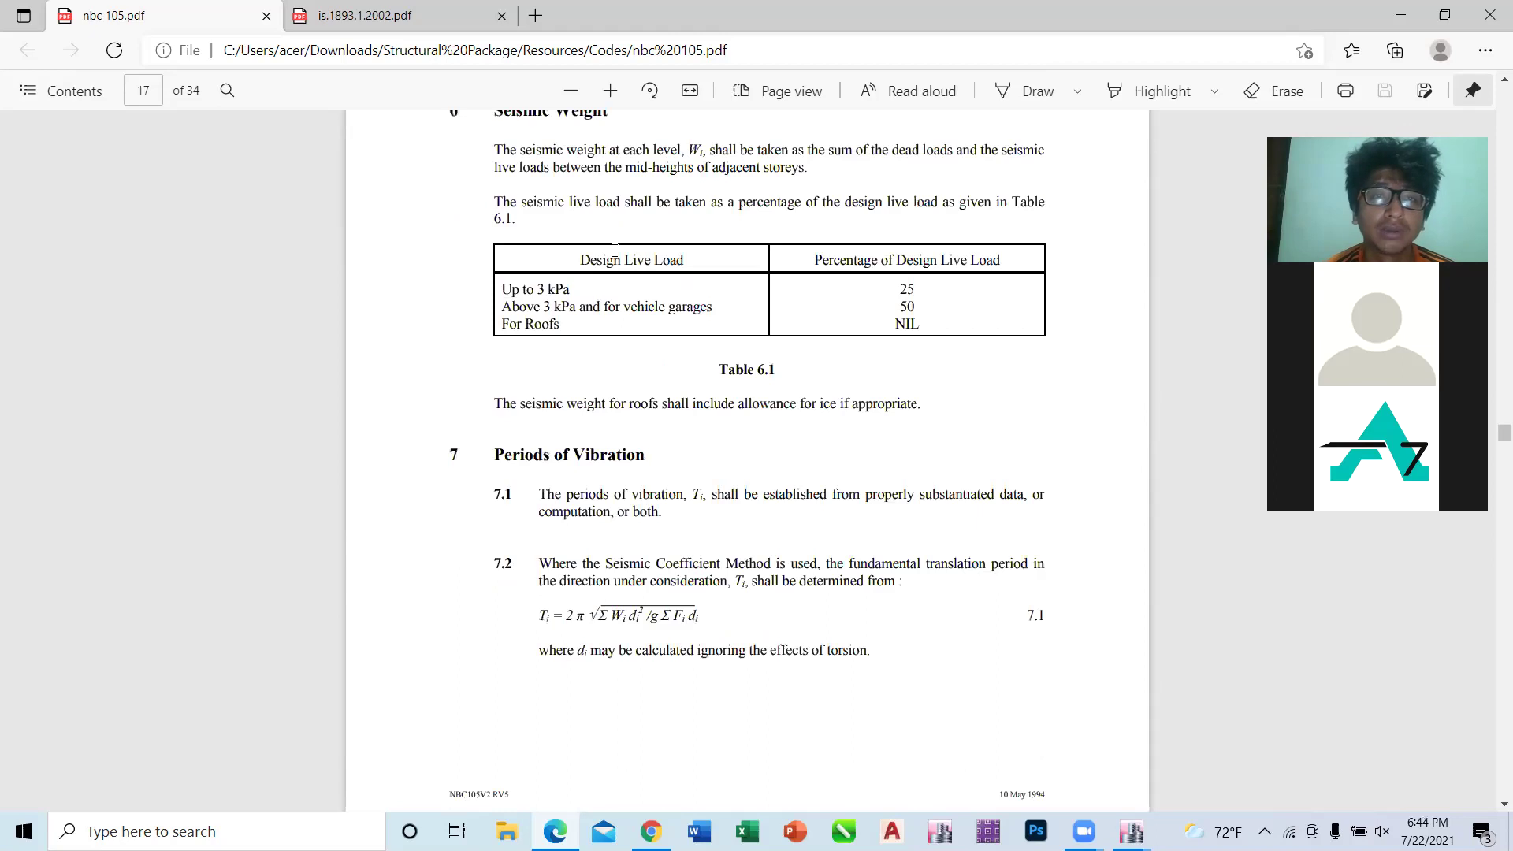
Step: Examine the Seismic Weight section and the live load percentages in Table 6.1 for up to 3 kPa, above 3 kPa and roofs
{"action": "scroll", "coordinate": [485, 201], "scroll_direction": "up", "scroll_amount": 1}
{"action": "left_click_drag", "start_coordinate": [489, 203], "coordinate": [639, 211]}
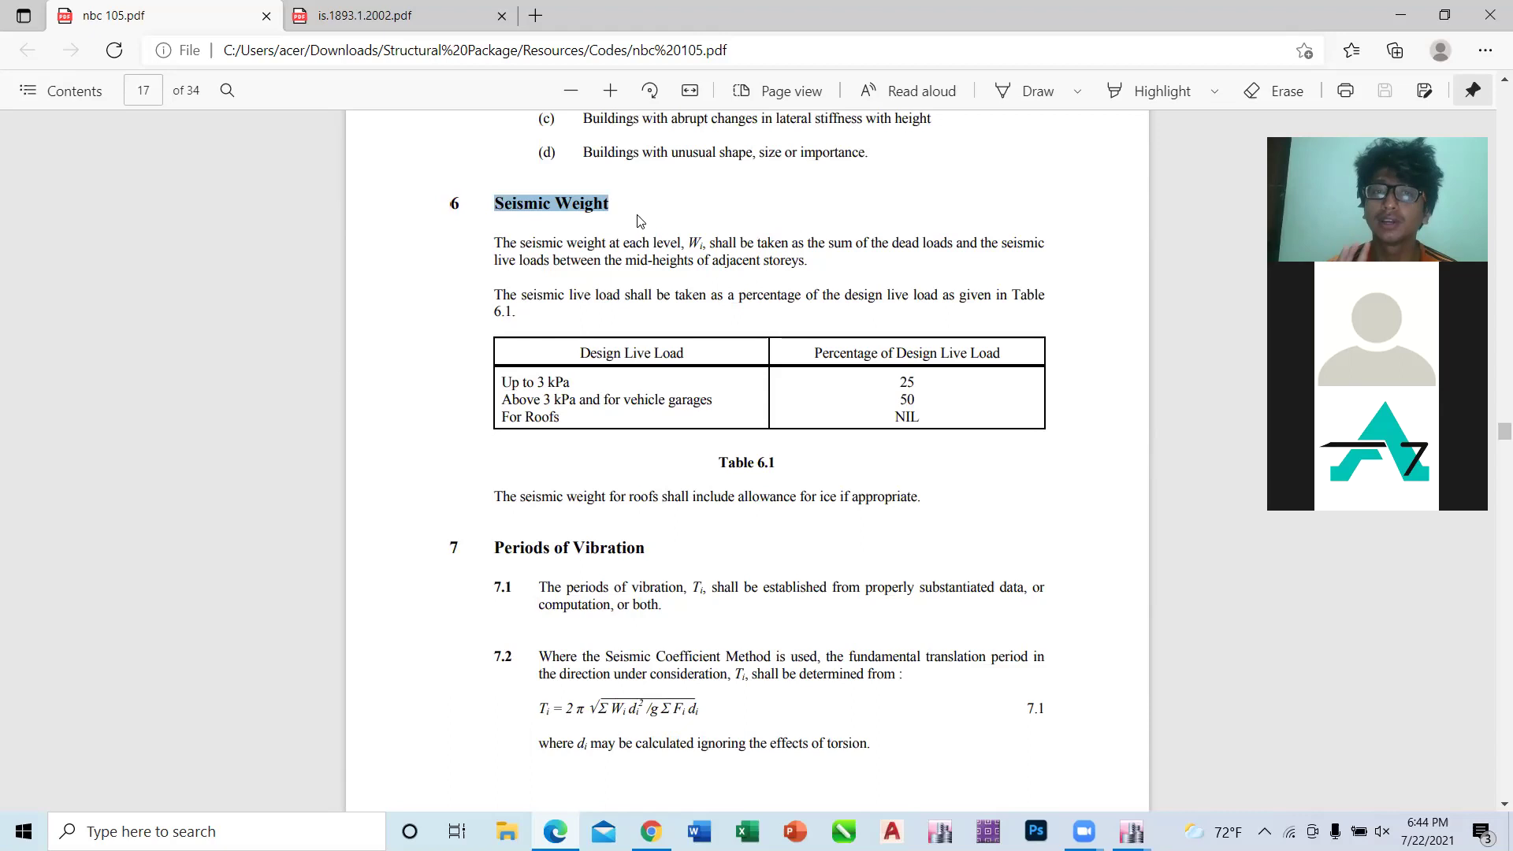
{"action": "left_click", "coordinate": [640, 220]}
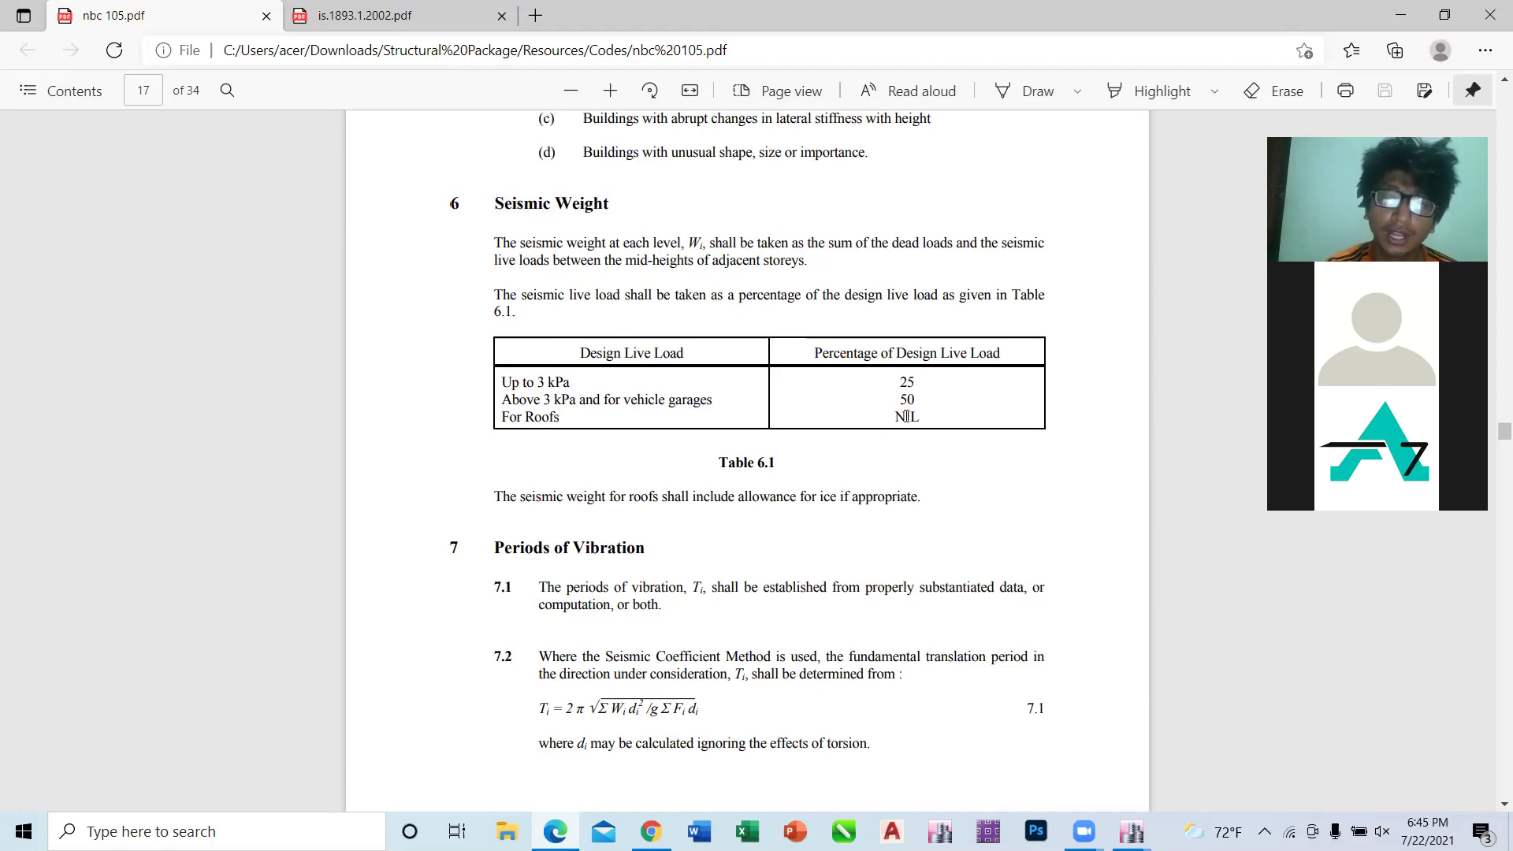
{"action": "left_click_drag", "start_coordinate": [917, 416], "coordinate": [867, 424]}
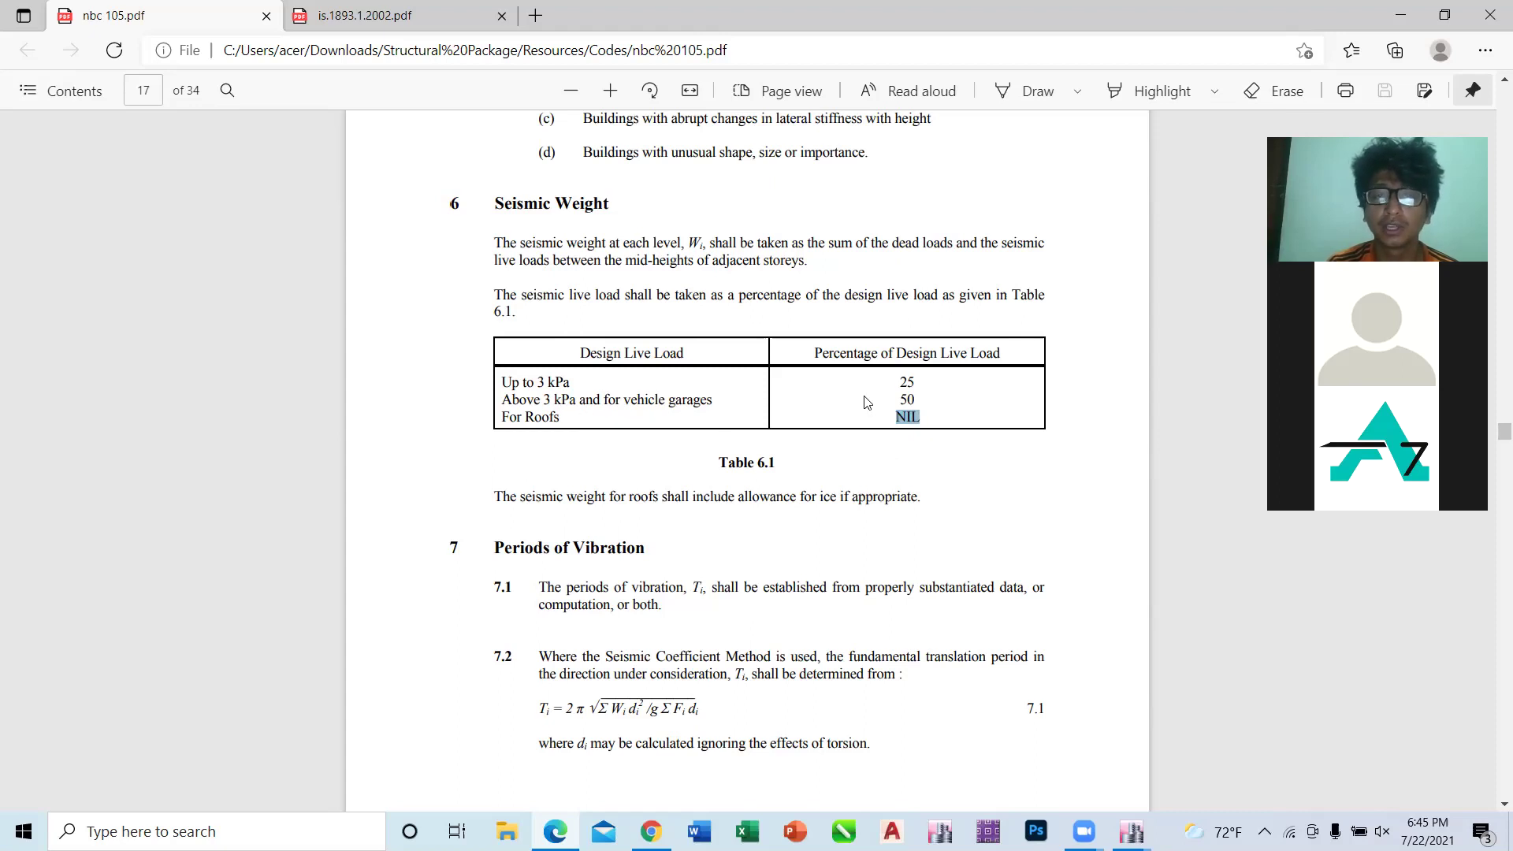
{"action": "left_click_drag", "start_coordinate": [930, 405], "coordinate": [884, 399]}
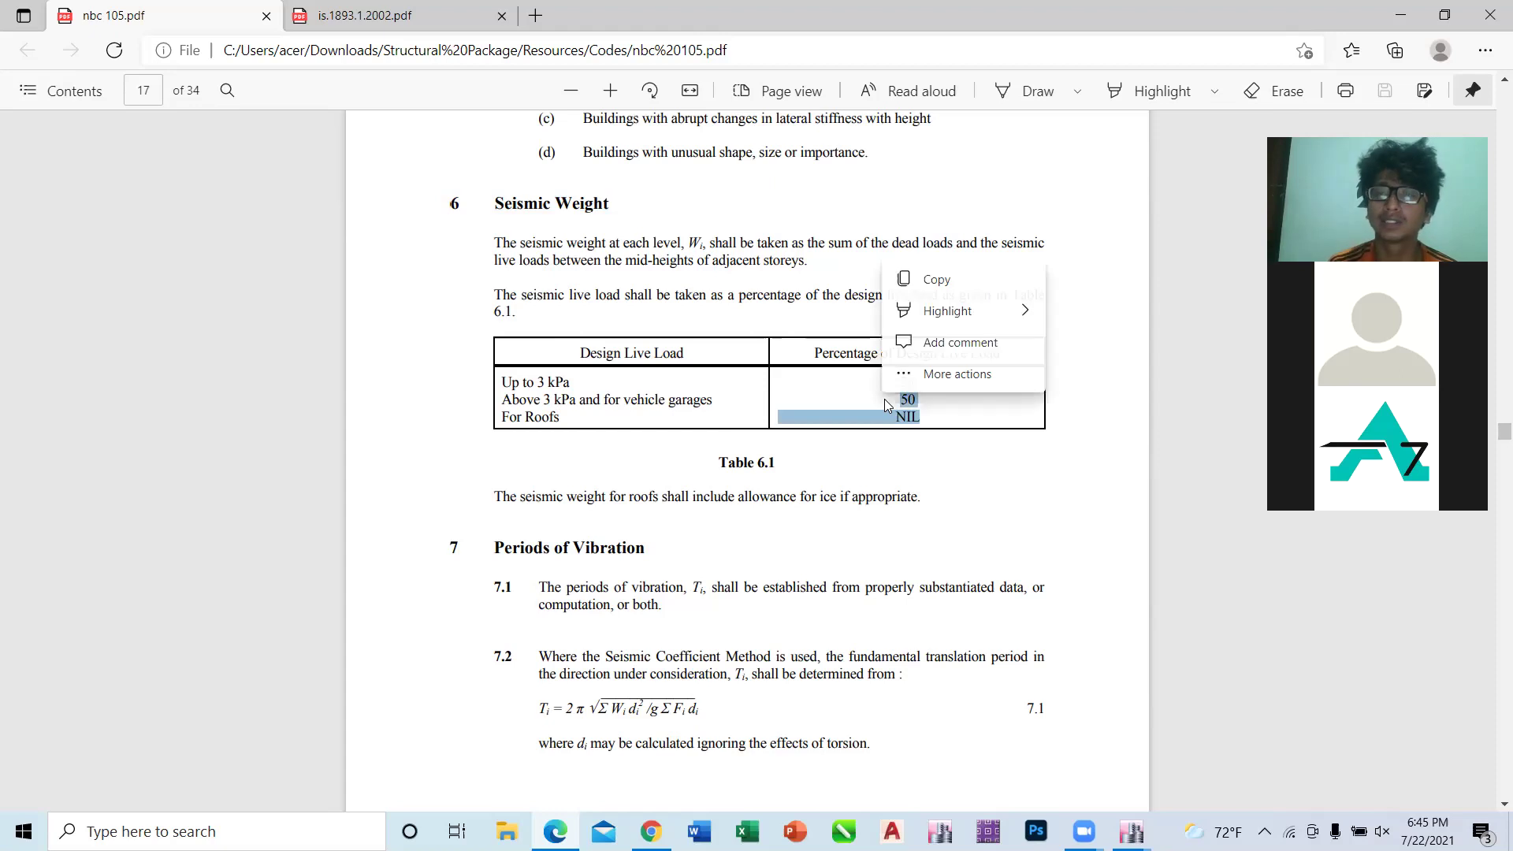
{"action": "left_click", "coordinate": [910, 468]}
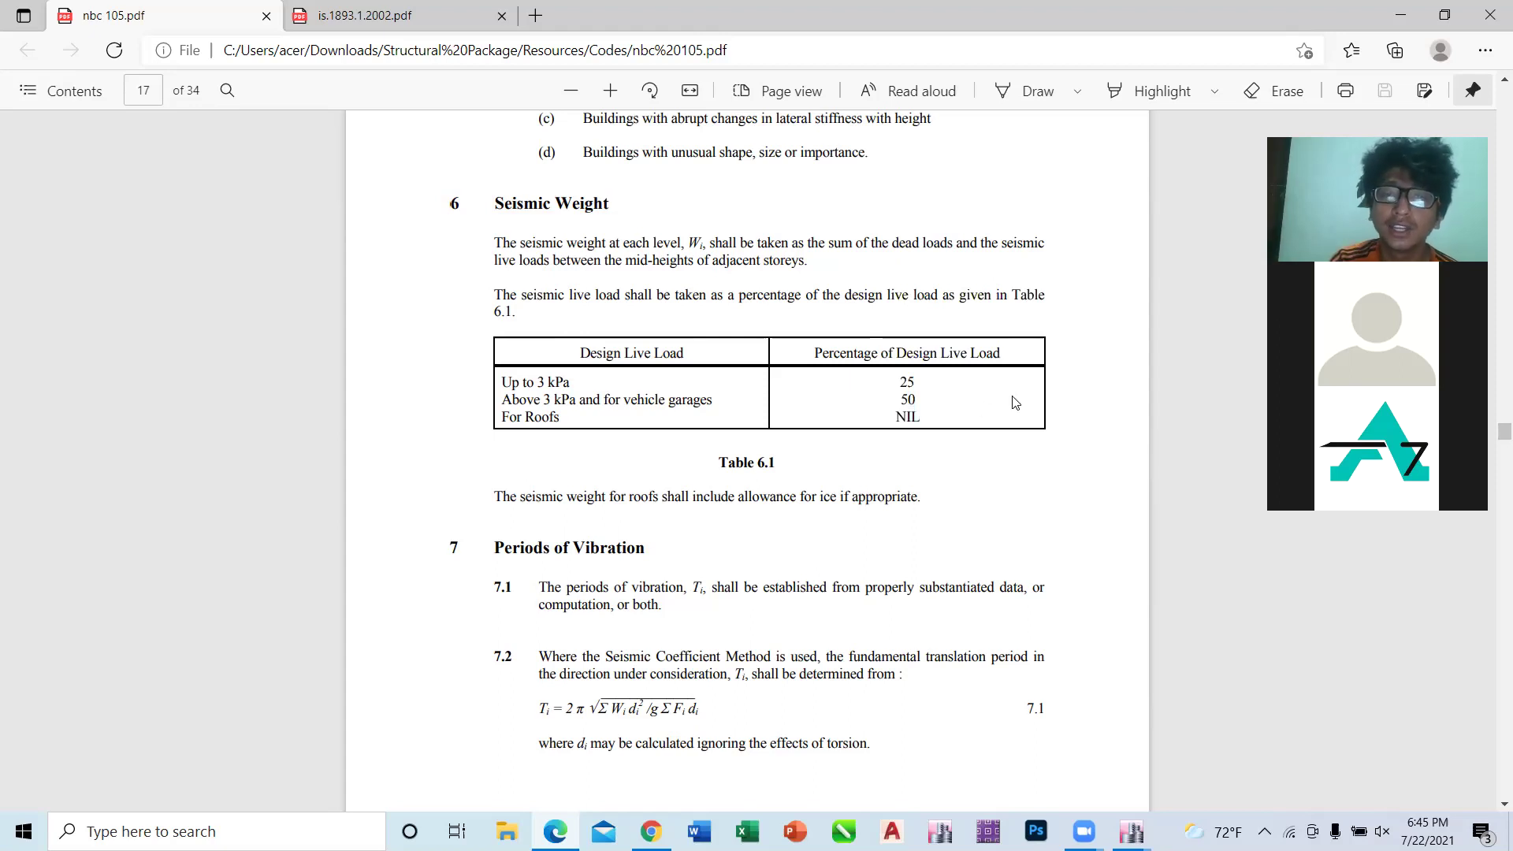
{"action": "left_click_drag", "start_coordinate": [930, 381], "coordinate": [888, 387]}
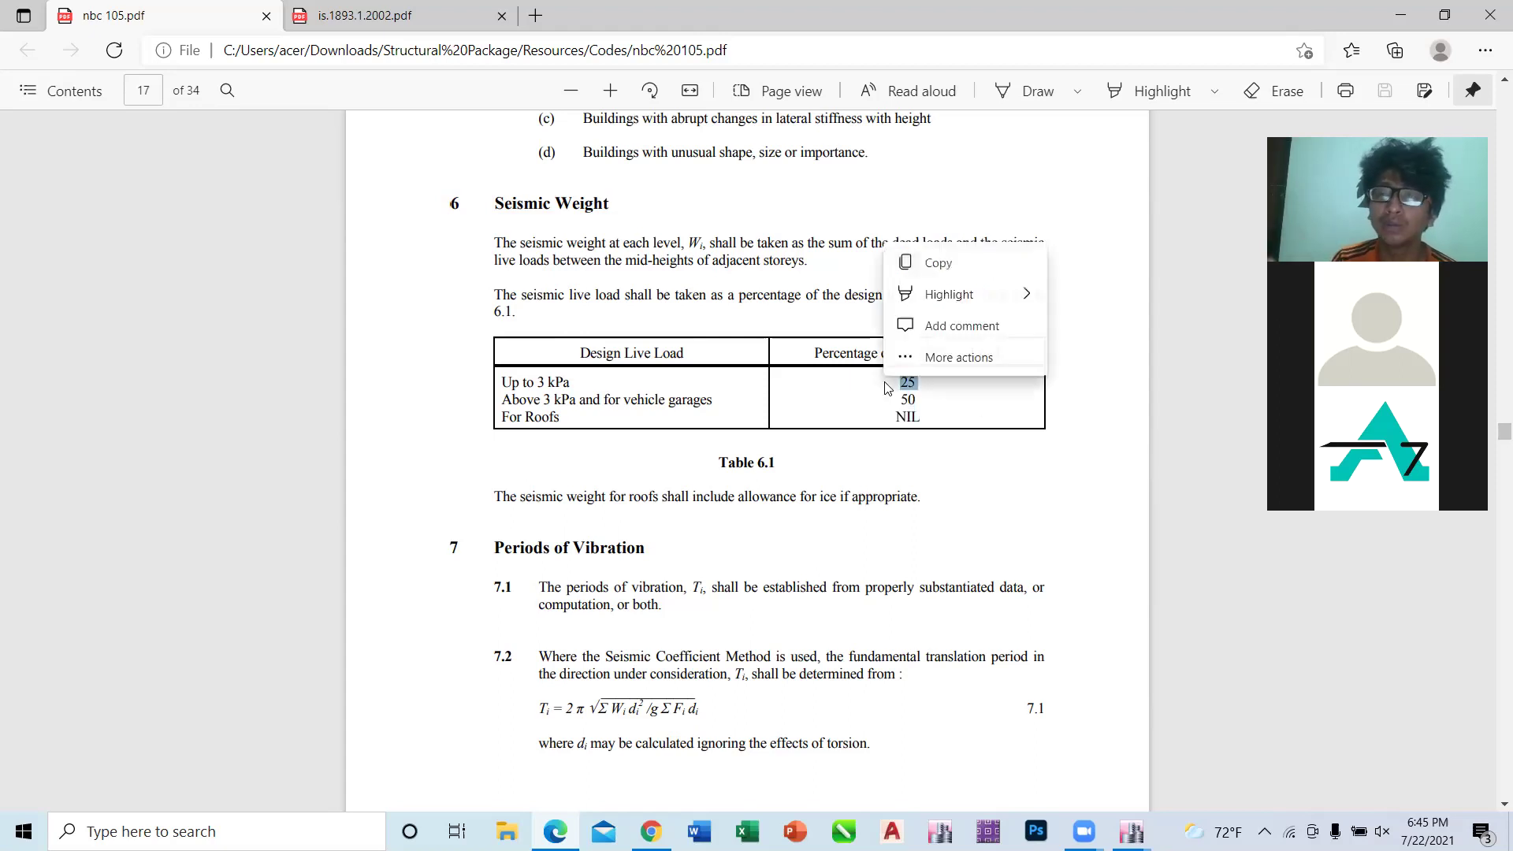
{"action": "left_click", "coordinate": [832, 383]}
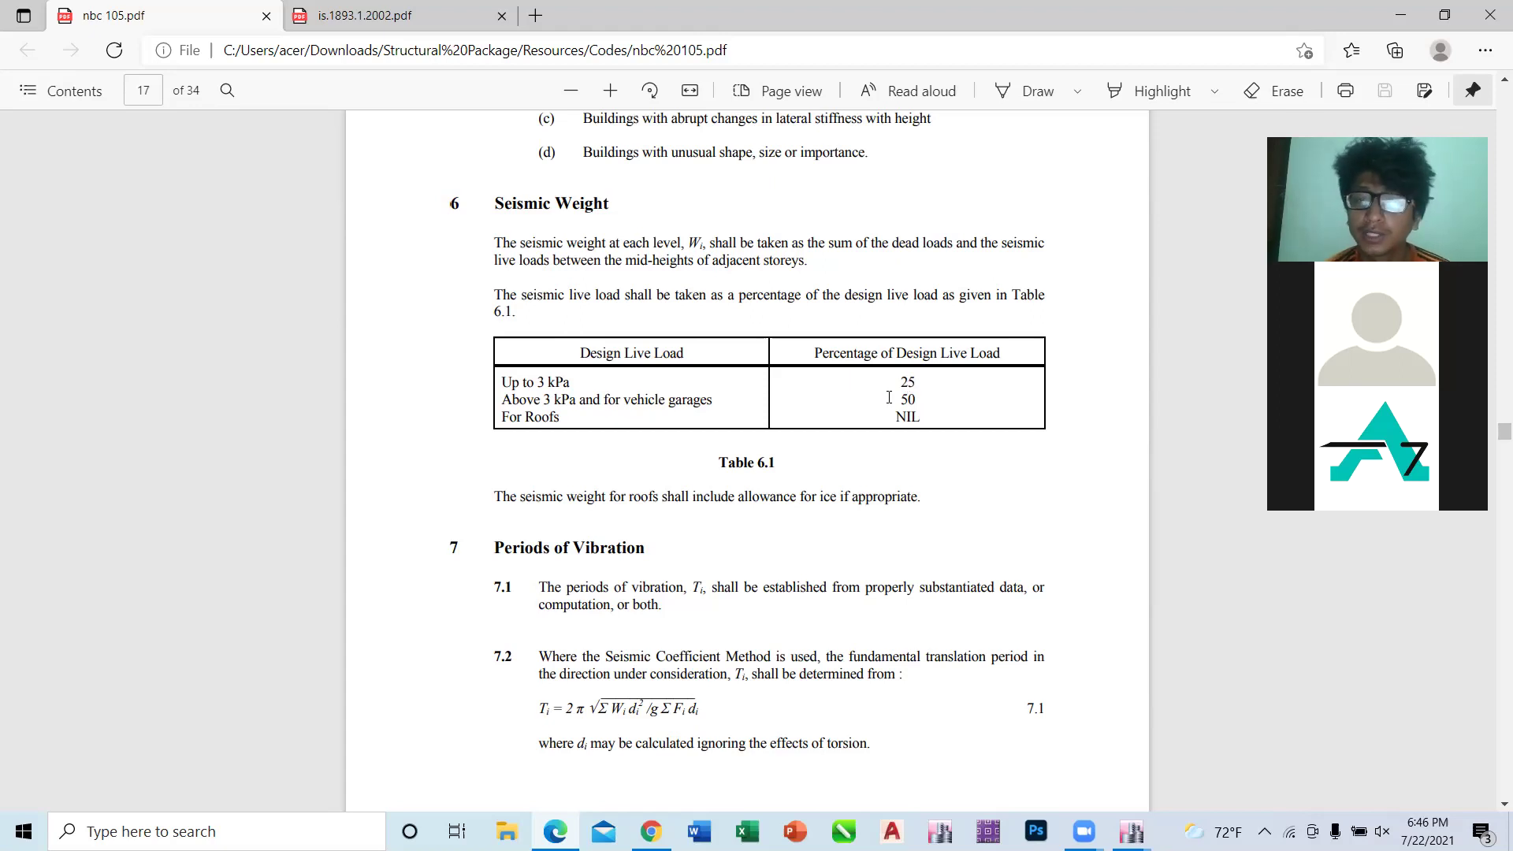
{"action": "left_click", "coordinate": [1163, 117]}
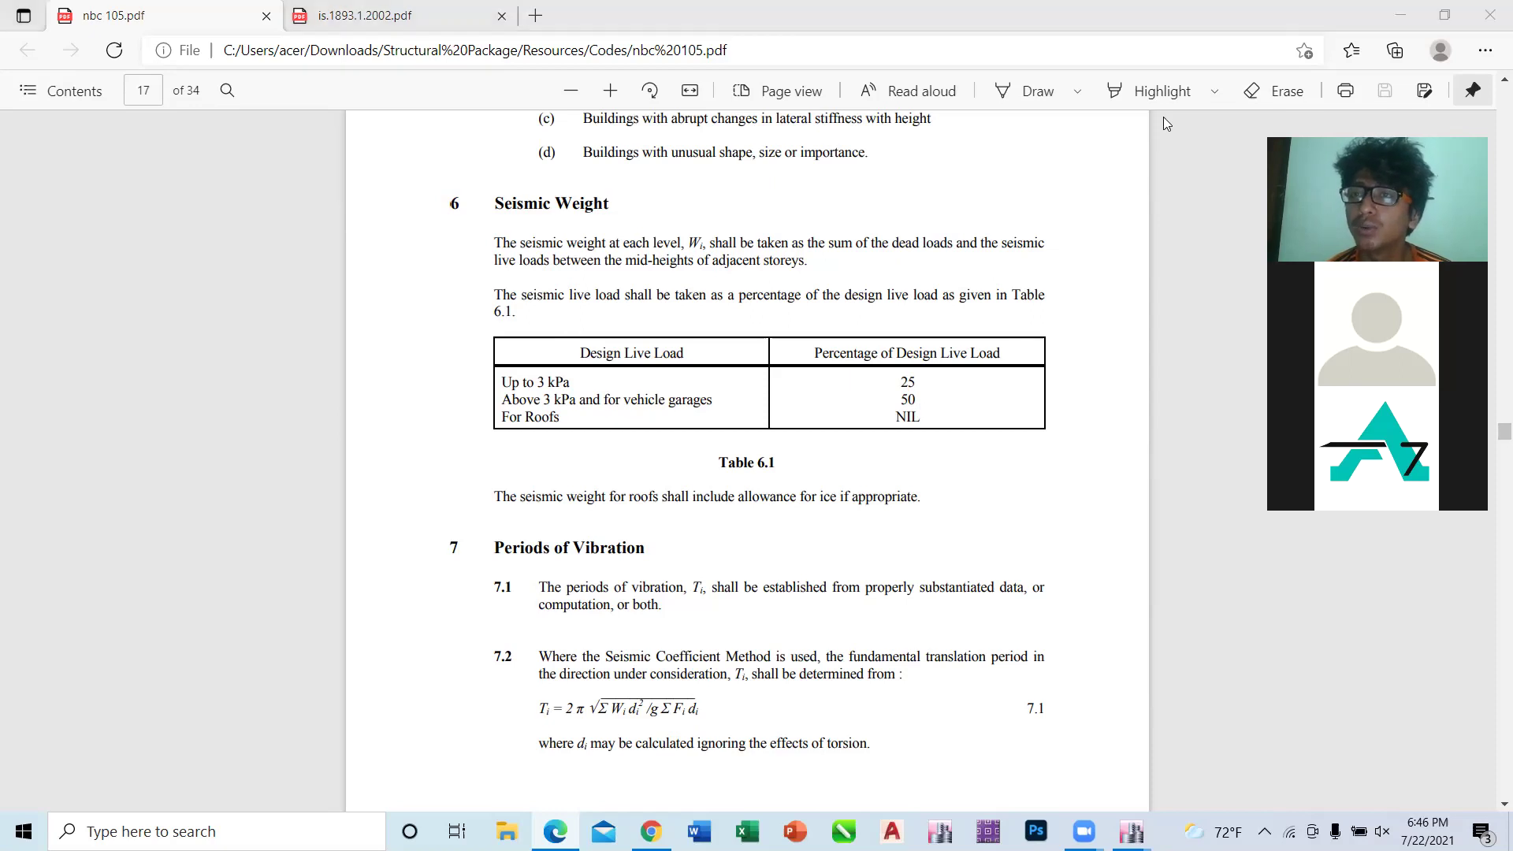
Step: Return to ETABS and rename the Live load pattern as Live<=3
{"action": "left_click", "coordinate": [1400, 15]}
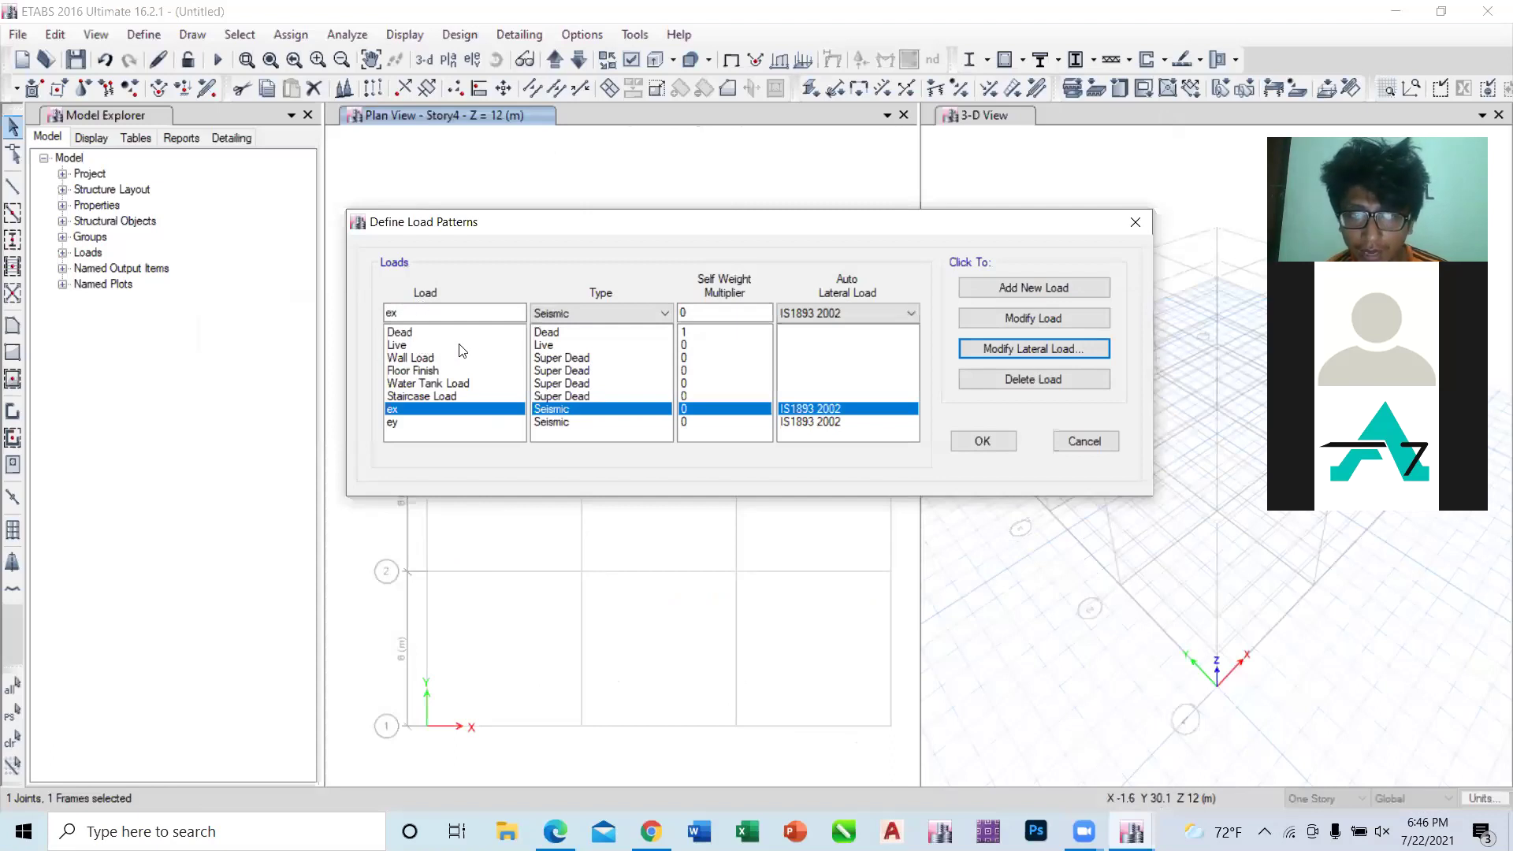
{"action": "left_click", "coordinate": [415, 314]}
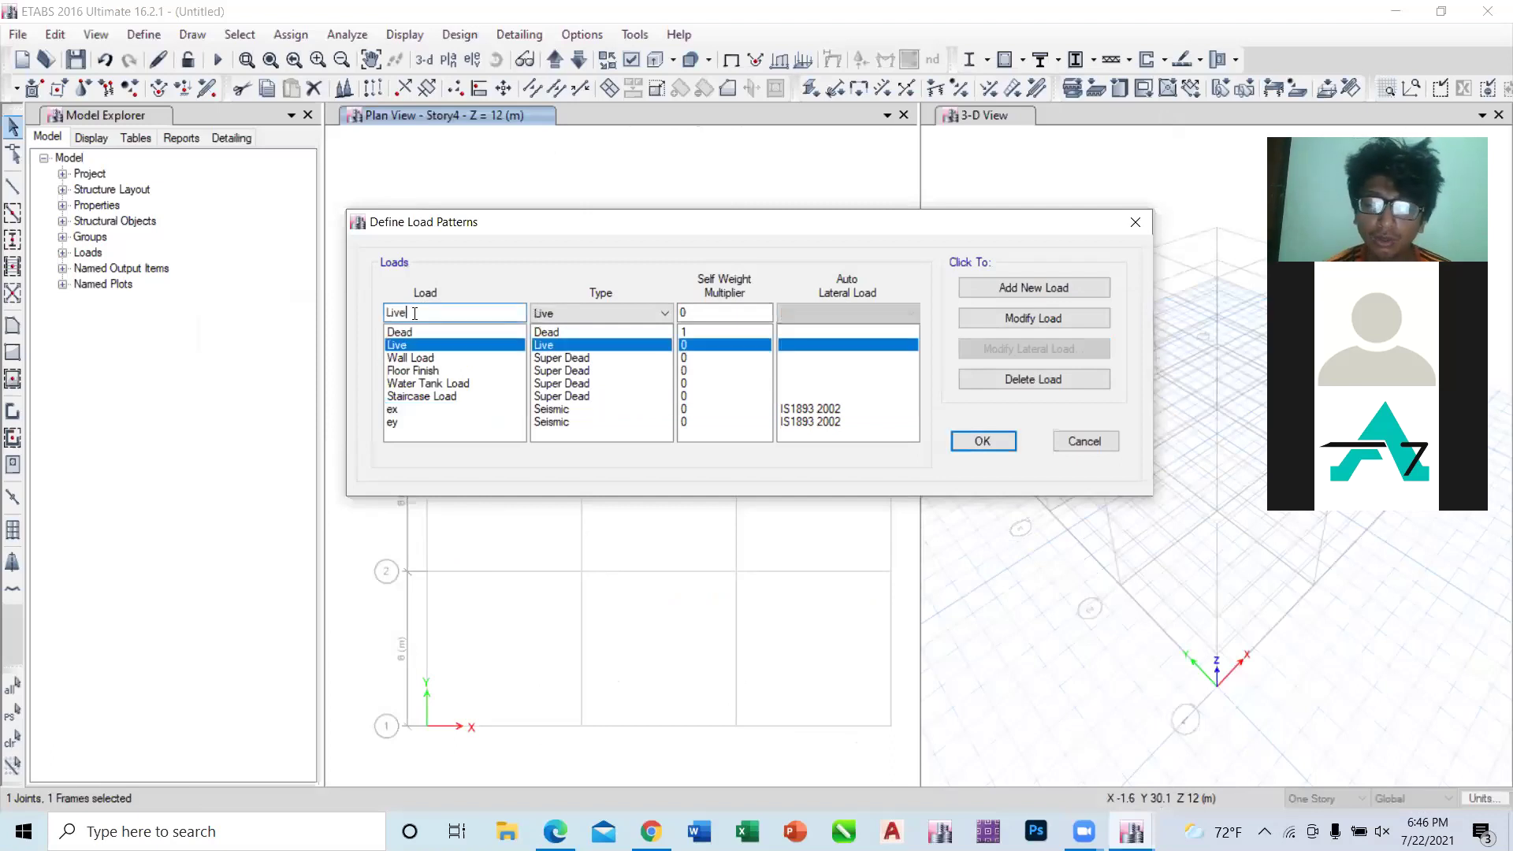
{"action": "type", "text": "<=3"}
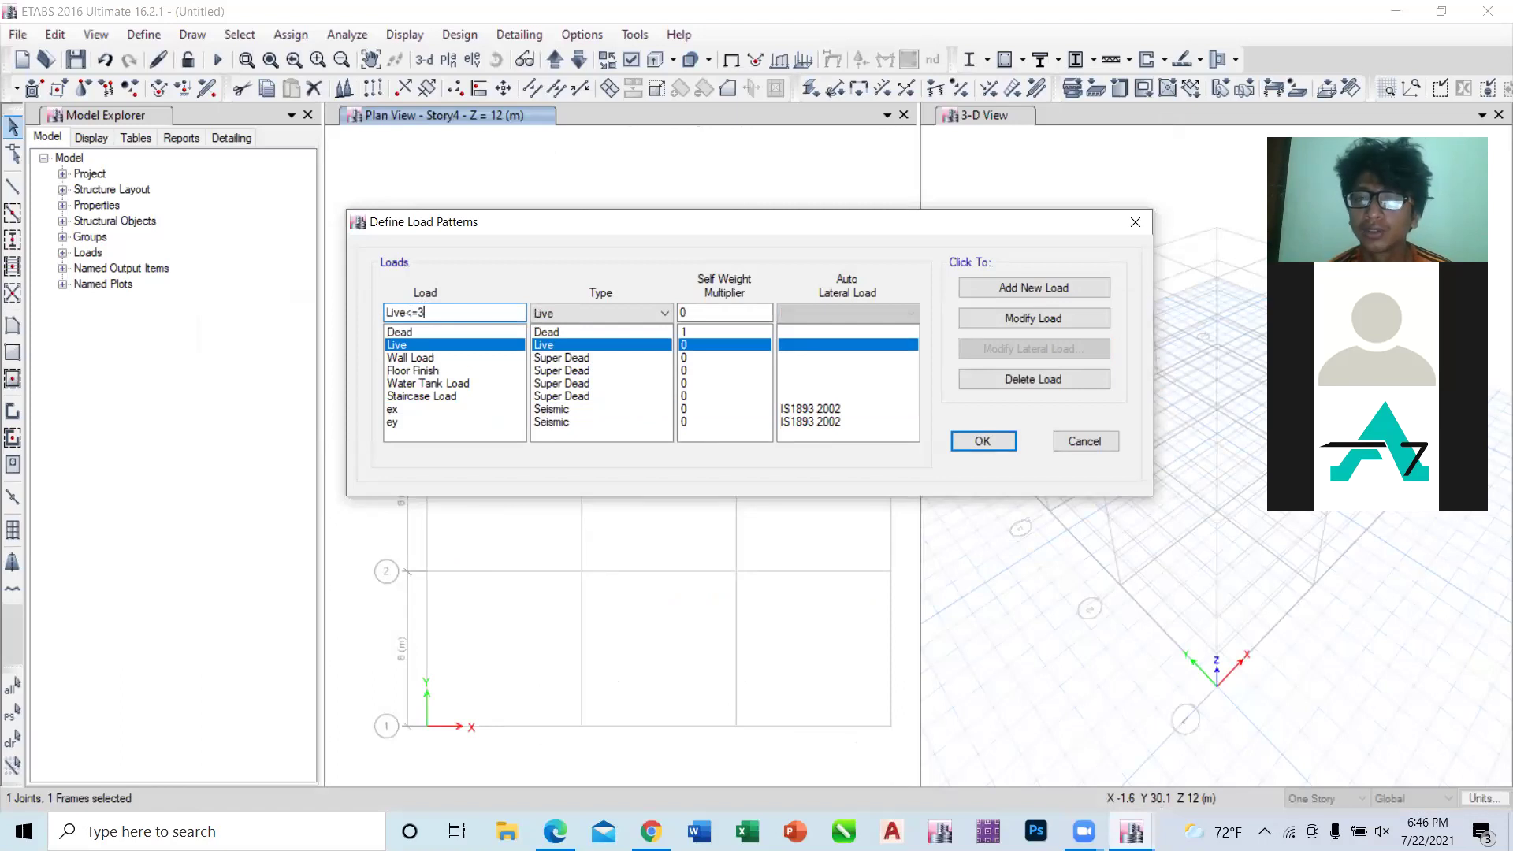
{"action": "left_click", "coordinate": [1041, 313]}
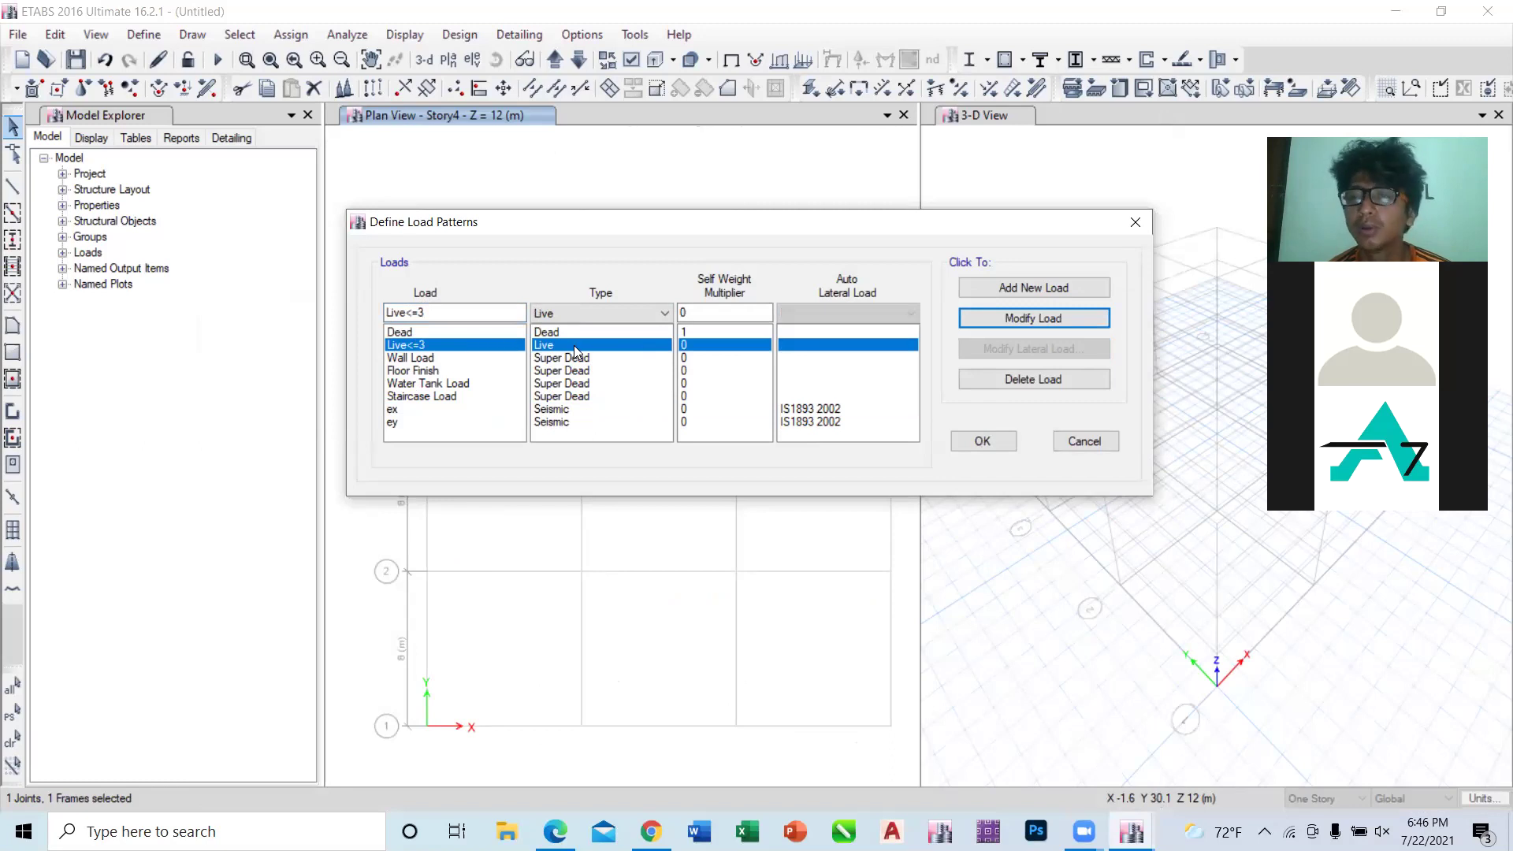
Step: Add a new load pattern named Live>3 with type Live and self weight multiplier 0
{"action": "left_click", "coordinate": [482, 306]}
{"action": "key", "text": "BackSpace"}
{"action": "key", "text": "BackSpace"}
{"action": "key", "text": "BackSpace"}
{"action": "type", "text": ">"}
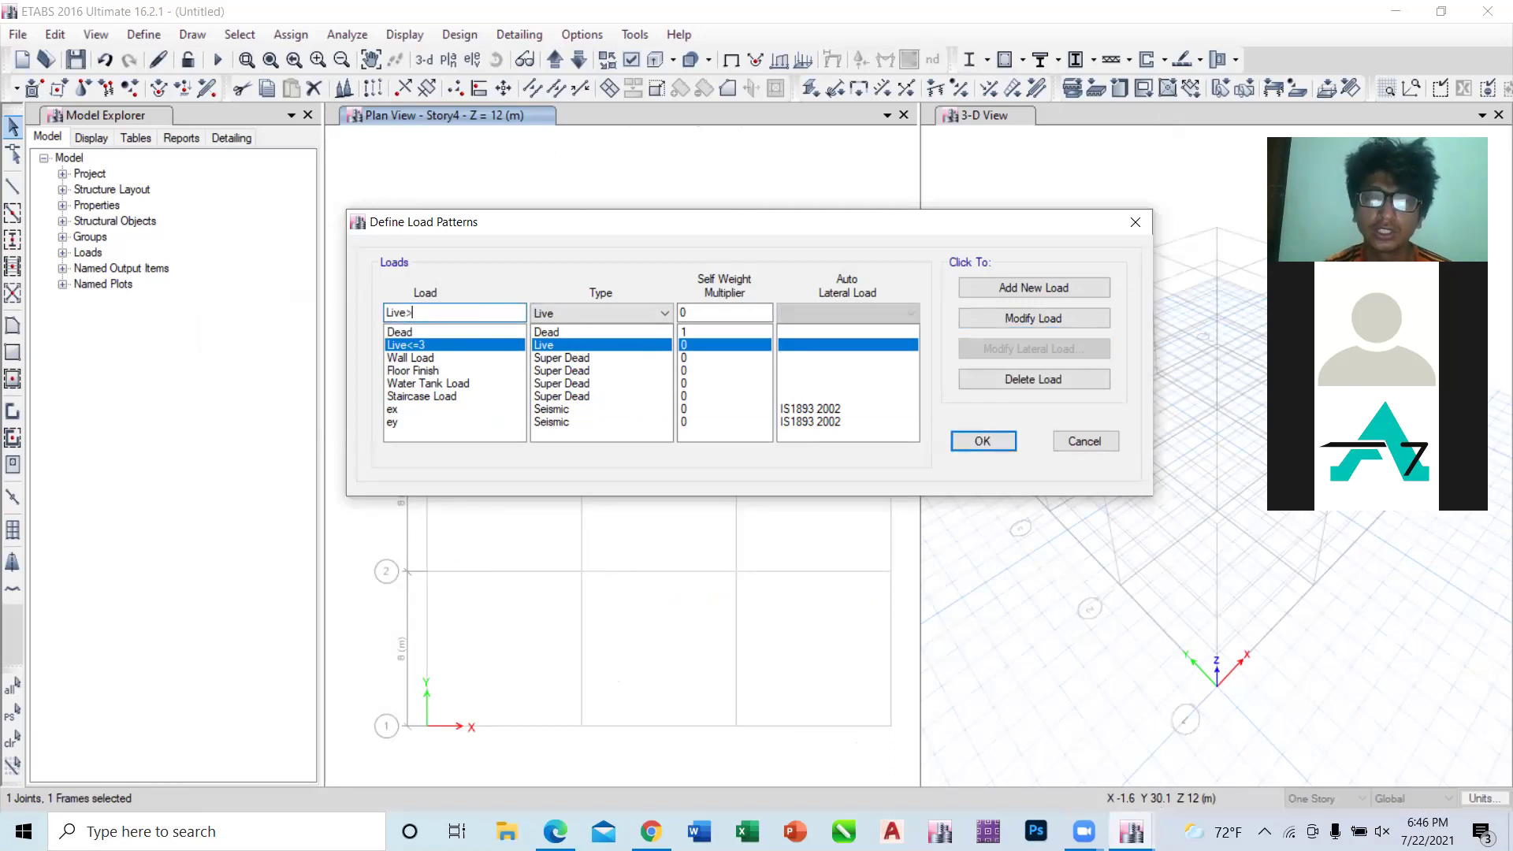
{"action": "type", "text": "3"}
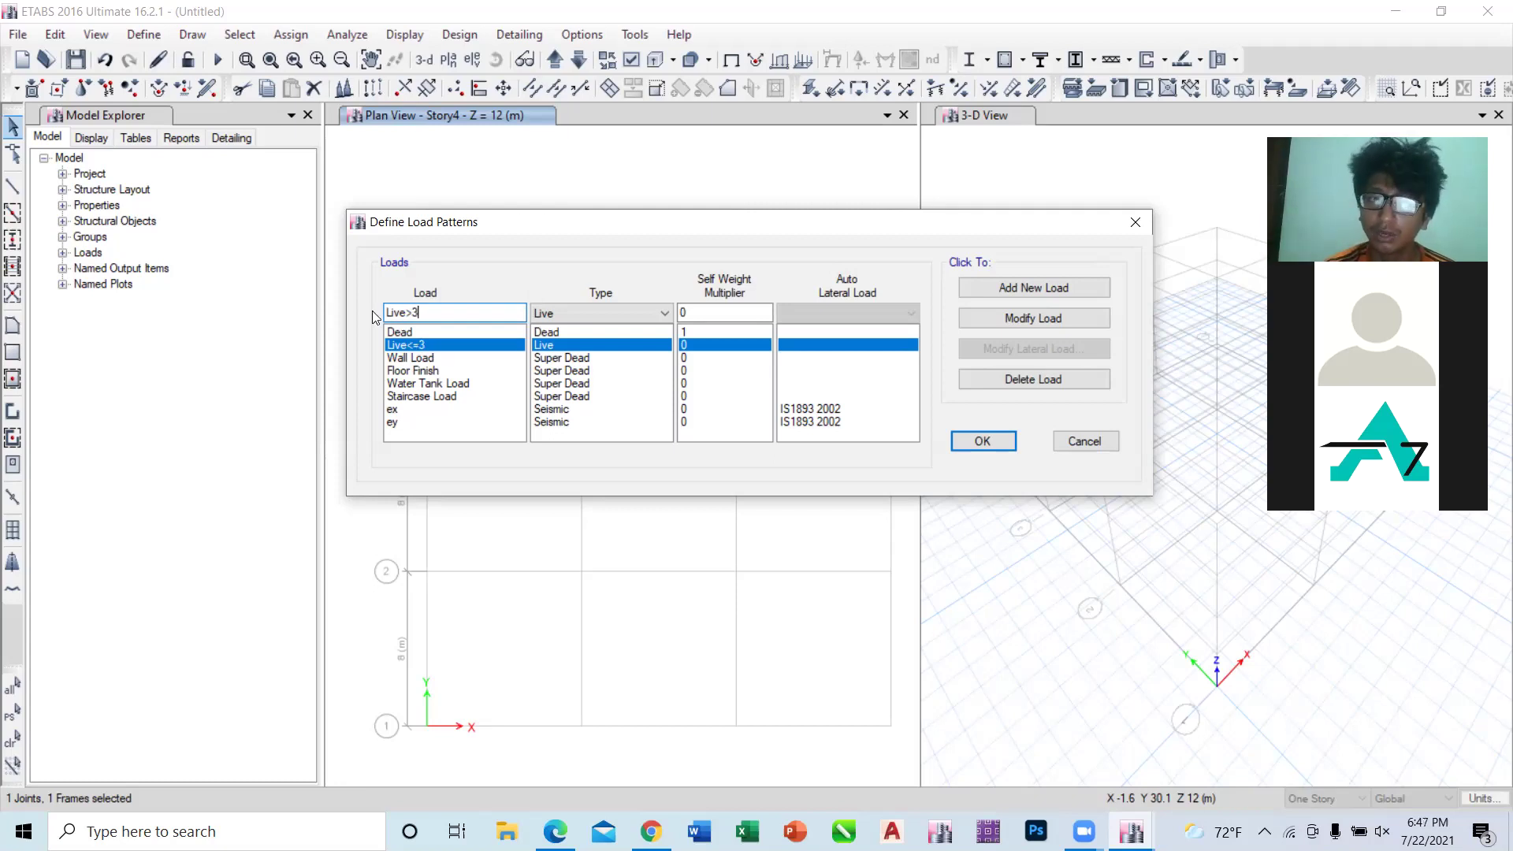
{"action": "left_click", "coordinate": [1041, 289]}
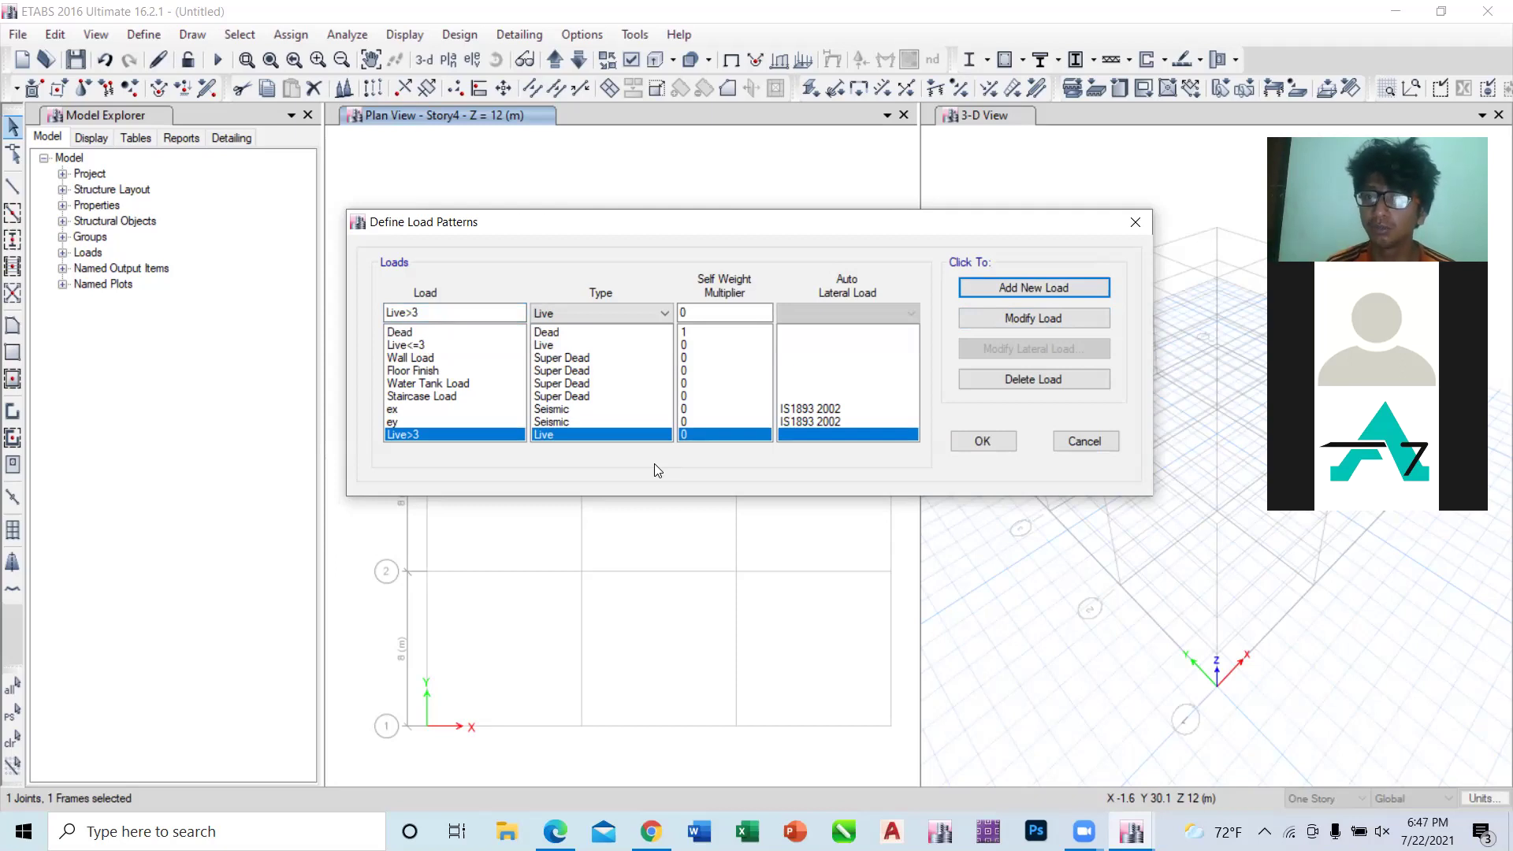
Step: Add another load pattern named roof live load with type Live and self weight multiplier 0
{"action": "left_click", "coordinate": [465, 311]}
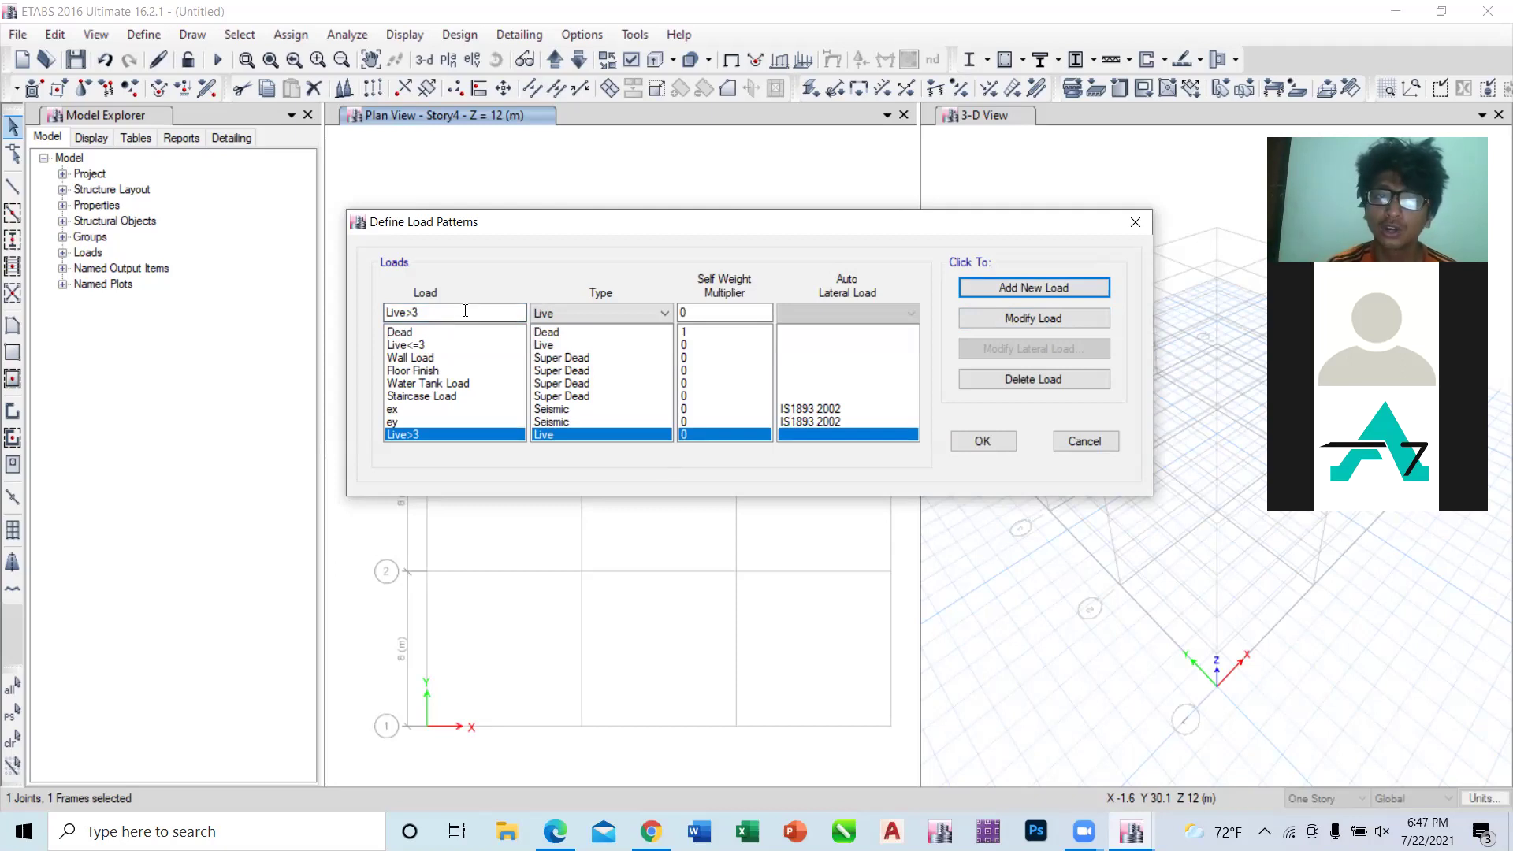
{"action": "key", "text": "BackSpace"}
{"action": "key", "text": "BackSpace"}
{"action": "key", "text": "BackSpace"}
{"action": "key", "text": "BackSpace"}
{"action": "key", "text": "BackSpace"}
{"action": "key", "text": "BackSpace"}
{"action": "type", "text": "r"}
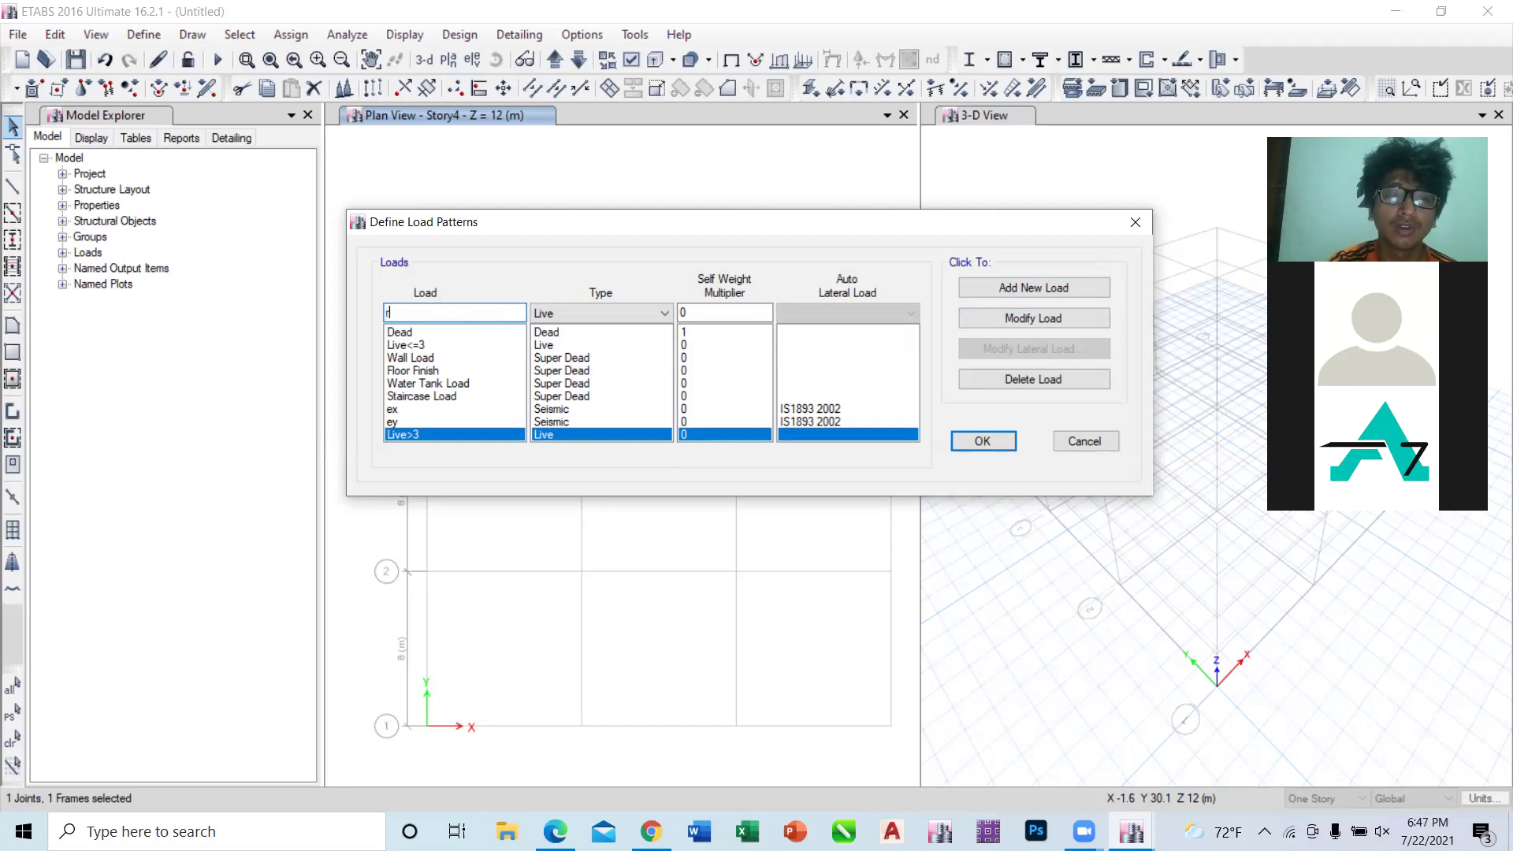
{"action": "type", "text": "oof li"}
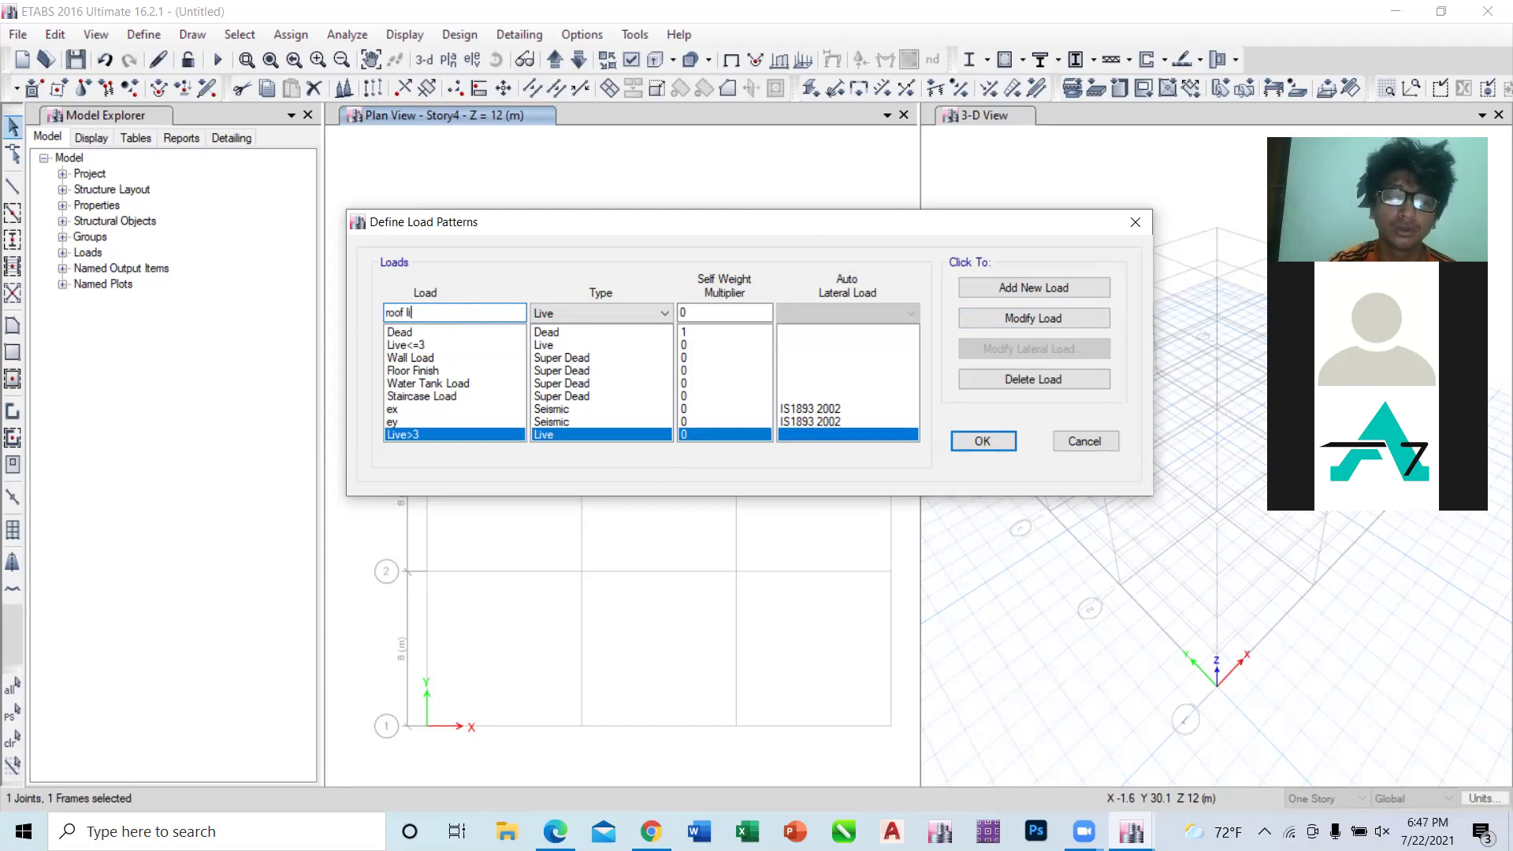
{"action": "type", "text": "ve load"}
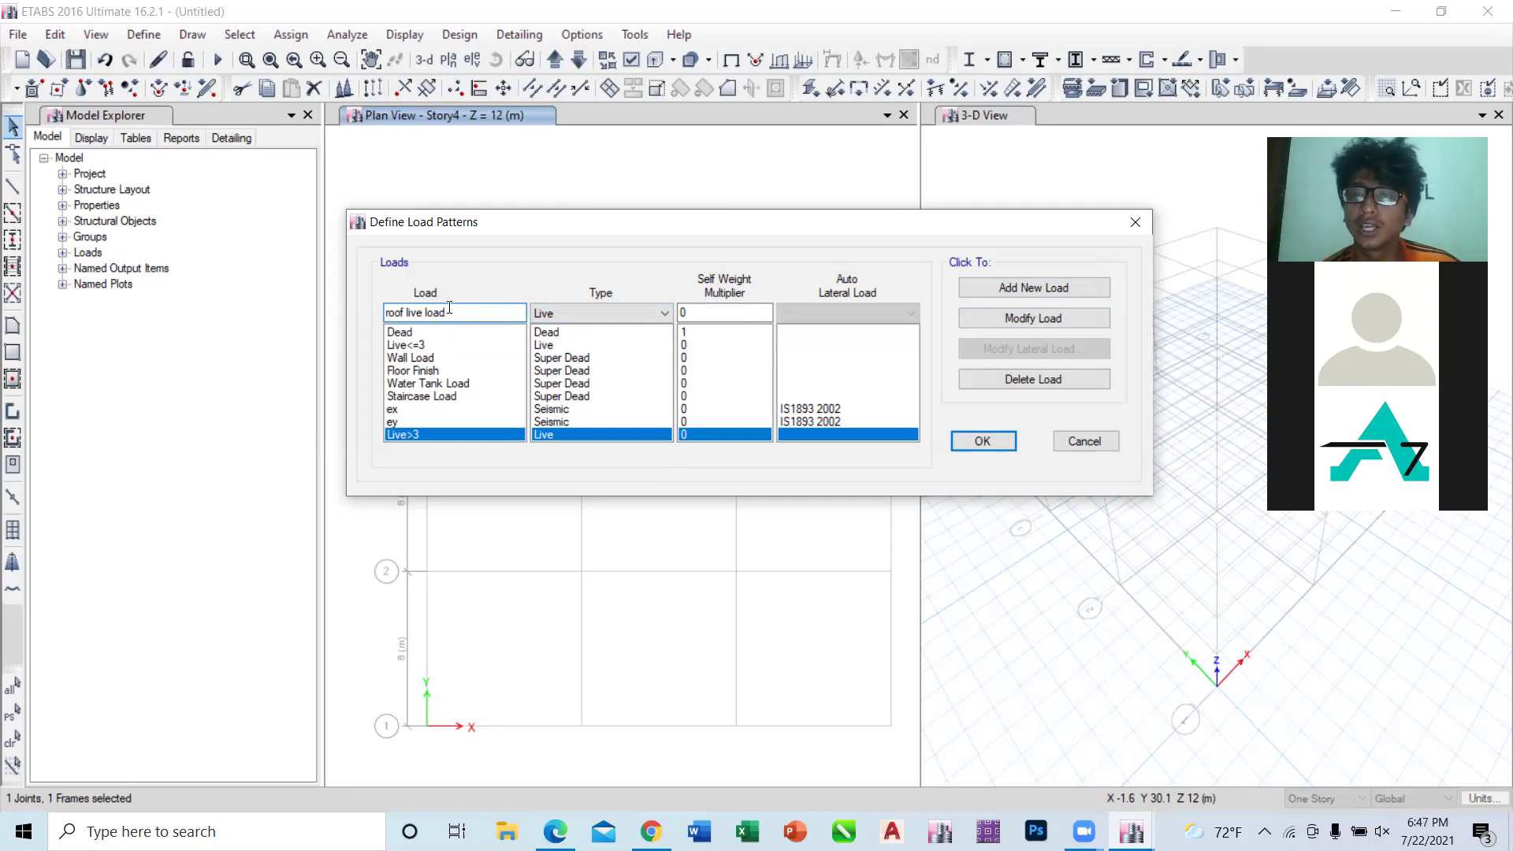
{"action": "left_click", "coordinate": [1011, 295]}
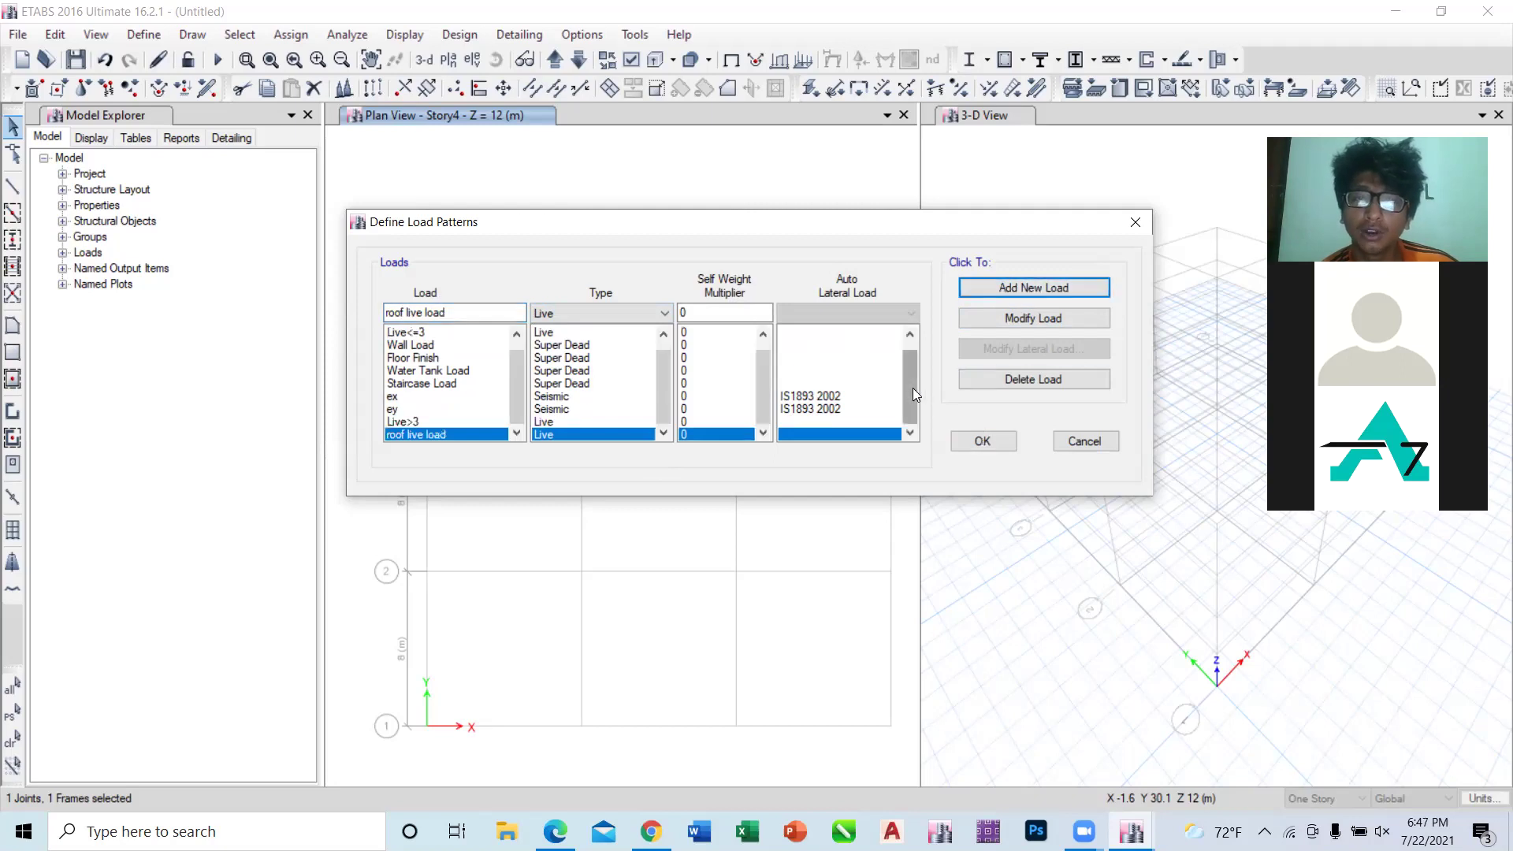
Step: Review the full list of defined load patterns, from the dead load through the roof live load
{"action": "left_click_drag", "start_coordinate": [913, 388], "coordinate": [915, 347]}
{"action": "left_click", "coordinate": [460, 335]}
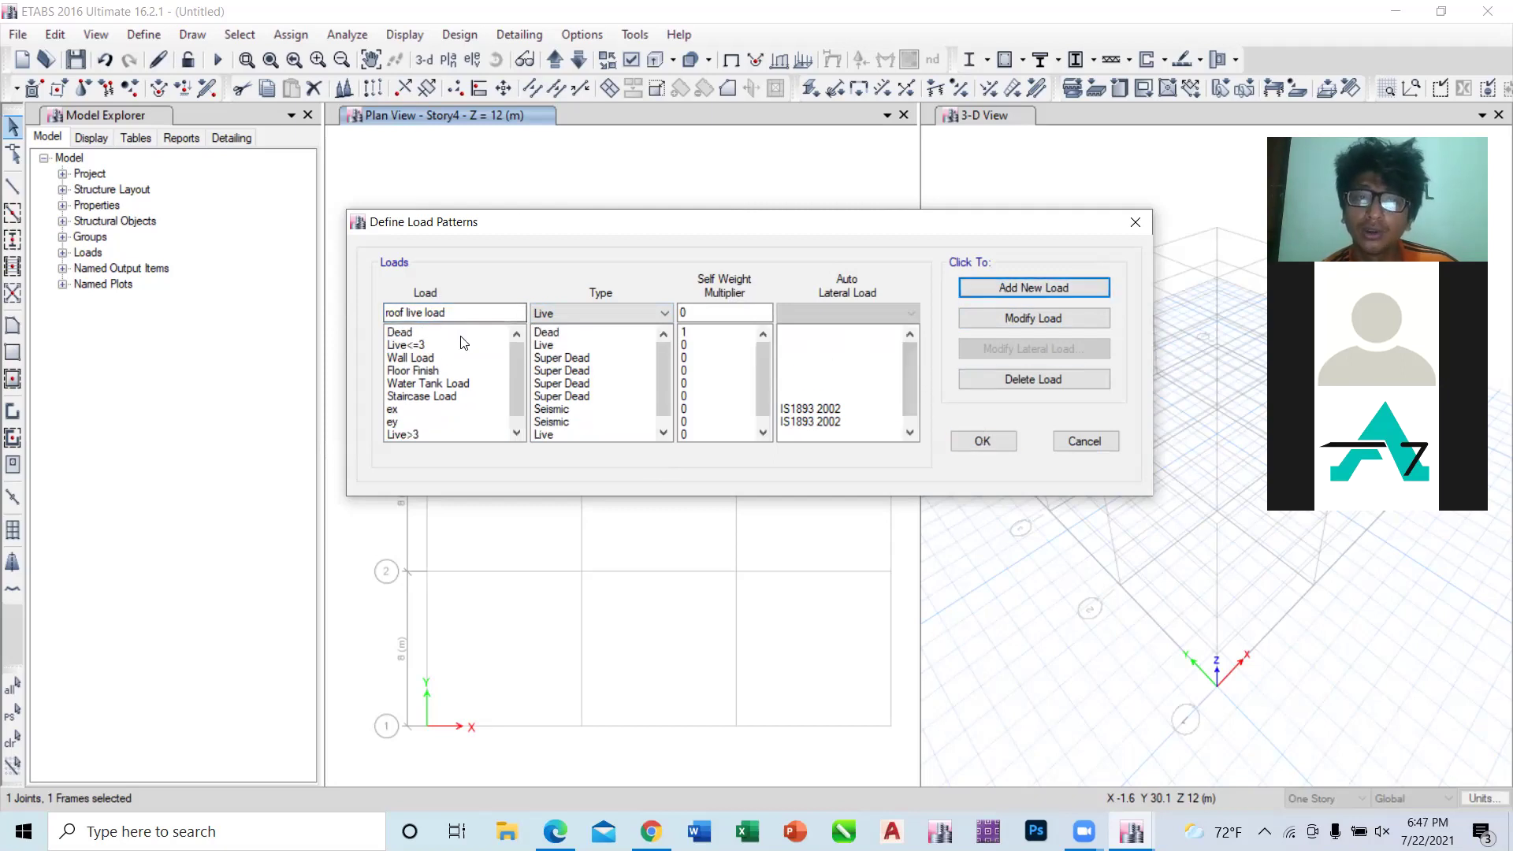
{"action": "left_click", "coordinate": [457, 358]}
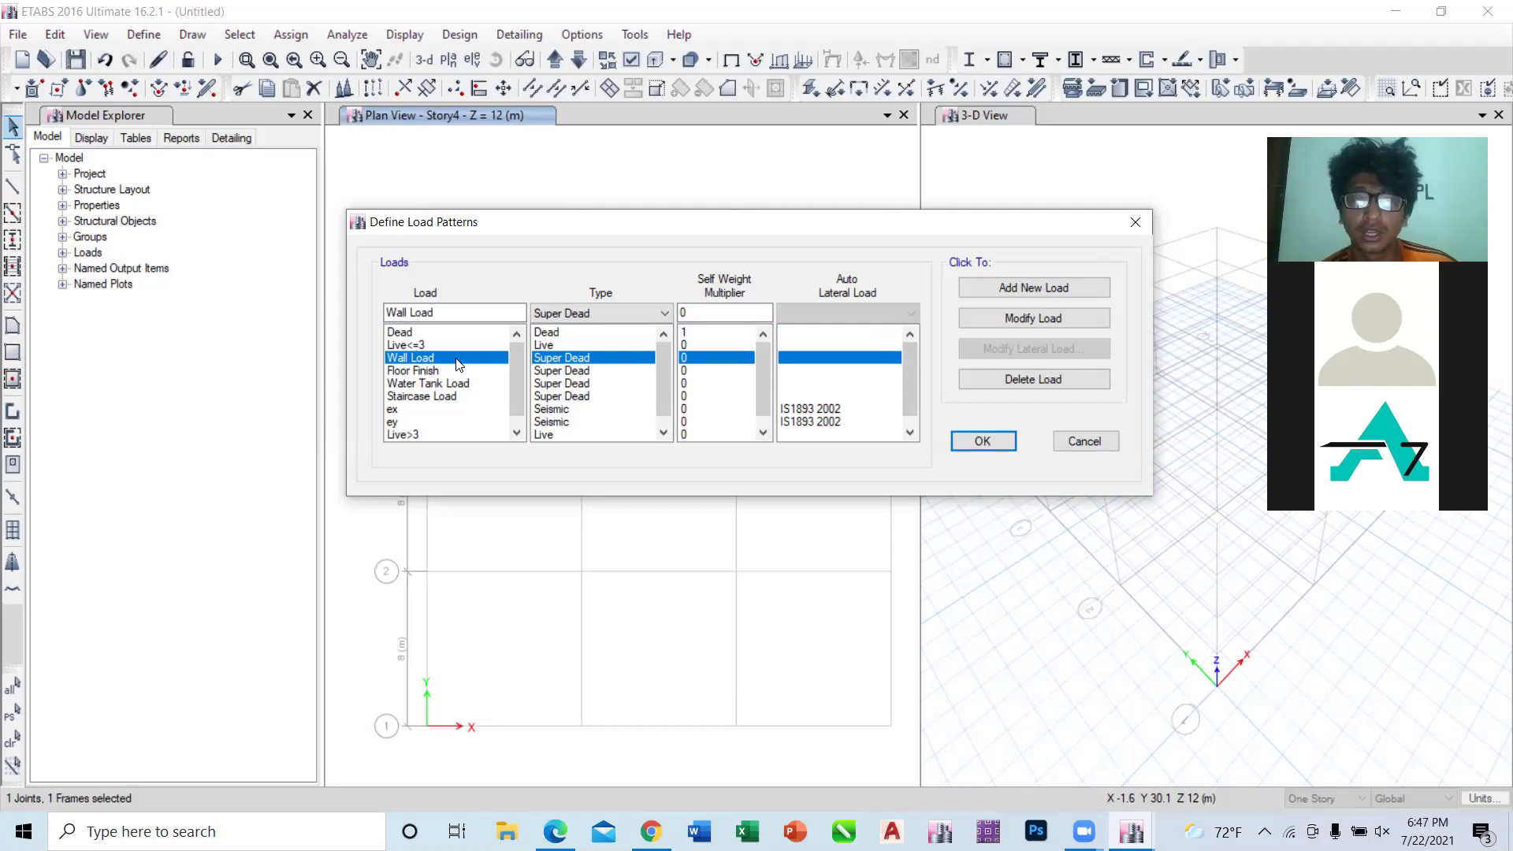
{"action": "left_click_drag", "start_coordinate": [660, 386], "coordinate": [670, 405]}
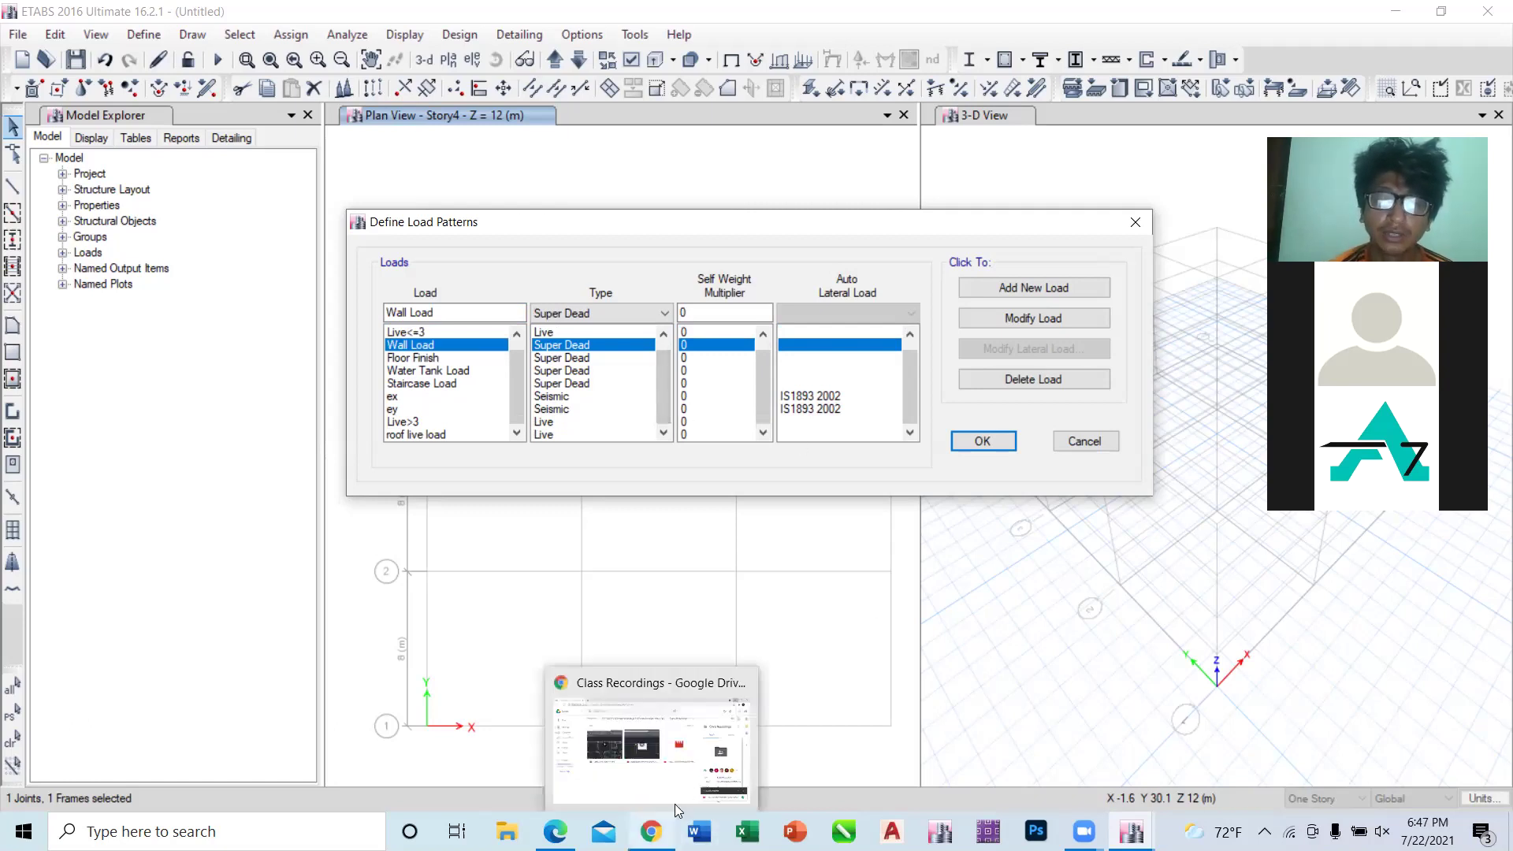
Step: Switch to is.1893.1.2002.pdf in Microsoft Edge and examine the seismic weight term W in the base shear expression of clause 7.5.3
{"action": "left_click", "coordinate": [677, 813]}
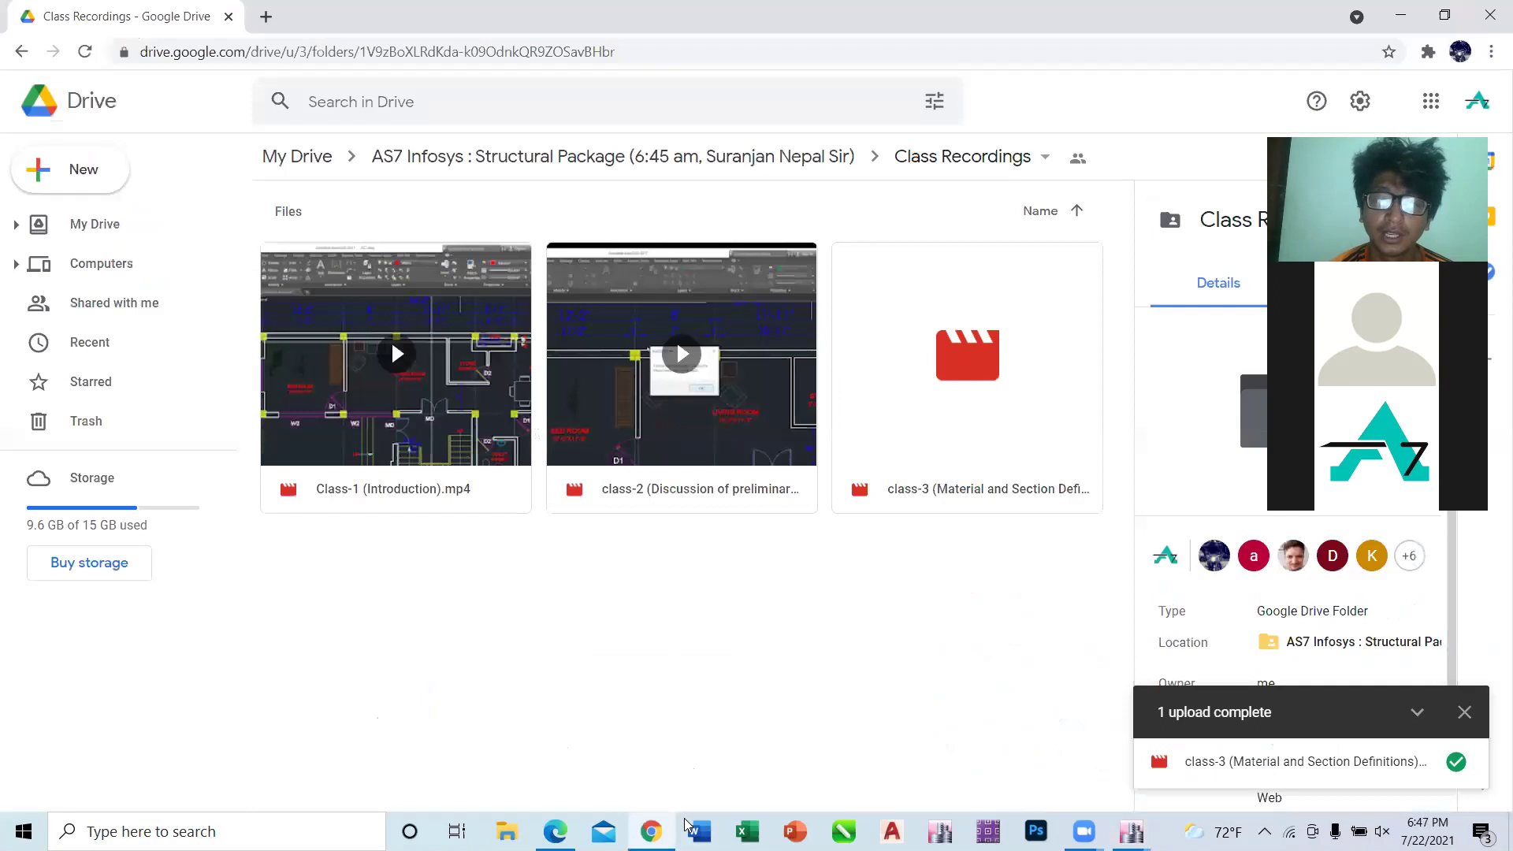
{"action": "left_click", "coordinate": [651, 831]}
{"action": "mouse_move", "coordinate": [556, 831]}
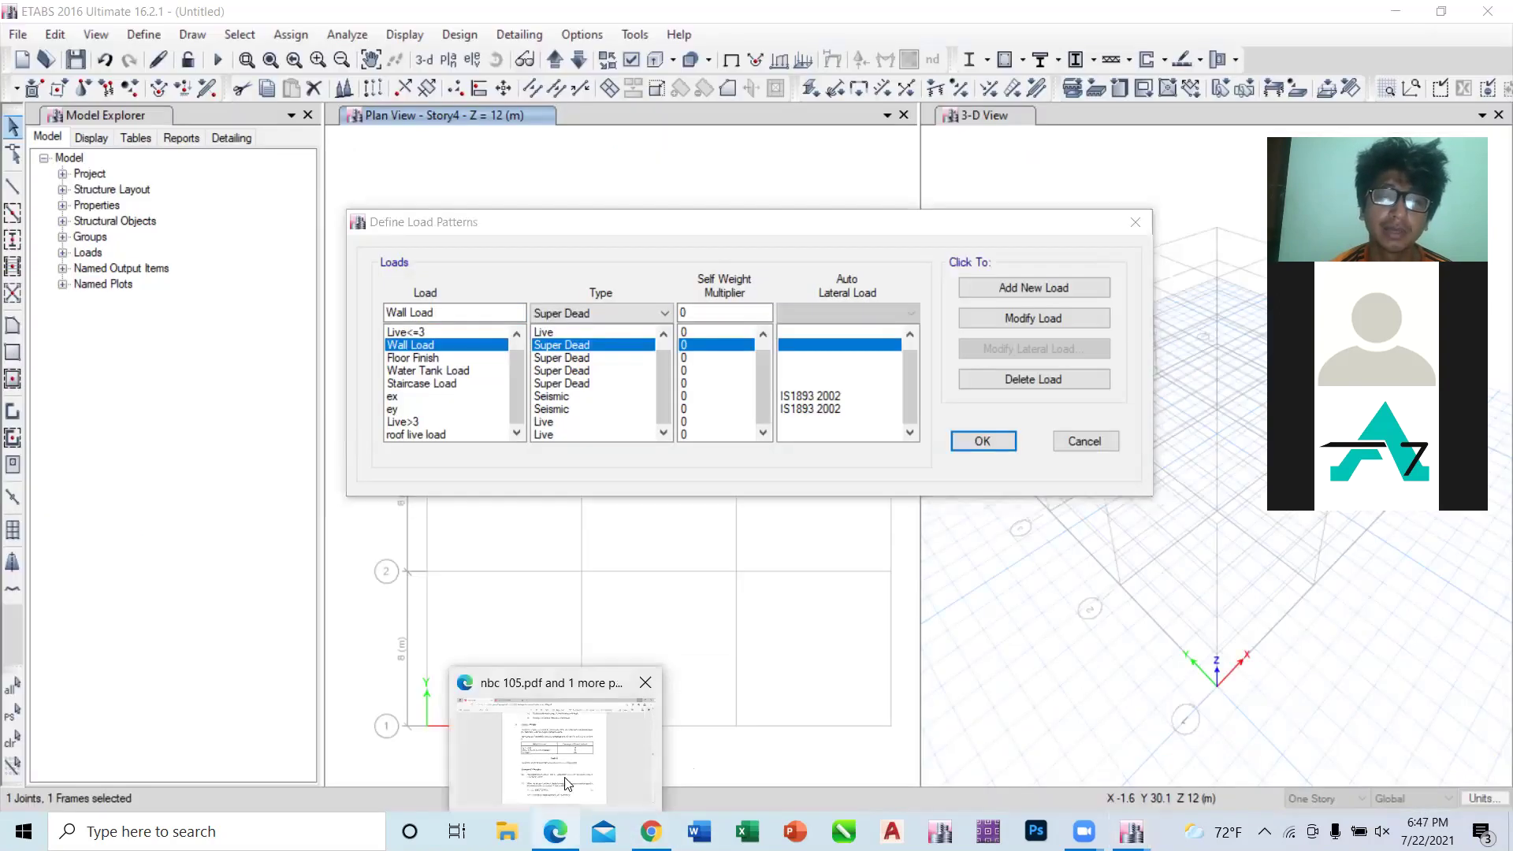
{"action": "left_click", "coordinate": [564, 778]}
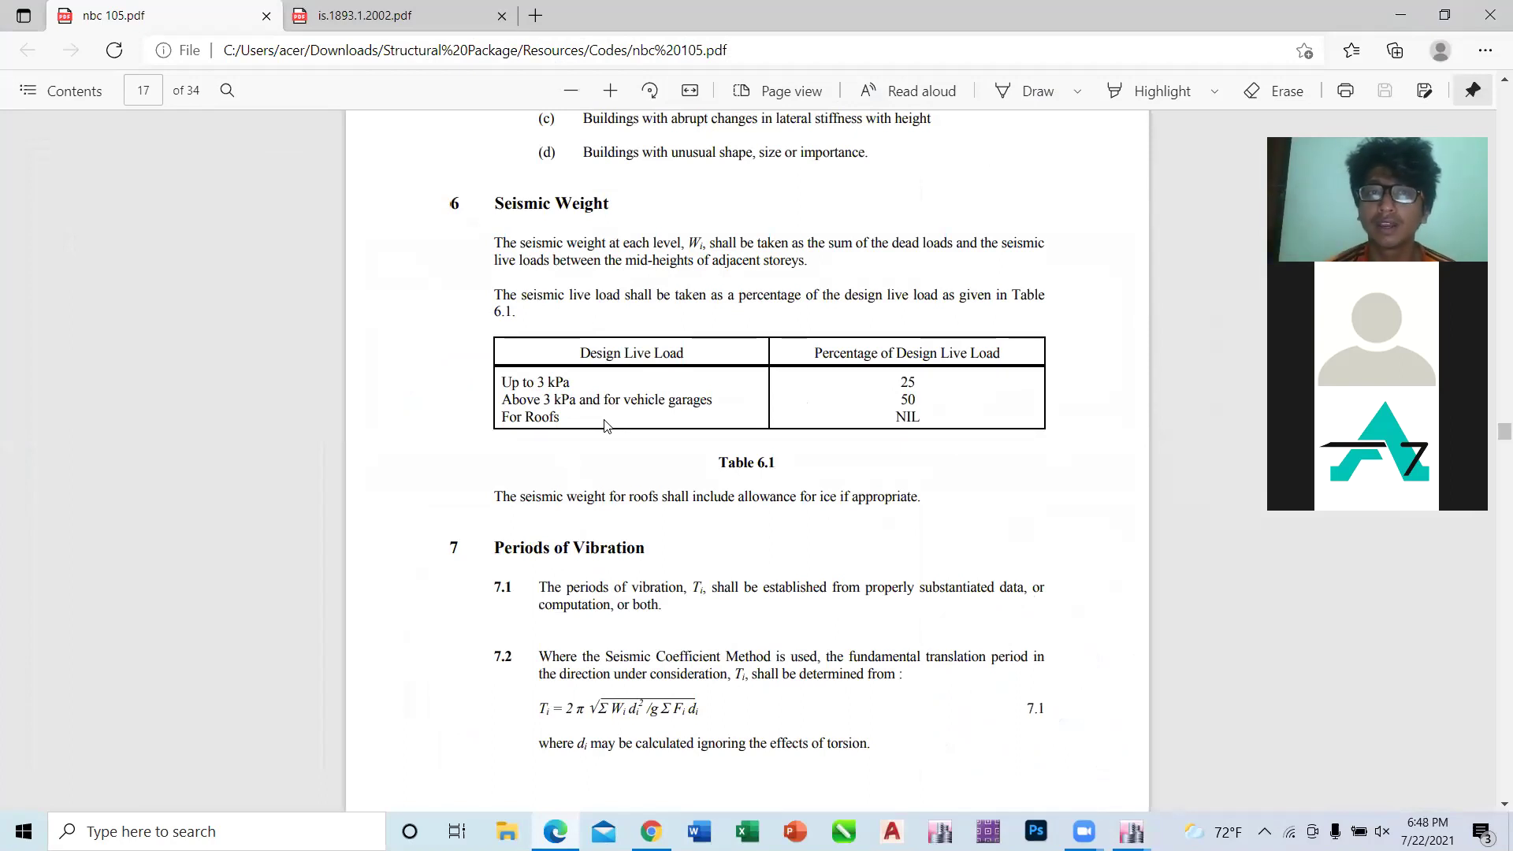
{"action": "left_click", "coordinate": [402, 12]}
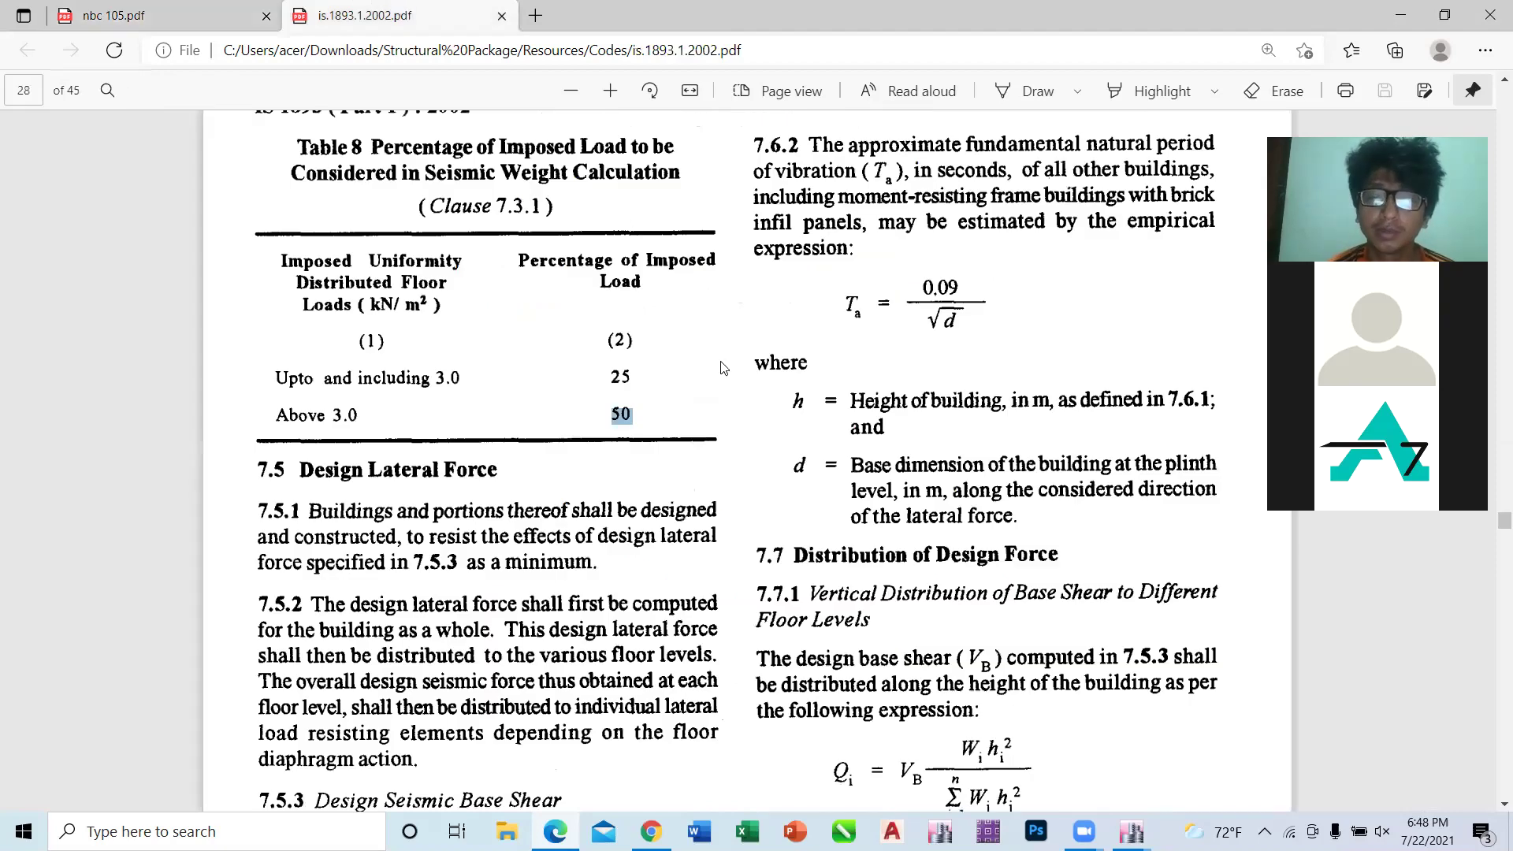
{"action": "scroll", "coordinate": [723, 368], "scroll_direction": "down", "scroll_amount": 5}
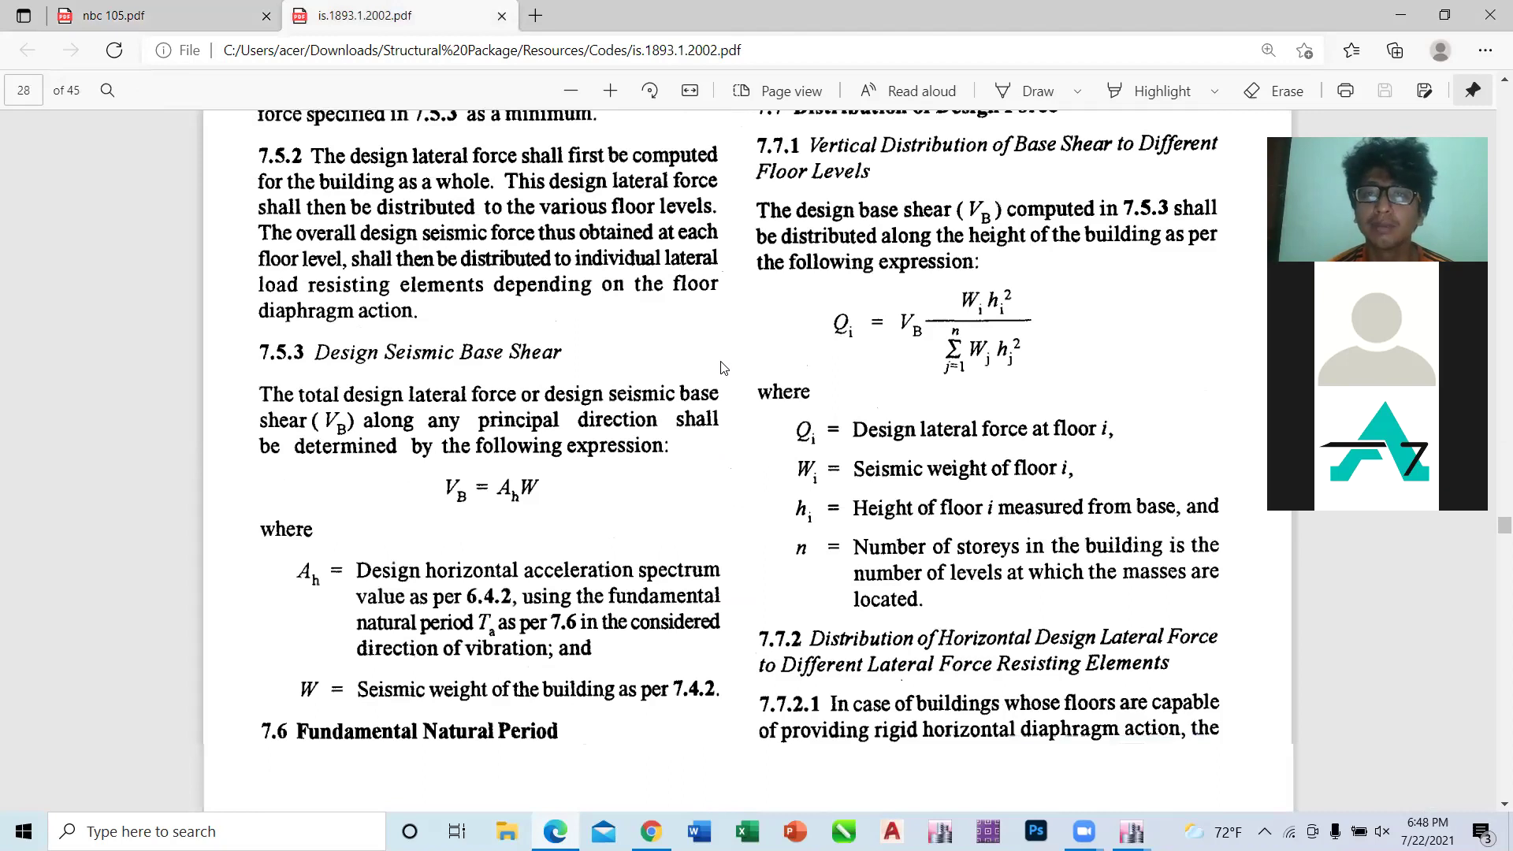
{"action": "scroll", "coordinate": [723, 368], "scroll_direction": "down", "scroll_amount": 1}
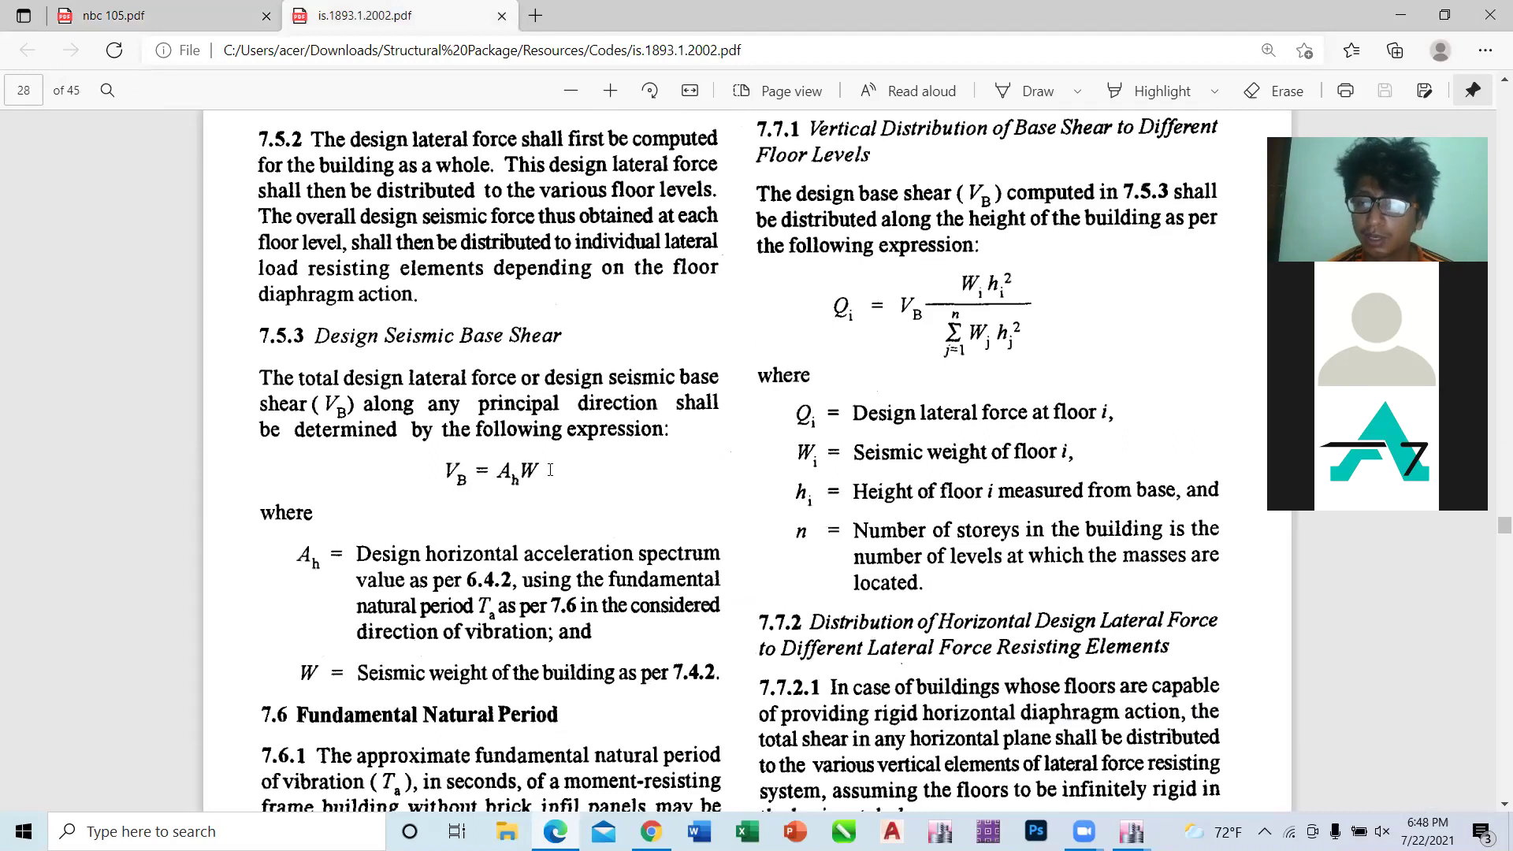
{"action": "double_click", "coordinate": [551, 477]}
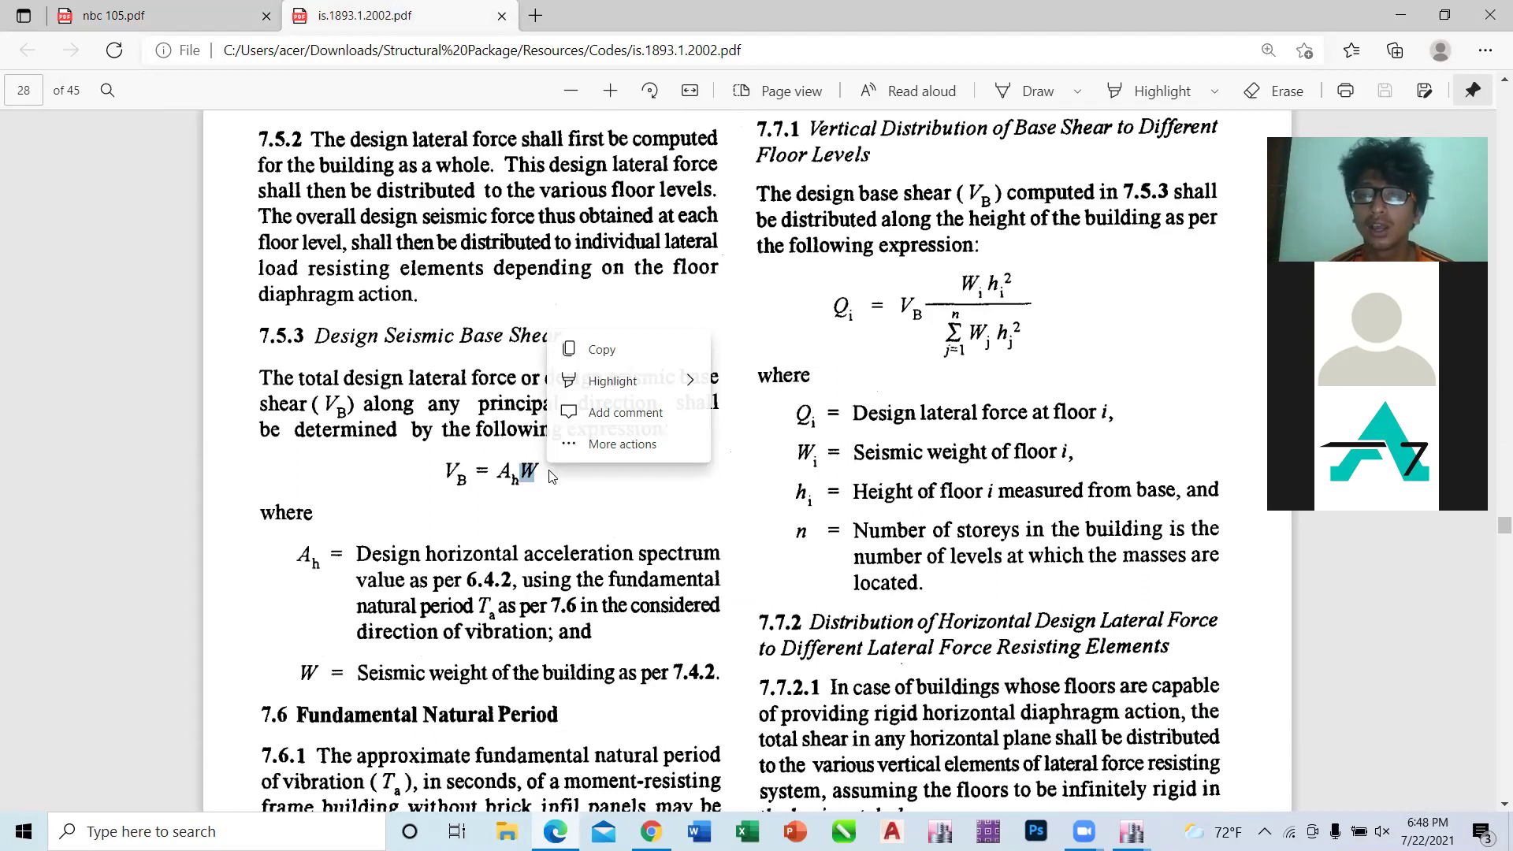
{"action": "left_click", "coordinate": [550, 470]}
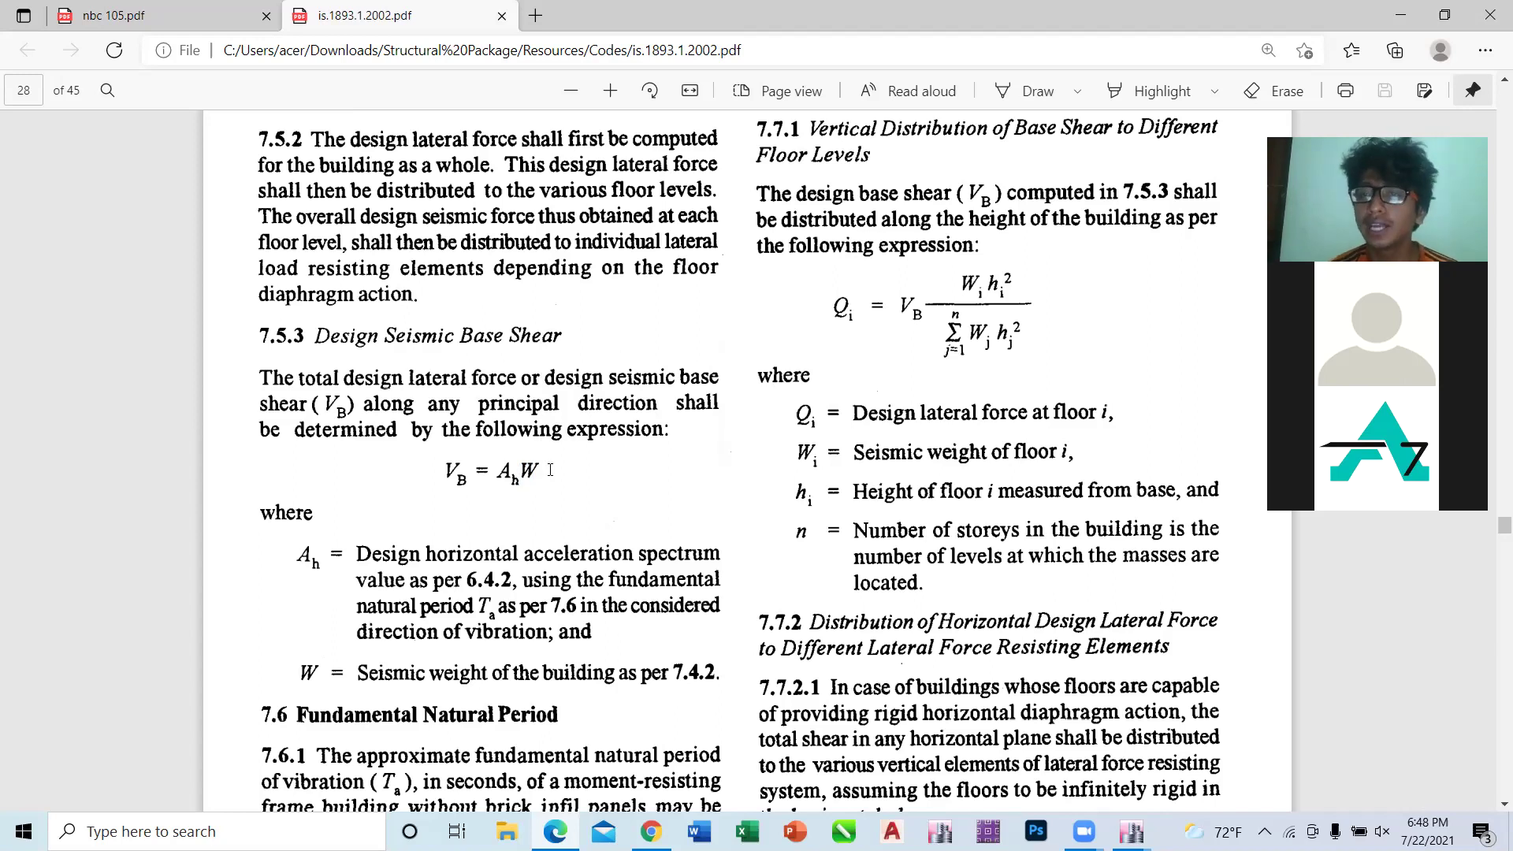
Step: Read clause 7.6.1 on the approximate fundamental natural period for RC and steel frame buildings without brick infill panels
{"action": "scroll", "coordinate": [550, 471], "scroll_direction": "down", "scroll_amount": 1}
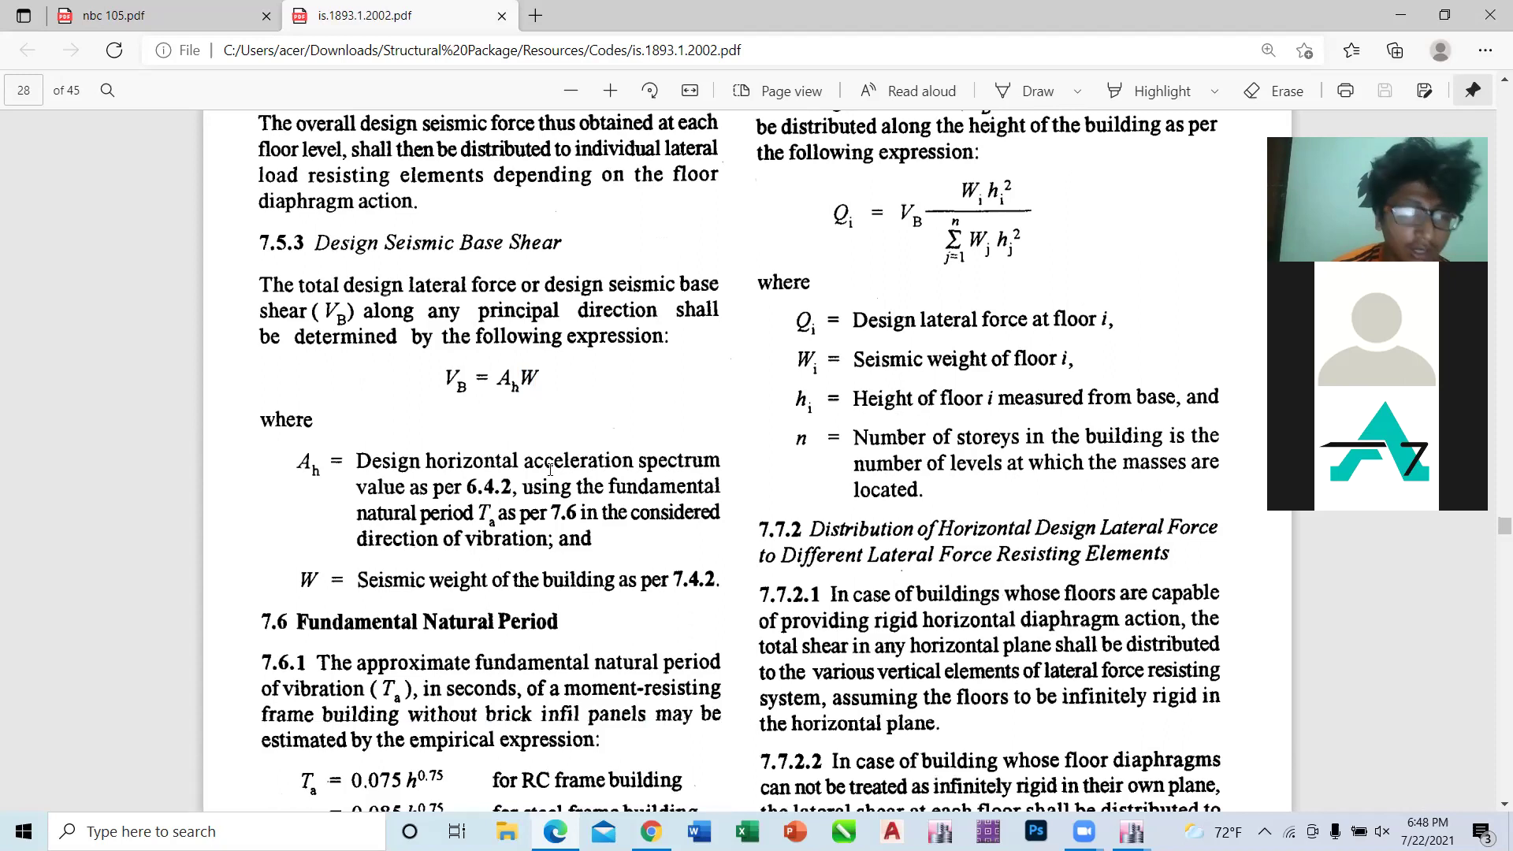
{"action": "scroll", "coordinate": [549, 470], "scroll_direction": "down", "scroll_amount": 2}
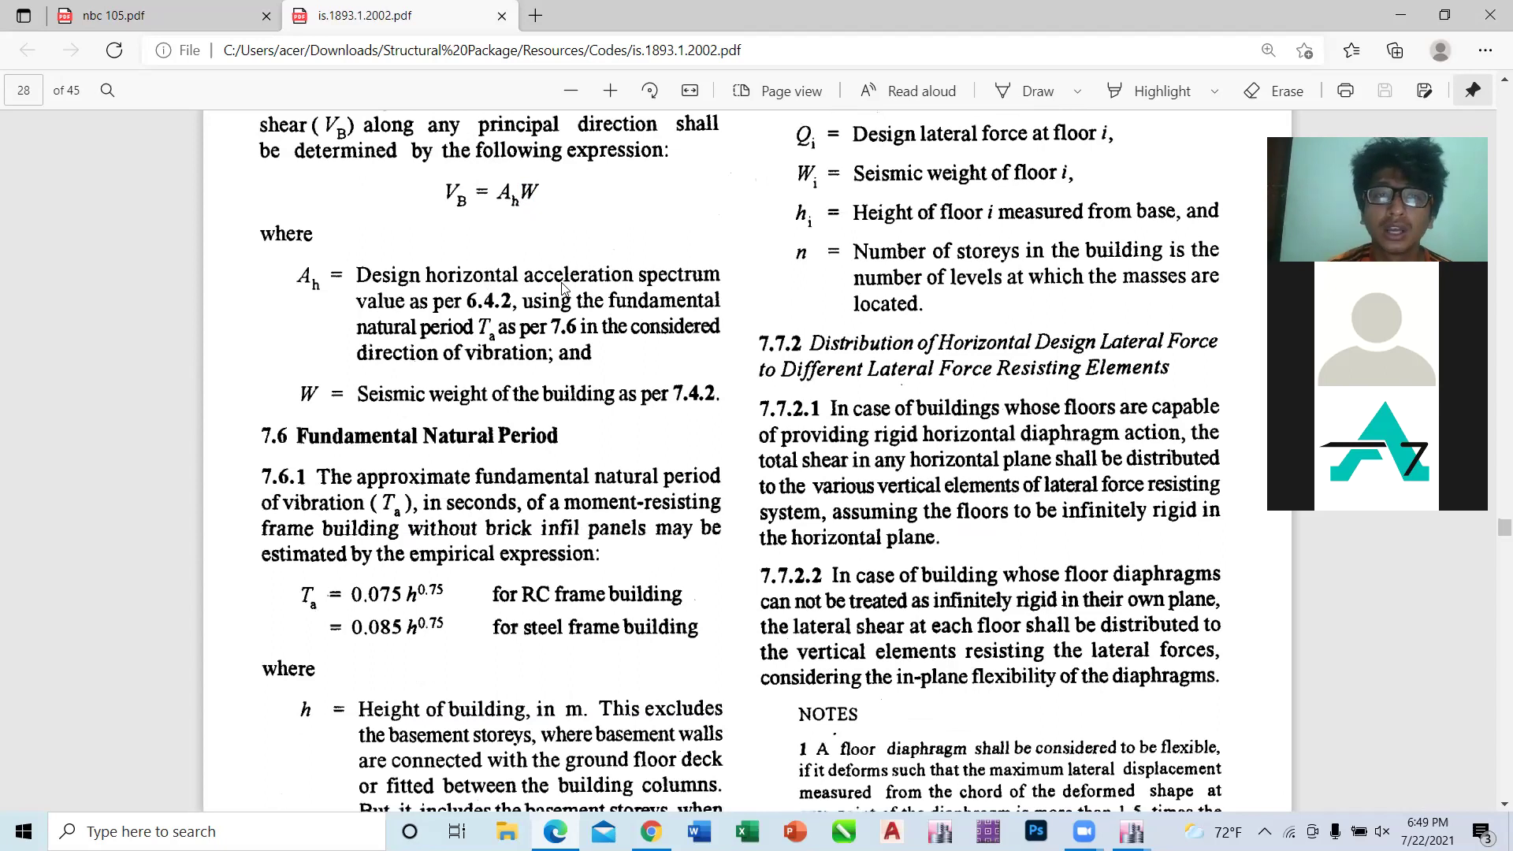
{"action": "scroll", "coordinate": [562, 288], "scroll_direction": "up", "scroll_amount": 1}
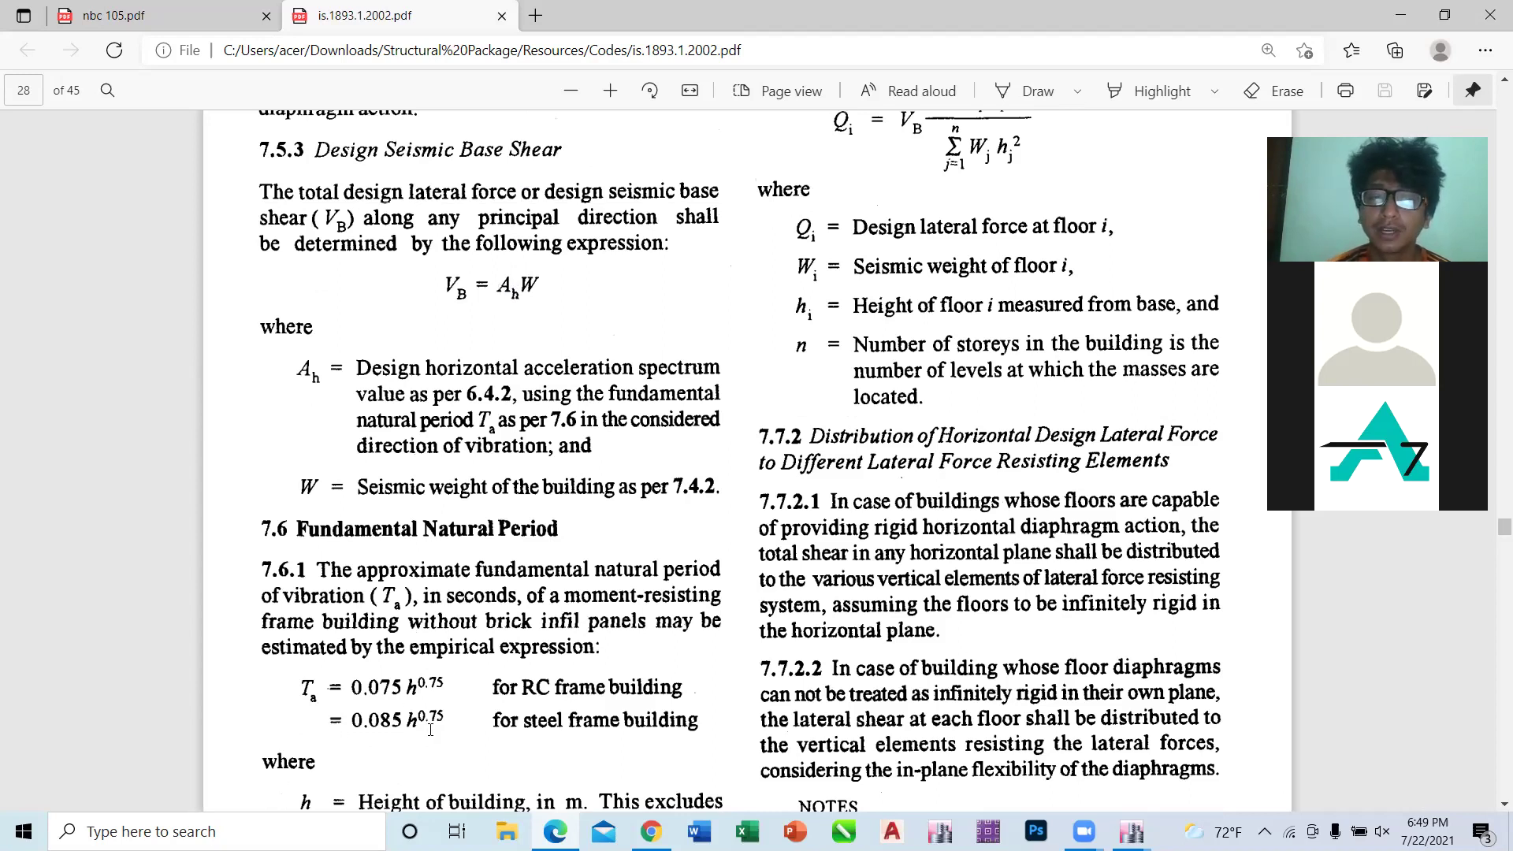
{"action": "scroll", "coordinate": [430, 728], "scroll_direction": "down", "scroll_amount": 2}
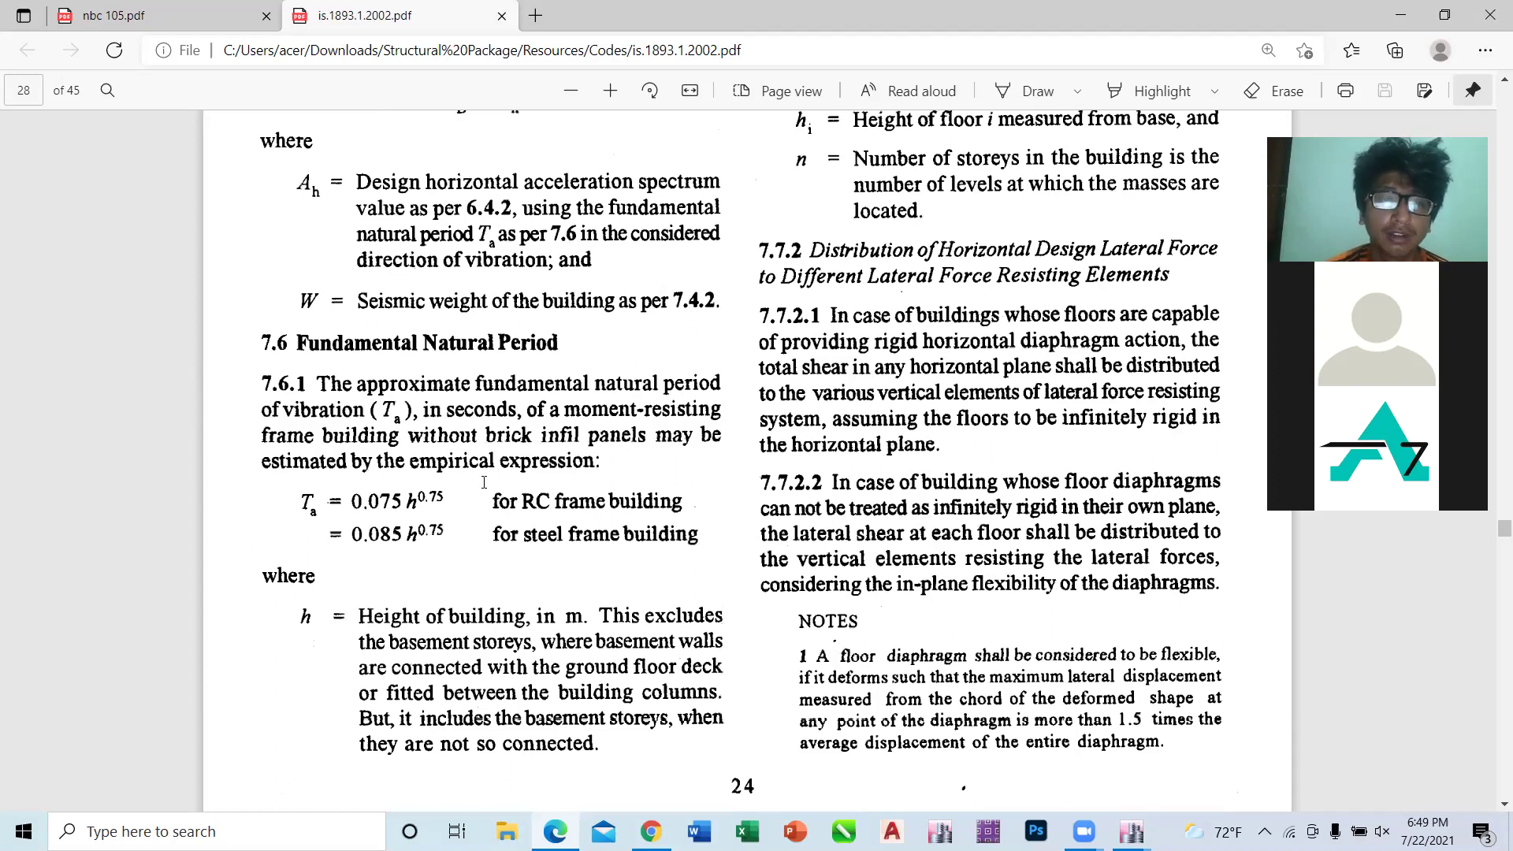
Step: Examine the clause 7.6.1 expression Ta = 0.075 h^0.75 for RC frame buildings and the definition of building height h
{"action": "left_click_drag", "start_coordinate": [262, 384], "coordinate": [701, 574]}
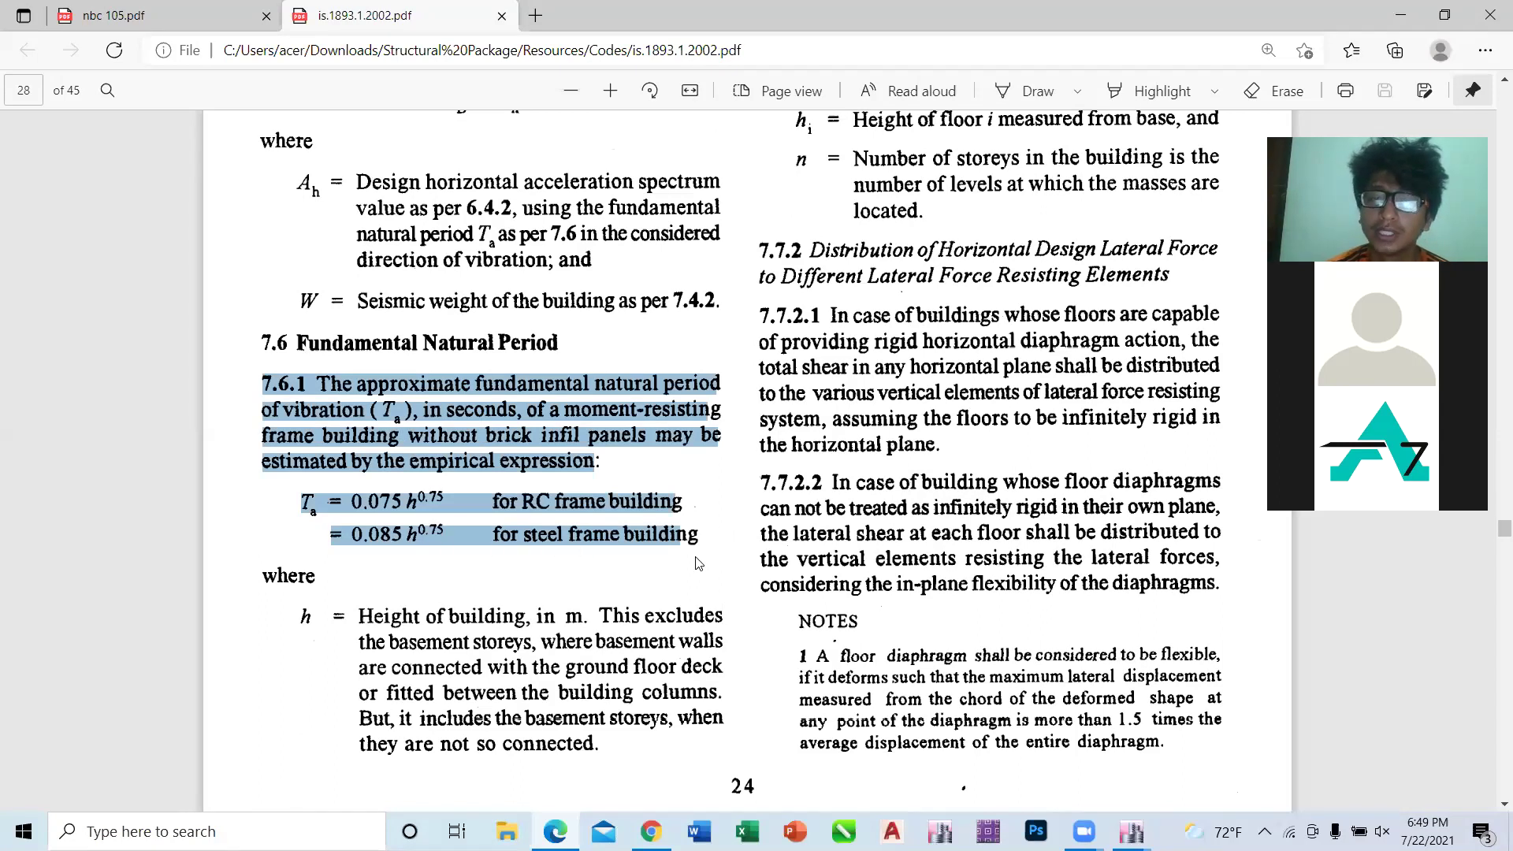
{"action": "left_click_drag", "start_coordinate": [696, 565], "coordinate": [690, 569]}
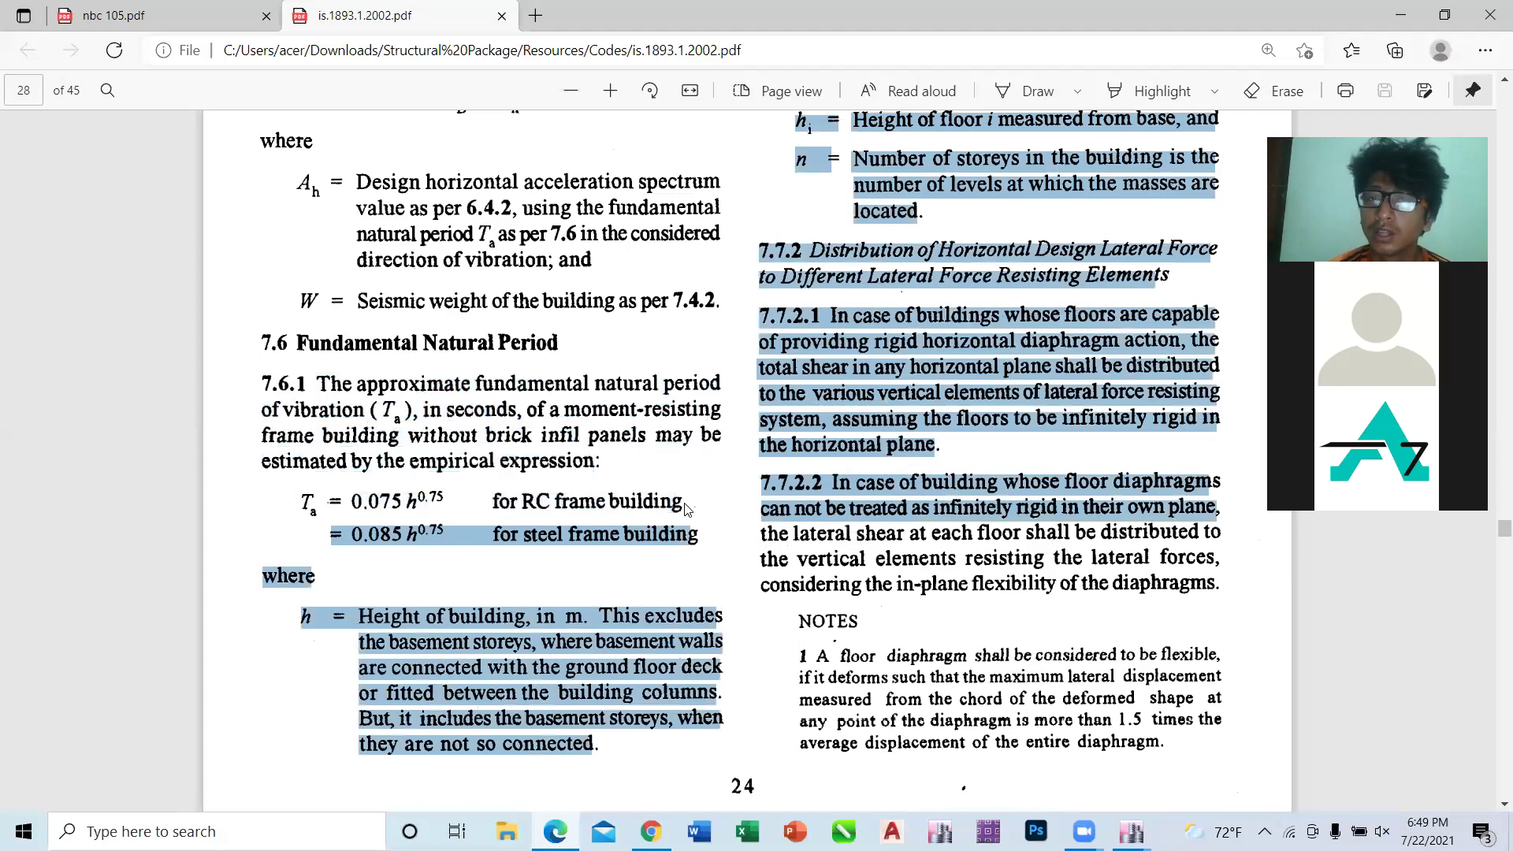
{"action": "left_click", "coordinate": [705, 550]}
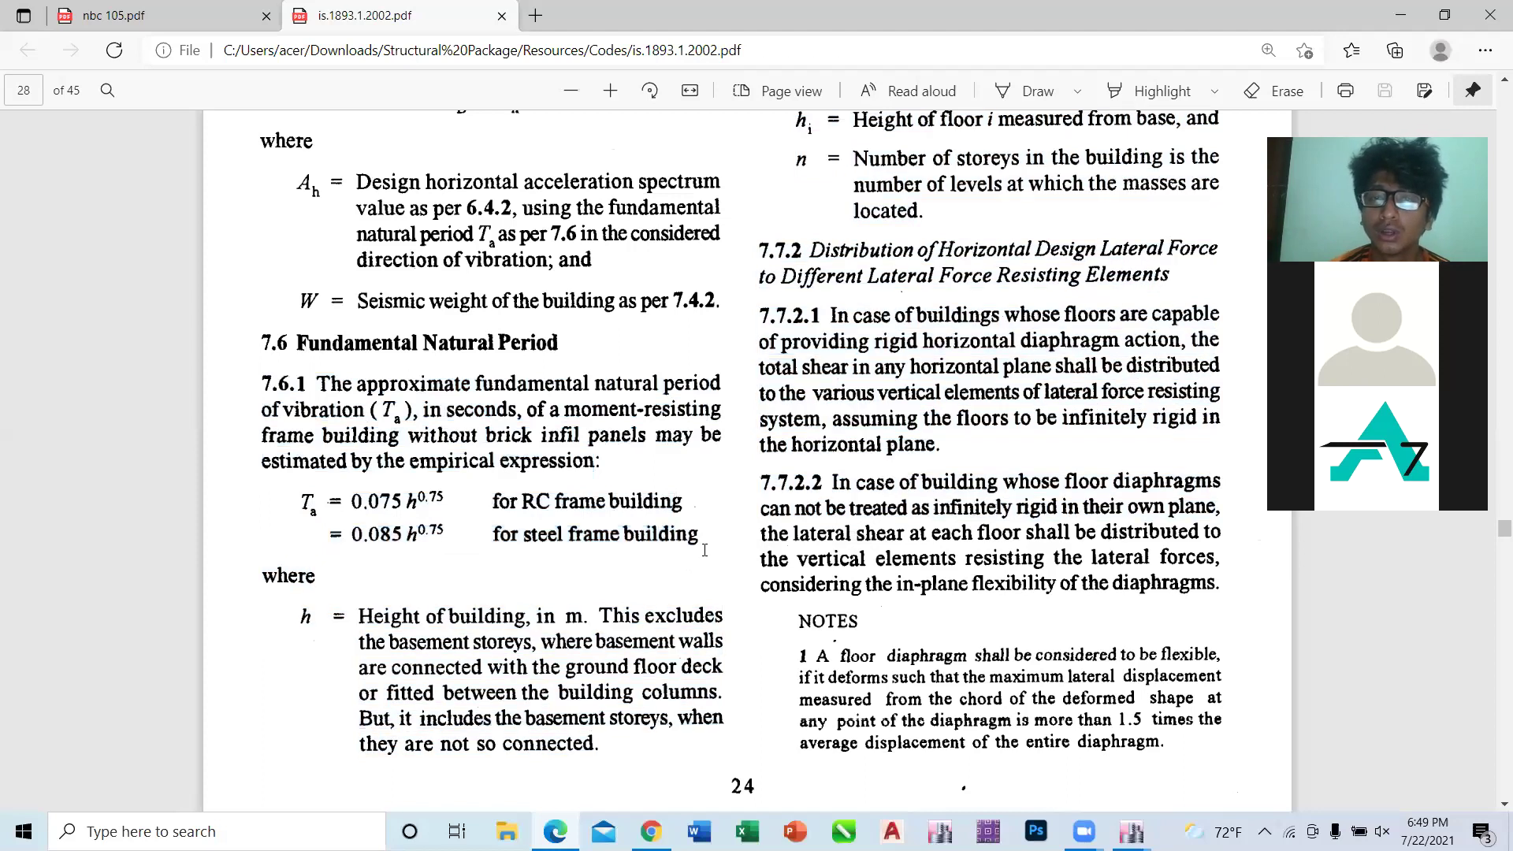
{"action": "scroll", "coordinate": [704, 550], "scroll_direction": "up", "scroll_amount": 5}
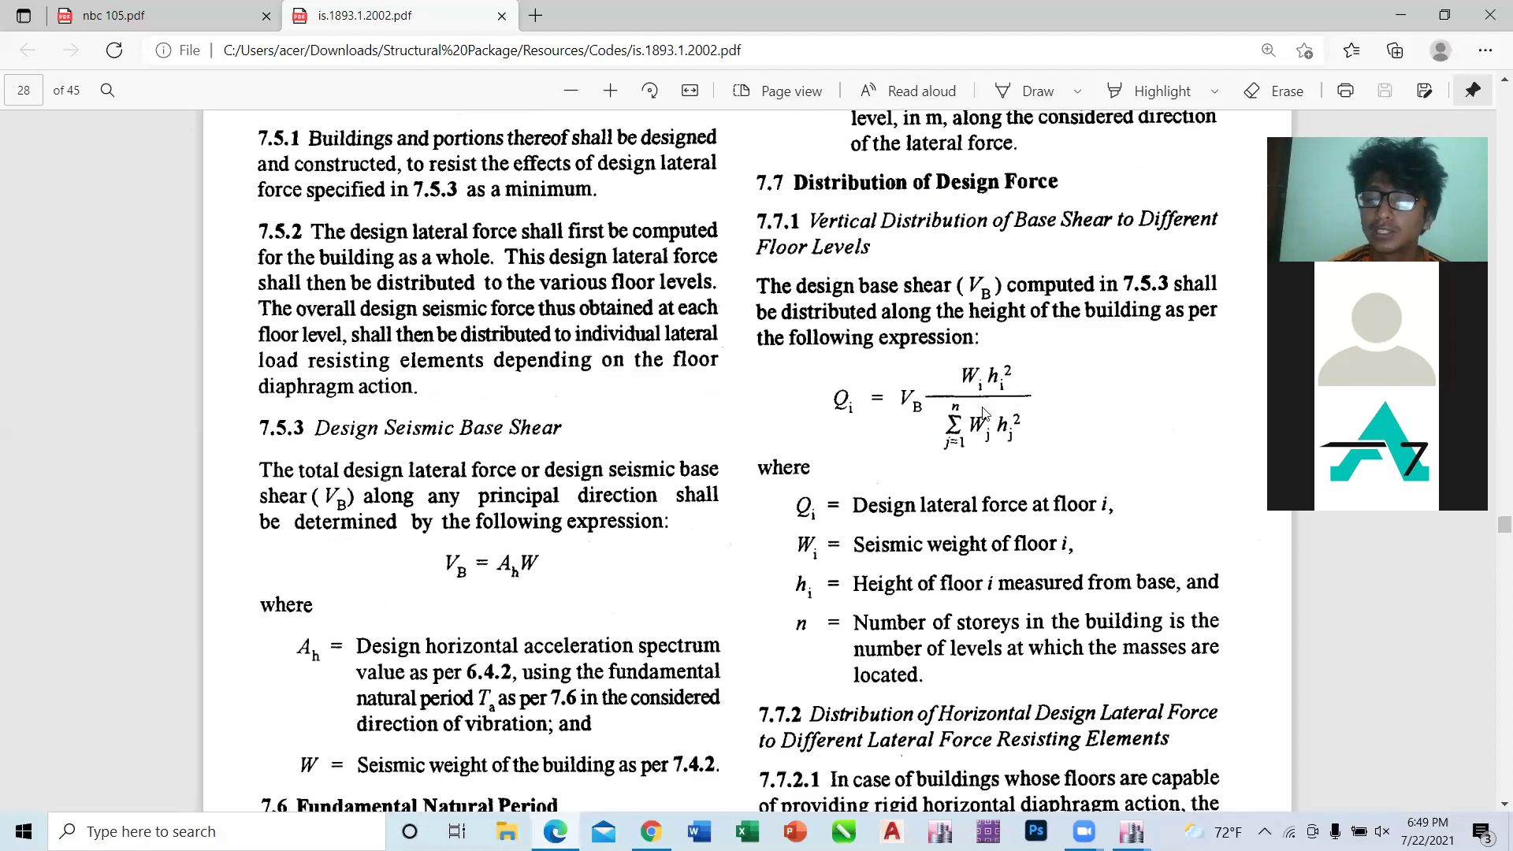
{"action": "scroll", "coordinate": [984, 412], "scroll_direction": "down", "scroll_amount": 5}
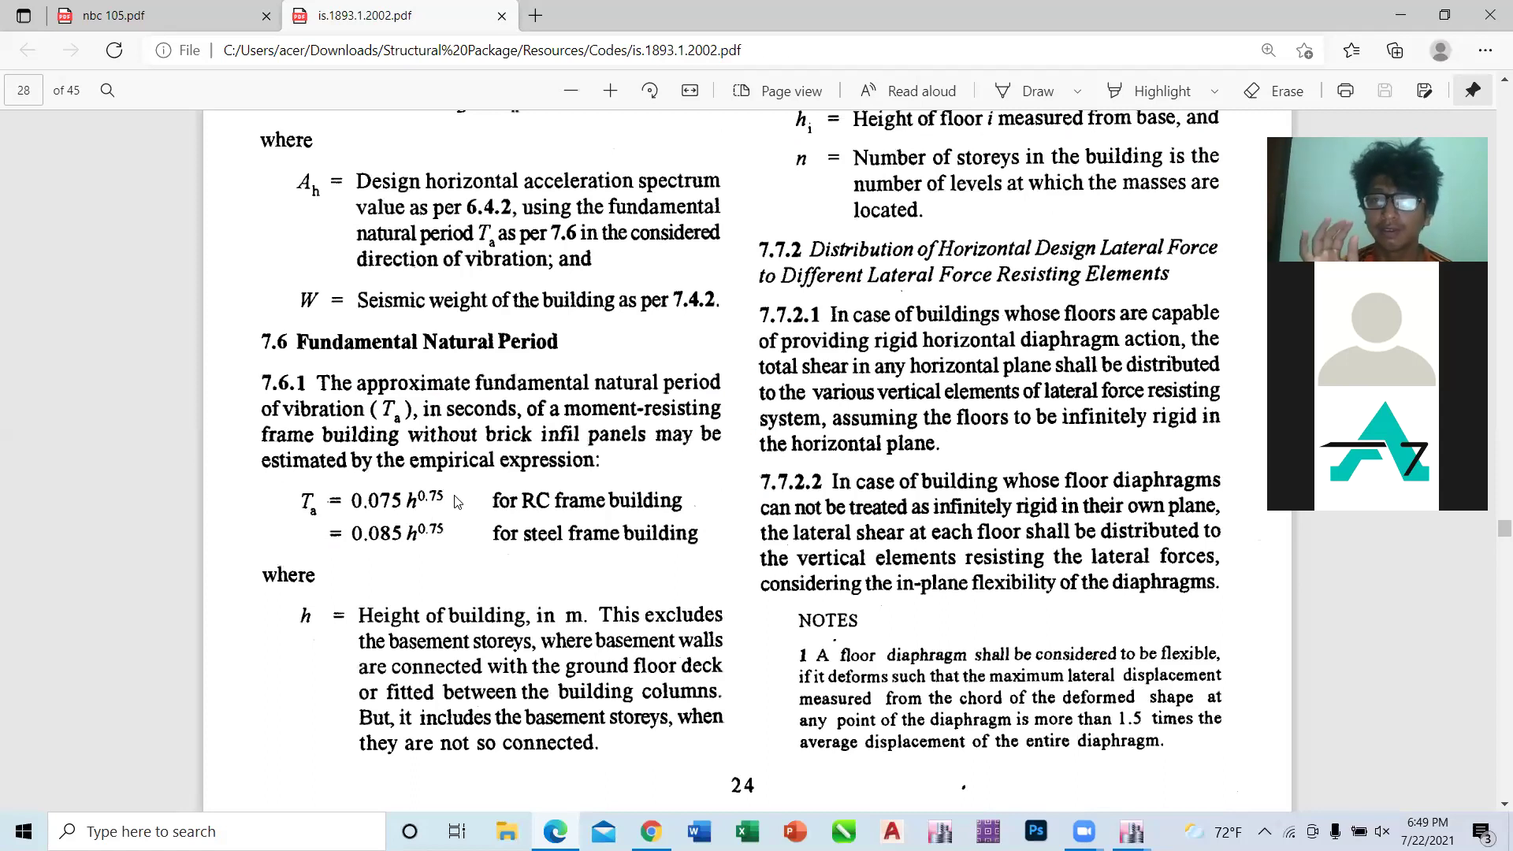
{"action": "double_click", "coordinate": [412, 504]}
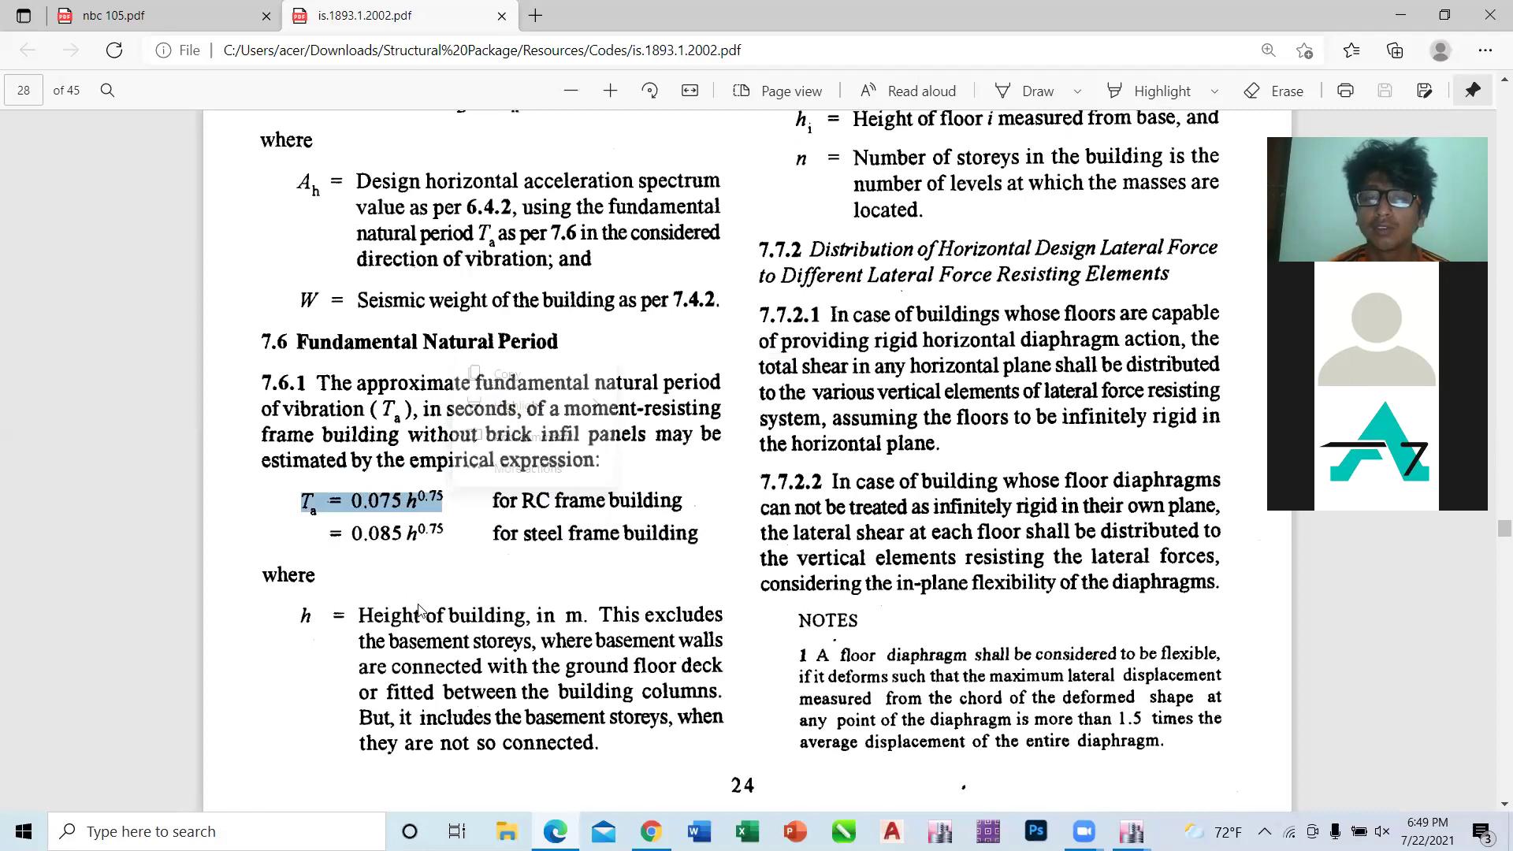
{"action": "left_click", "coordinate": [420, 502]}
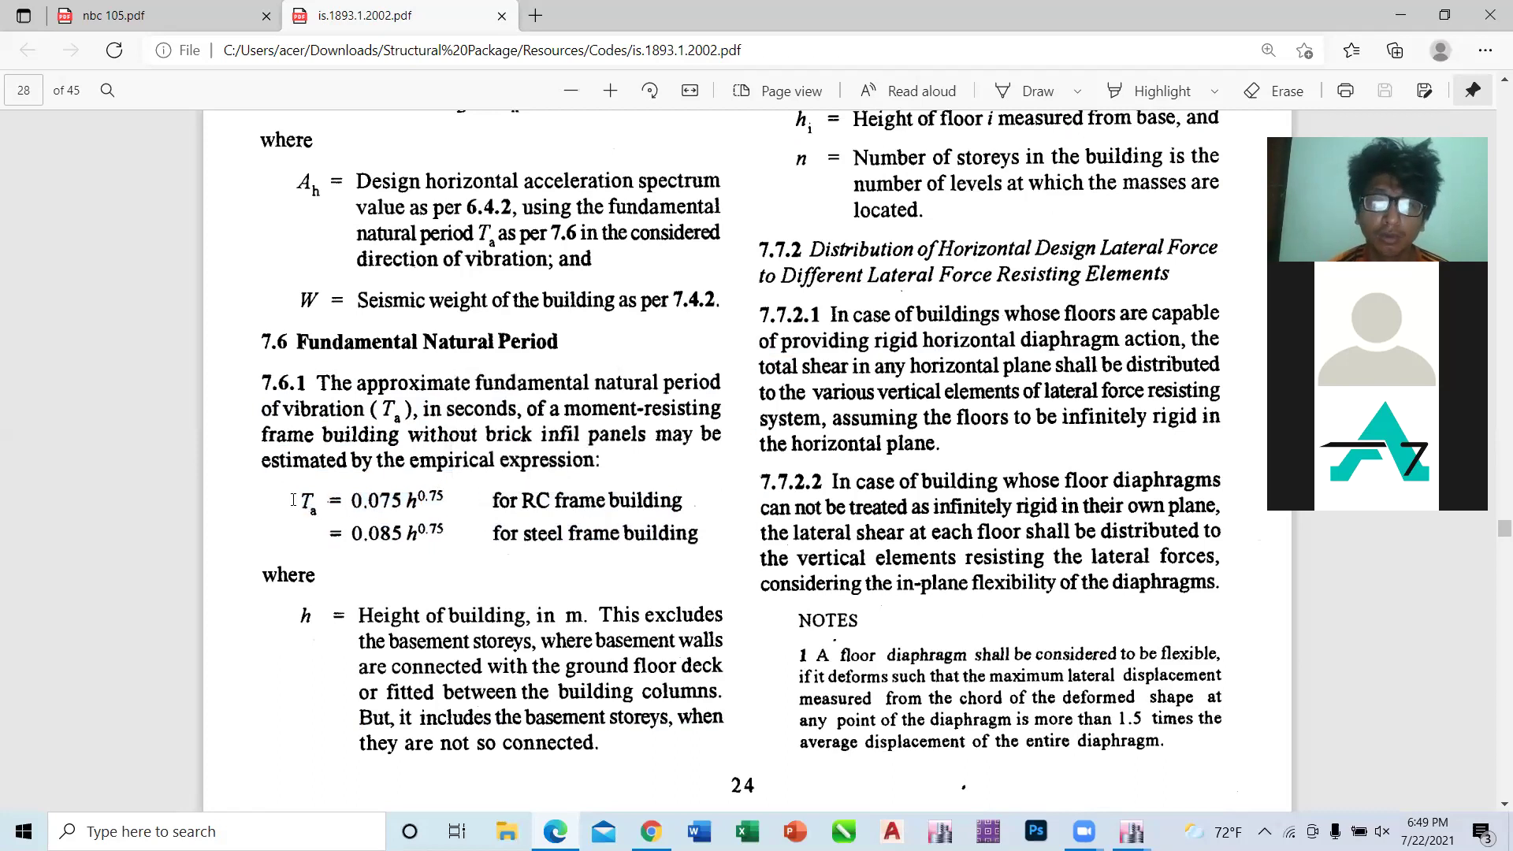
{"action": "left_click_drag", "start_coordinate": [301, 502], "coordinate": [455, 511]}
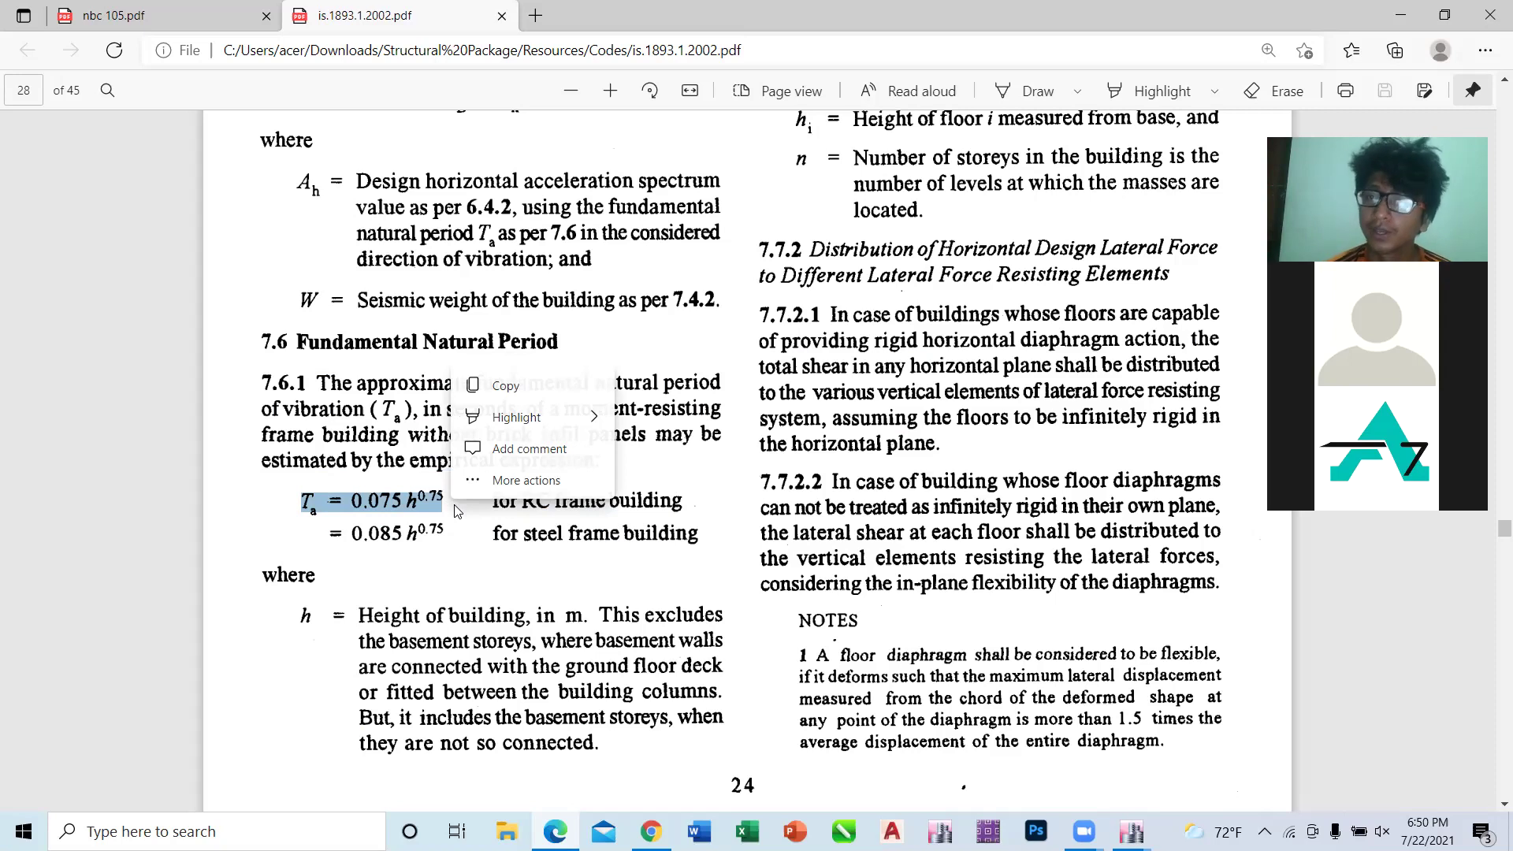
{"action": "left_click", "coordinate": [477, 561]}
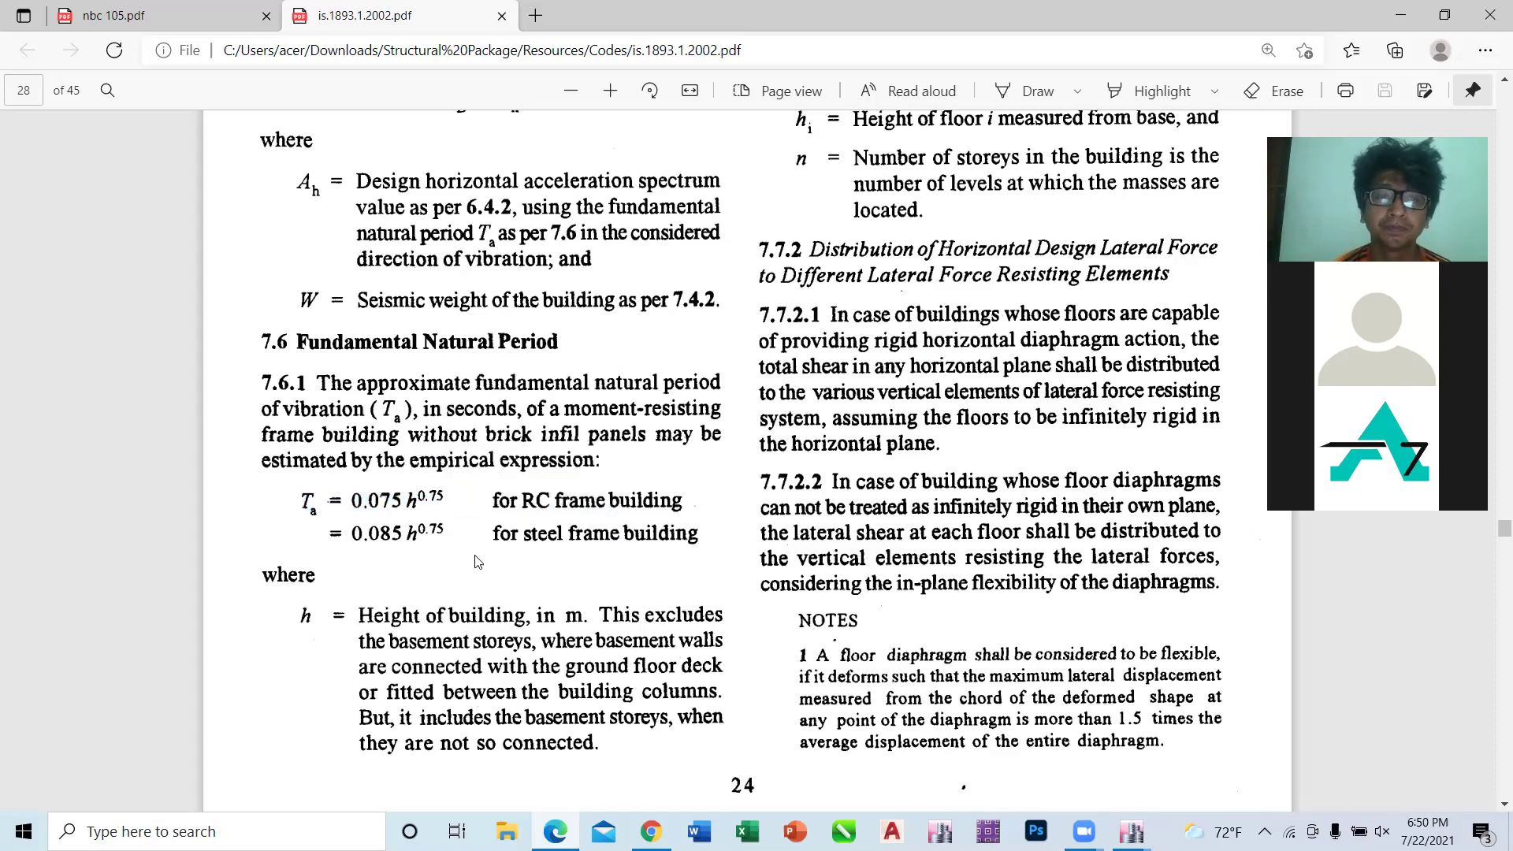
Step: Go back through the code to clause 6.4.2 and examine the expression for the design horizontal seismic coefficient Ah
{"action": "scroll", "coordinate": [476, 561], "scroll_direction": "up", "scroll_amount": 3}
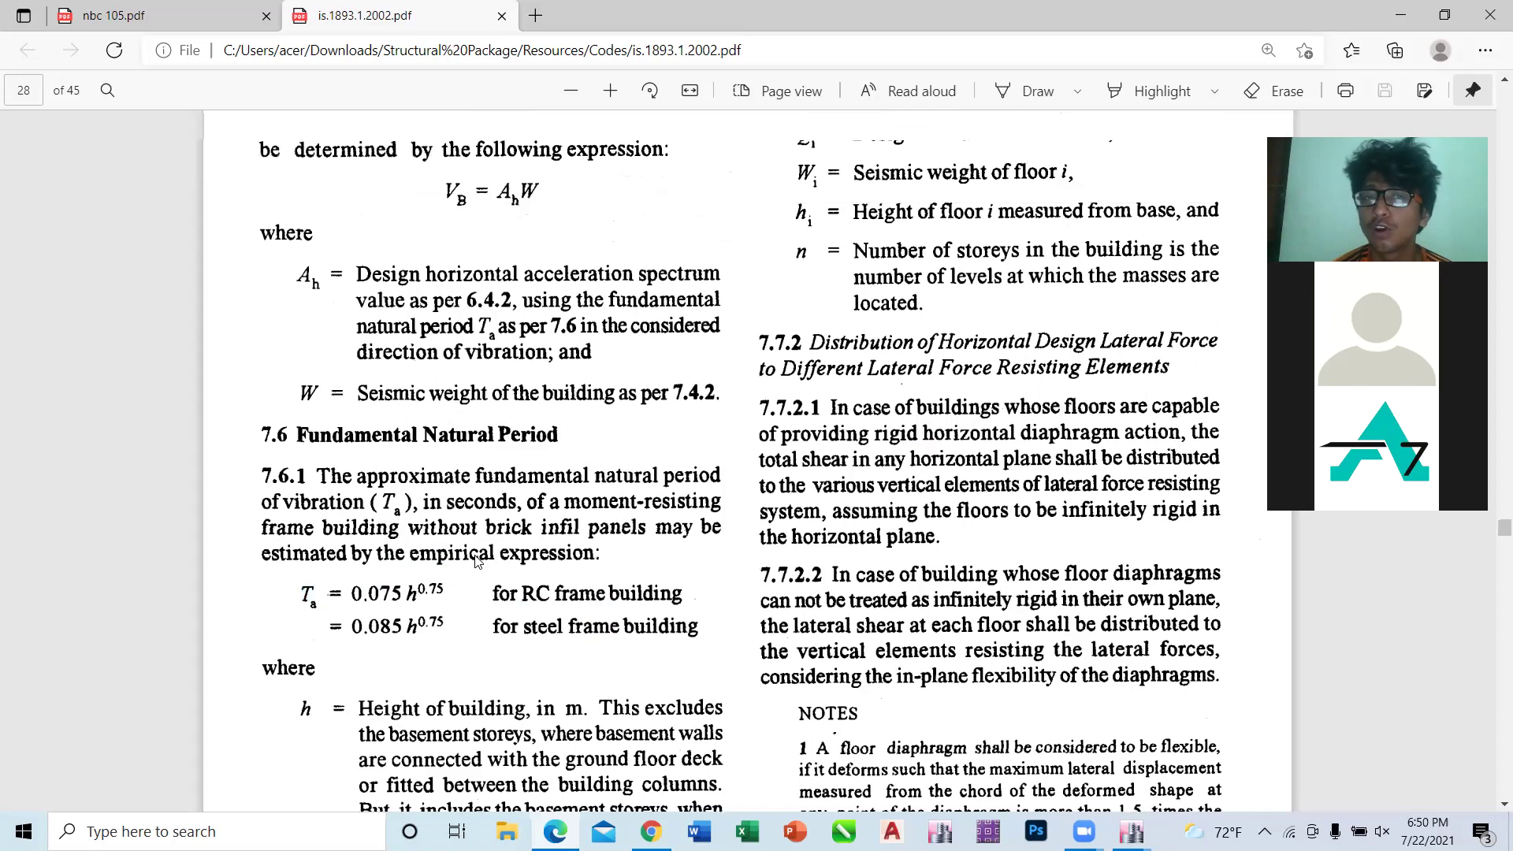
{"action": "scroll", "coordinate": [477, 561], "scroll_direction": "up", "scroll_amount": 5}
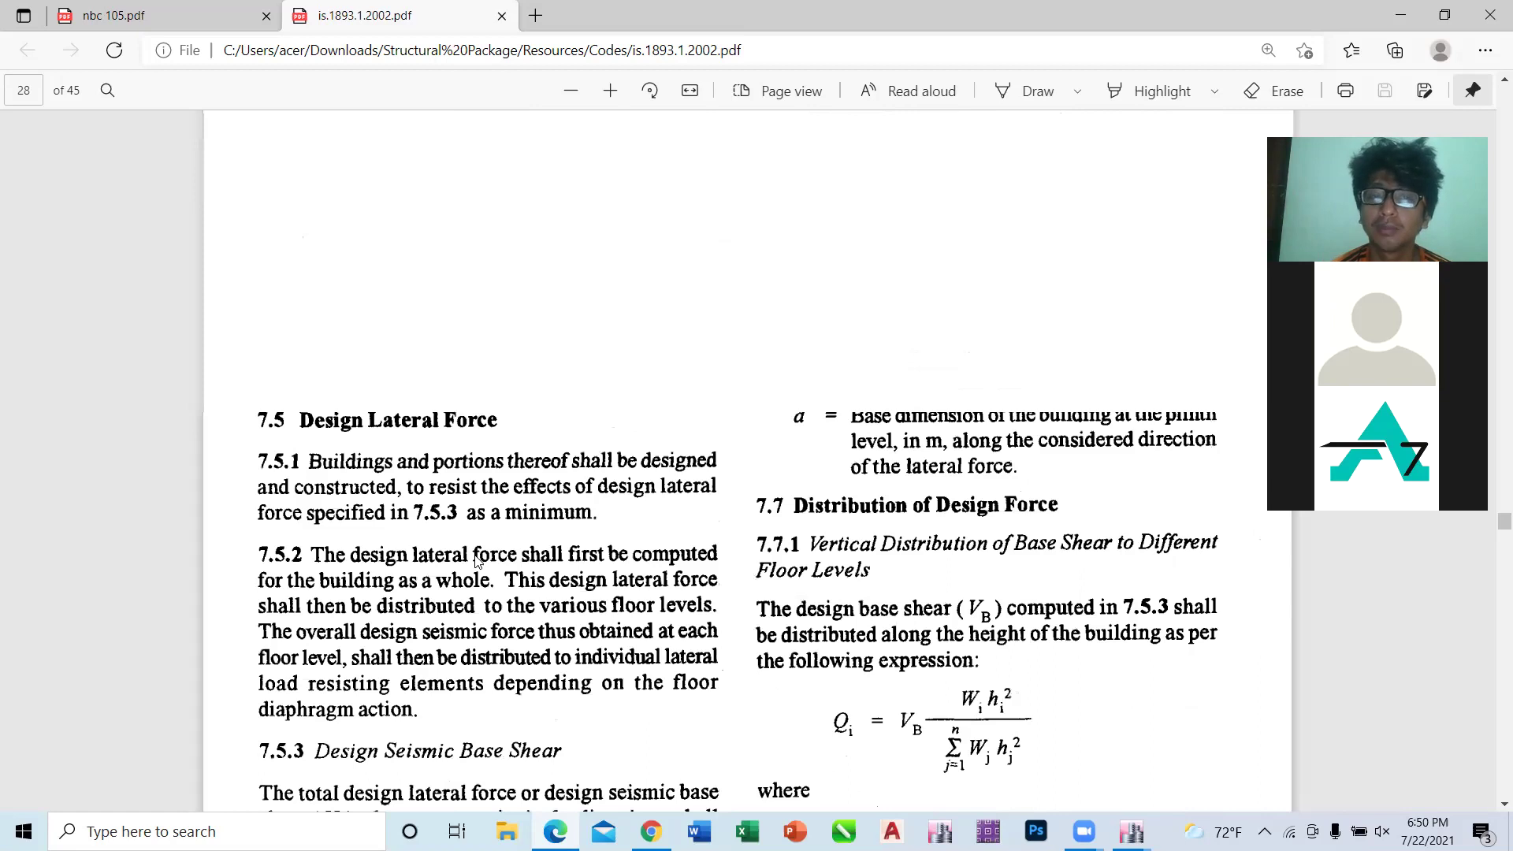
{"action": "scroll", "coordinate": [477, 561], "scroll_direction": "up", "scroll_amount": 5}
{"action": "scroll", "coordinate": [477, 561], "scroll_direction": "up", "scroll_amount": 2}
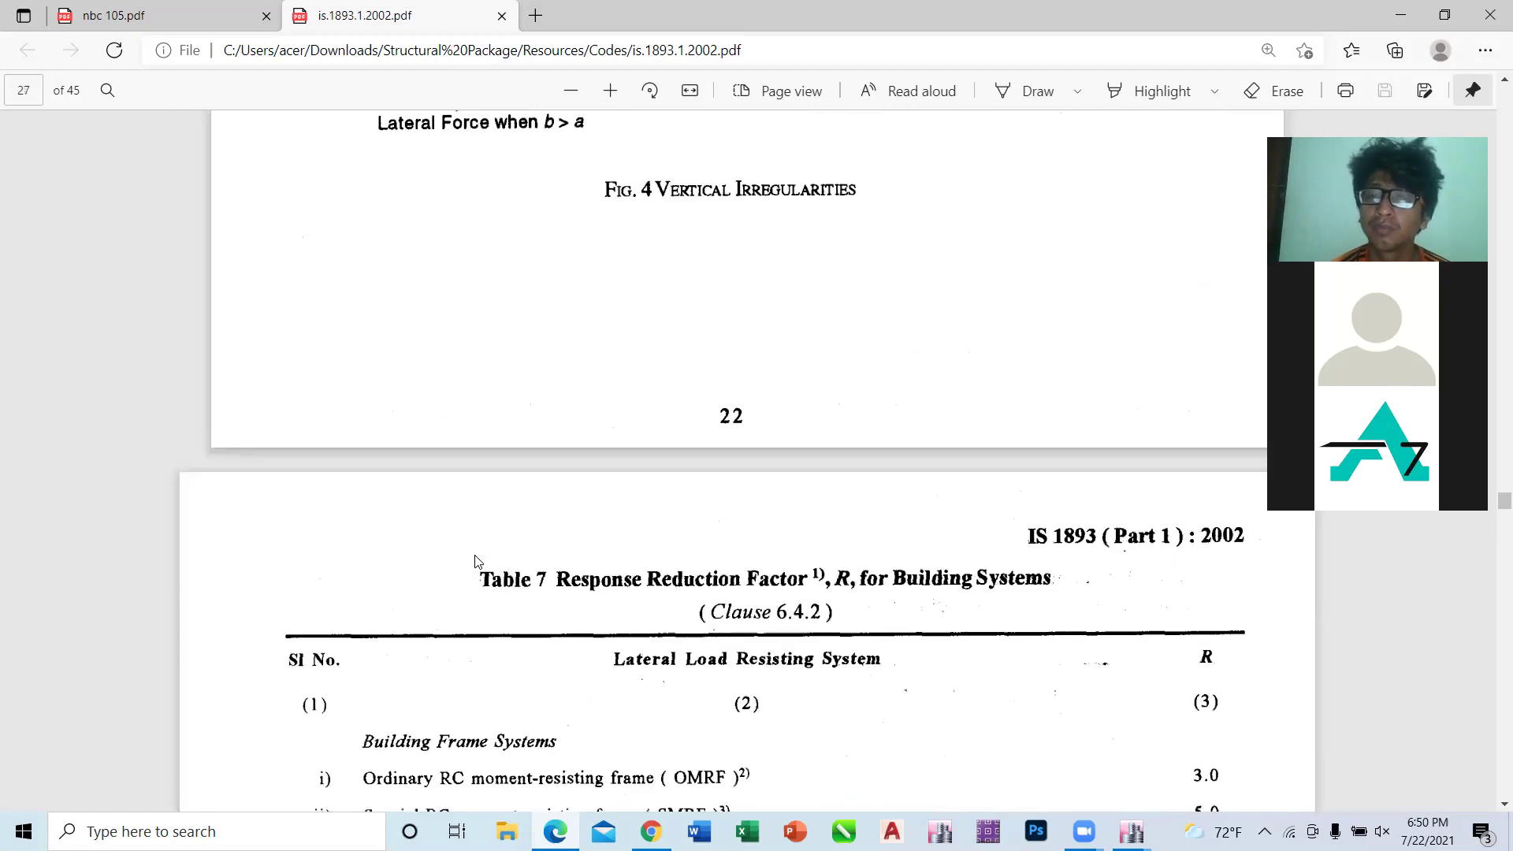
{"action": "scroll", "coordinate": [476, 561], "scroll_direction": "down", "scroll_amount": 1}
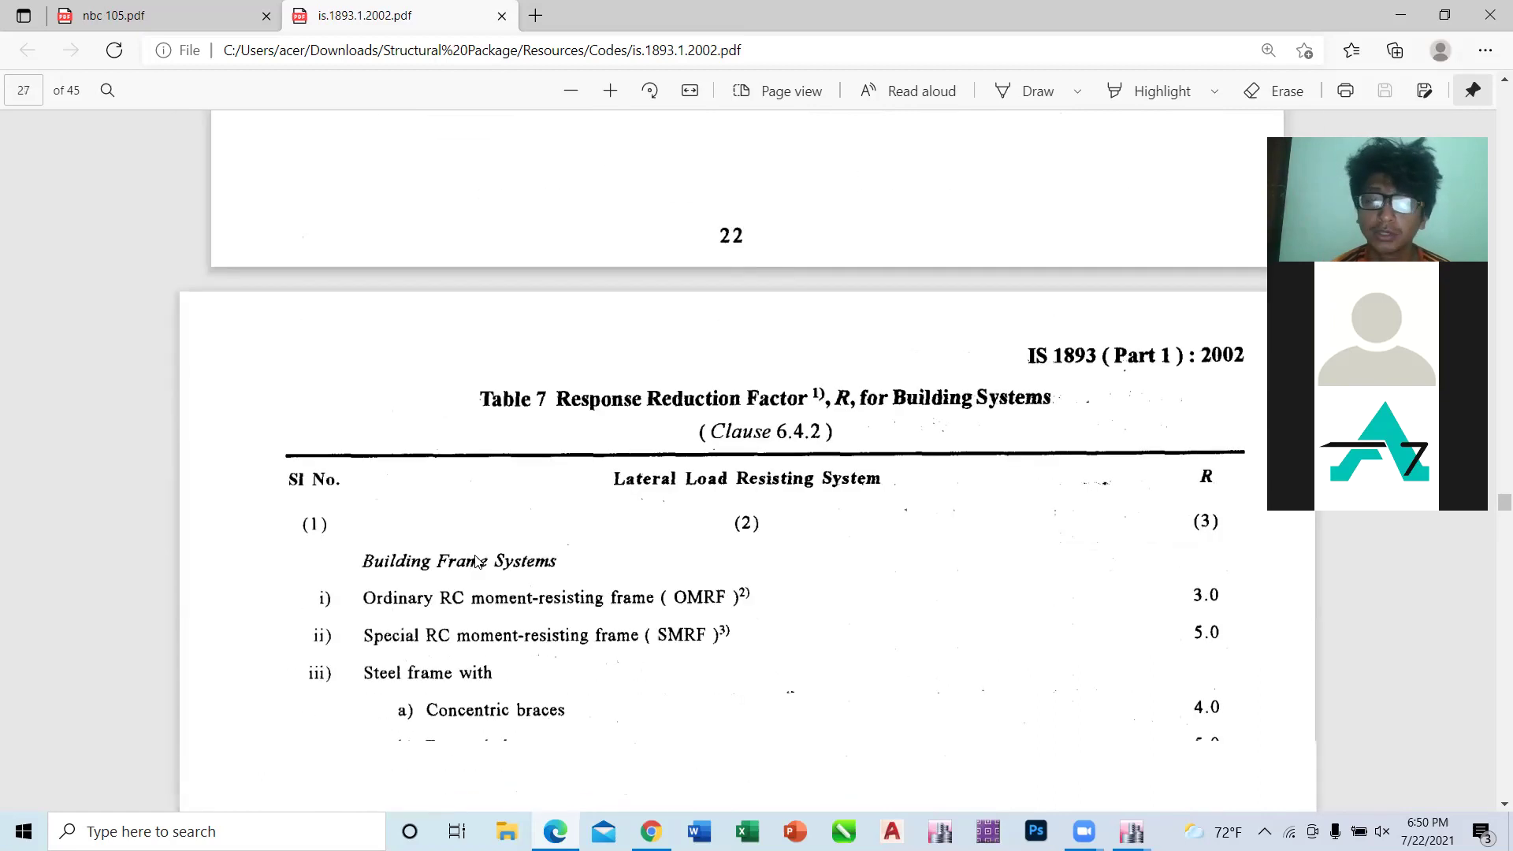
{"action": "scroll", "coordinate": [476, 561], "scroll_direction": "down", "scroll_amount": 3}
{"action": "scroll", "coordinate": [476, 561], "scroll_direction": "up", "scroll_amount": 10}
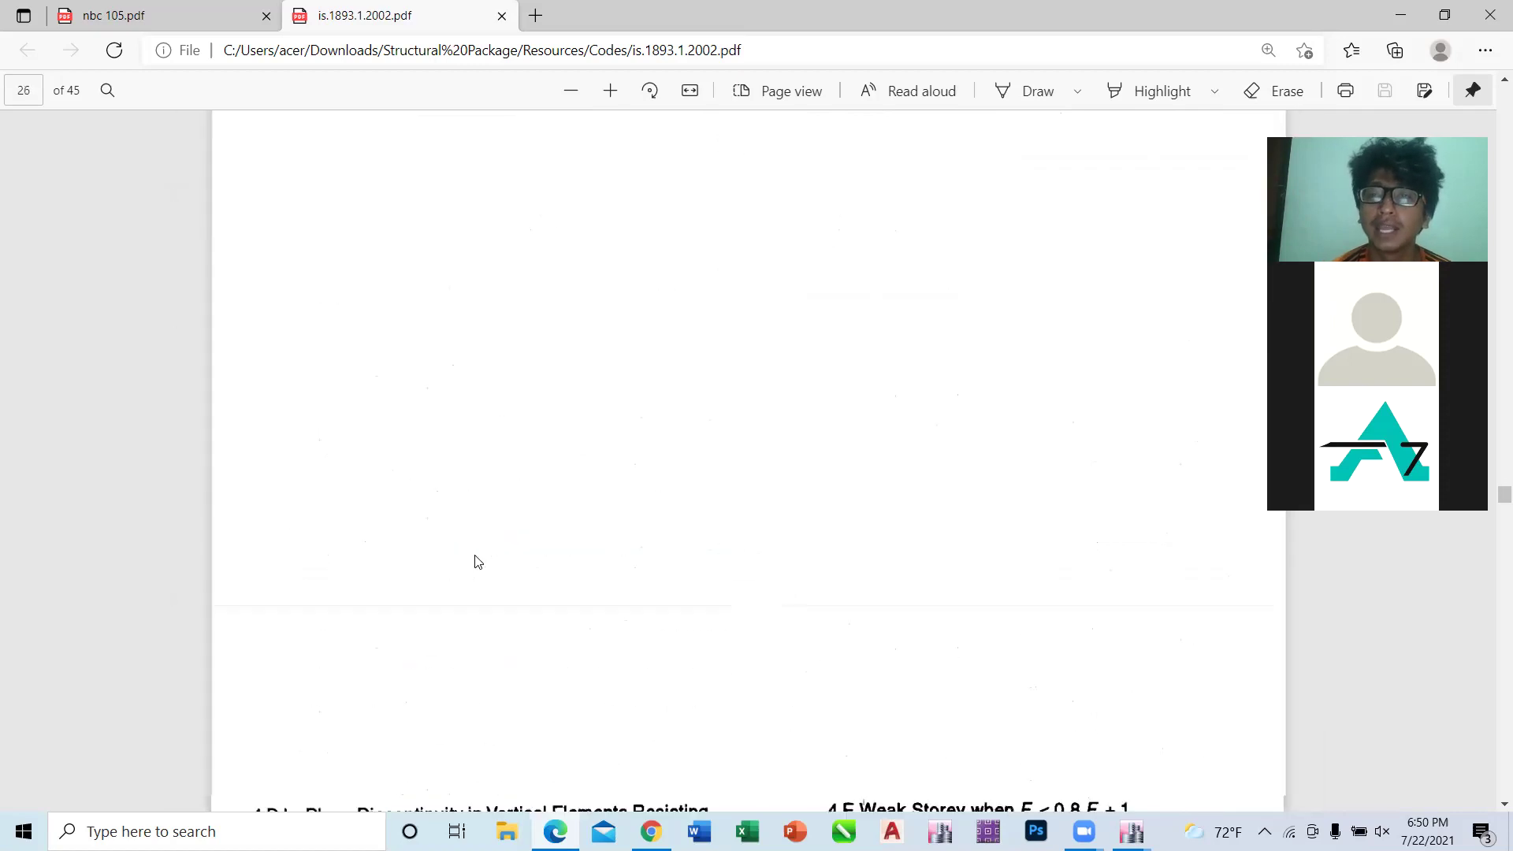
{"action": "scroll", "coordinate": [477, 561], "scroll_direction": "up", "scroll_amount": 15}
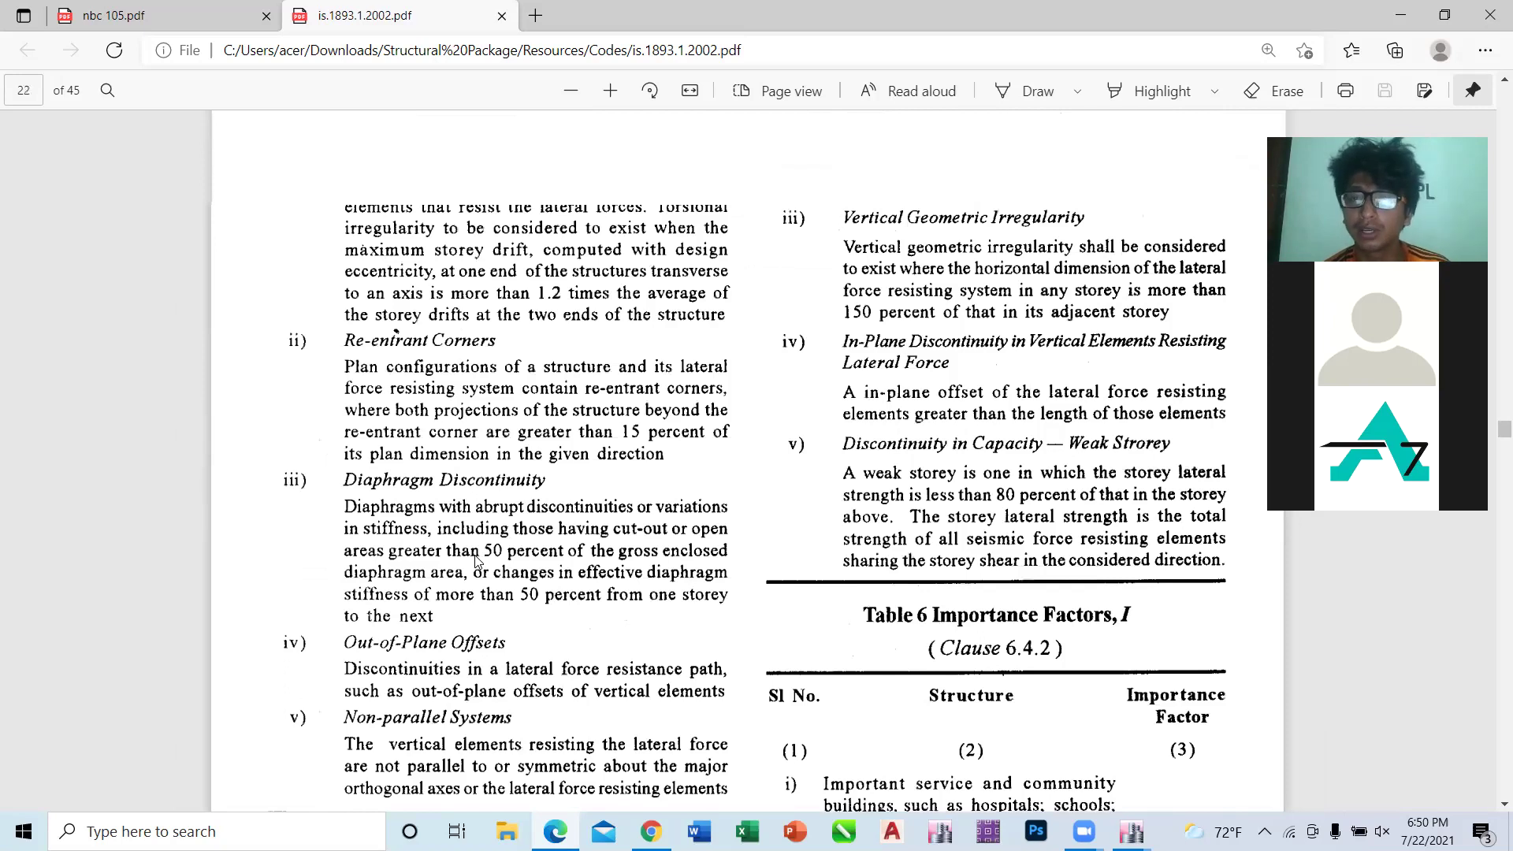
{"action": "scroll", "coordinate": [477, 561], "scroll_direction": "up", "scroll_amount": 10}
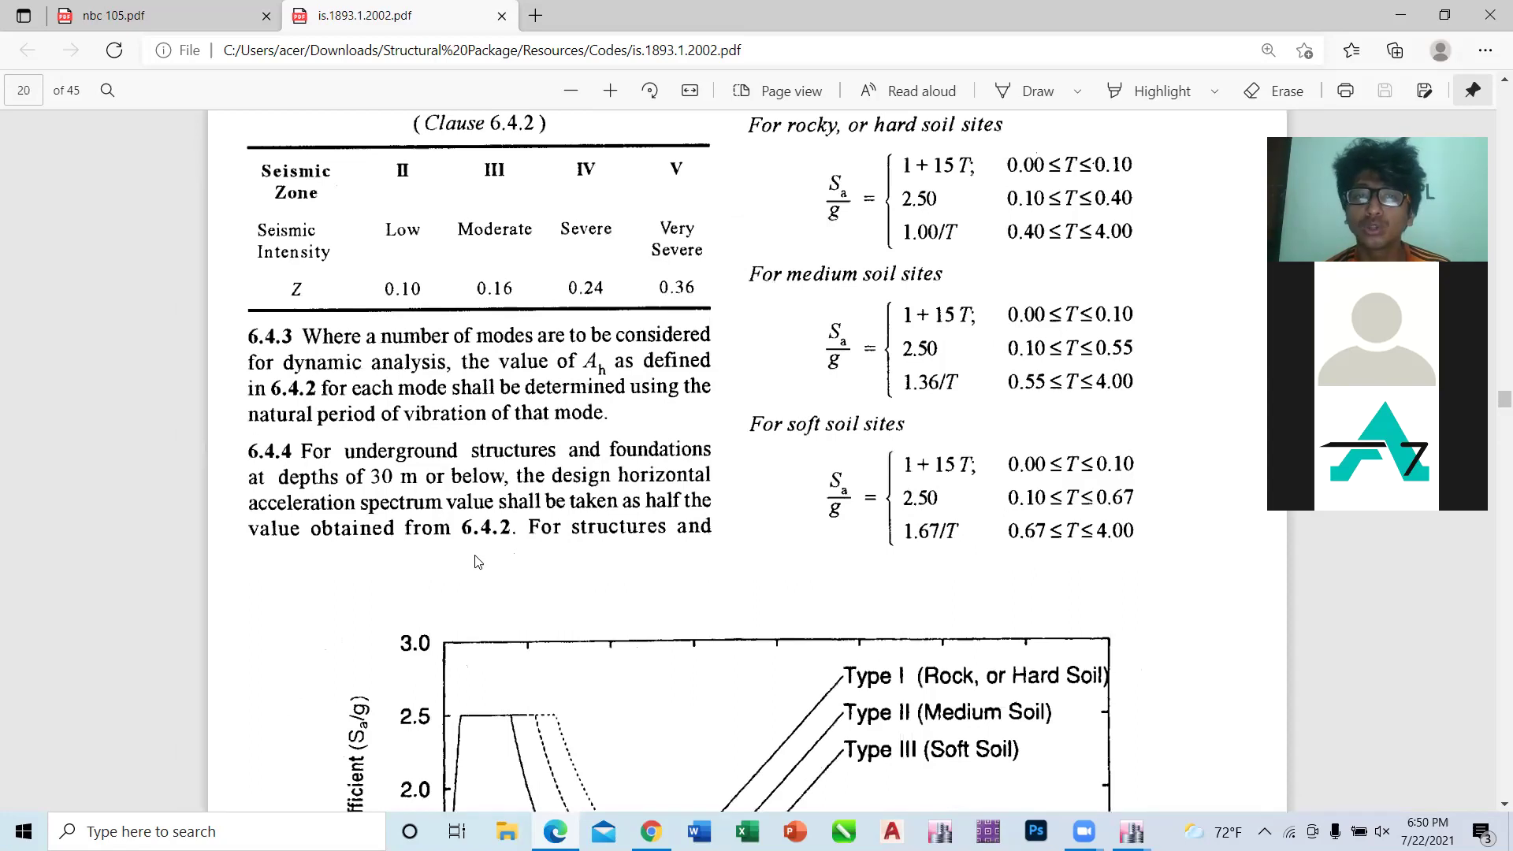
{"action": "scroll", "coordinate": [476, 561], "scroll_direction": "up", "scroll_amount": 5}
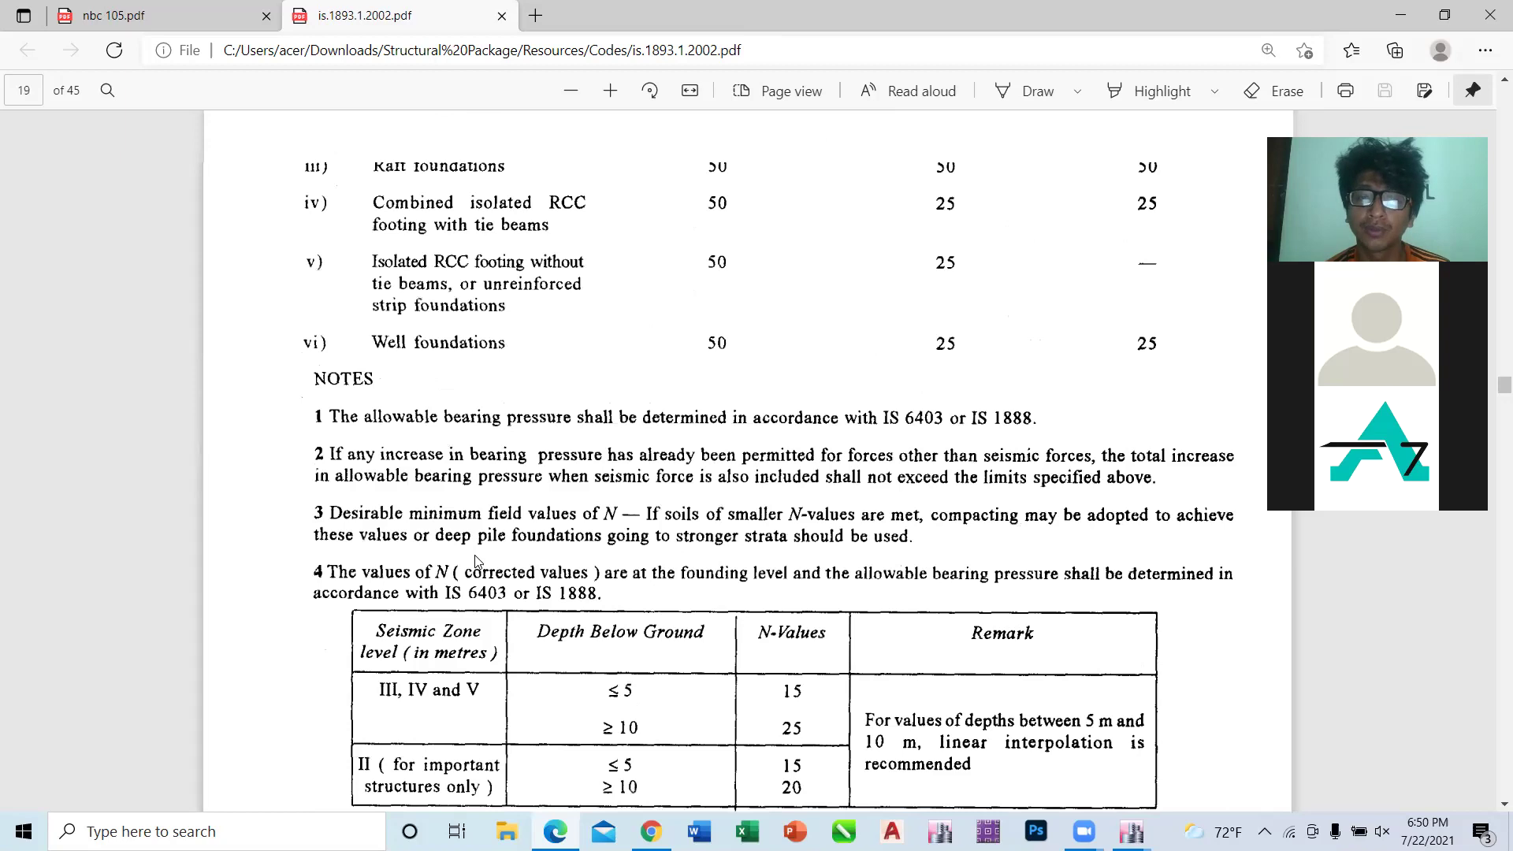
{"action": "scroll", "coordinate": [475, 561], "scroll_direction": "up", "scroll_amount": 5}
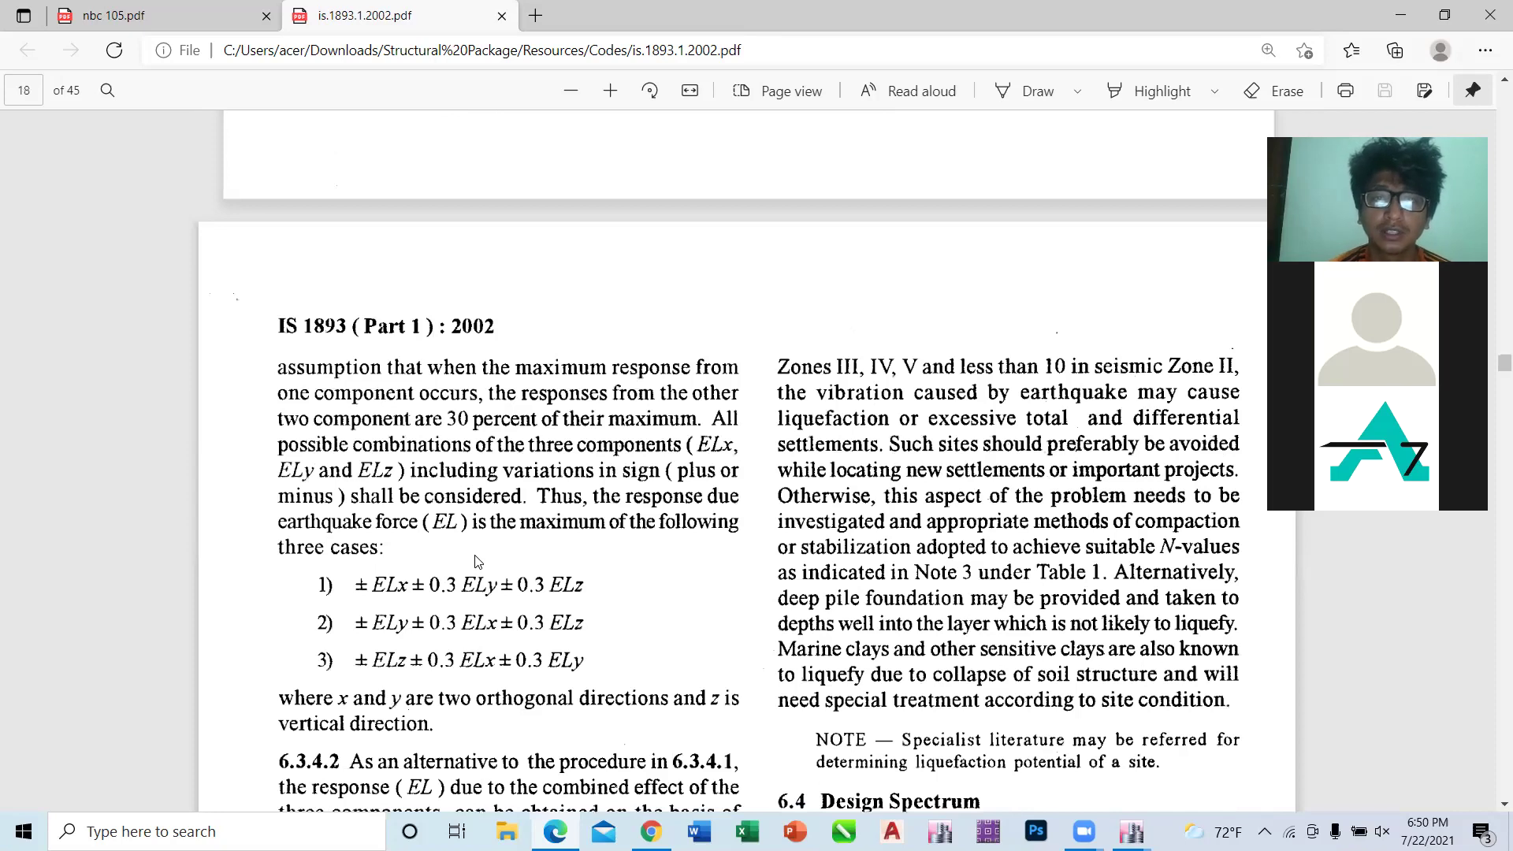
{"action": "scroll", "coordinate": [475, 561], "scroll_direction": "up", "scroll_amount": 10}
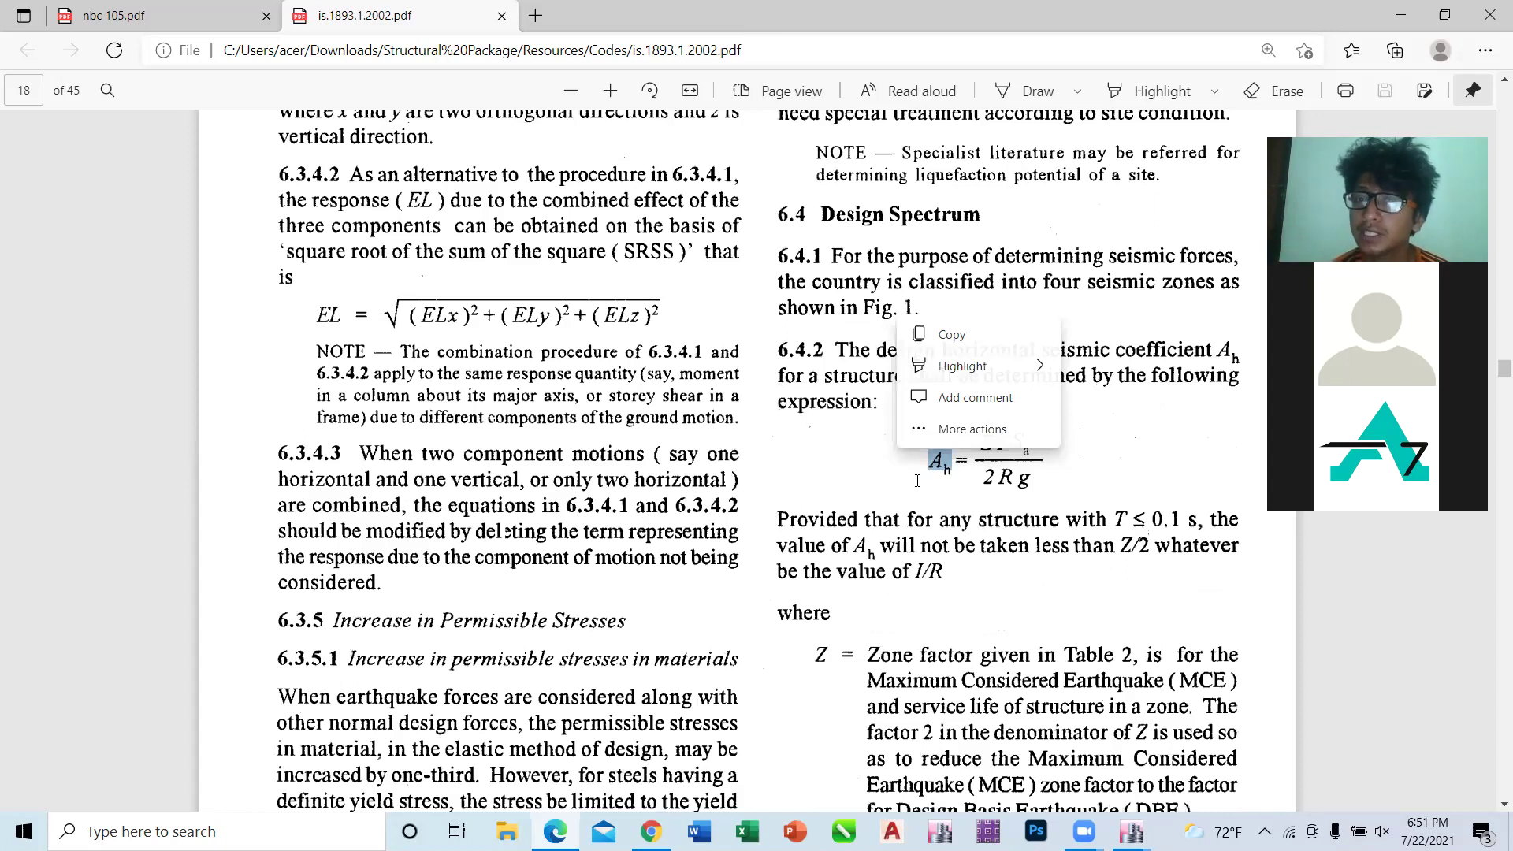
{"action": "left_click", "coordinate": [917, 475]}
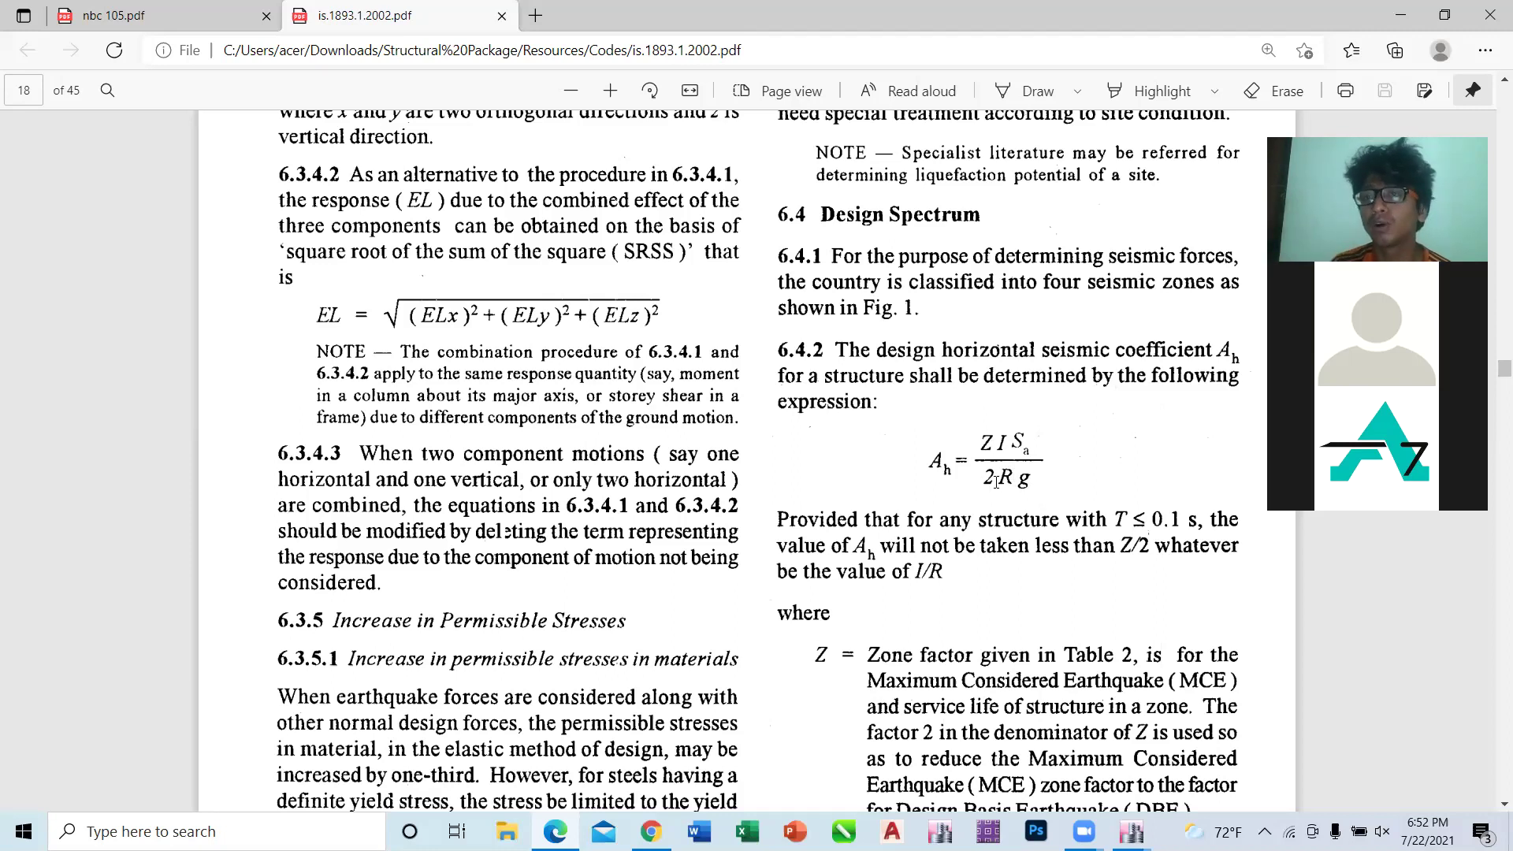
Step: Read the definitions of the Ah terms and consult Table 2, Zone Factor Z, in is.1893.1.2002.pdf
{"action": "scroll", "coordinate": [997, 482], "scroll_direction": "down", "scroll_amount": 3}
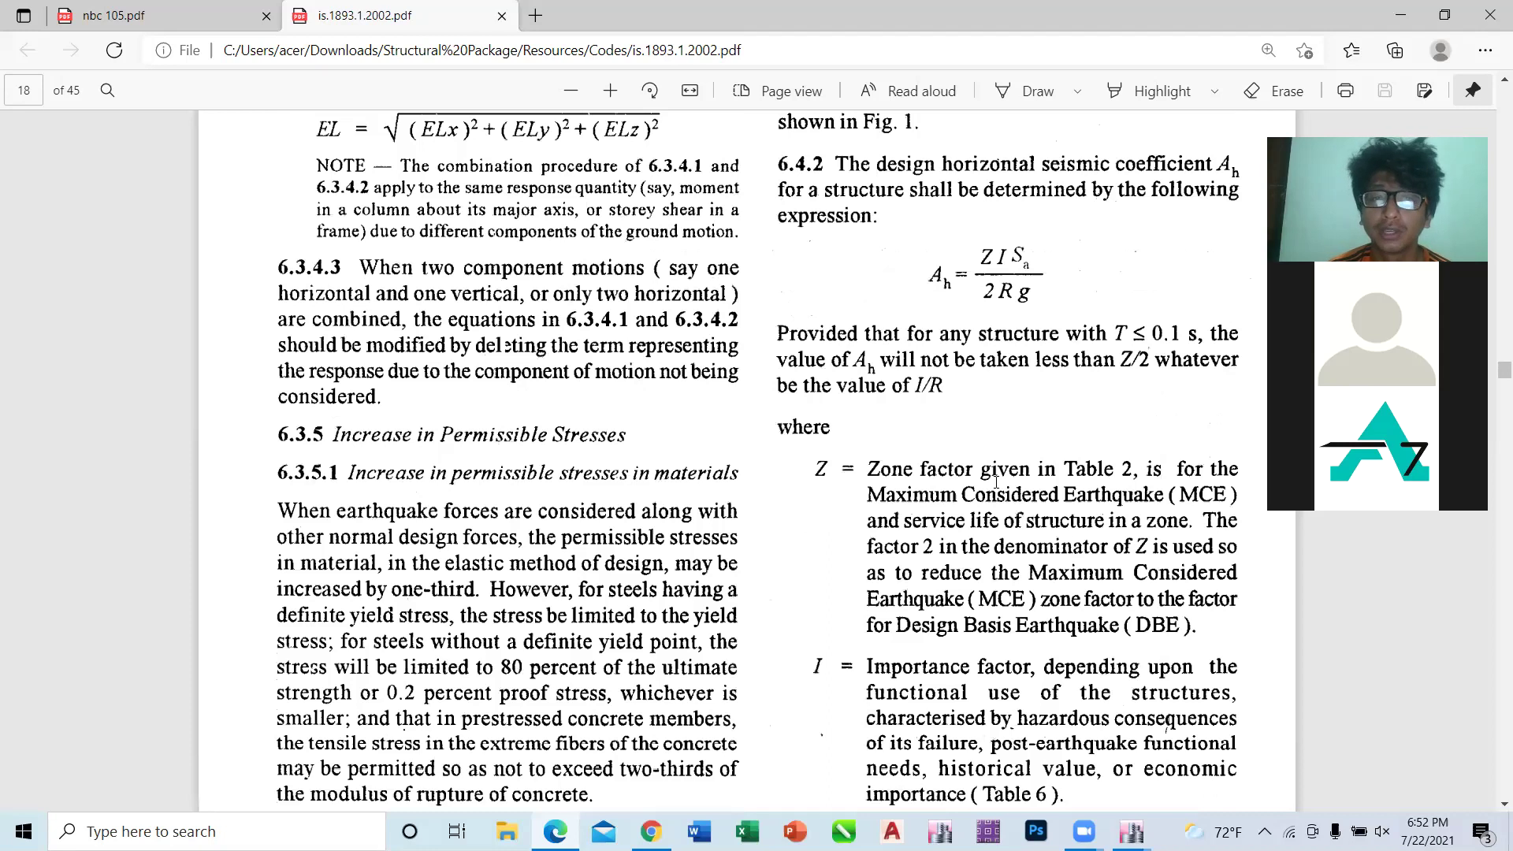
{"action": "scroll", "coordinate": [997, 482], "scroll_direction": "down", "scroll_amount": 20}
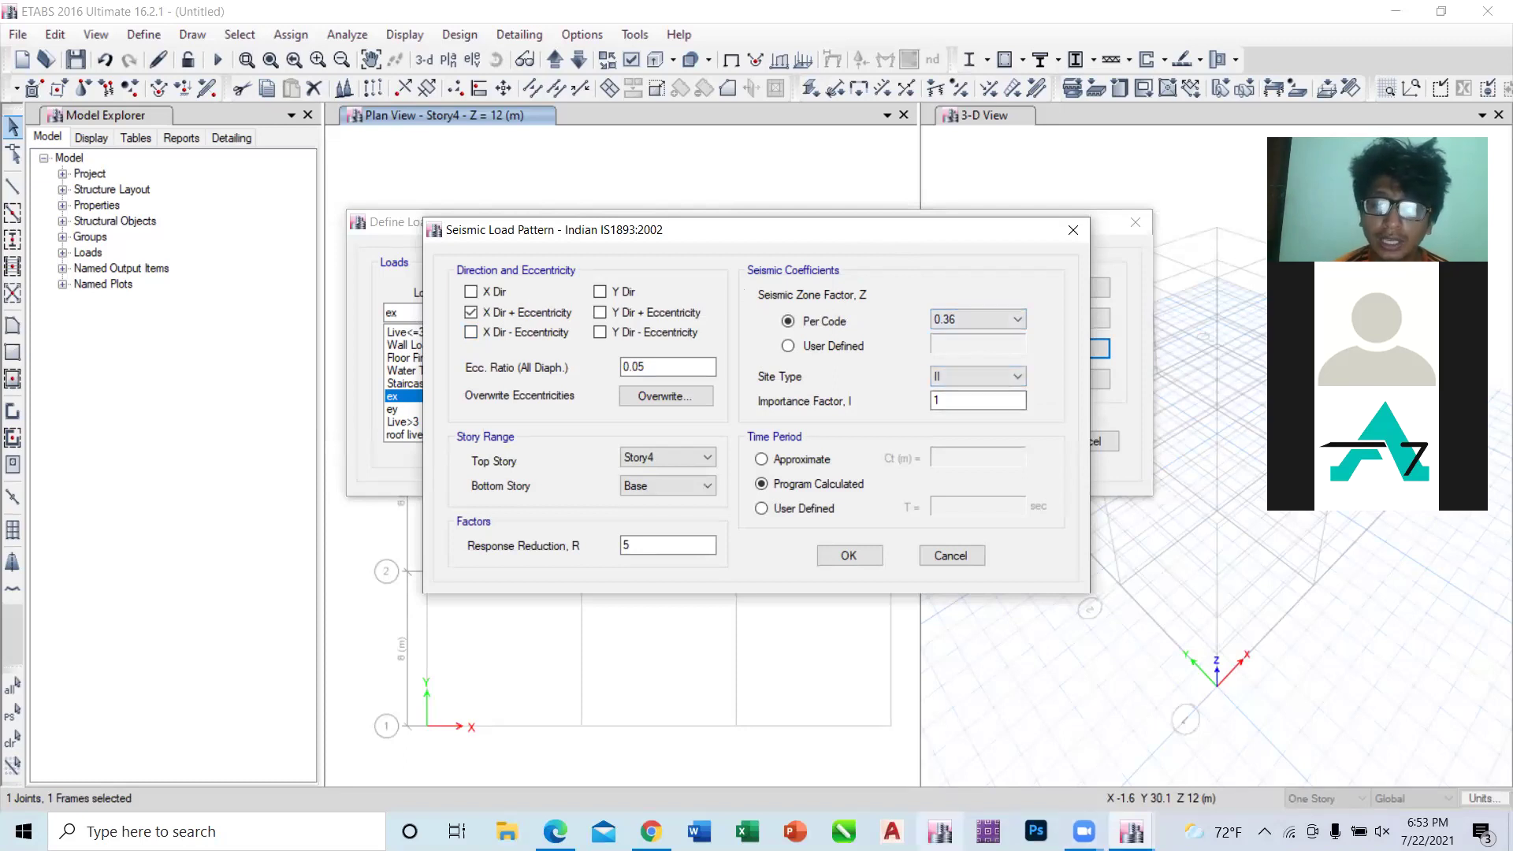
{"action": "mouse_move", "coordinate": [555, 831]}
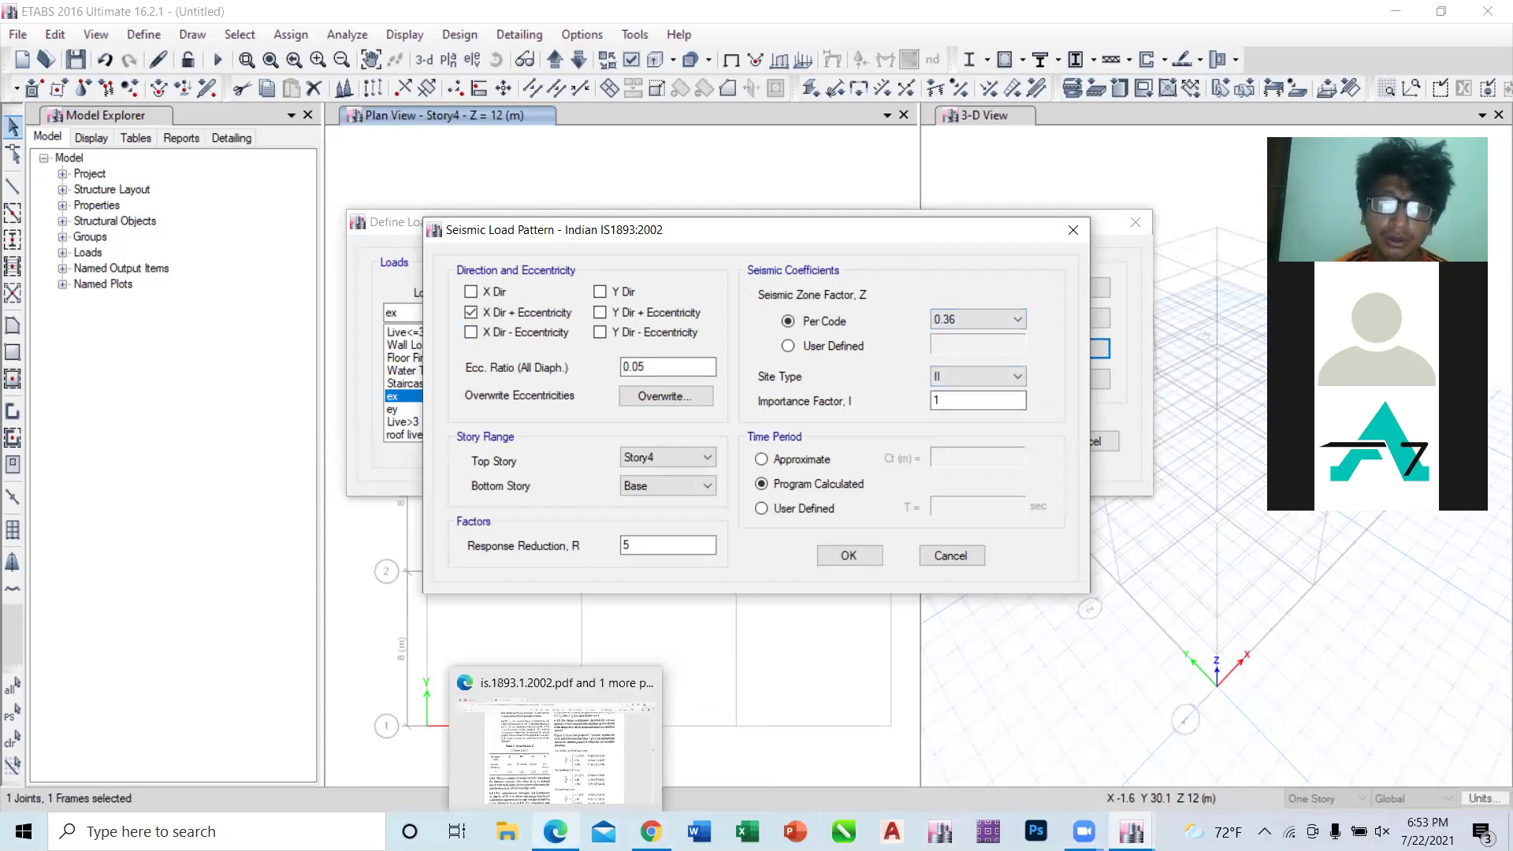
{"action": "left_click", "coordinate": [566, 794]}
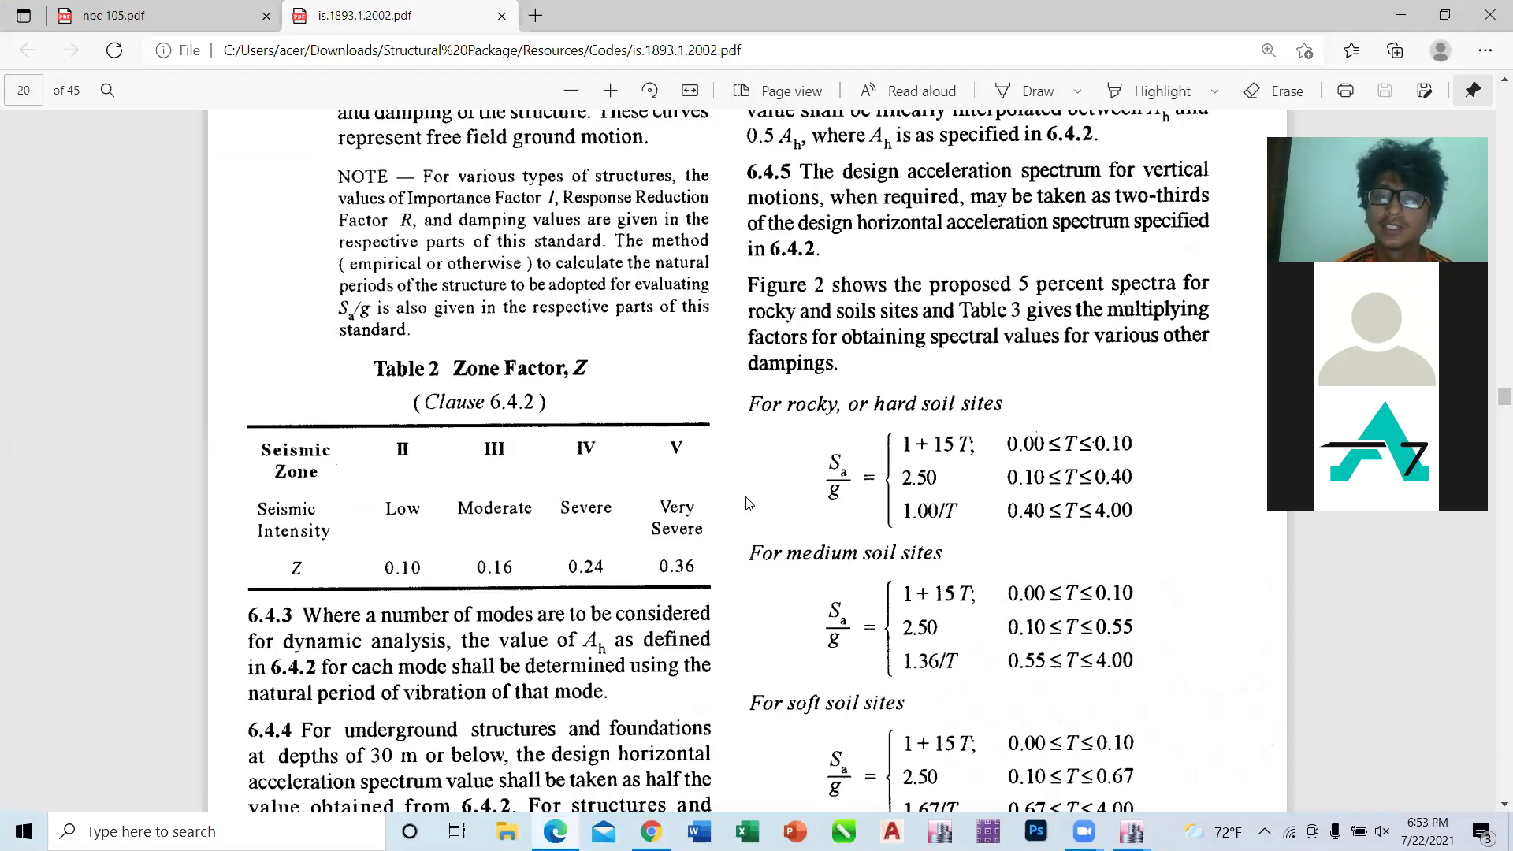
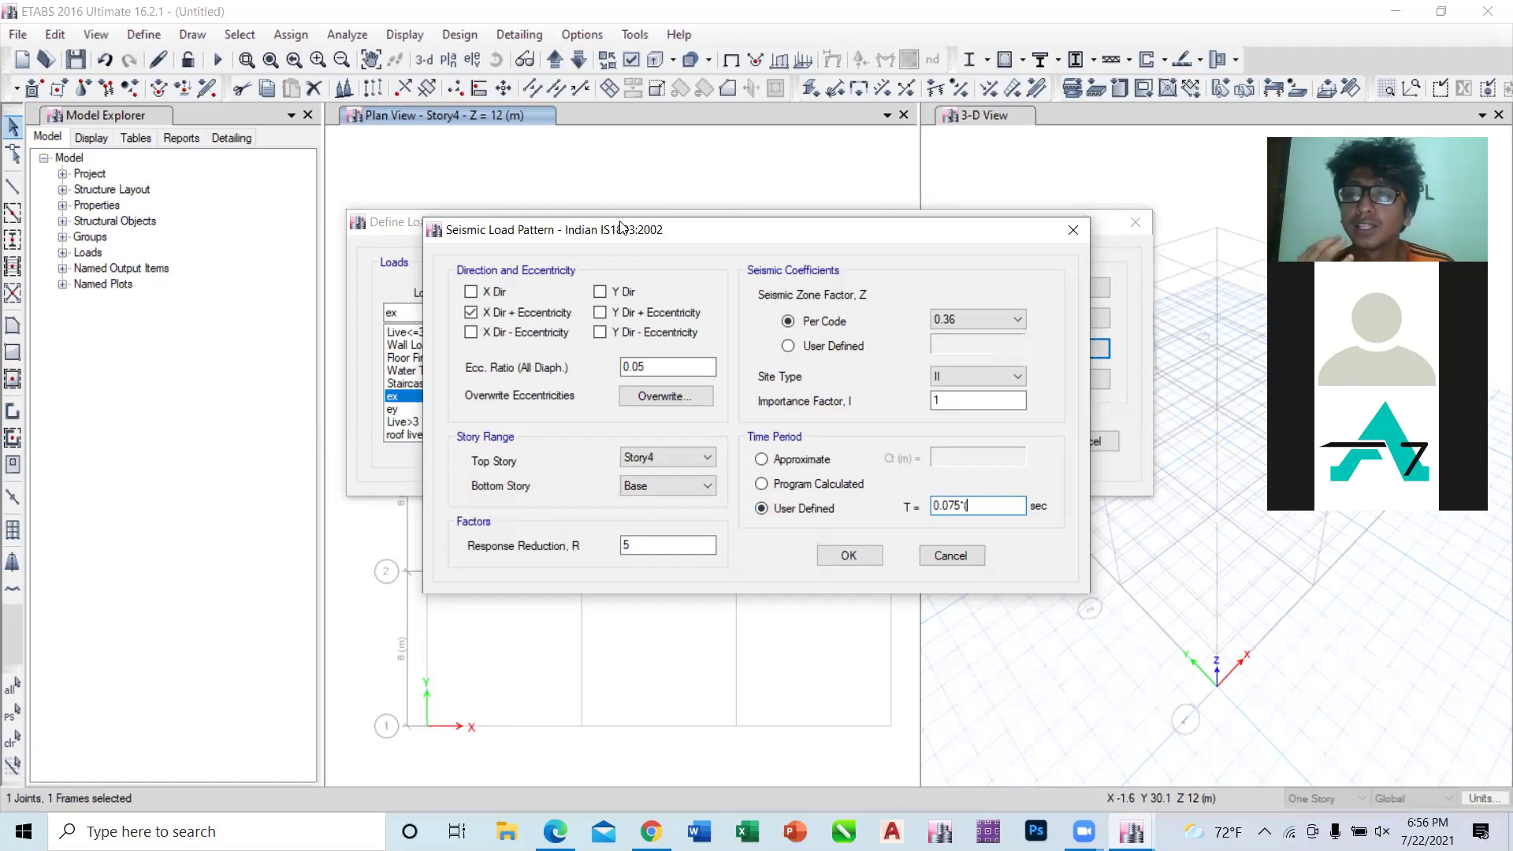
Step: Calculate the ex pattern's user-defined time period as 0.075*(8.62^0.75) and shorten it to 0.377 sec
{"action": "type", "text": "8.62"}
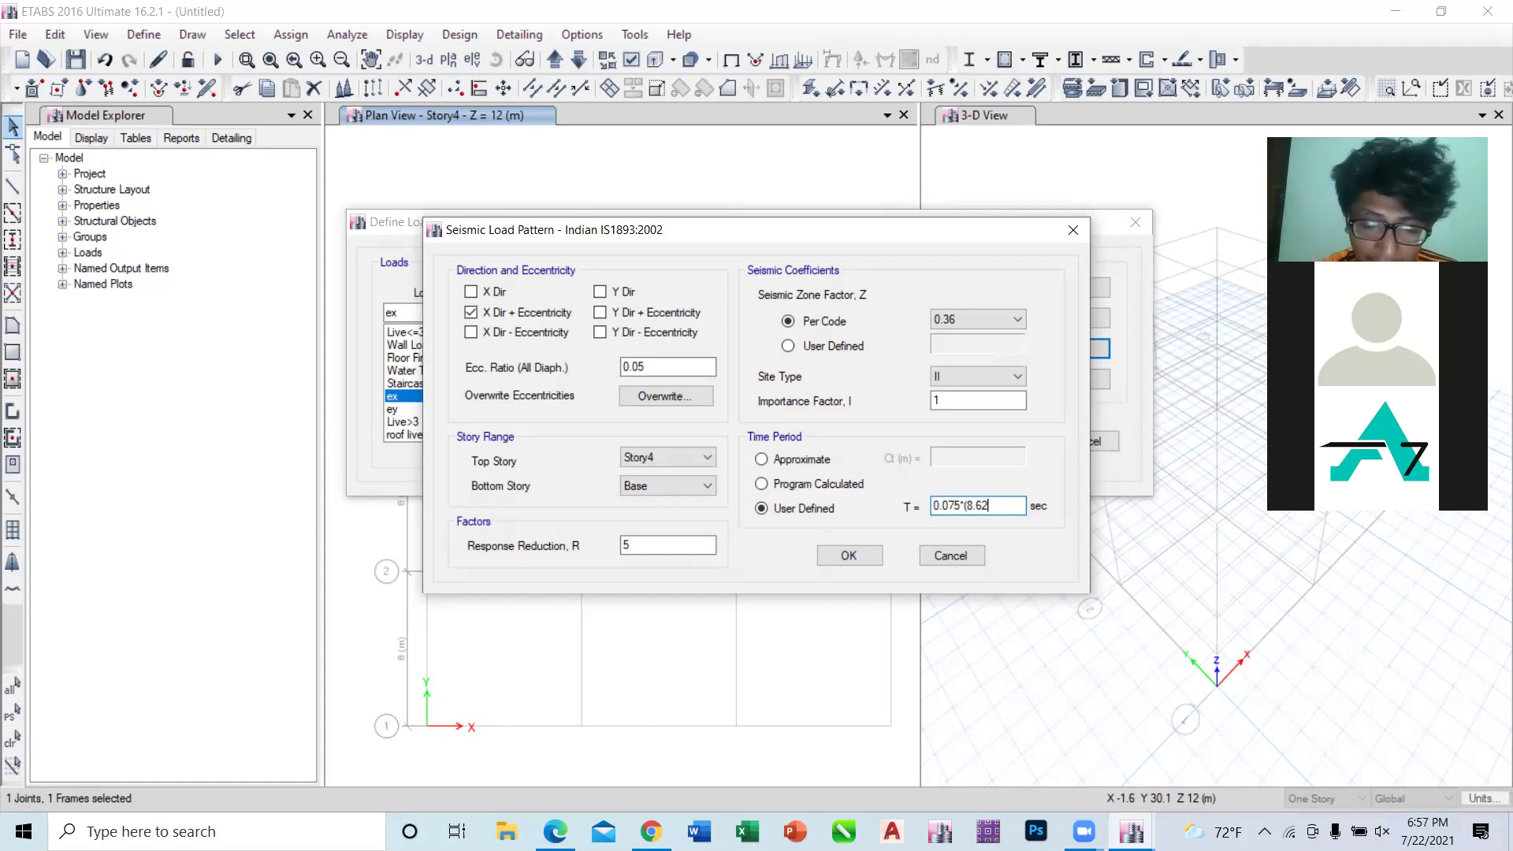
{"action": "type", "text": "^"}
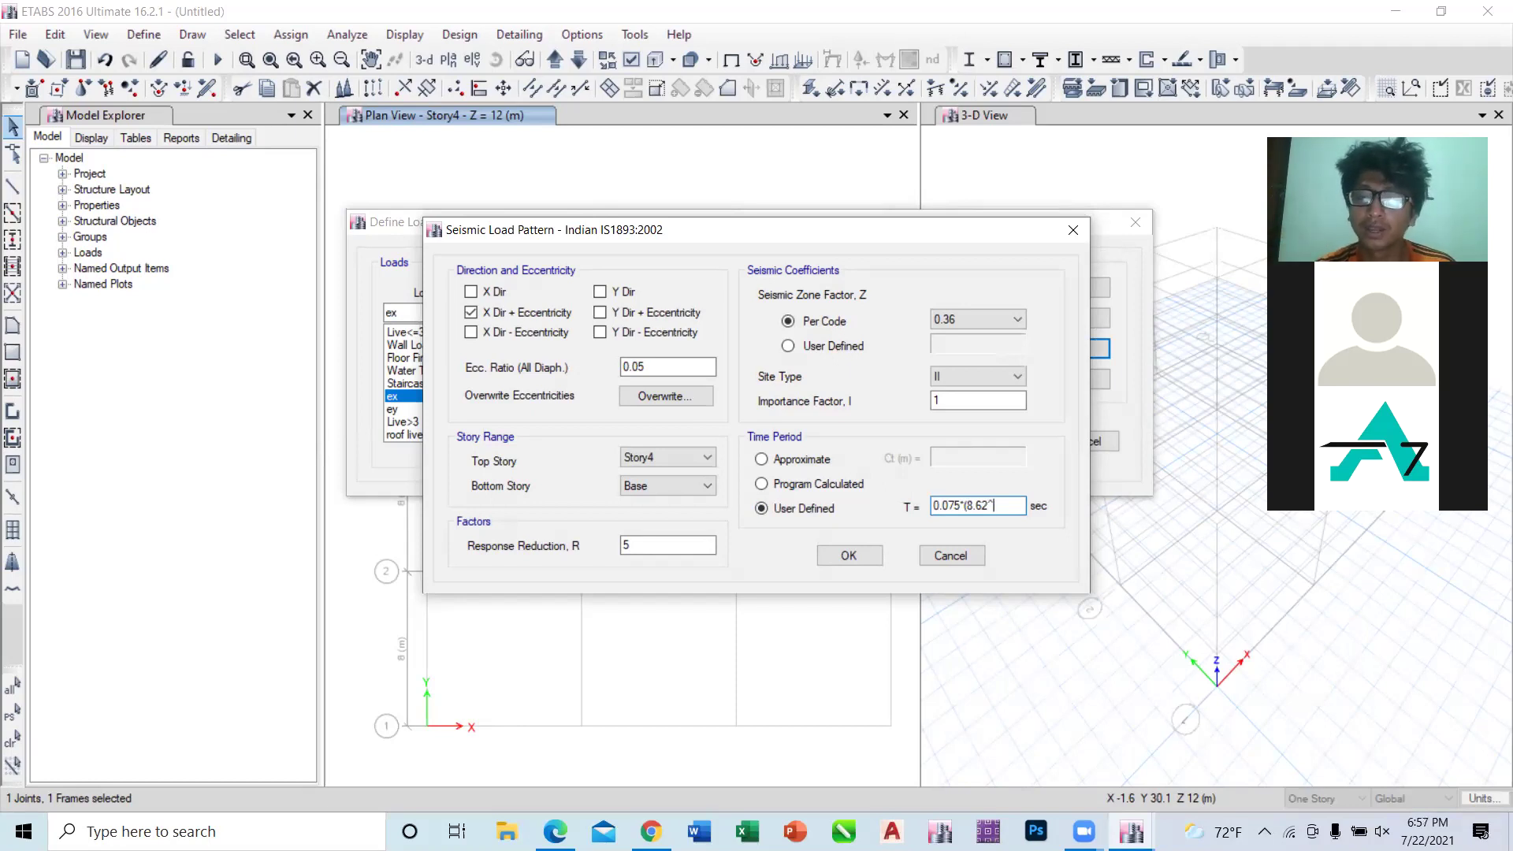
{"action": "type", "text": "0.75"}
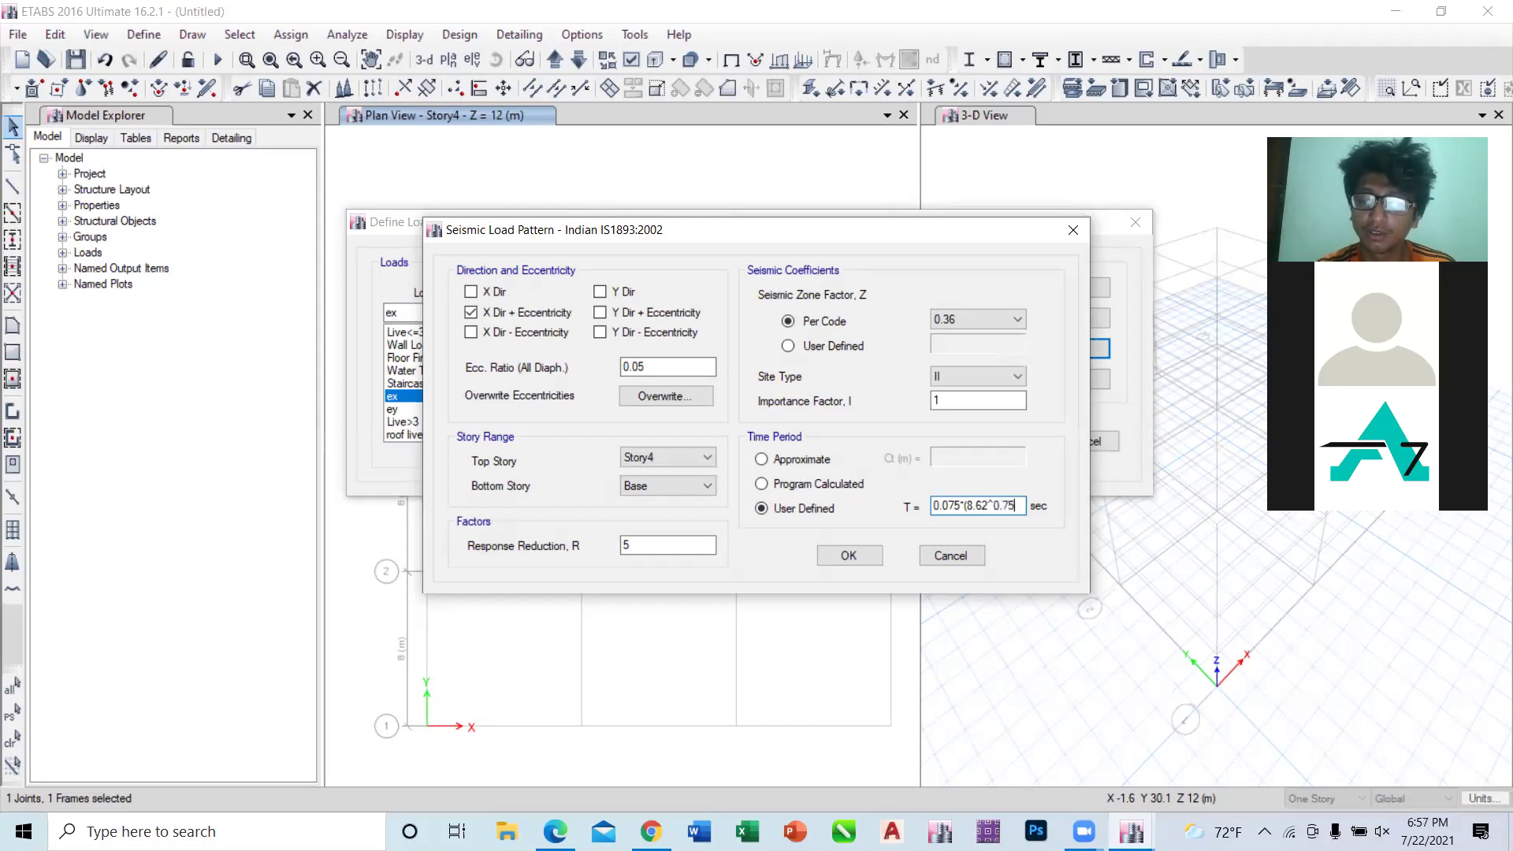
{"action": "type", "text": "0"}
{"action": "key", "text": "BackSpace"}
{"action": "type", "text": ")"}
{"action": "key", "text": "Return"}
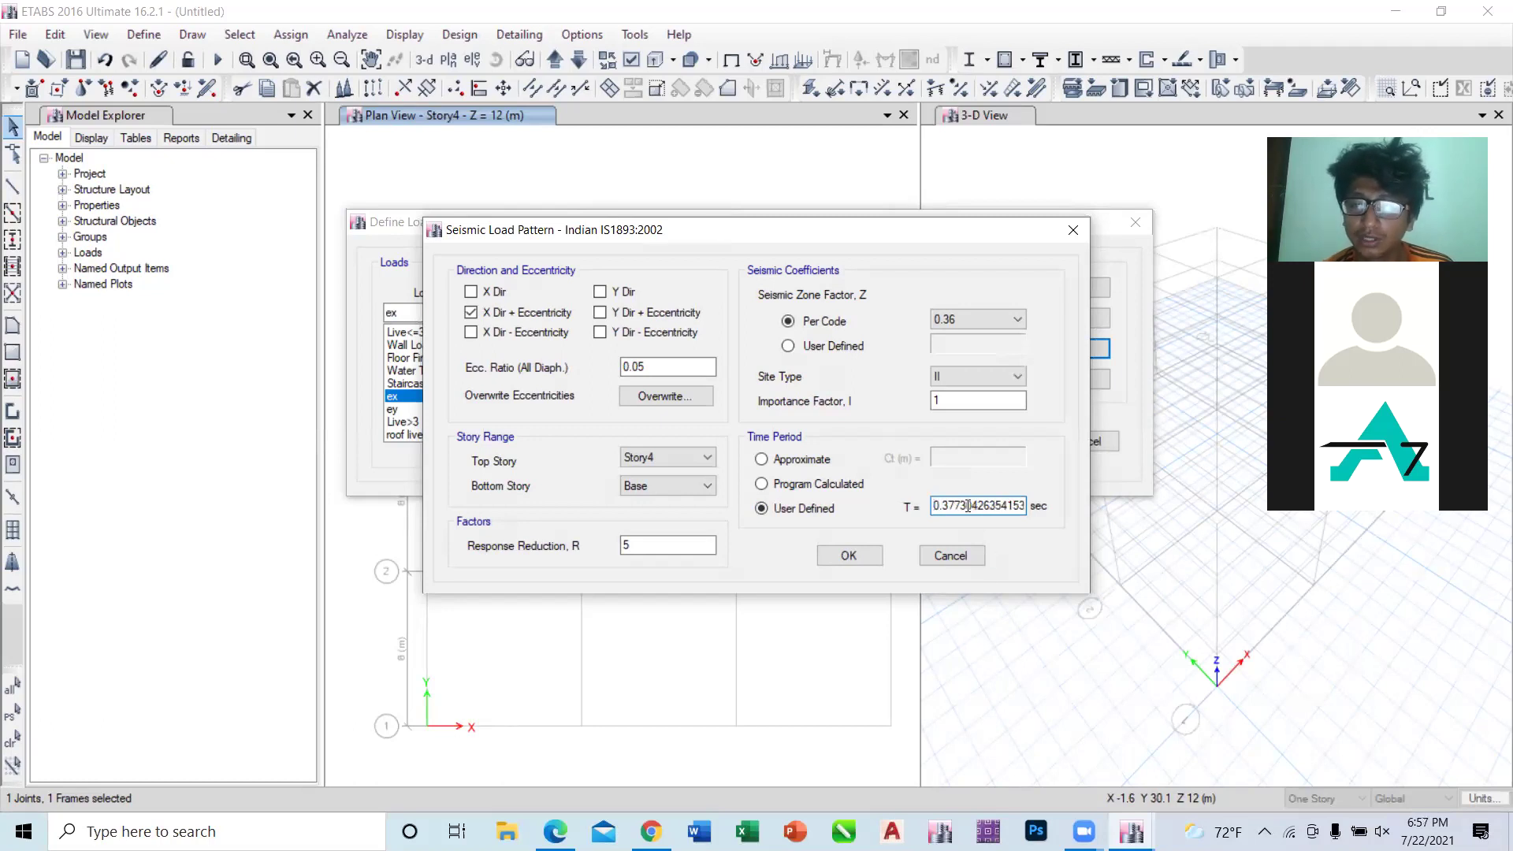
{"action": "left_click_drag", "start_coordinate": [961, 506], "coordinate": [1147, 527]}
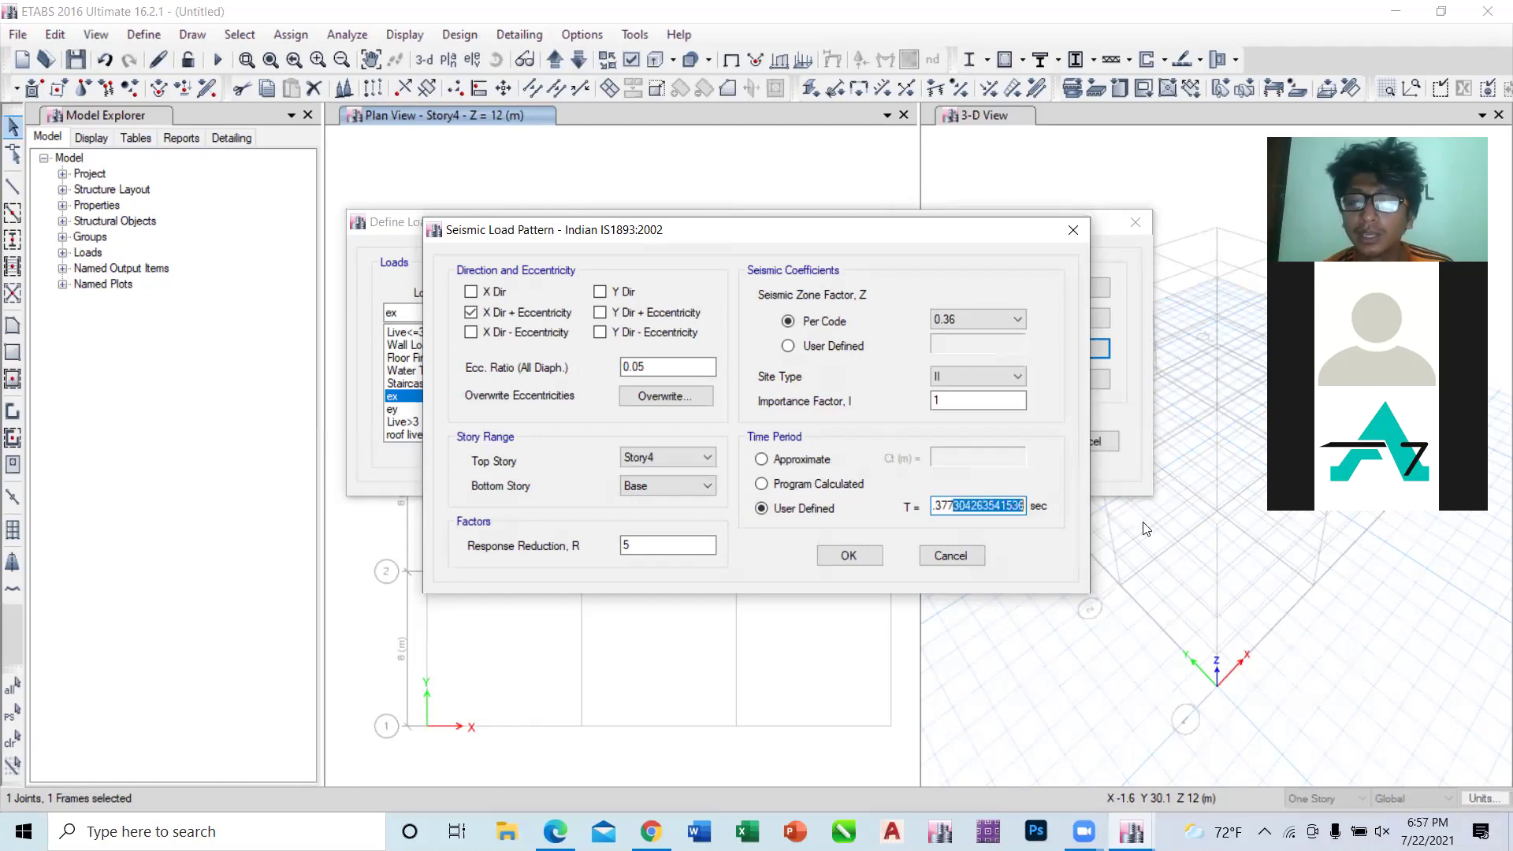
{"action": "key", "text": "BackSpace"}
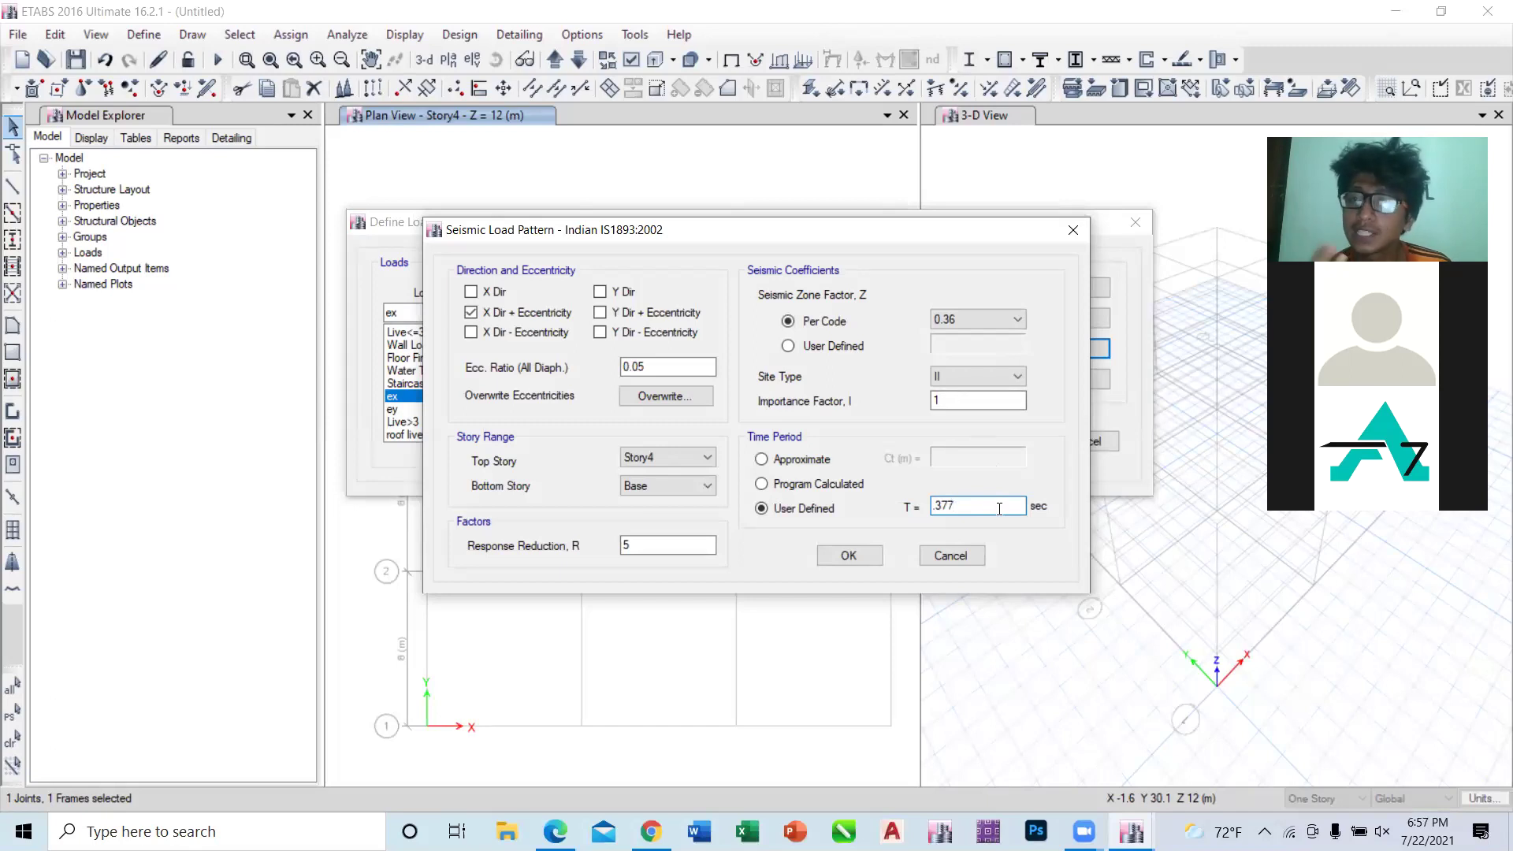
{"action": "left_click", "coordinate": [969, 402]}
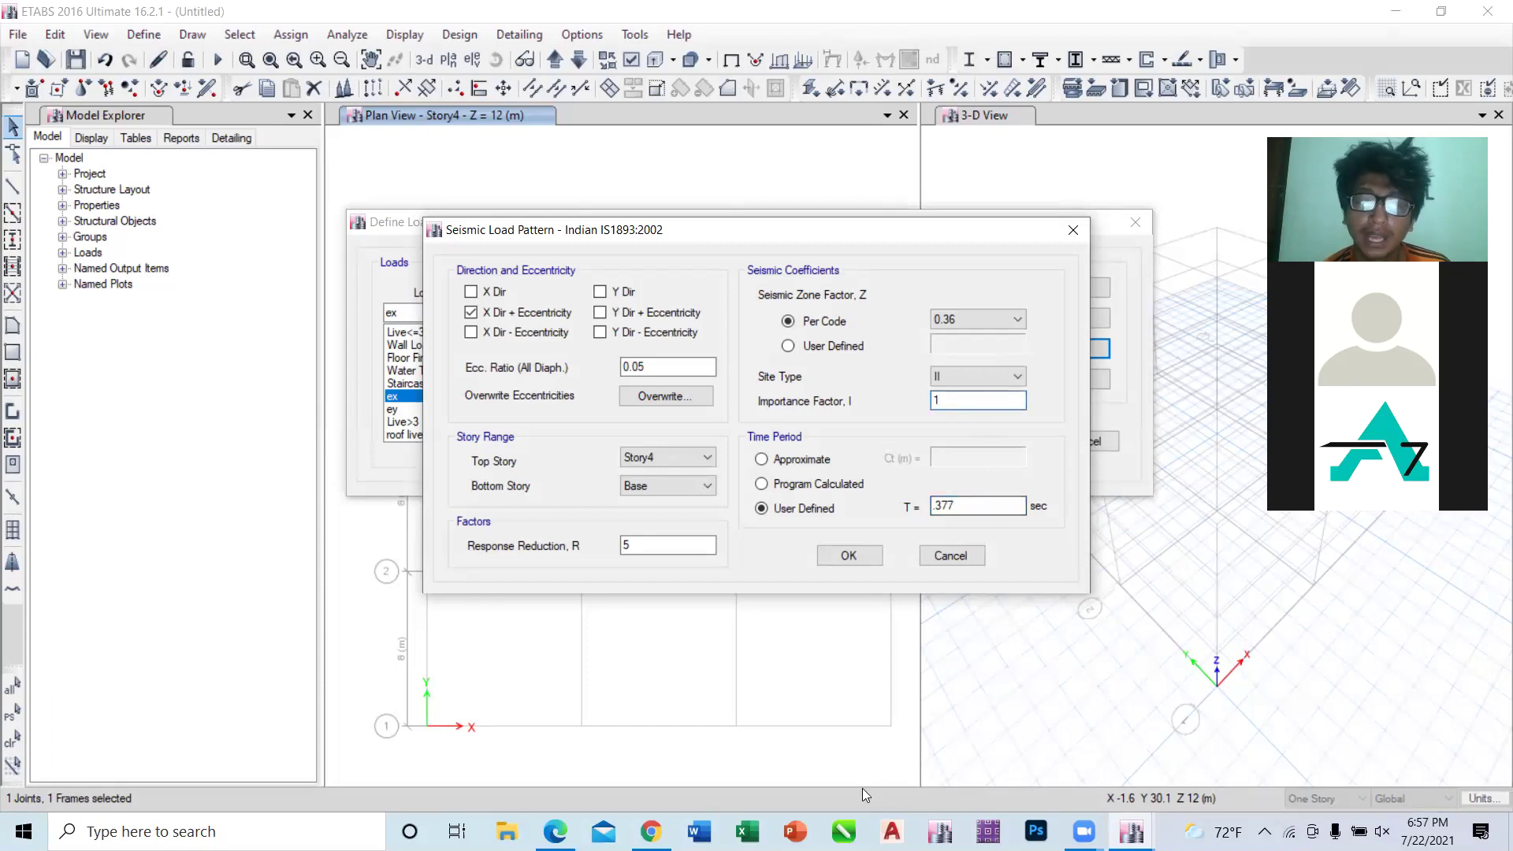
{"action": "mouse_move", "coordinate": [651, 831]}
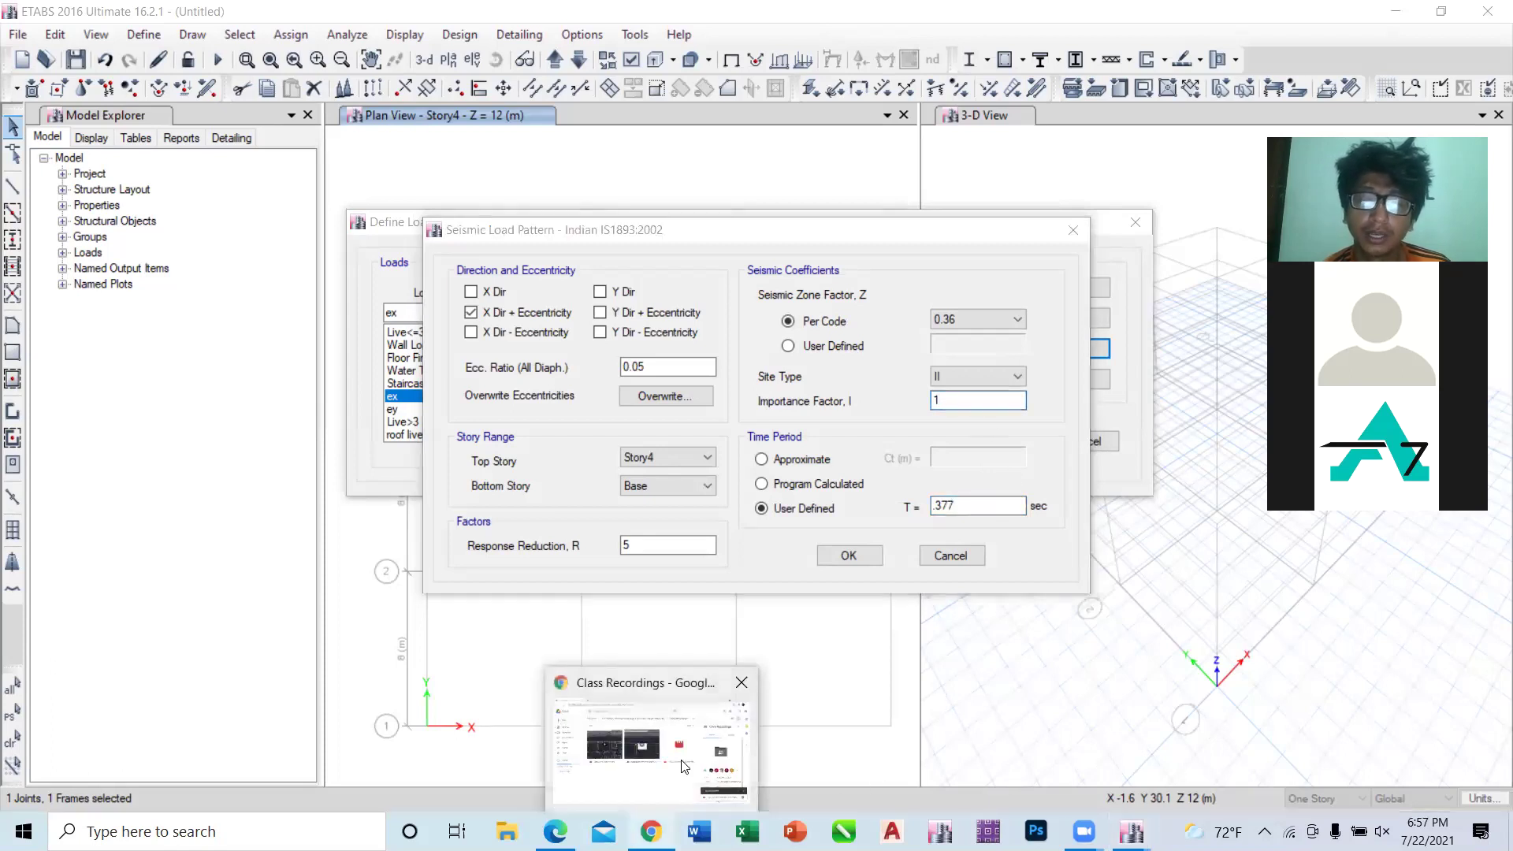
{"action": "left_click", "coordinate": [677, 735]}
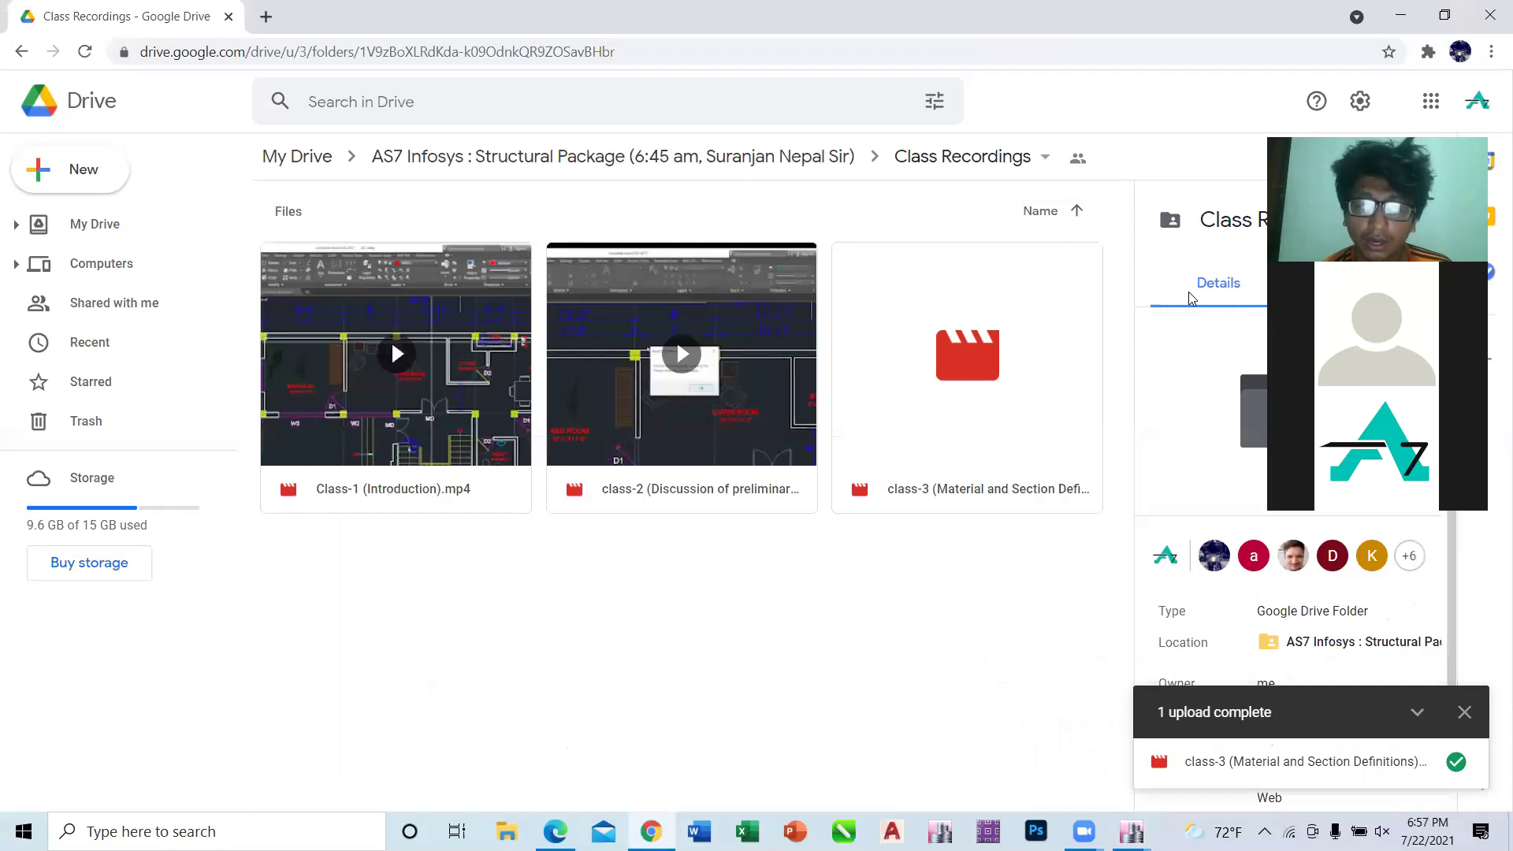
{"action": "left_click", "coordinate": [1131, 831]}
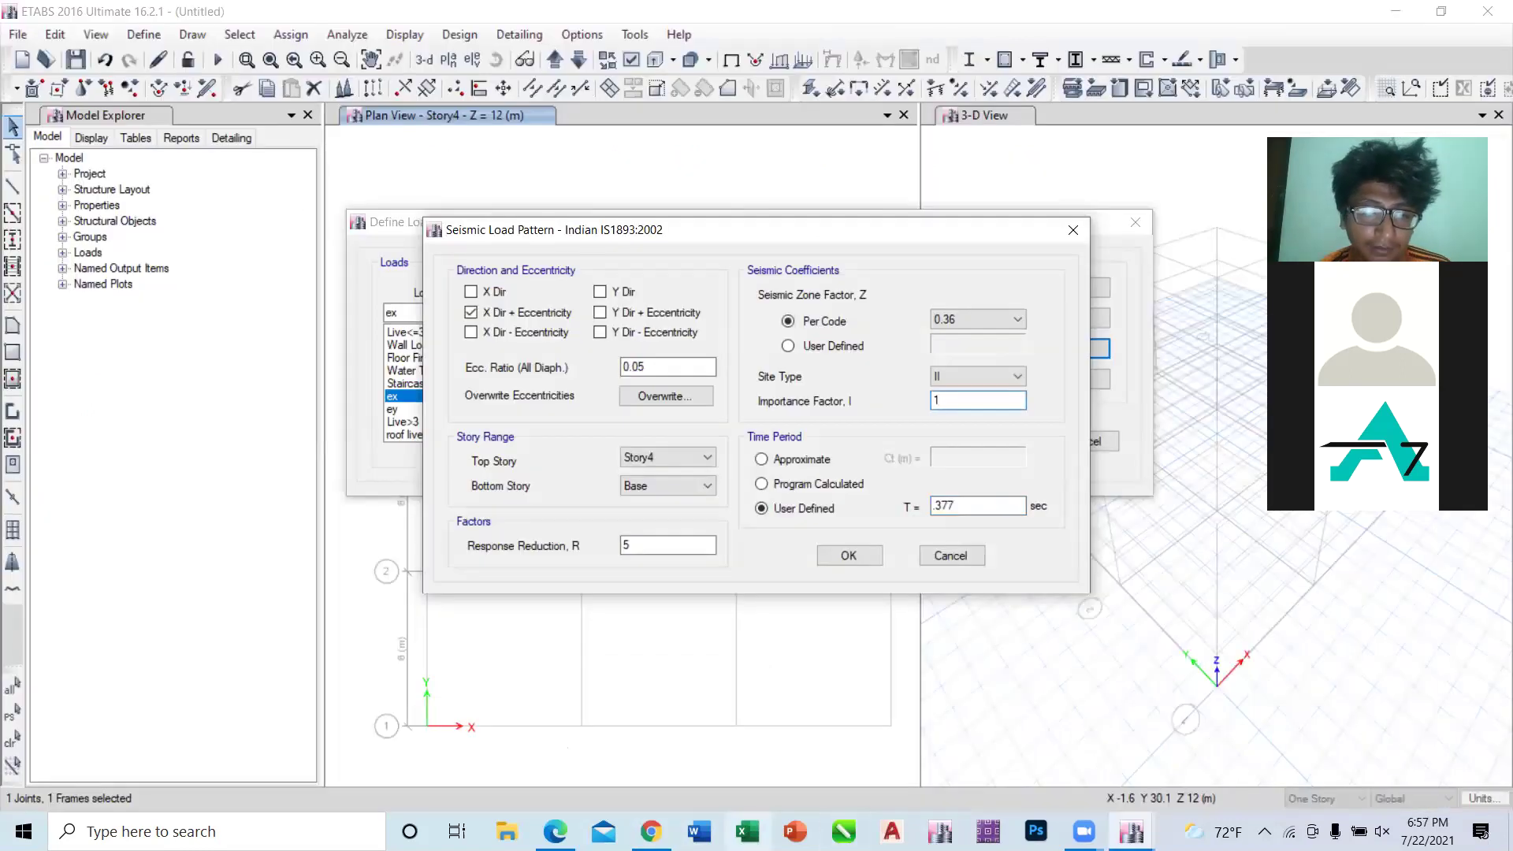
Step: Switch to is.1893.1.2002.pdf and consult Table 6, Importance Factors, I, for the entry covering all other buildings
{"action": "mouse_move", "coordinate": [555, 832]}
{"action": "left_click", "coordinate": [583, 741]}
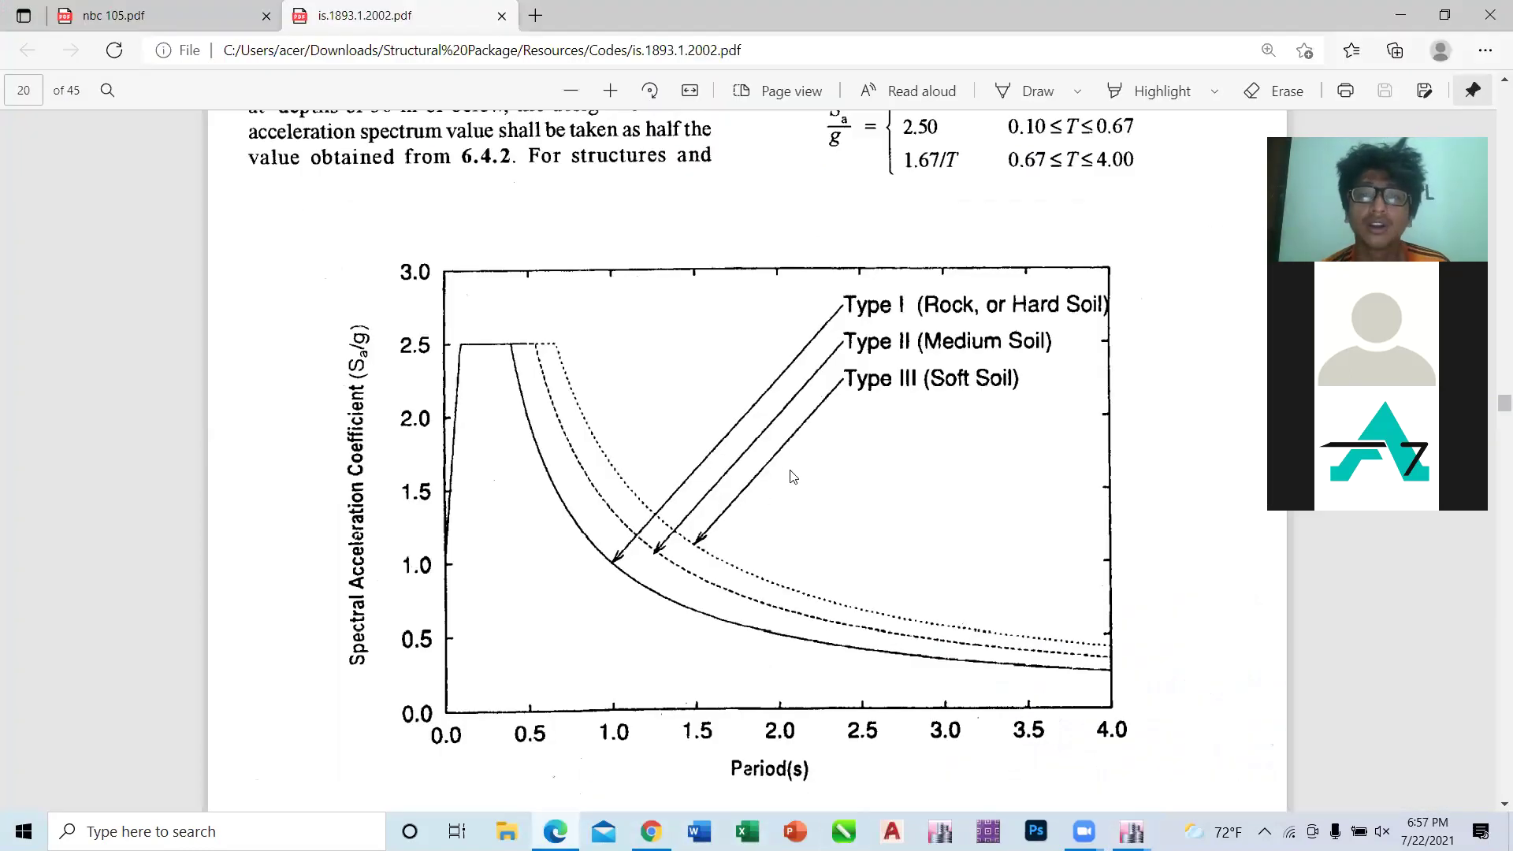
{"action": "scroll", "coordinate": [792, 477], "scroll_direction": "down", "scroll_amount": 10}
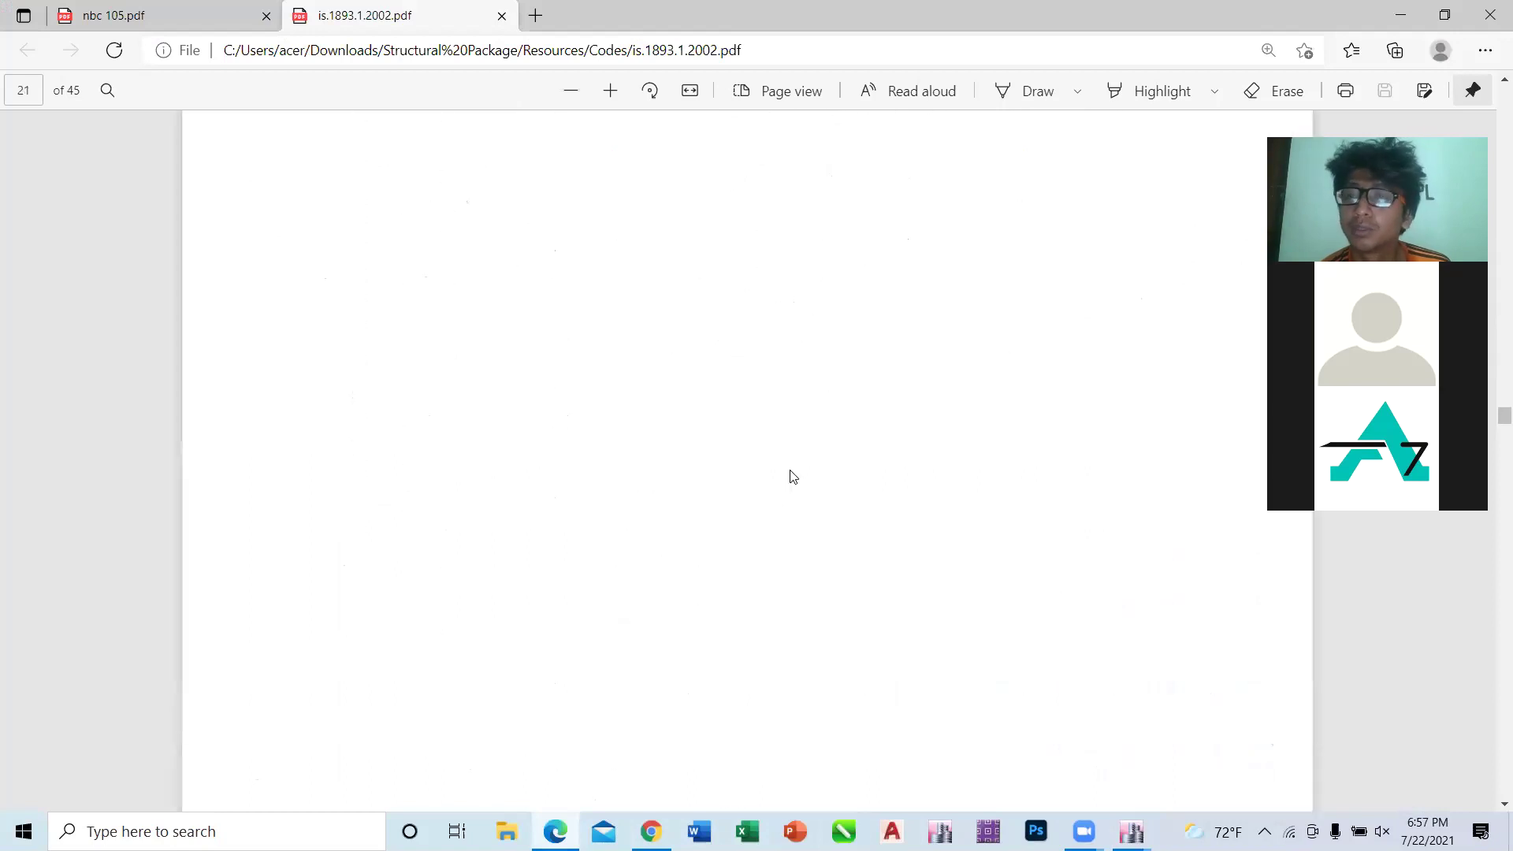
{"action": "scroll", "coordinate": [792, 476], "scroll_direction": "down", "scroll_amount": 15}
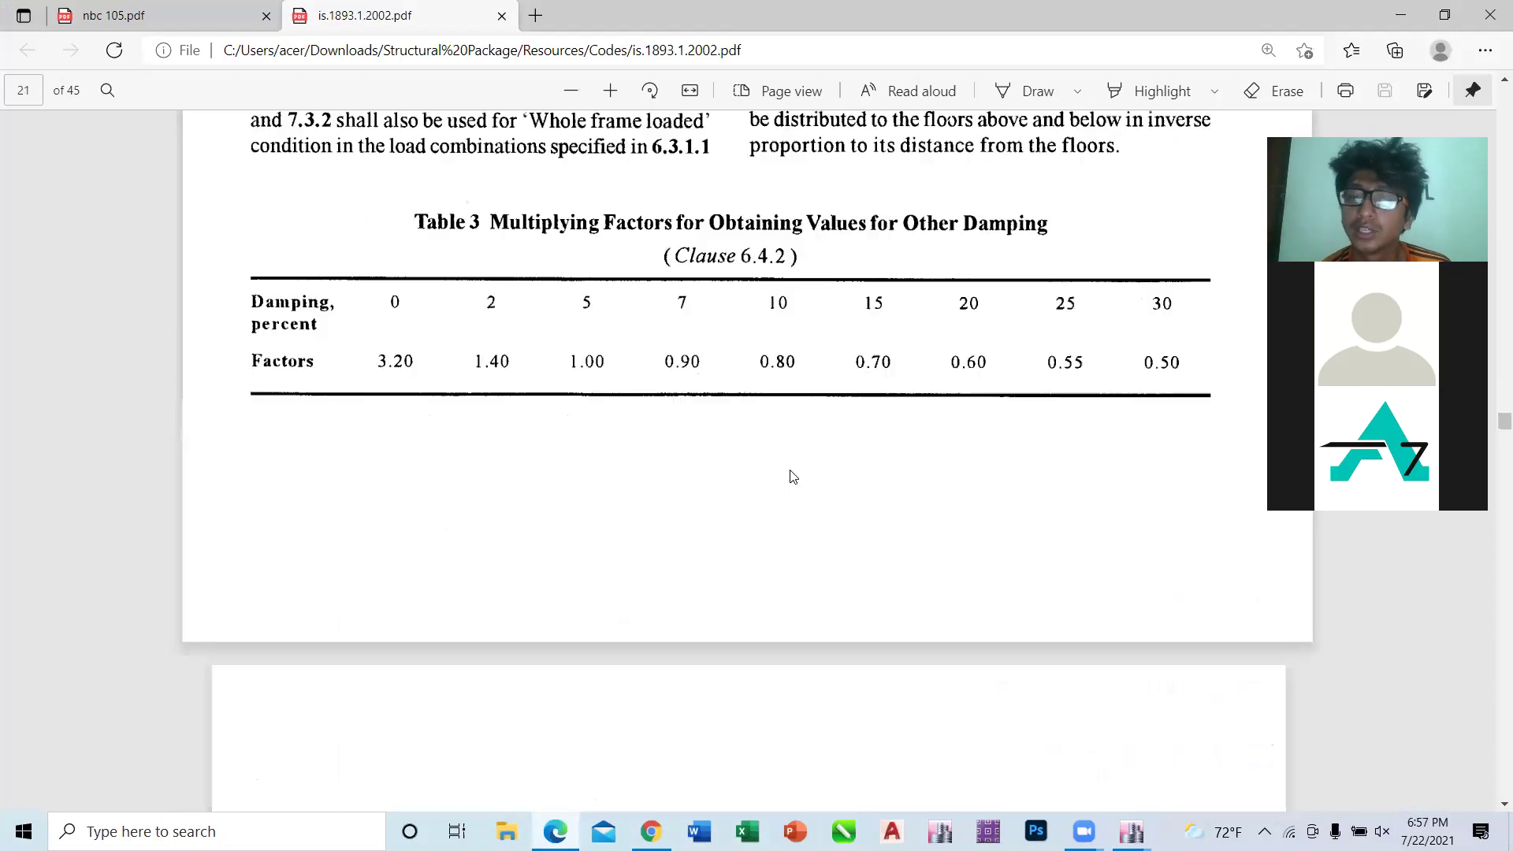
{"action": "scroll", "coordinate": [791, 477], "scroll_direction": "up", "scroll_amount": 1}
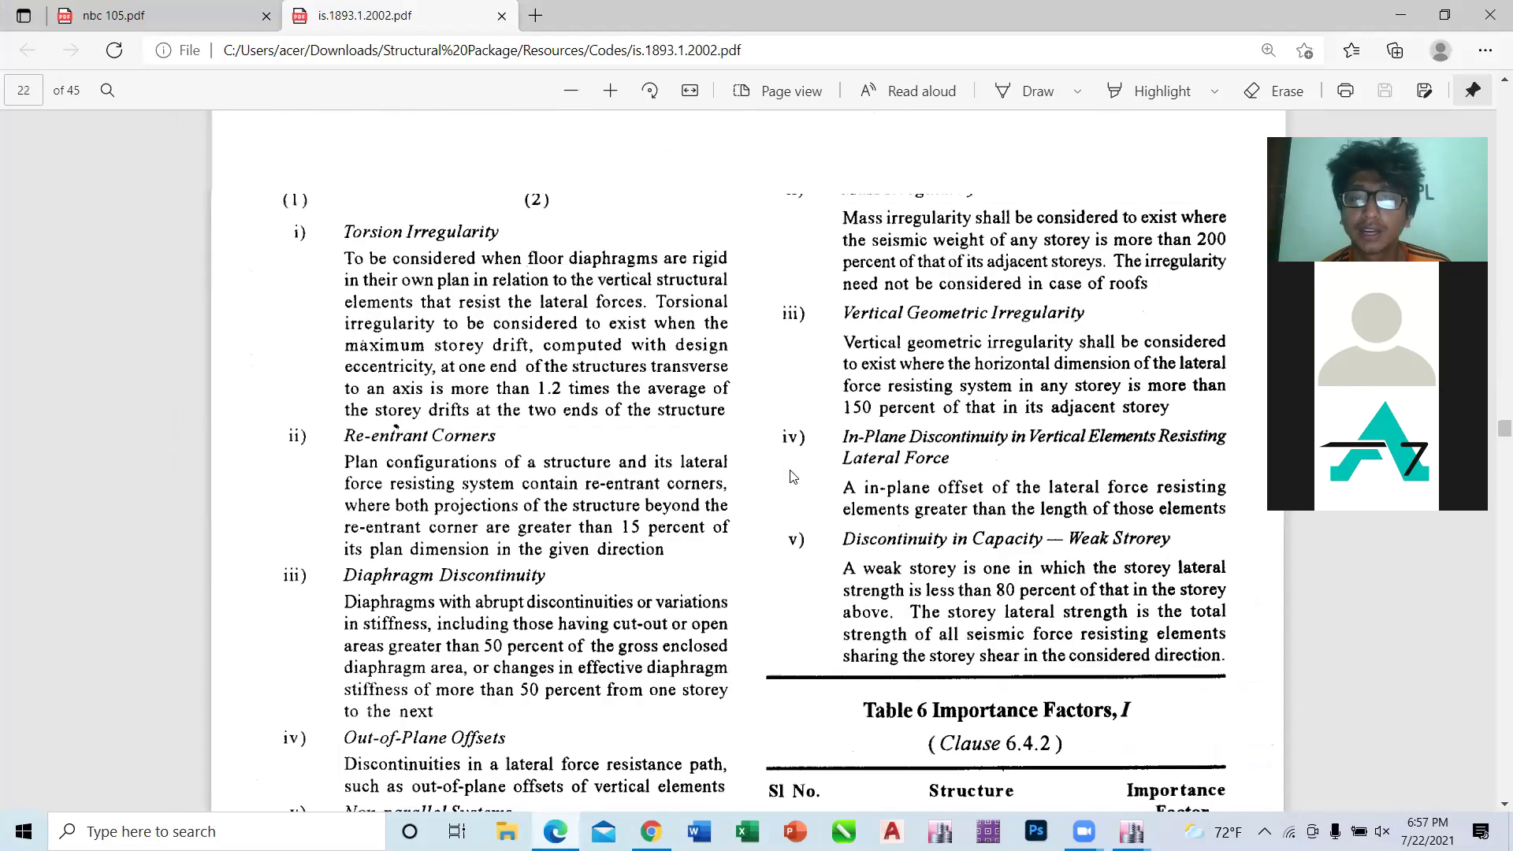
{"action": "scroll", "coordinate": [792, 477], "scroll_direction": "down", "scroll_amount": 9}
{"action": "scroll", "coordinate": [791, 477], "scroll_direction": "up", "scroll_amount": 2}
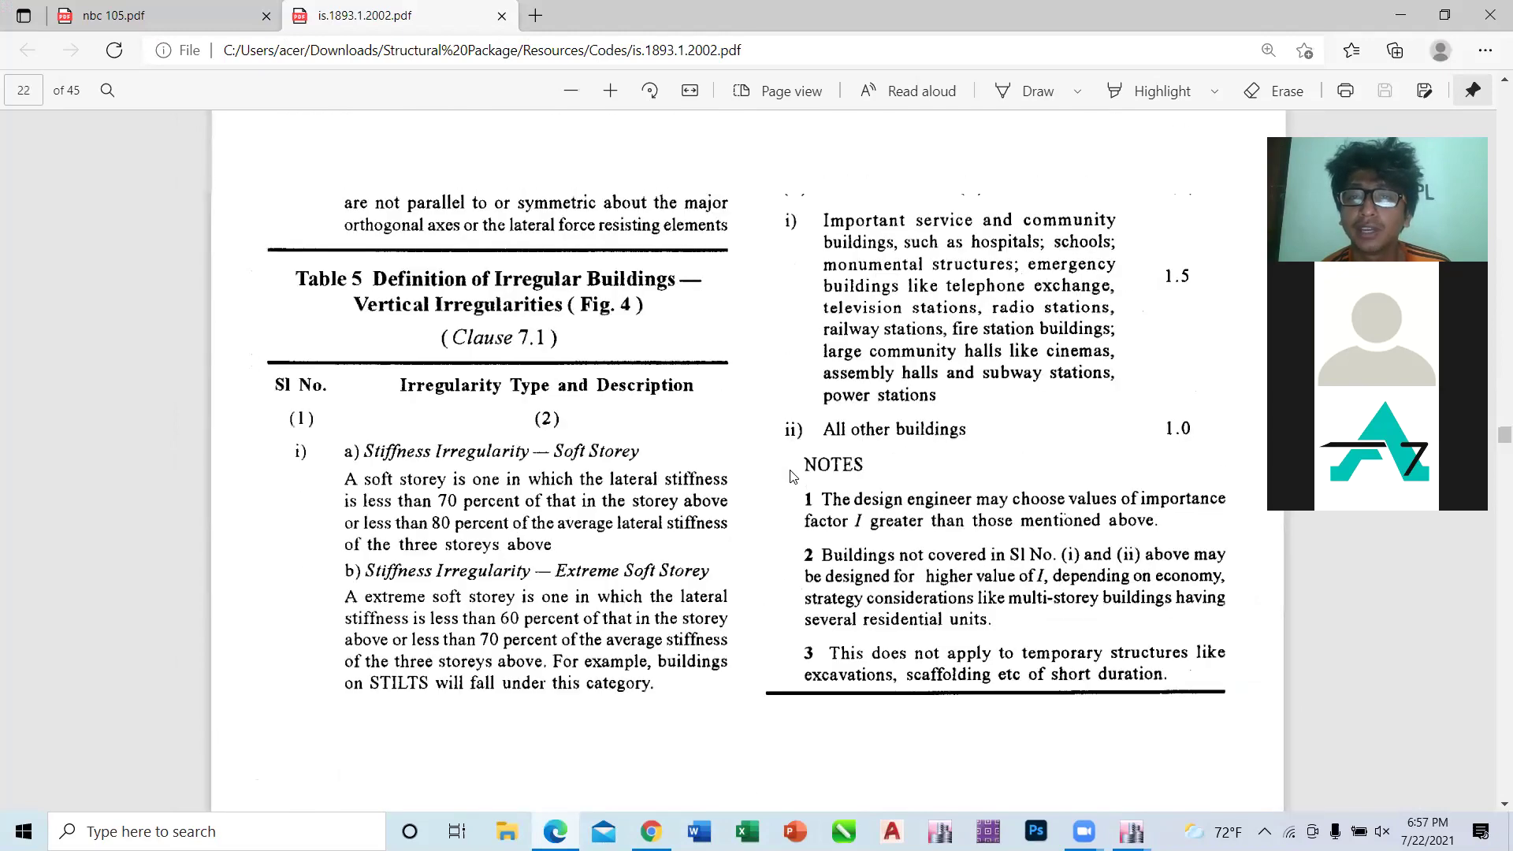
{"action": "scroll", "coordinate": [819, 542], "scroll_direction": "up", "scroll_amount": 1}
{"action": "left_click_drag", "start_coordinate": [821, 539], "coordinate": [966, 539]}
{"action": "left_click", "coordinate": [1112, 534]}
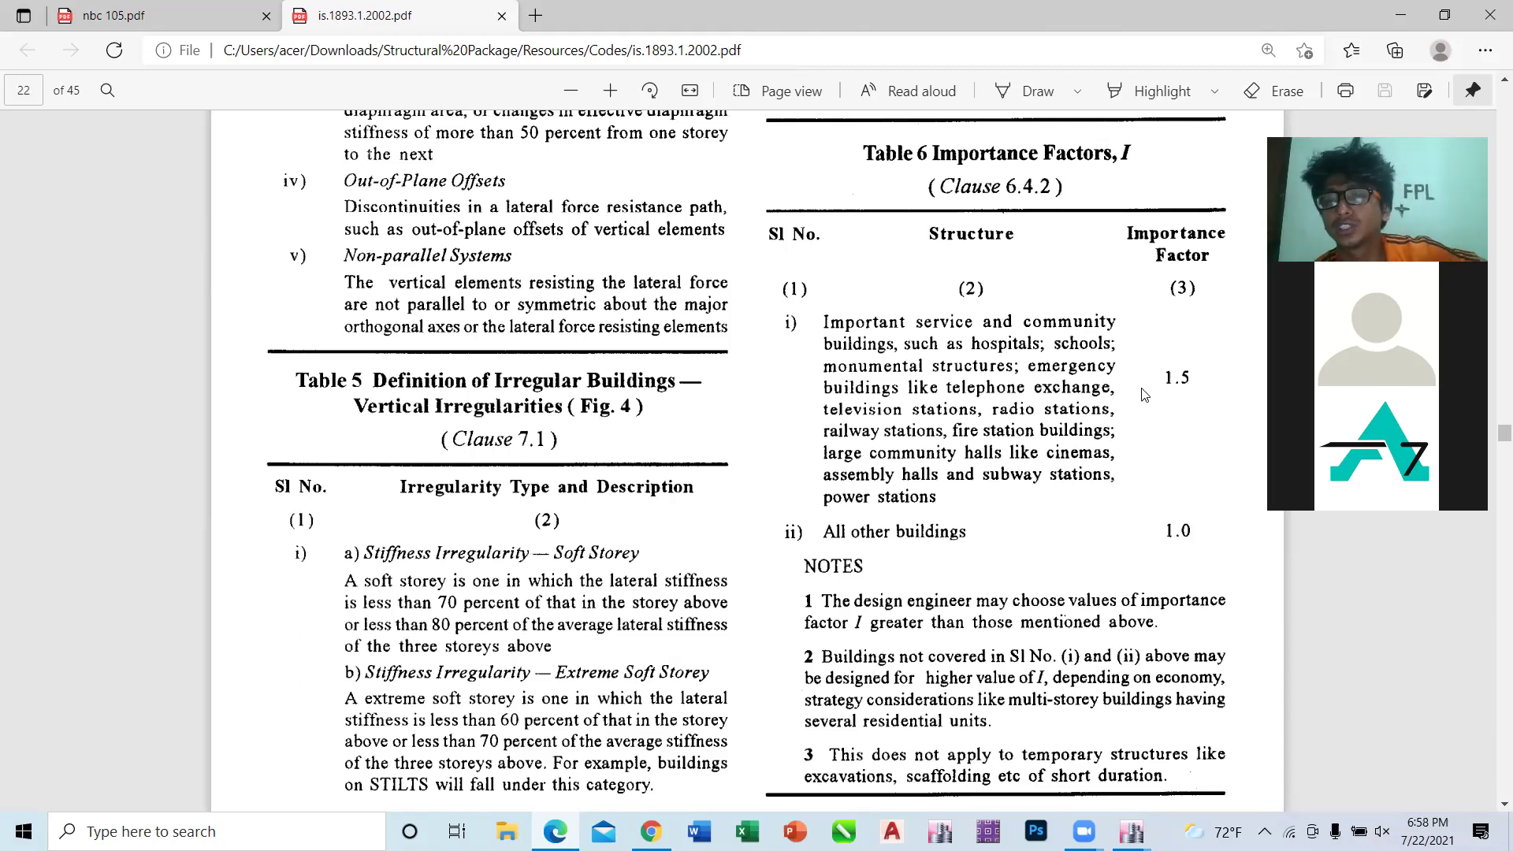
Step: Review the importance factors for community and other buildings in Table 6 of the IS 1893 code, including its notes
{"action": "left_click_drag", "start_coordinate": [1195, 383], "coordinate": [1091, 386]}
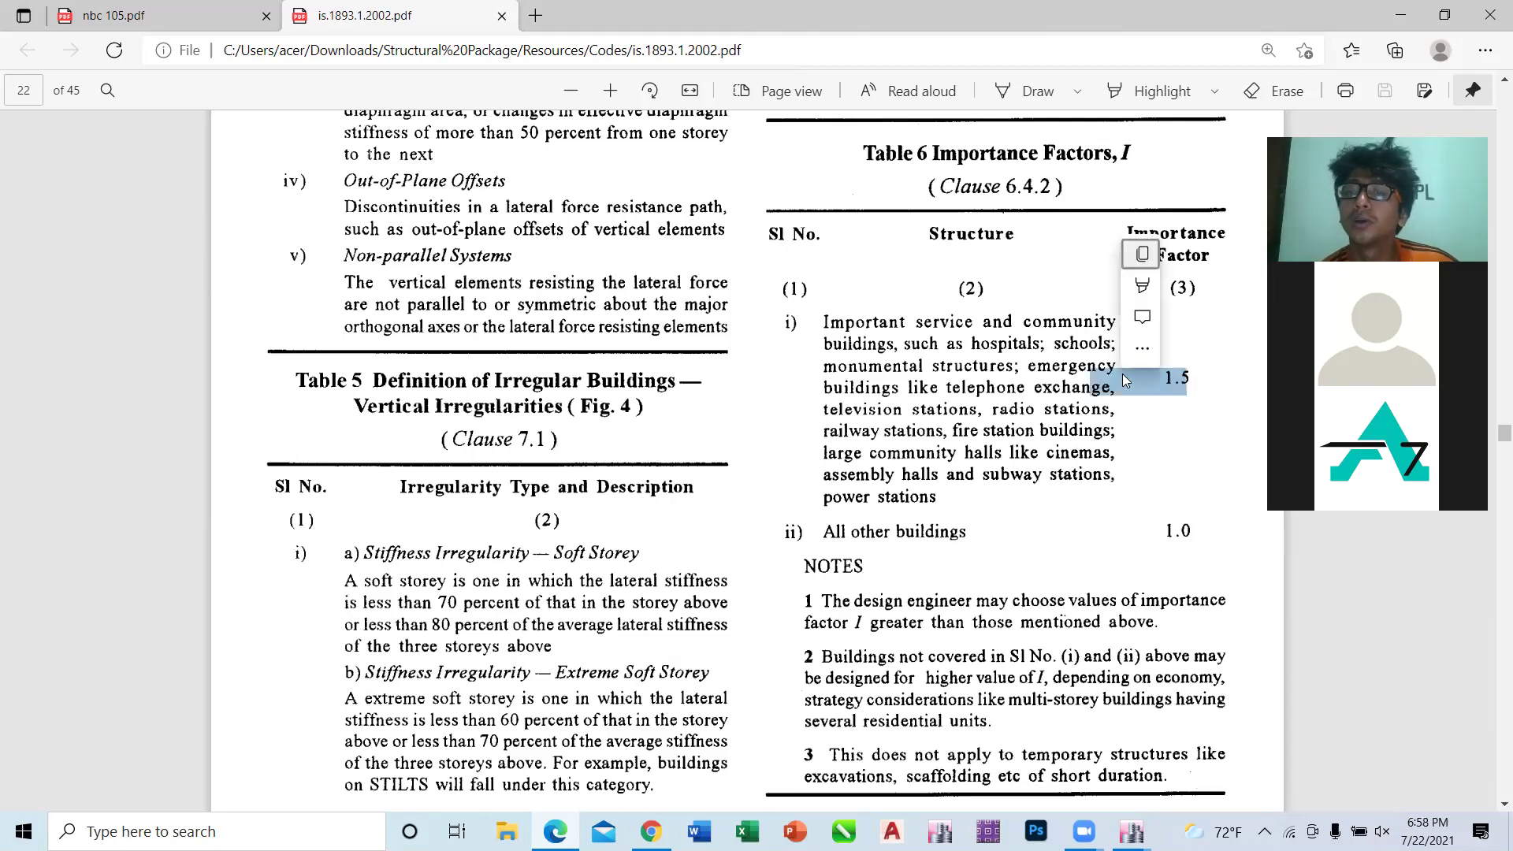
{"action": "left_click", "coordinate": [1164, 442]}
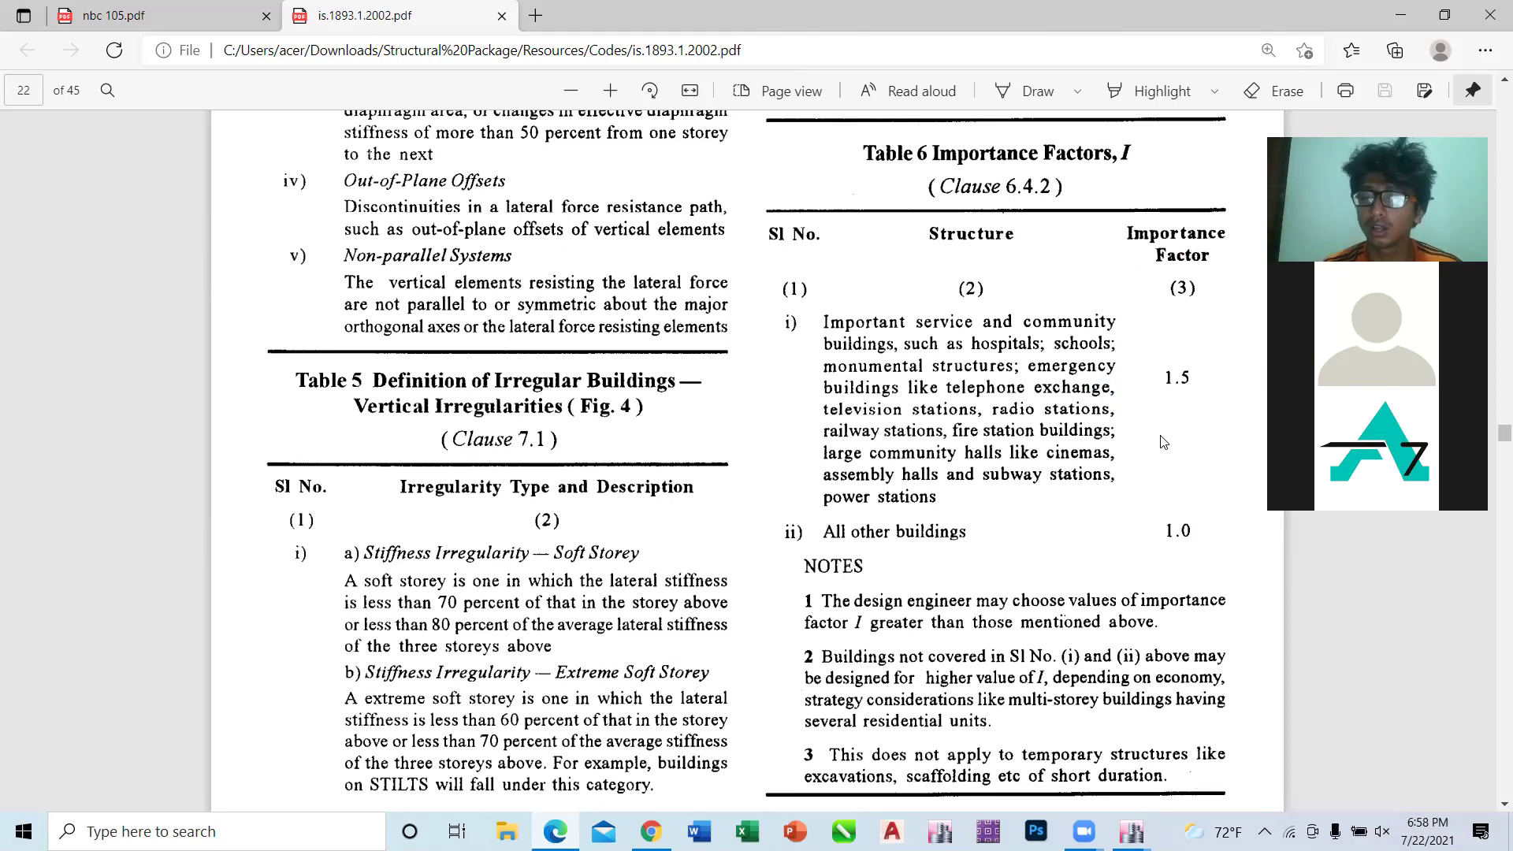
{"action": "scroll", "coordinate": [1163, 442], "scroll_direction": "down", "scroll_amount": 3}
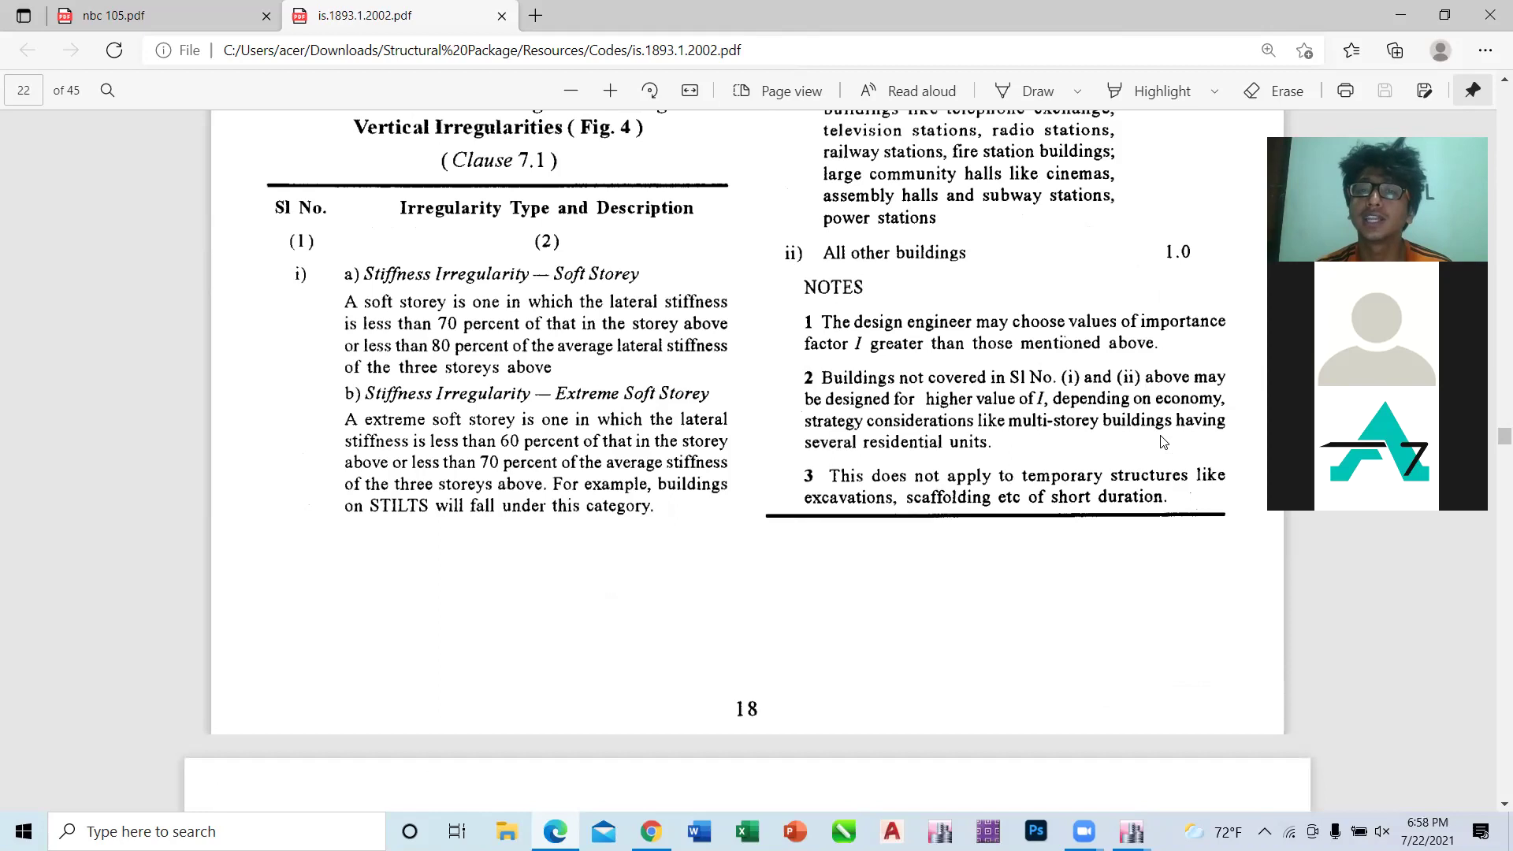
{"action": "scroll", "coordinate": [1163, 442], "scroll_direction": "down", "scroll_amount": 1}
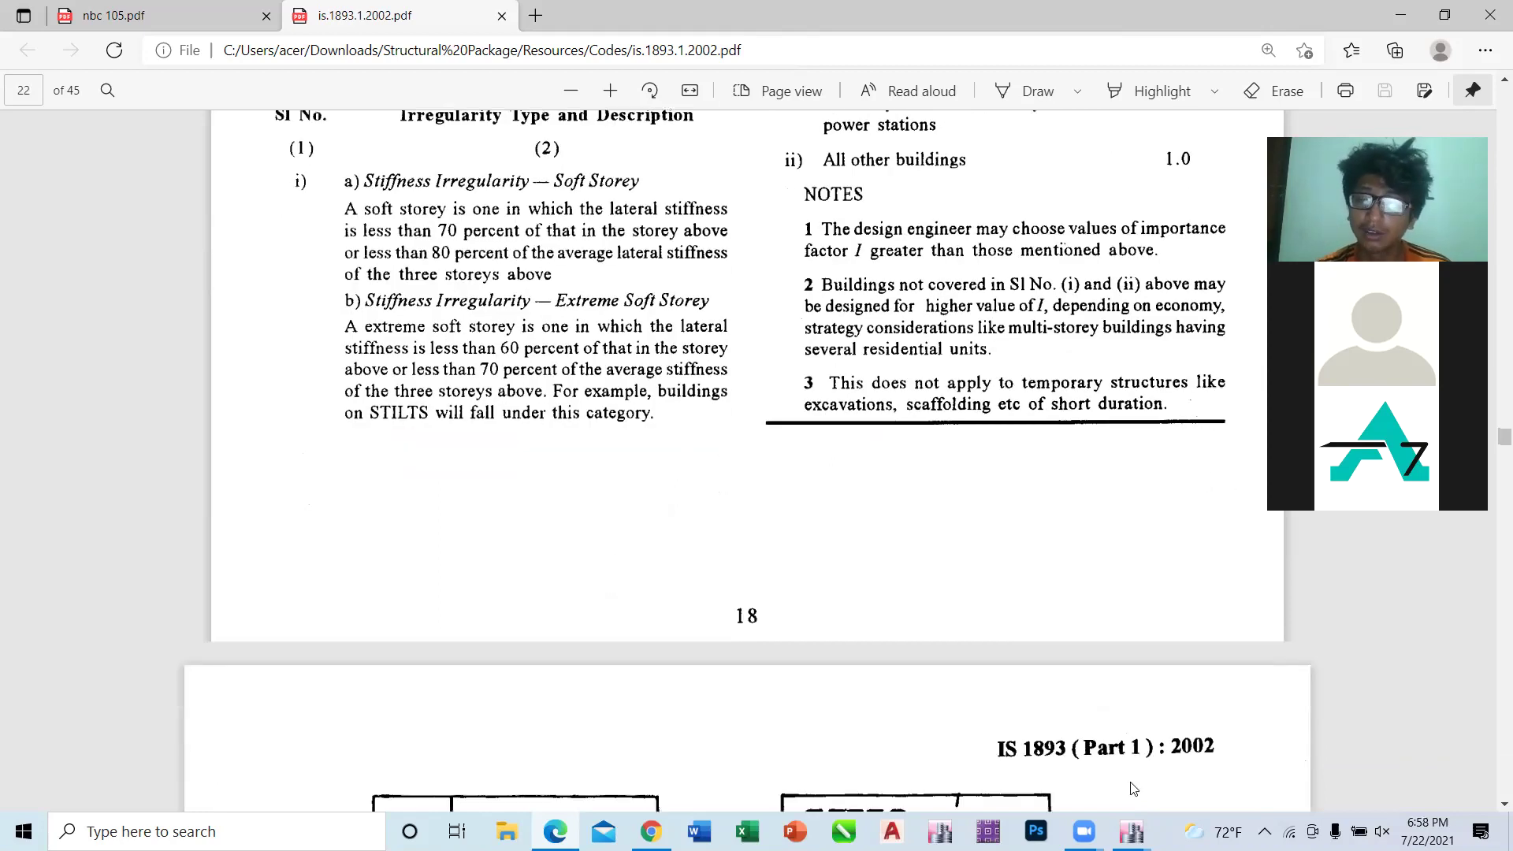
Step: Check the response reduction field in ETABS, then return to is.1893.1.2002.pdf and find Table 7 on response reduction factors
{"action": "mouse_move", "coordinate": [1132, 831]}
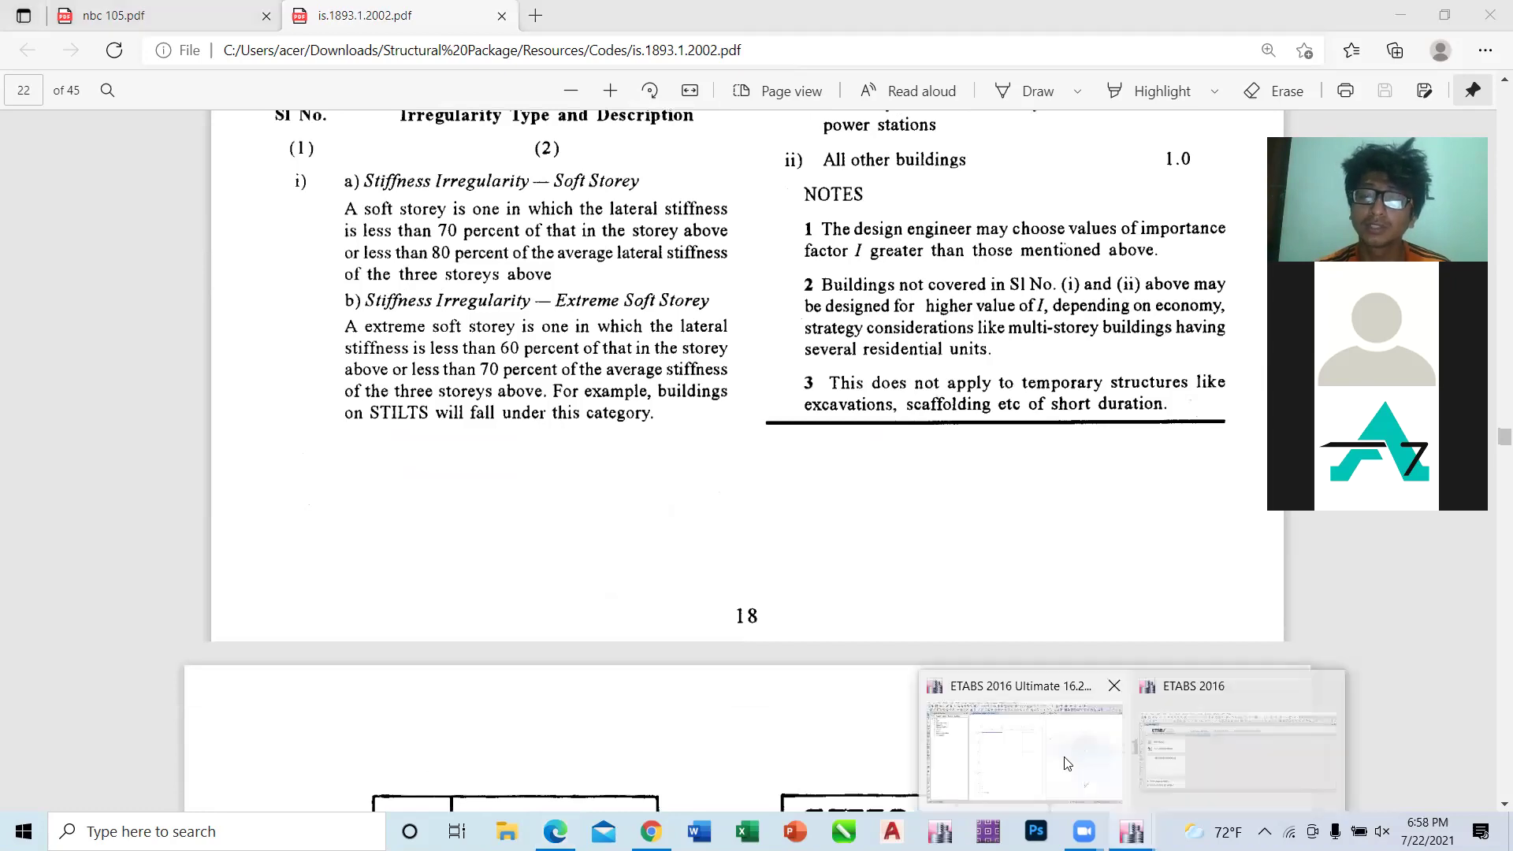
{"action": "left_click", "coordinate": [1069, 760]}
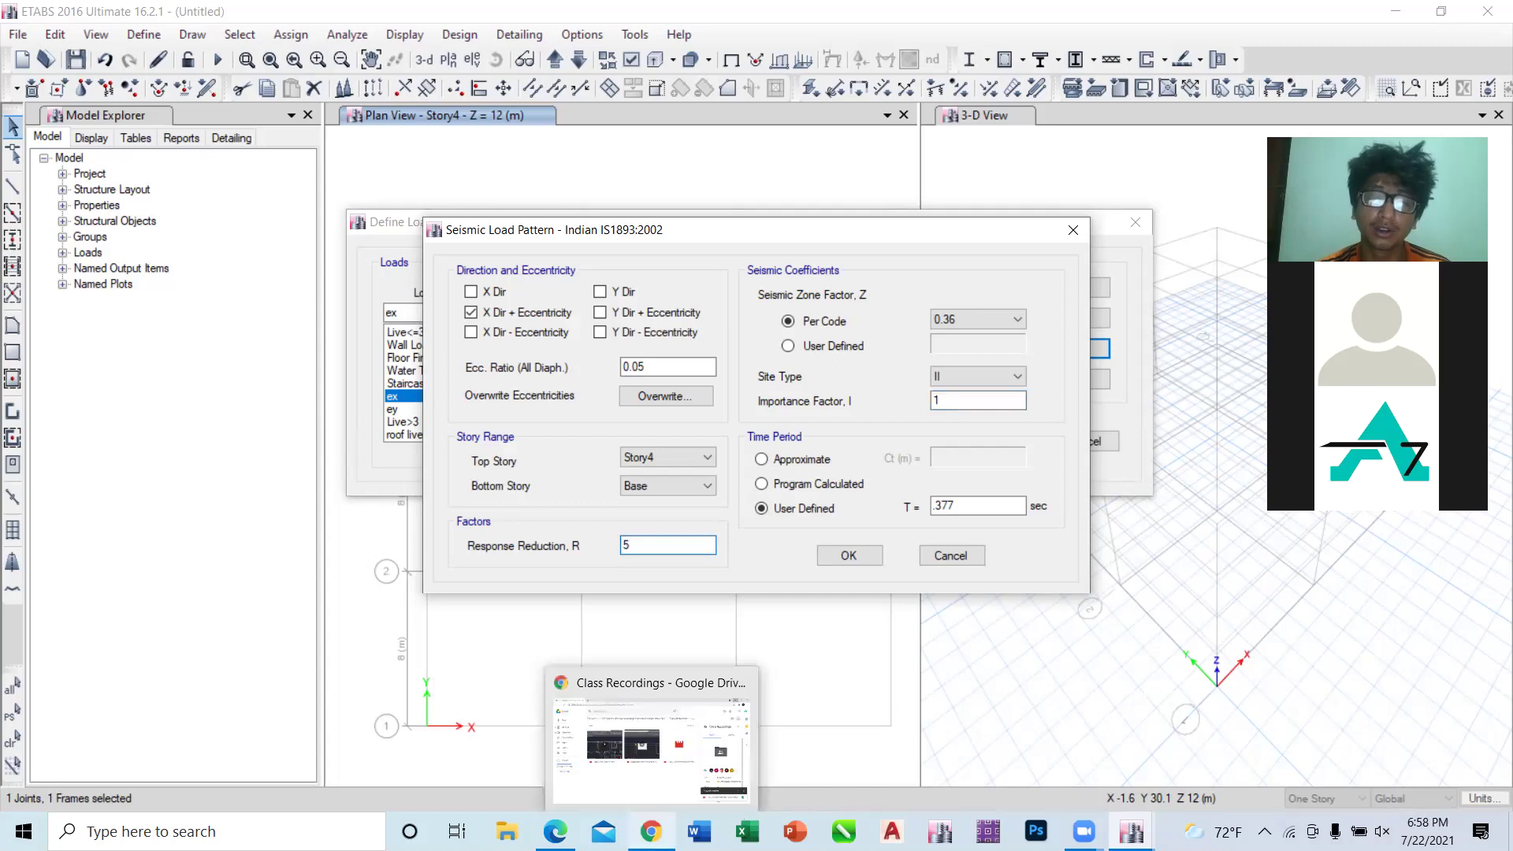
{"action": "mouse_move", "coordinate": [555, 832]}
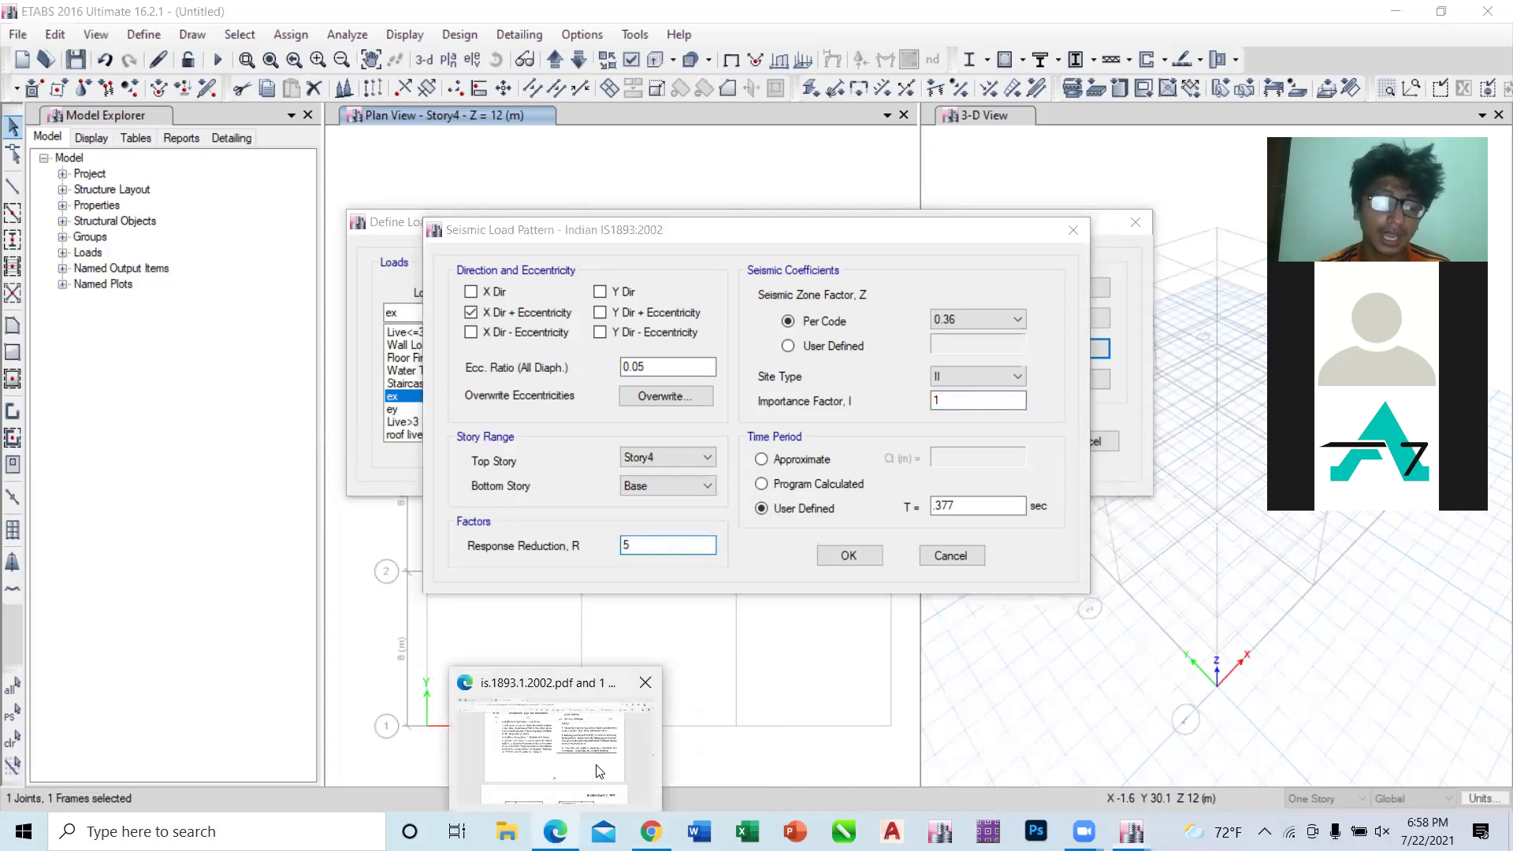
{"action": "left_click", "coordinate": [597, 775]}
{"action": "scroll", "coordinate": [598, 771], "scroll_direction": "down", "scroll_amount": 20}
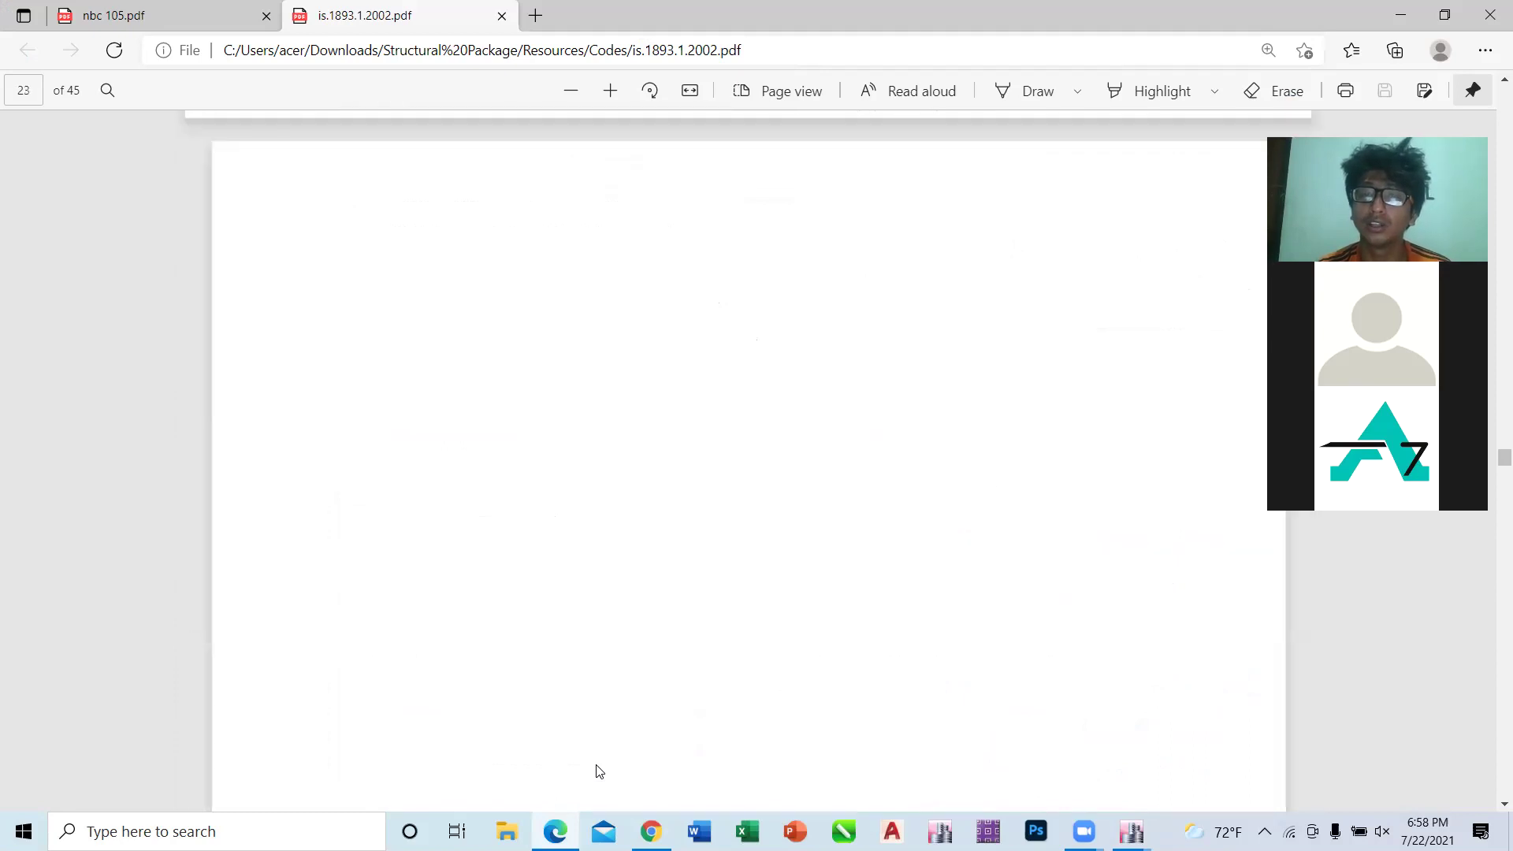
{"action": "scroll", "coordinate": [598, 772], "scroll_direction": "down", "scroll_amount": 5}
{"action": "scroll", "coordinate": [599, 771], "scroll_direction": "down", "scroll_amount": 5}
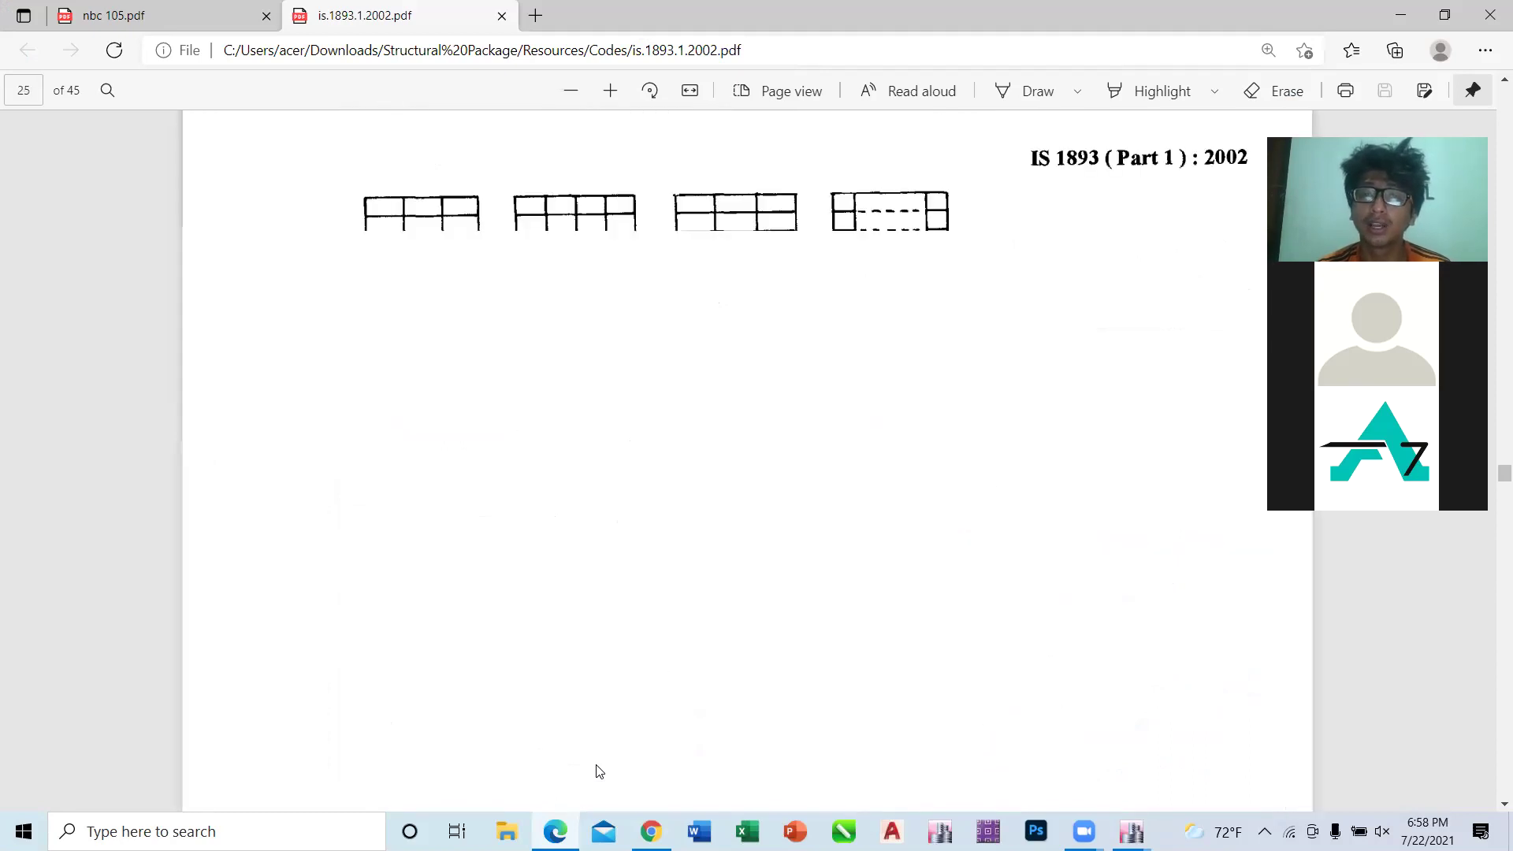
{"action": "scroll", "coordinate": [599, 771], "scroll_direction": "down", "scroll_amount": 15}
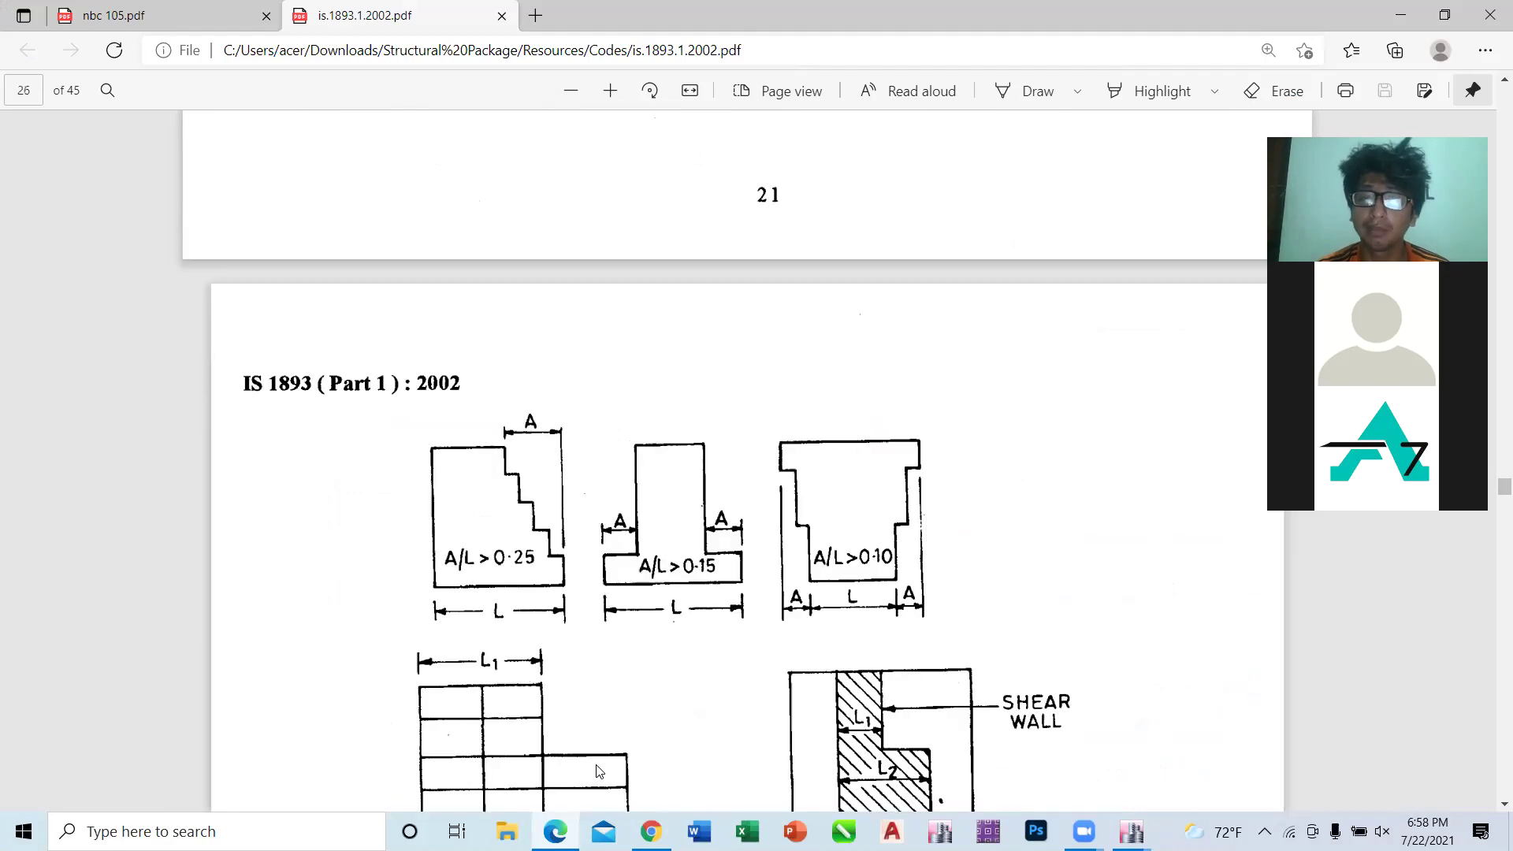
{"action": "scroll", "coordinate": [599, 771], "scroll_direction": "down", "scroll_amount": 15}
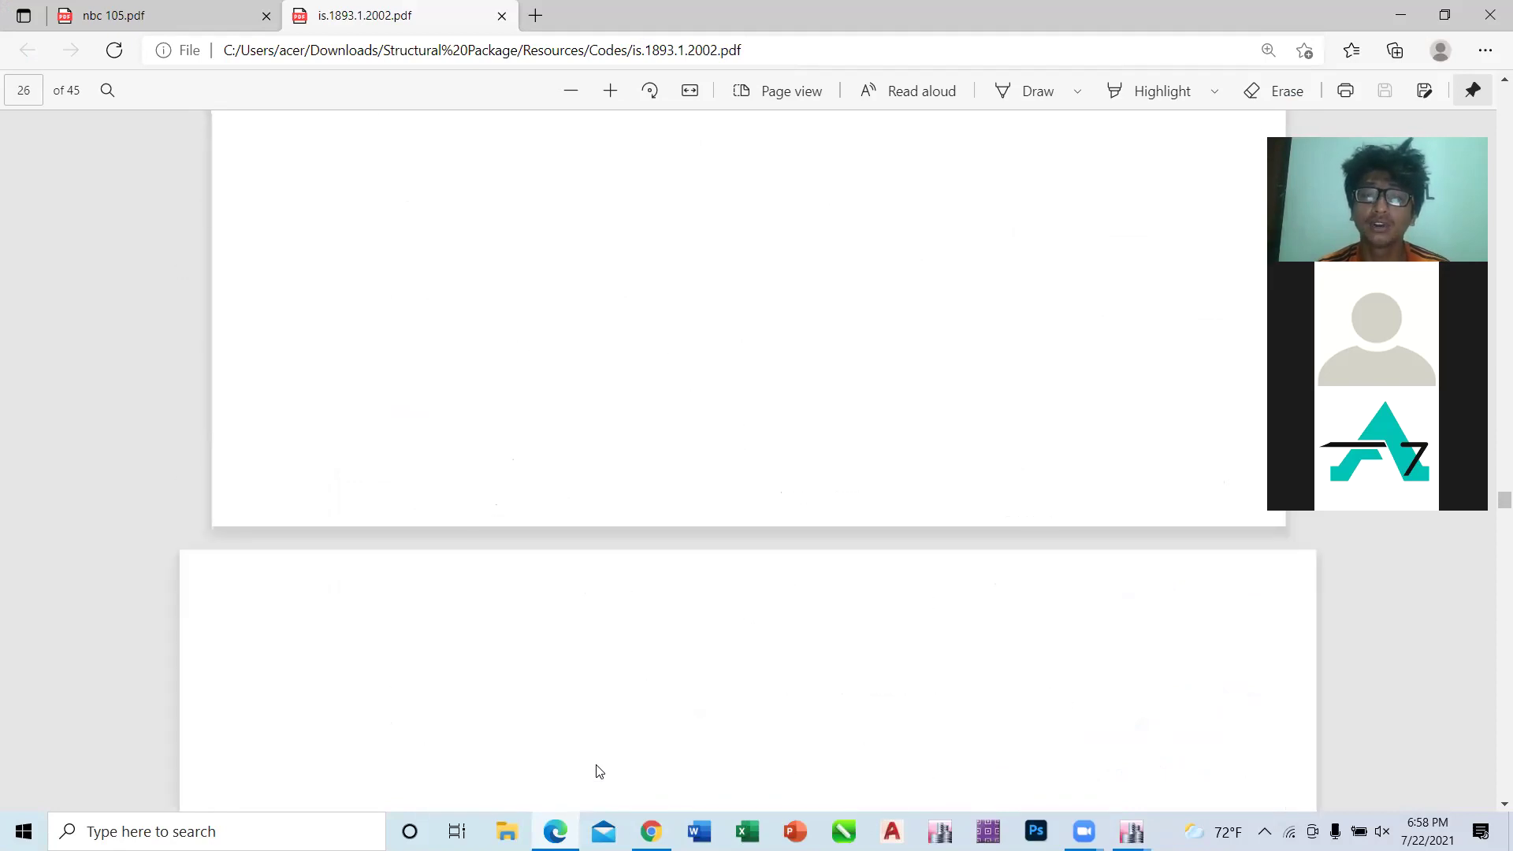
{"action": "scroll", "coordinate": [596, 771], "scroll_direction": "down", "scroll_amount": 1}
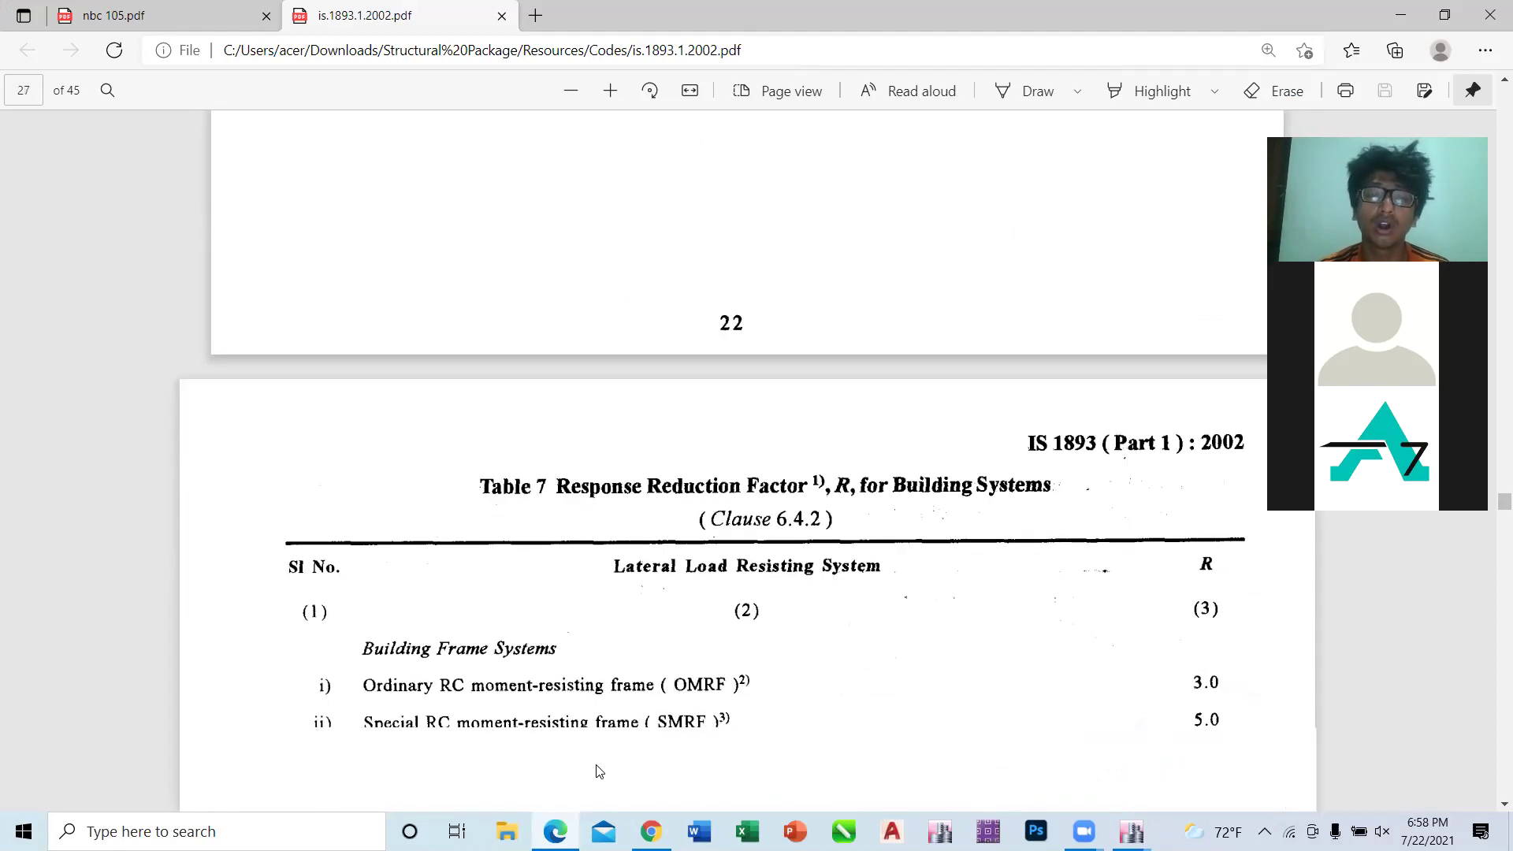
{"action": "scroll", "coordinate": [596, 772], "scroll_direction": "down", "scroll_amount": 3}
{"action": "scroll", "coordinate": [596, 771], "scroll_direction": "down", "scroll_amount": 1}
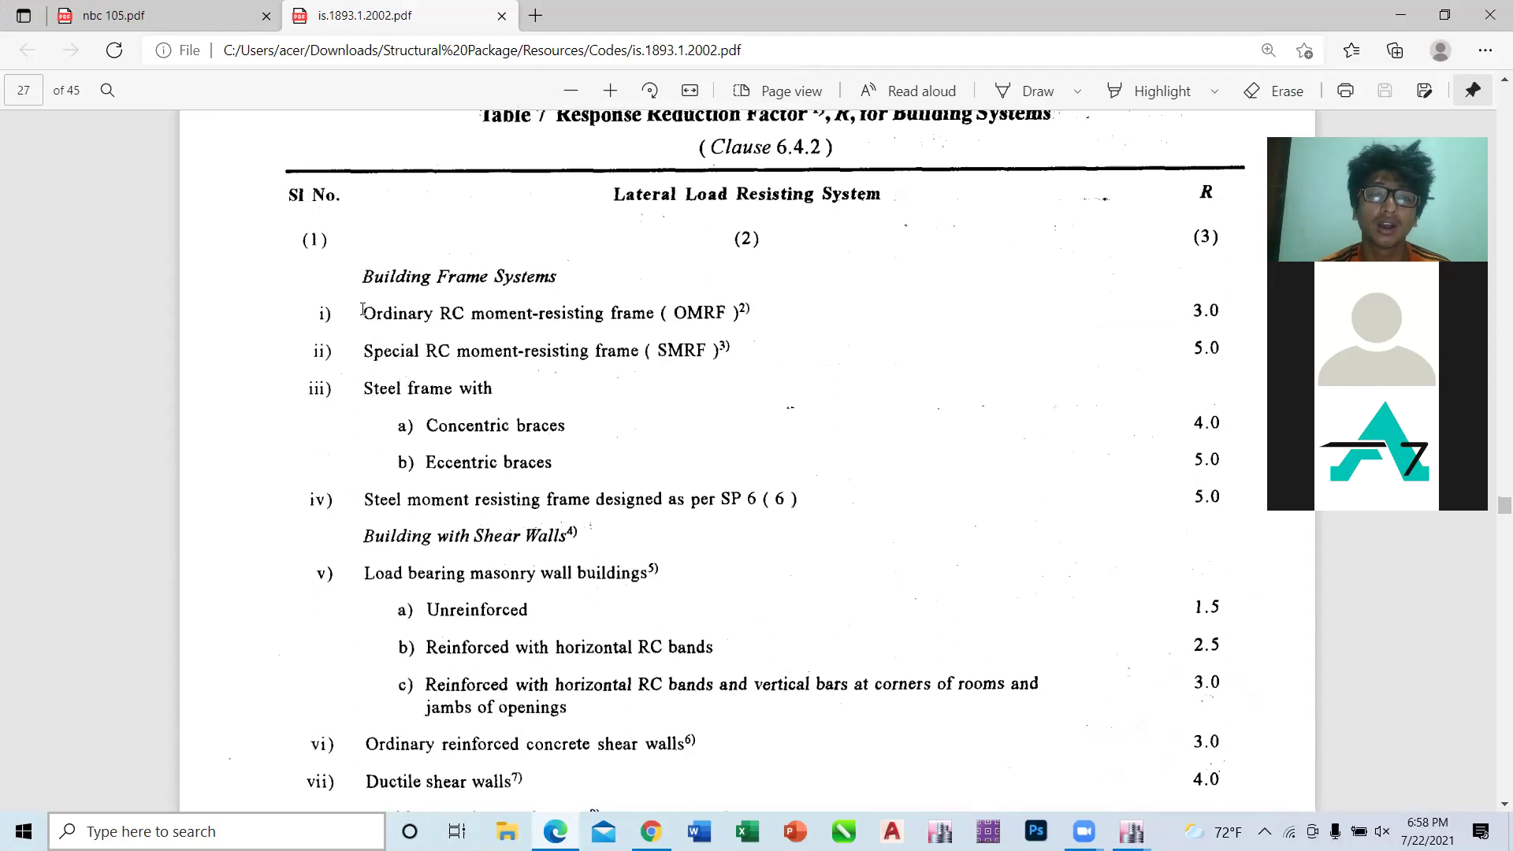
Step: Compare the R values in Table 7 for ordinary and special RC moment-resisting frames and unreinforced masonry buildings
{"action": "left_click_drag", "start_coordinate": [363, 314], "coordinate": [736, 338]}
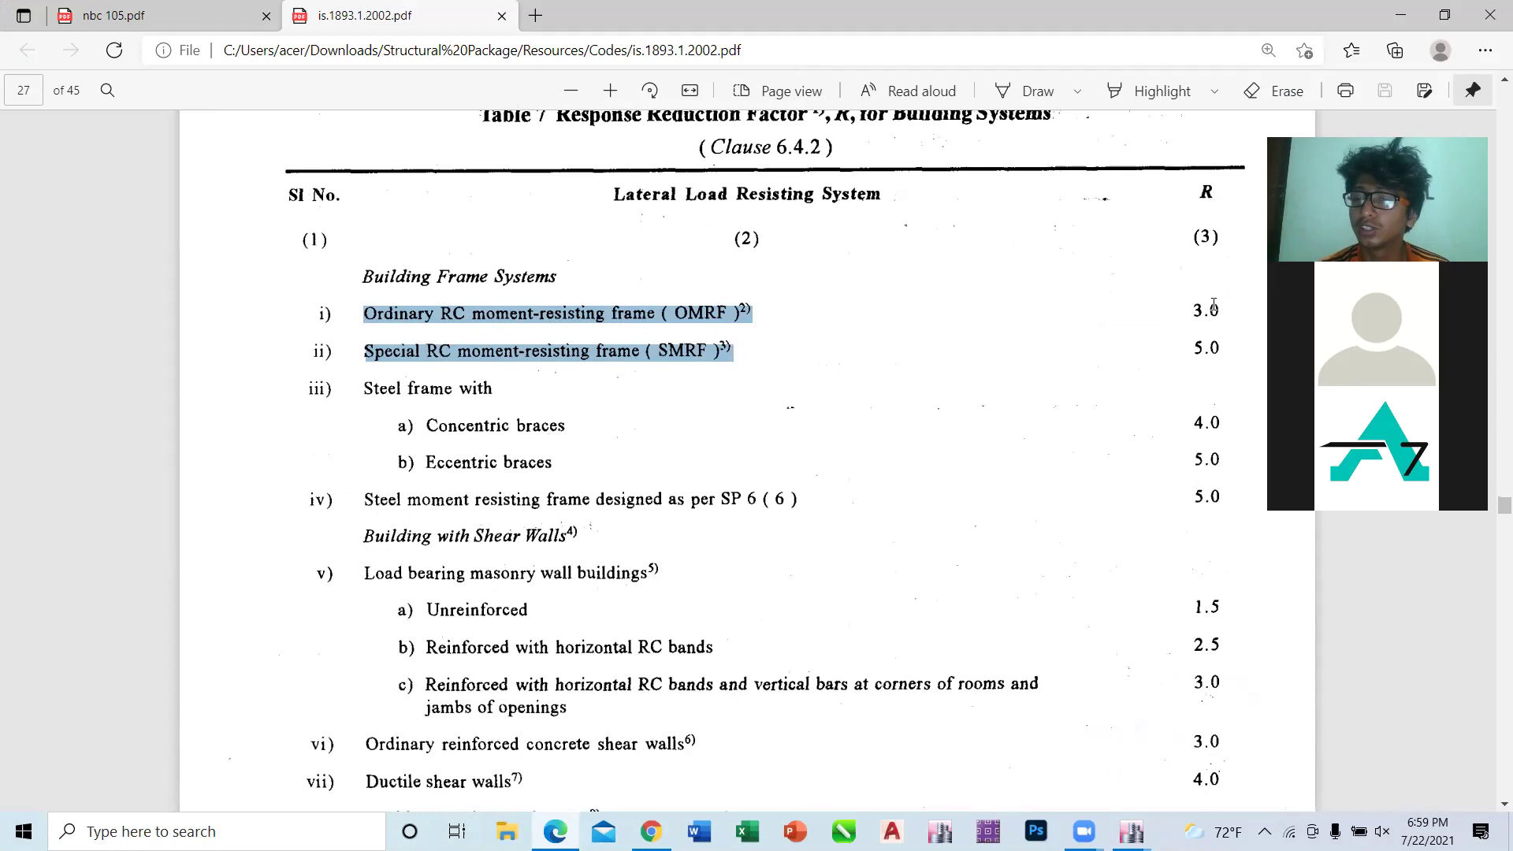
{"action": "left_click", "coordinate": [1218, 343]}
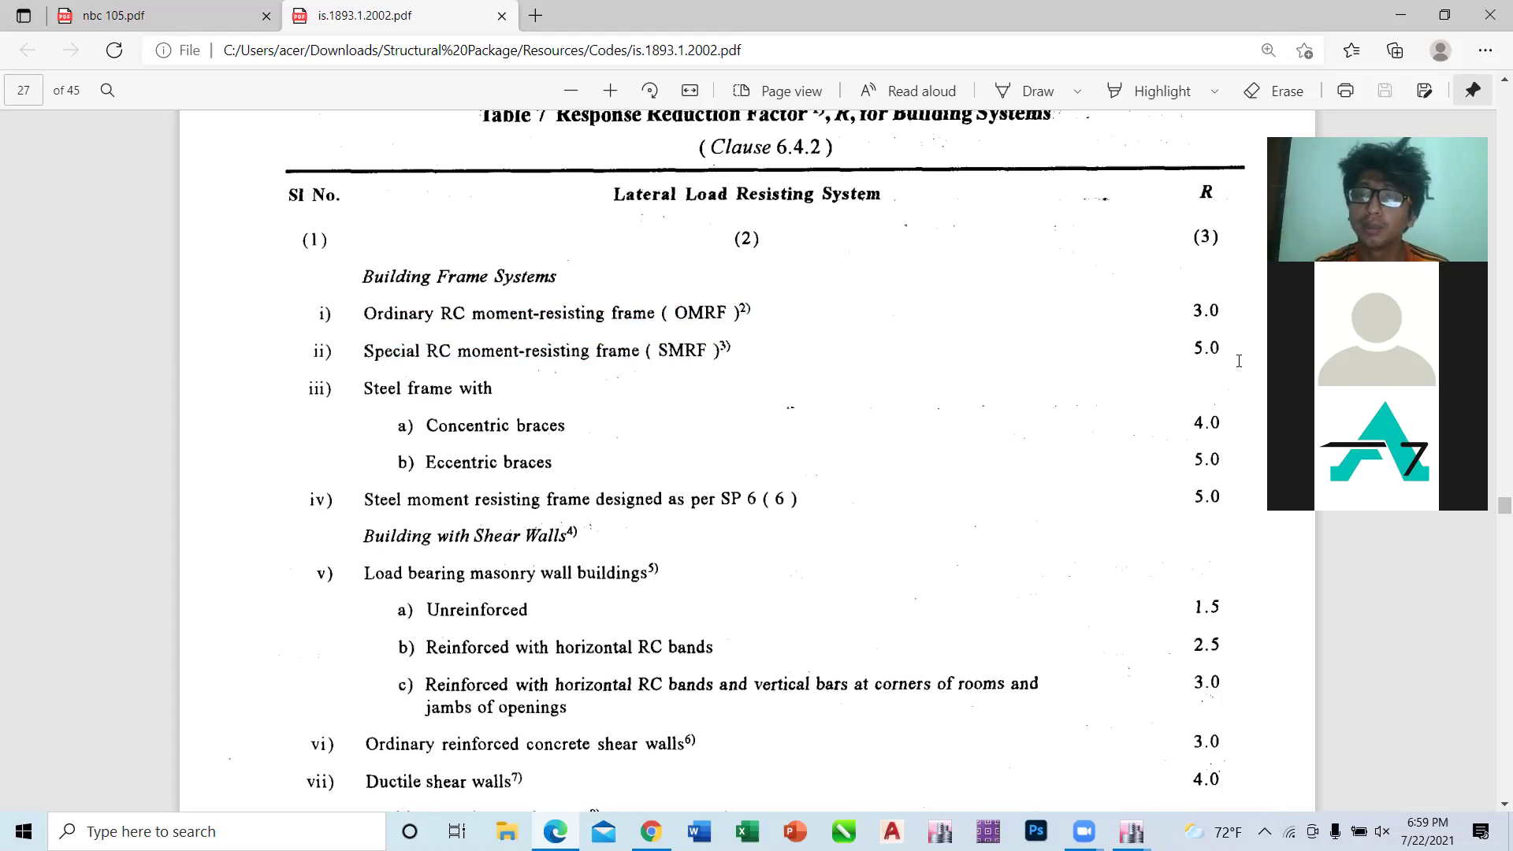
{"action": "left_click_drag", "start_coordinate": [1218, 299], "coordinate": [1190, 314]}
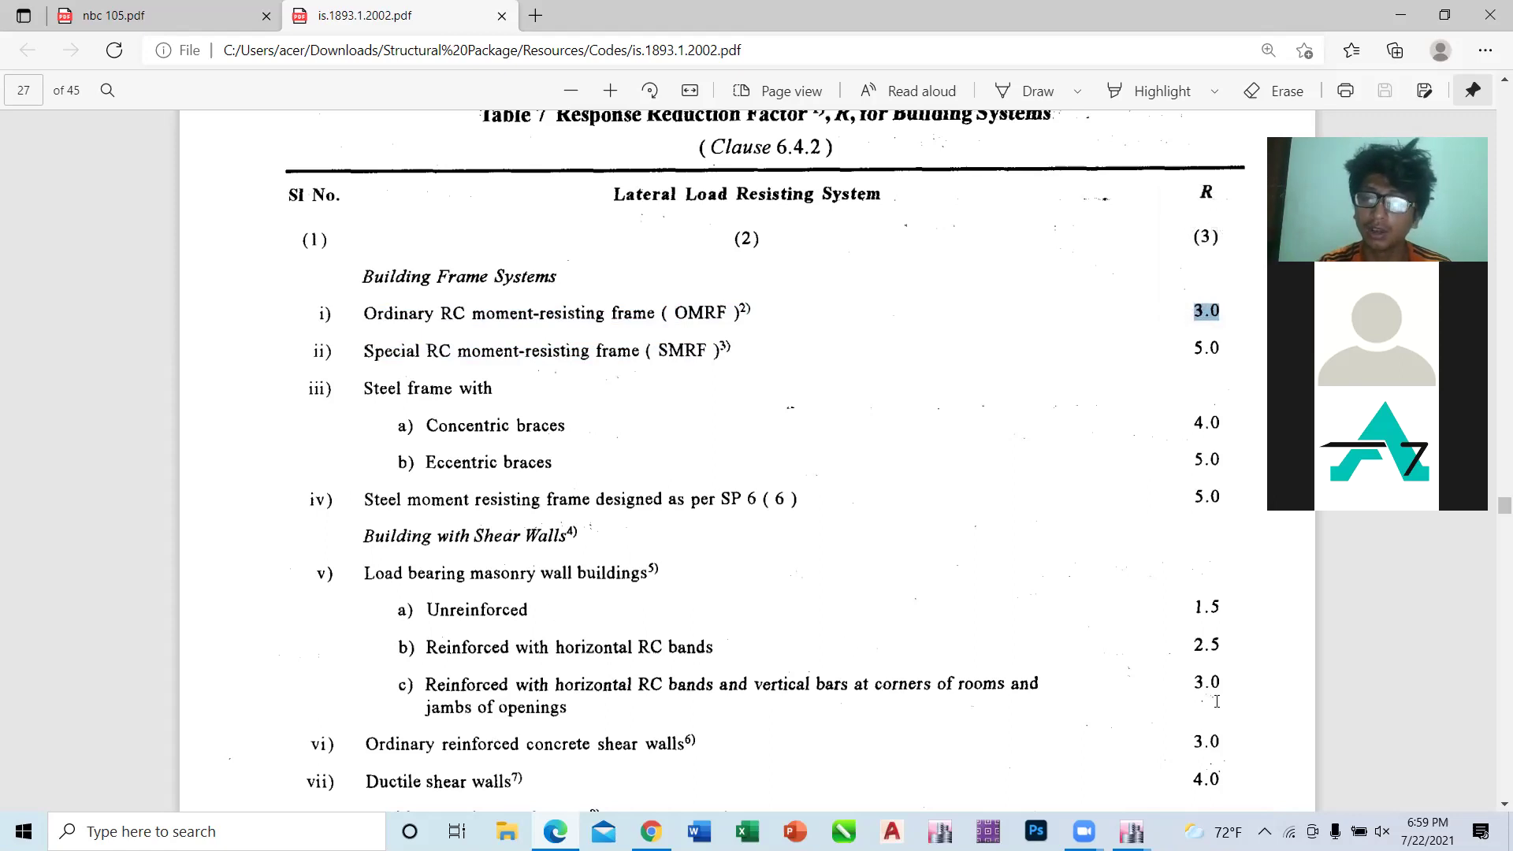
{"action": "left_click_drag", "start_coordinate": [1232, 609], "coordinate": [1190, 609]}
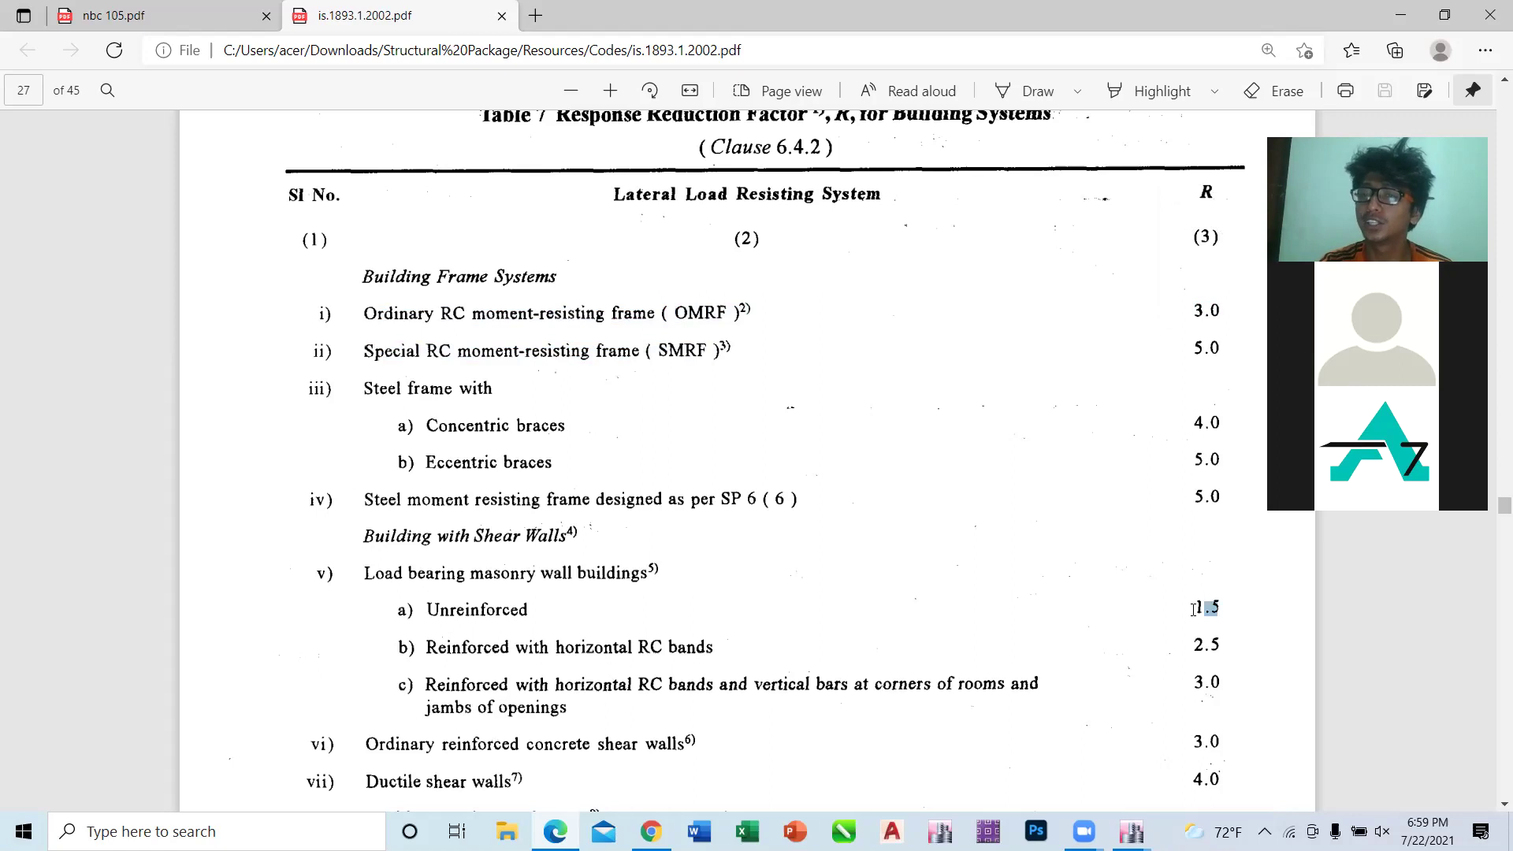
{"action": "left_click_drag", "start_coordinate": [1234, 309], "coordinate": [1174, 312]}
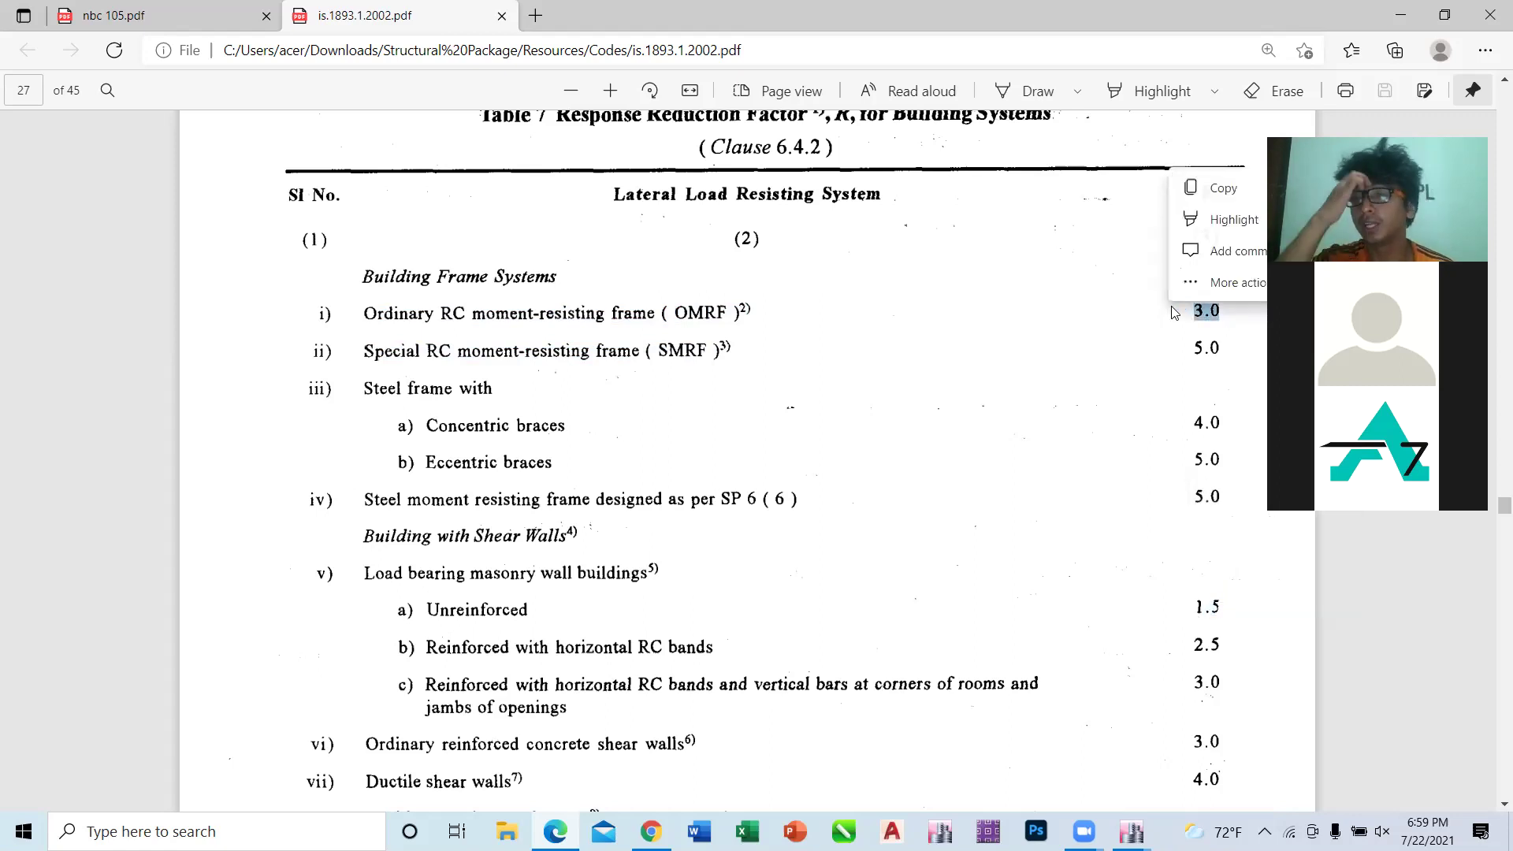
{"action": "left_click", "coordinate": [1164, 321]}
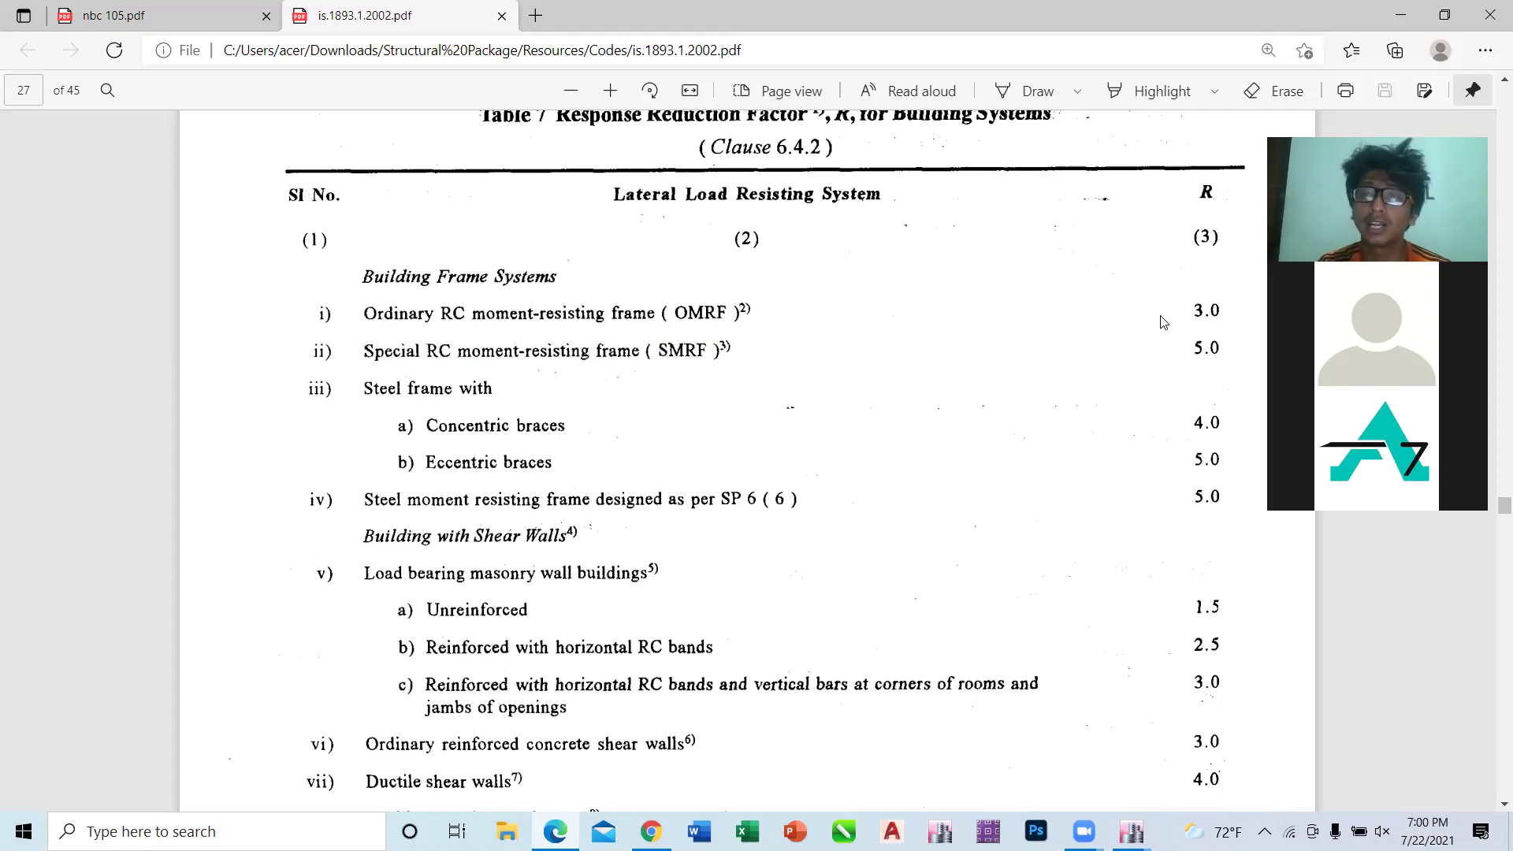
Step: Read the remaining Table 7 entries for shear walls and dual systems, down to the footnotes
{"action": "scroll", "coordinate": [1163, 322], "scroll_direction": "down", "scroll_amount": 1}
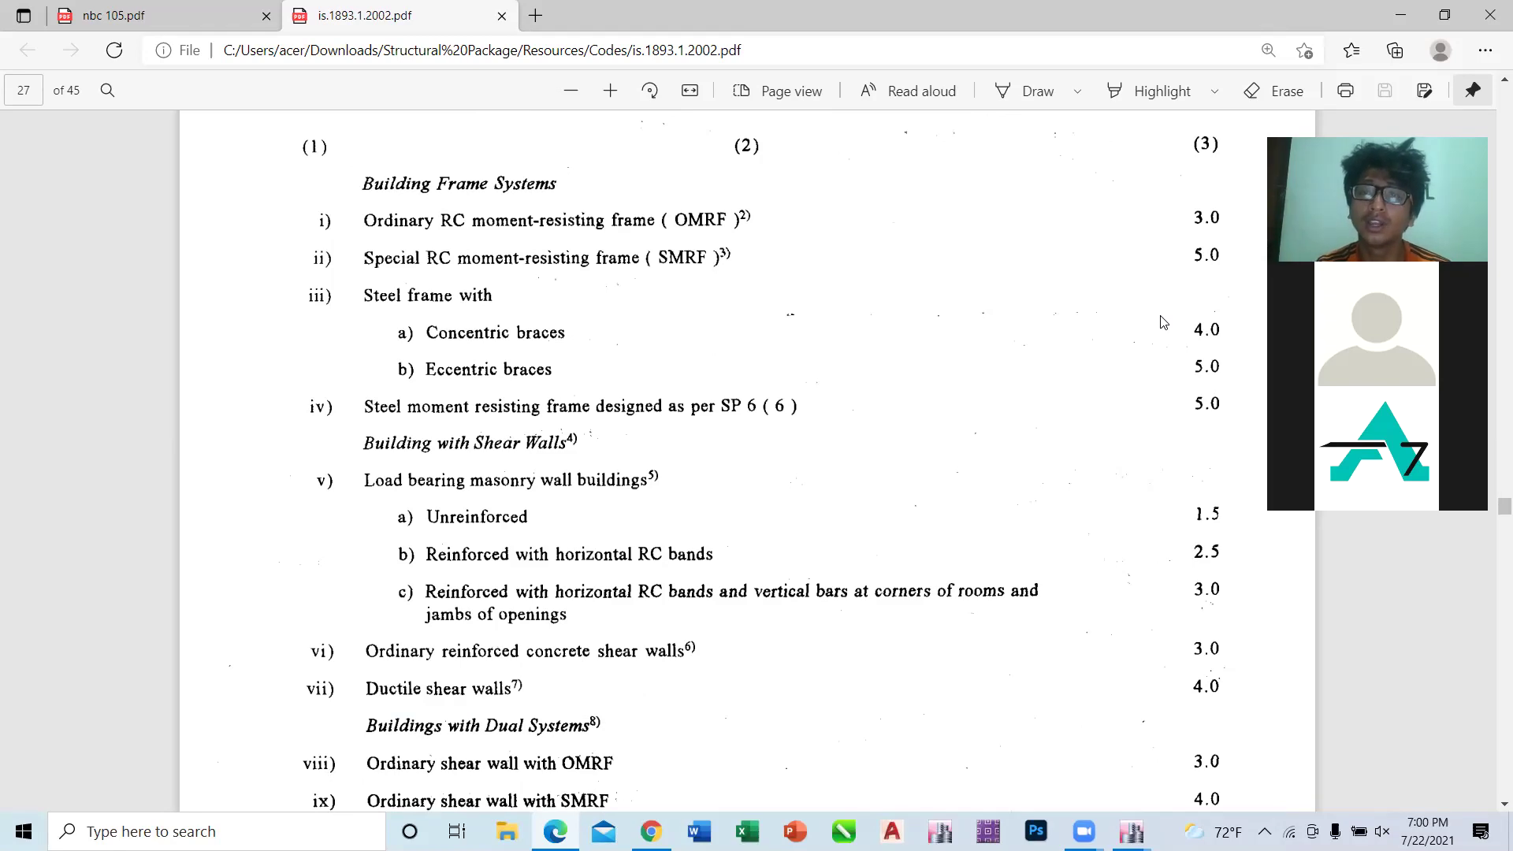
{"action": "scroll", "coordinate": [1161, 322], "scroll_direction": "down", "scroll_amount": 3}
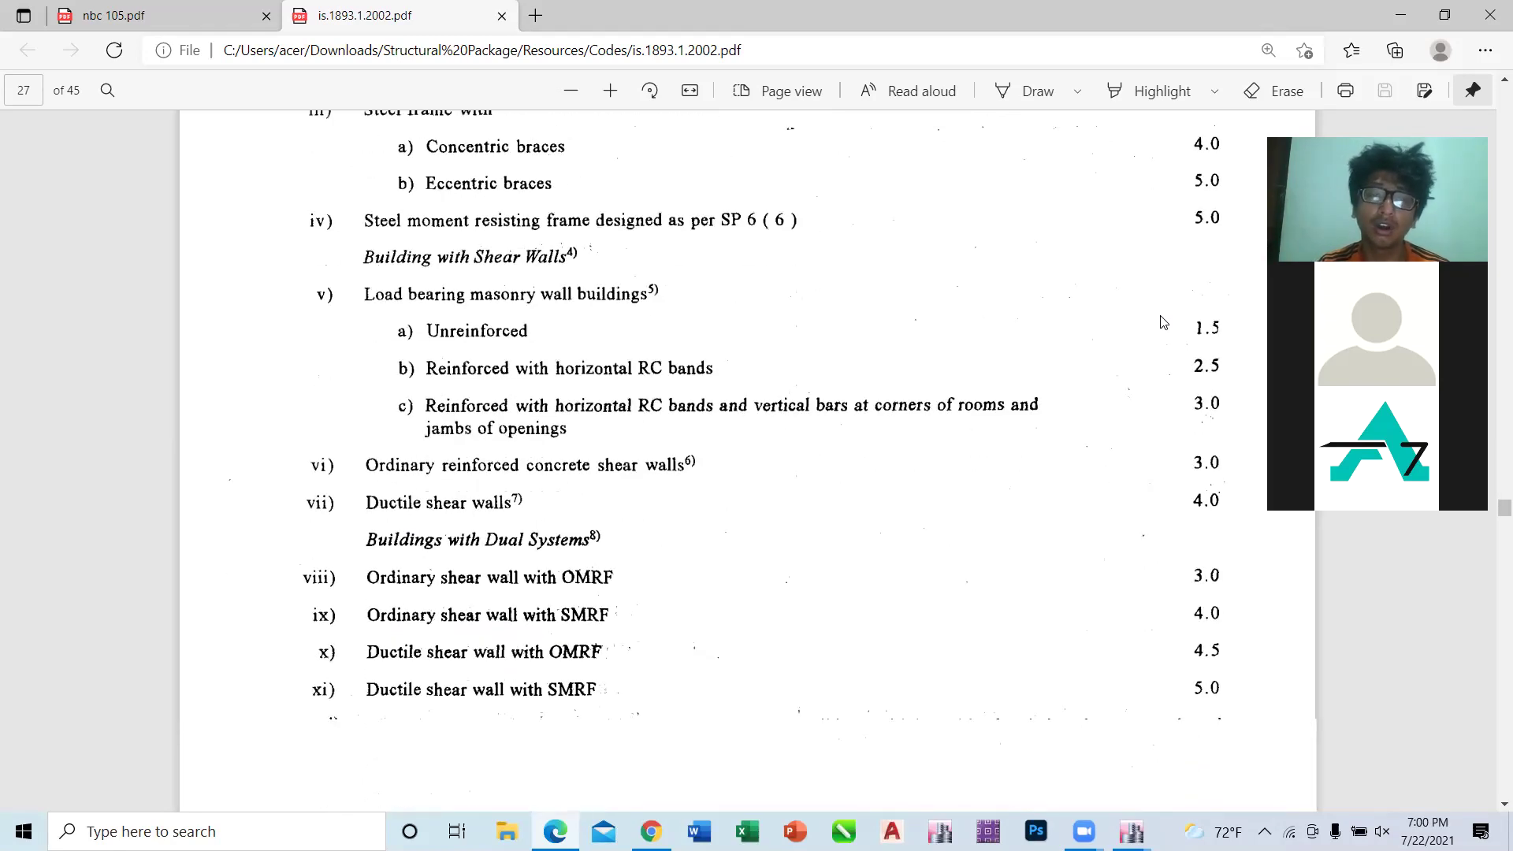
{"action": "scroll", "coordinate": [1162, 322], "scroll_direction": "down", "scroll_amount": 5}
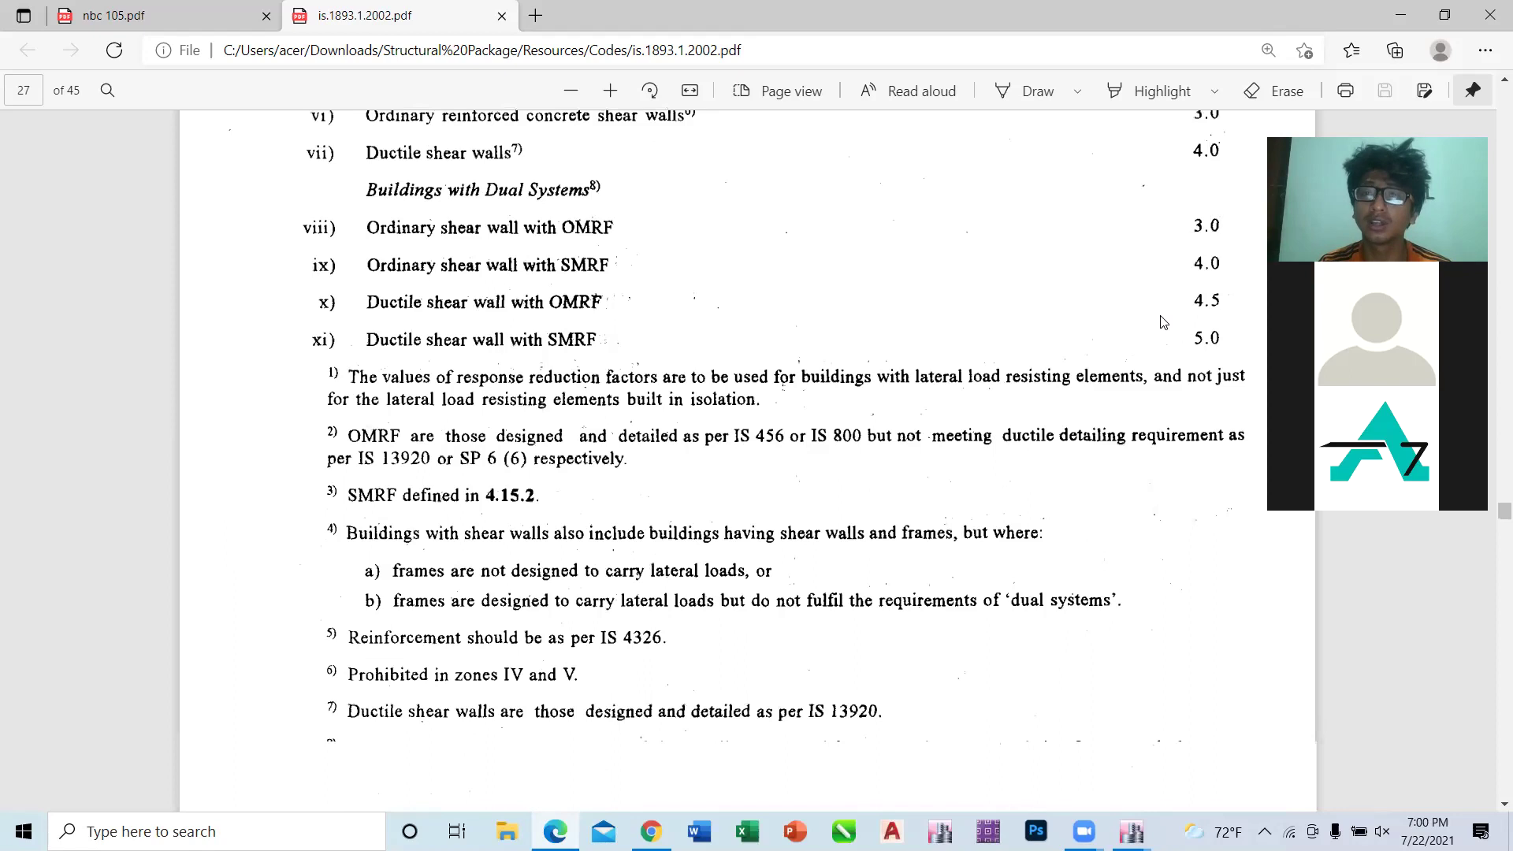
{"action": "scroll", "coordinate": [1161, 322], "scroll_direction": "down", "scroll_amount": 1}
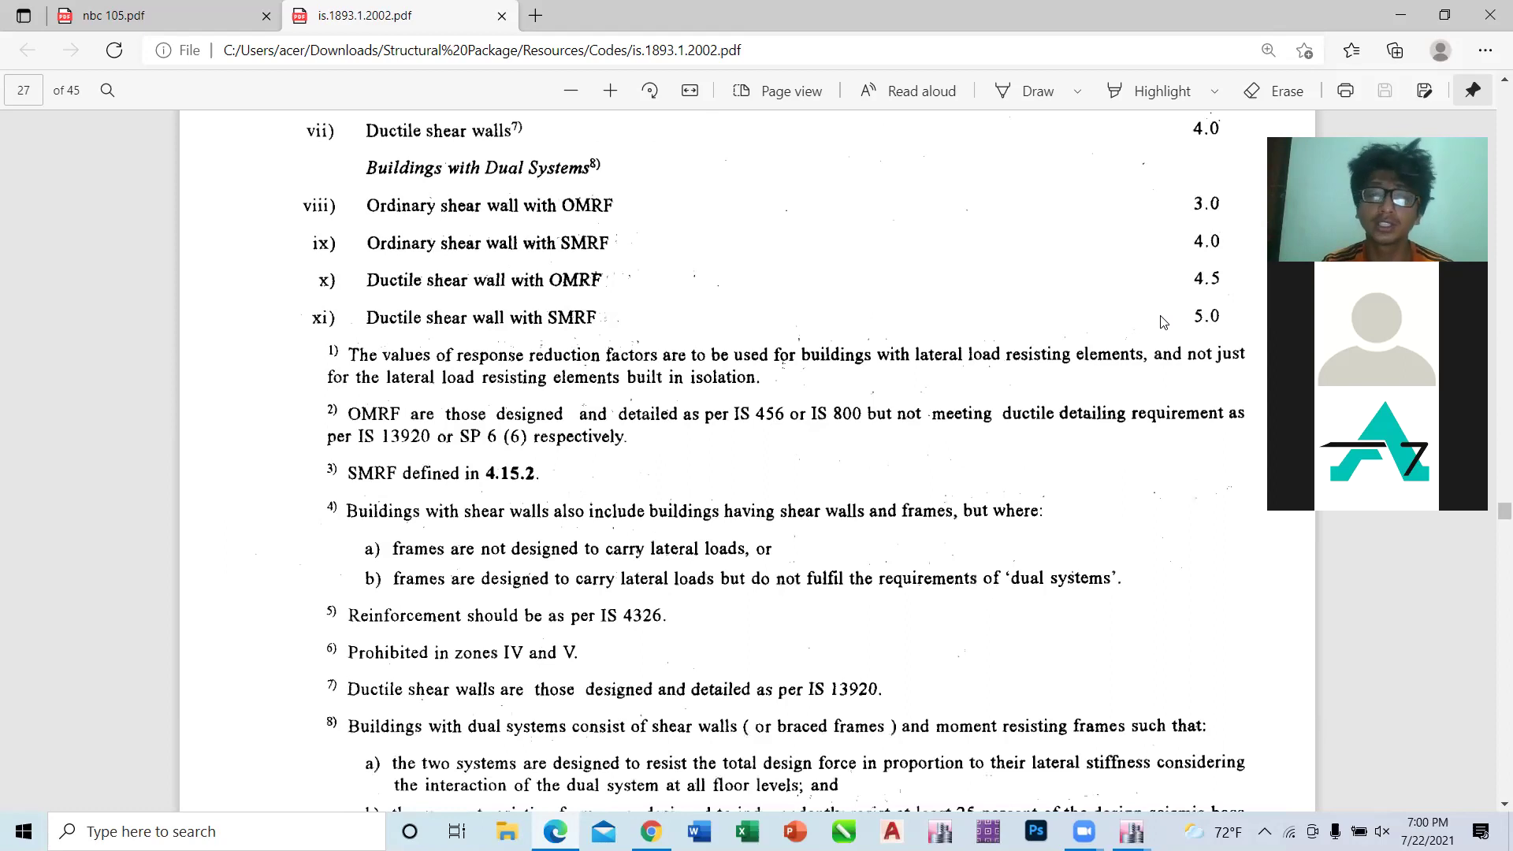
{"action": "scroll", "coordinate": [1162, 322], "scroll_direction": "down", "scroll_amount": 3}
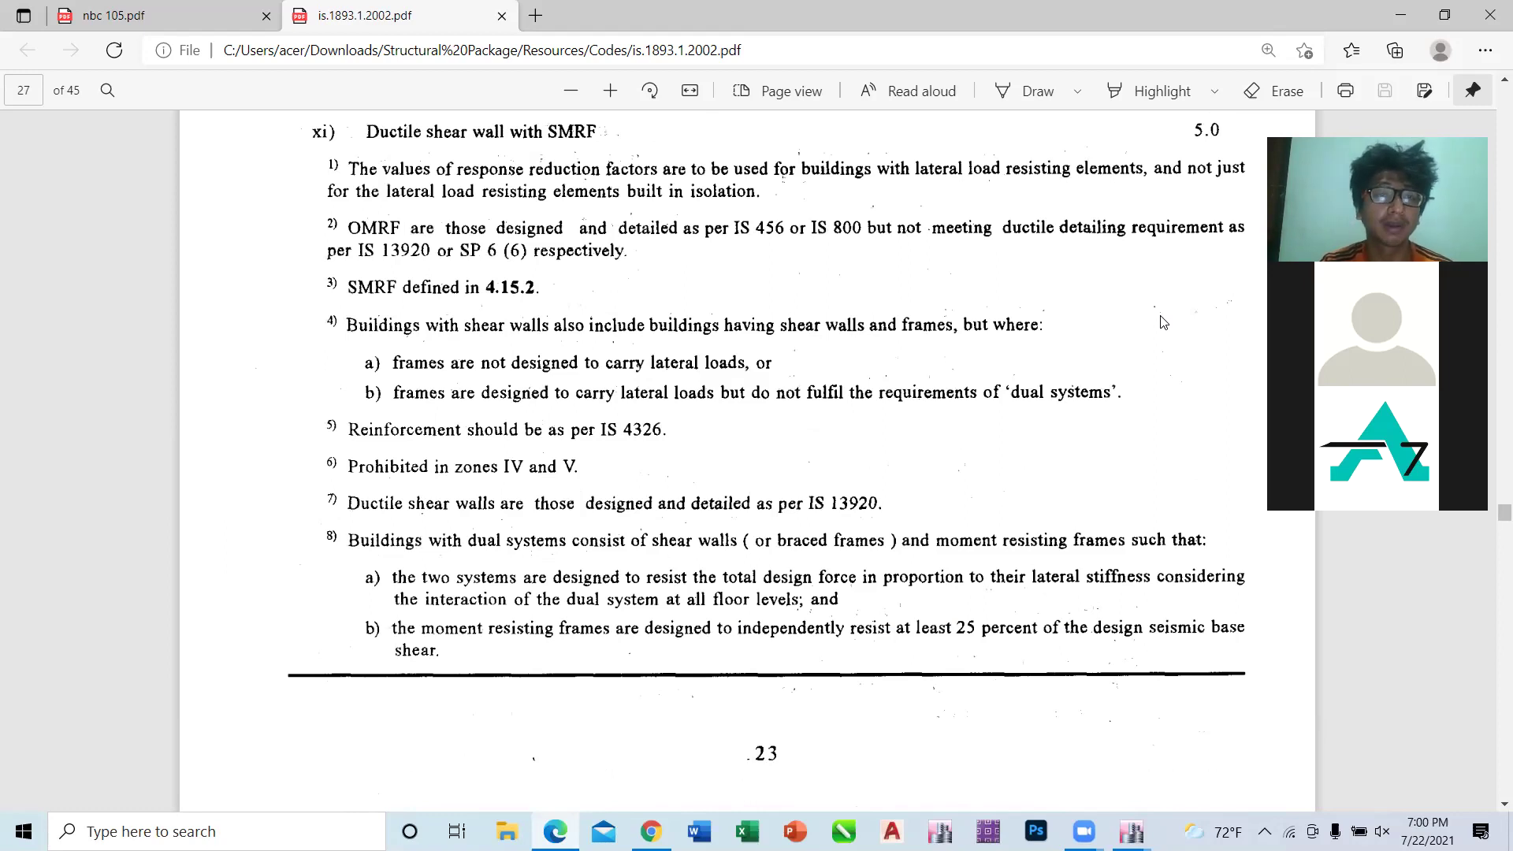
{"action": "scroll", "coordinate": [1161, 323], "scroll_direction": "up", "scroll_amount": 1}
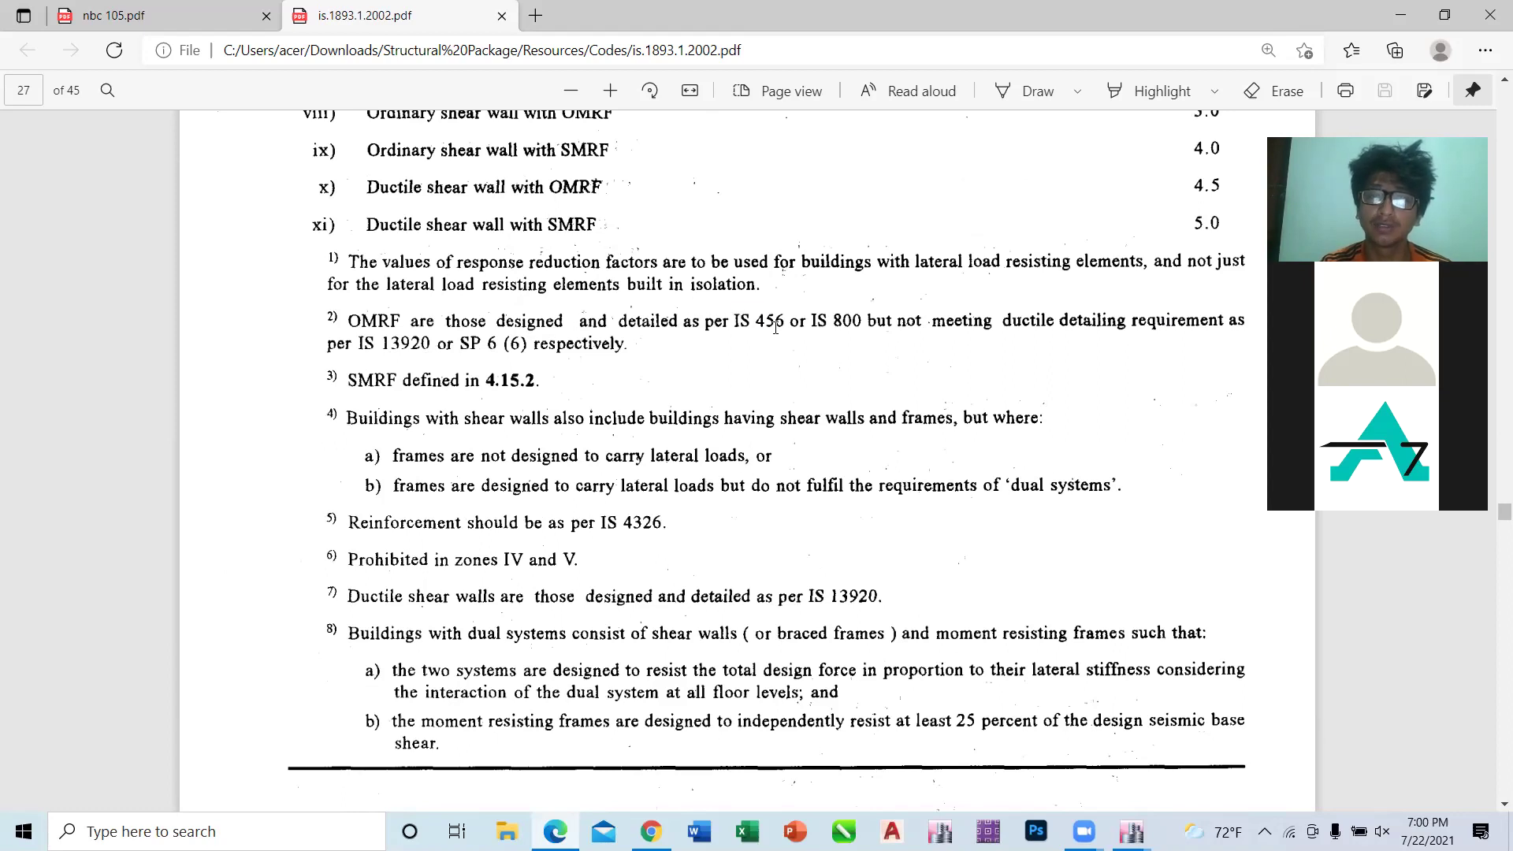
Step: Examine the Table 7 footnotes on OMRF design codes, ductile detailing requirements and the SMRF definition
{"action": "left_click_drag", "start_coordinate": [733, 323], "coordinate": [780, 327]}
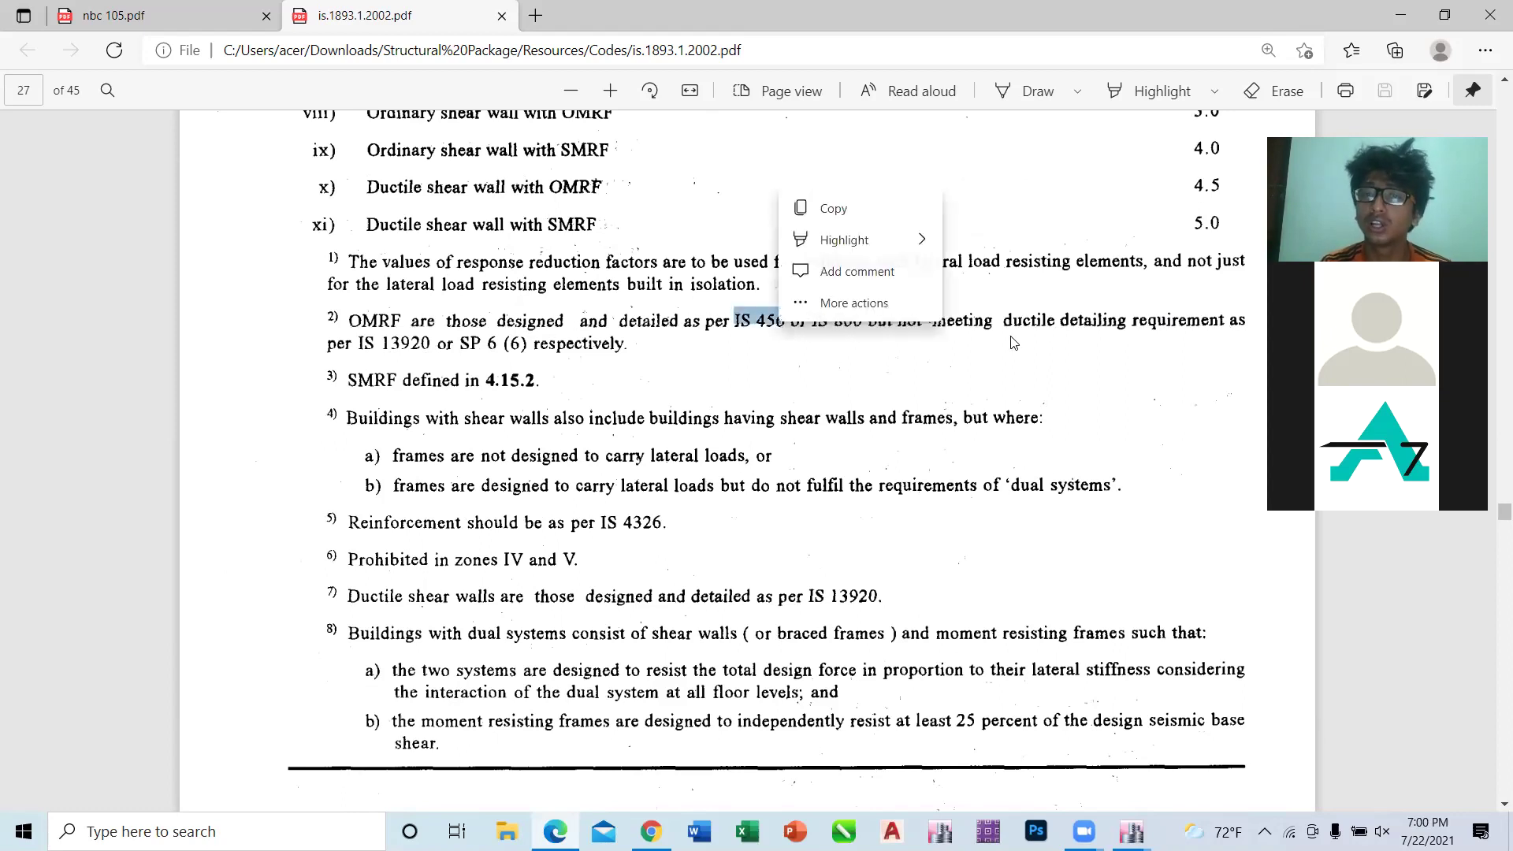
{"action": "left_click", "coordinate": [1065, 317]}
{"action": "left_click_drag", "start_coordinate": [1009, 319], "coordinate": [504, 344]}
{"action": "left_click", "coordinate": [382, 352]}
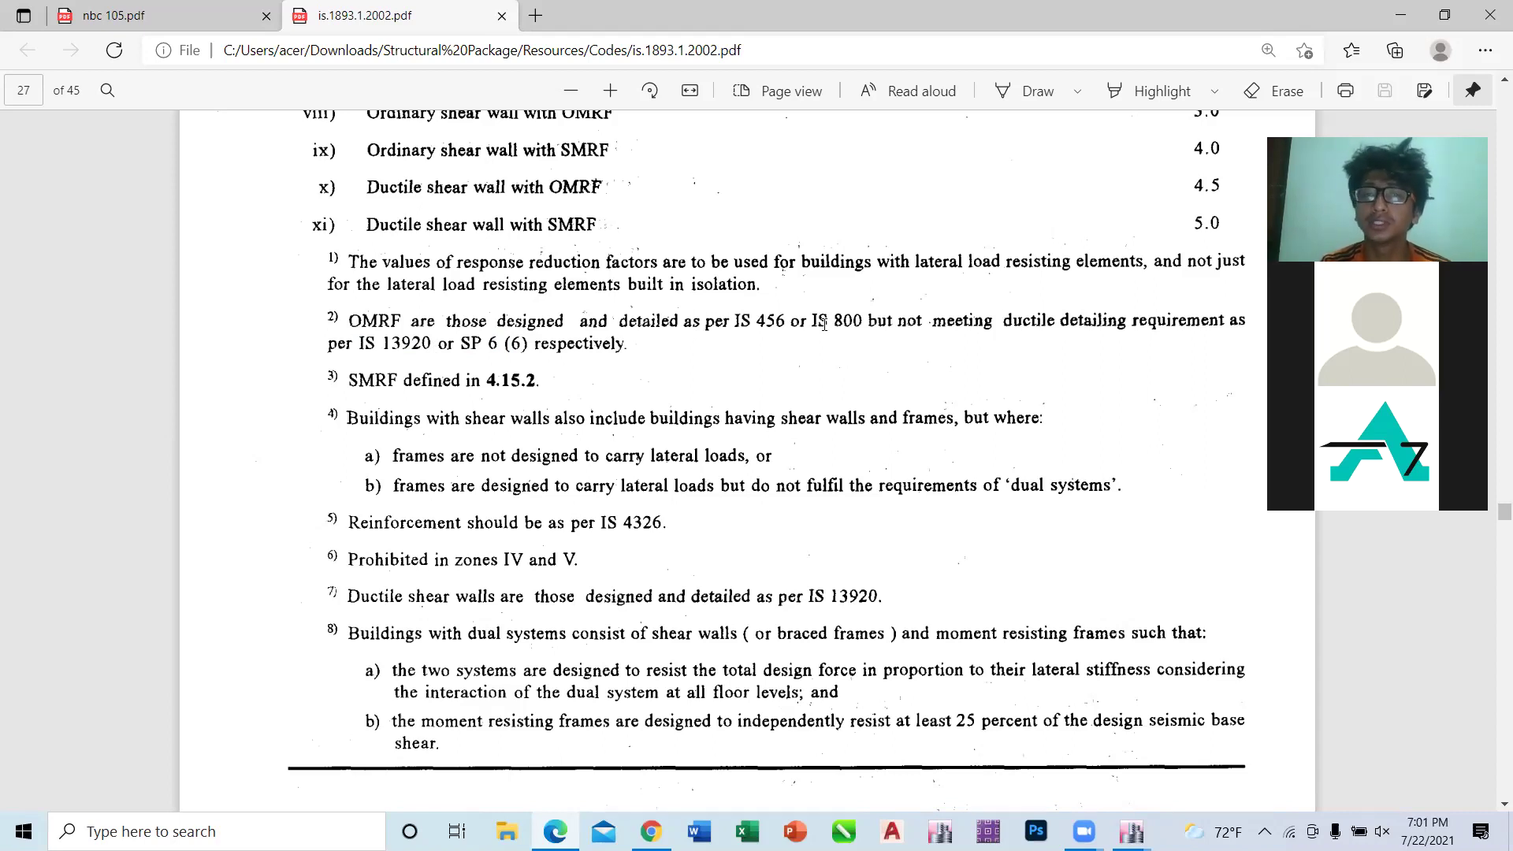
{"action": "left_click_drag", "start_coordinate": [338, 391], "coordinate": [545, 407]}
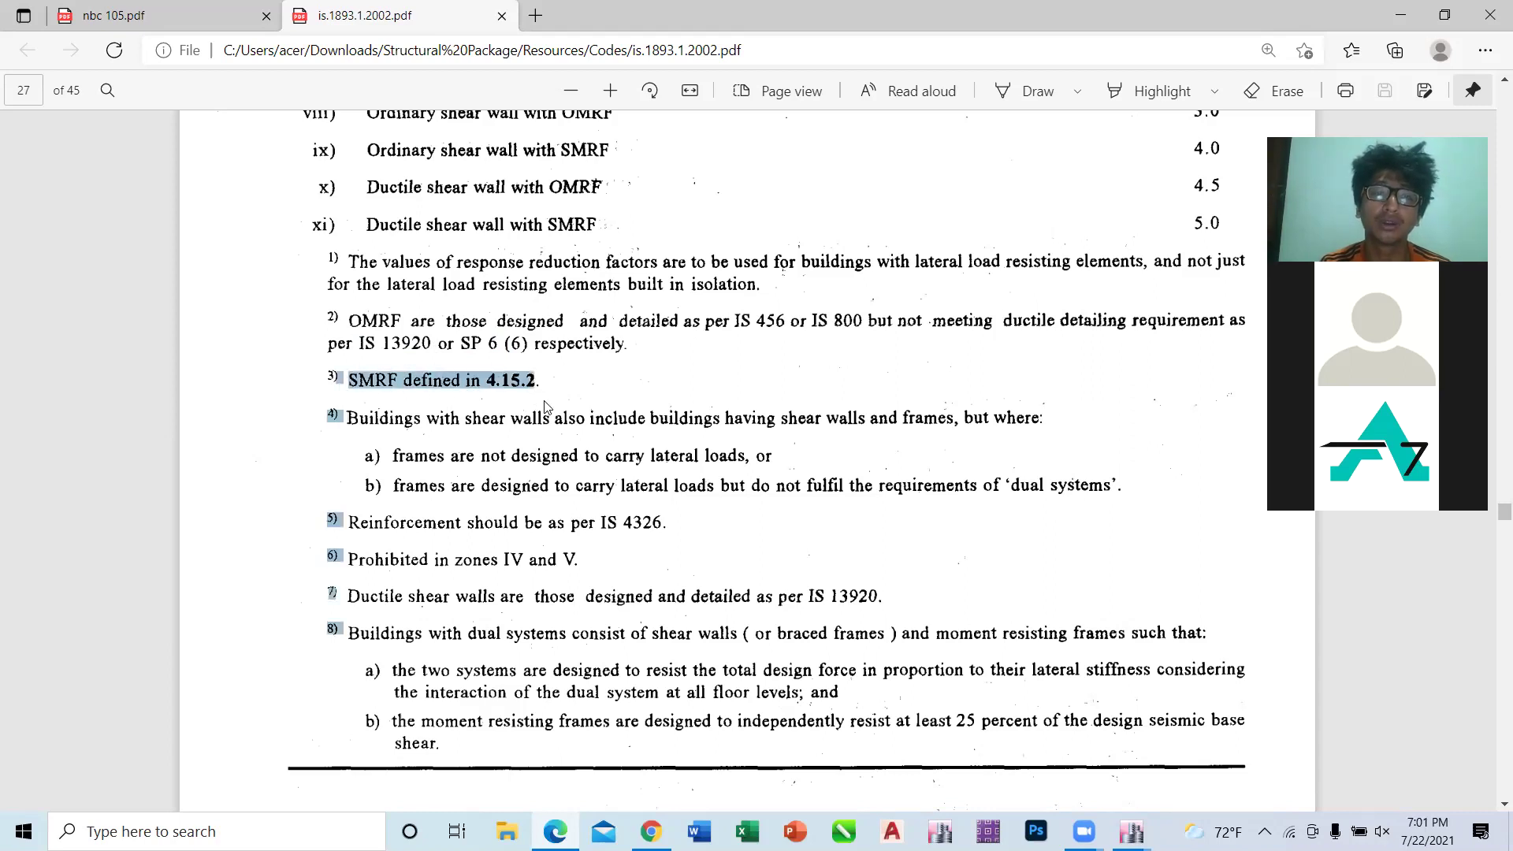
{"action": "left_click", "coordinate": [617, 417]}
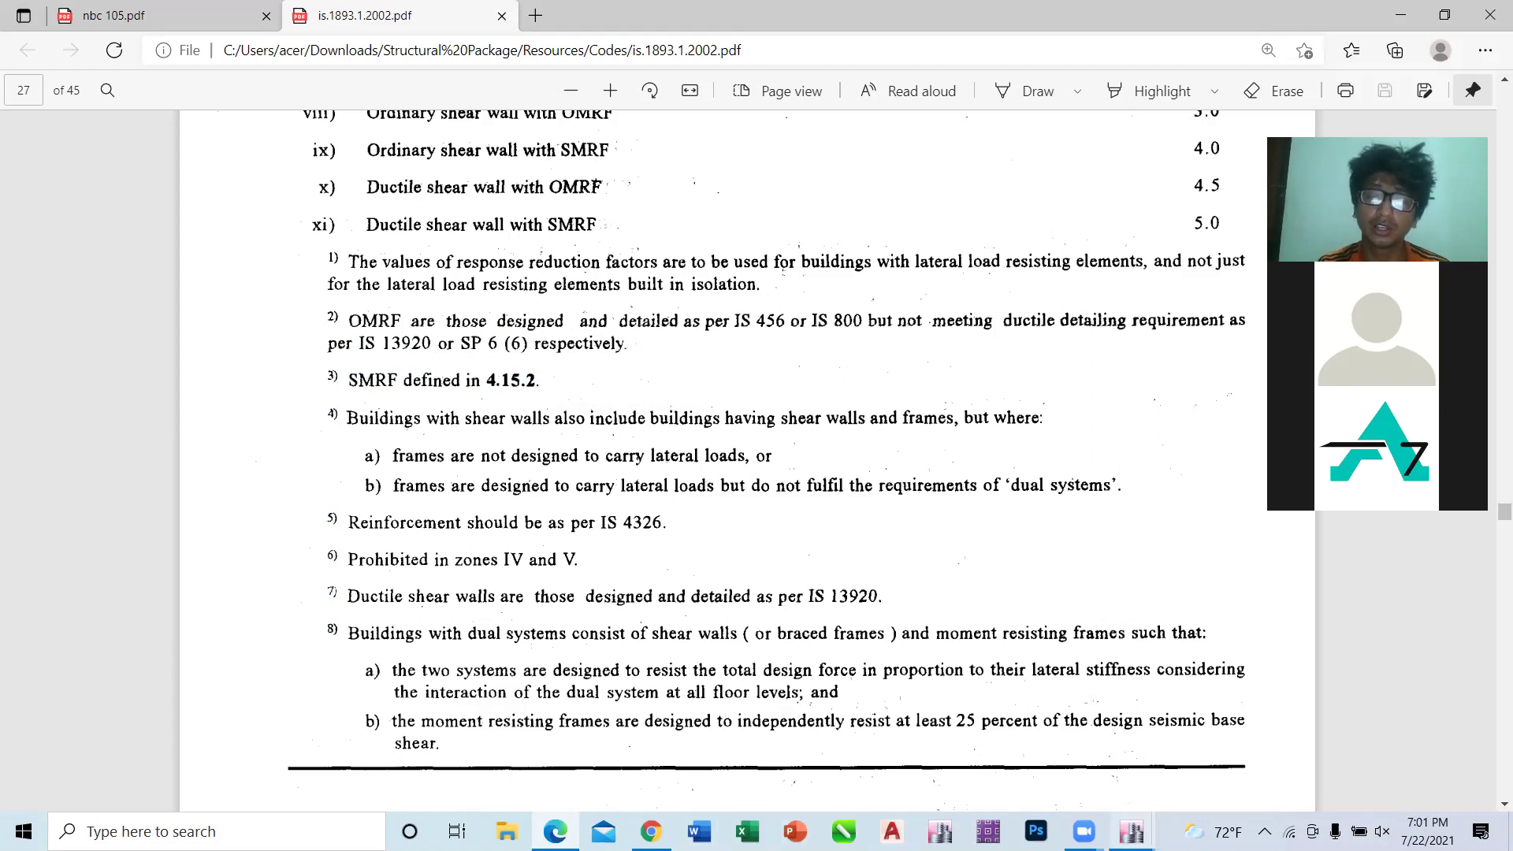
Step: Switch to ETABS and accept the IS1893:2002 seismic settings of the ex load pattern
{"action": "mouse_move", "coordinate": [1132, 831]}
{"action": "left_click", "coordinate": [1084, 756]}
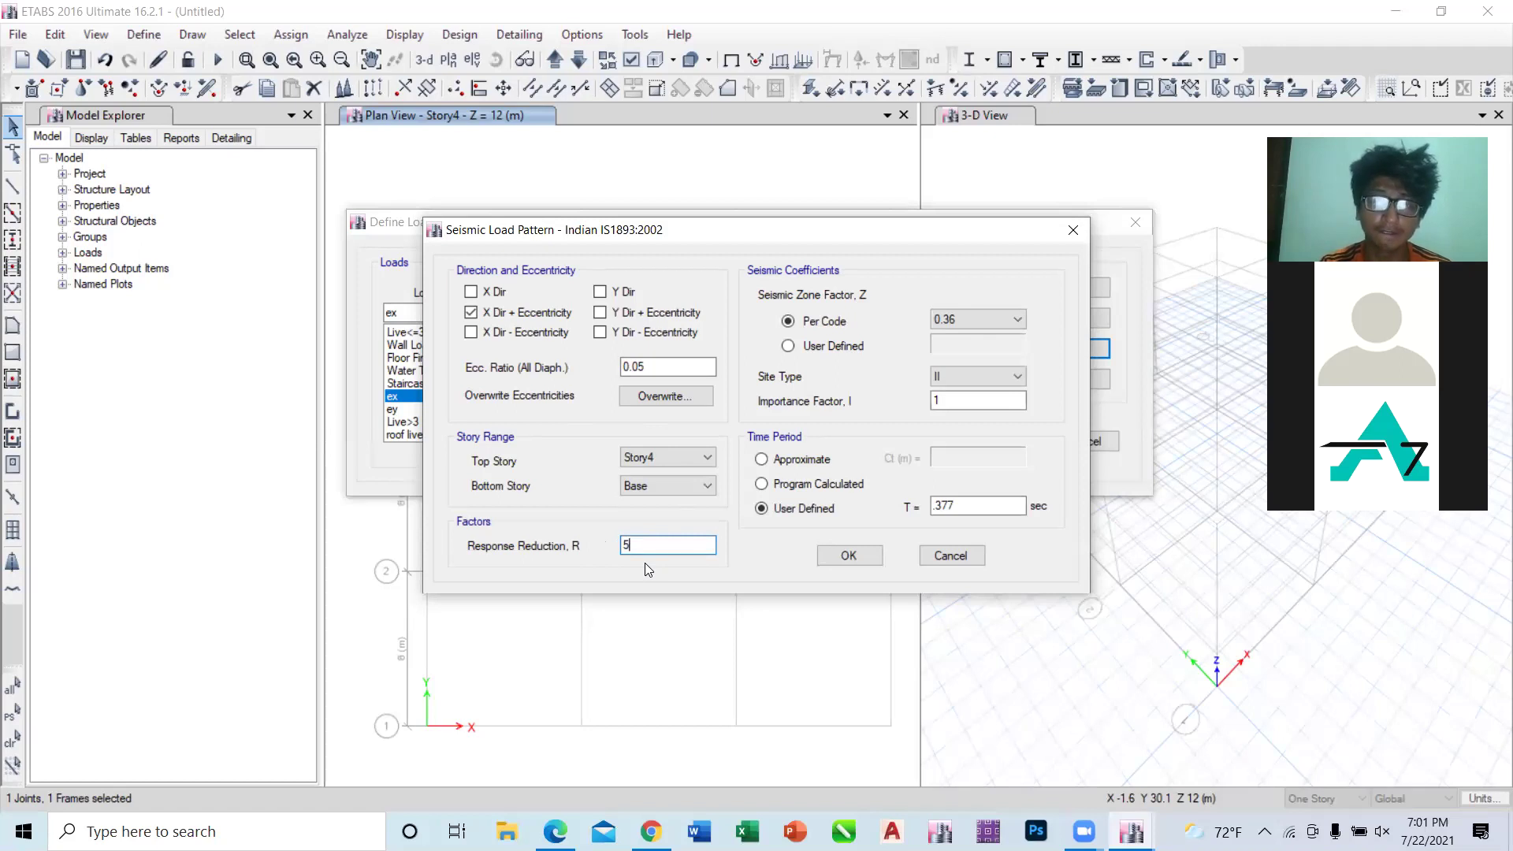
{"action": "left_click", "coordinate": [872, 558]}
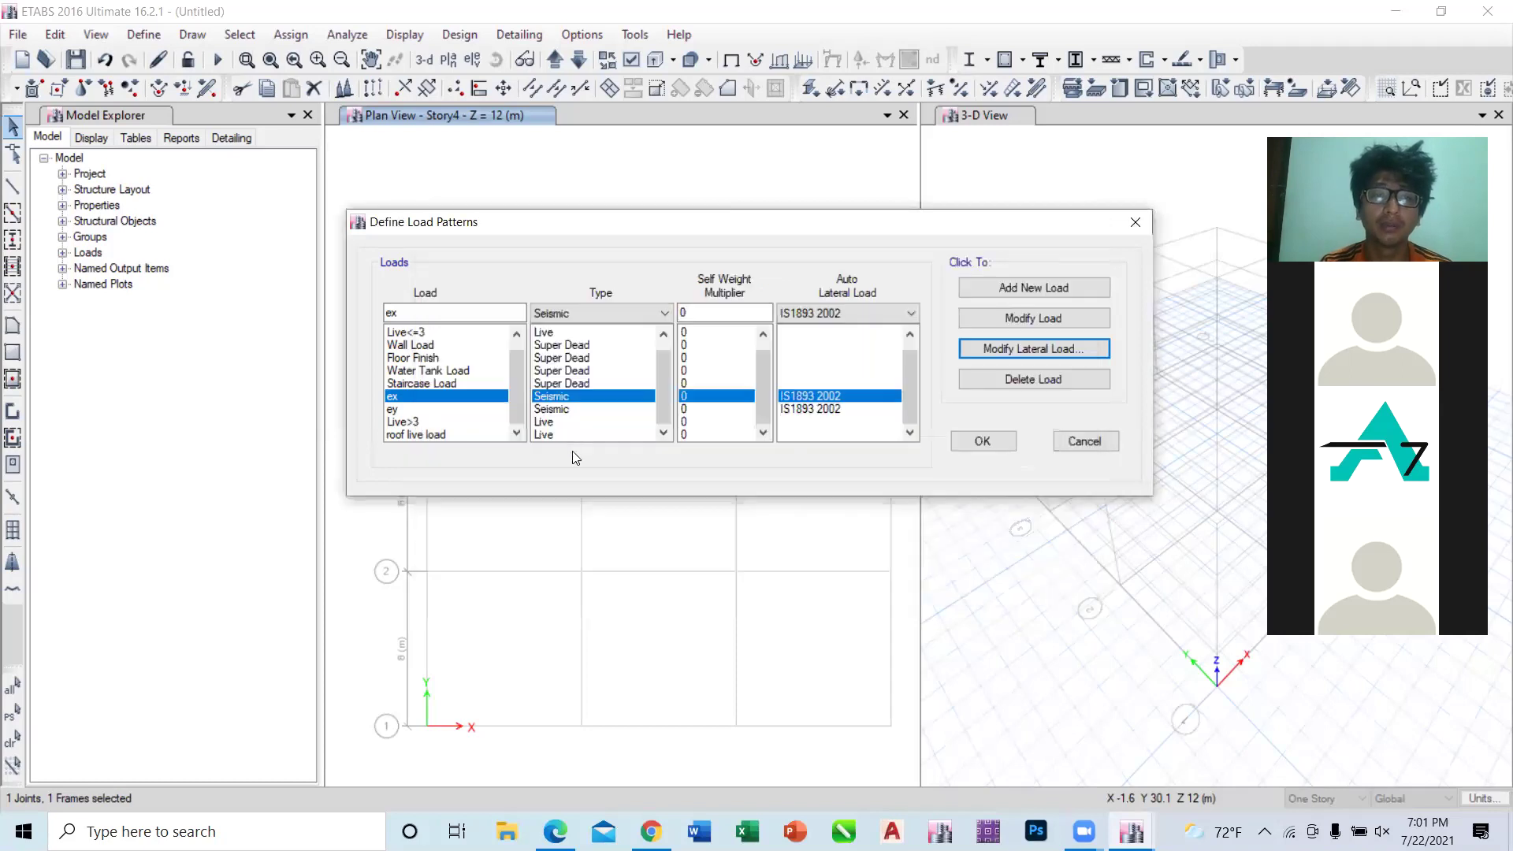
Step: Modify the lateral load of the ey pattern so that only Y Dir + Eccentricity is active
{"action": "left_click", "coordinate": [807, 409]}
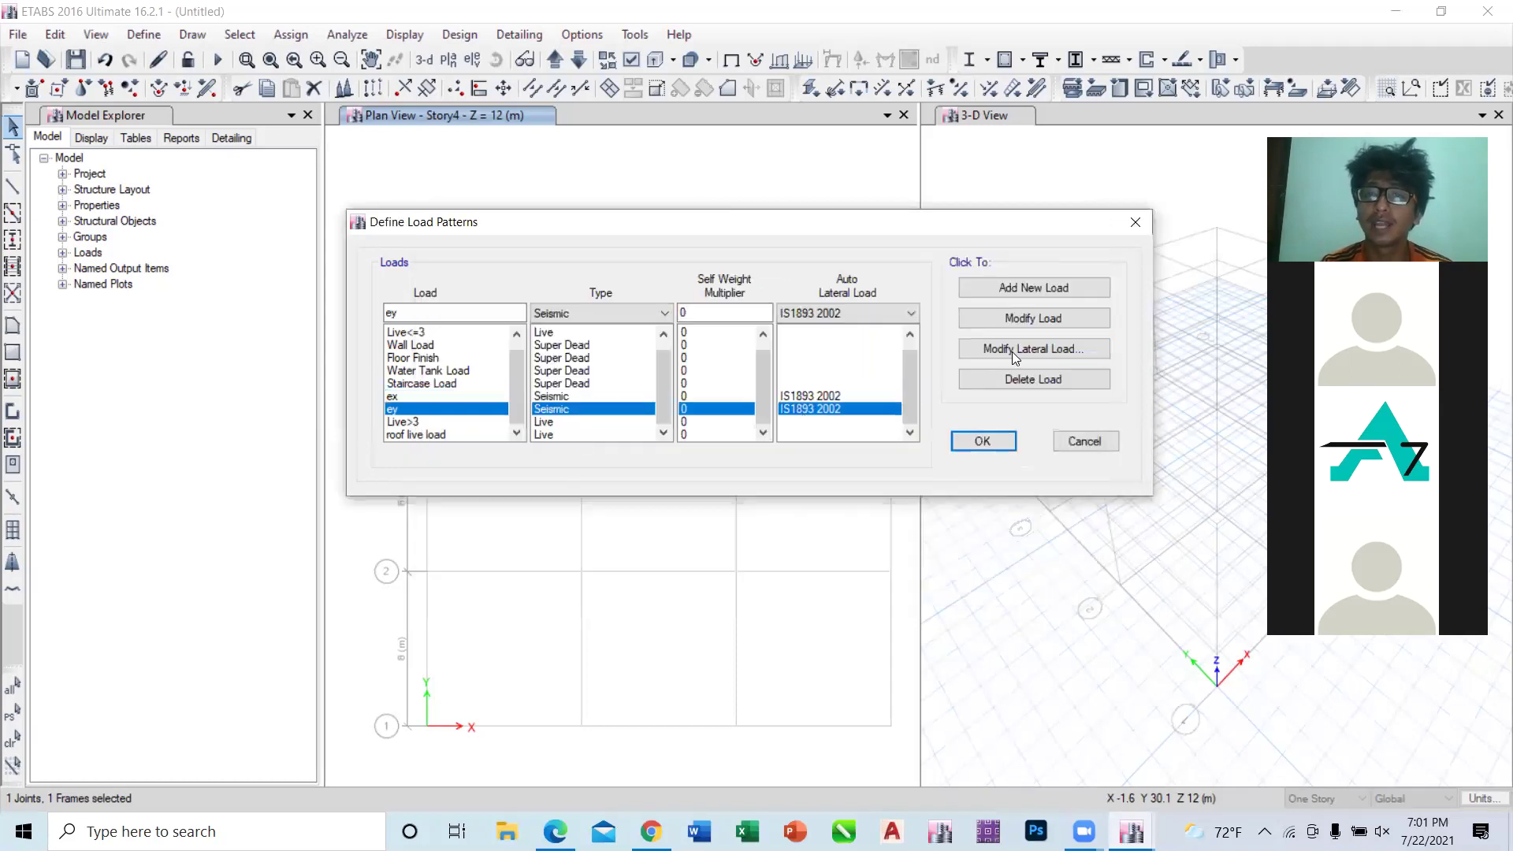
{"action": "left_click", "coordinate": [1011, 351]}
{"action": "left_click", "coordinate": [474, 293]}
{"action": "left_click", "coordinate": [487, 315]}
{"action": "left_click", "coordinate": [501, 334]}
{"action": "left_click", "coordinate": [662, 295]}
{"action": "left_click", "coordinate": [626, 332]}
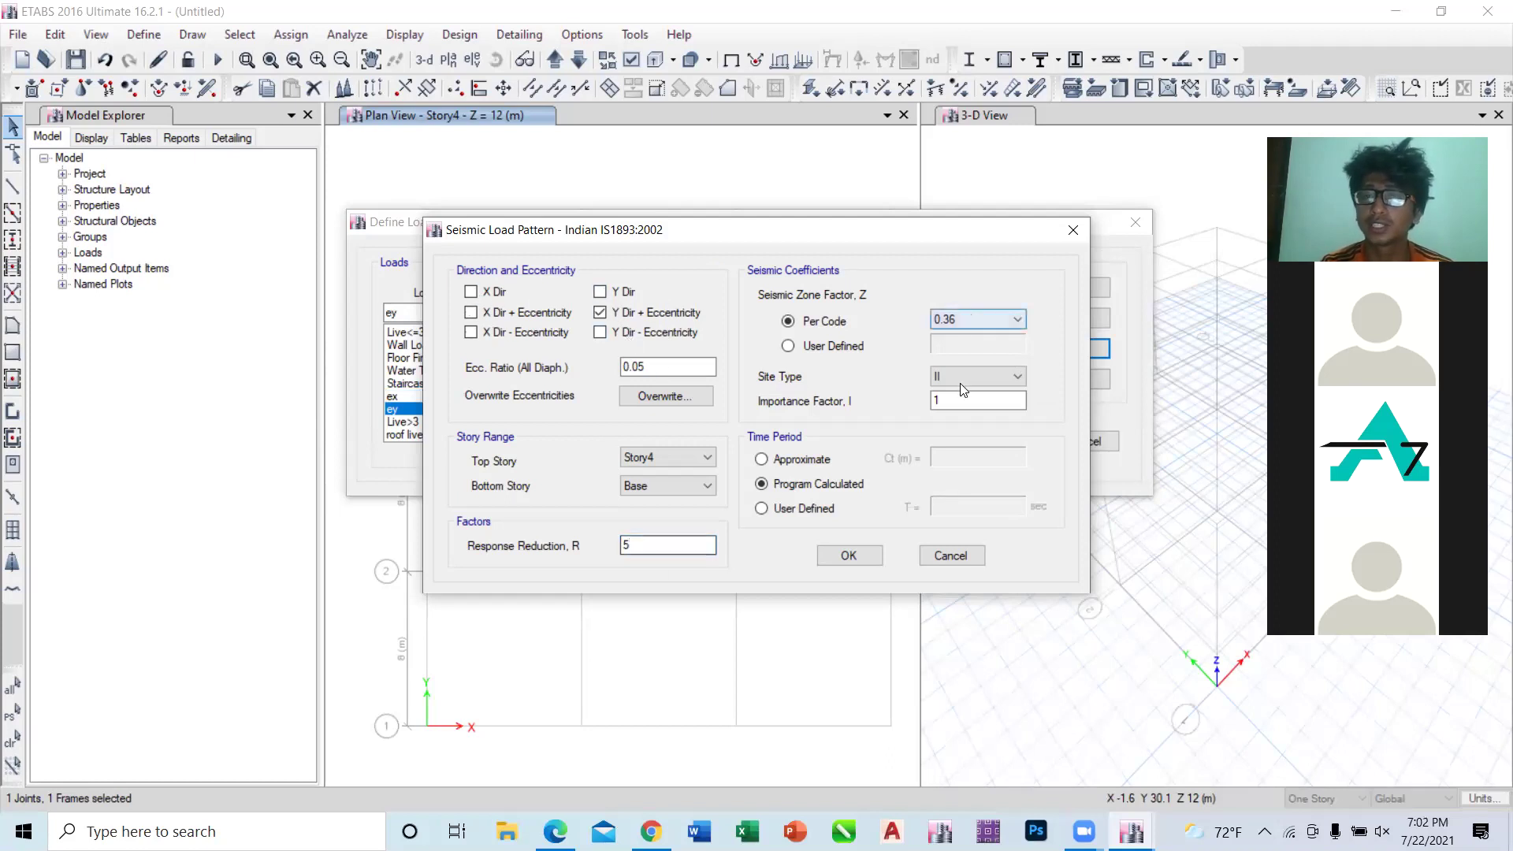
Step: Make the ey pattern's time period user defined with T = 0.377 sec
{"action": "left_click", "coordinate": [802, 508]}
{"action": "left_click", "coordinate": [959, 504]}
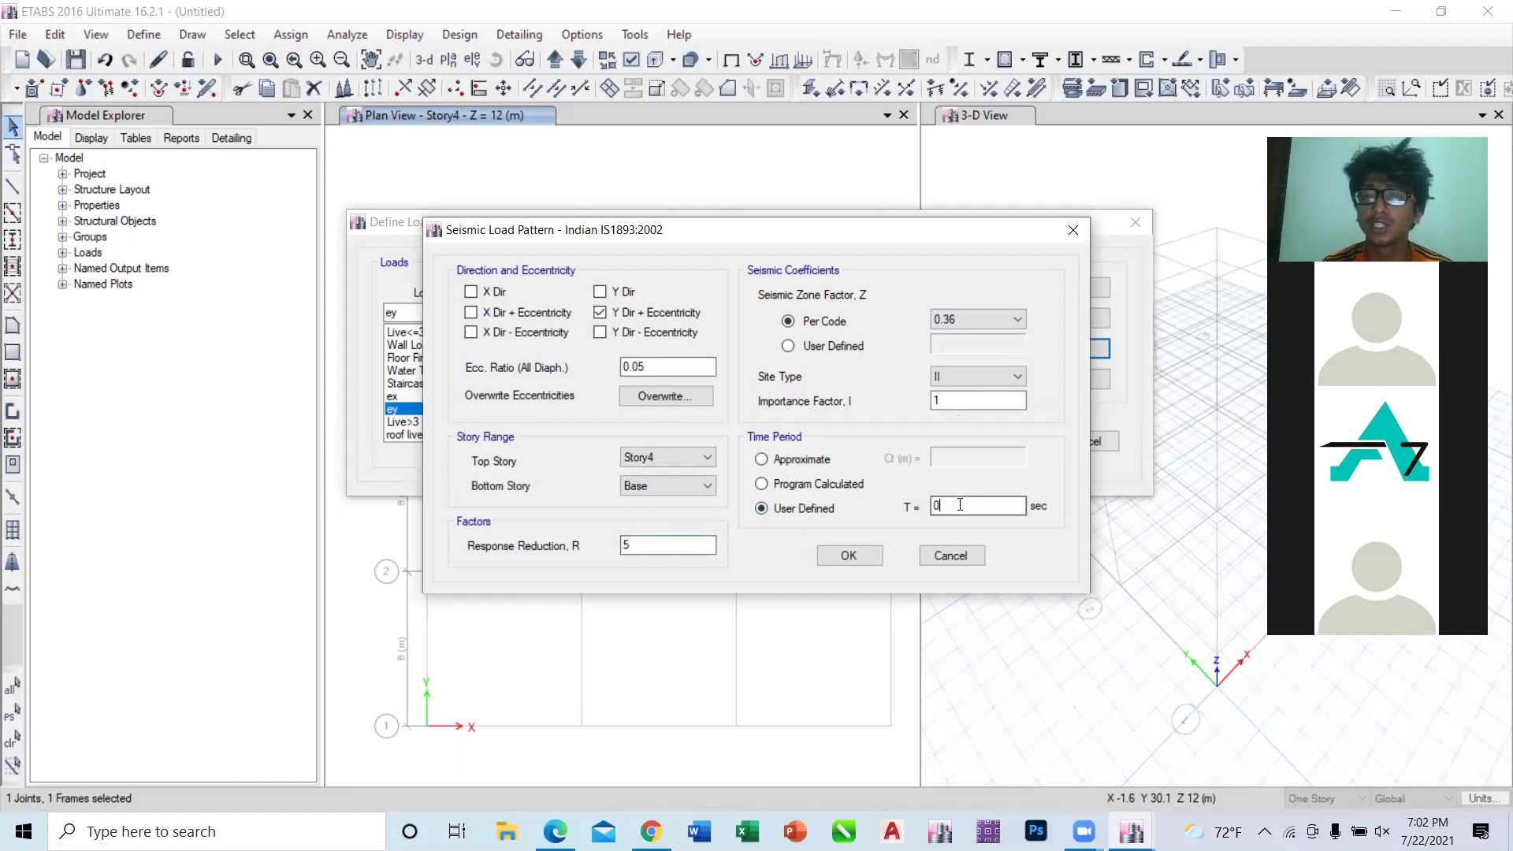
{"action": "type", "text": ".377"}
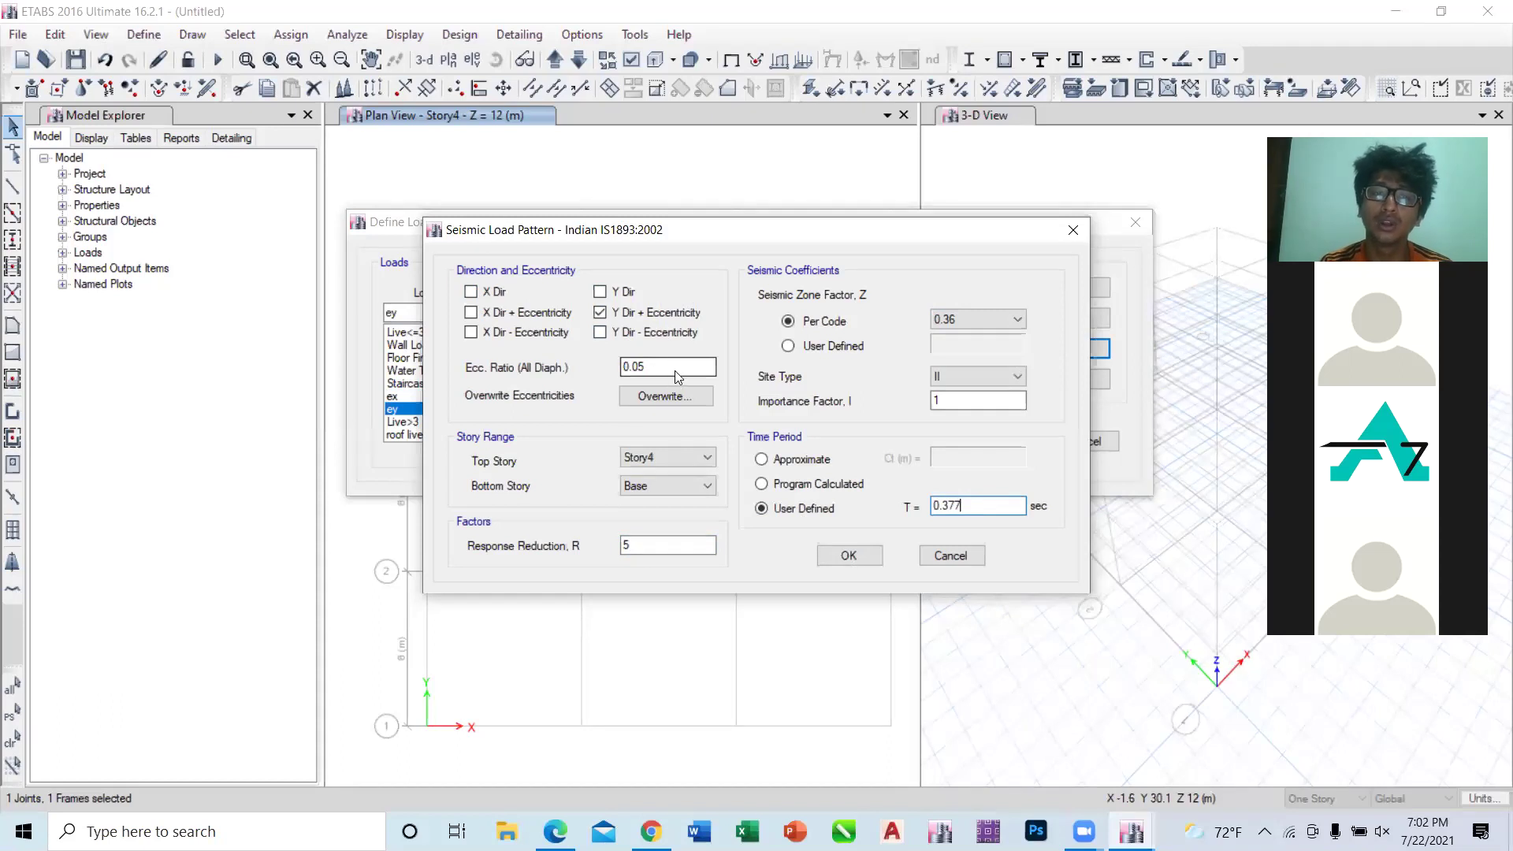
Step: Accept the ey pattern's seismic settings and confirm the load pattern definitions
{"action": "key", "text": "Return"}
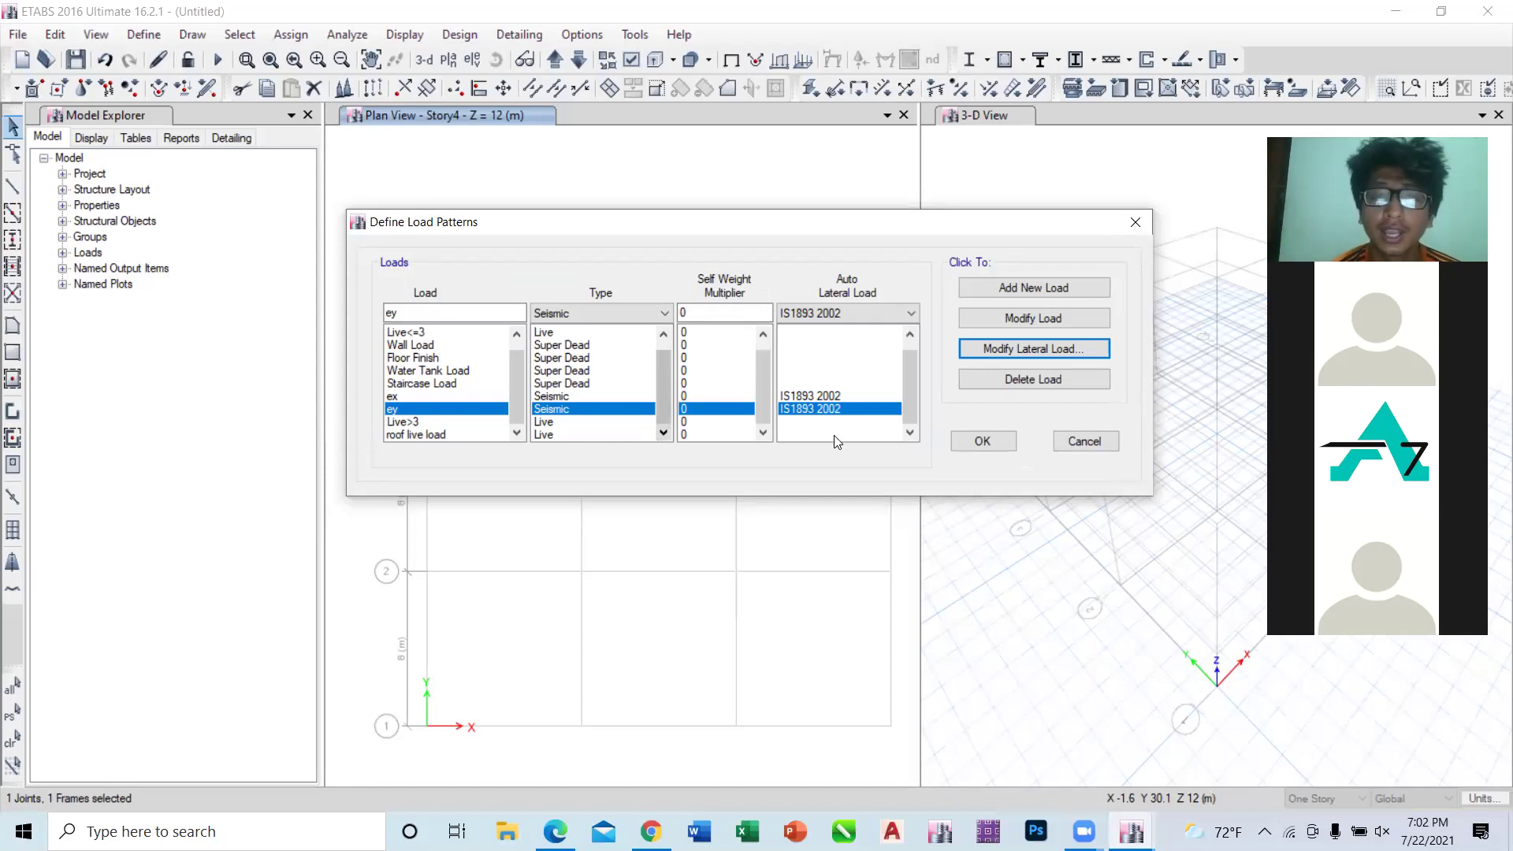
{"action": "left_click", "coordinate": [981, 440]}
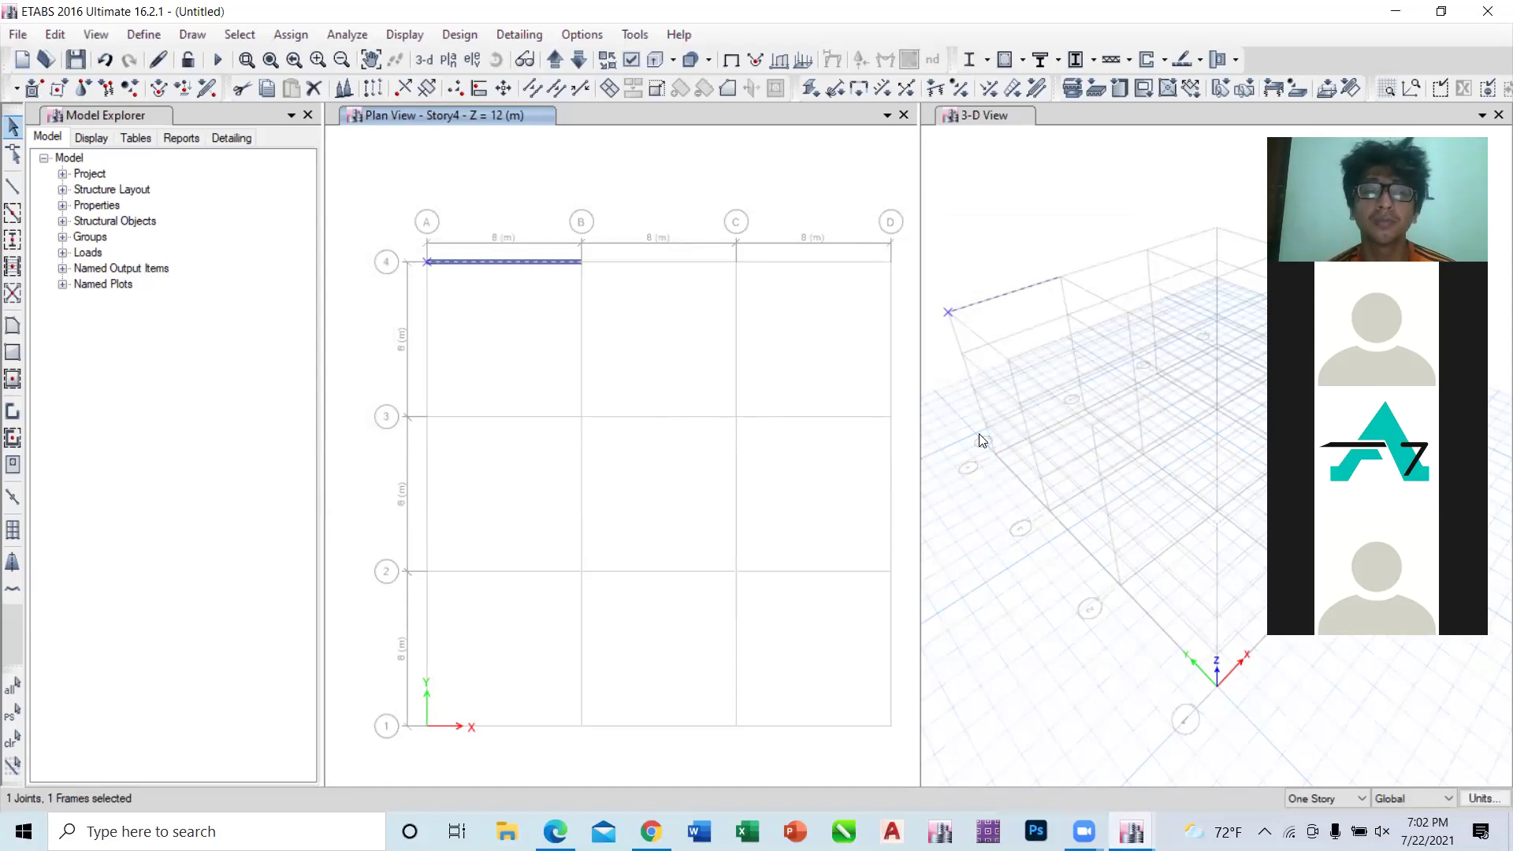
{"action": "left_click", "coordinate": [145, 35]}
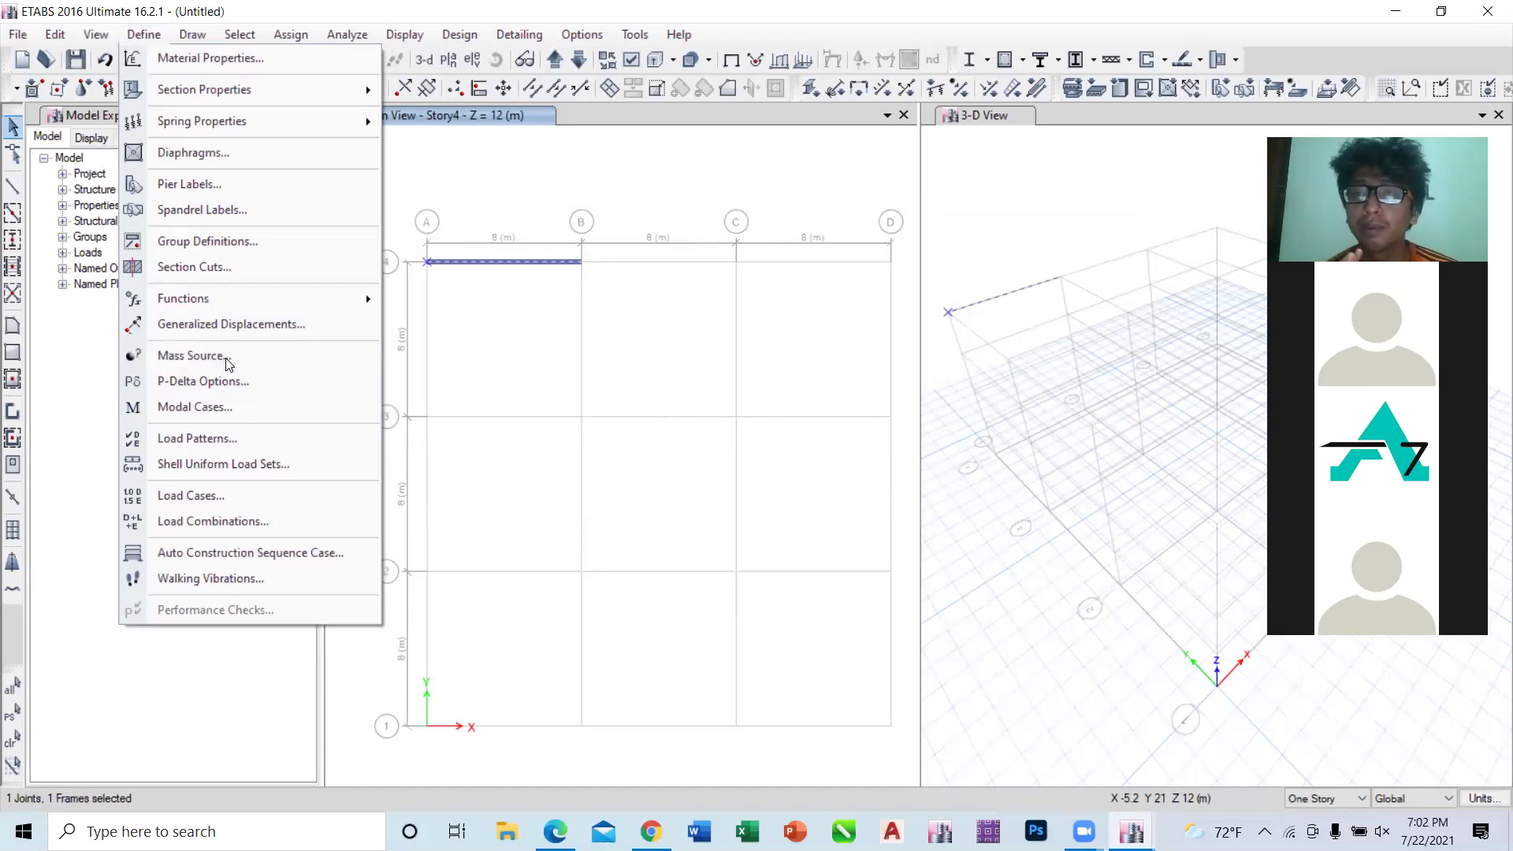
{"action": "left_click", "coordinate": [191, 356]}
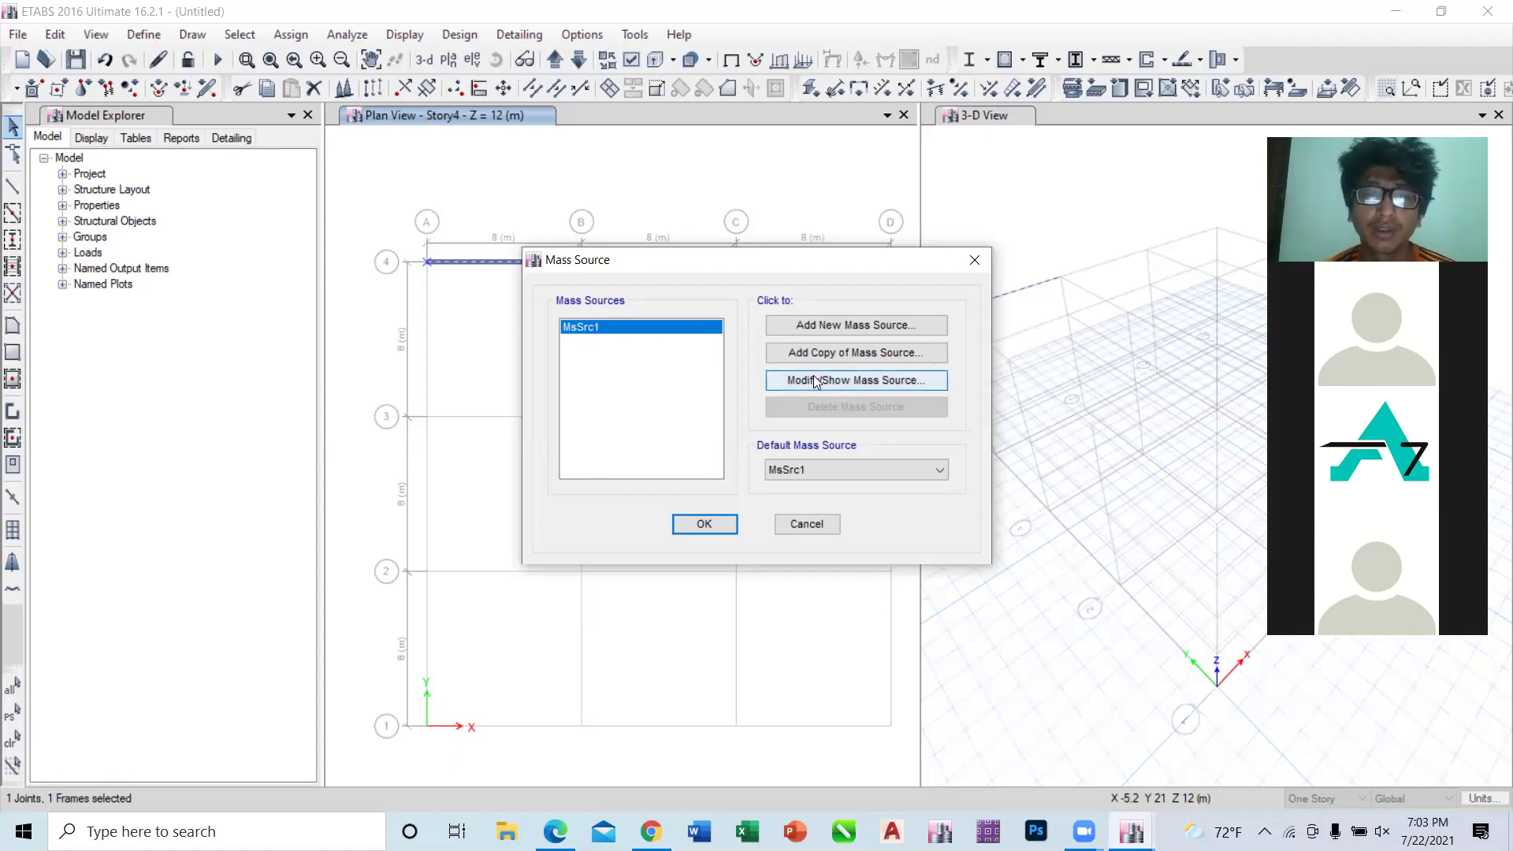
{"action": "left_click", "coordinate": [972, 261]}
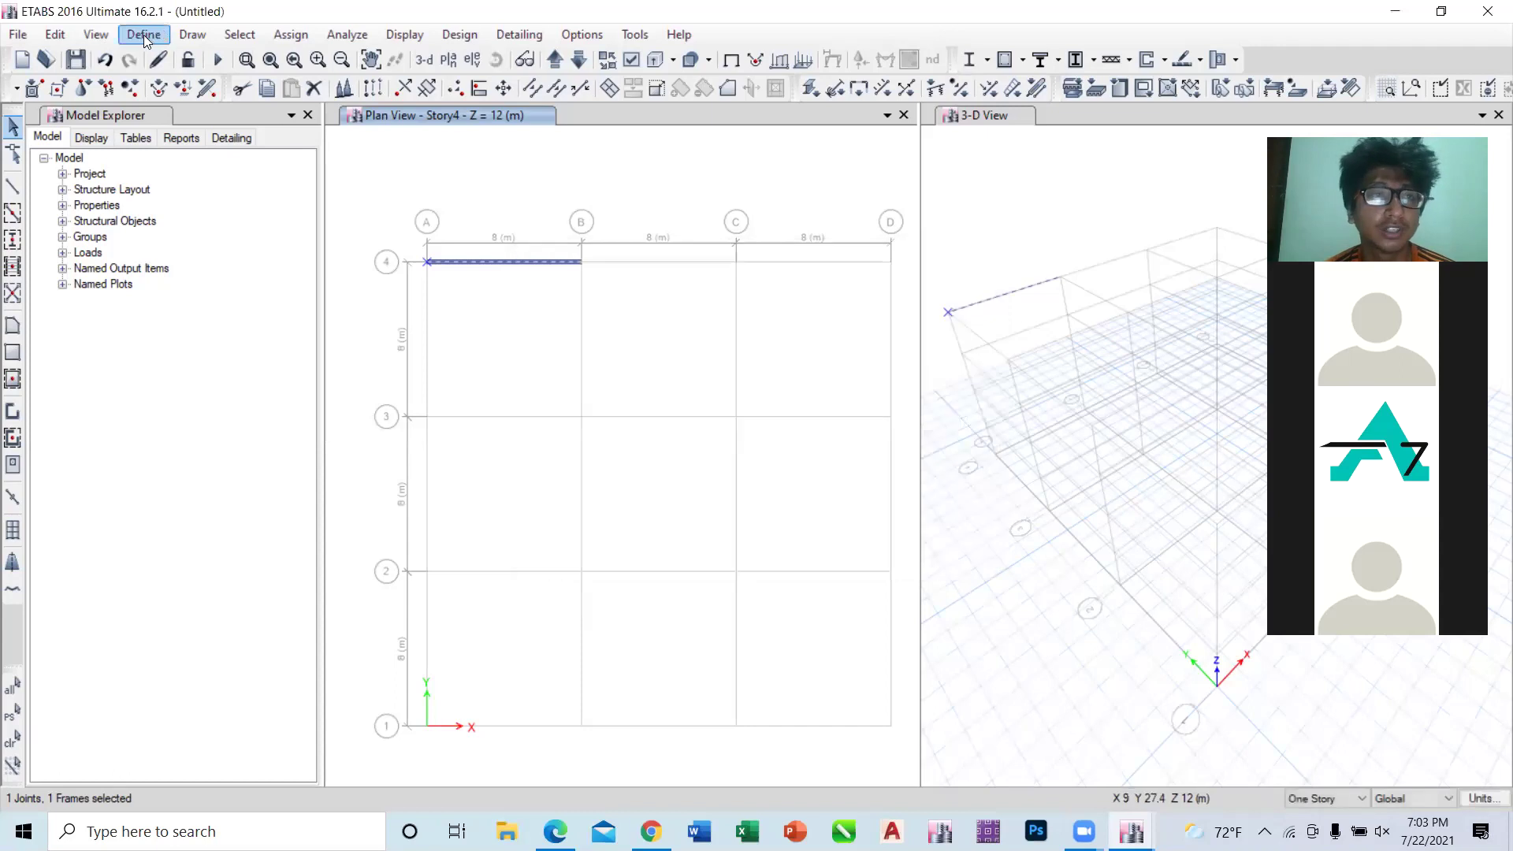
Step: Open mass source MsSrc1 for modification and add the Dead load pattern with a multiplier of 1
{"action": "left_click", "coordinate": [143, 35]}
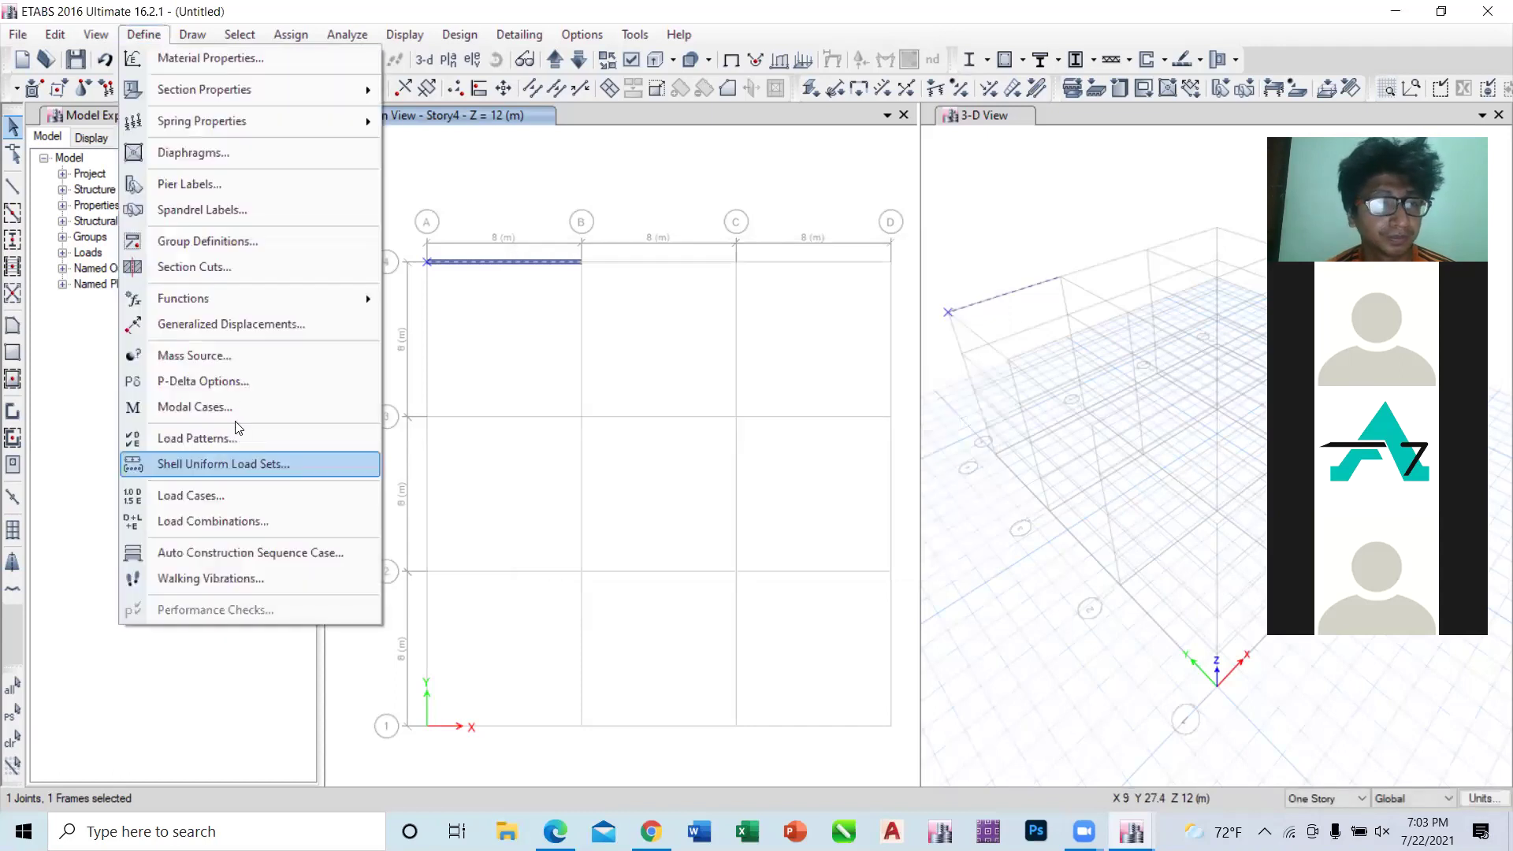
{"action": "left_click", "coordinate": [222, 356]}
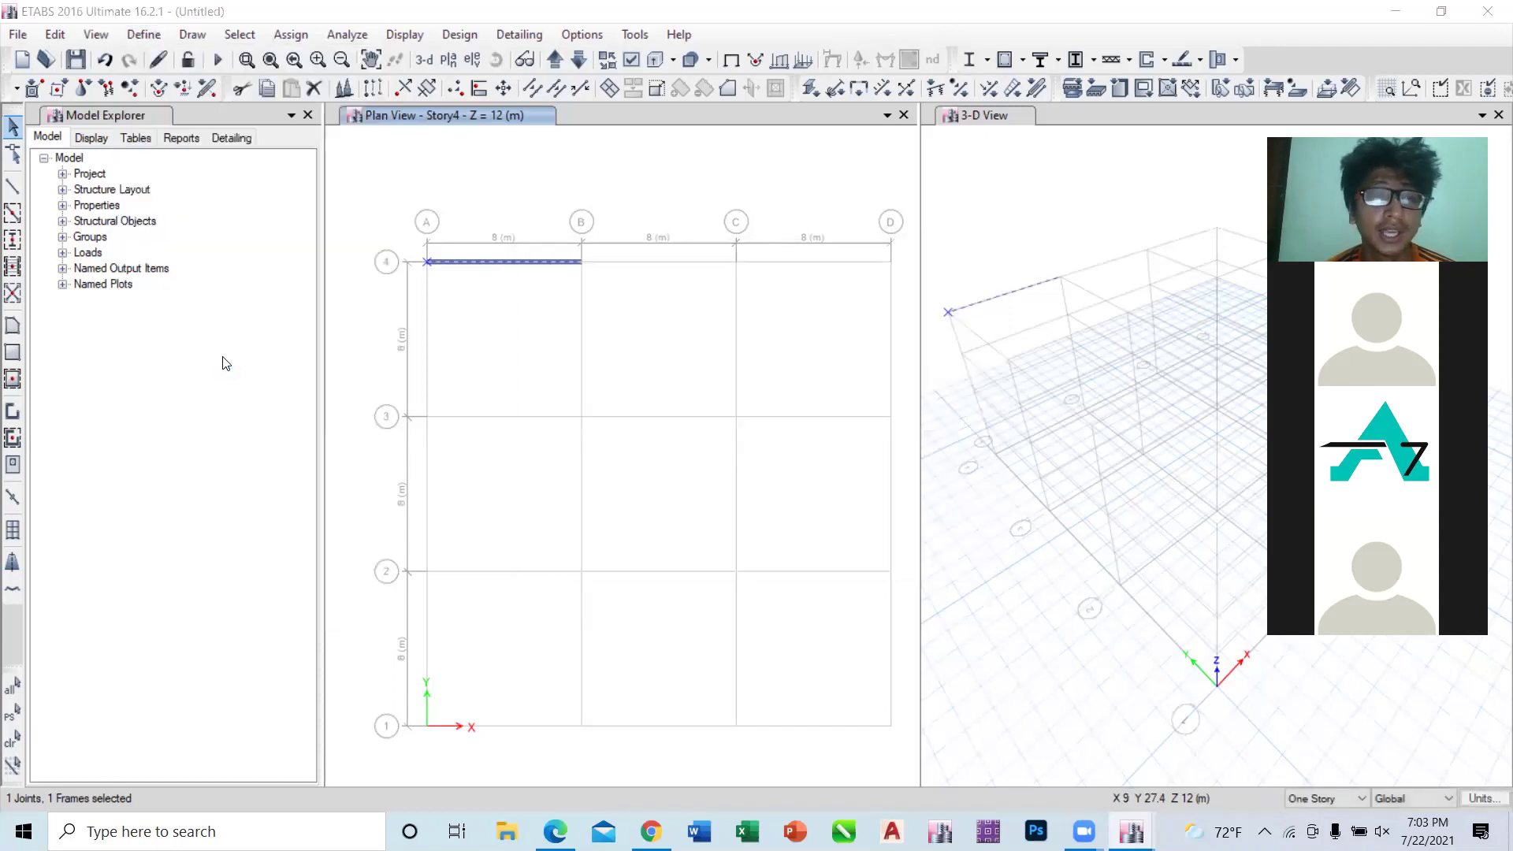
{"action": "left_click", "coordinate": [805, 383]}
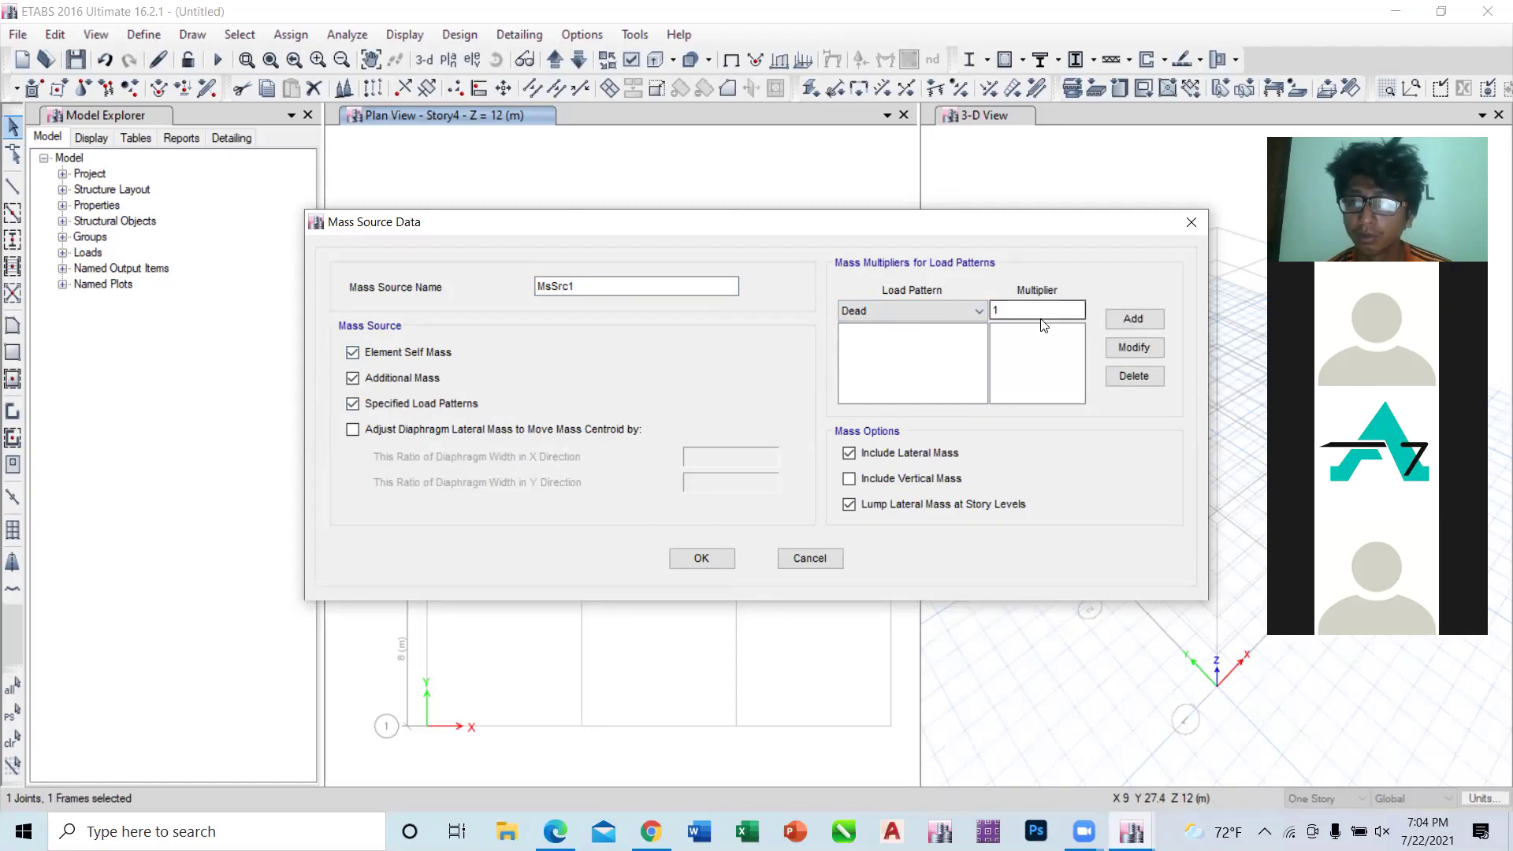
{"action": "left_click", "coordinate": [1154, 321]}
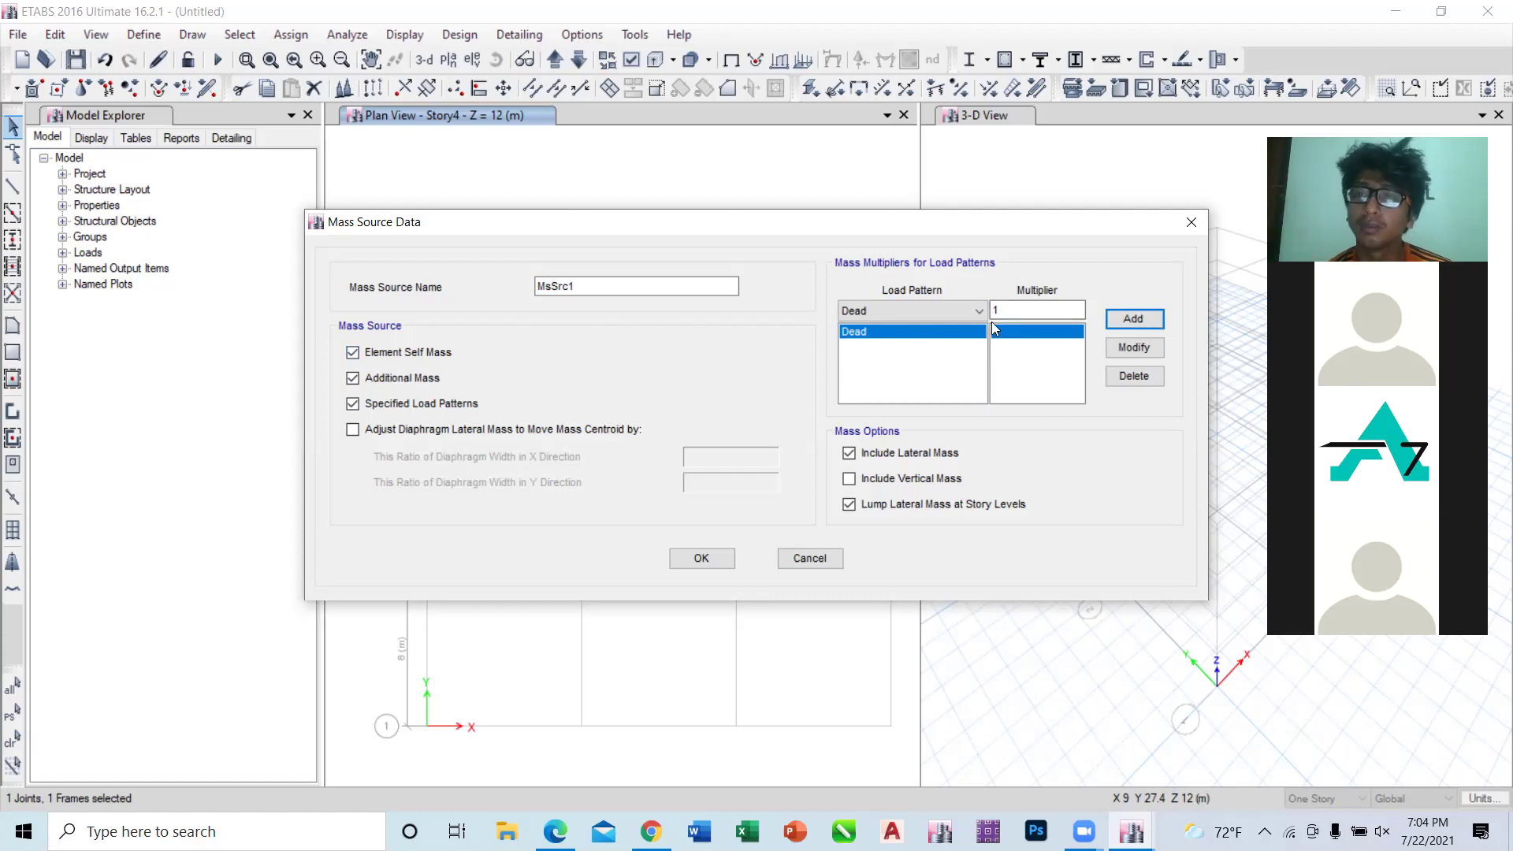
Step: Try counting self-weight through Element Self Mass alone, with the Dead pattern's mass multiplier set to 0
{"action": "left_click", "coordinate": [352, 352]}
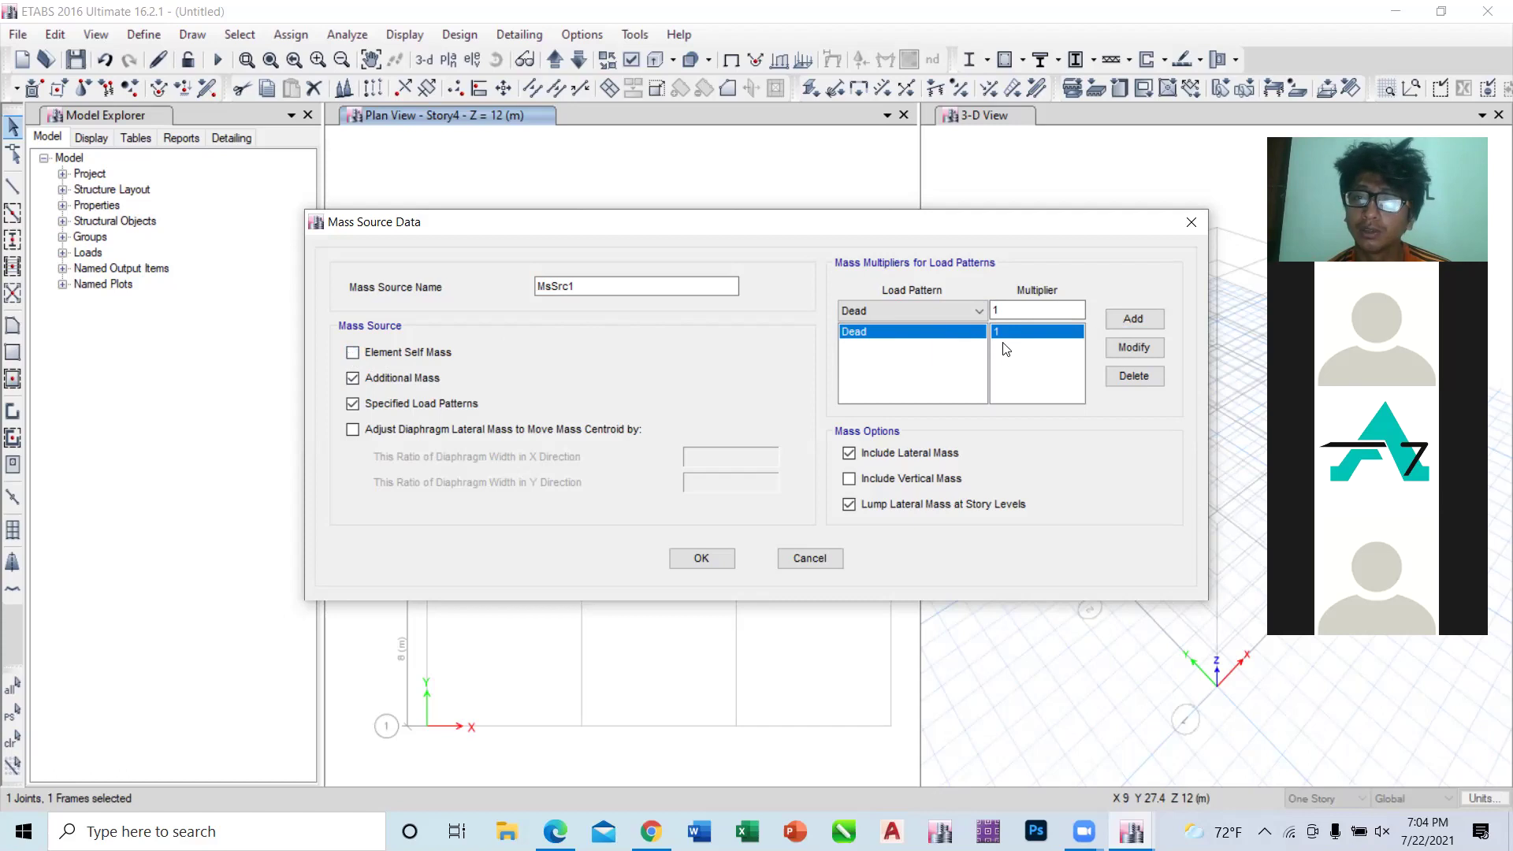
{"action": "left_click", "coordinate": [353, 353]}
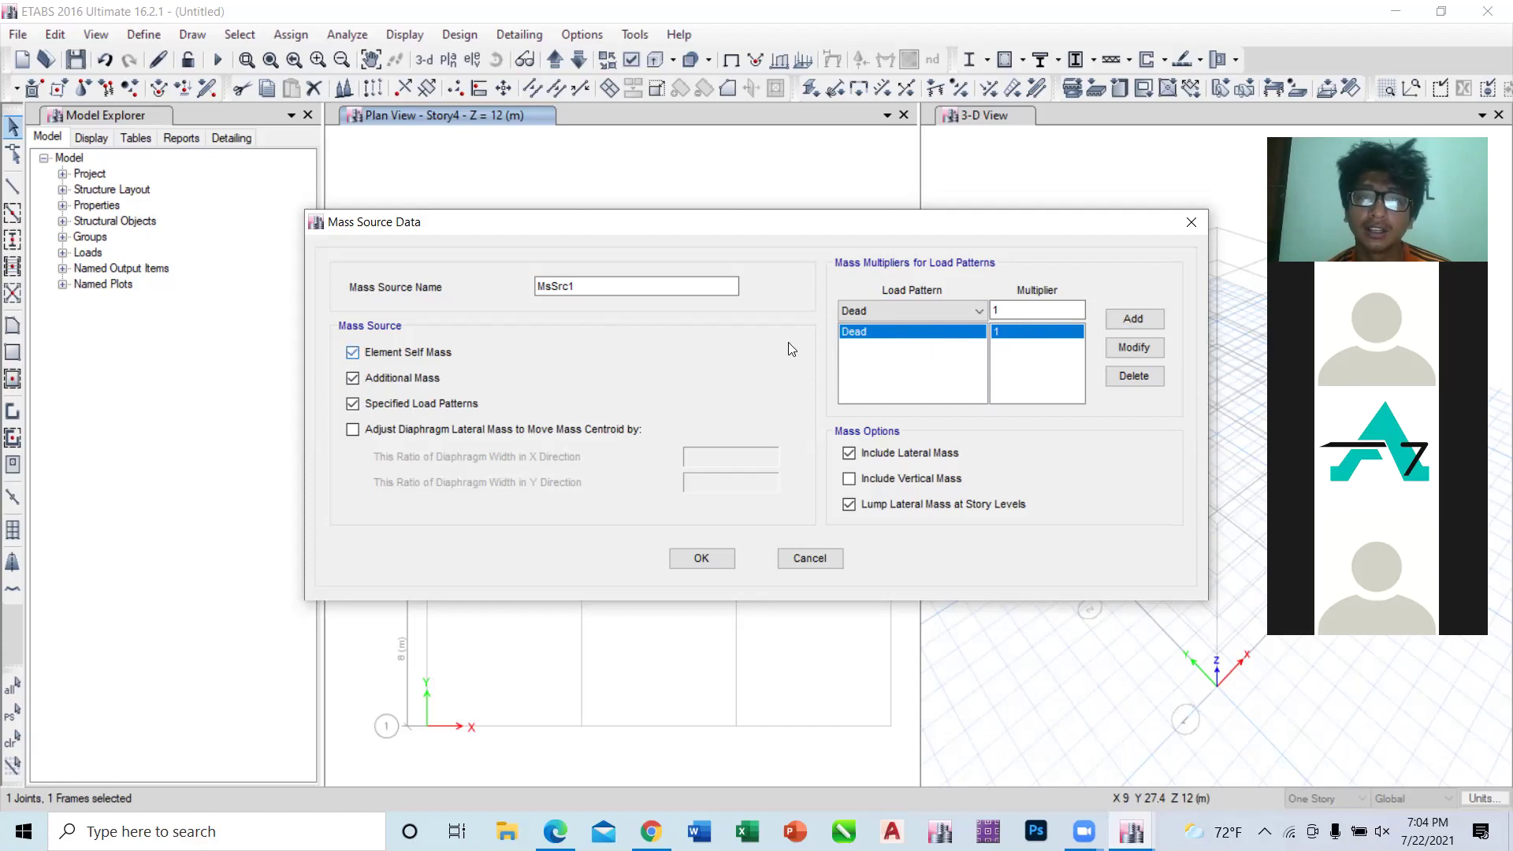
{"action": "double_click", "coordinate": [999, 310]}
{"action": "type", "text": "0"}
{"action": "left_click", "coordinate": [1134, 348]}
Step: Set the Dead mass multiplier back to 1, switching Element Self Mass off and on again
{"action": "left_click", "coordinate": [353, 353]}
{"action": "left_click", "coordinate": [1014, 309]}
{"action": "key", "text": "BackSpace"}
{"action": "type", "text": "1"}
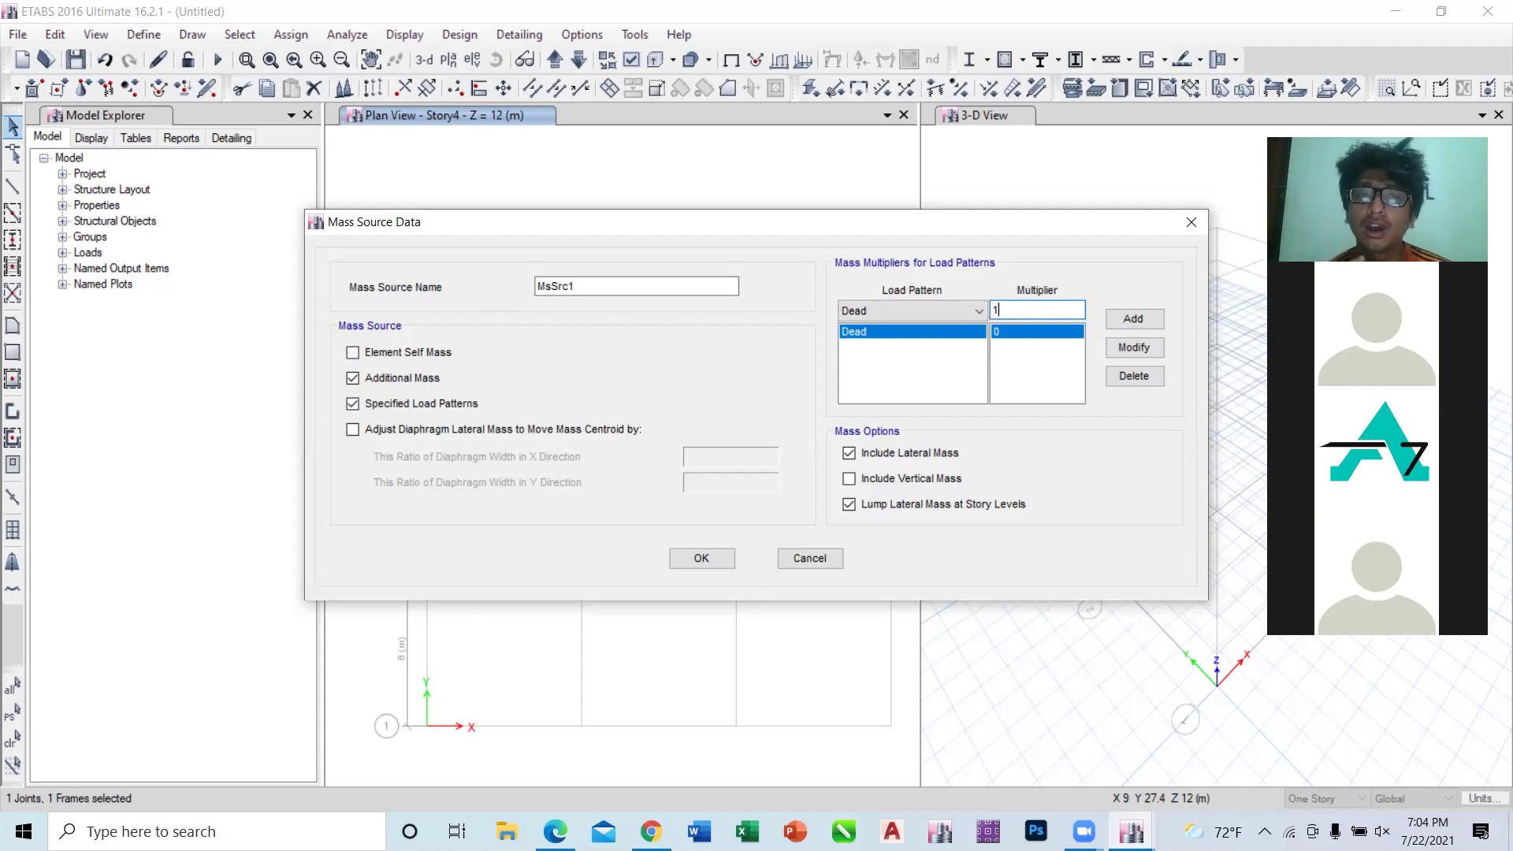
{"action": "left_click", "coordinate": [1127, 351]}
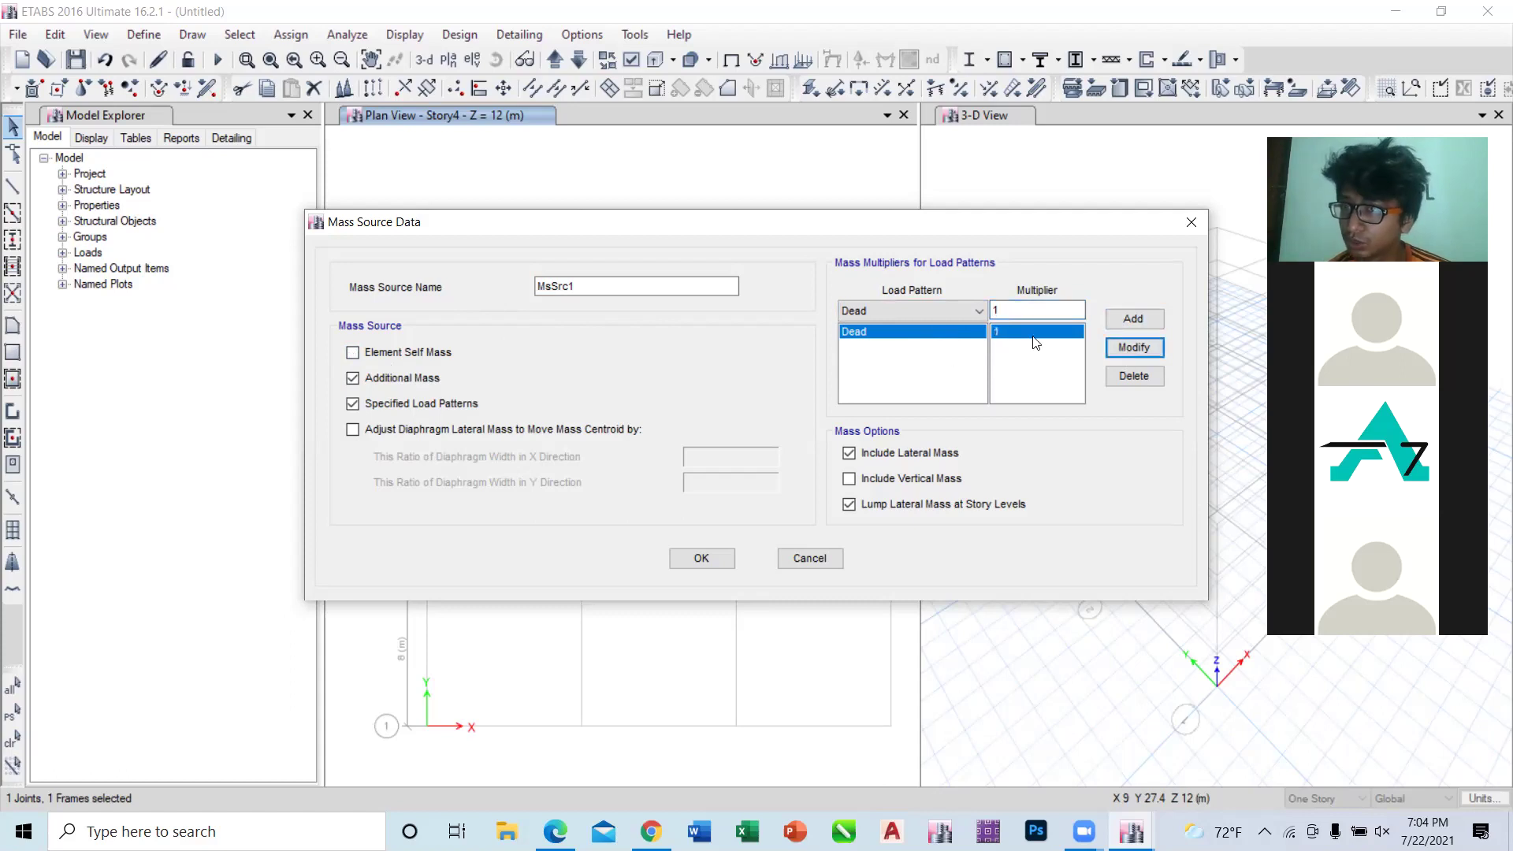
{"action": "left_click", "coordinate": [396, 356]}
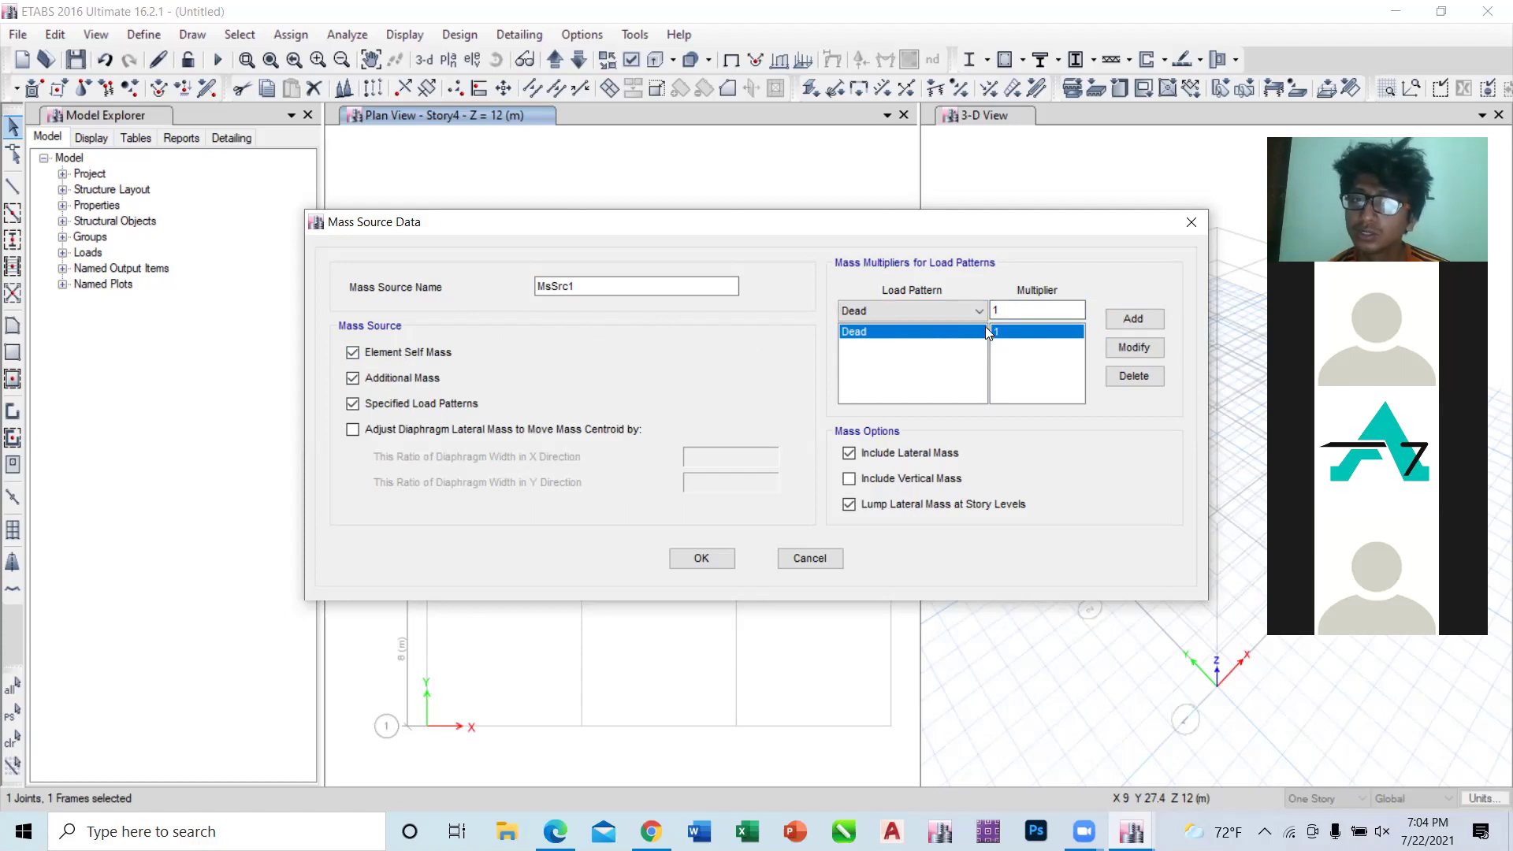
Step: Exclude Element Self Mass from the mass source and add the Wall Load pattern with a multiplier of 1
{"action": "left_click", "coordinate": [438, 355]}
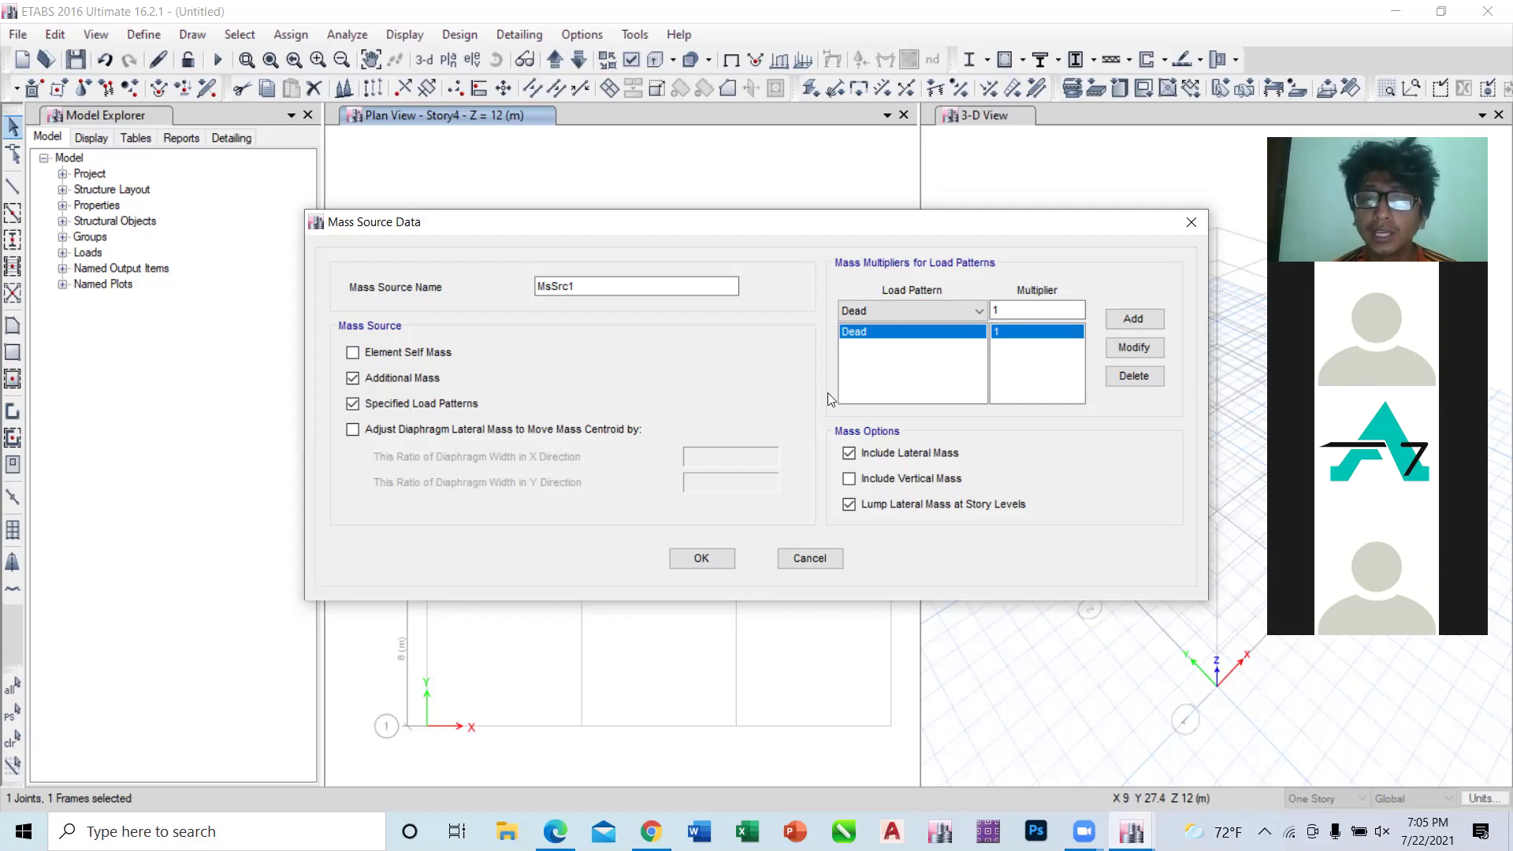
{"action": "left_click", "coordinate": [924, 308]}
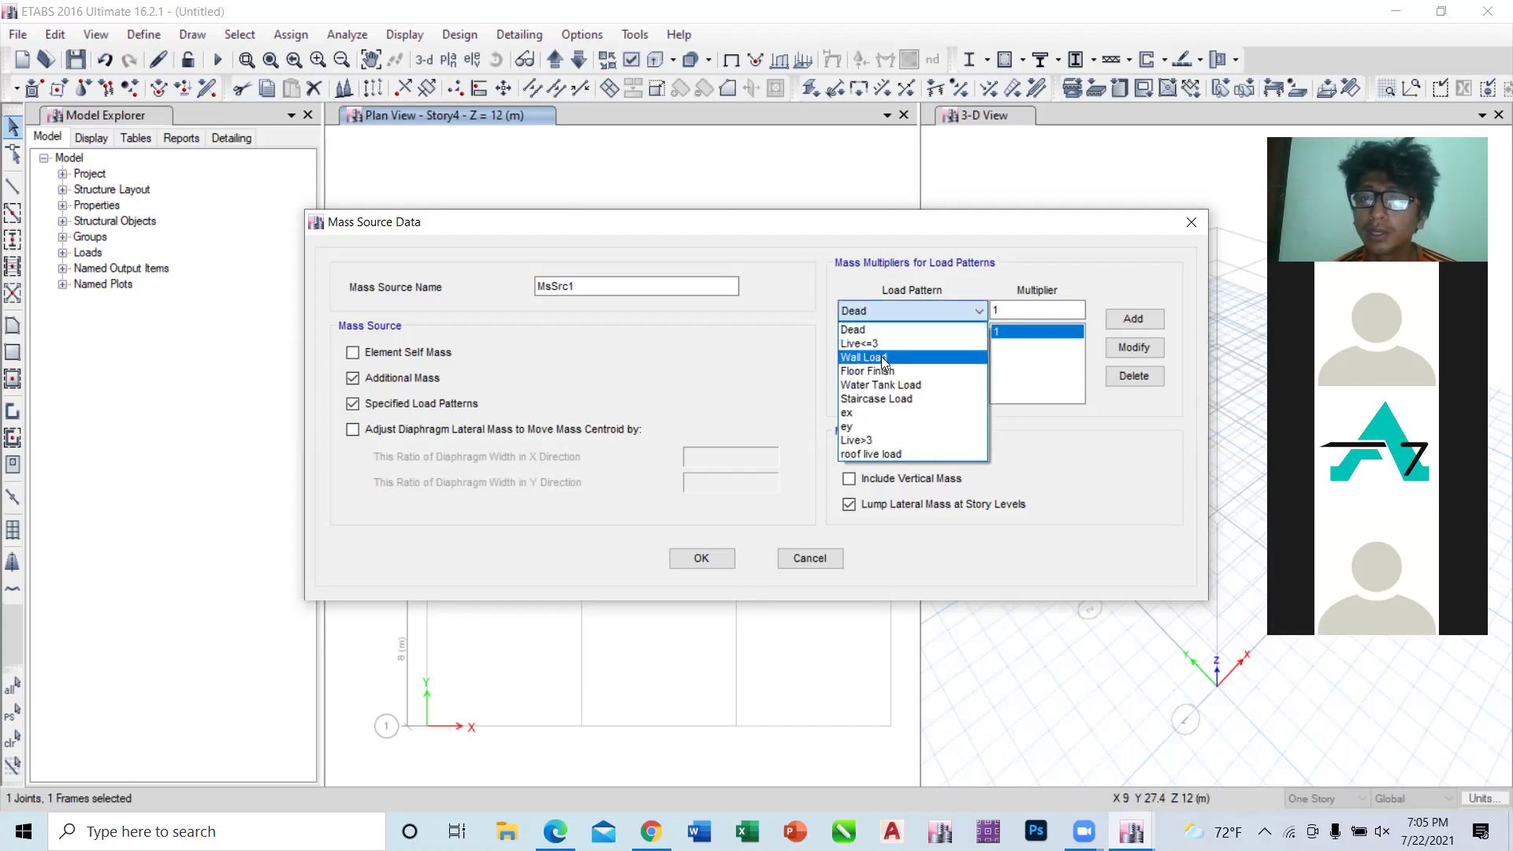
{"action": "left_click", "coordinate": [881, 357]}
{"action": "left_click", "coordinate": [1132, 318]}
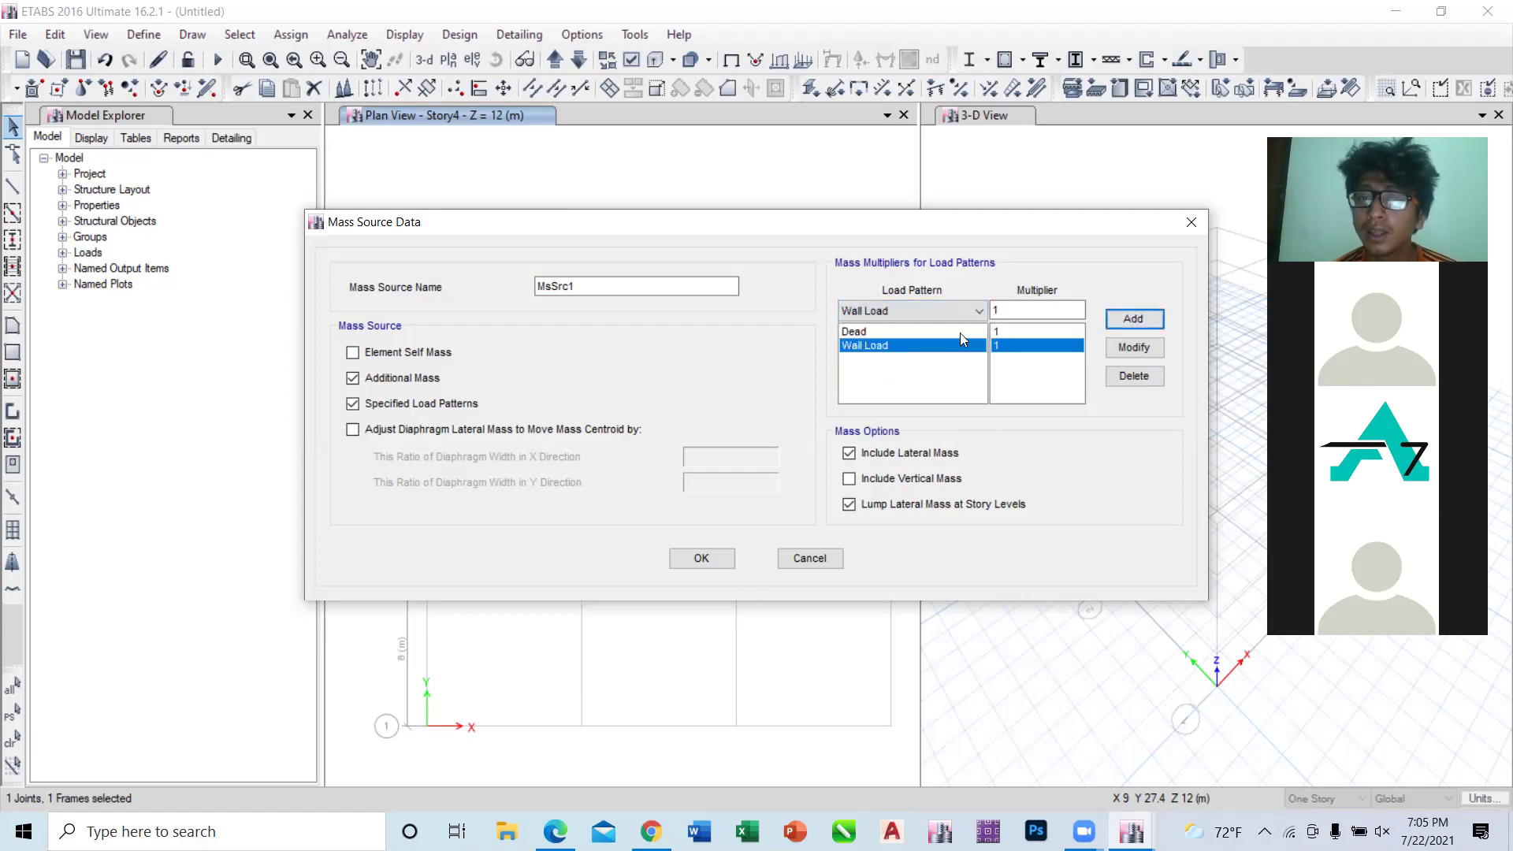
Step: Try the alternative of including Element Self Mass and deleting the Dead pattern from the mass multipliers
{"action": "left_click", "coordinate": [937, 337]}
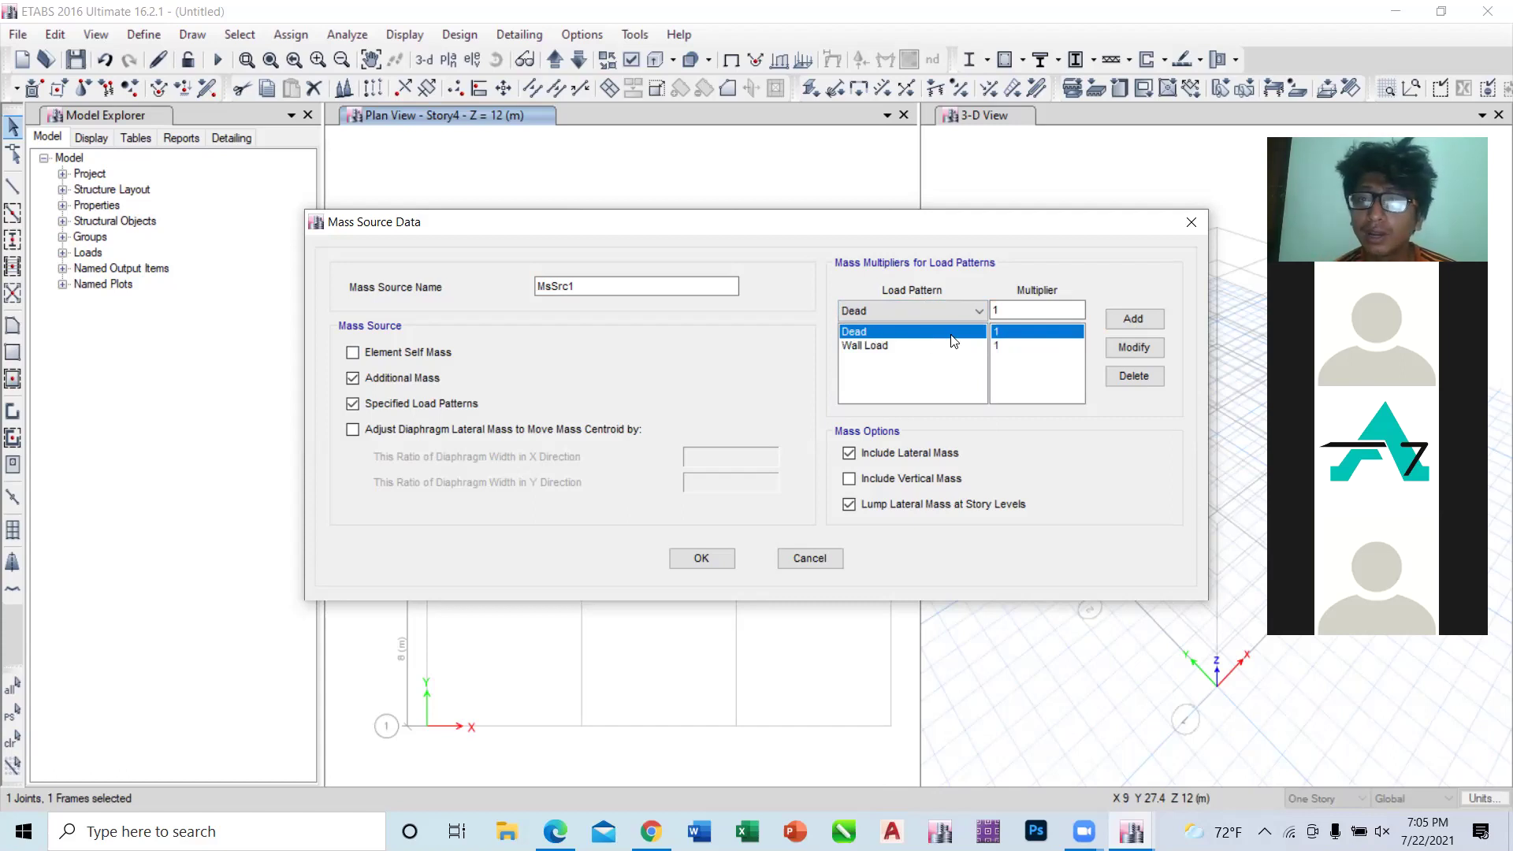
{"action": "left_click", "coordinate": [363, 353]}
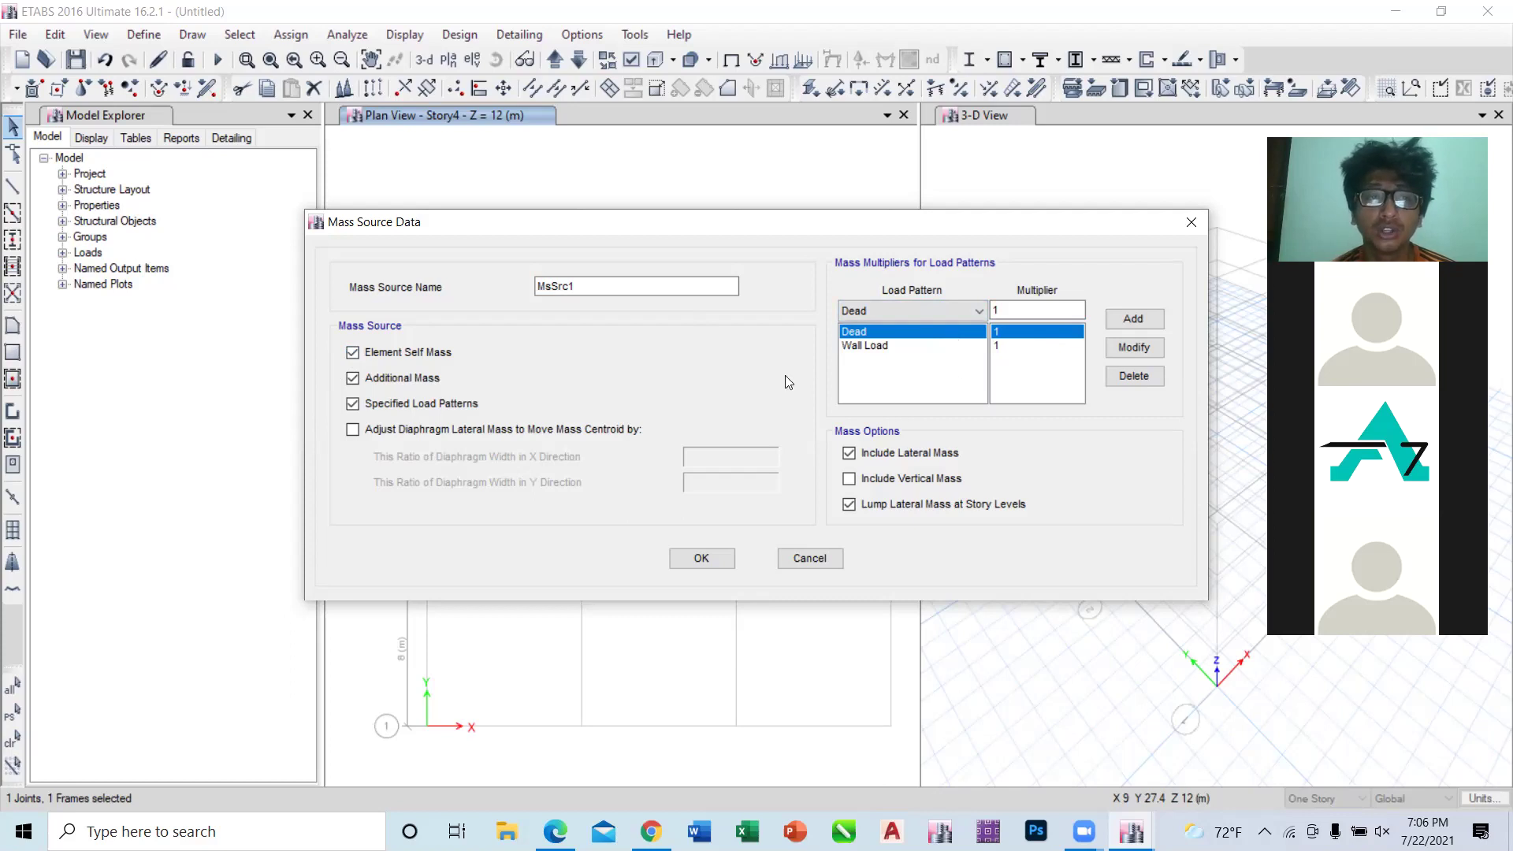
{"action": "left_click", "coordinate": [409, 352]}
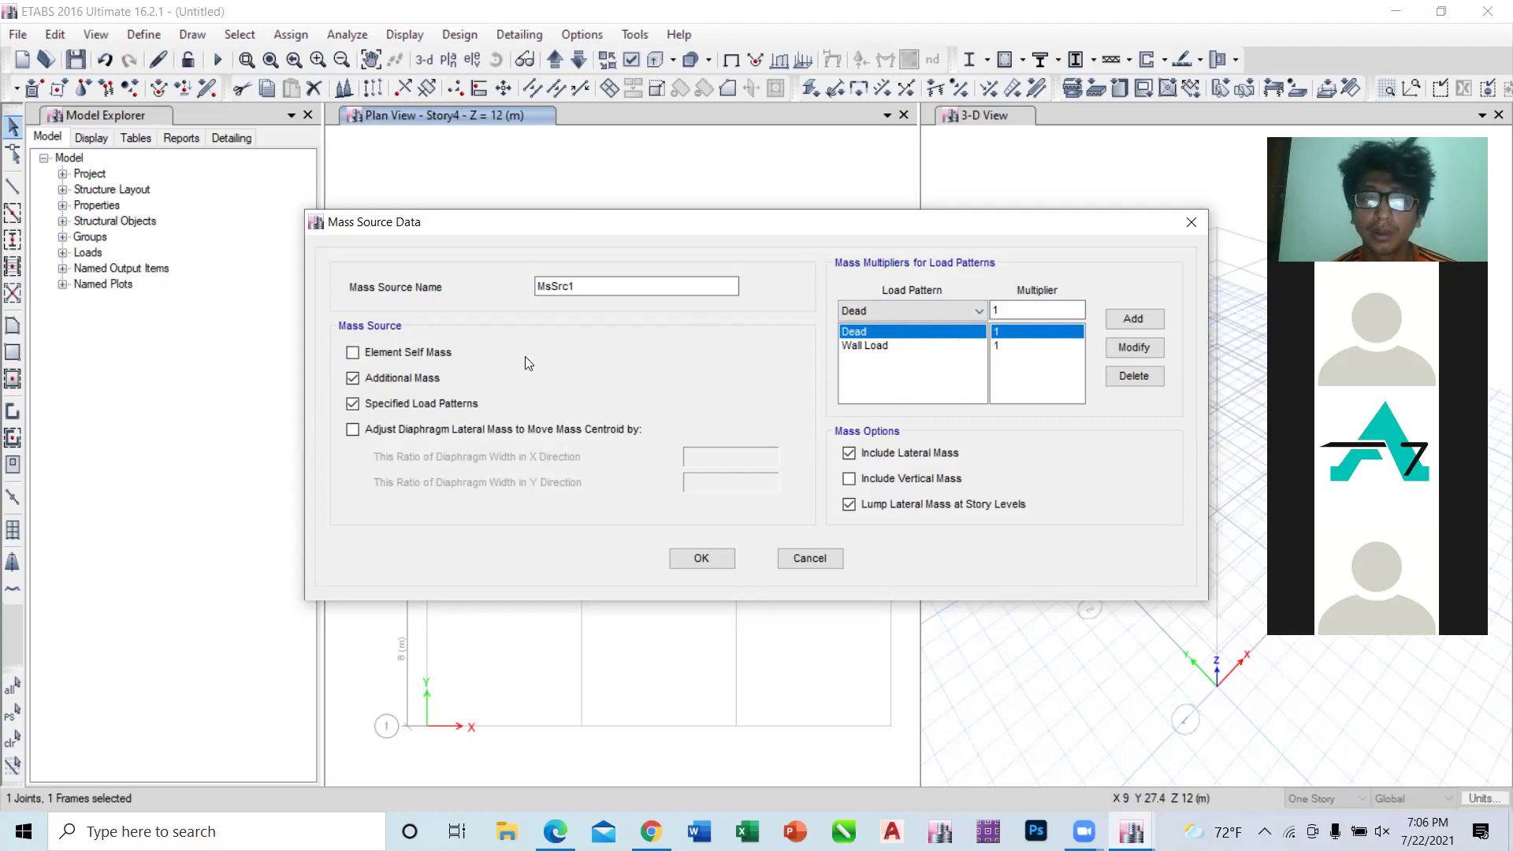
{"action": "left_click", "coordinate": [439, 352]}
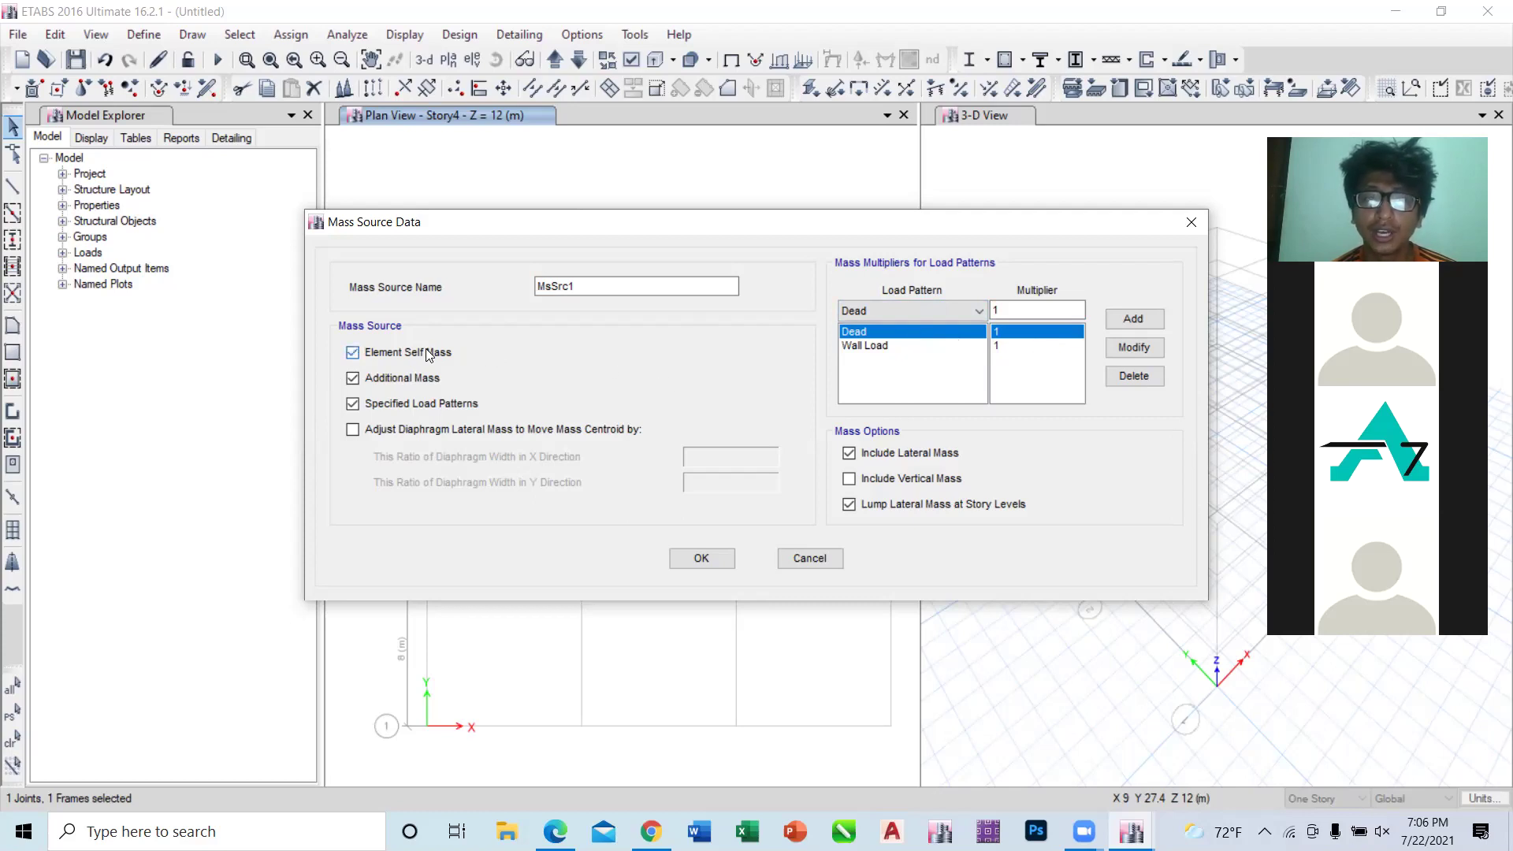
{"action": "left_click", "coordinate": [1127, 372]}
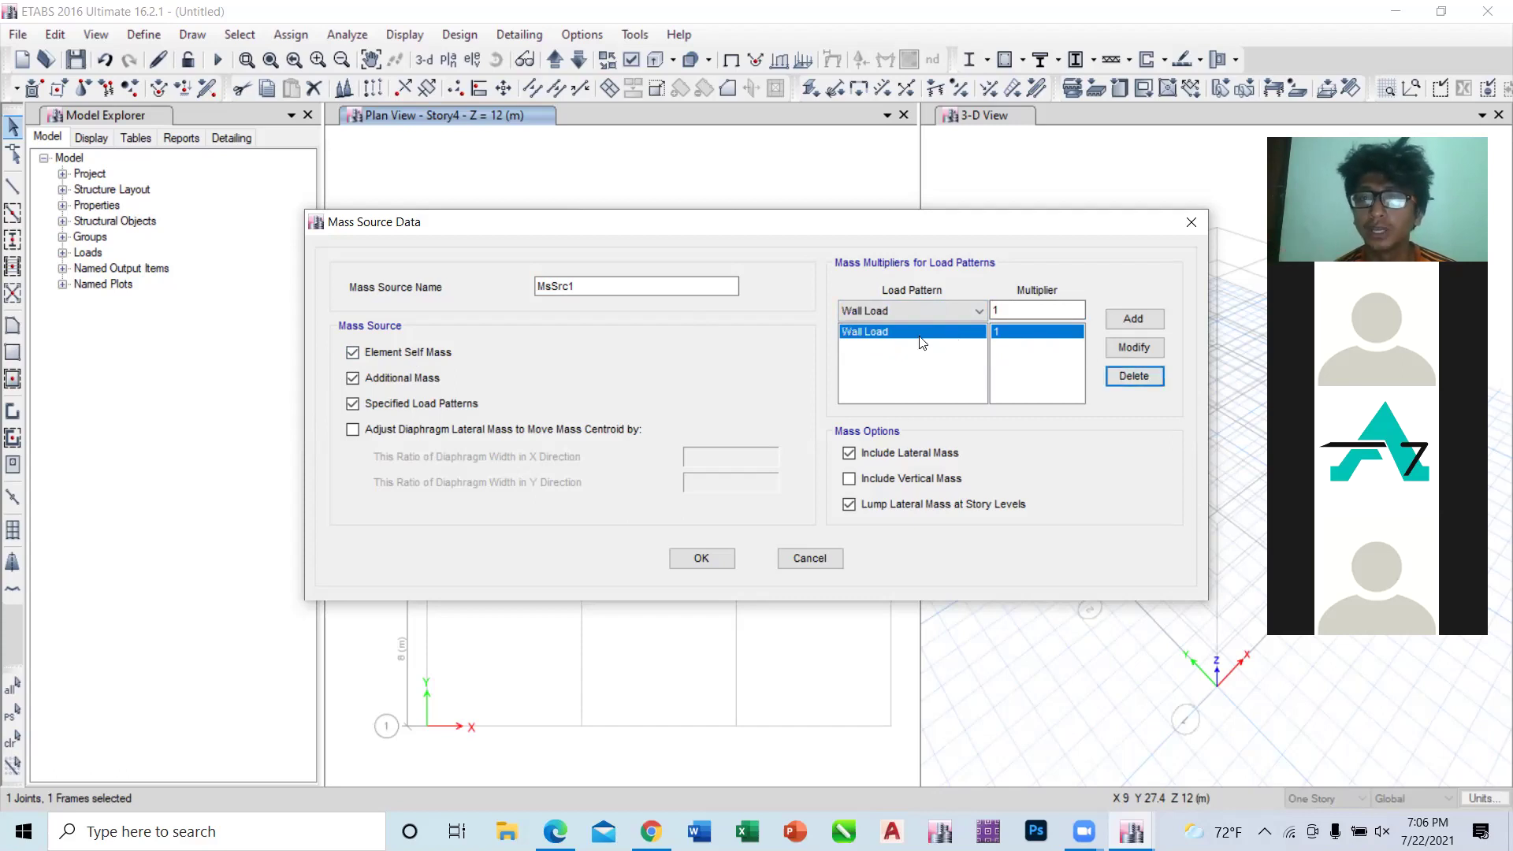
Step: Exclude Element Self Mass again and add the Dead pattern back with a multiplier of 1
{"action": "left_click", "coordinate": [394, 353]}
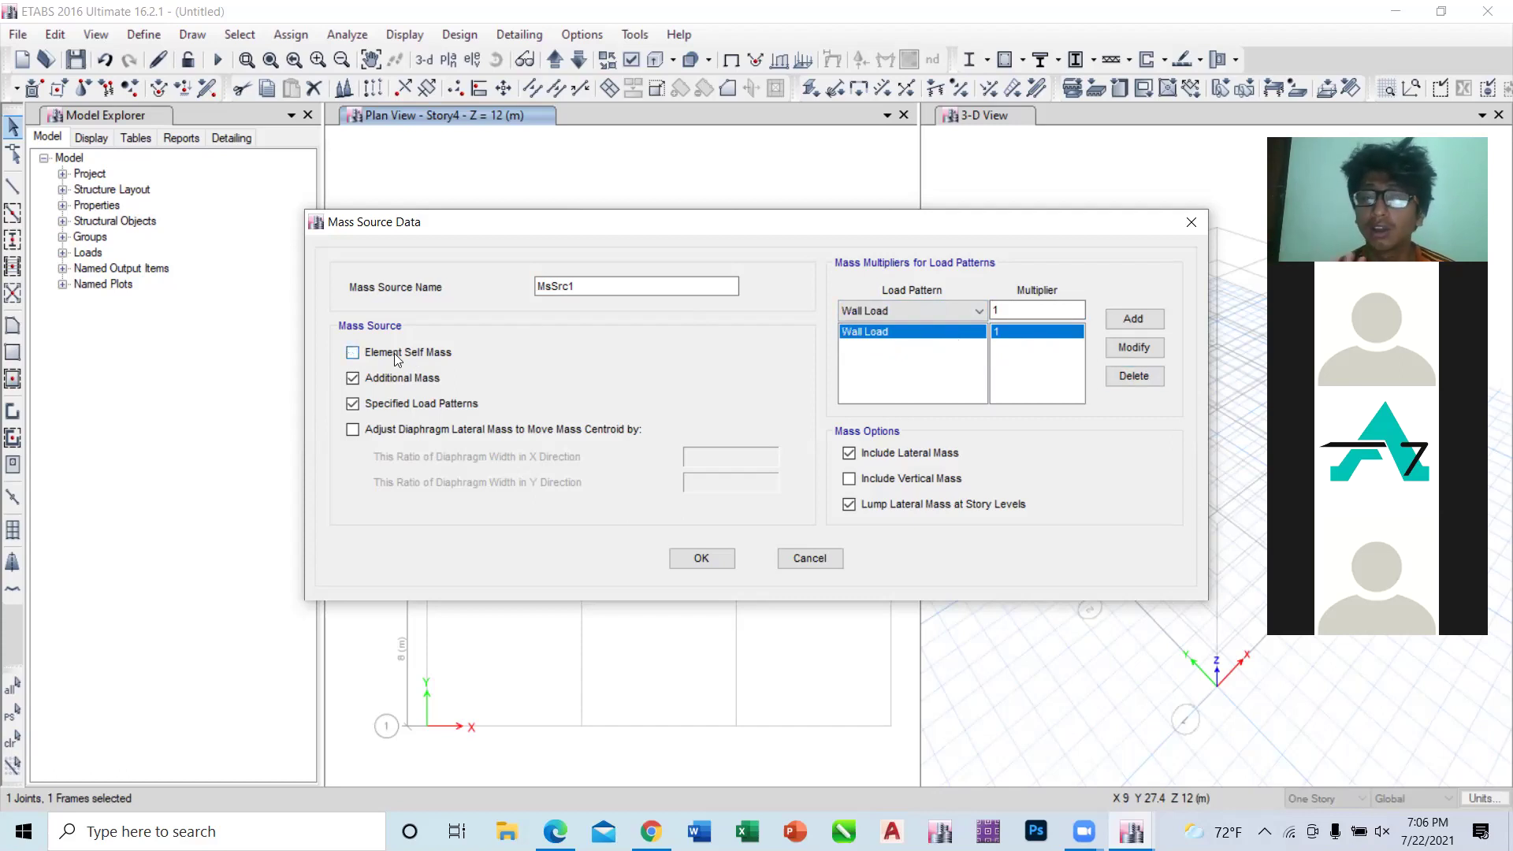
{"action": "left_click", "coordinate": [906, 312]}
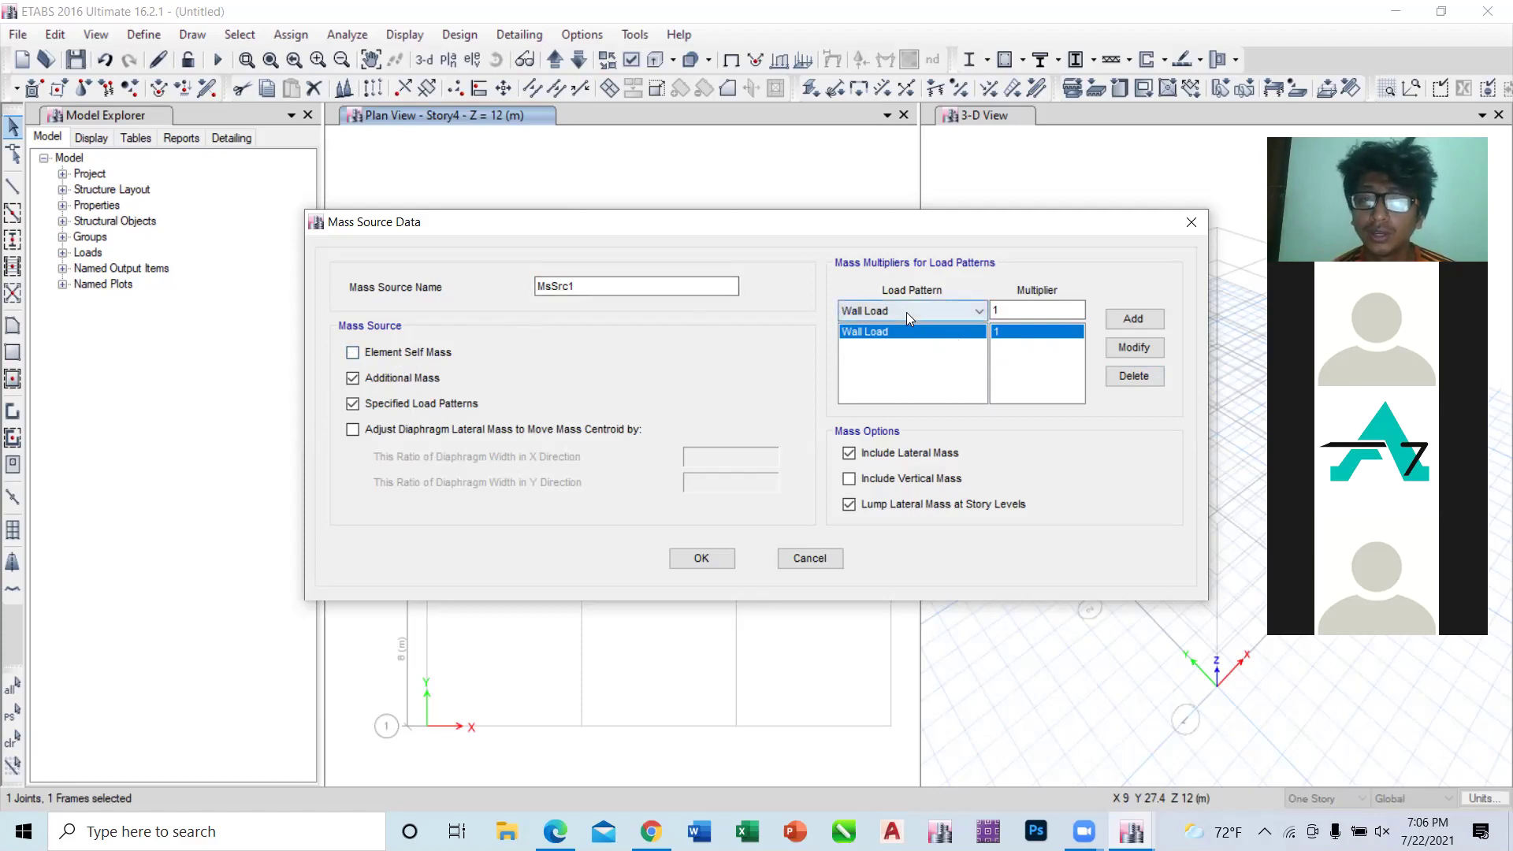
{"action": "left_click", "coordinate": [889, 330]}
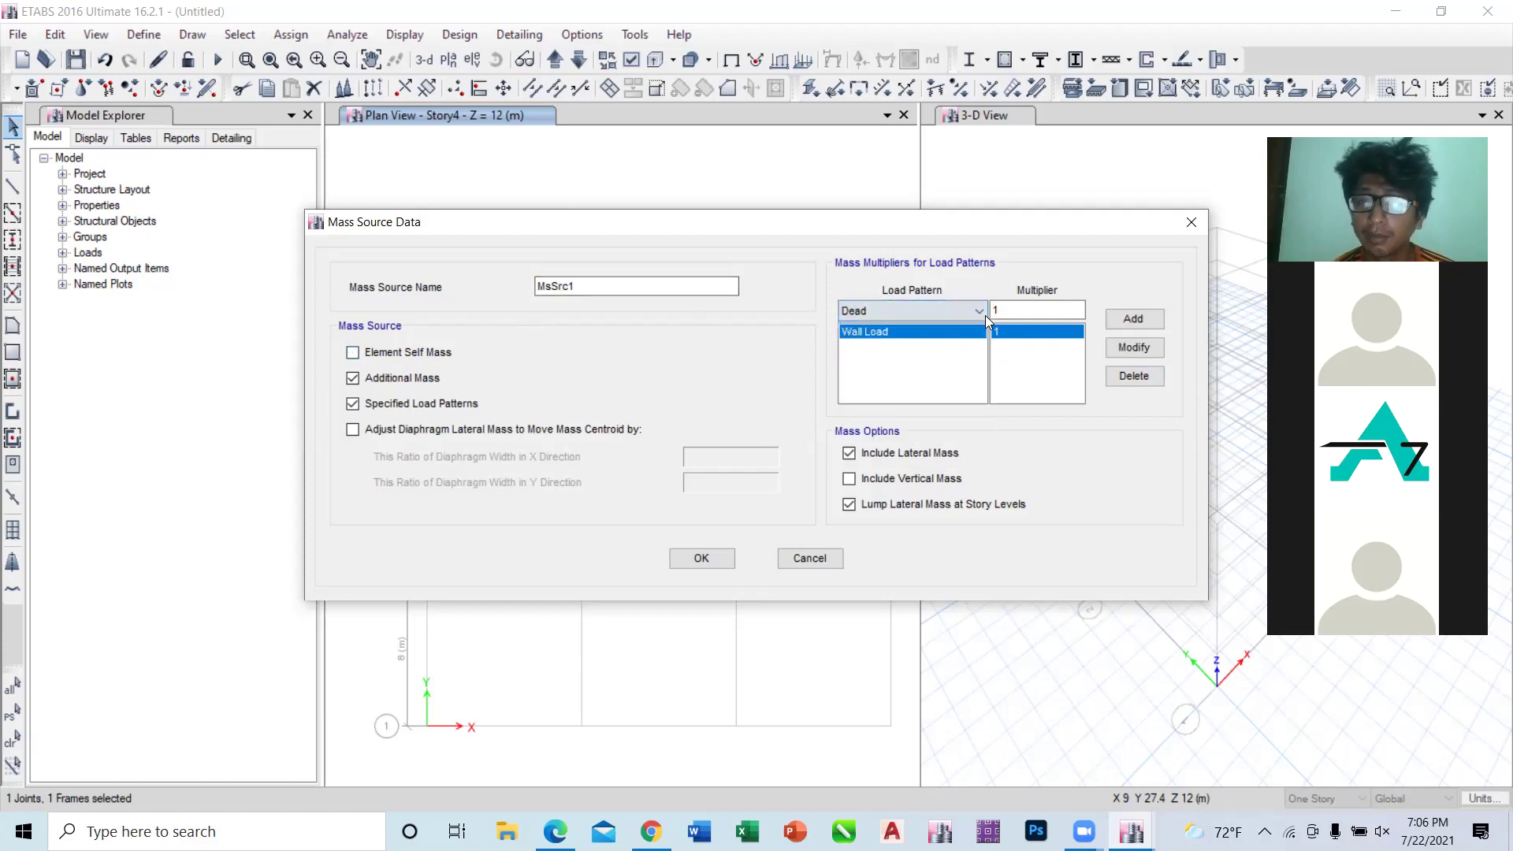
{"action": "left_click", "coordinate": [1155, 320]}
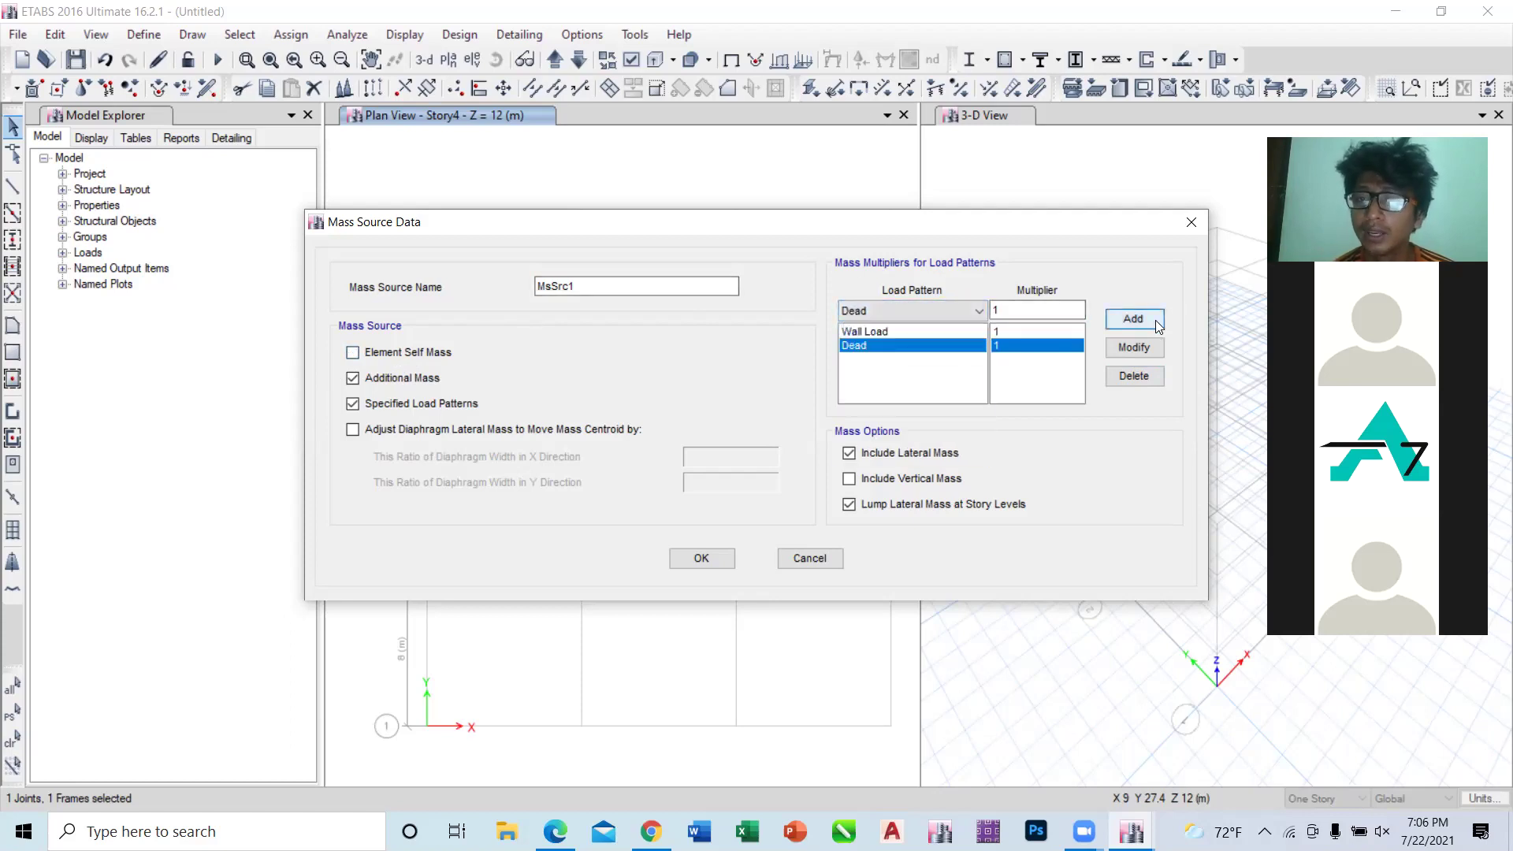
Step: Add the Floor Finish, Water Tank Load and Staircase Load patterns to the mass source, each with a multiplier of 1
{"action": "left_click", "coordinate": [899, 309]}
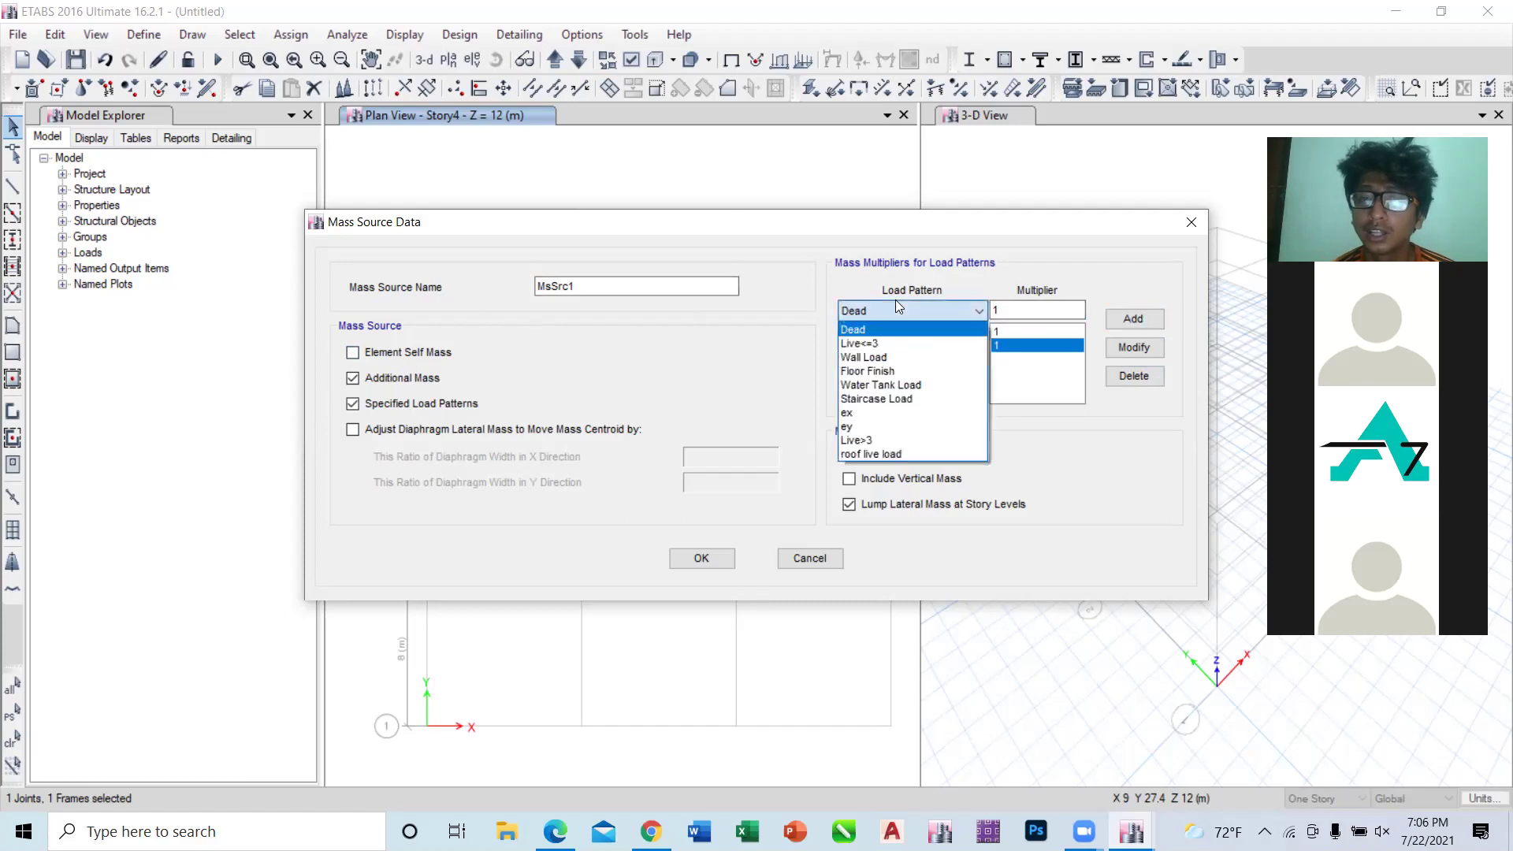
{"action": "left_click", "coordinate": [882, 372]}
{"action": "left_click", "coordinate": [1132, 318]}
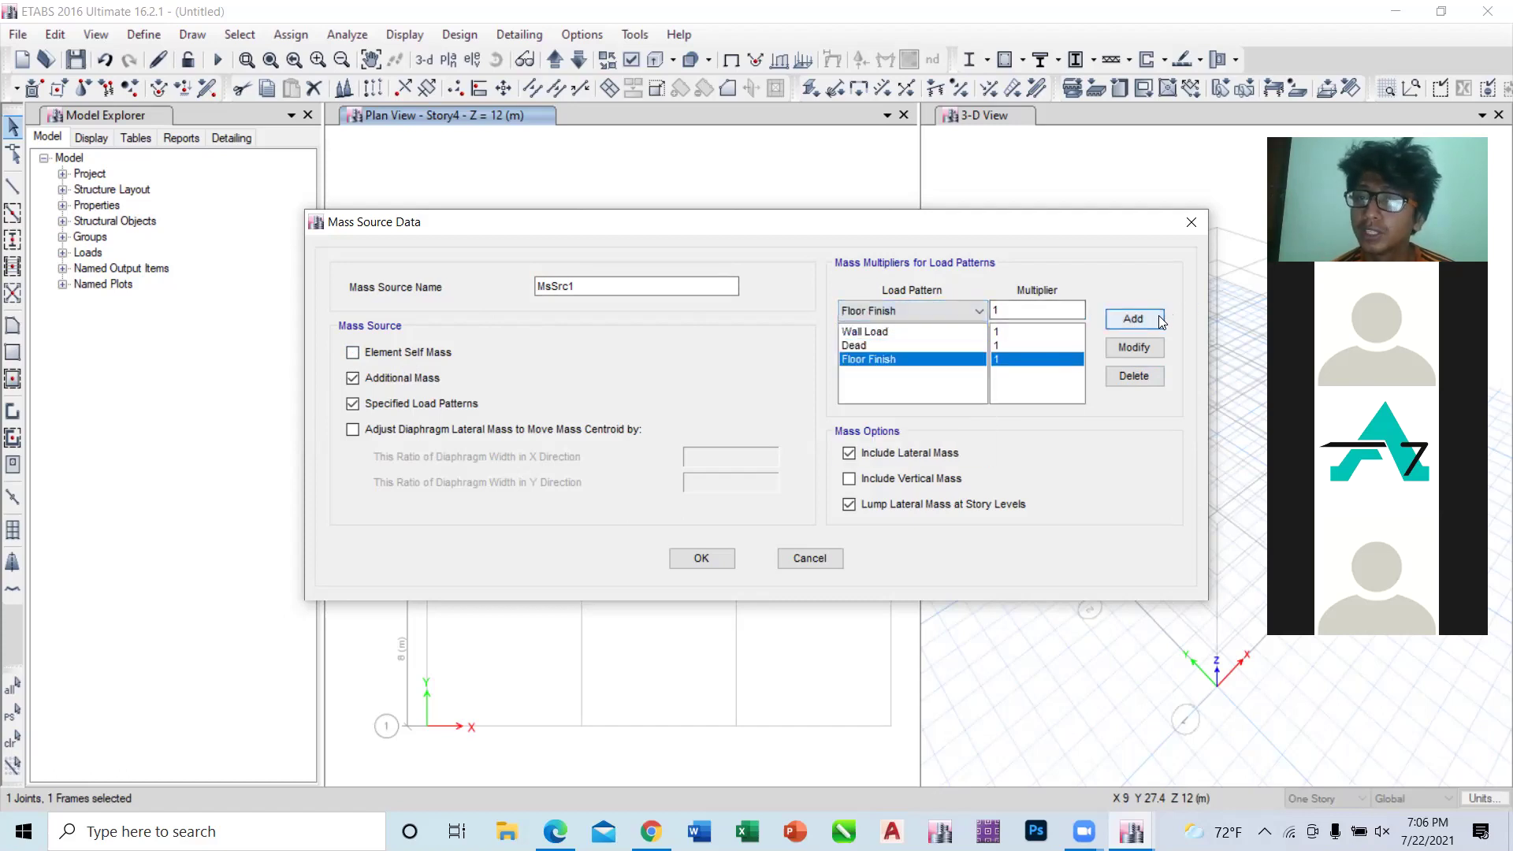
{"action": "left_click", "coordinate": [955, 312]}
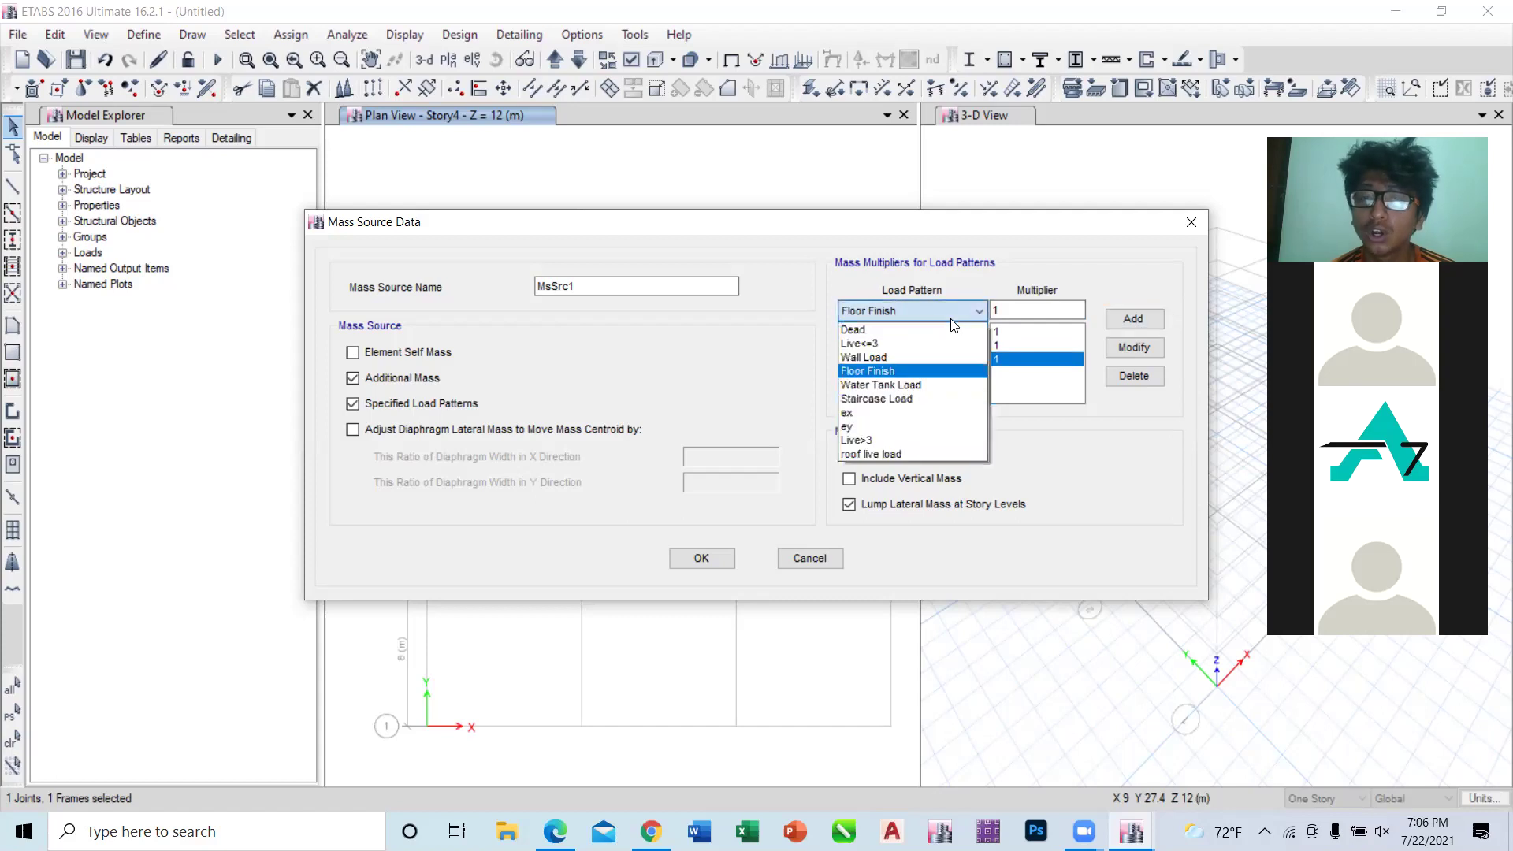
{"action": "left_click", "coordinate": [910, 385]}
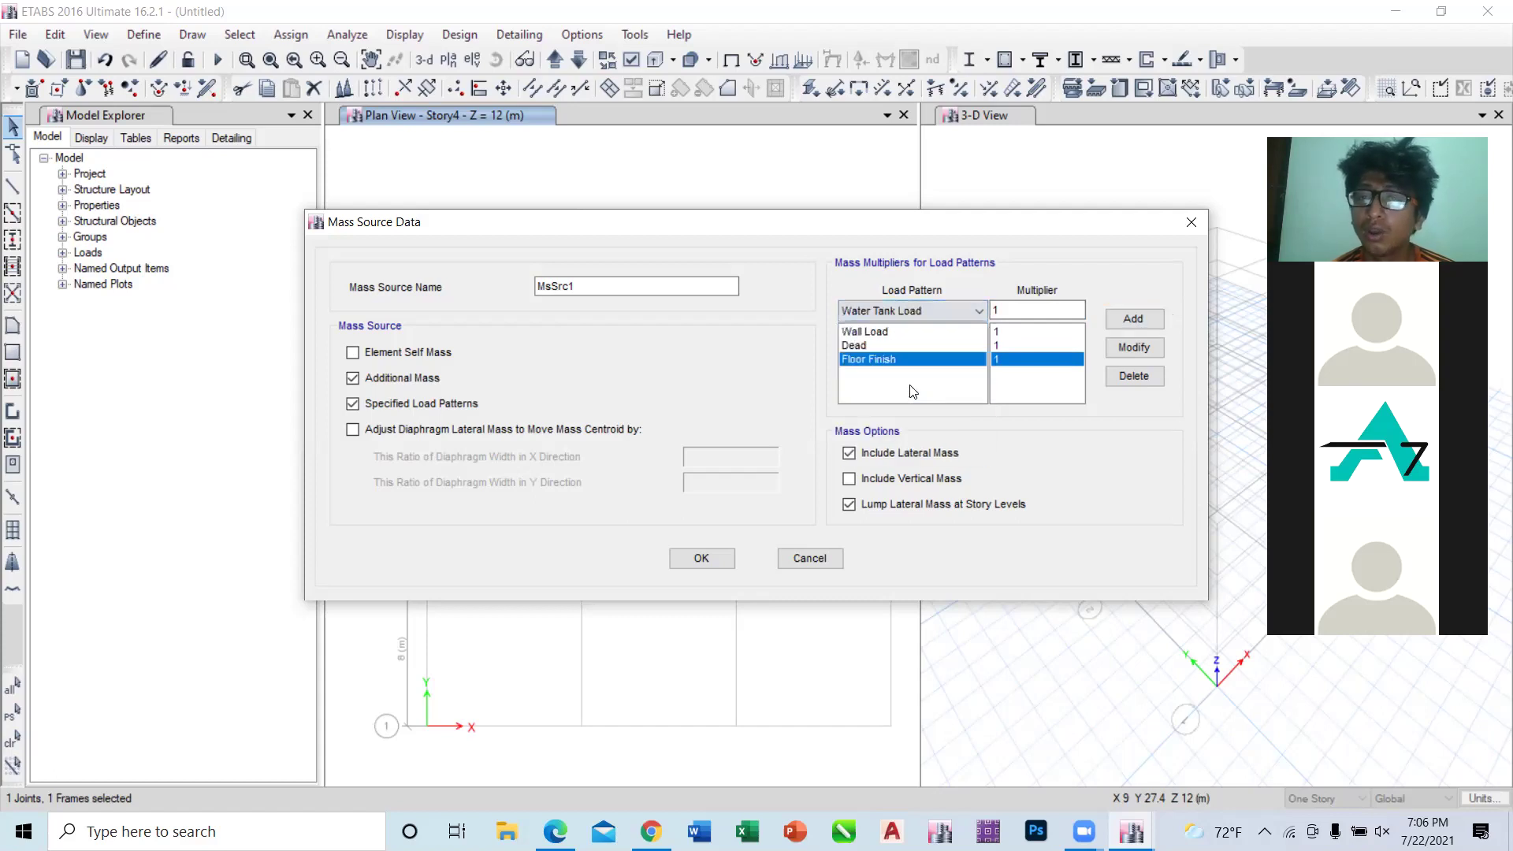
{"action": "left_click", "coordinate": [1132, 320]}
{"action": "left_click", "coordinate": [903, 311]}
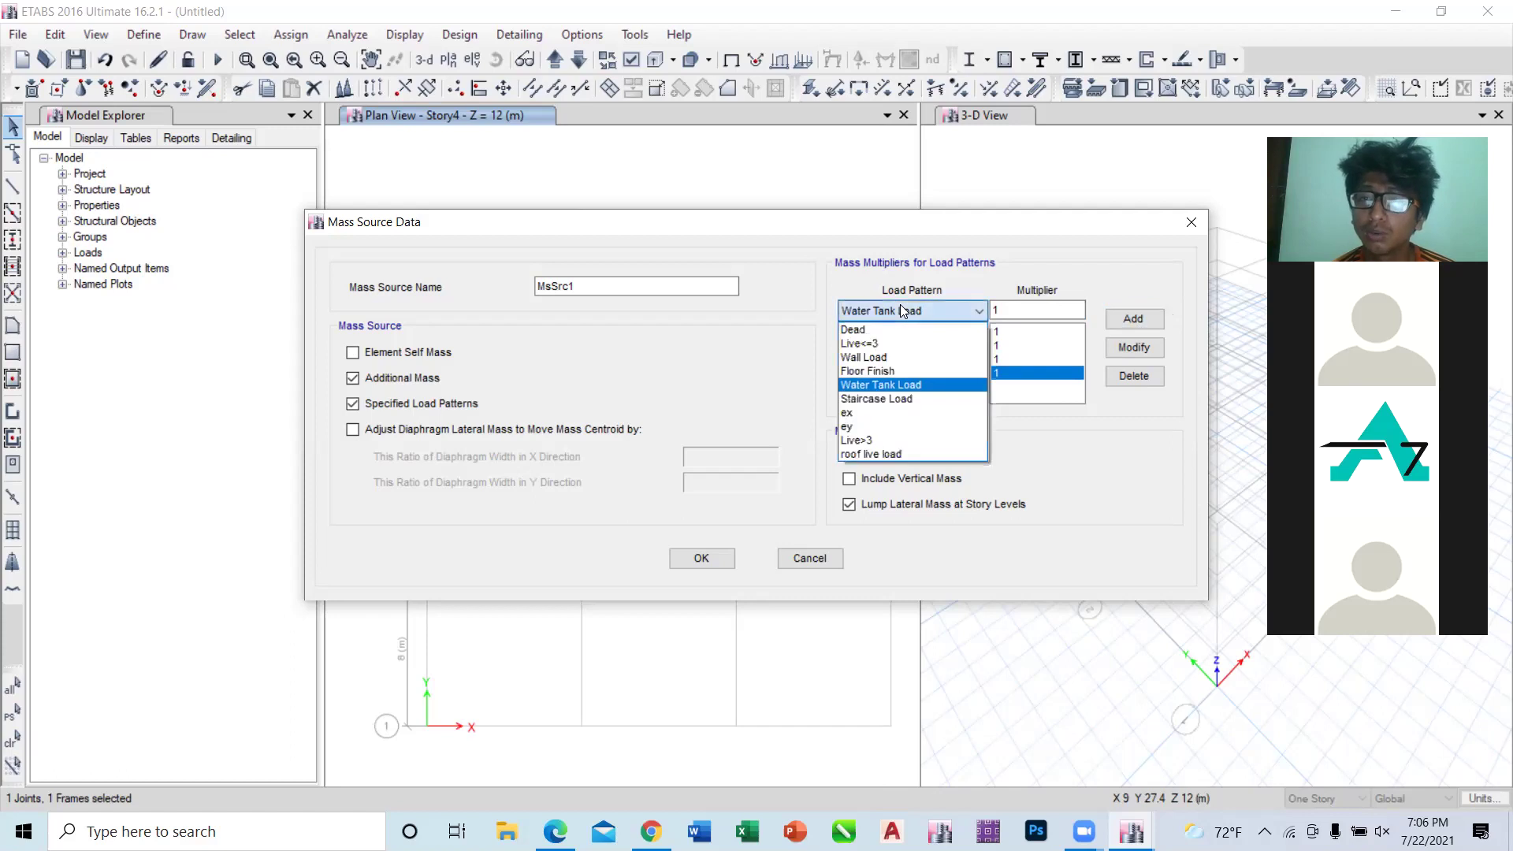
{"action": "left_click", "coordinate": [903, 398]}
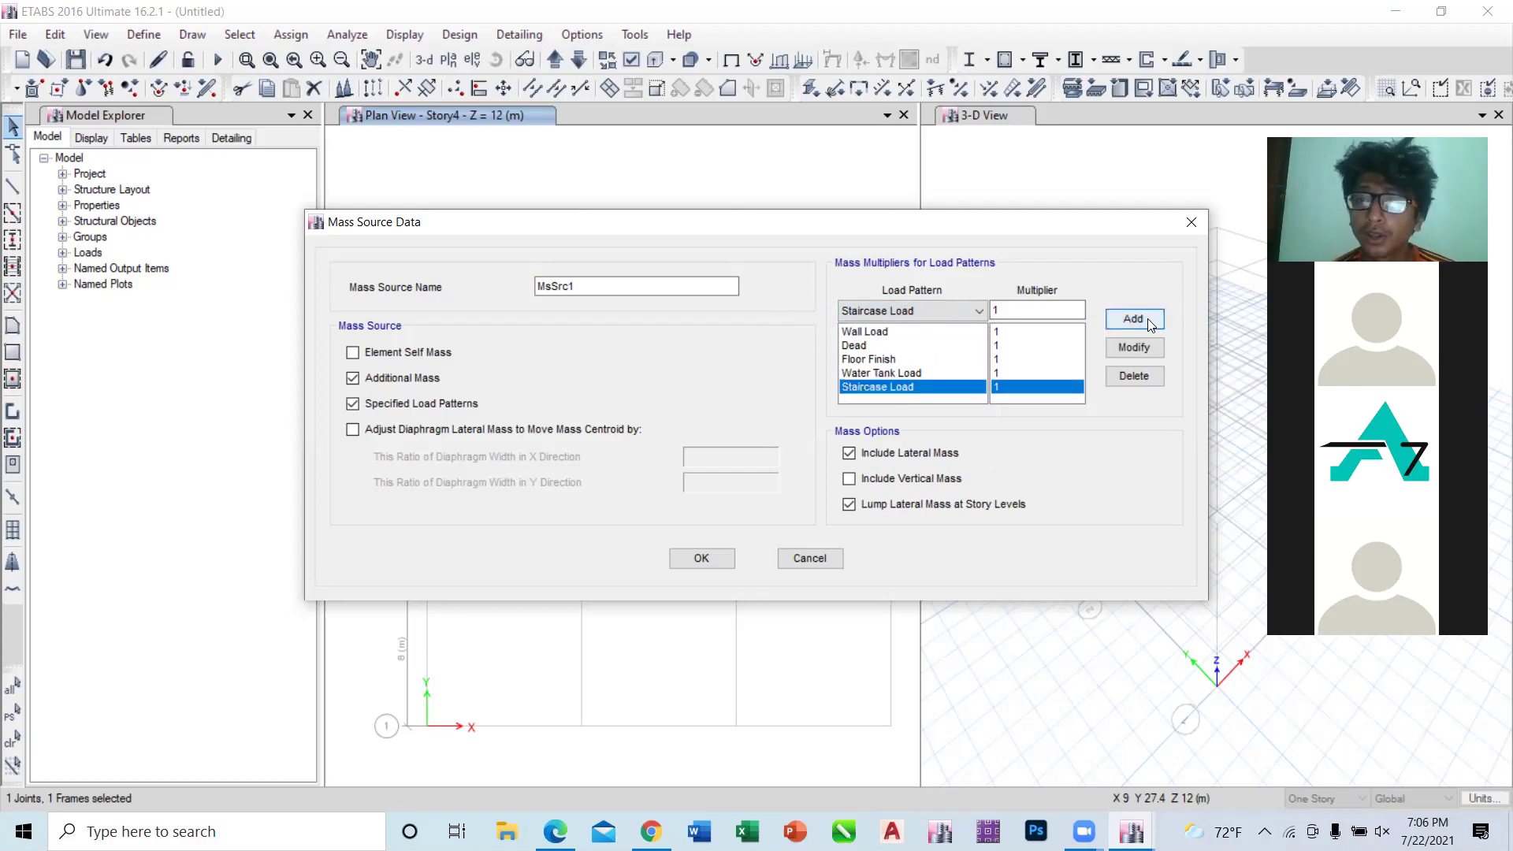
Step: Add the Live<=3 load pattern to the mass source with a multiplier of 0.25
{"action": "left_click", "coordinate": [925, 311]}
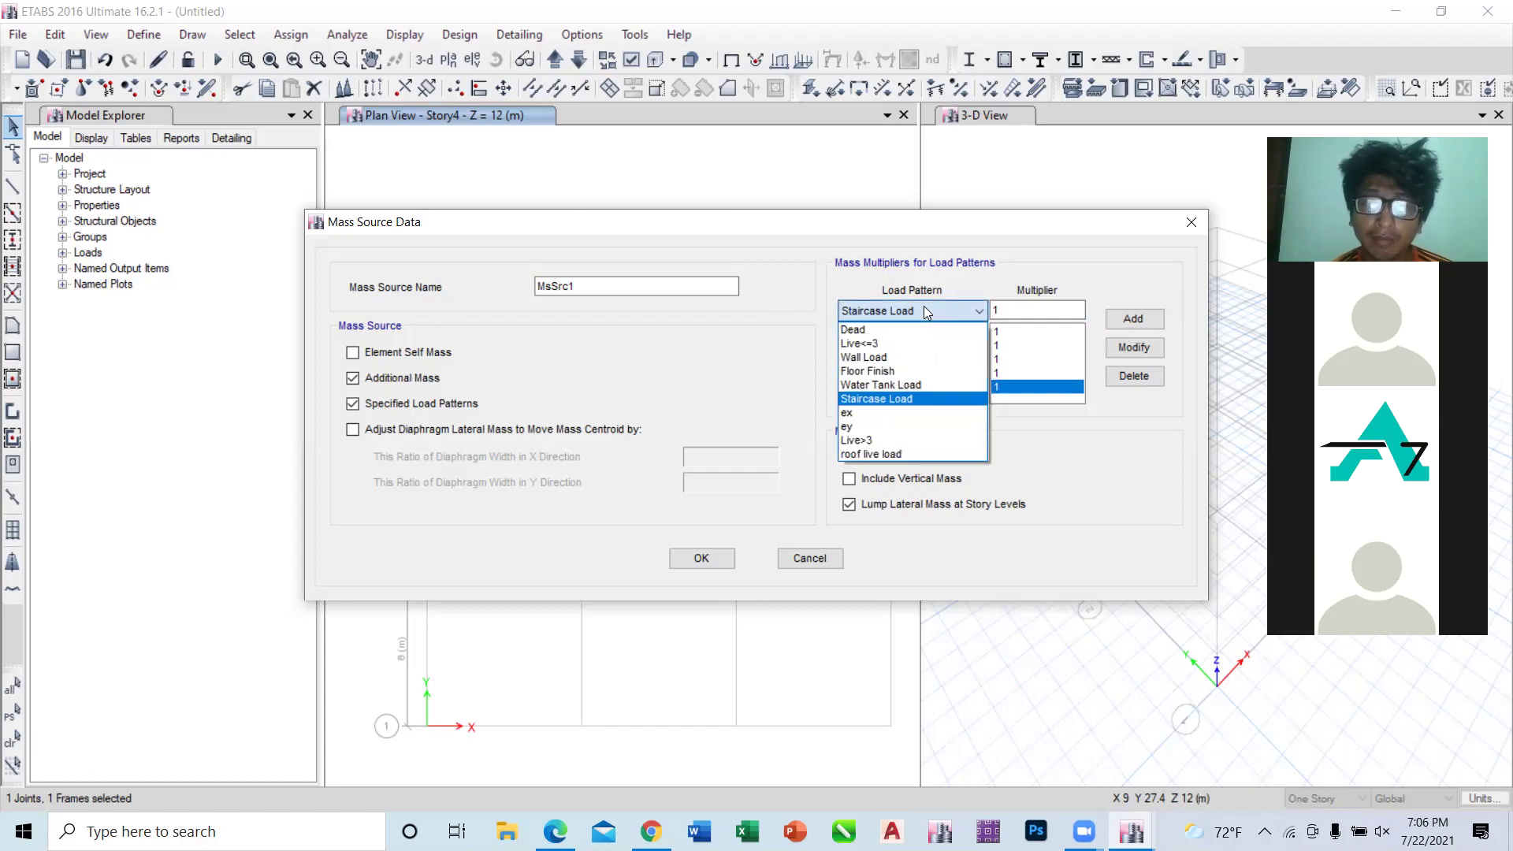
{"action": "left_click", "coordinate": [900, 347]}
{"action": "left_click", "coordinate": [1017, 312]}
{"action": "key", "text": "BackSpace"}
{"action": "type", "text": "0.25"}
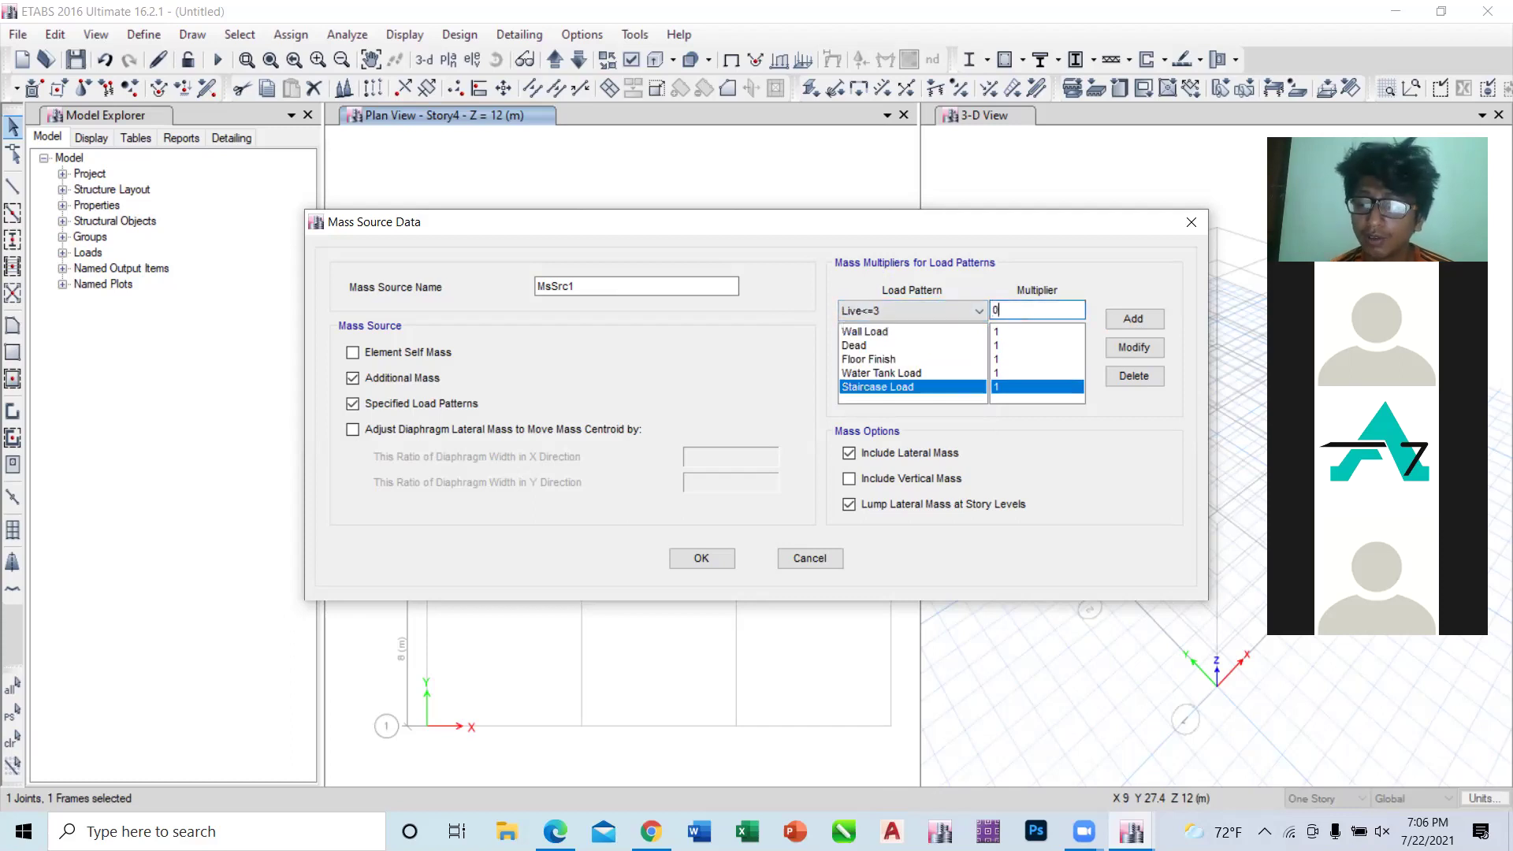
{"action": "left_click", "coordinate": [1156, 320]}
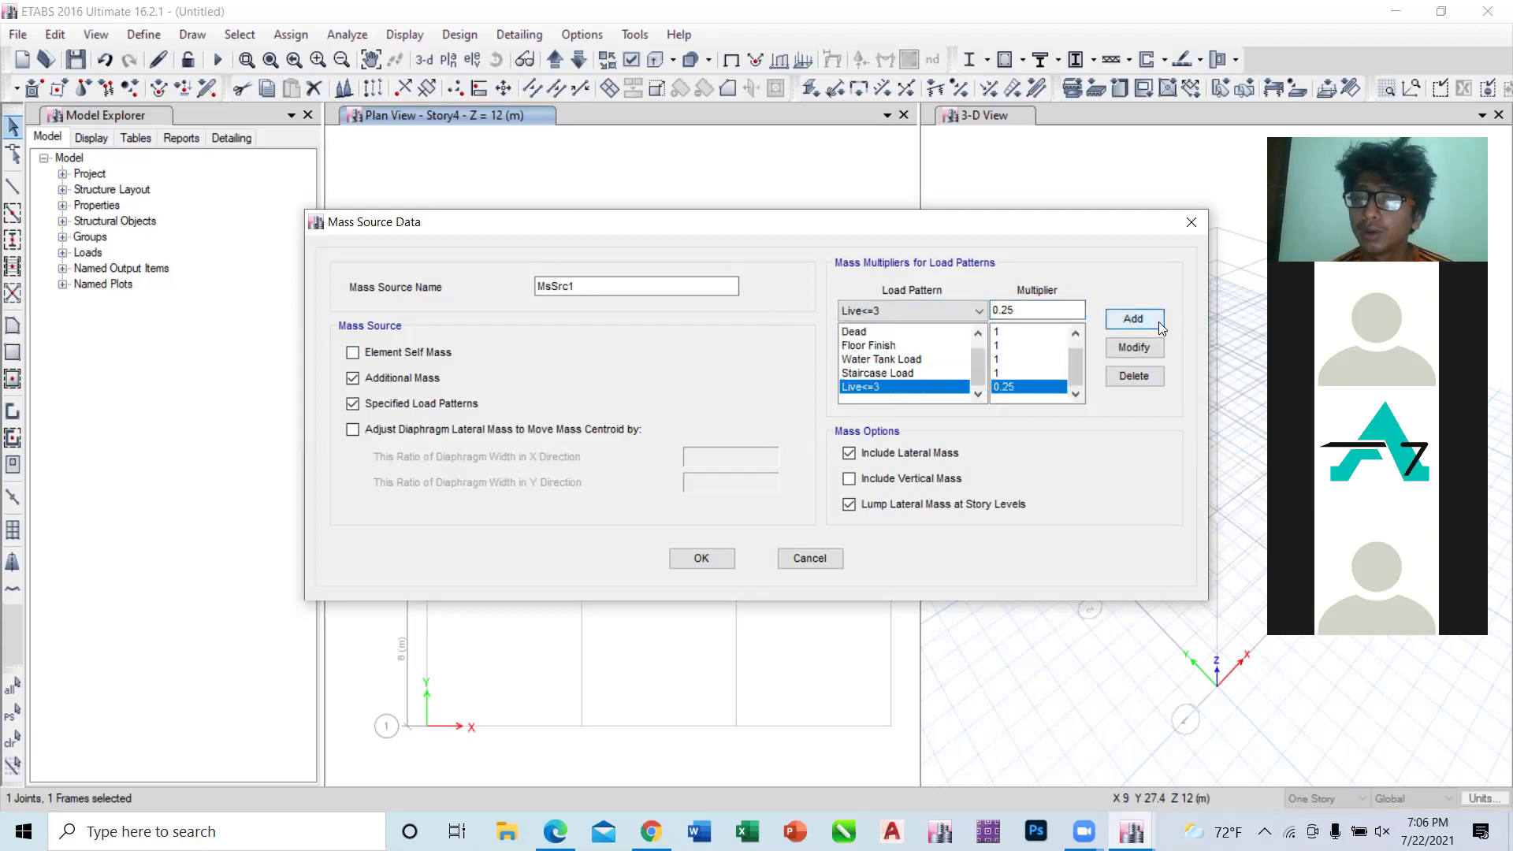
Step: Add the Live>3 load pattern to the mass source with a multiplier of 0.5
{"action": "left_click", "coordinate": [923, 312]}
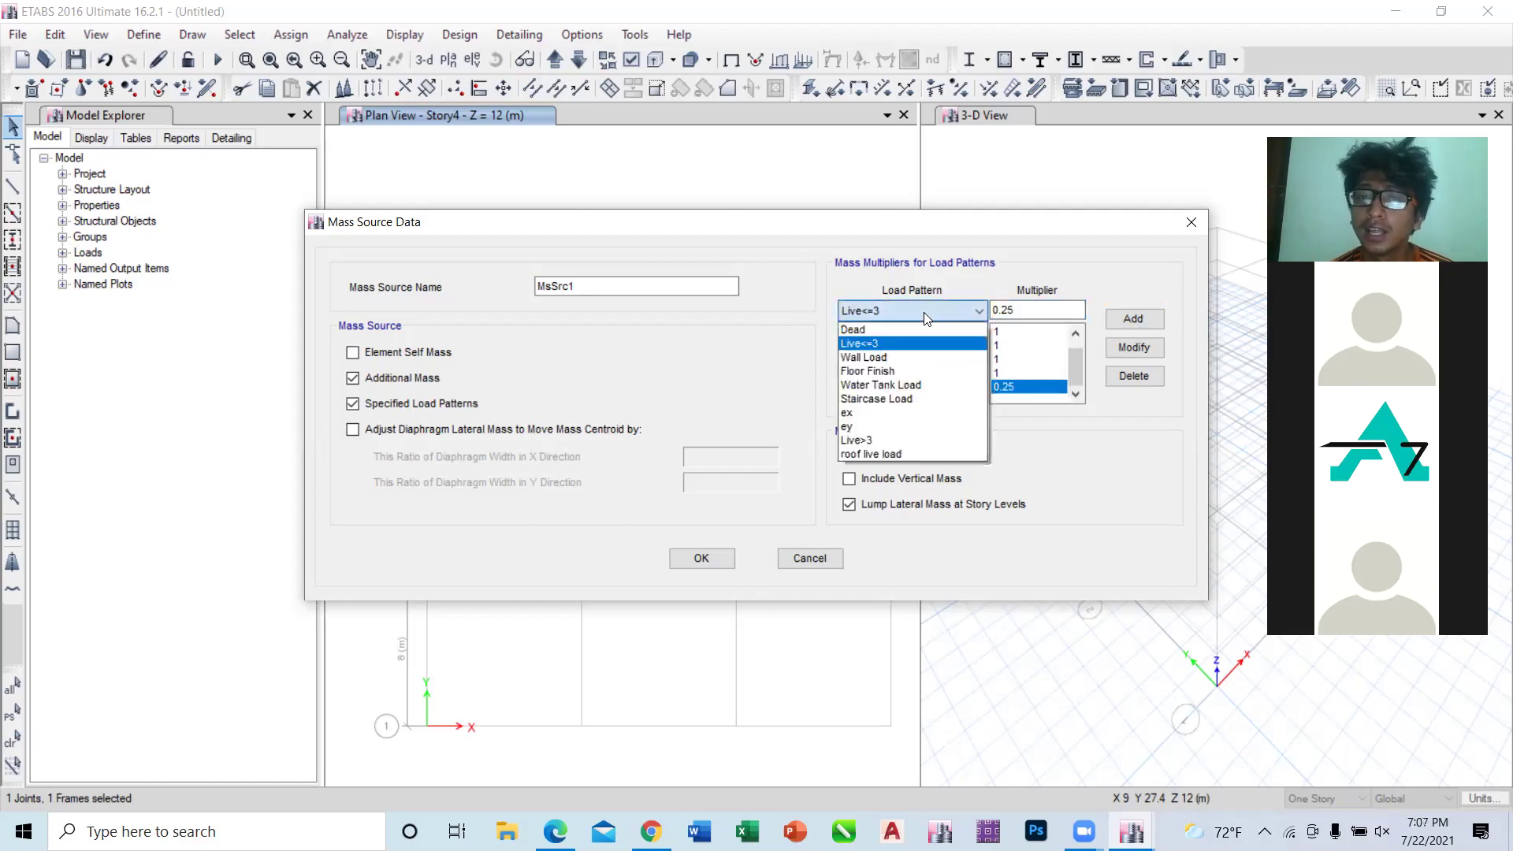
{"action": "left_click", "coordinate": [937, 448]}
{"action": "left_click", "coordinate": [1036, 308]}
{"action": "key", "text": "BackSpace"}
{"action": "key", "text": "BackSpace"}
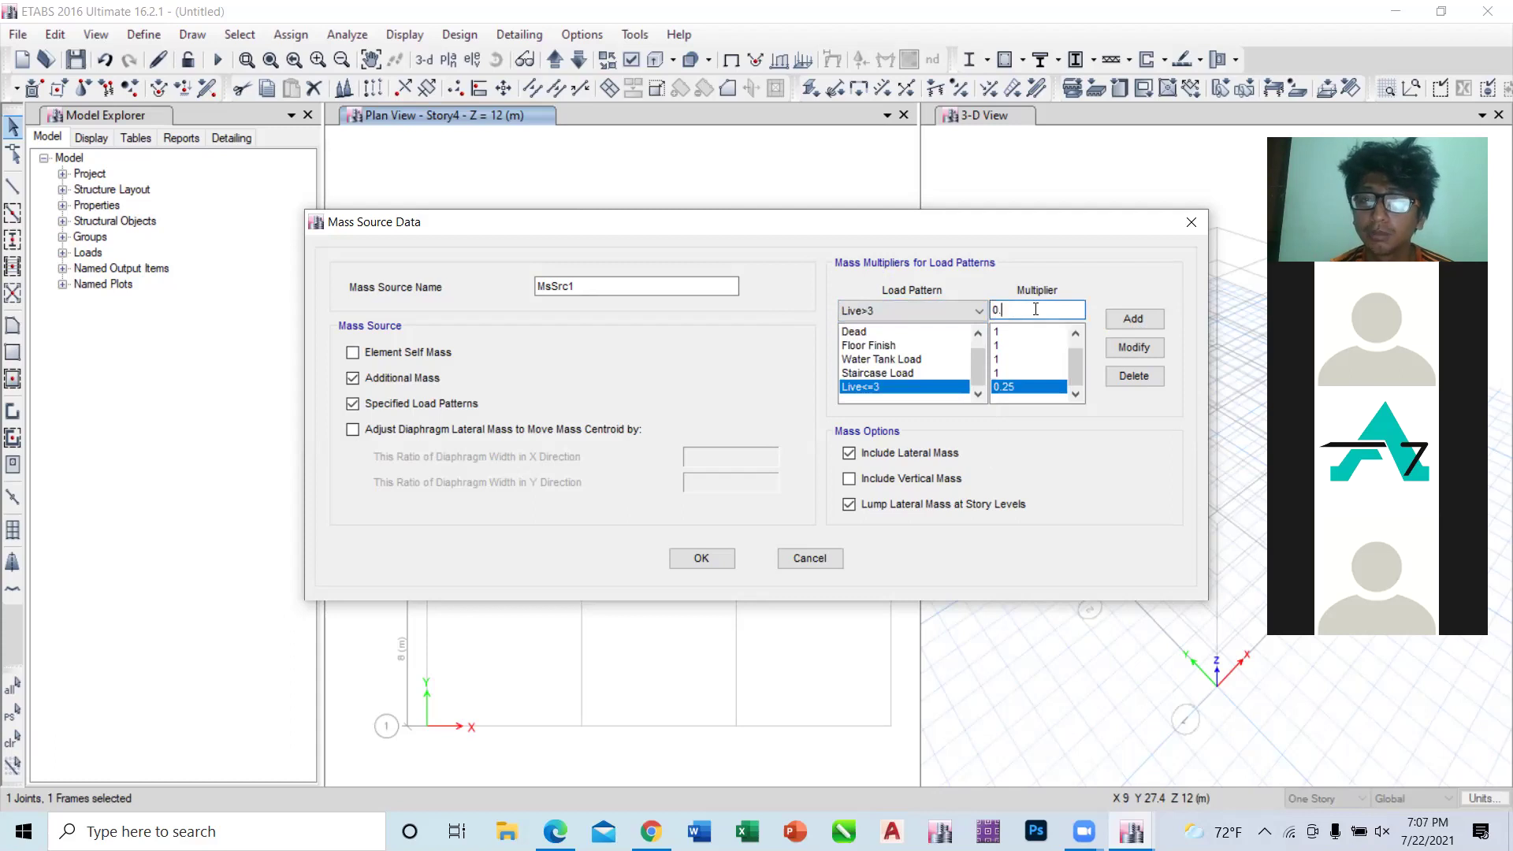
{"action": "type", "text": "5"}
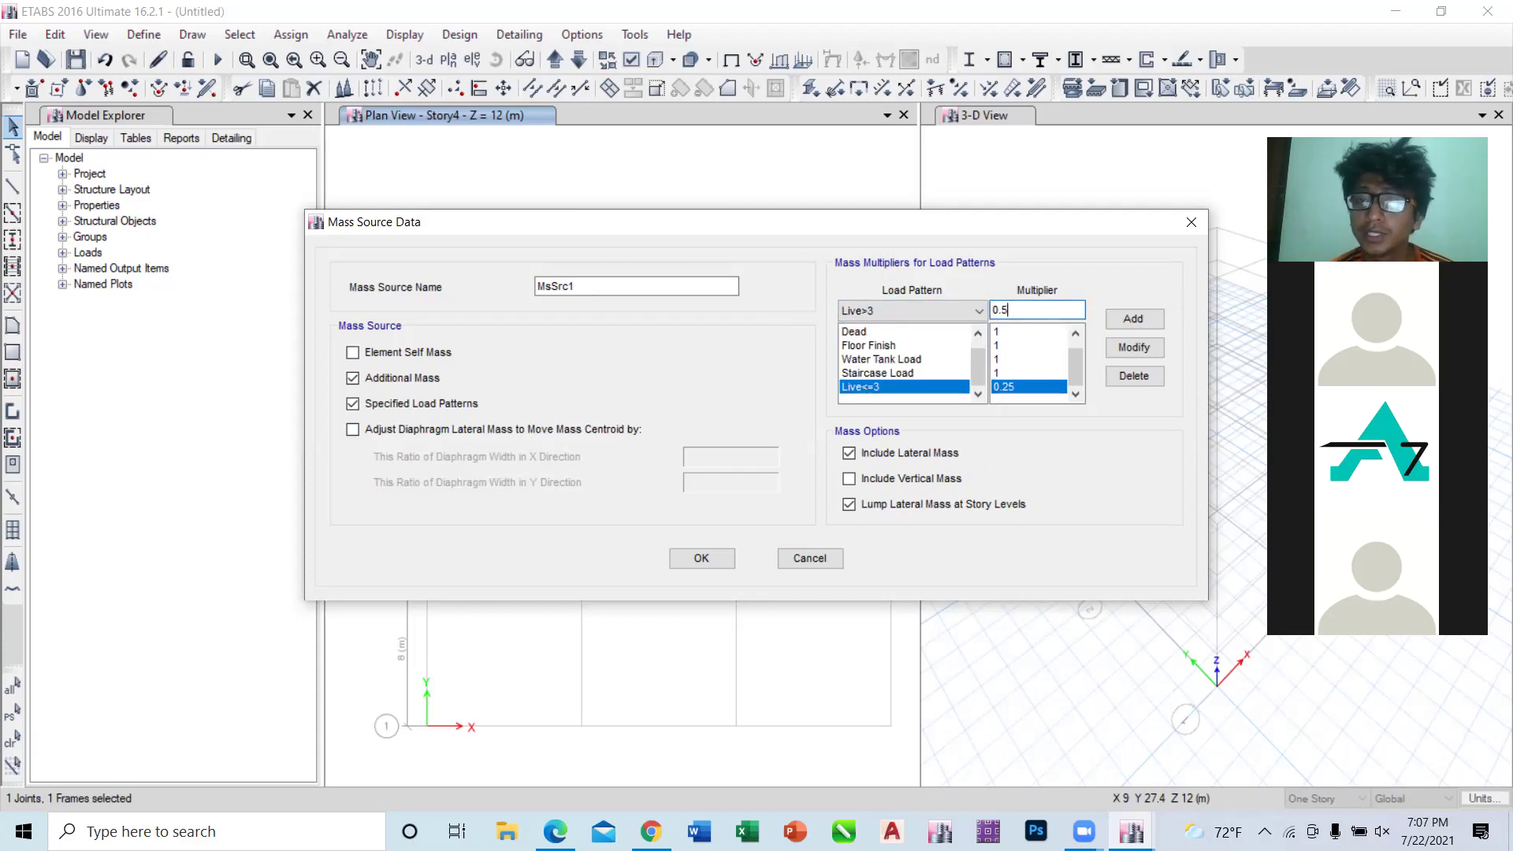
{"action": "left_click", "coordinate": [1152, 320]}
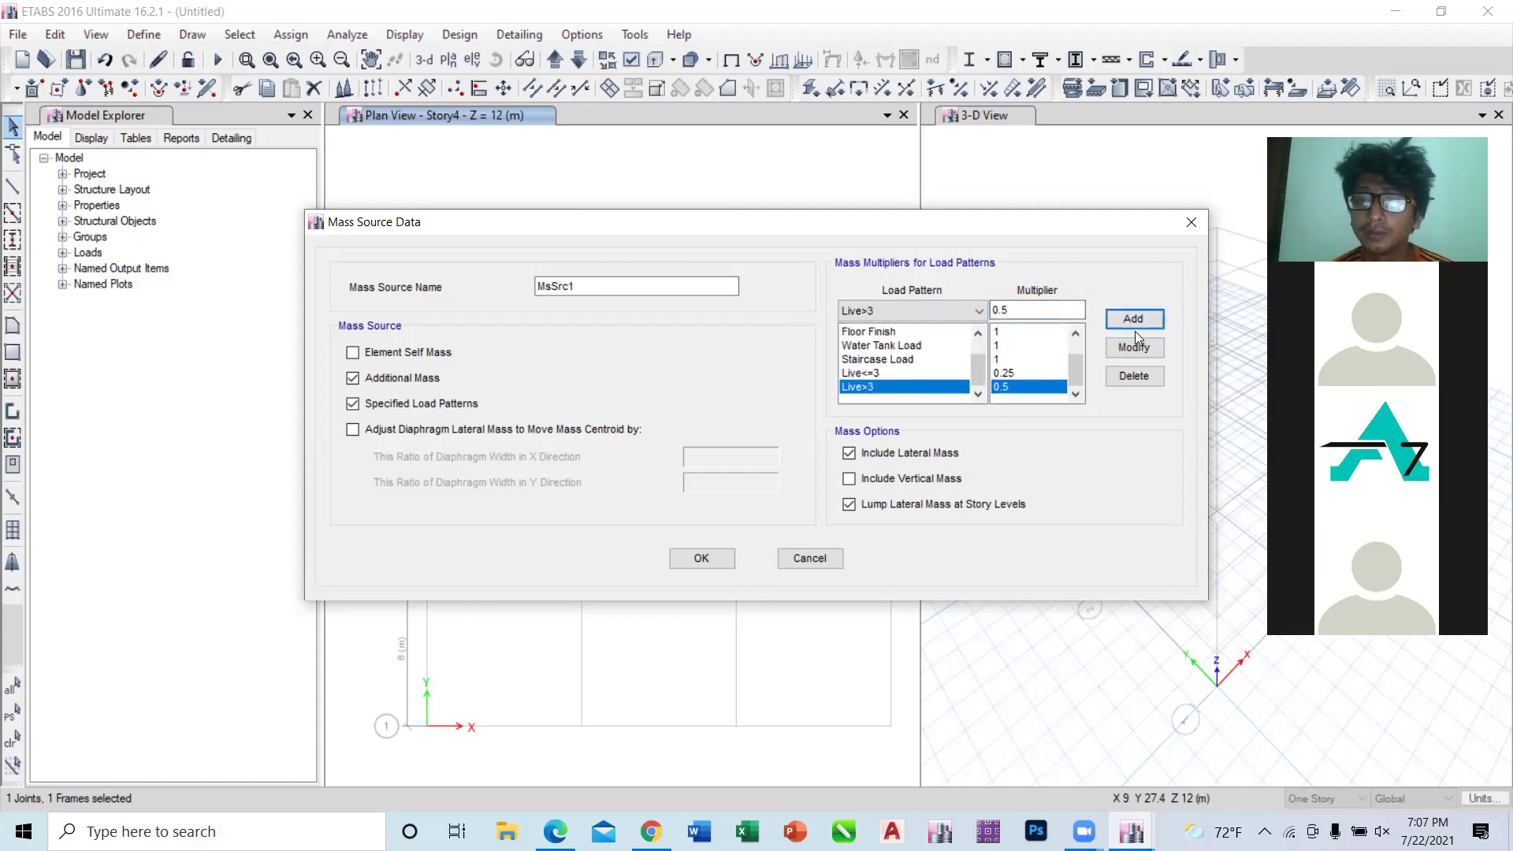
Step: Add the roof live load pattern to the mass source with a multiplier of 0
{"action": "left_click", "coordinate": [950, 308]}
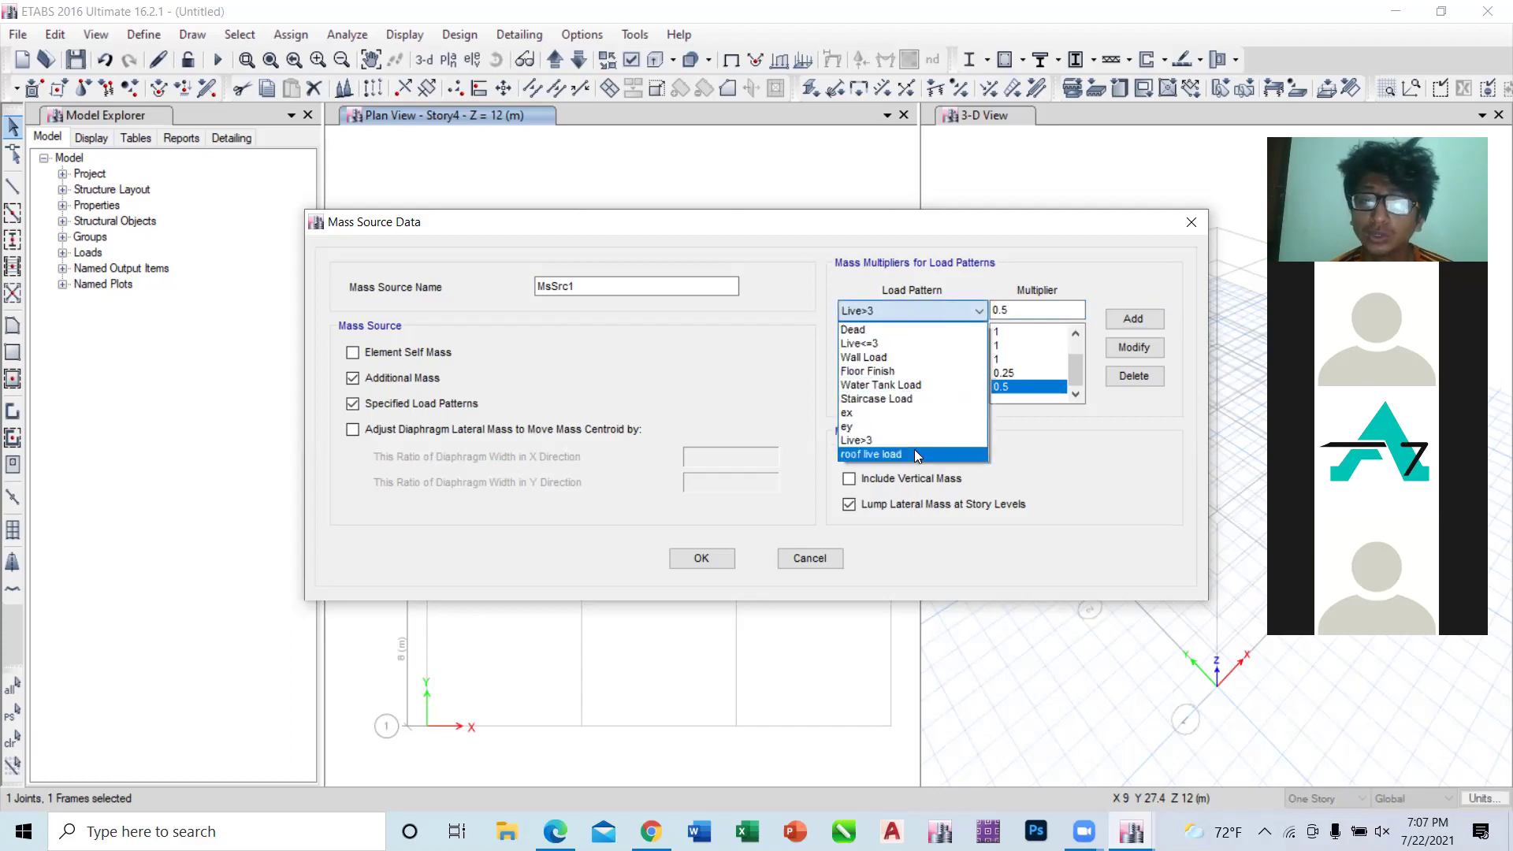
{"action": "left_click", "coordinate": [914, 449]}
{"action": "left_click", "coordinate": [1022, 313]}
{"action": "key", "text": "BackSpace"}
{"action": "key", "text": "BackSpace"}
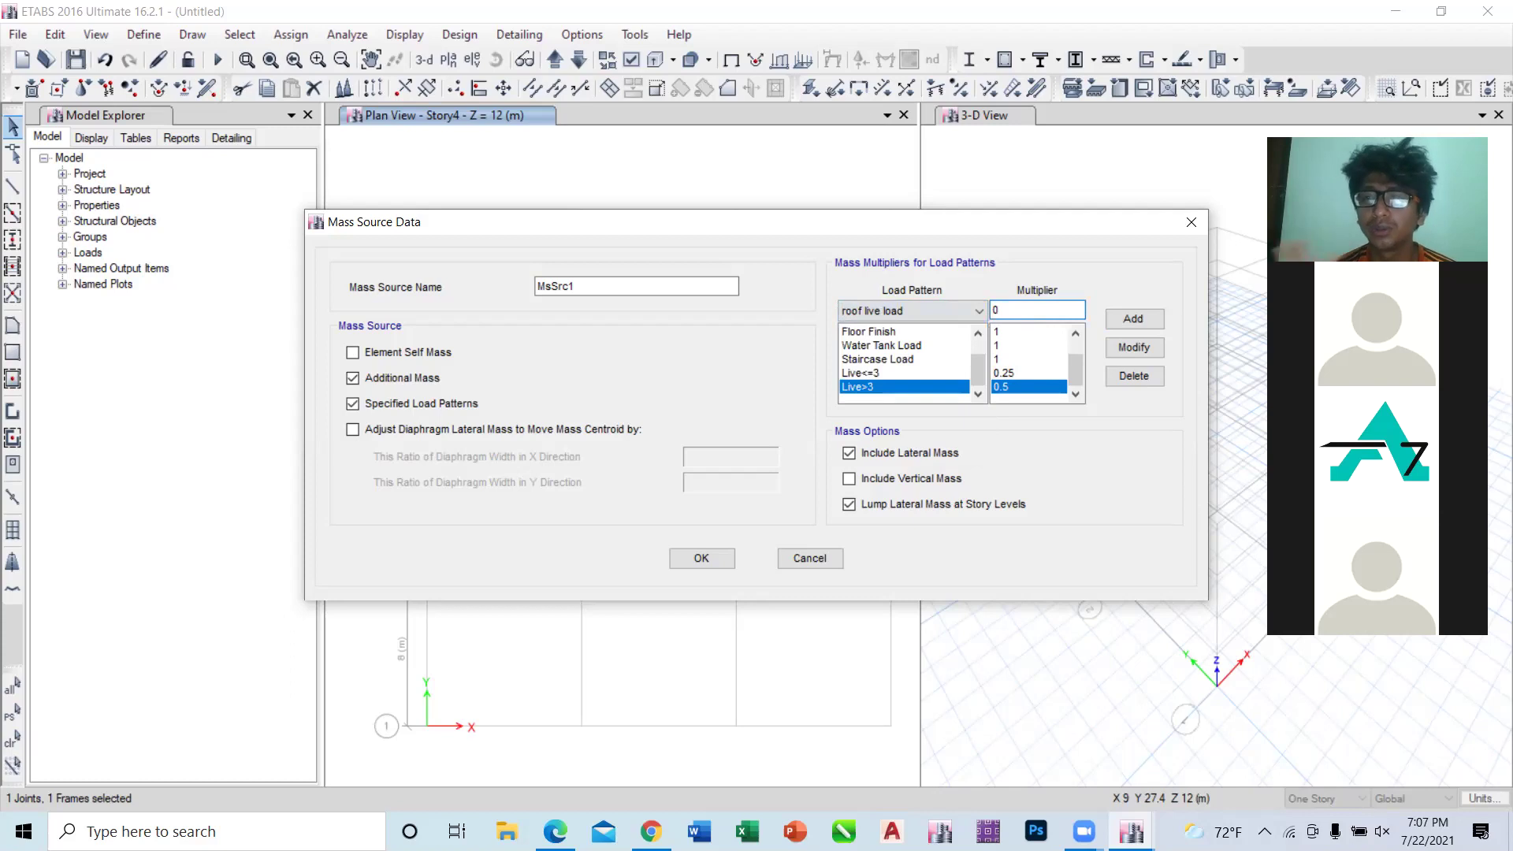
{"action": "left_click", "coordinate": [1151, 319]}
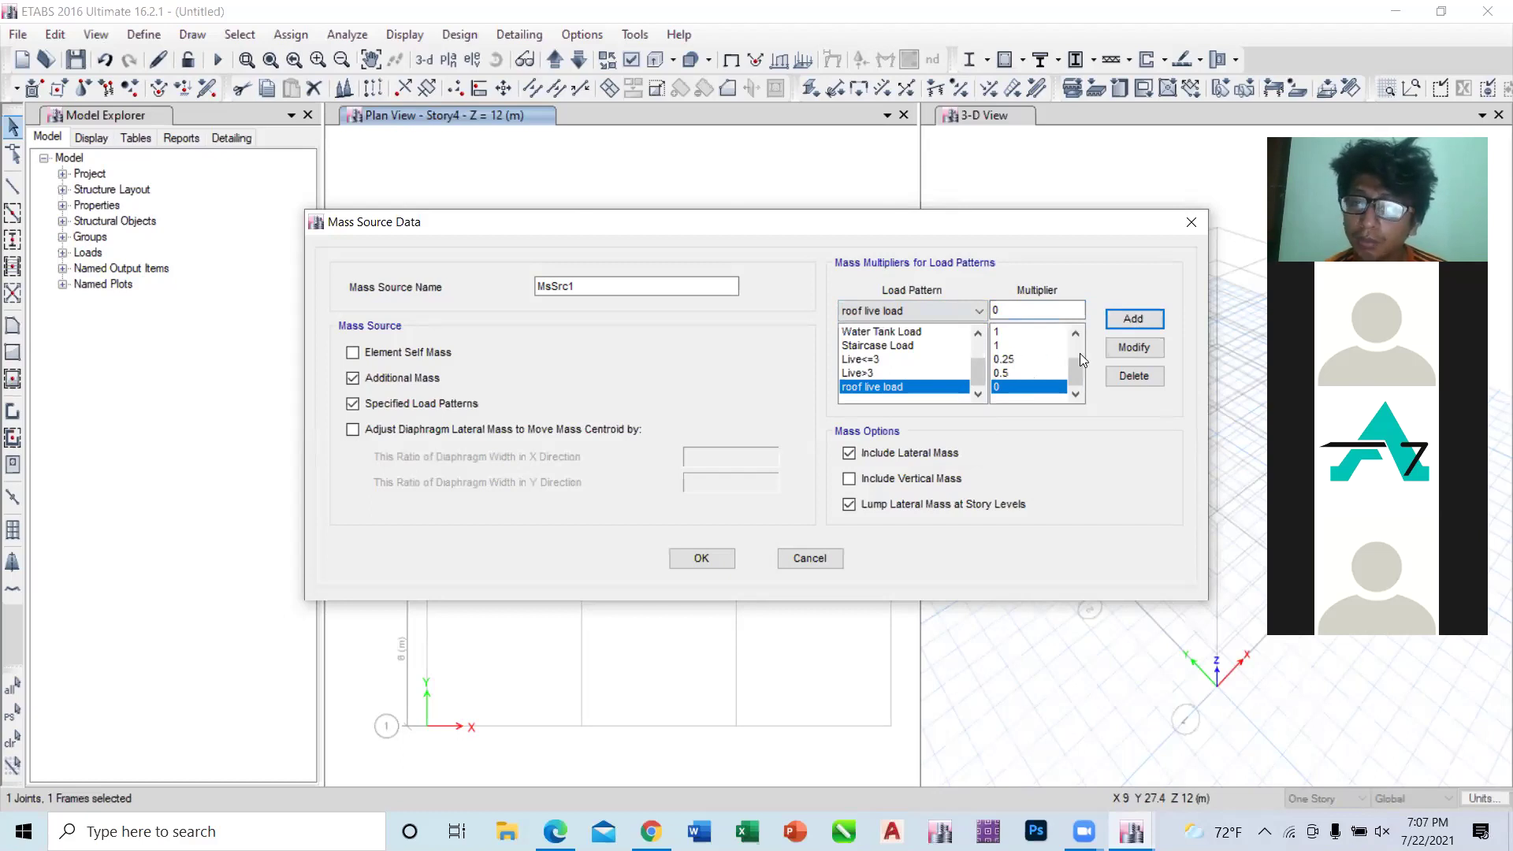
Step: Review the mass multipliers from Wall Load through roof live load and accept the MsSrc1 mass source definition
{"action": "scroll", "coordinate": [1080, 353], "scroll_direction": "up", "scroll_amount": 1}
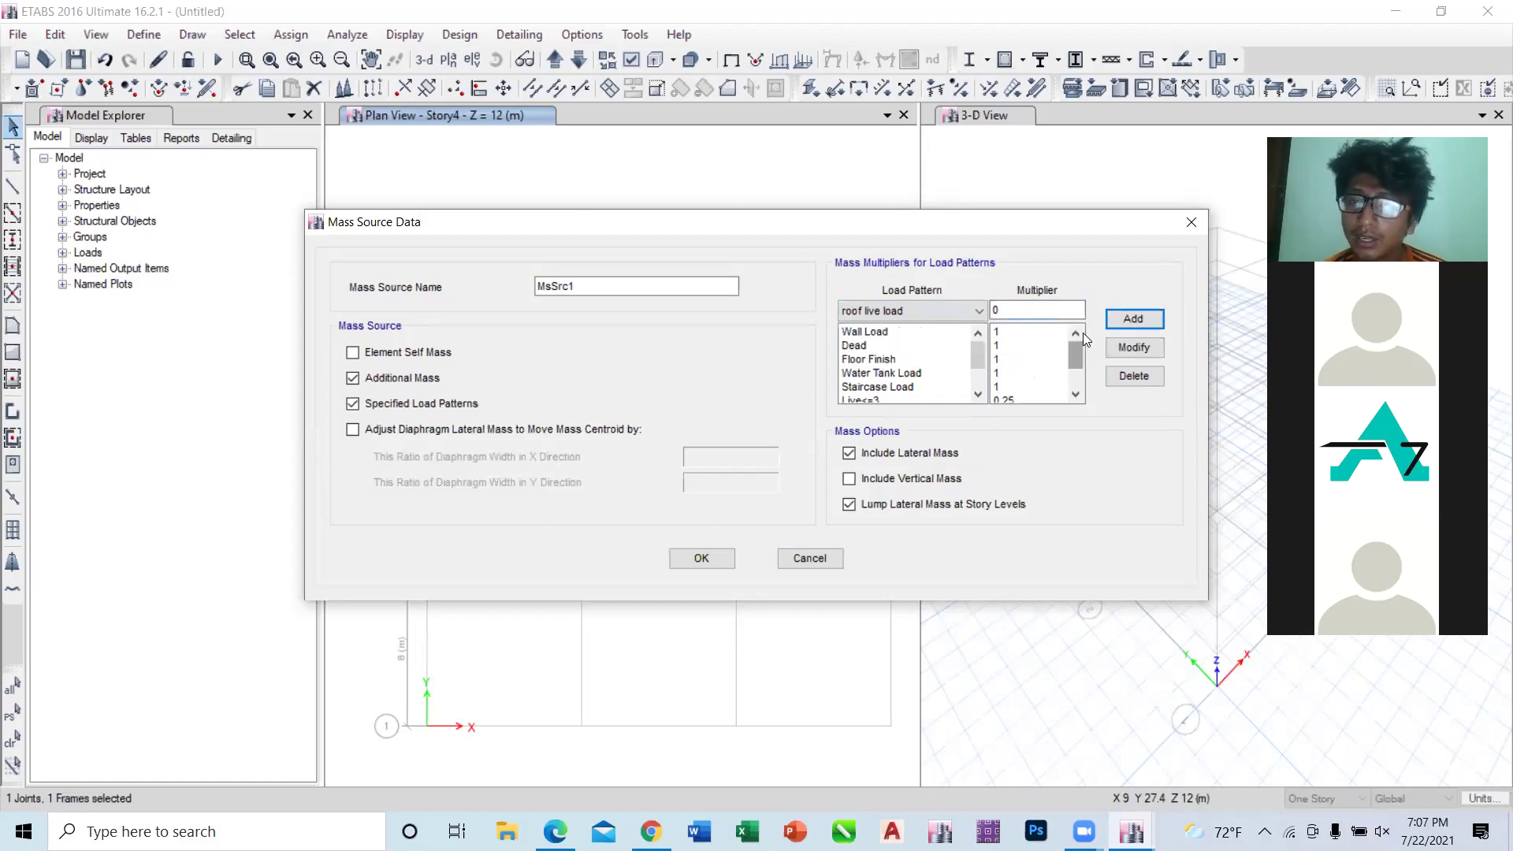
{"action": "left_click", "coordinate": [1016, 344]}
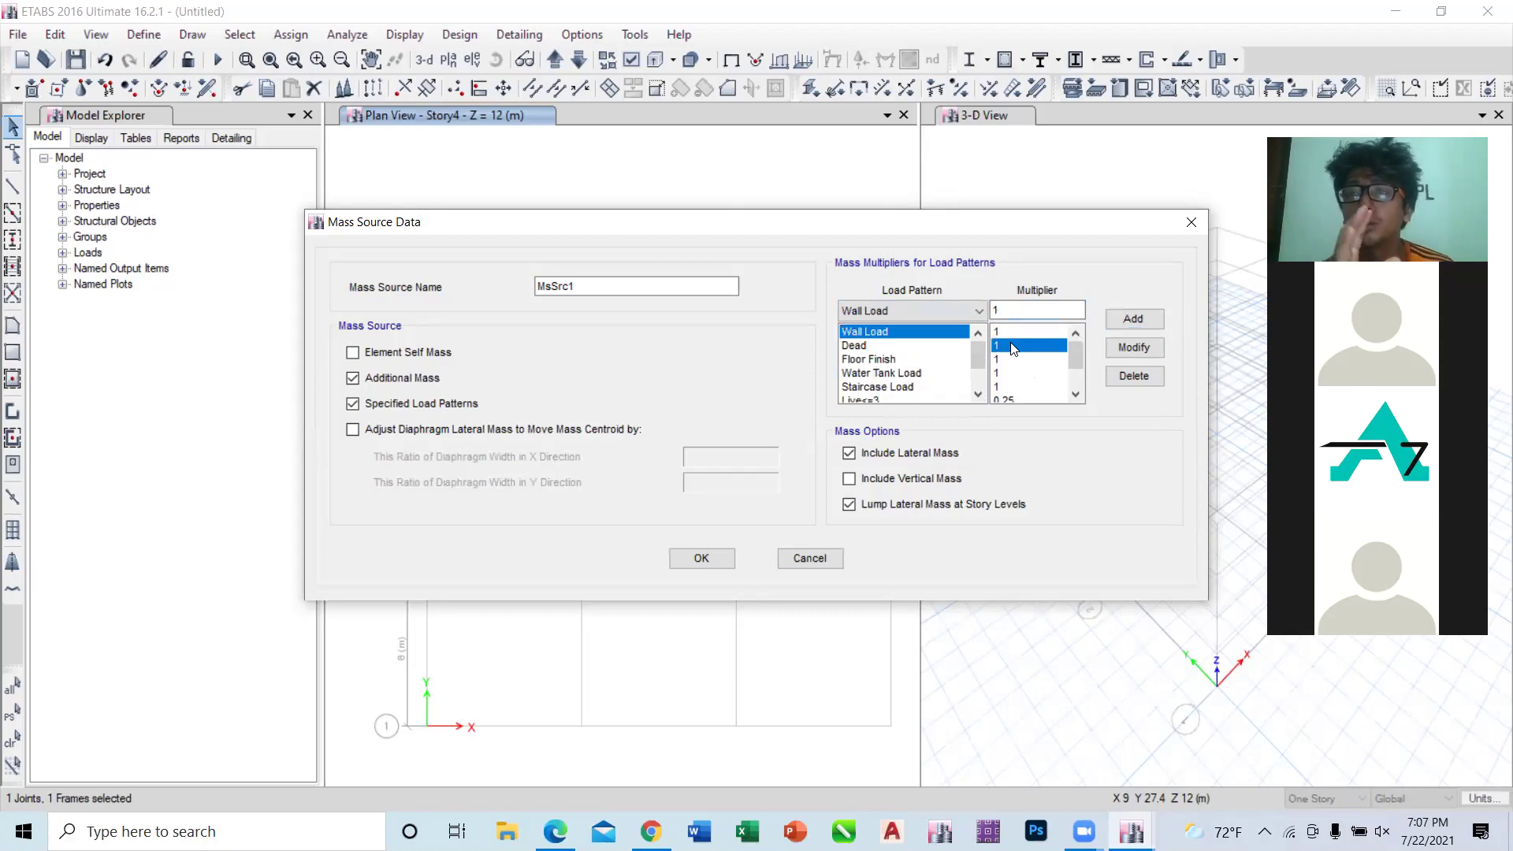
{"action": "left_click", "coordinate": [1014, 346]}
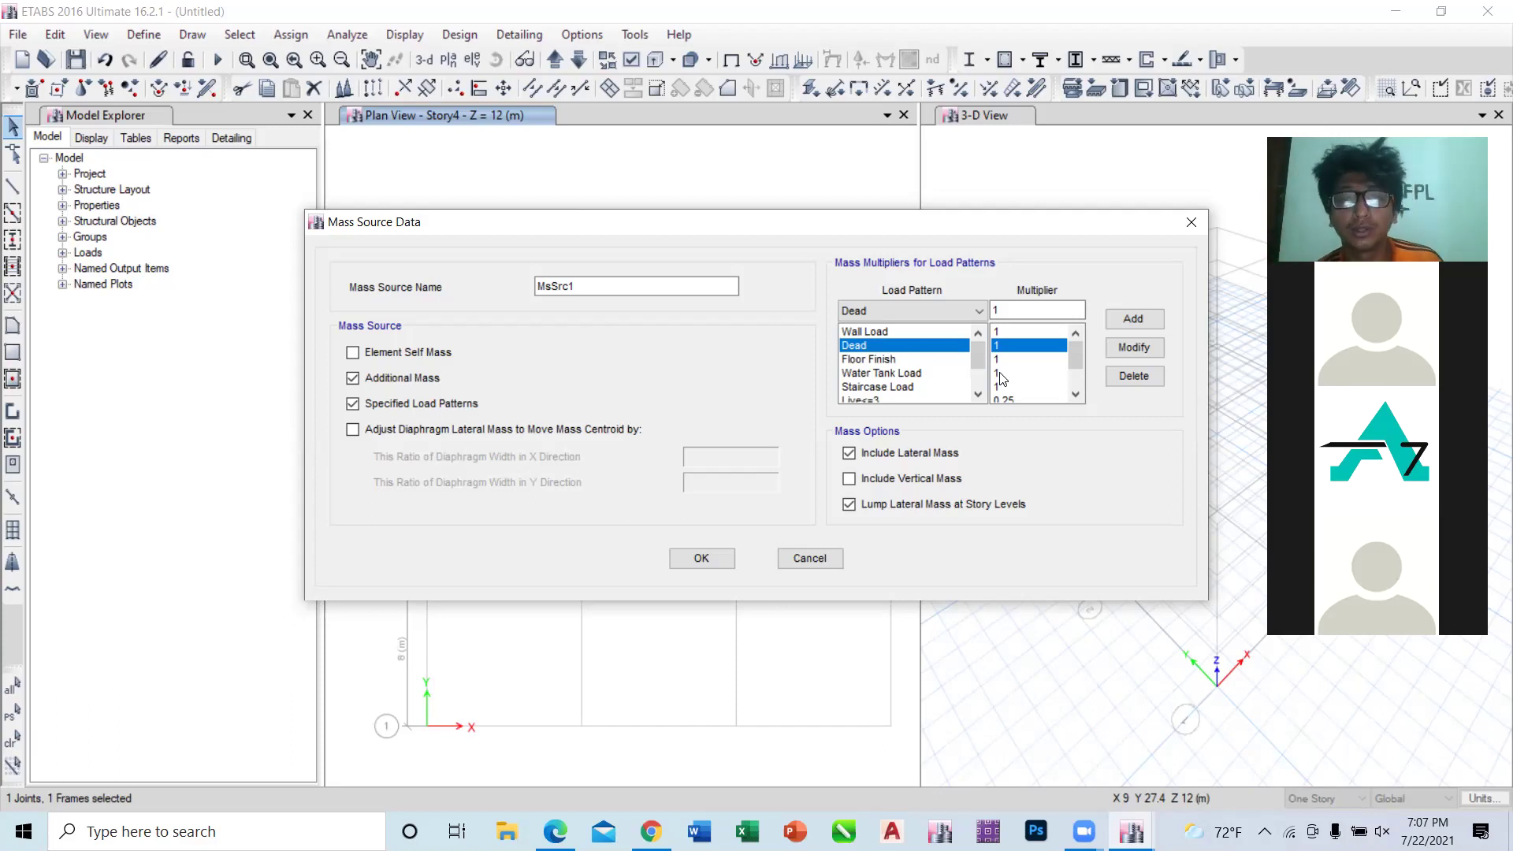
{"action": "left_click", "coordinate": [1074, 395]}
{"action": "left_click", "coordinate": [1075, 395]}
{"action": "left_click", "coordinate": [1075, 396]}
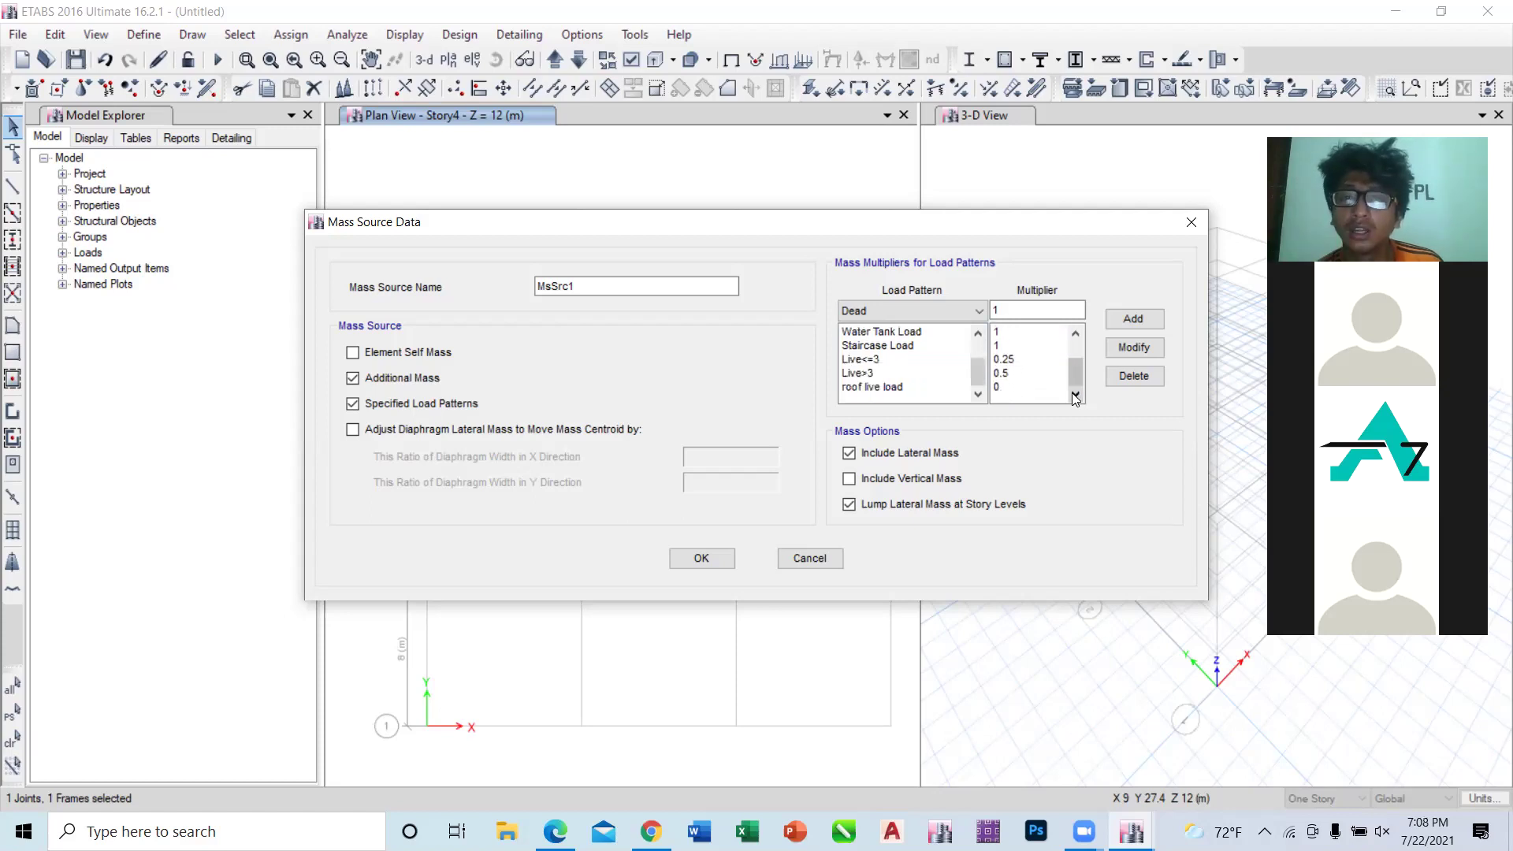
{"action": "left_click", "coordinate": [1010, 360]}
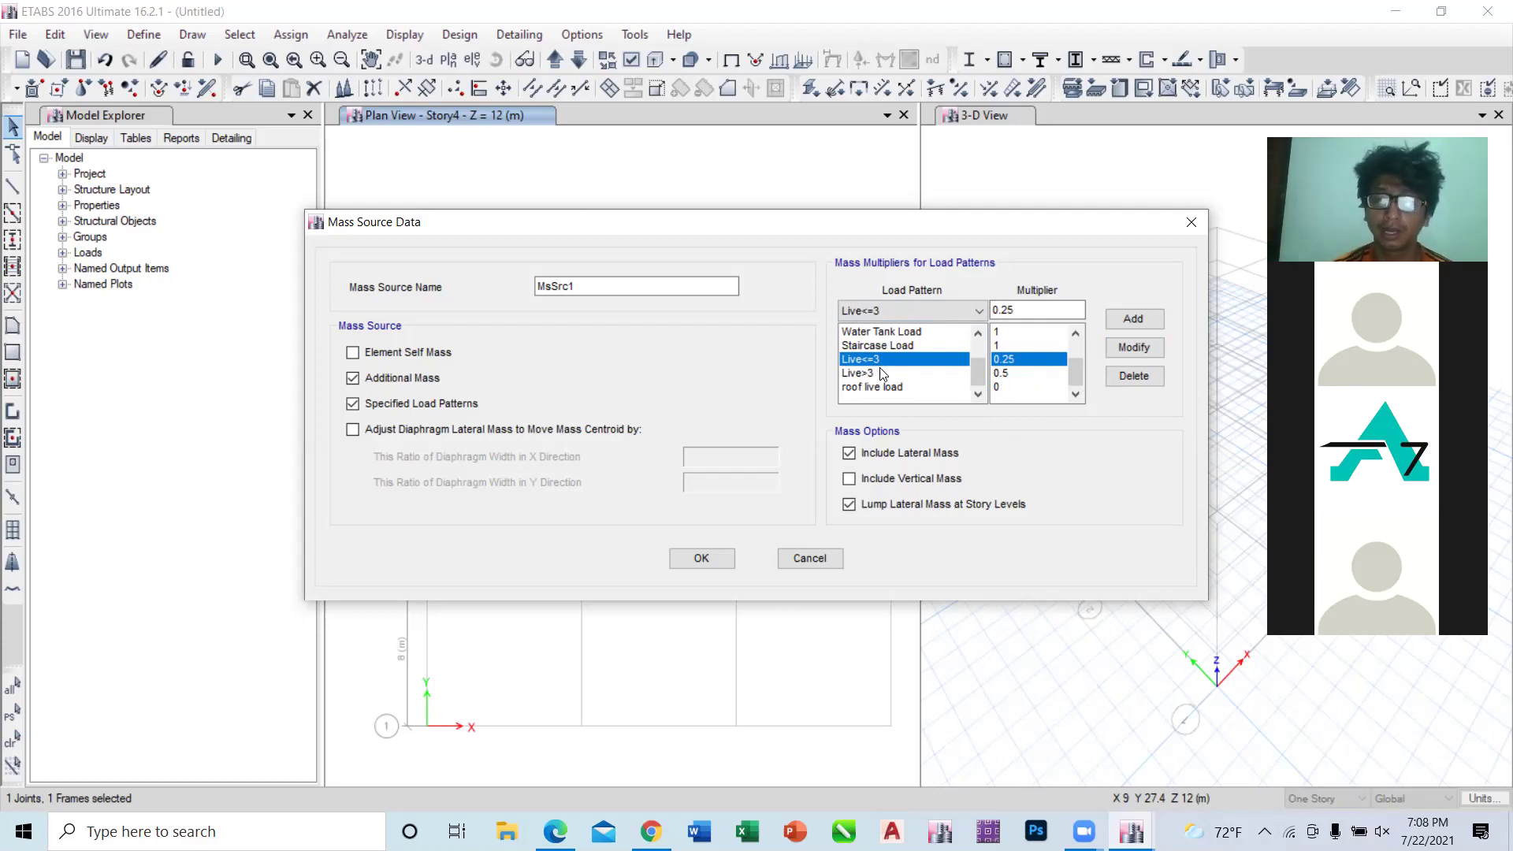
{"action": "left_click", "coordinate": [709, 560]}
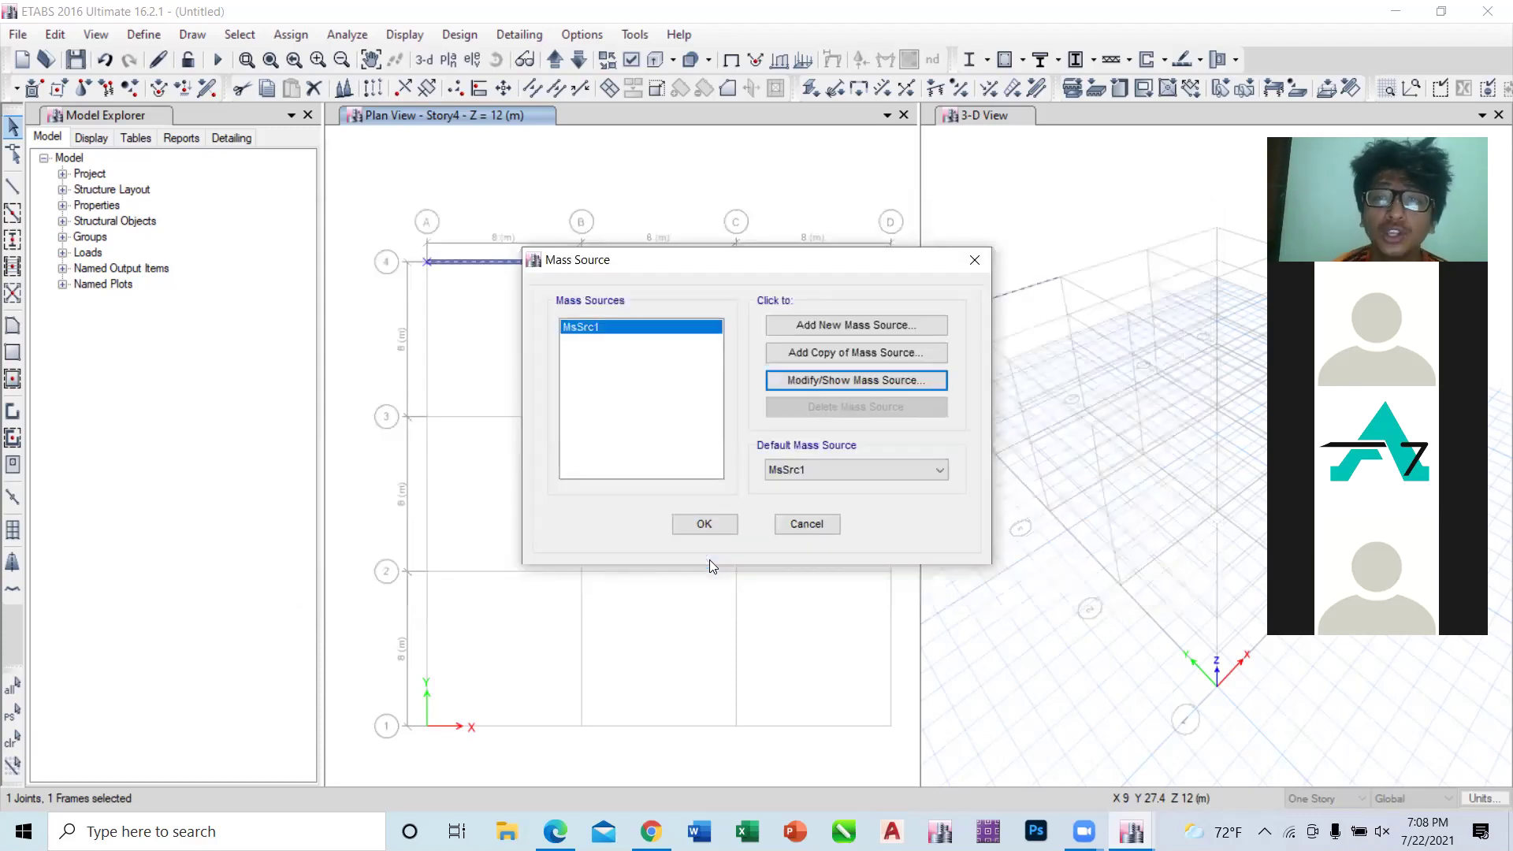
{"action": "left_click", "coordinate": [698, 527]}
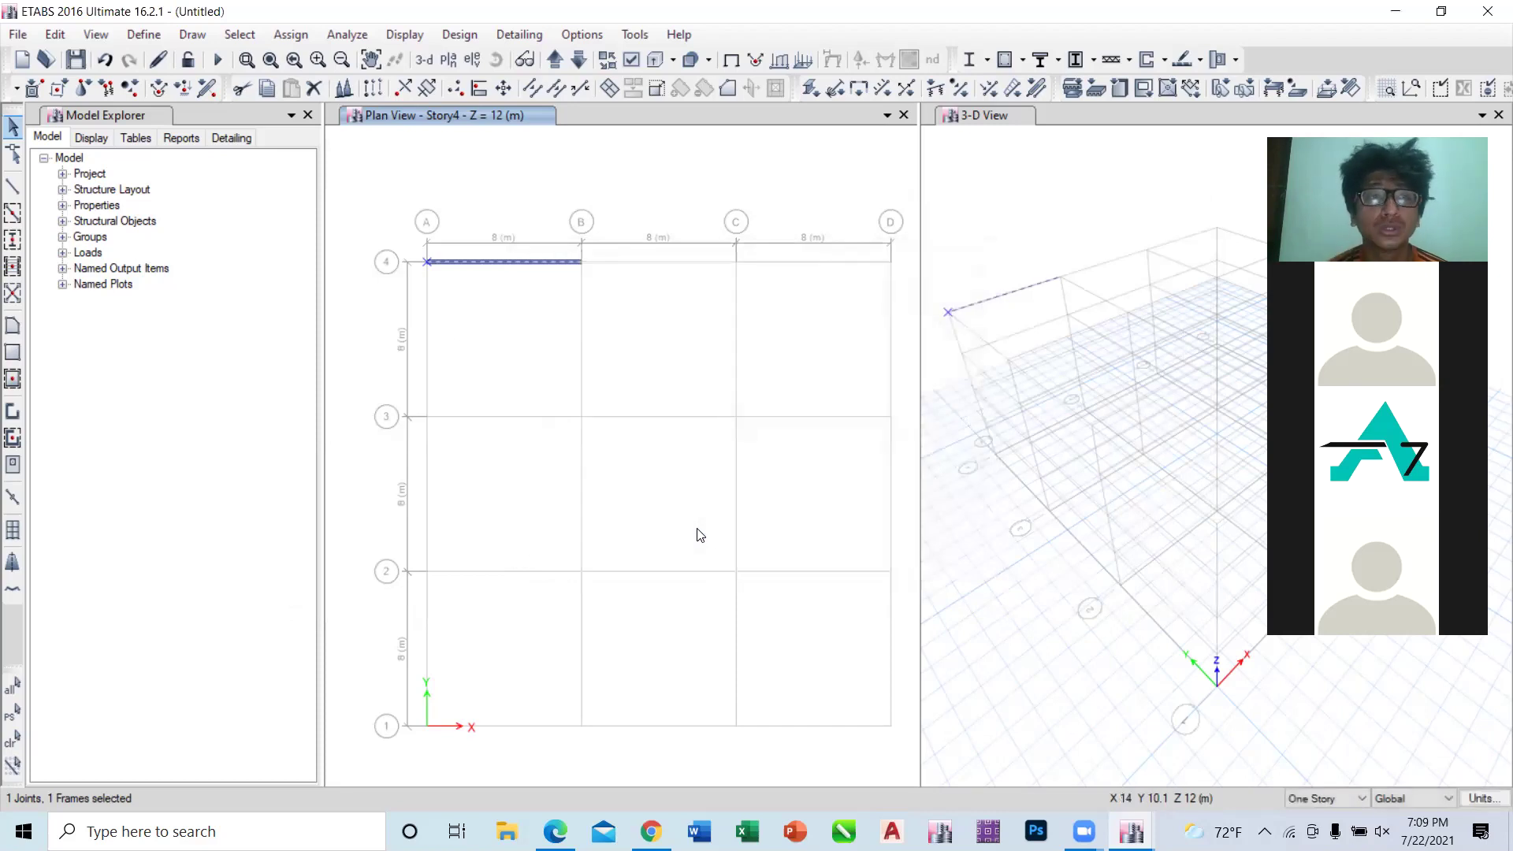
Step: Add the default Concrete Frame Design load combinations in ETABS, without converting them to editable user combinations
{"action": "left_click", "coordinate": [144, 34]}
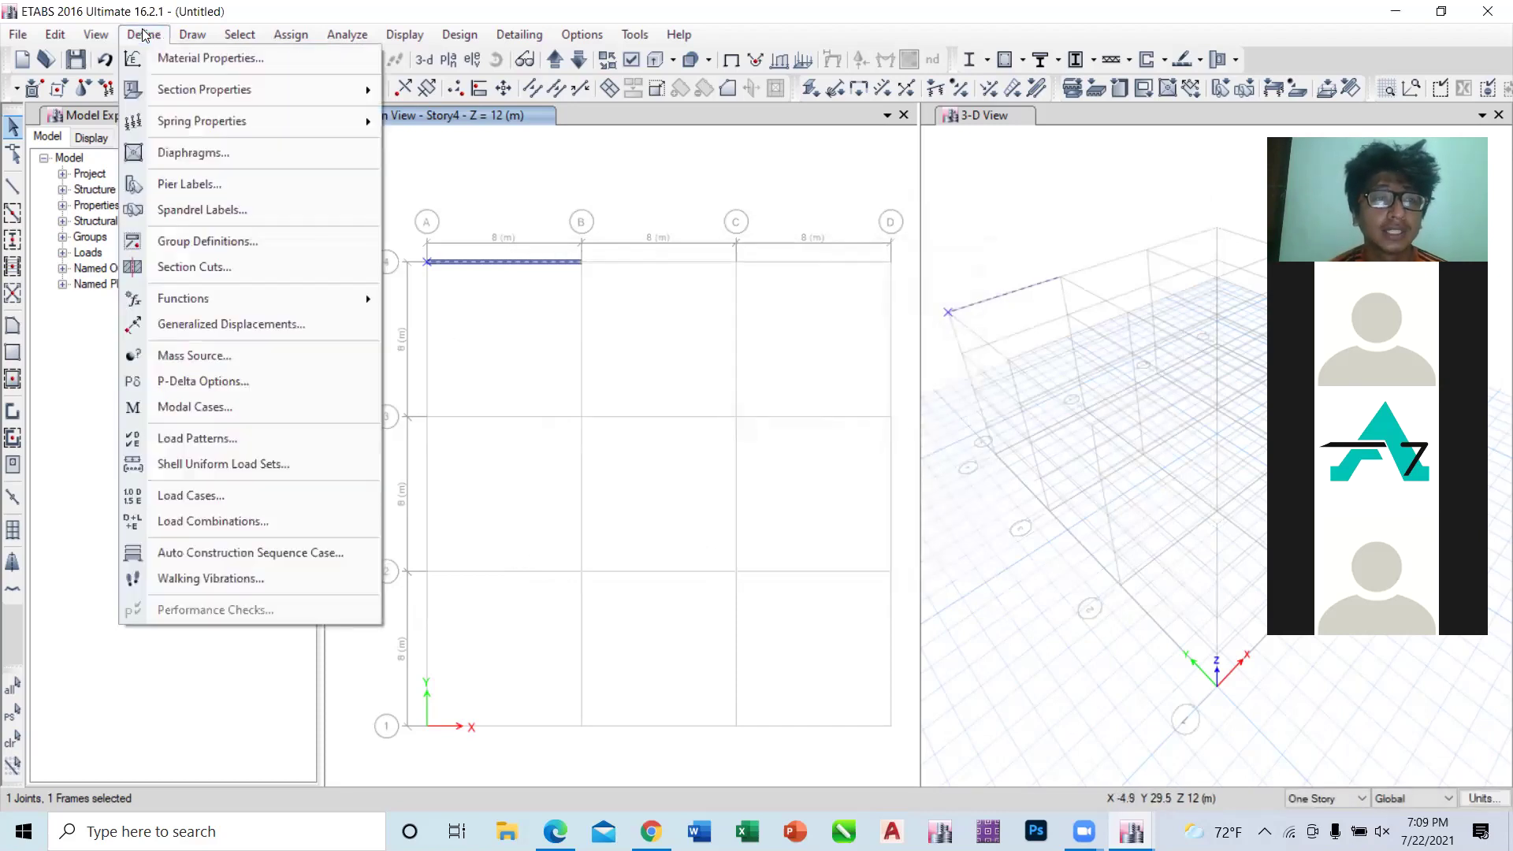
{"action": "left_click", "coordinate": [271, 520]}
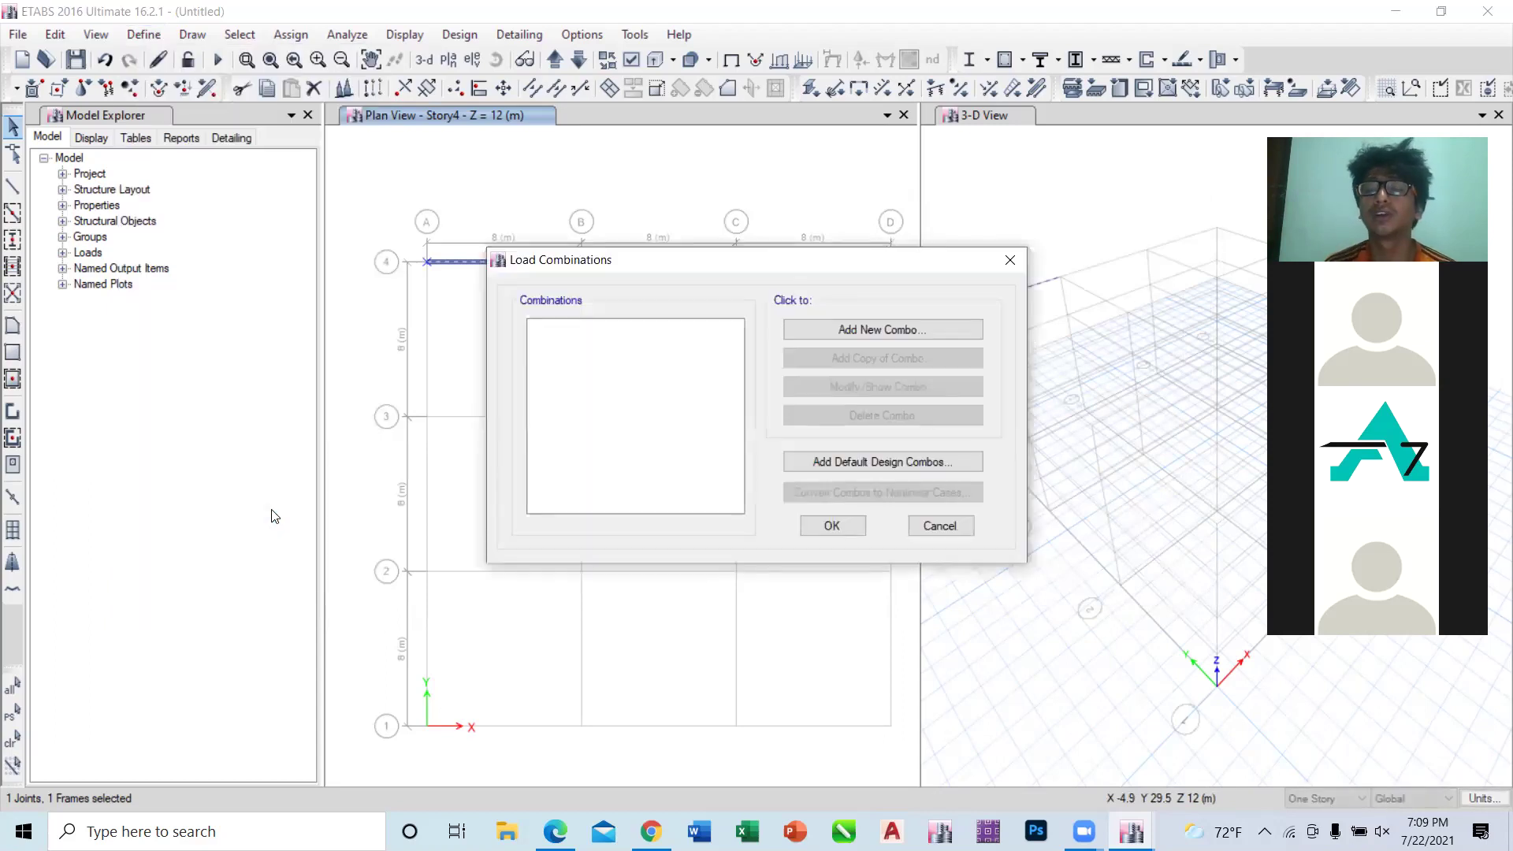
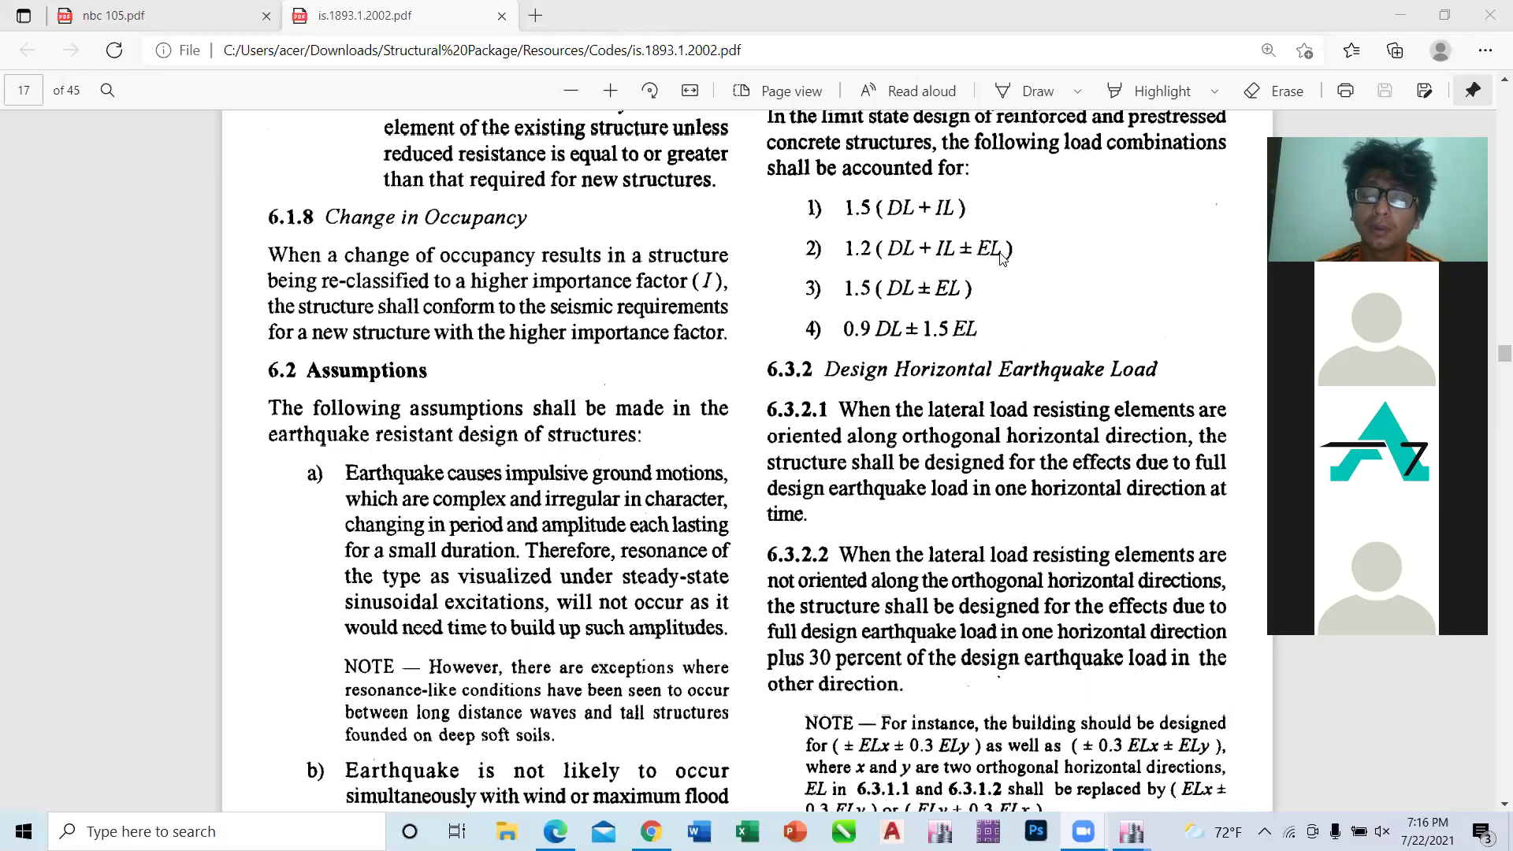
{"action": "key", "text": "alt+Tab"}
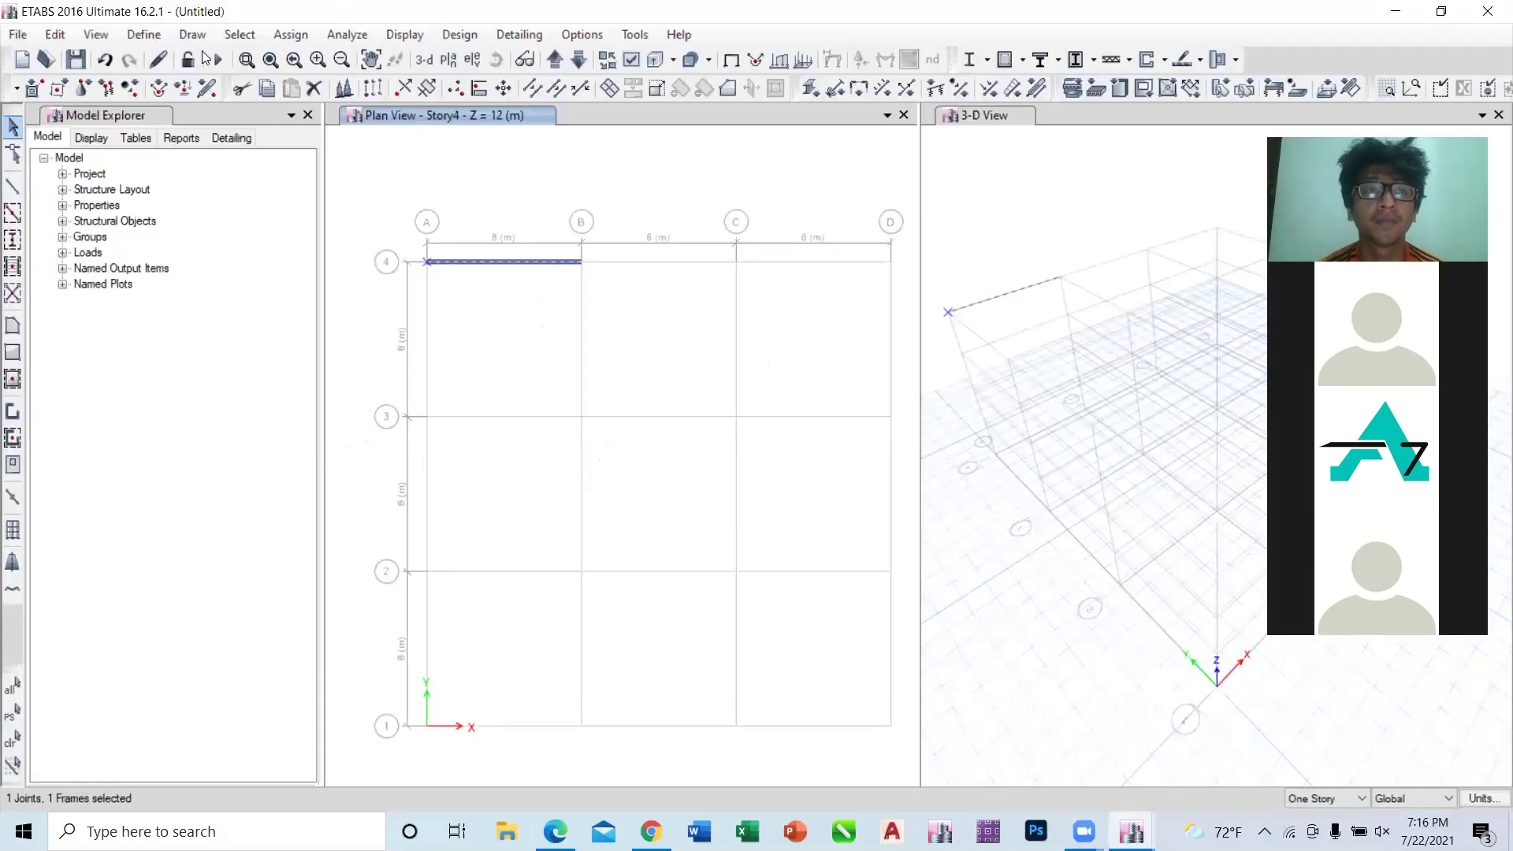
{"action": "left_click", "coordinate": [160, 40]}
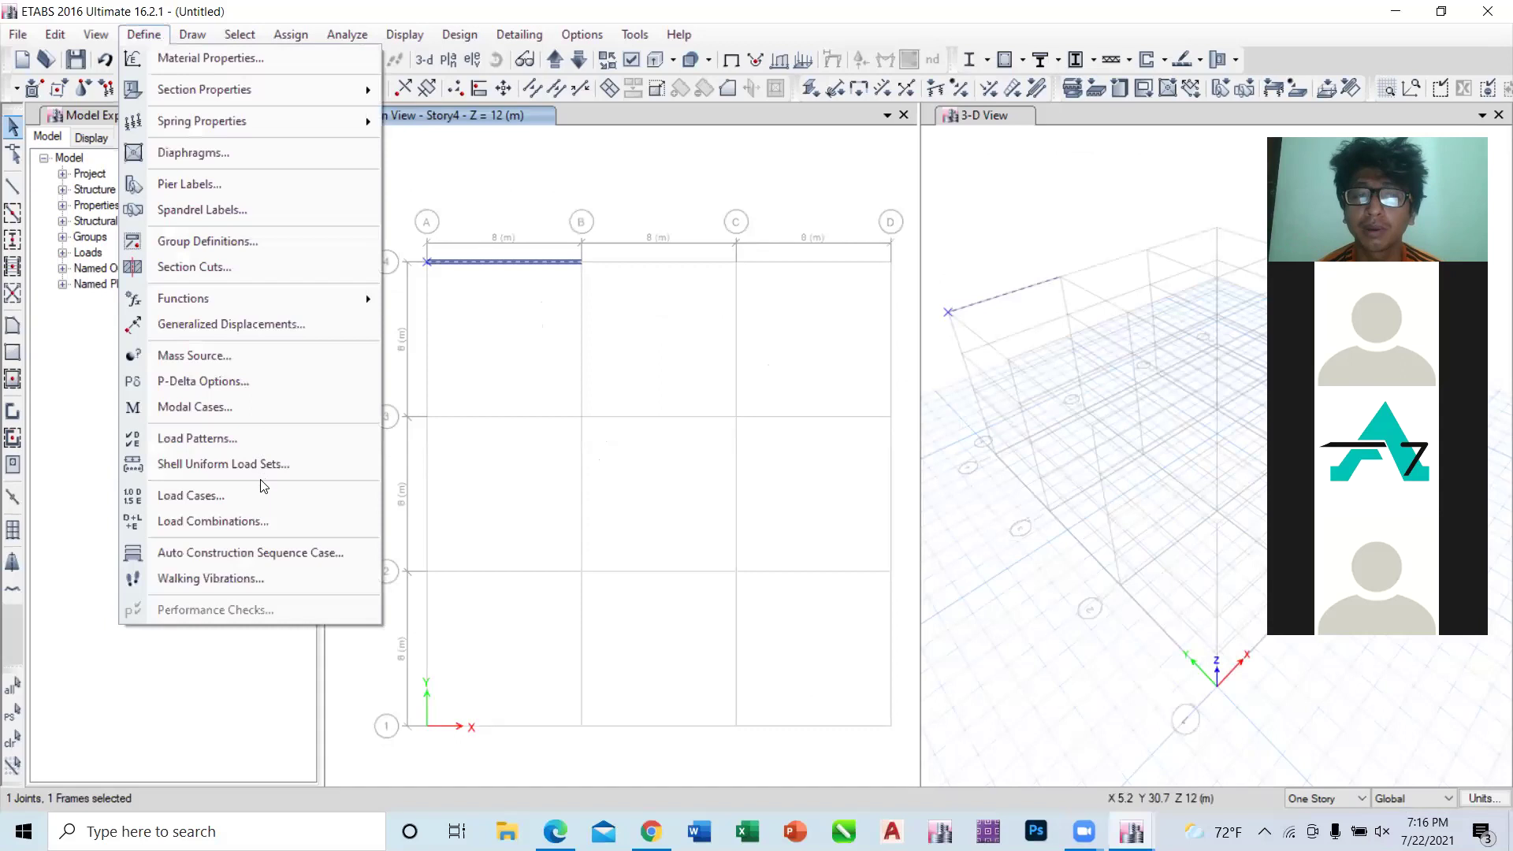
{"action": "left_click", "coordinate": [253, 534]}
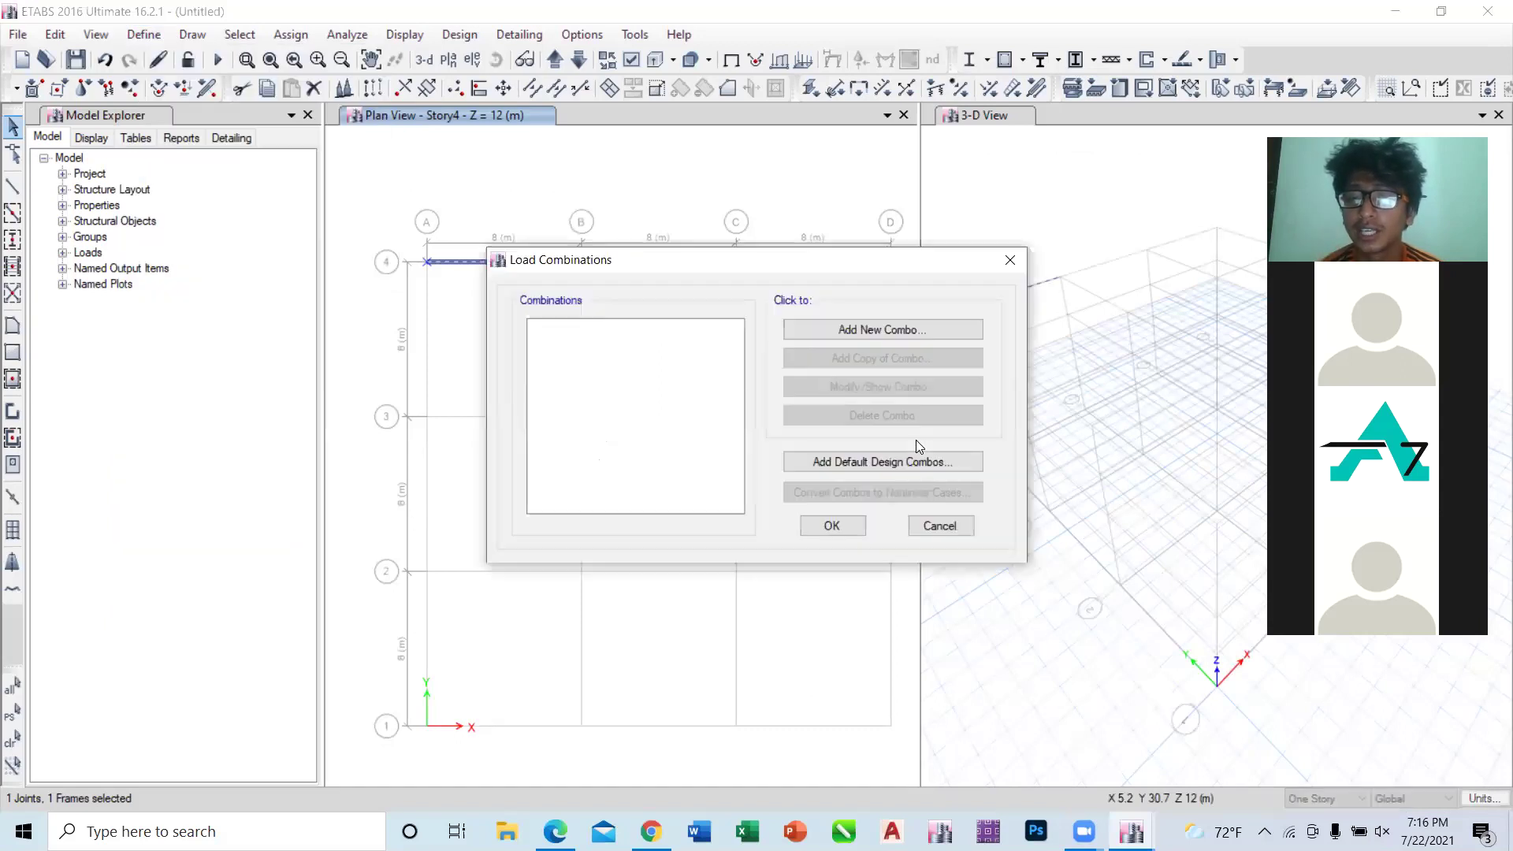
{"action": "left_click", "coordinate": [879, 465]}
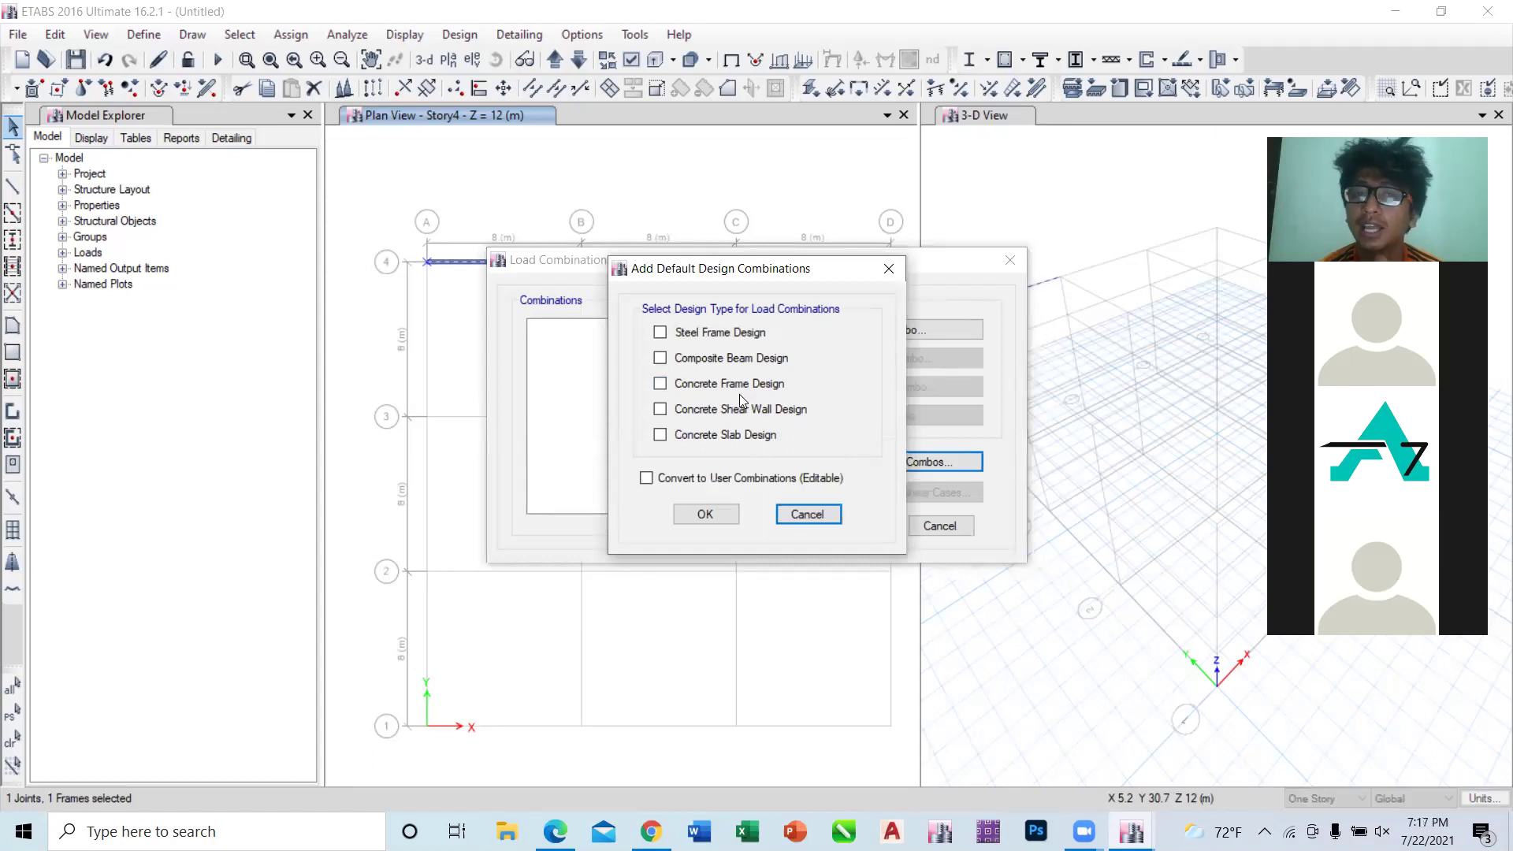
{"action": "left_click", "coordinate": [660, 384]}
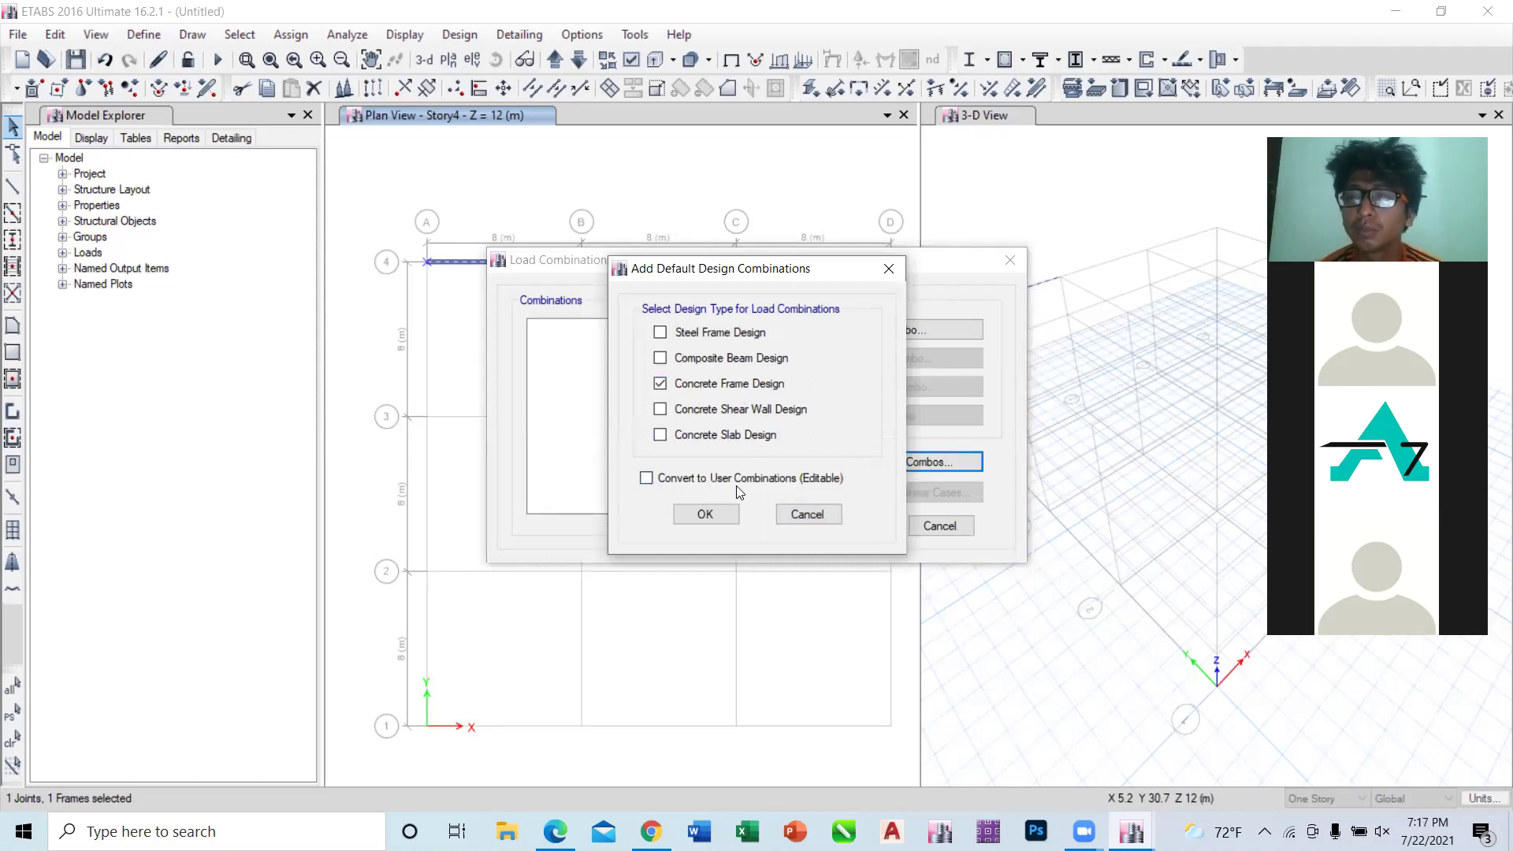
{"action": "left_click", "coordinate": [647, 478]}
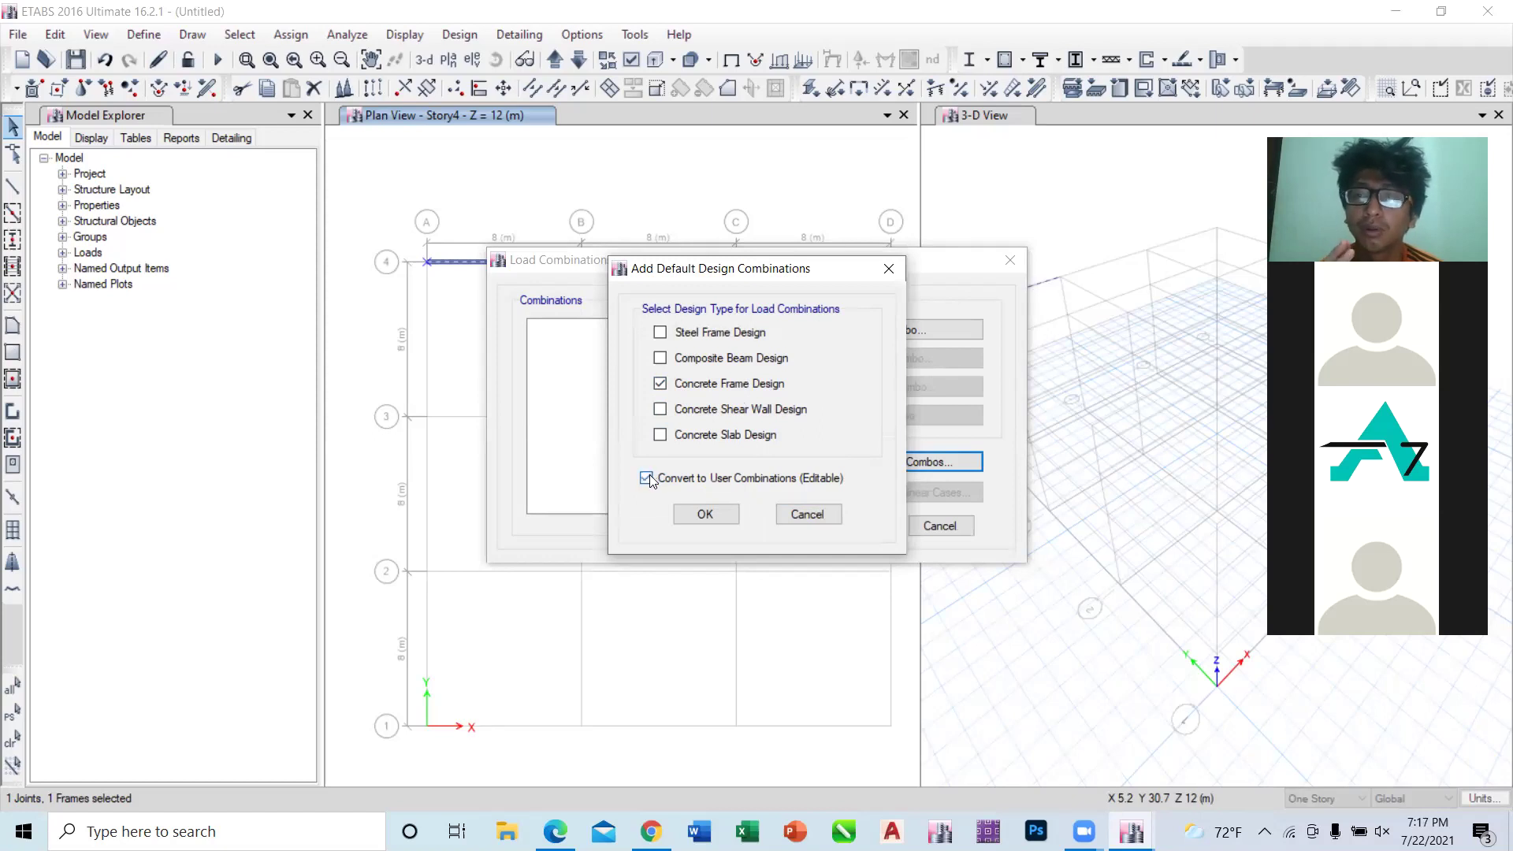
{"action": "left_click", "coordinate": [647, 478]}
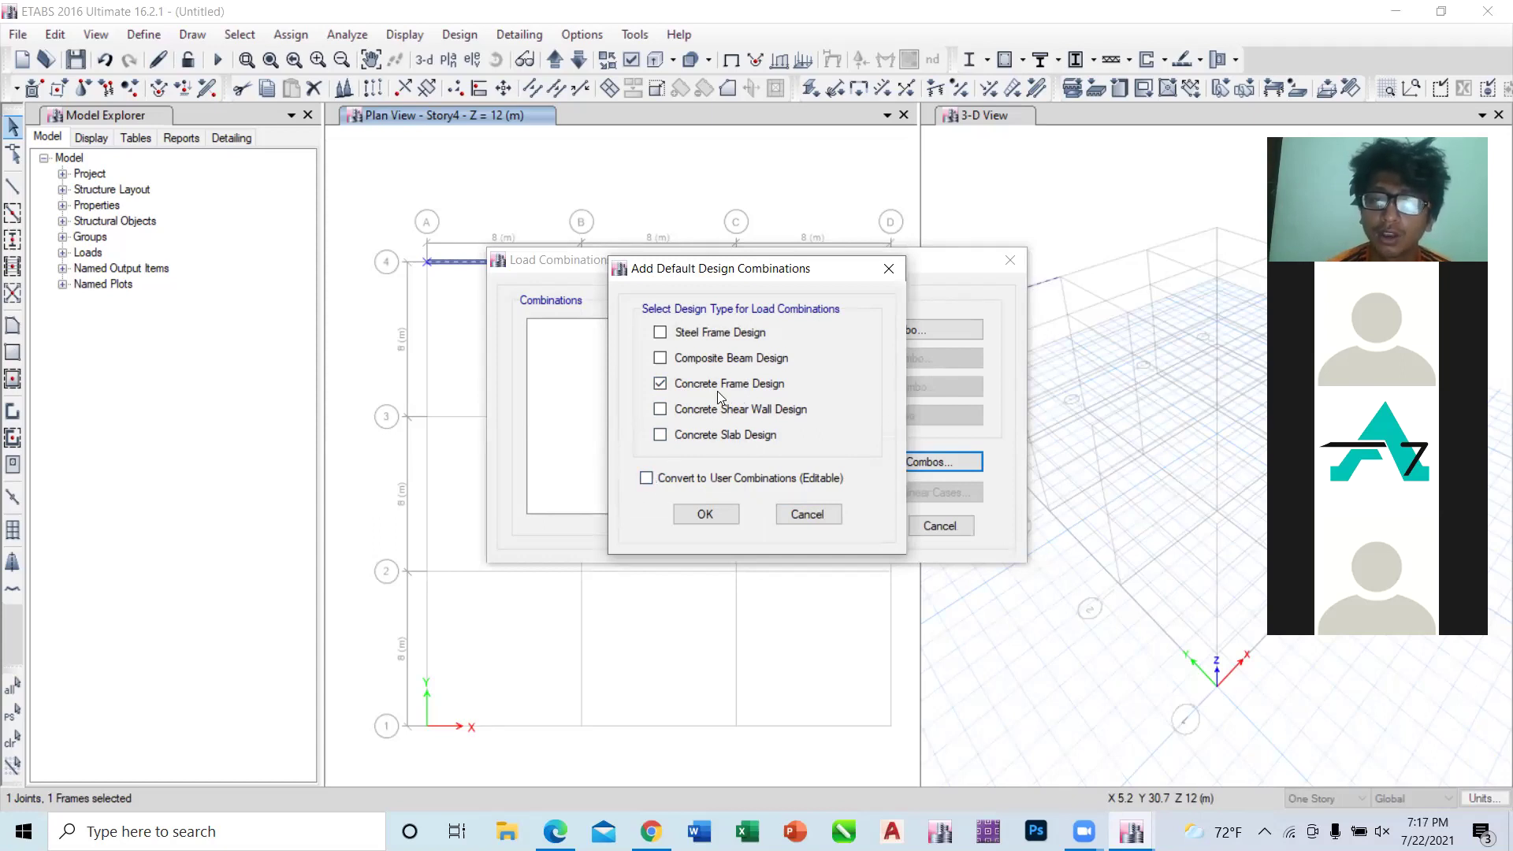
{"action": "left_click", "coordinate": [717, 514]}
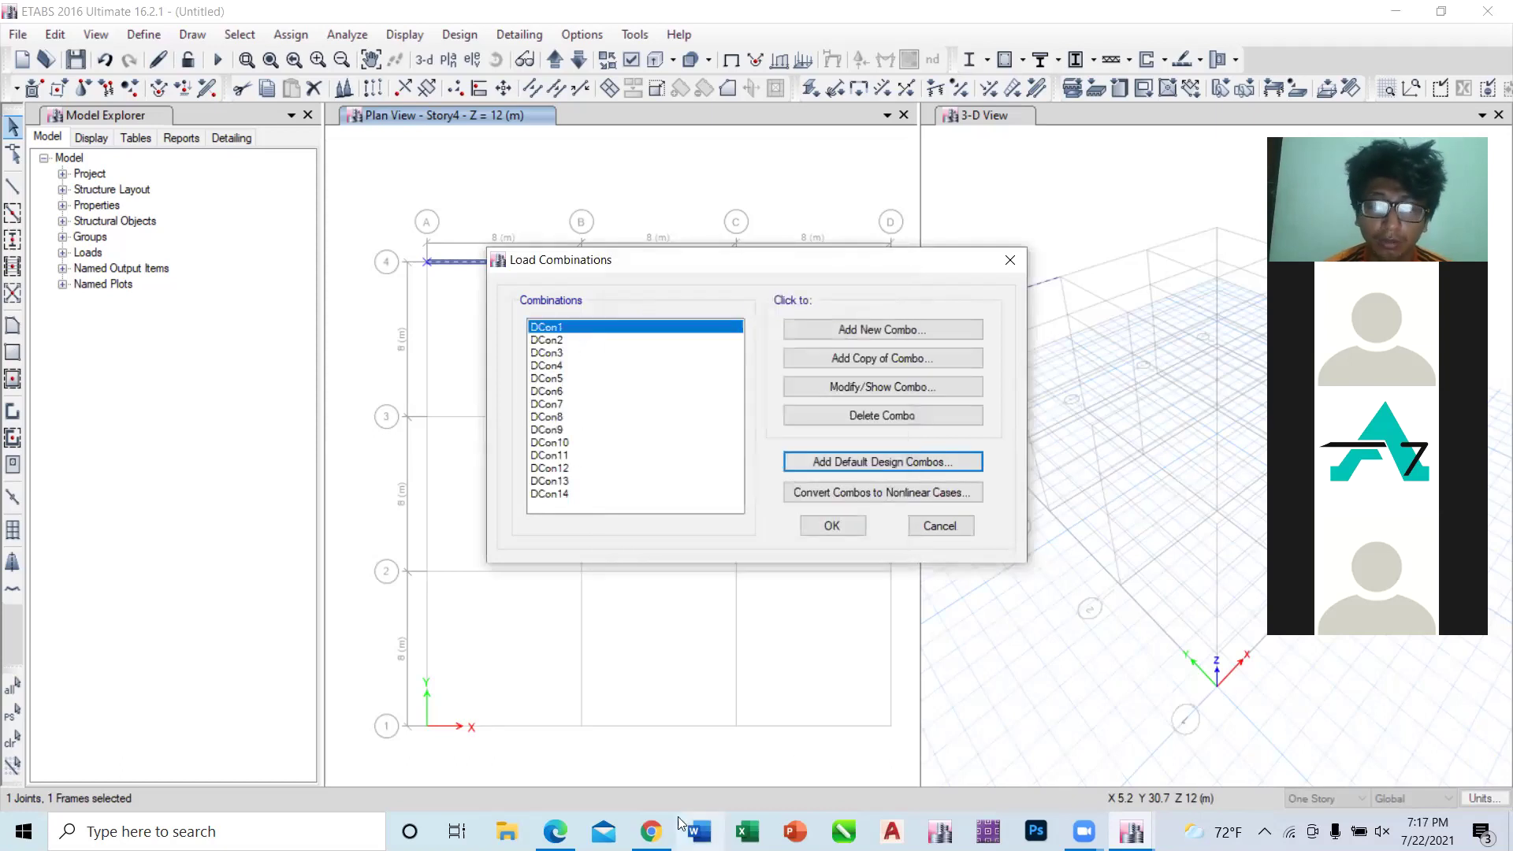
Step: Switch to is.1893.1.2002.pdf in the browser to check the code's limit state load combinations, then return to ETABS
{"action": "mouse_move", "coordinate": [651, 831]}
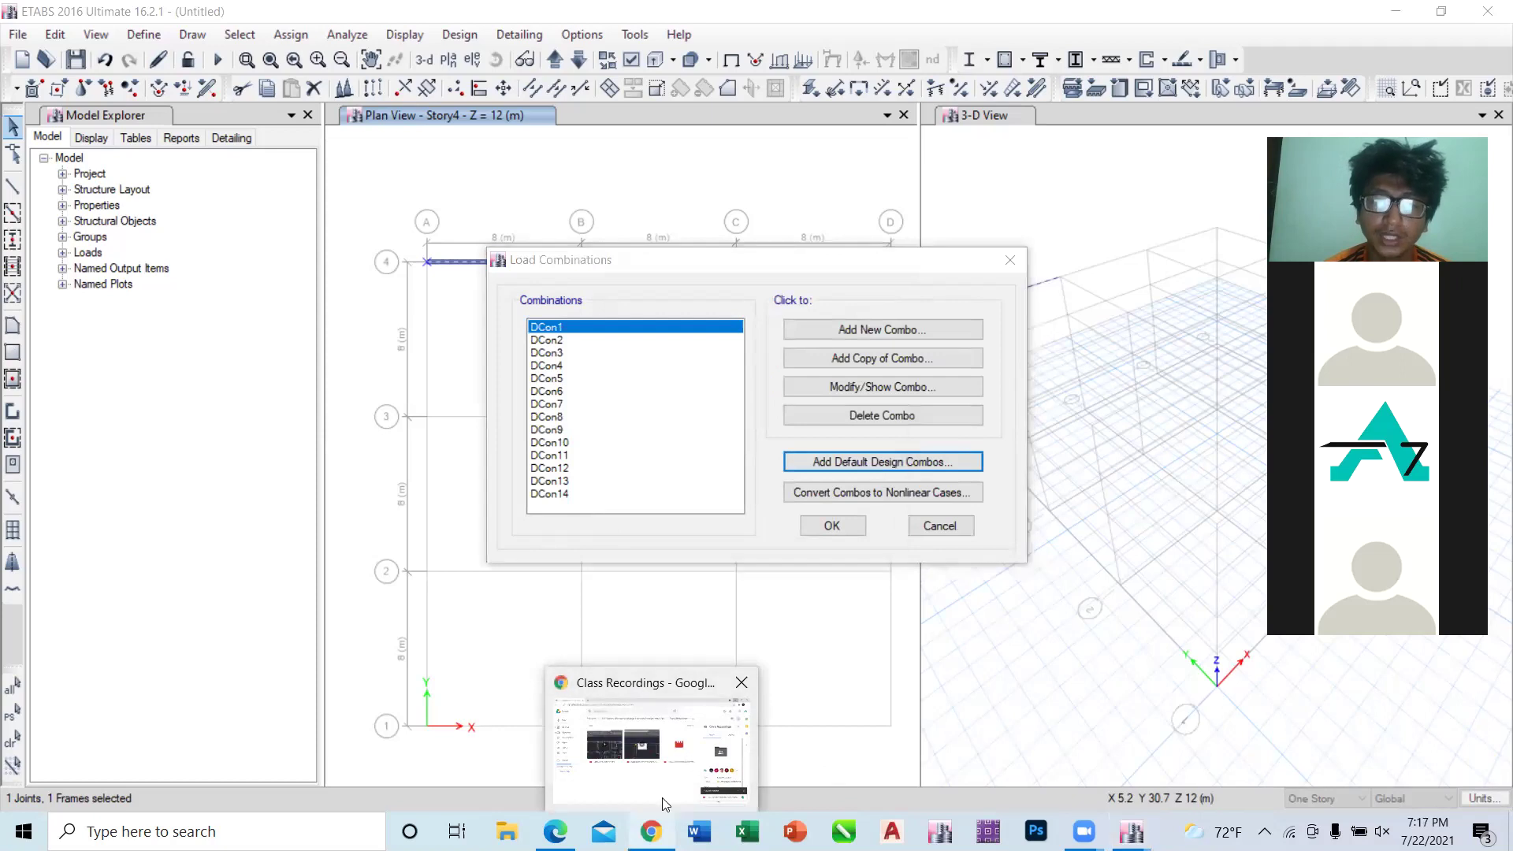
{"action": "mouse_move", "coordinate": [555, 831]}
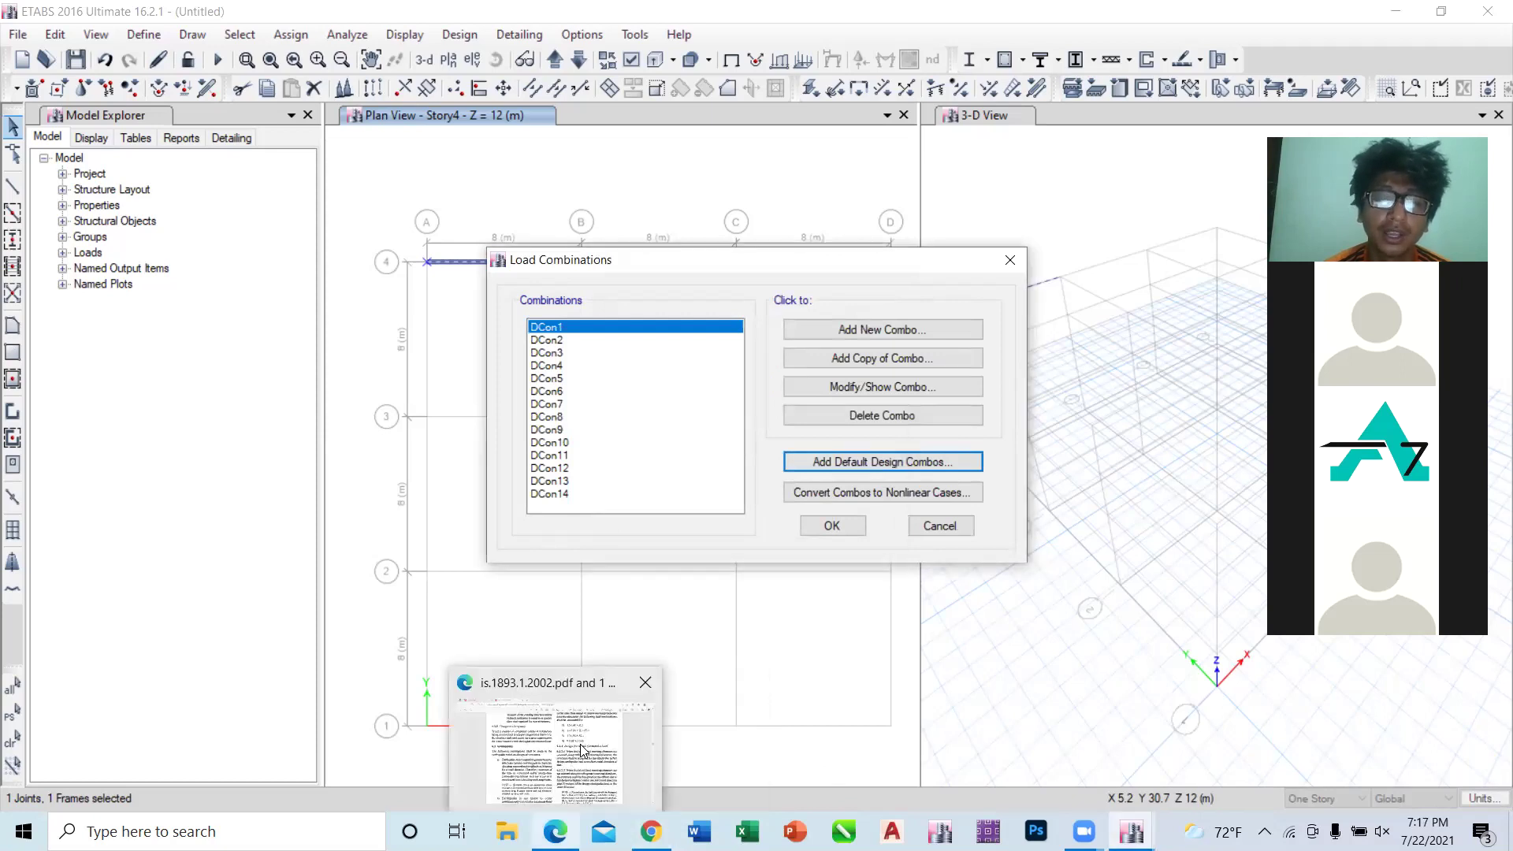
{"action": "left_click", "coordinate": [580, 744]}
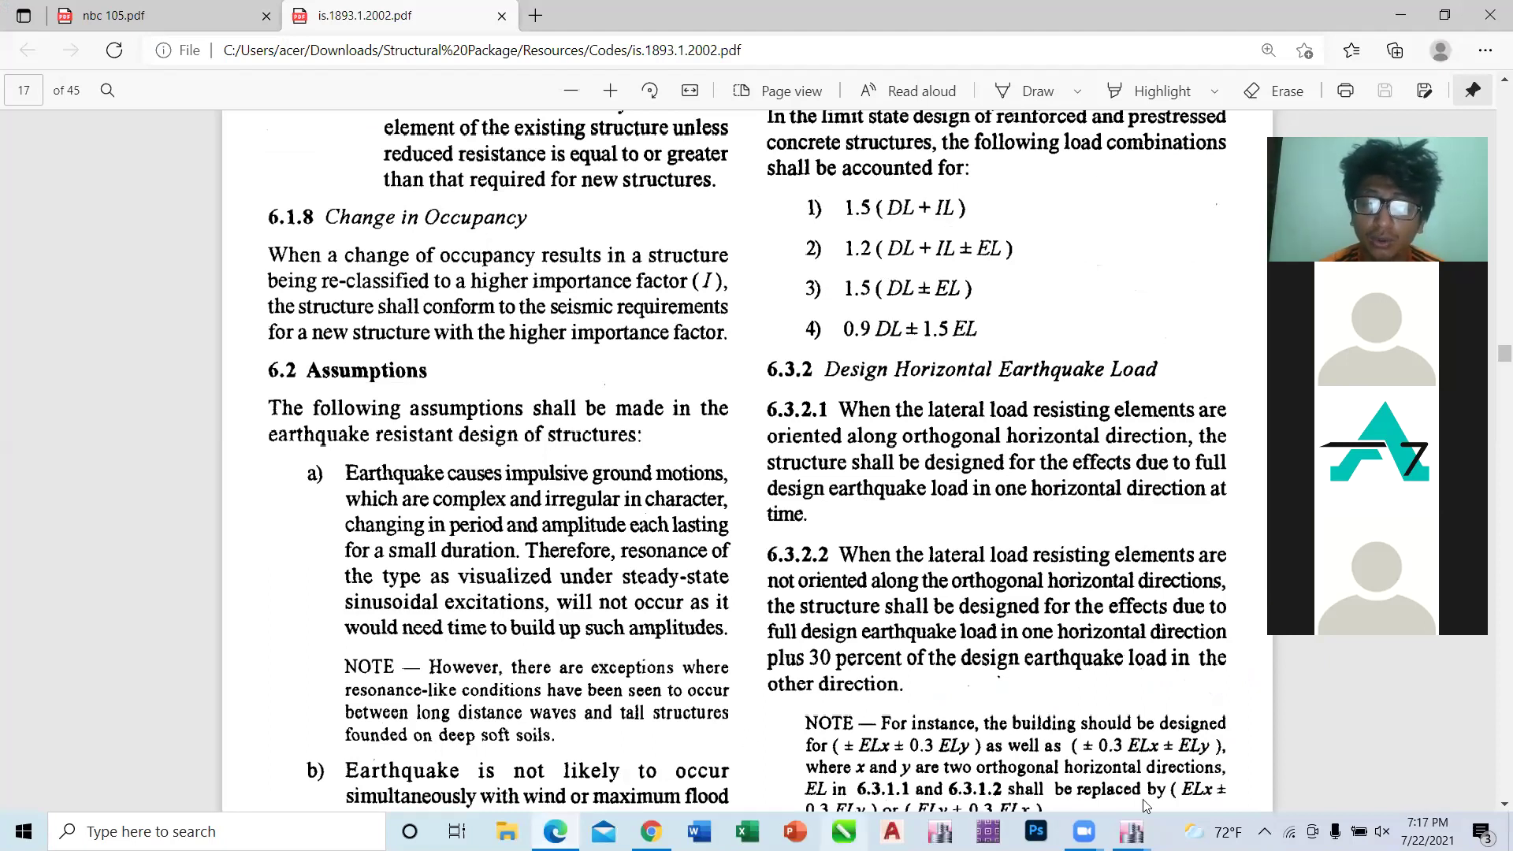
{"action": "mouse_move", "coordinate": [1131, 831]}
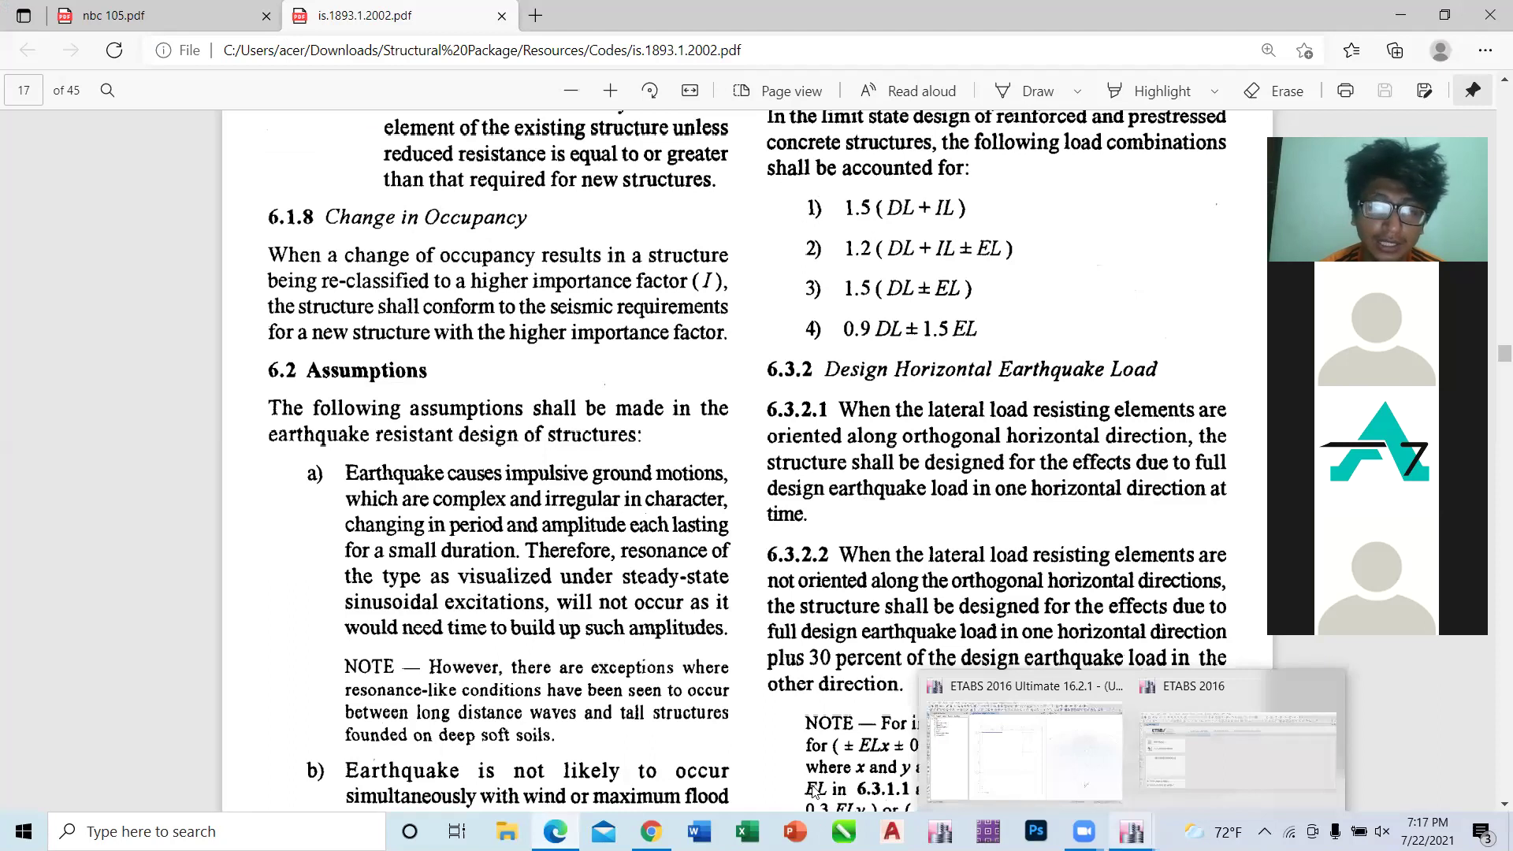
{"action": "left_click", "coordinate": [1065, 779]}
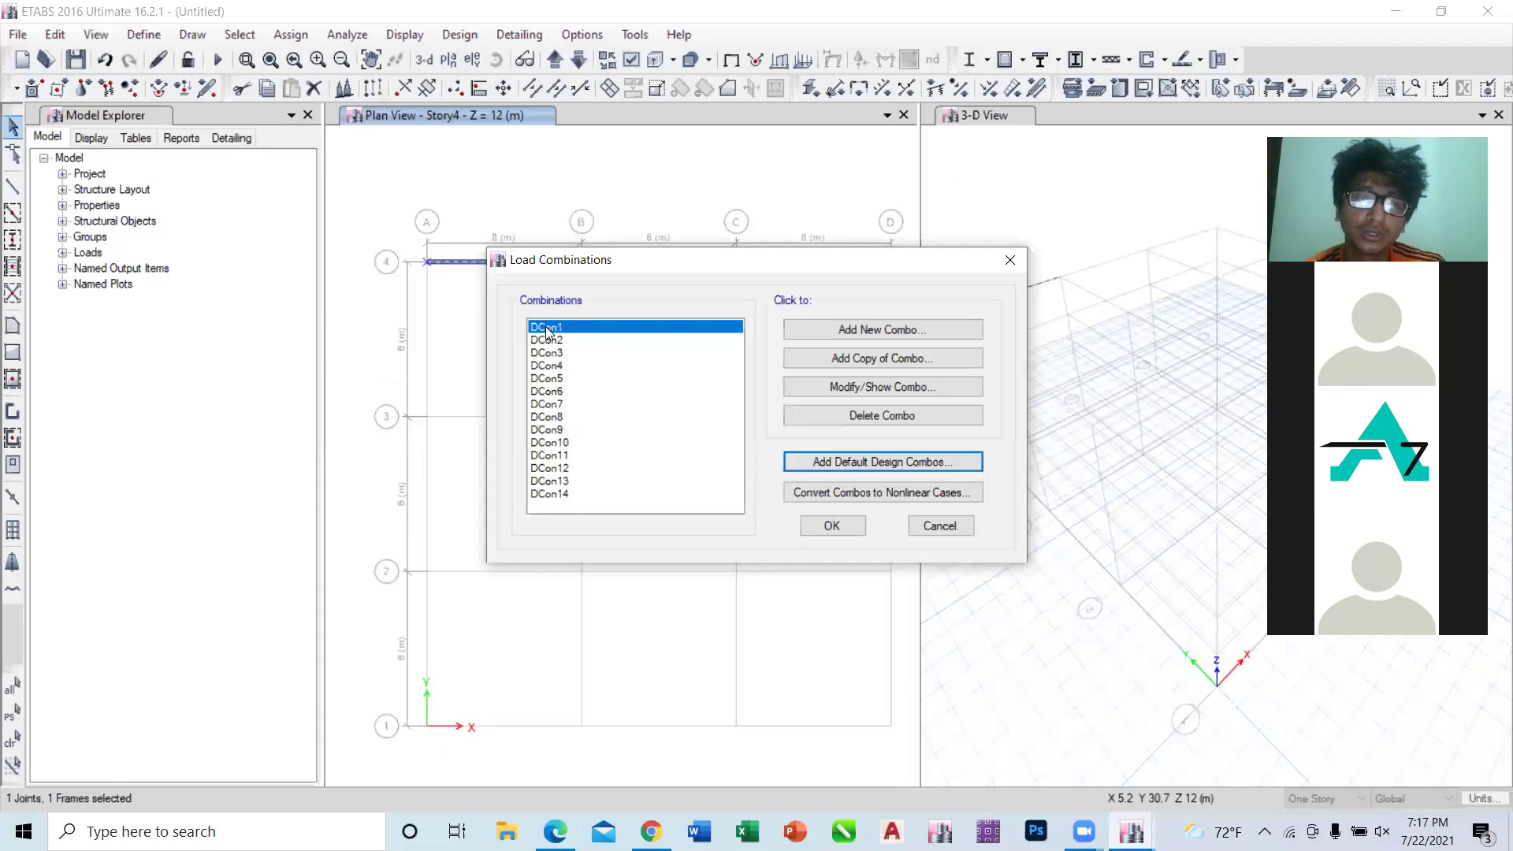
Step: Examine the load cases and scale factors of the default combinations DCon1 and DCon2
{"action": "left_click", "coordinate": [833, 387]}
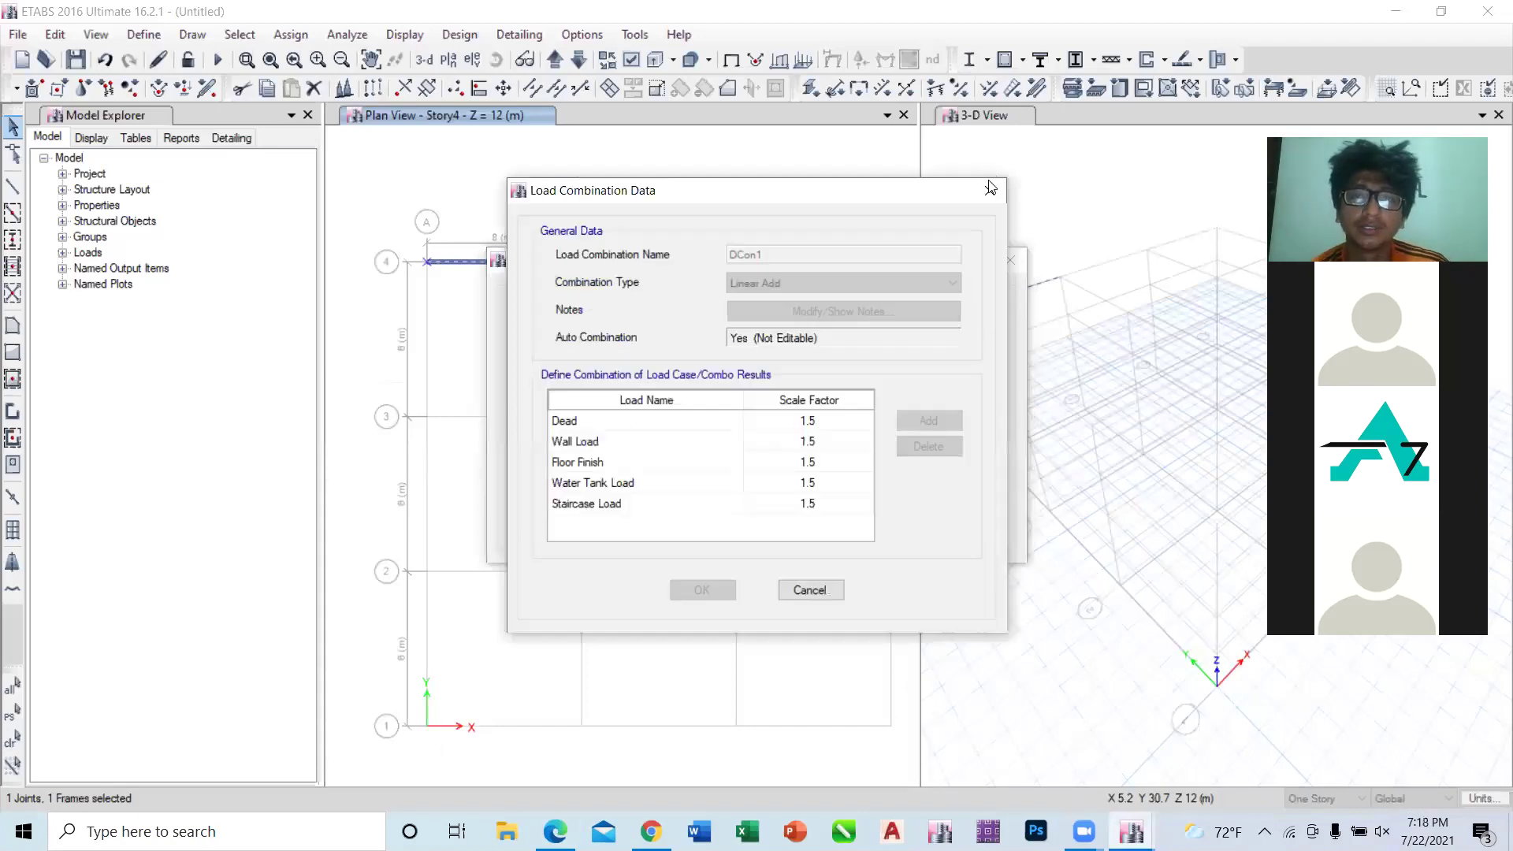
{"action": "left_click", "coordinate": [991, 189]}
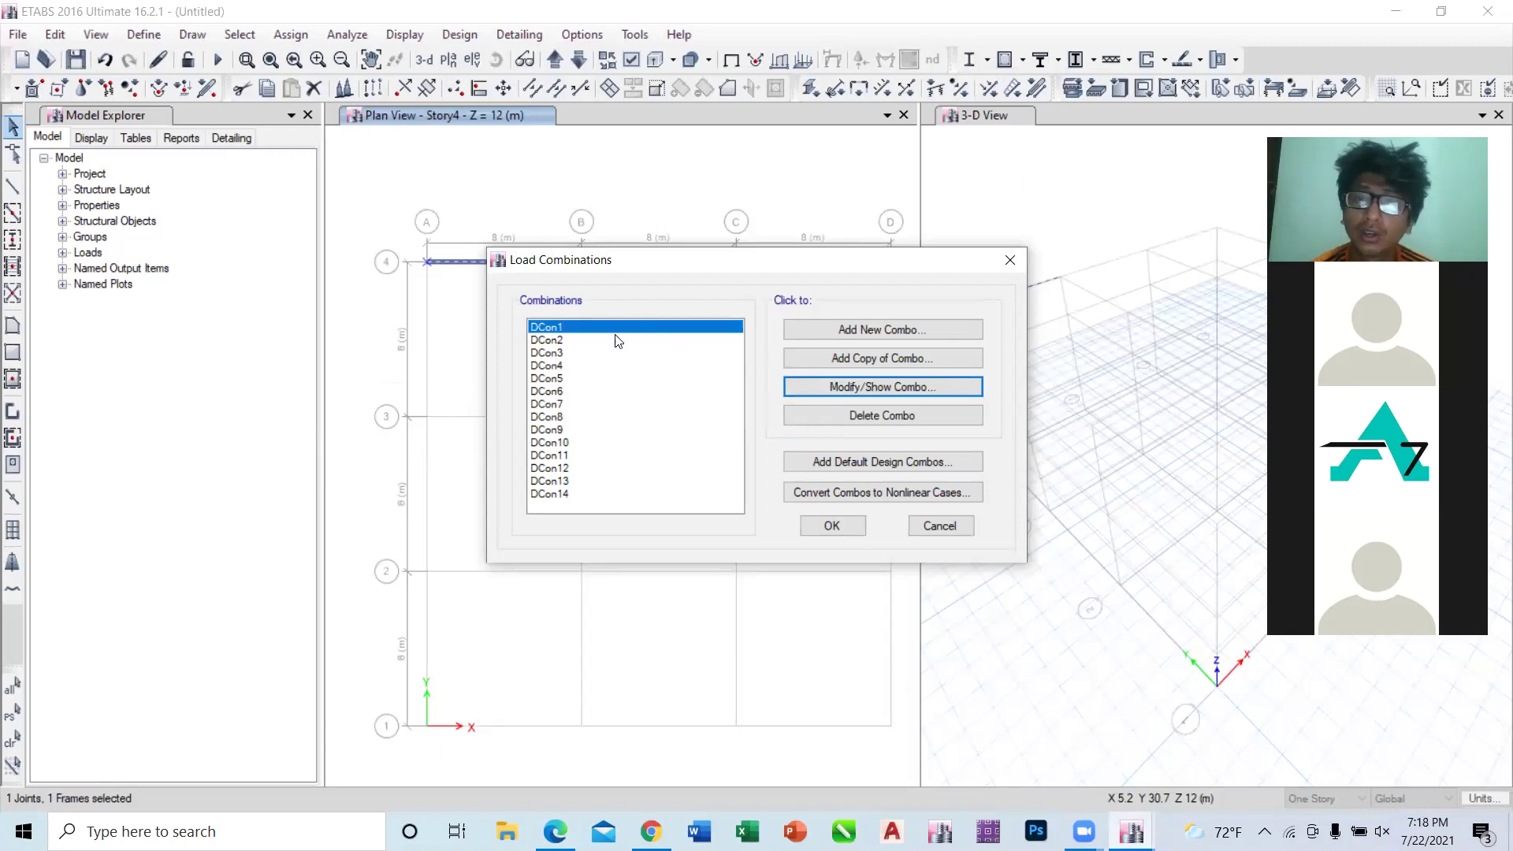
{"action": "left_click", "coordinate": [833, 390]}
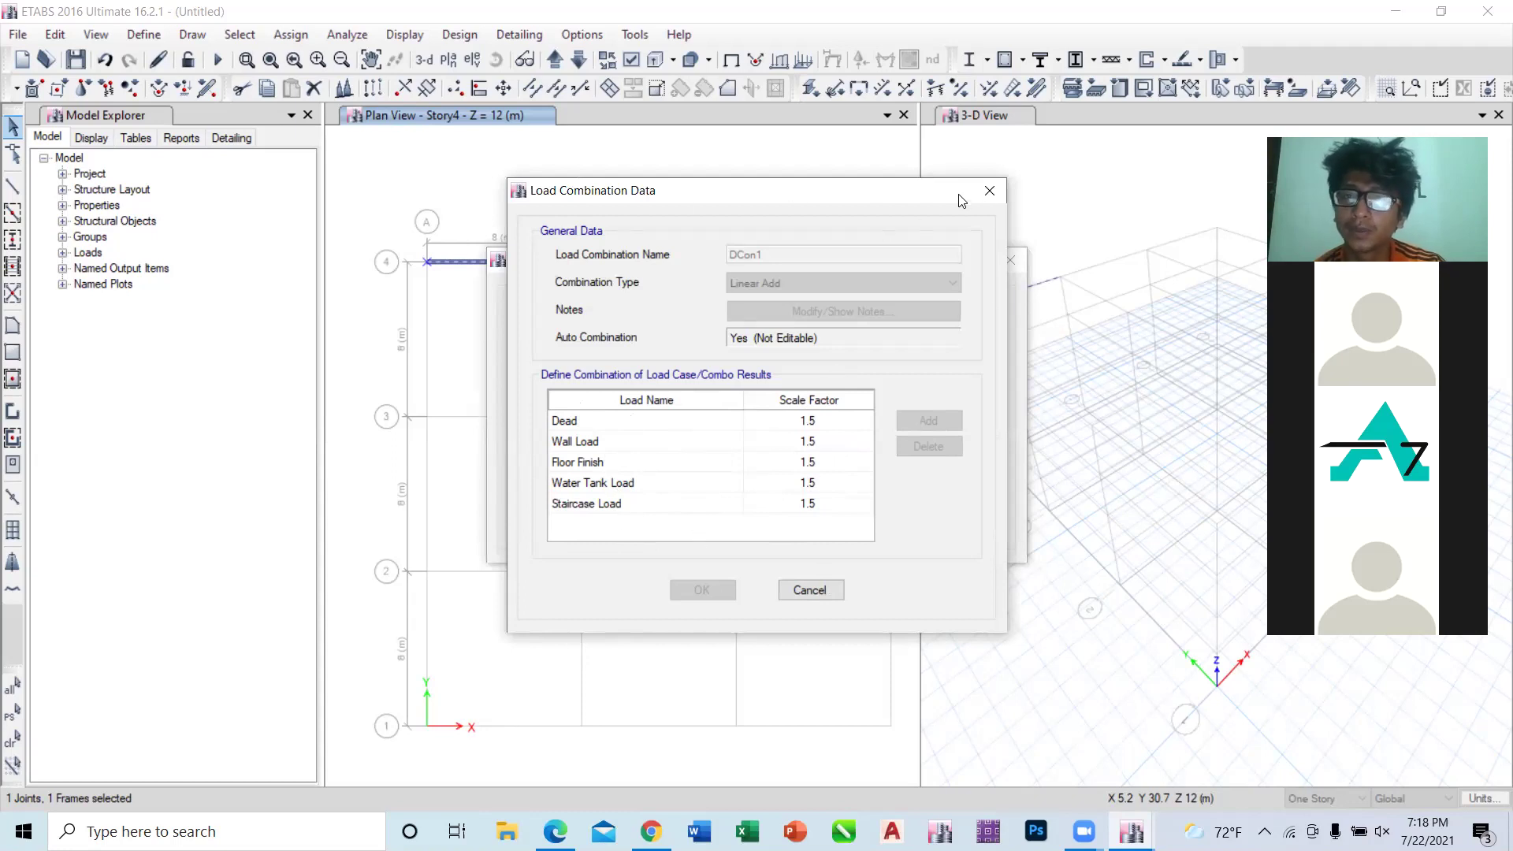
{"action": "left_click", "coordinate": [989, 190]}
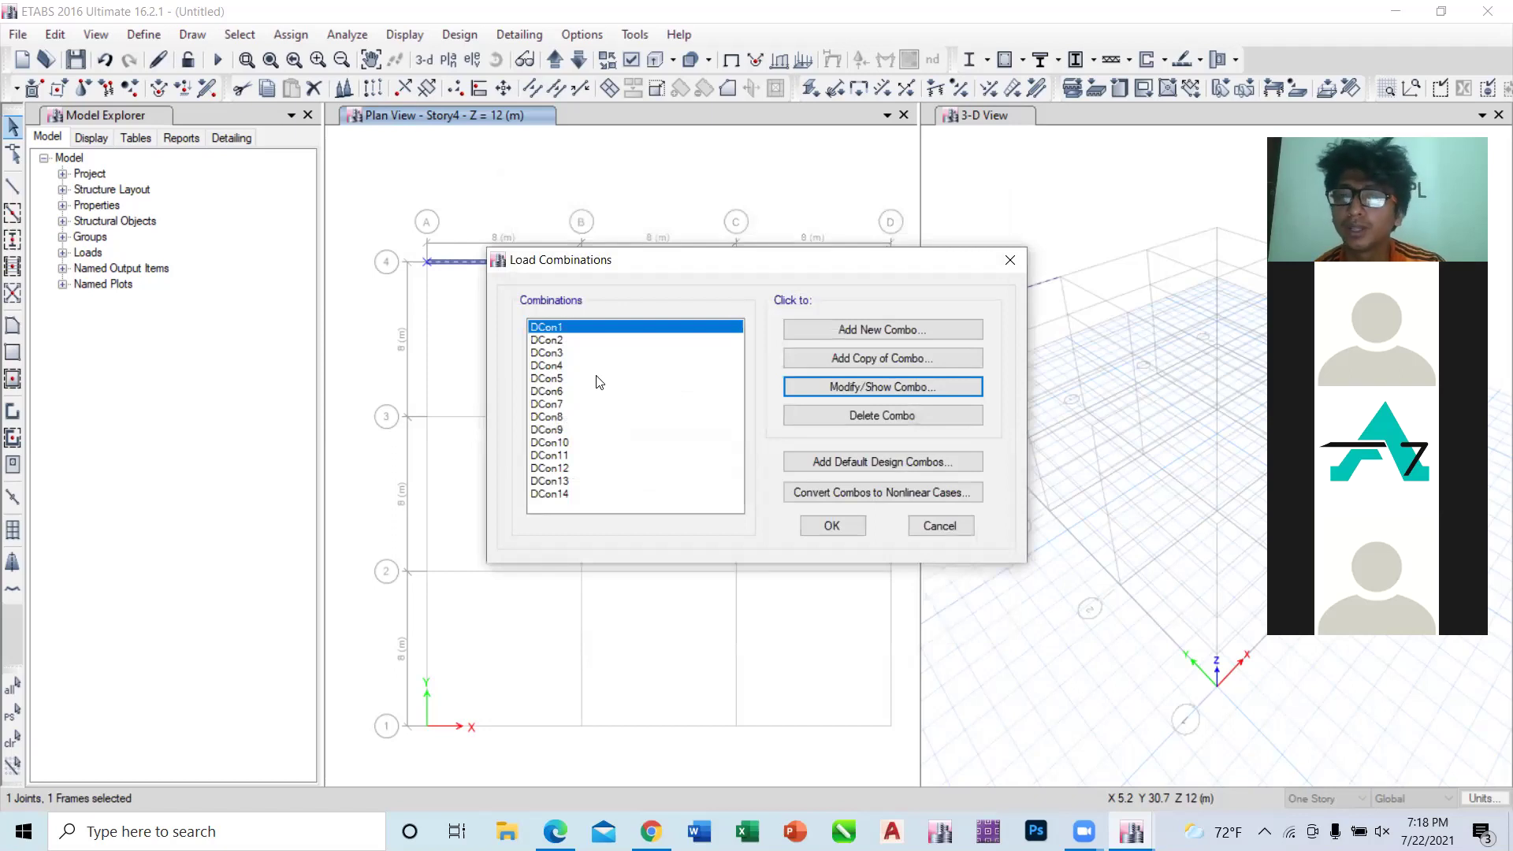
{"action": "left_click", "coordinate": [565, 340]}
{"action": "left_click", "coordinate": [840, 380]}
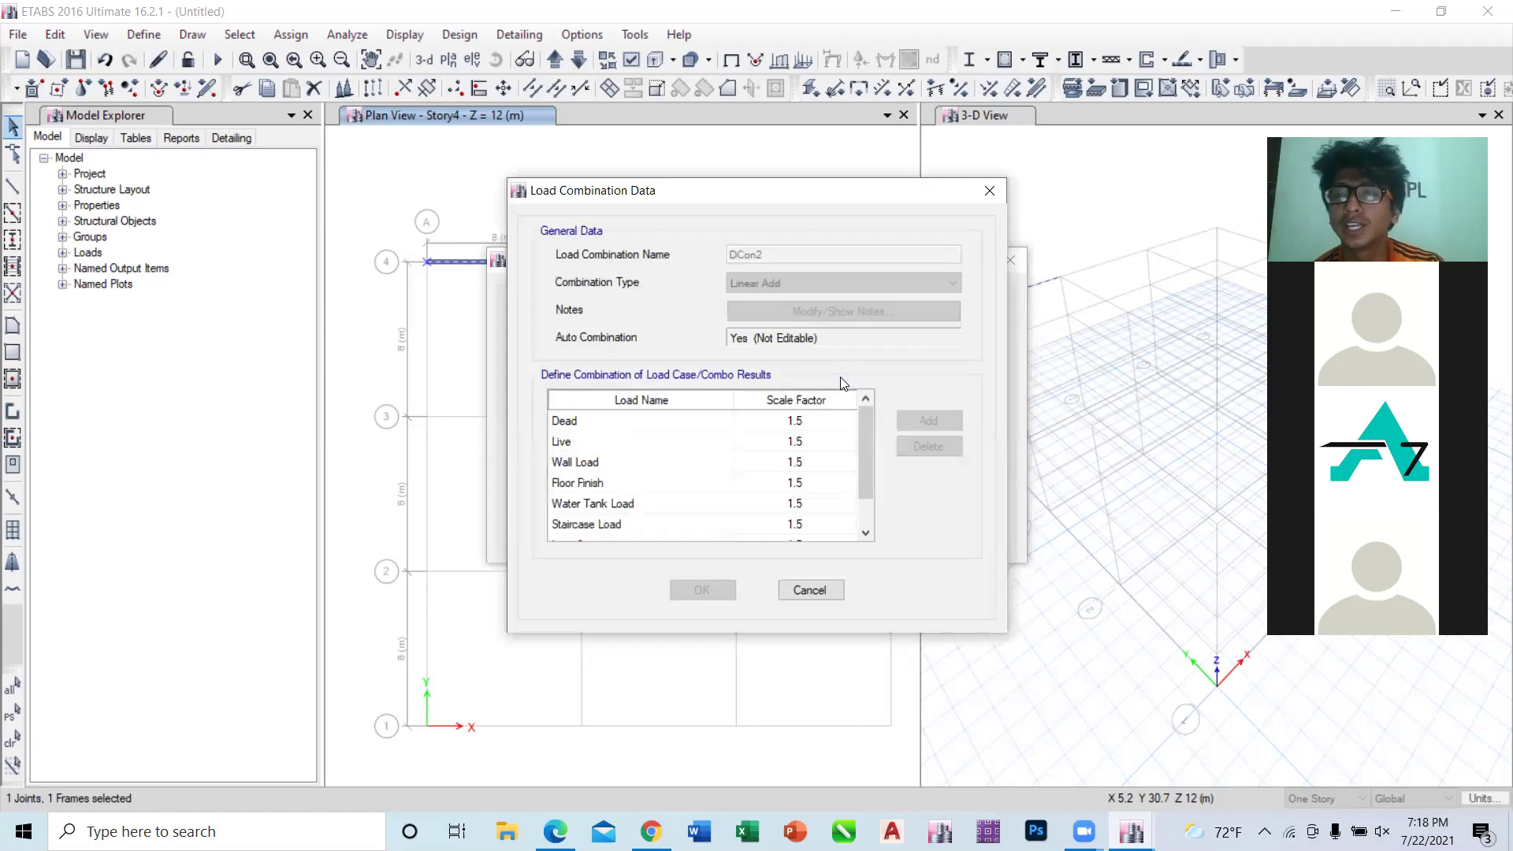
Step: Review the load cases of combination DCon2, from Dead and Live through Live>3 and roof live load, with their scale factors
{"action": "mouse_move", "coordinate": [865, 429]}
{"action": "left_mouse_down"}
{"action": "mouse_move", "coordinate": [864, 499]}
{"action": "mouse_move", "coordinate": [865, 425]}
{"action": "left_mouse_up"}
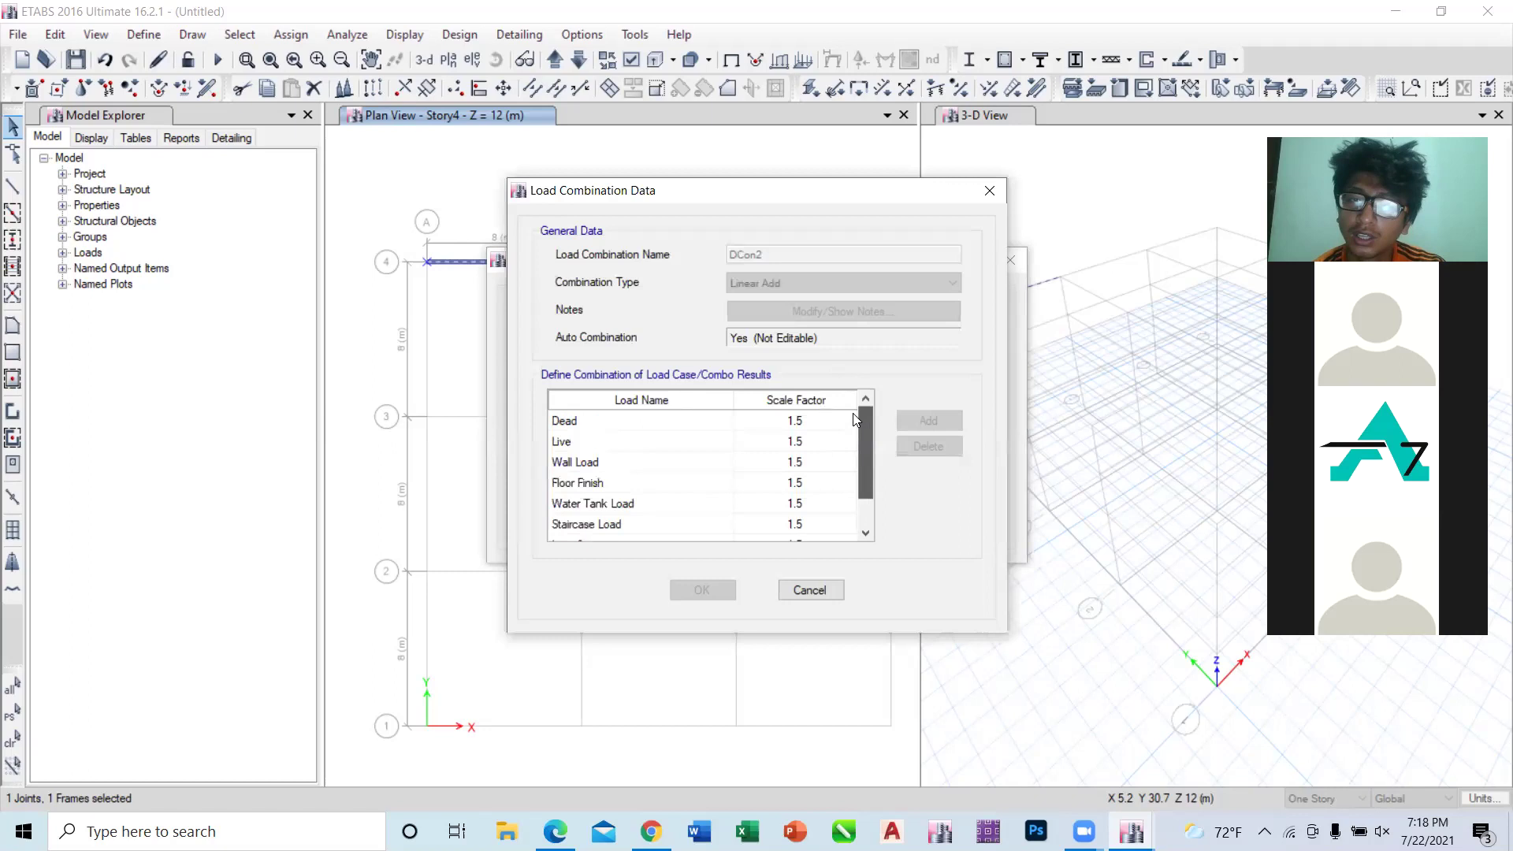
{"action": "left_click", "coordinate": [574, 422]}
{"action": "left_click", "coordinate": [582, 443]}
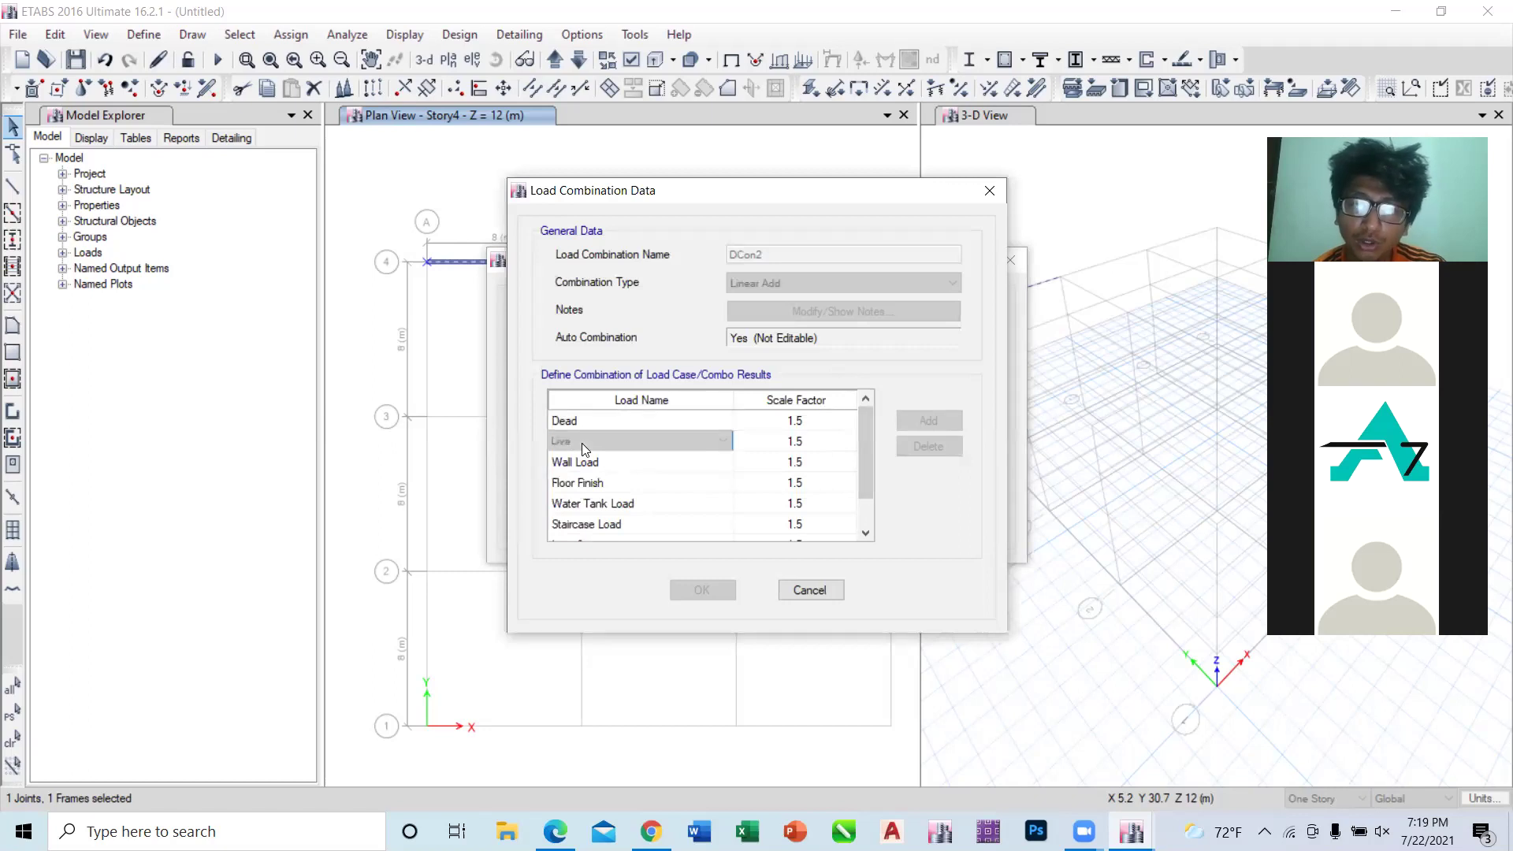
{"action": "left_click", "coordinate": [591, 465]}
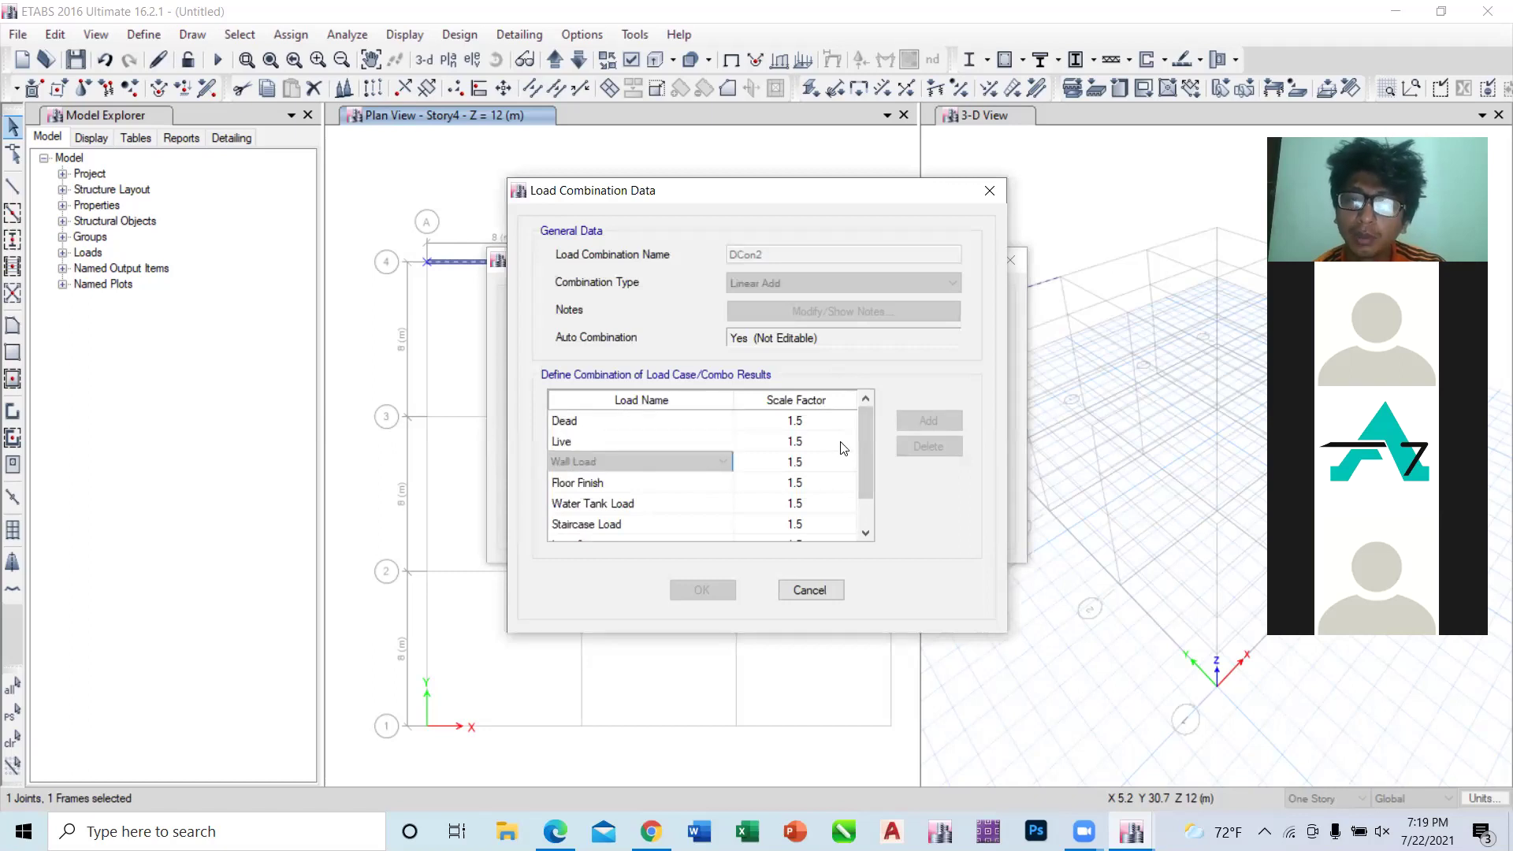
{"action": "left_click_drag", "start_coordinate": [868, 446], "coordinate": [870, 479]}
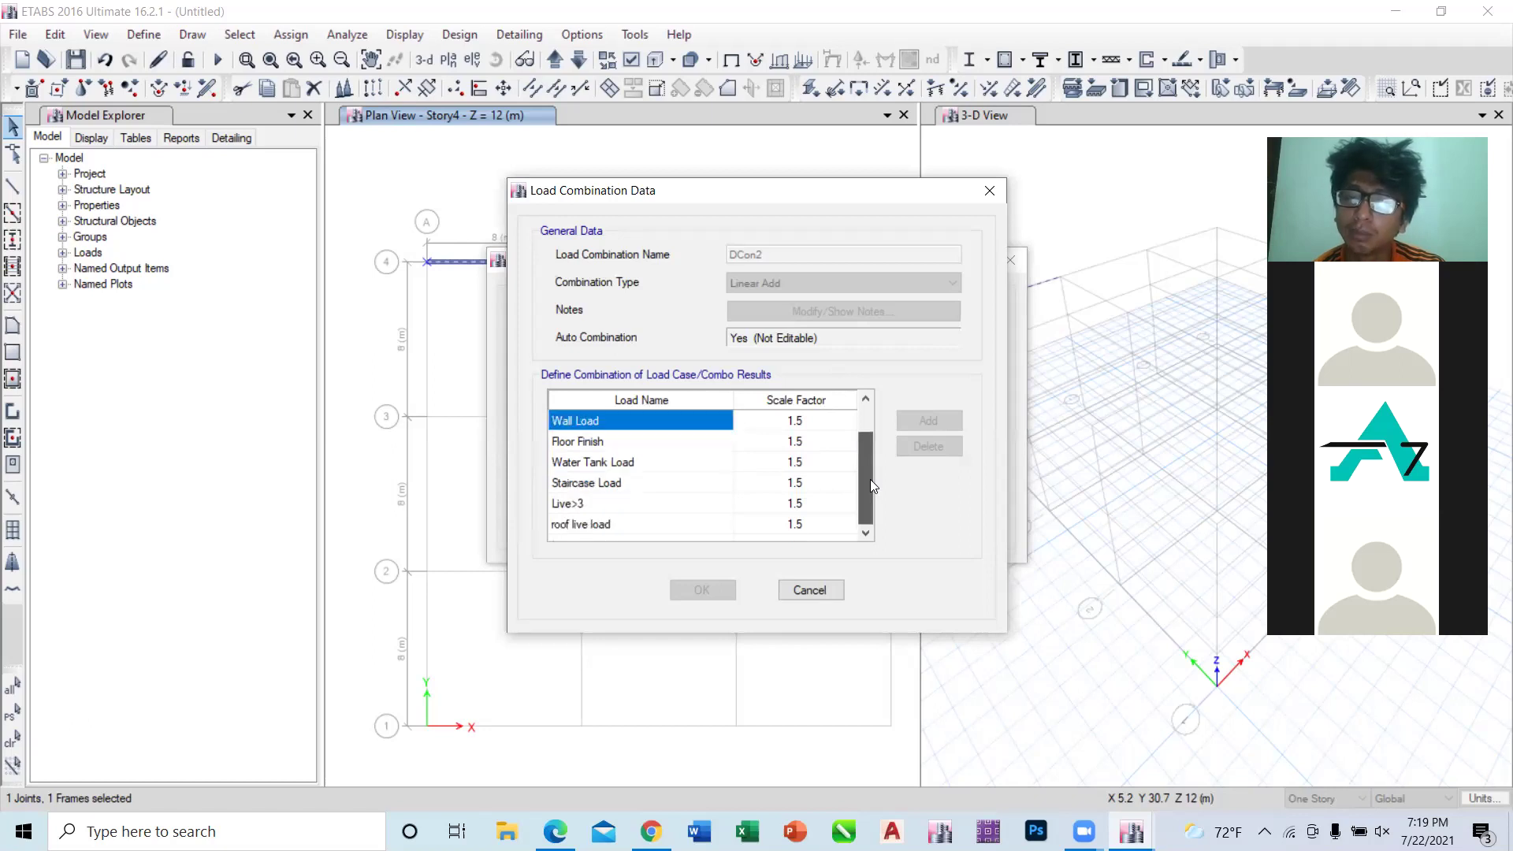
{"action": "left_click", "coordinate": [618, 502]}
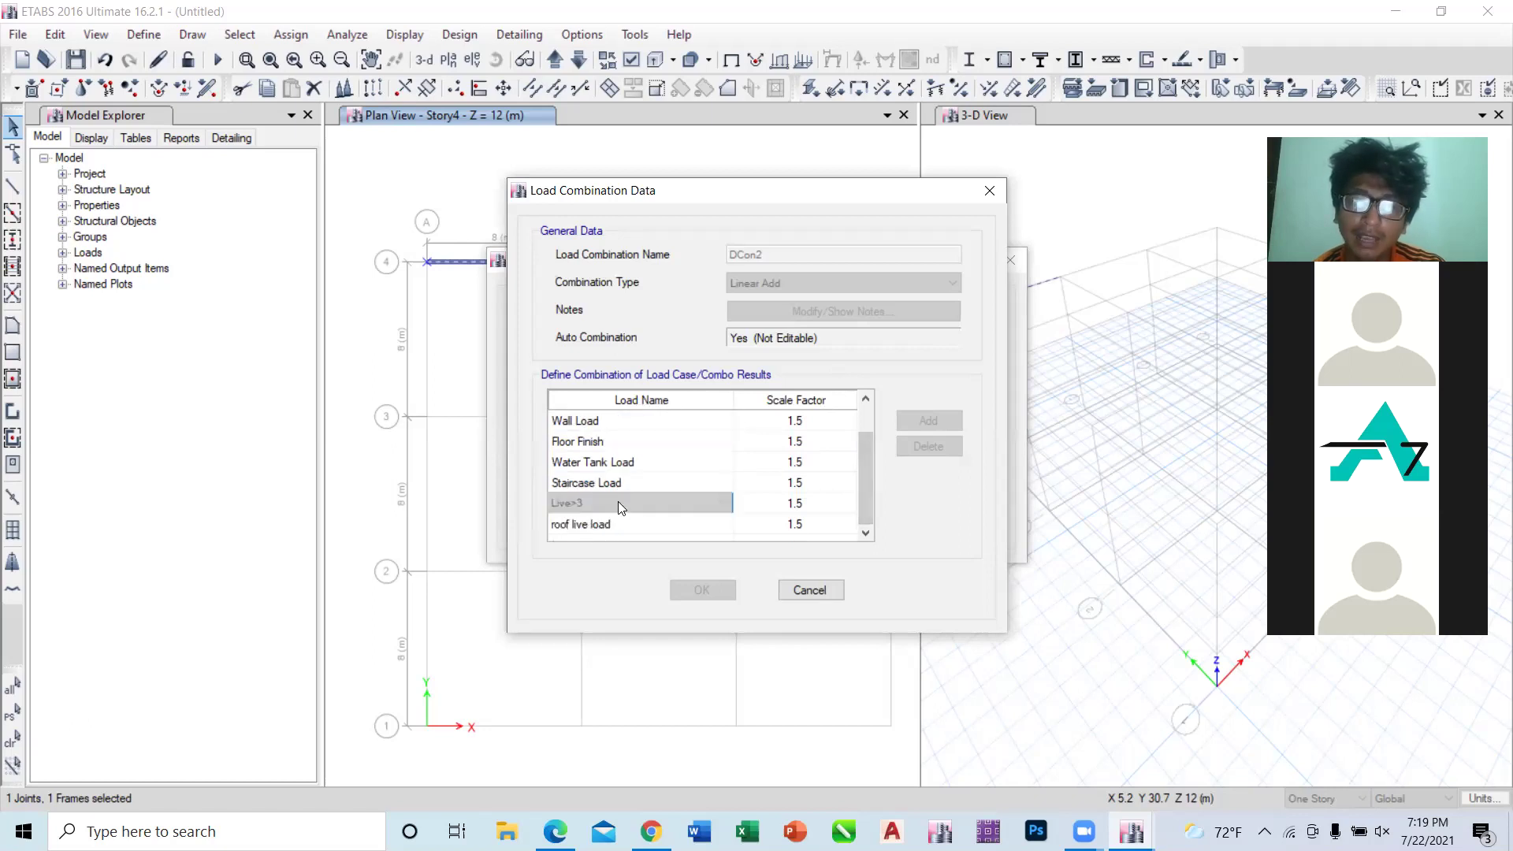
{"action": "left_click", "coordinate": [600, 528]}
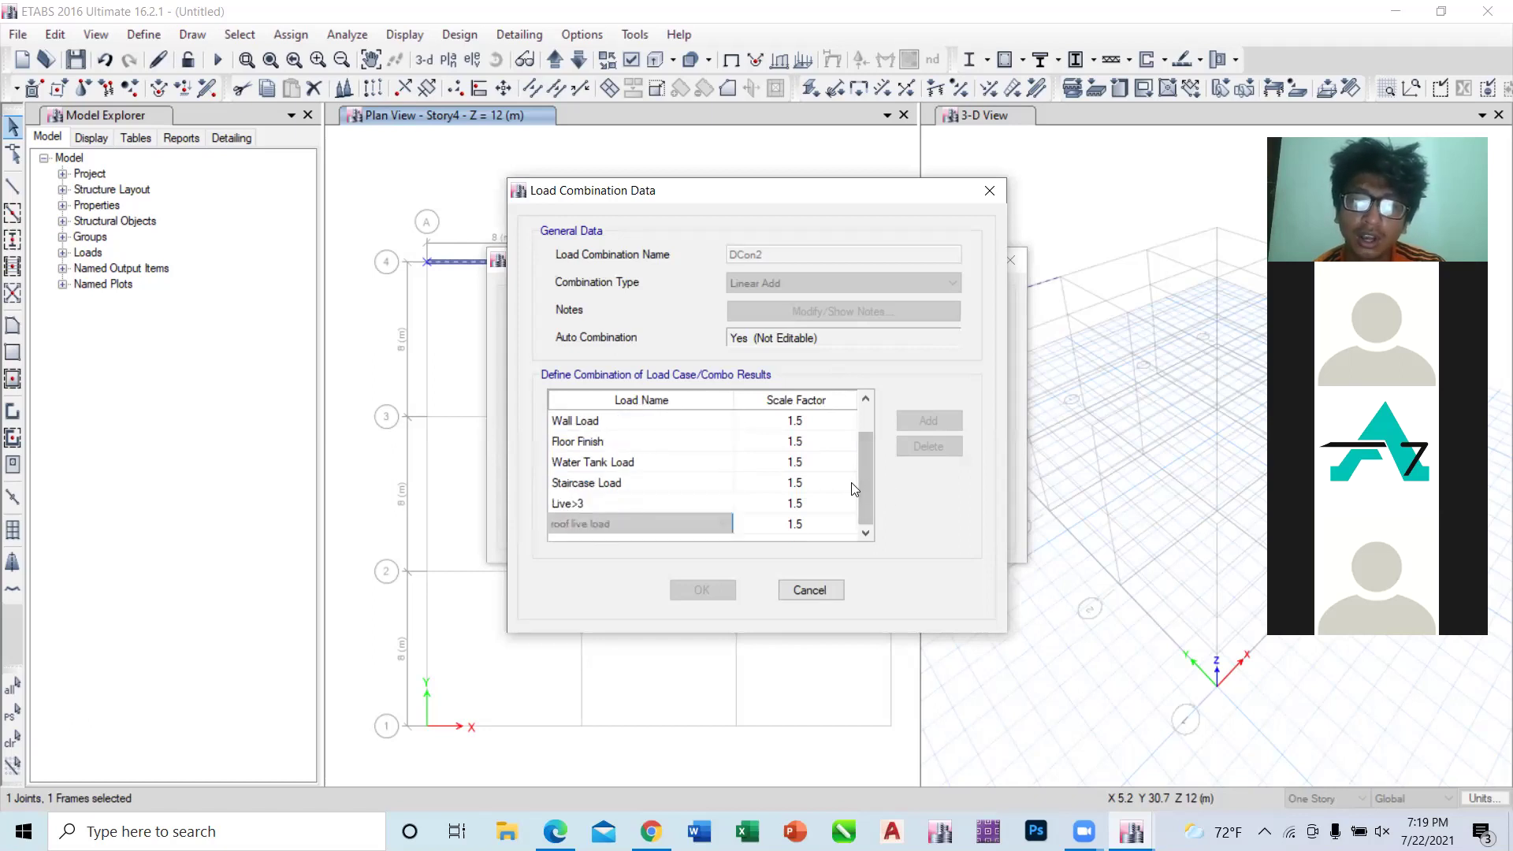
{"action": "left_click_drag", "start_coordinate": [864, 468], "coordinate": [867, 443]}
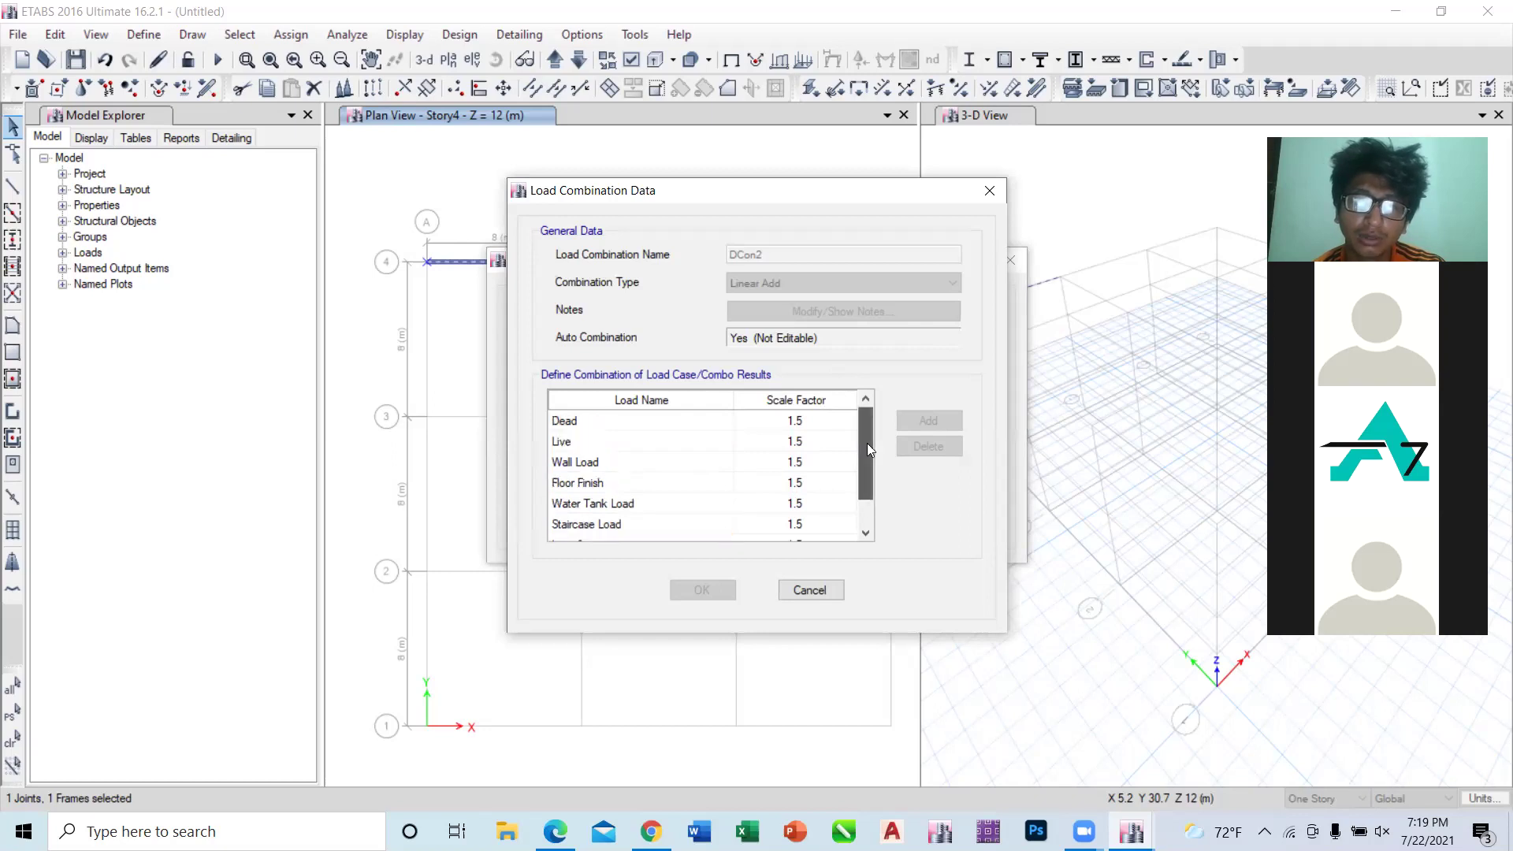
{"action": "left_click", "coordinate": [691, 459]}
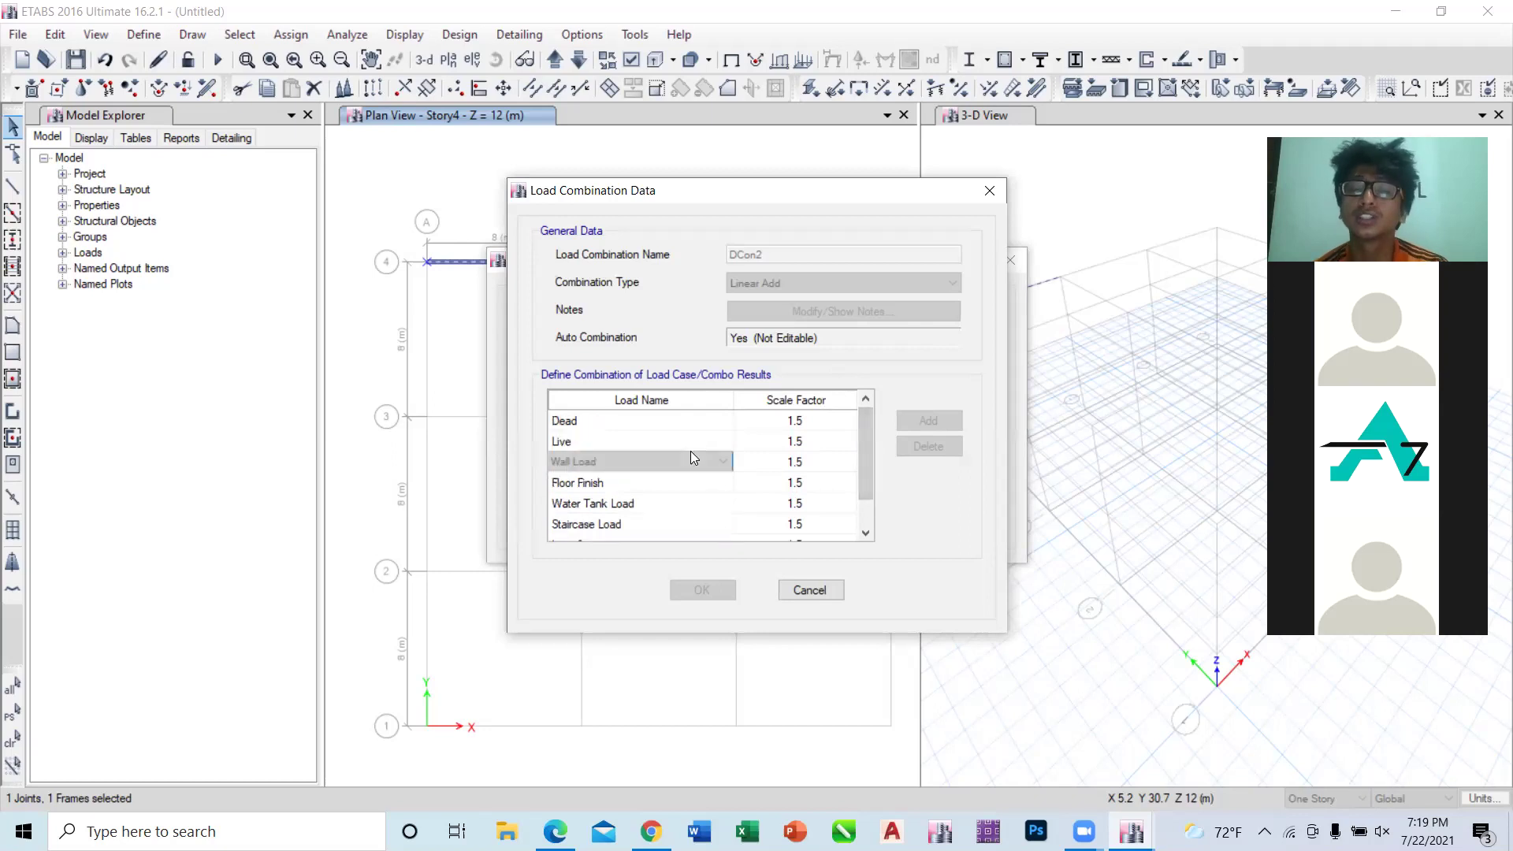
{"action": "left_click", "coordinate": [629, 441]}
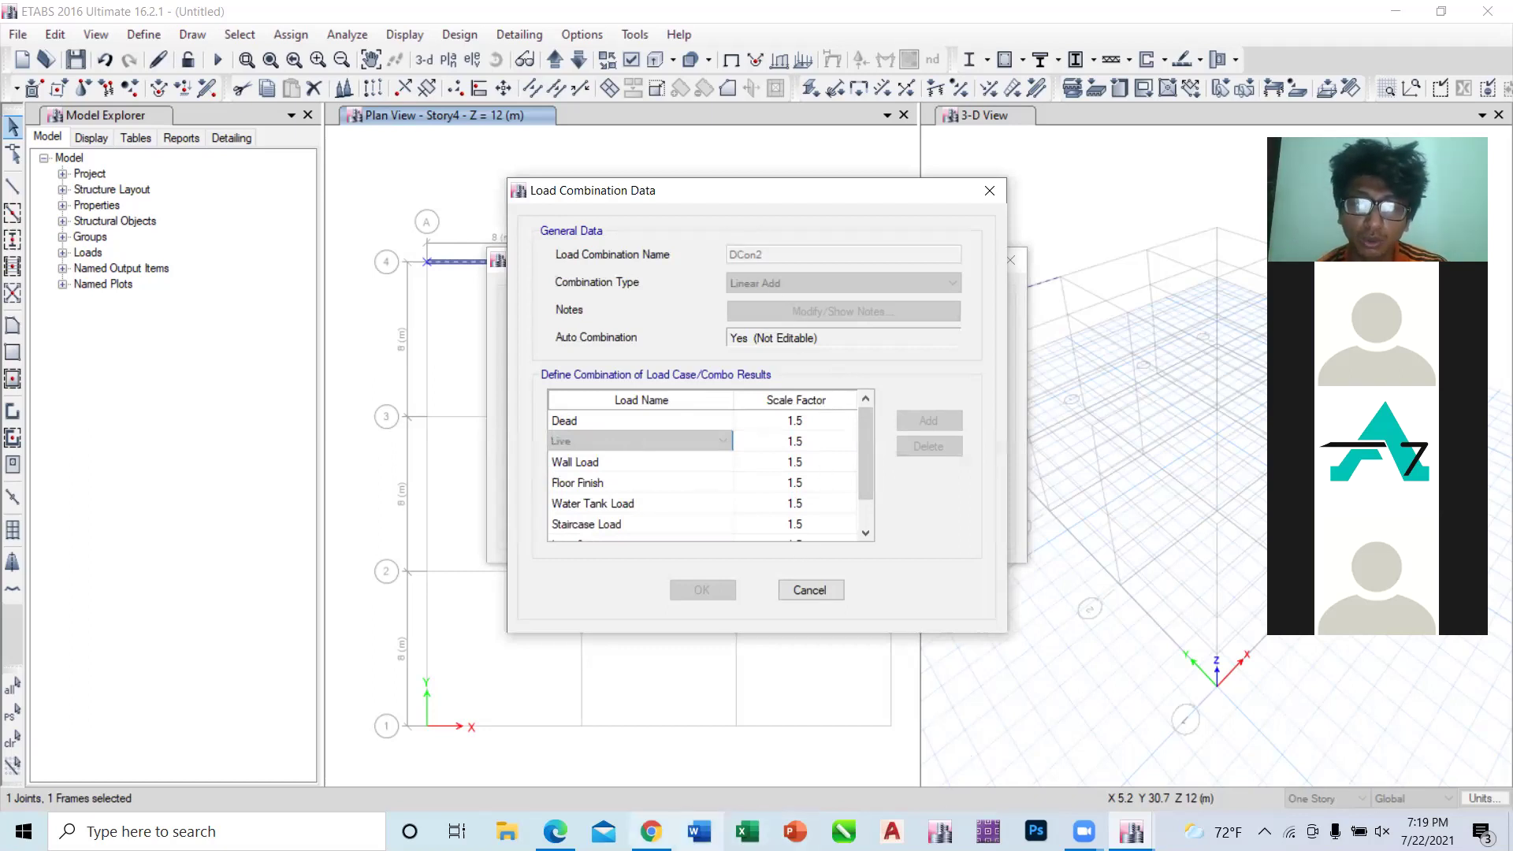
Step: Switch to is.1893.1.2002.pdf in the browser to compare the limit state combinations involving earthquake load, then return to ETABS
{"action": "mouse_move", "coordinate": [651, 831]}
{"action": "mouse_move", "coordinate": [554, 832]}
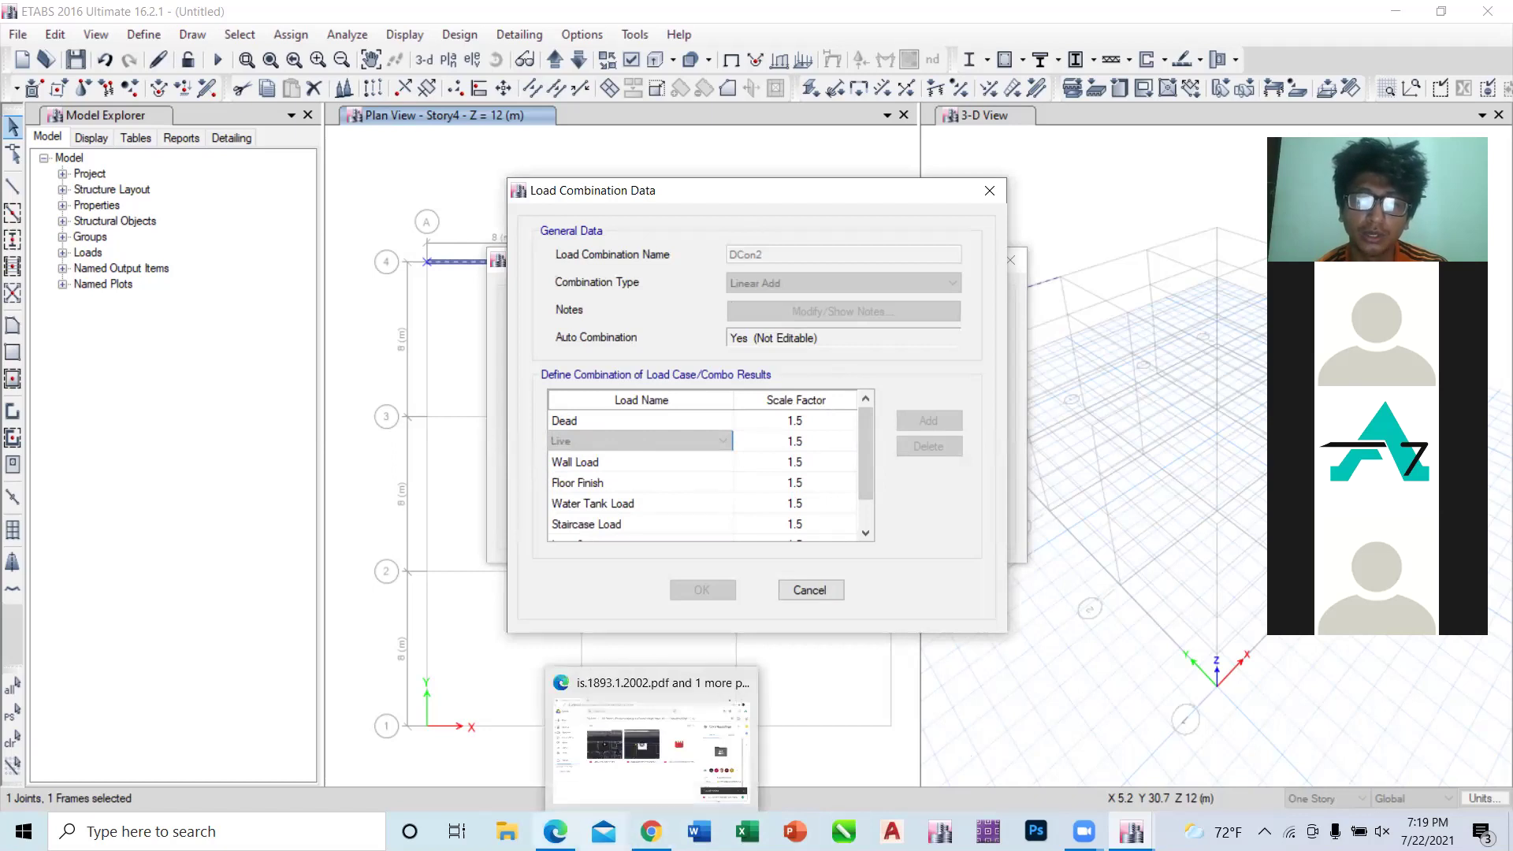
{"action": "left_click", "coordinate": [564, 780]}
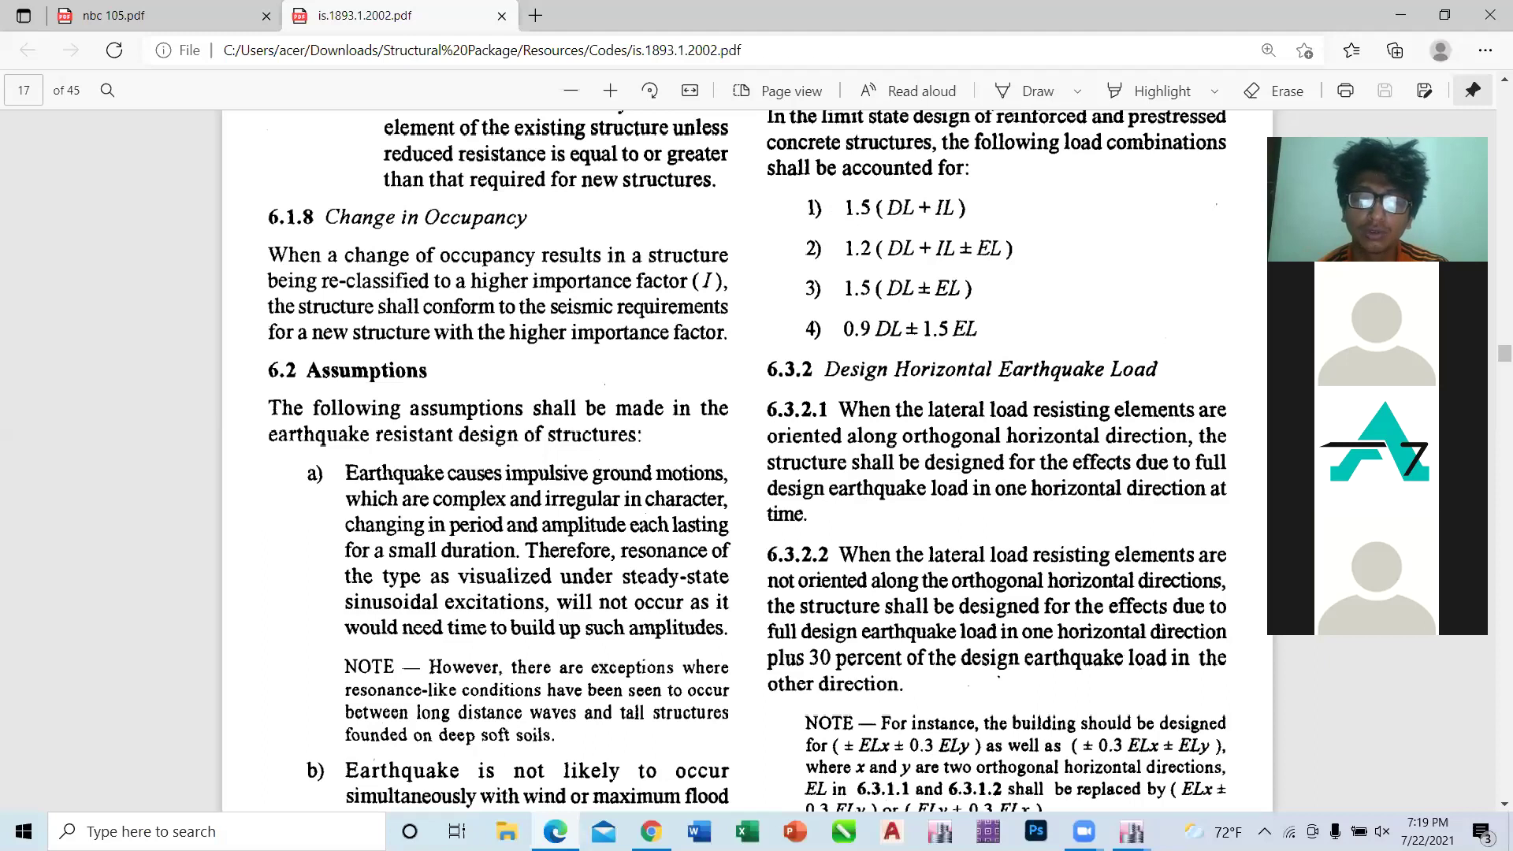
{"action": "mouse_move", "coordinate": [555, 831]}
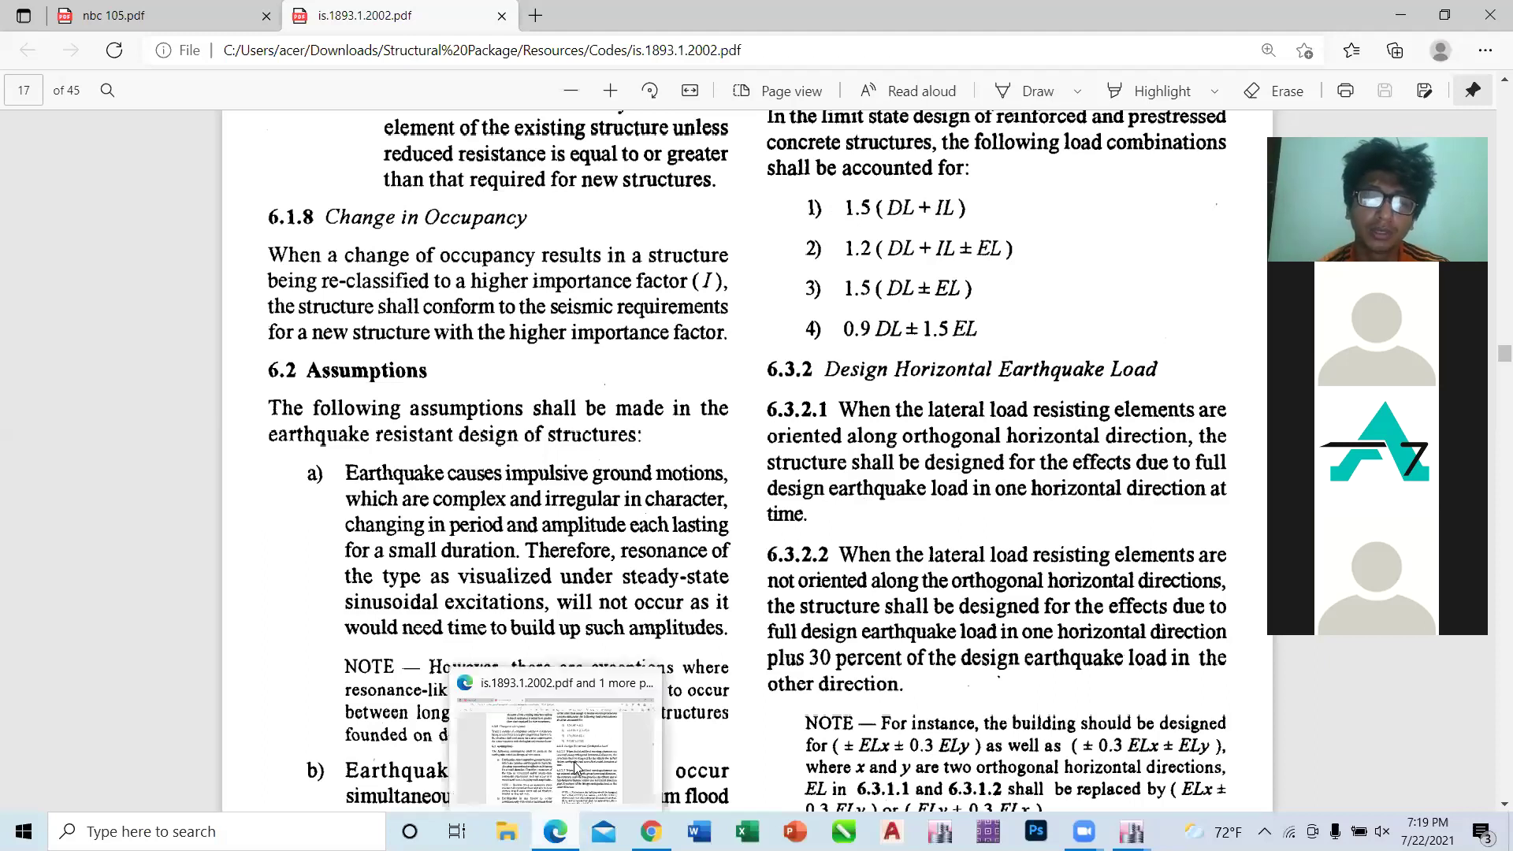
{"action": "left_click", "coordinate": [988, 831]}
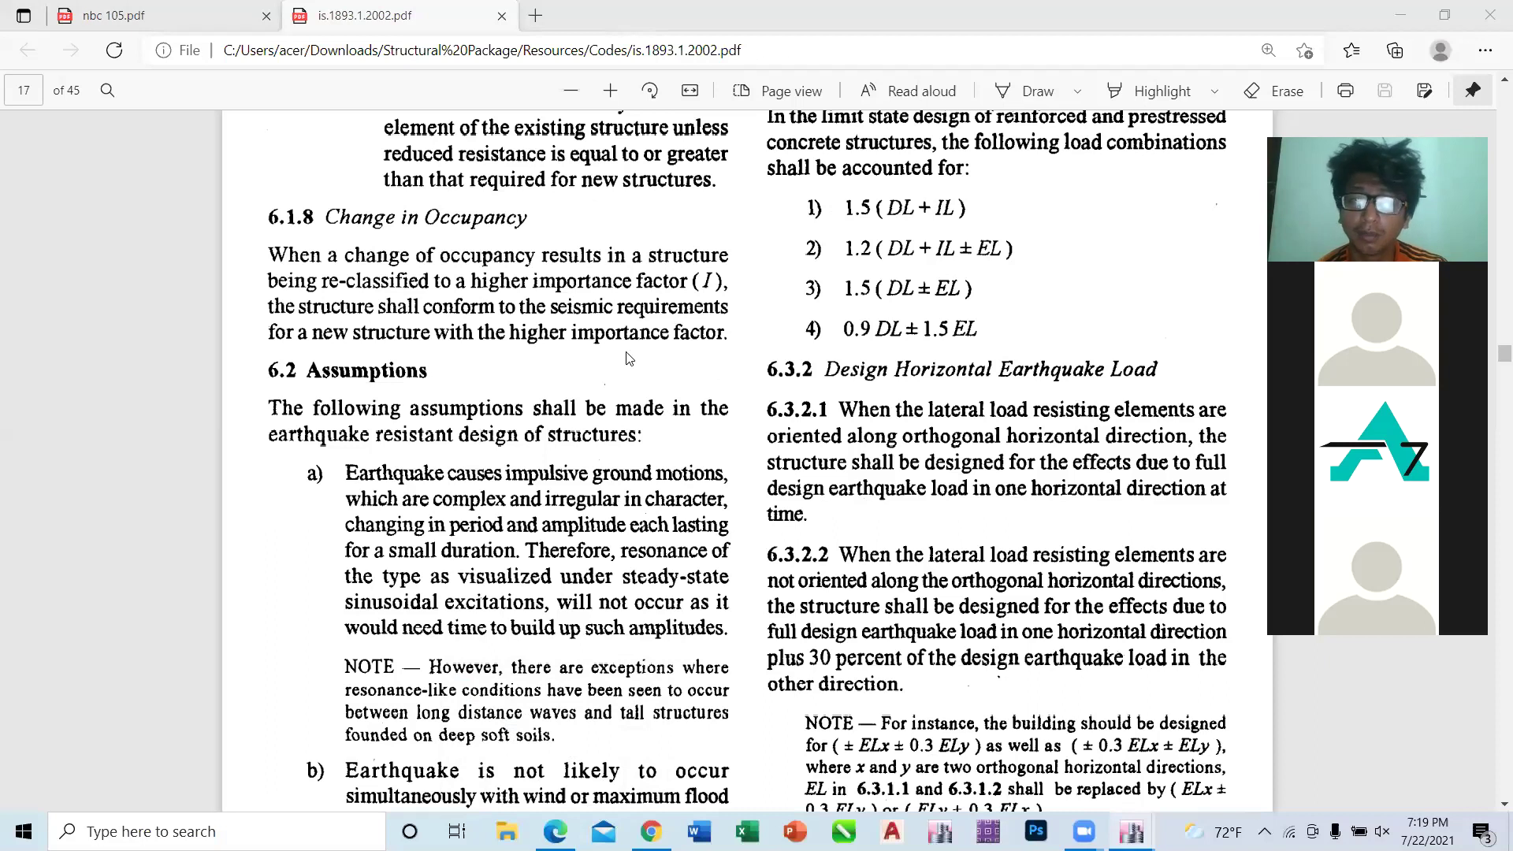
{"action": "key", "text": "alt+Tab"}
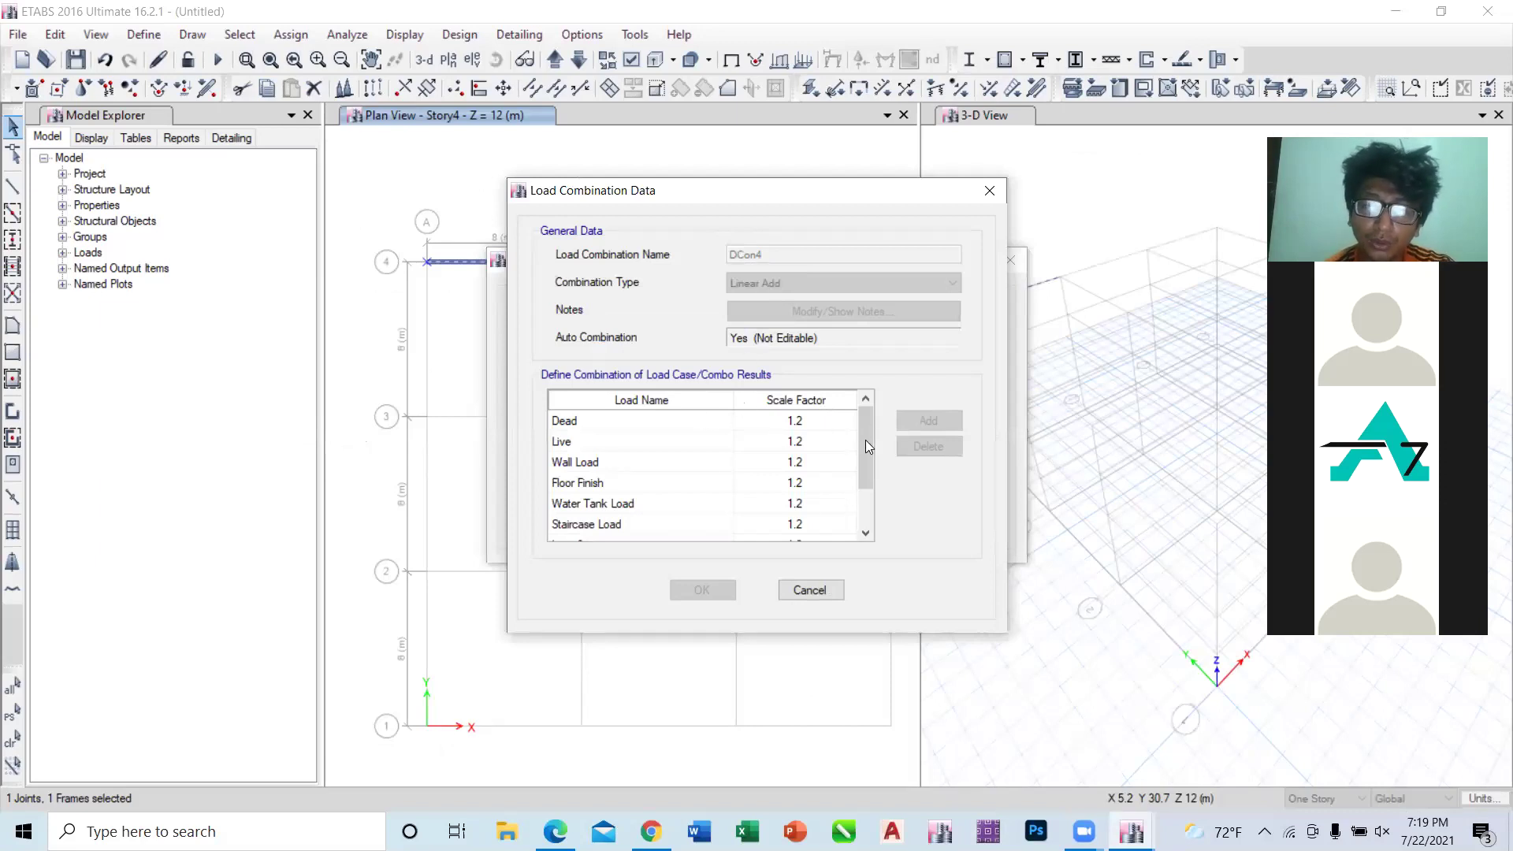
Step: Examine the scale factors of combination DCon4, including the earthquake case ex, and close its data without changes
{"action": "scroll", "coordinate": [864, 465], "scroll_direction": "down", "scroll_amount": 1}
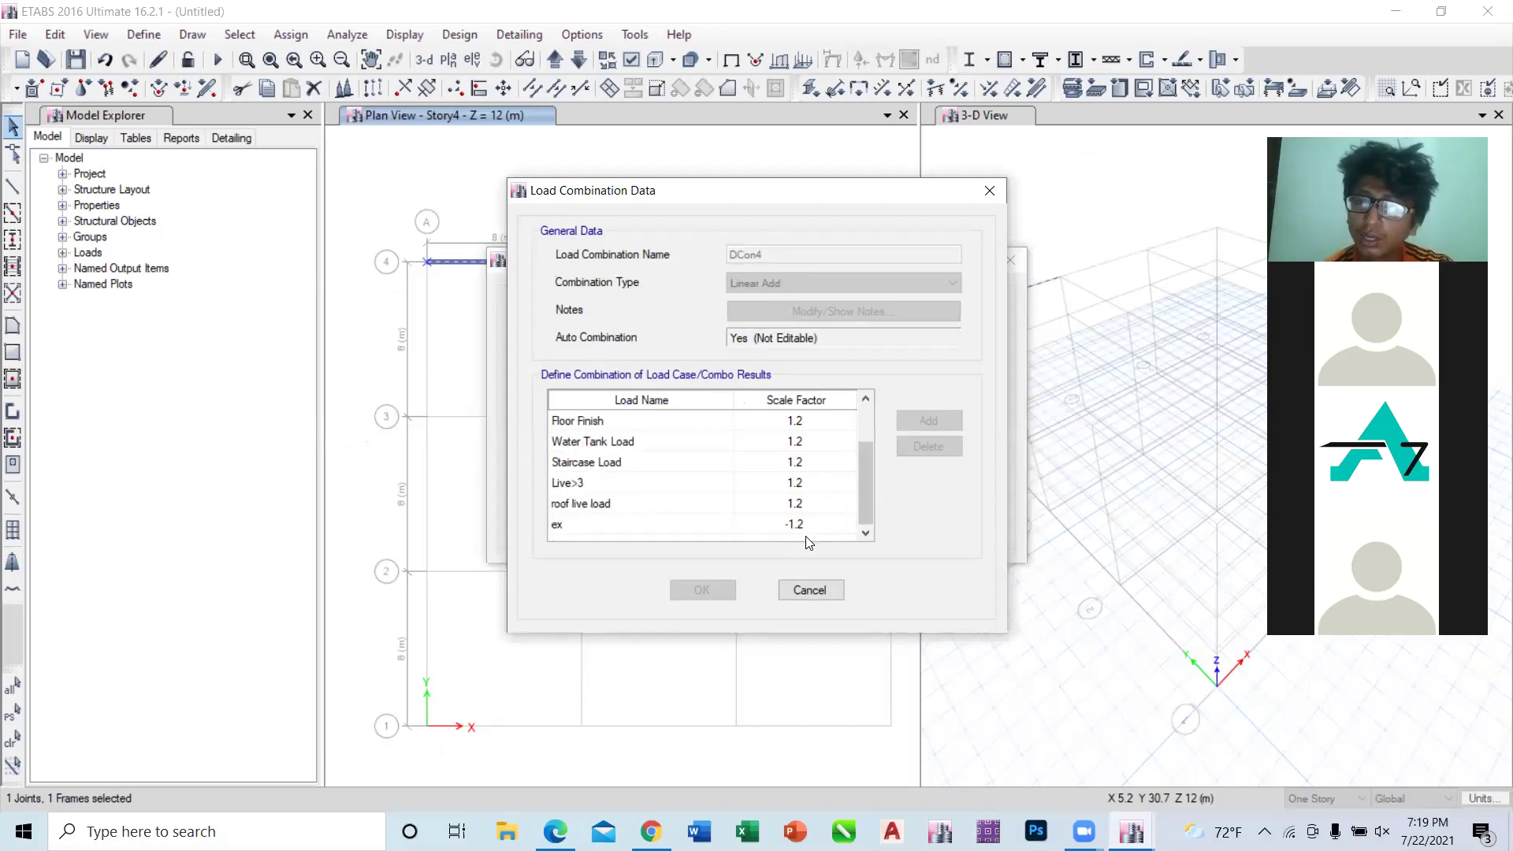
{"action": "left_click_drag", "start_coordinate": [773, 526], "coordinate": [798, 411]}
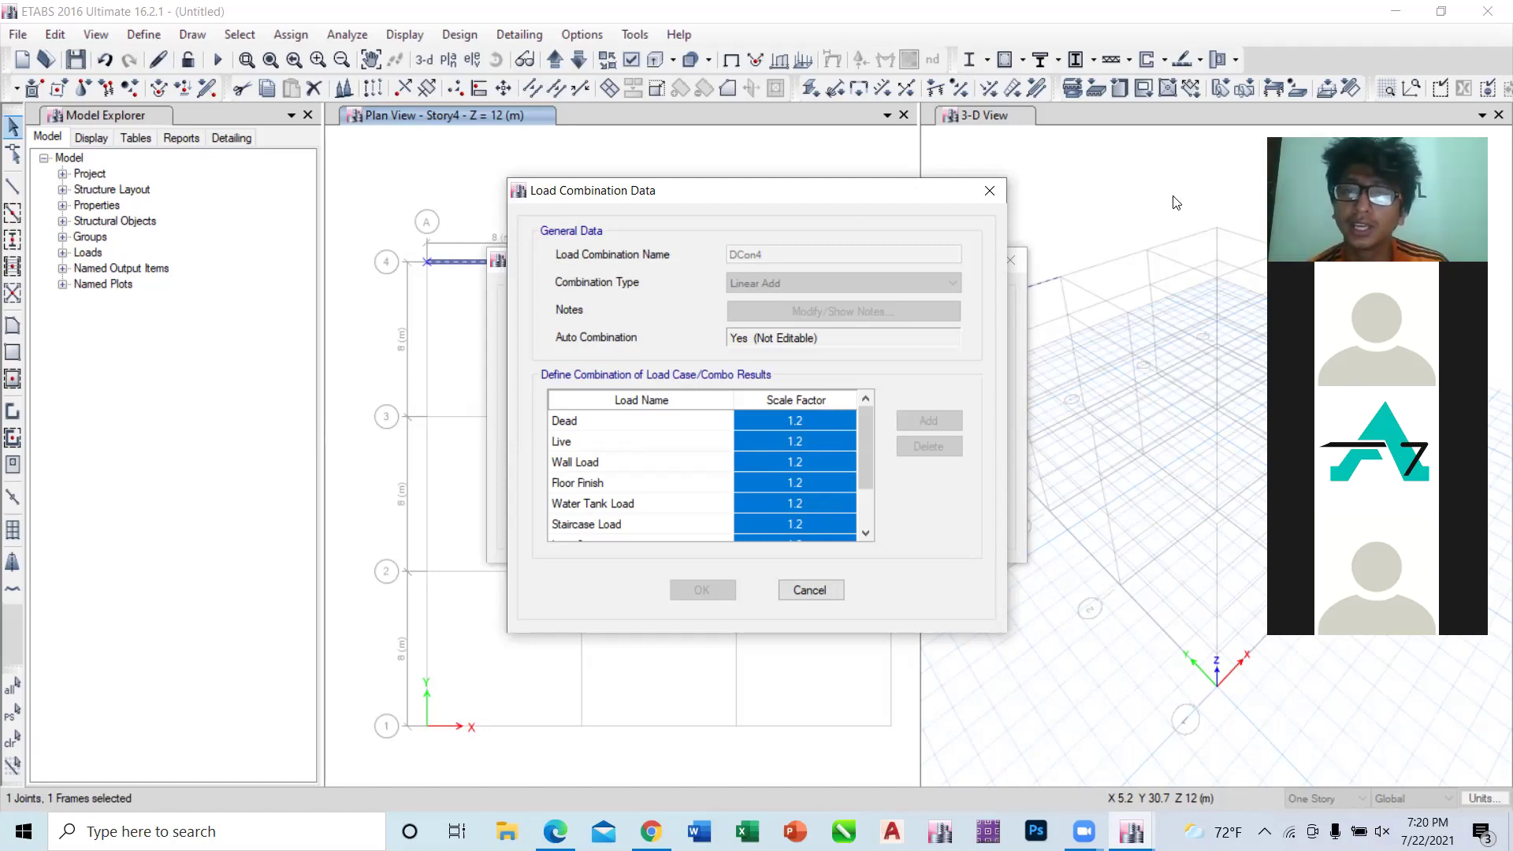
{"action": "left_click", "coordinate": [990, 190]}
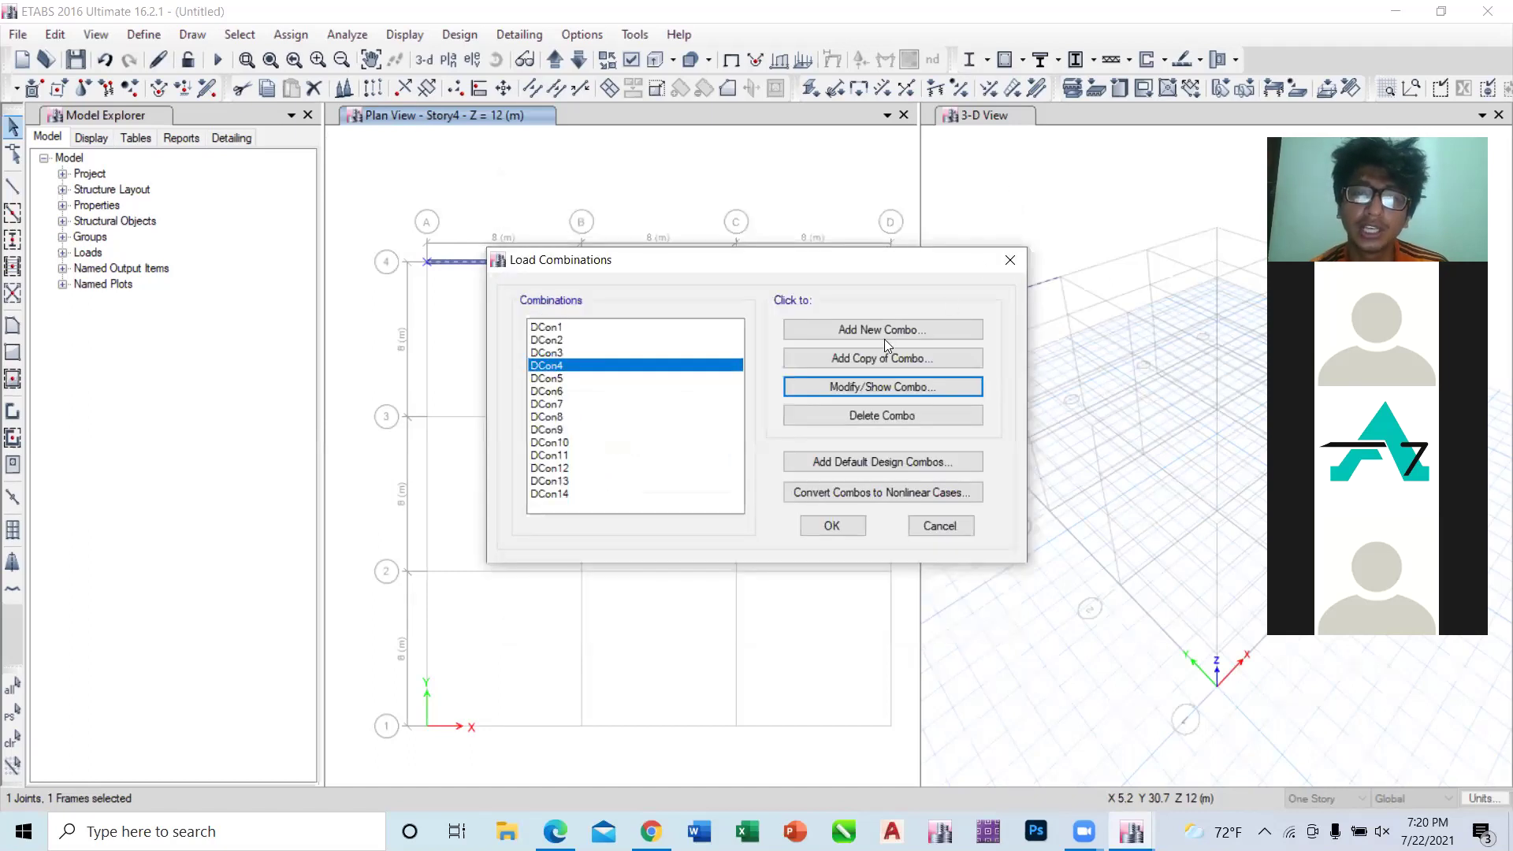
Step: Delete all DCon combinations and add the default Concrete Frame Design combinations again, converted to editable user combinations
{"action": "key", "text": "ctrl+a"}
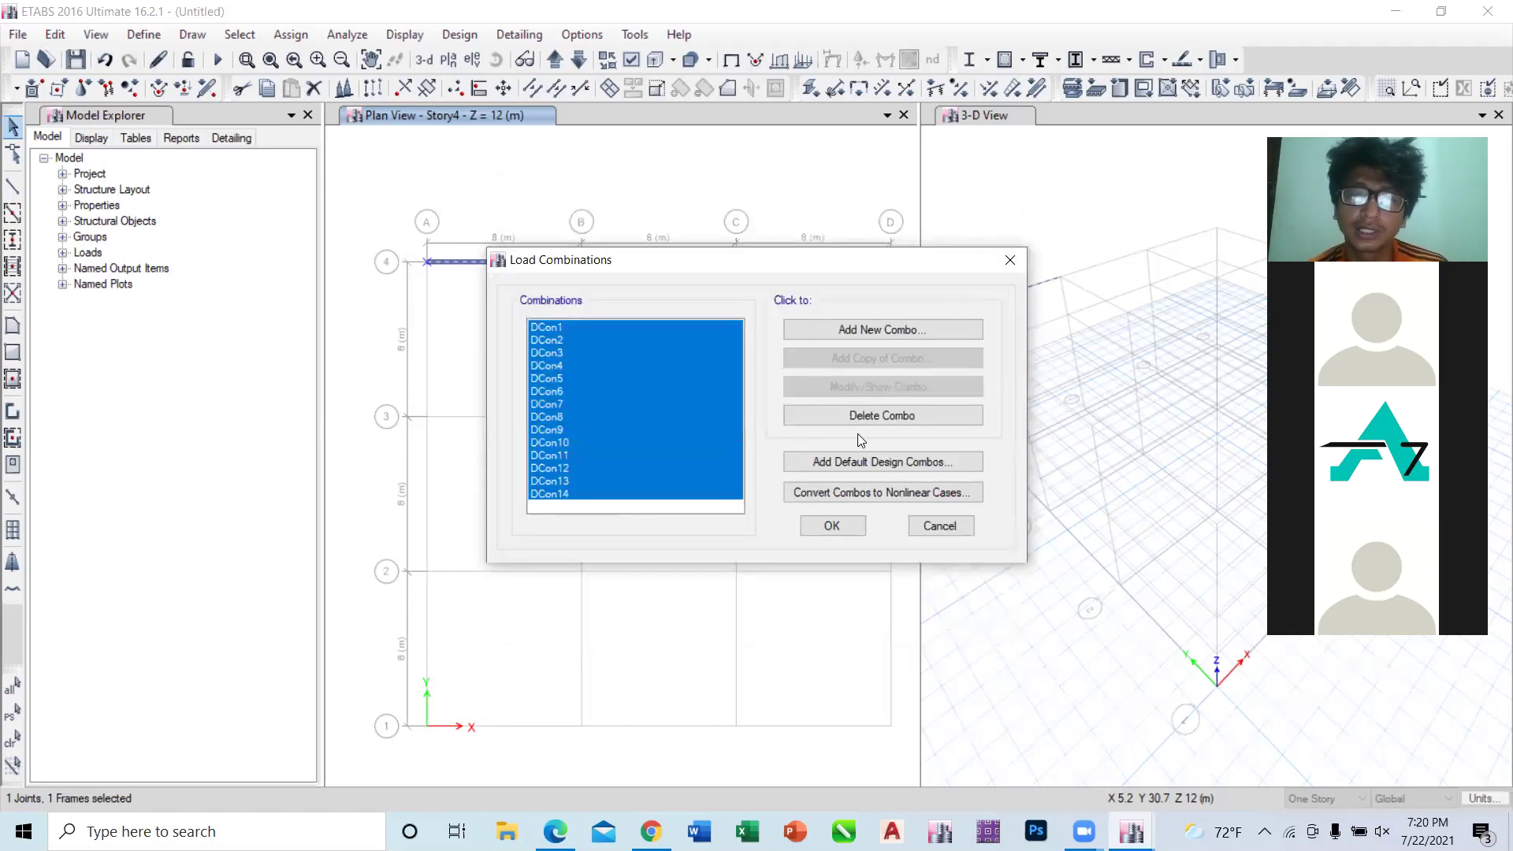
{"action": "key", "text": "Delete"}
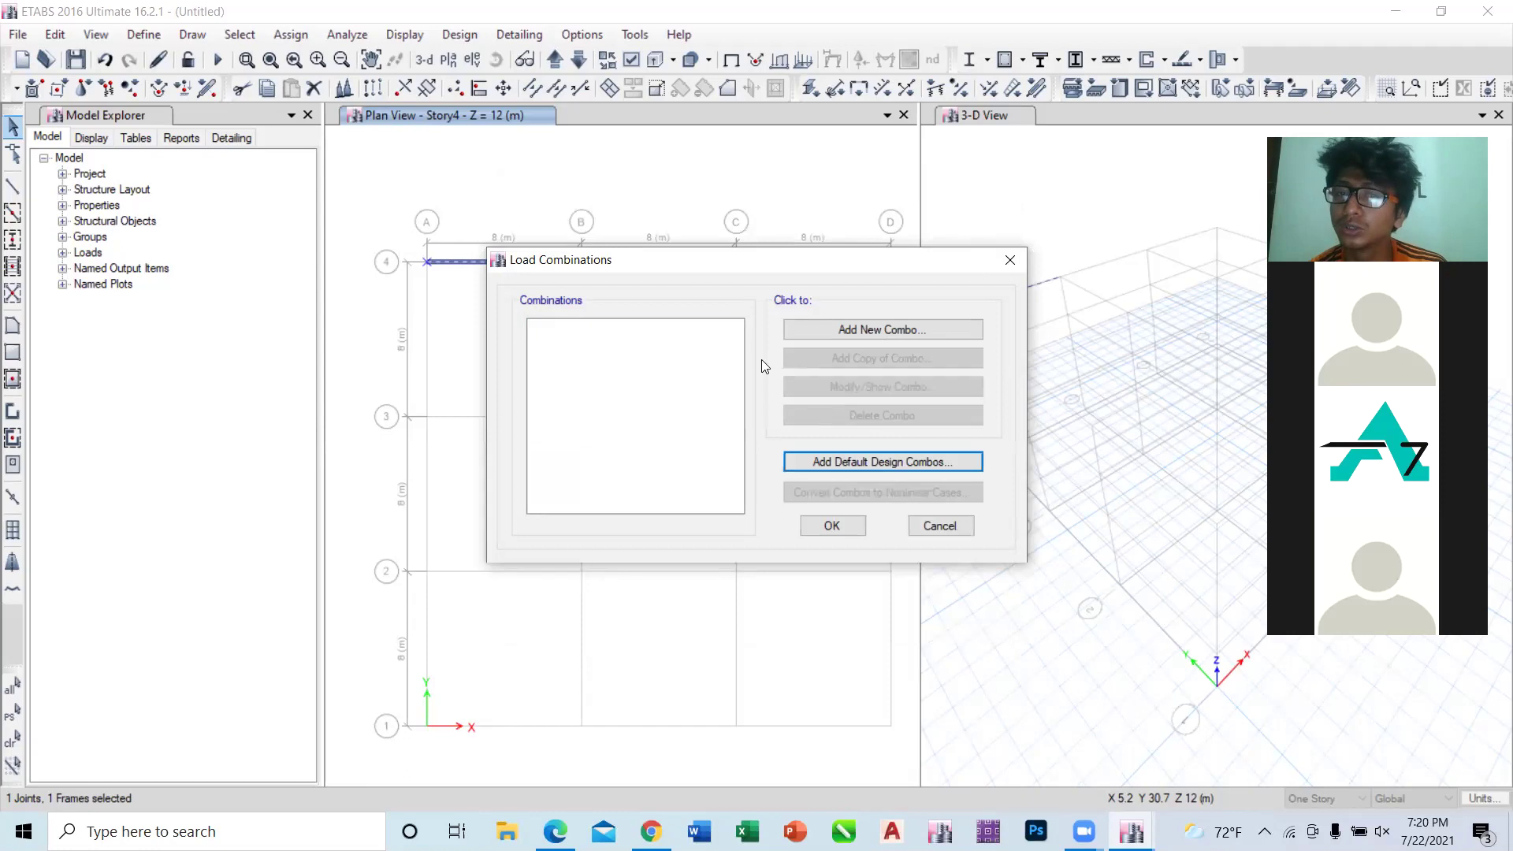
{"action": "left_click", "coordinate": [870, 466]}
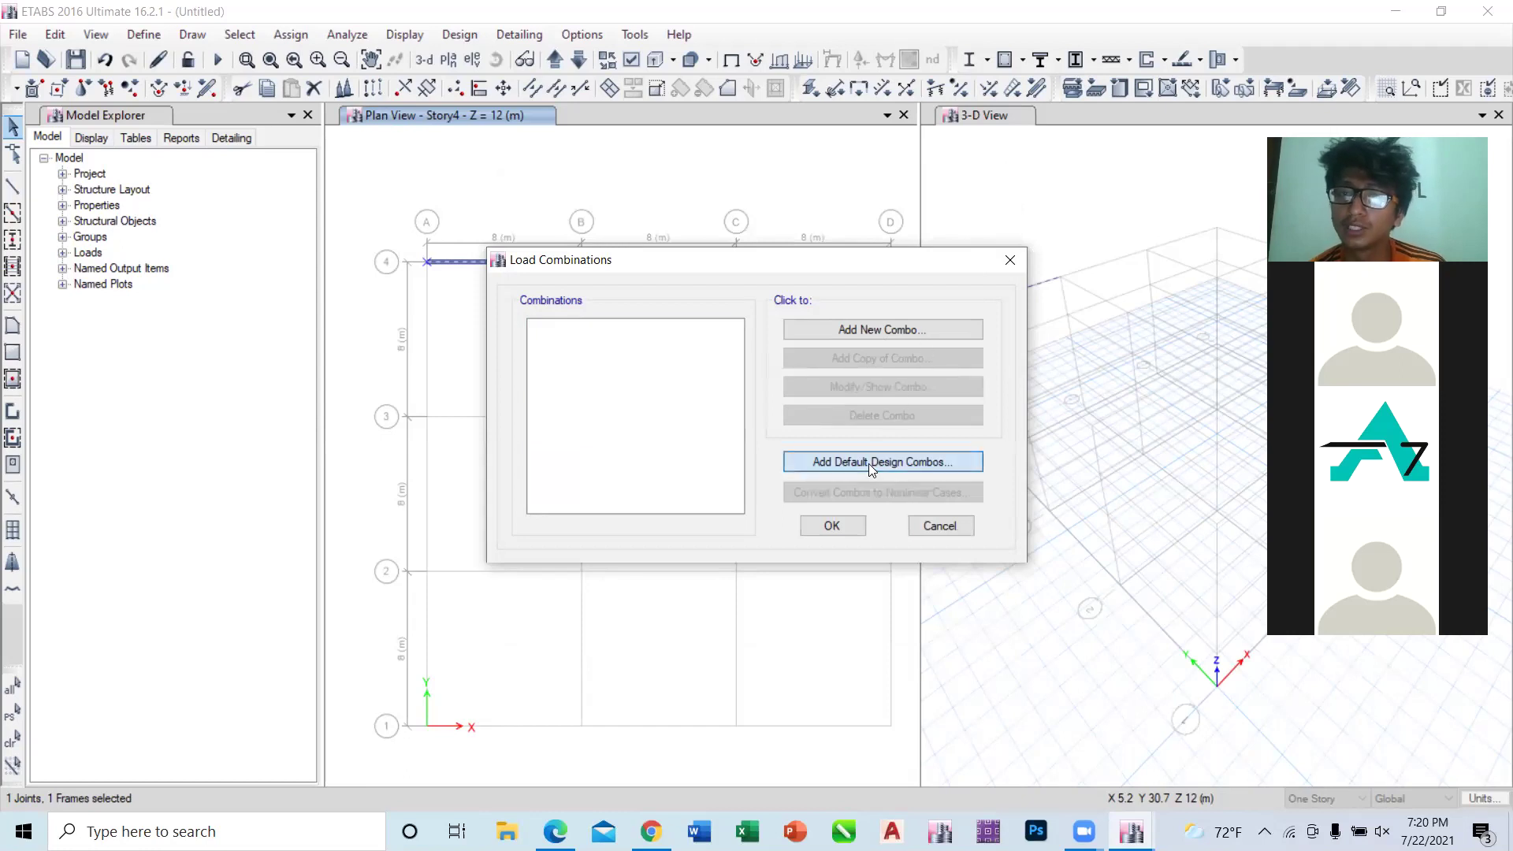
{"action": "left_click", "coordinate": [724, 386]}
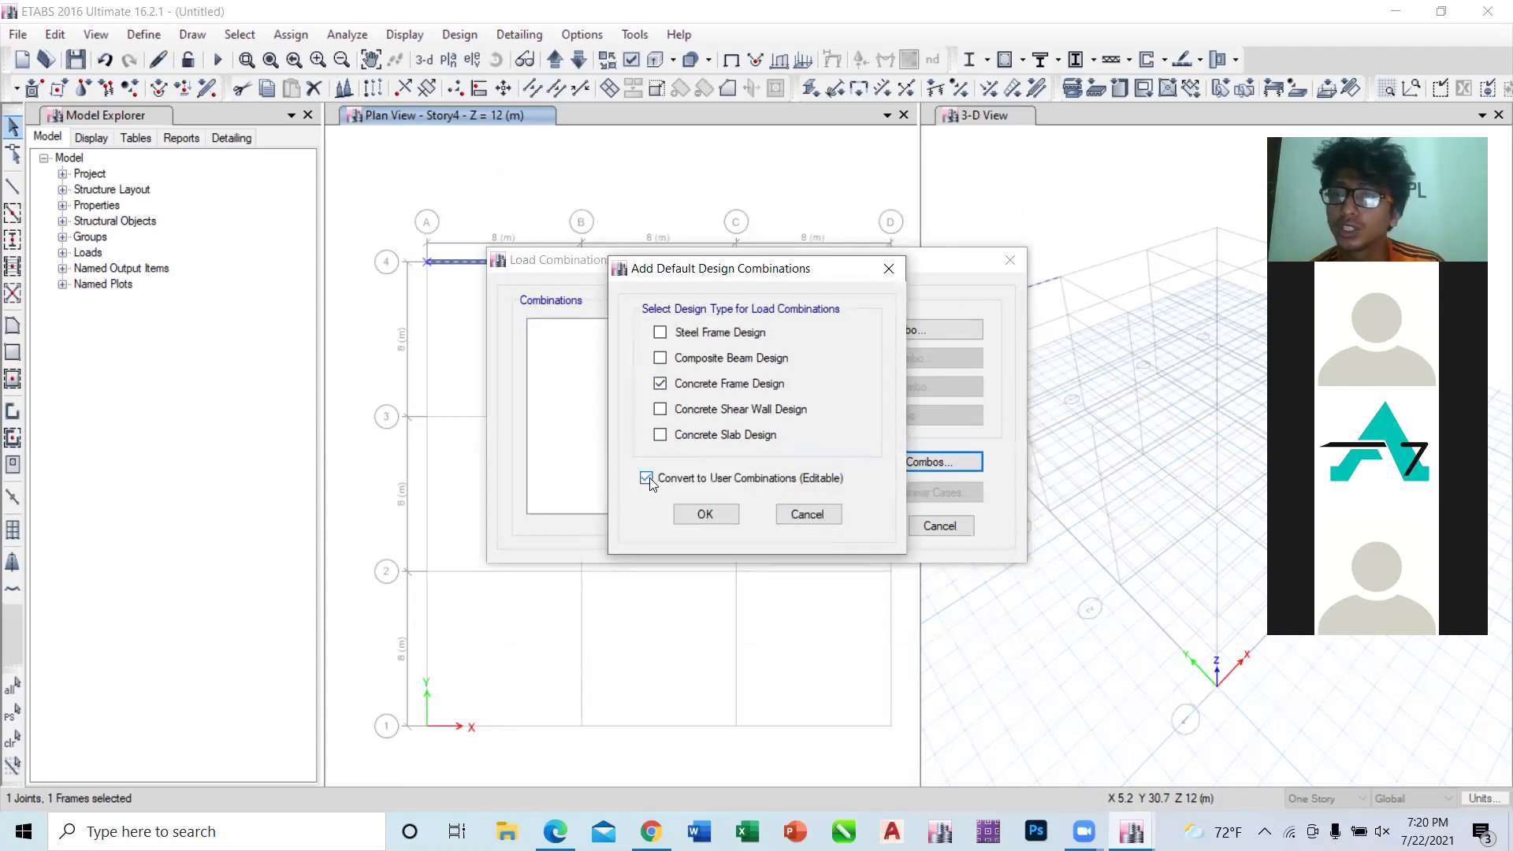
{"action": "left_click", "coordinate": [732, 515]}
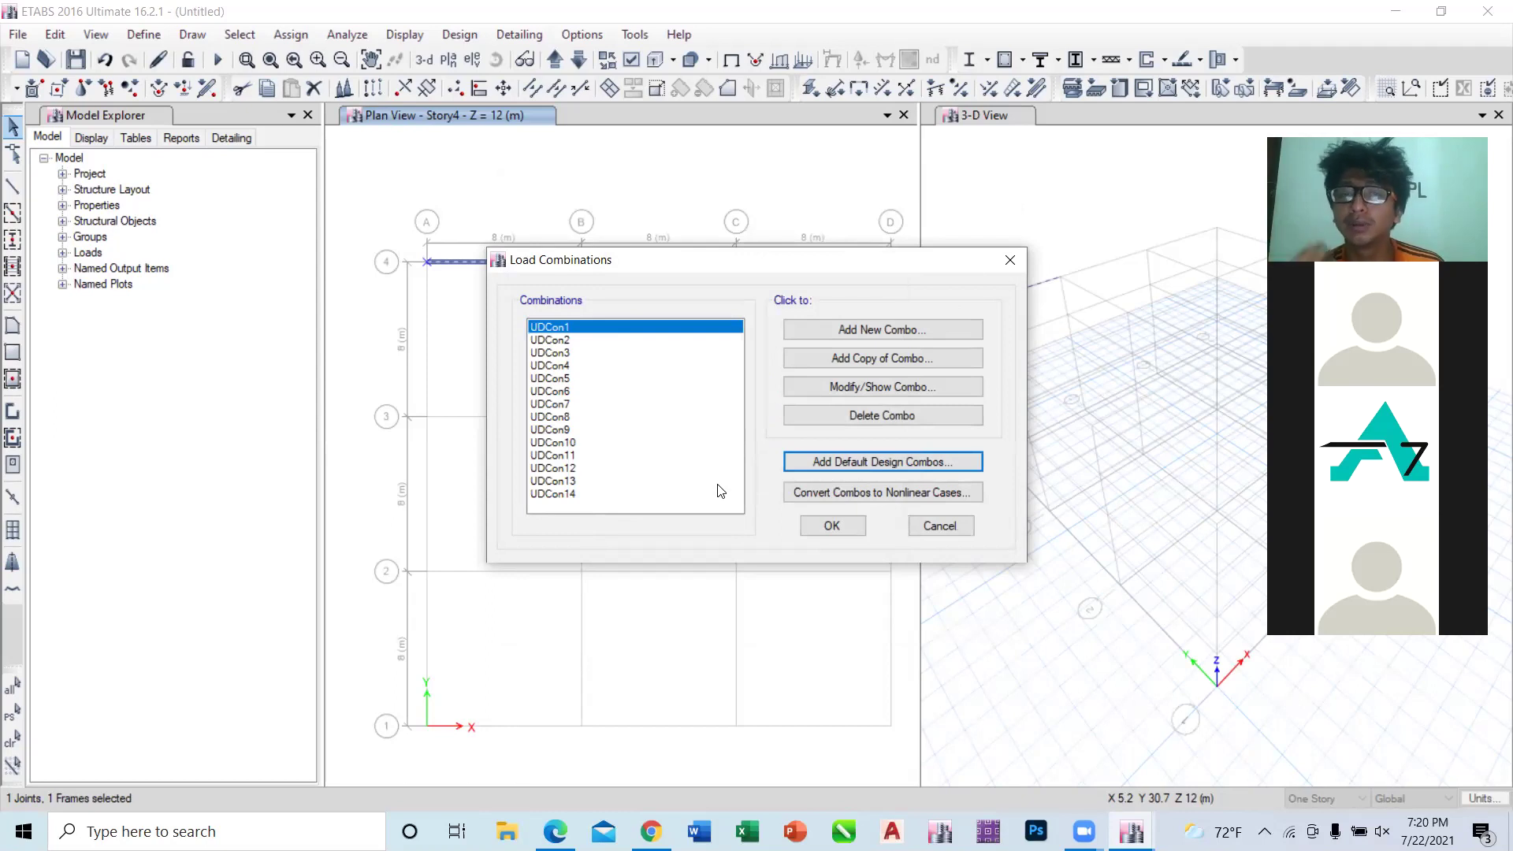
Step: Rename the load combination UDCon1 as 1.5 DL
{"action": "left_click", "coordinate": [561, 404]}
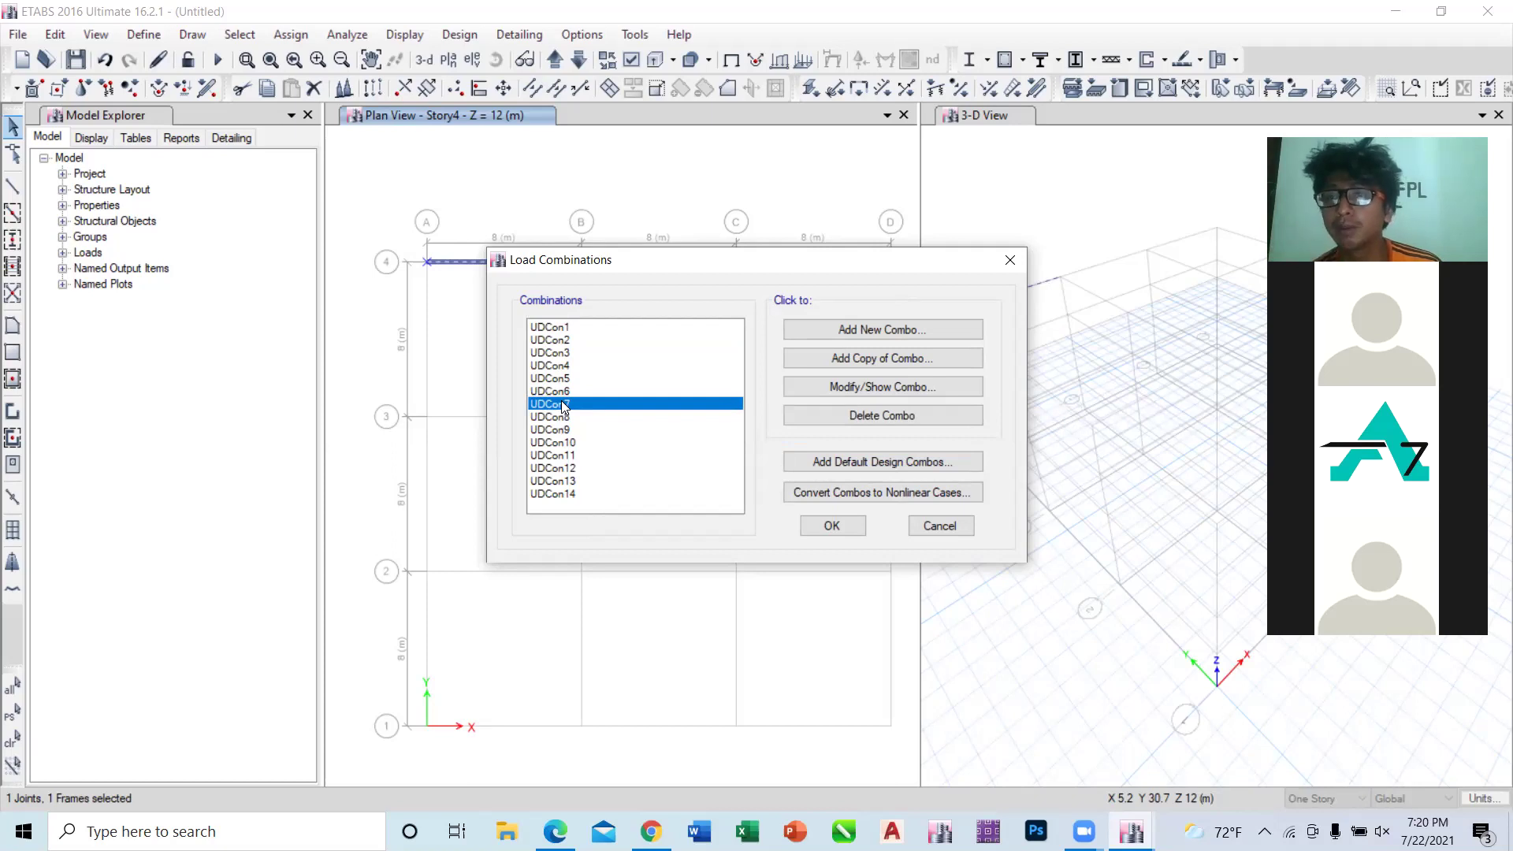
{"action": "left_click", "coordinate": [568, 328]}
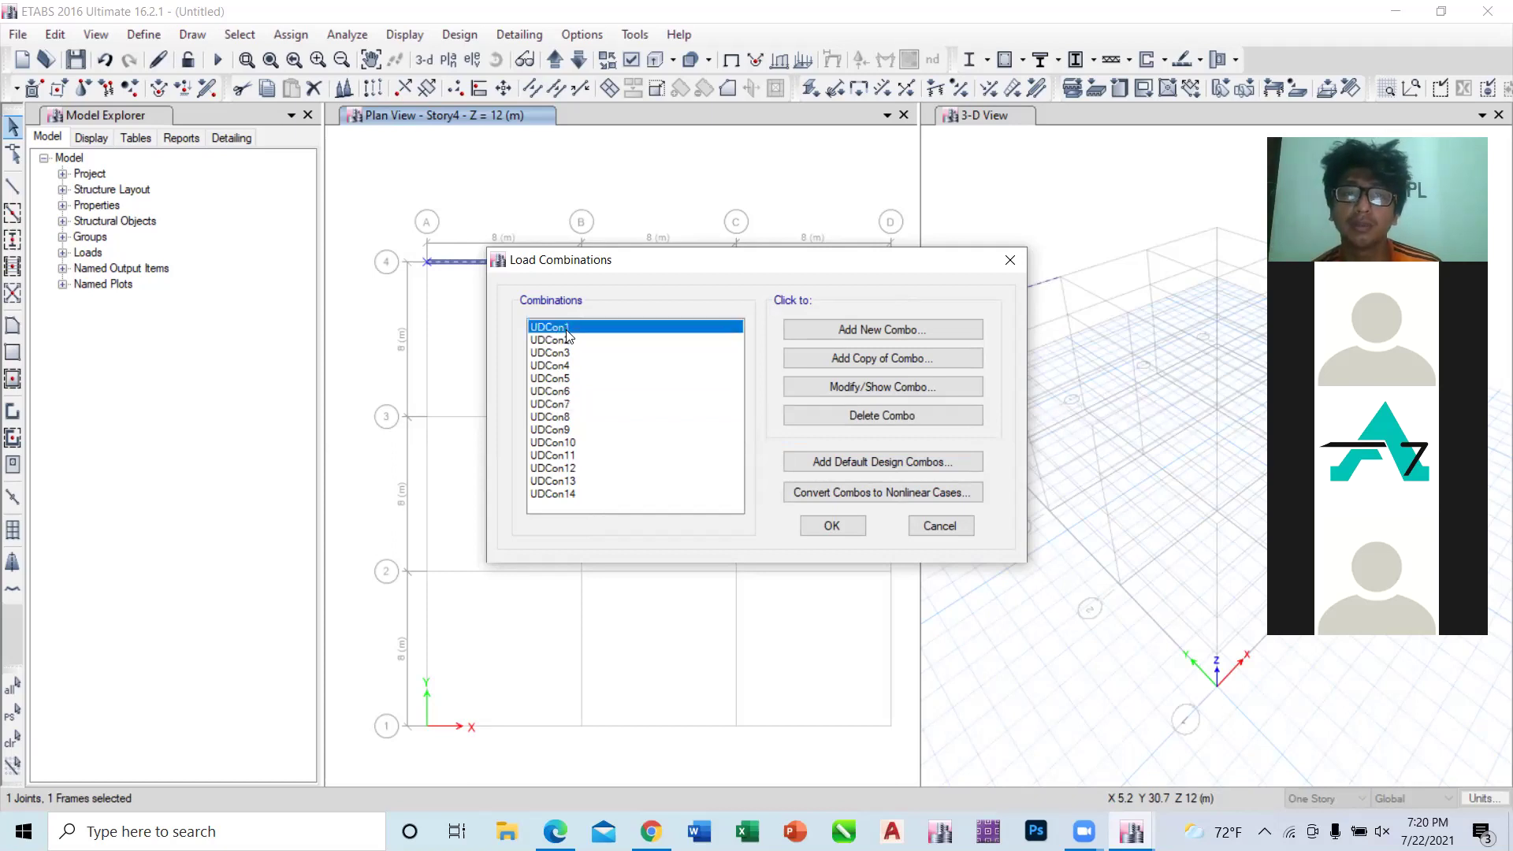
{"action": "left_click", "coordinate": [877, 389]}
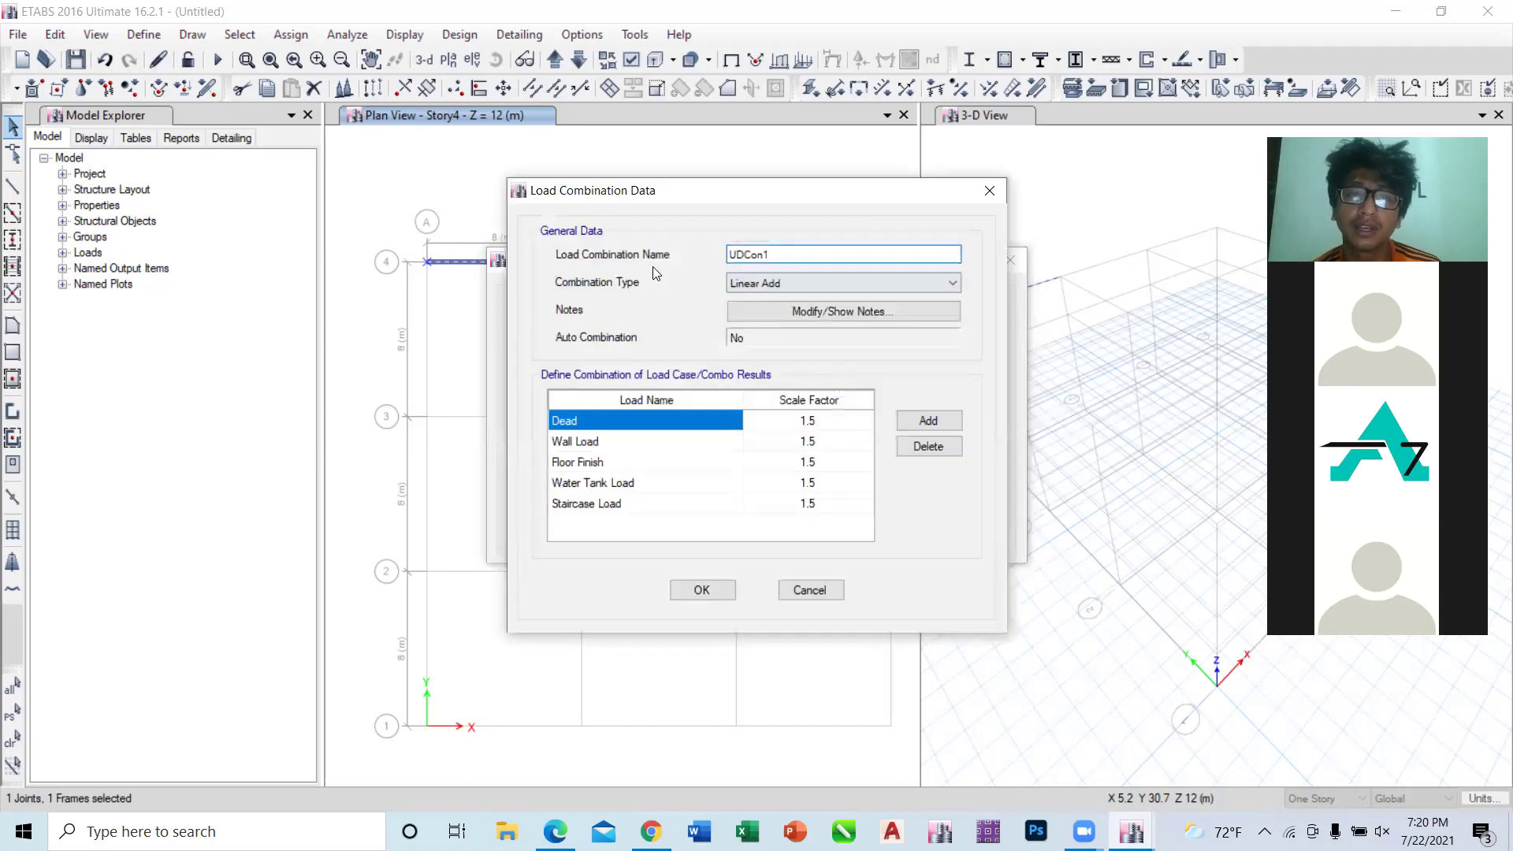
{"action": "left_click_drag", "start_coordinate": [776, 253], "coordinate": [700, 254]}
{"action": "type", "text": "1.5"}
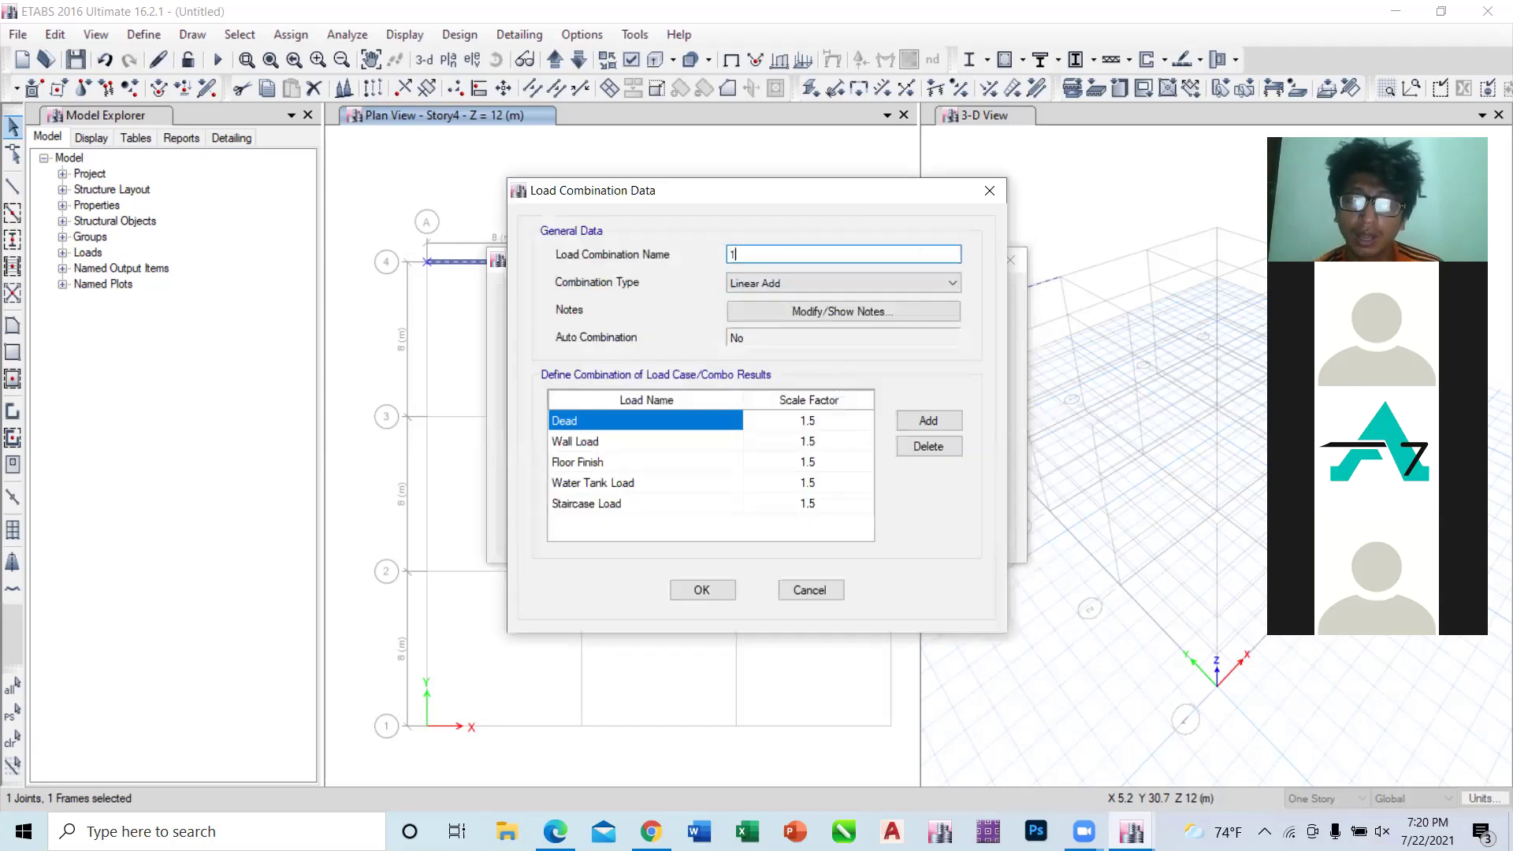
{"action": "type", "text": " DL"}
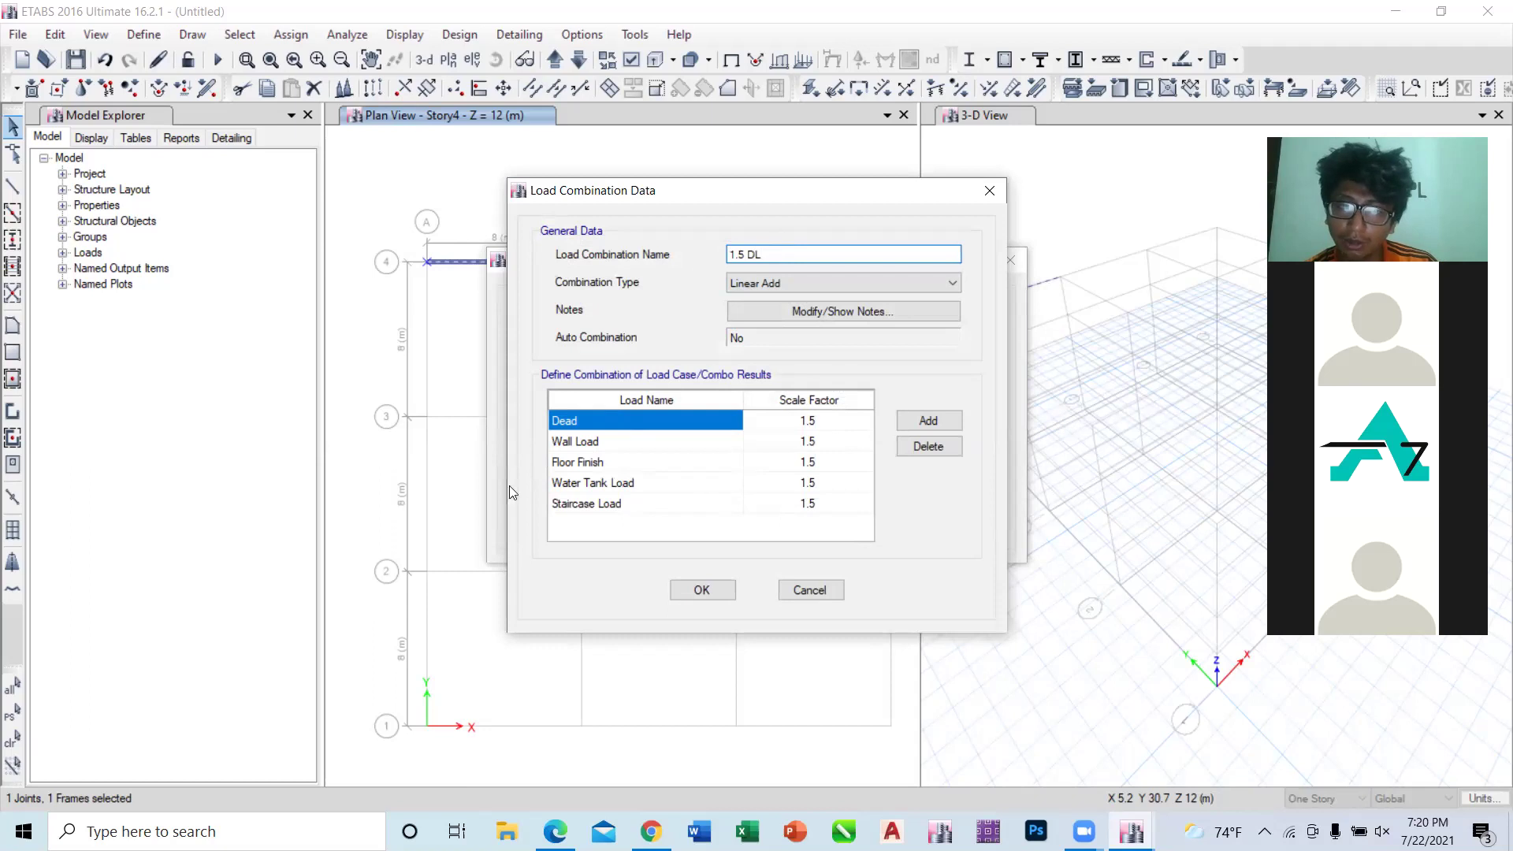
{"action": "left_click", "coordinate": [703, 587]}
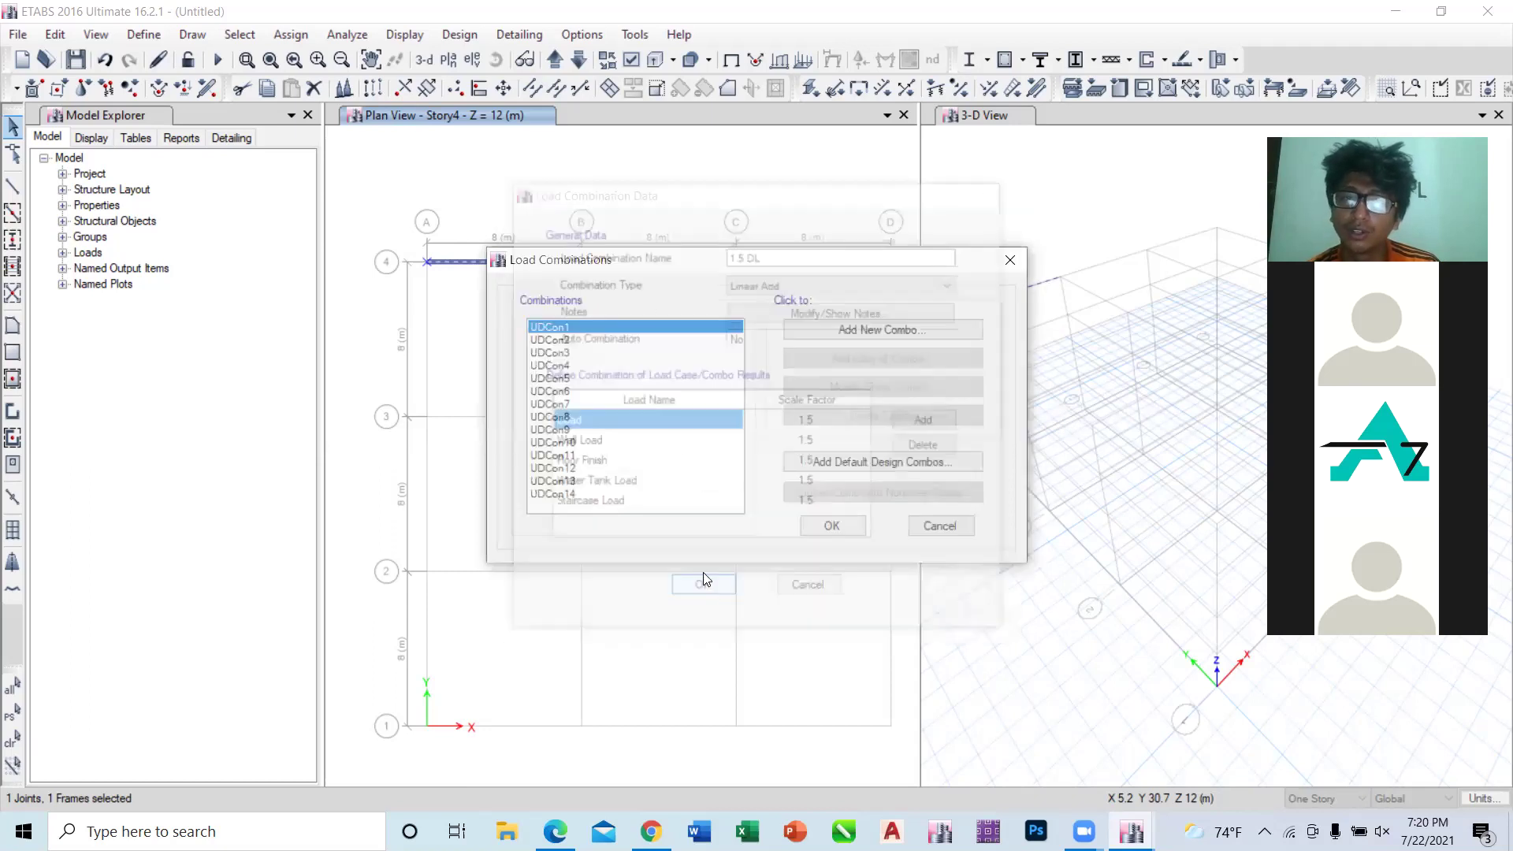
Step: Check the load cases in combination UDCon2 and rename it as 1.5 (DL+LL)
{"action": "left_click", "coordinate": [591, 339]}
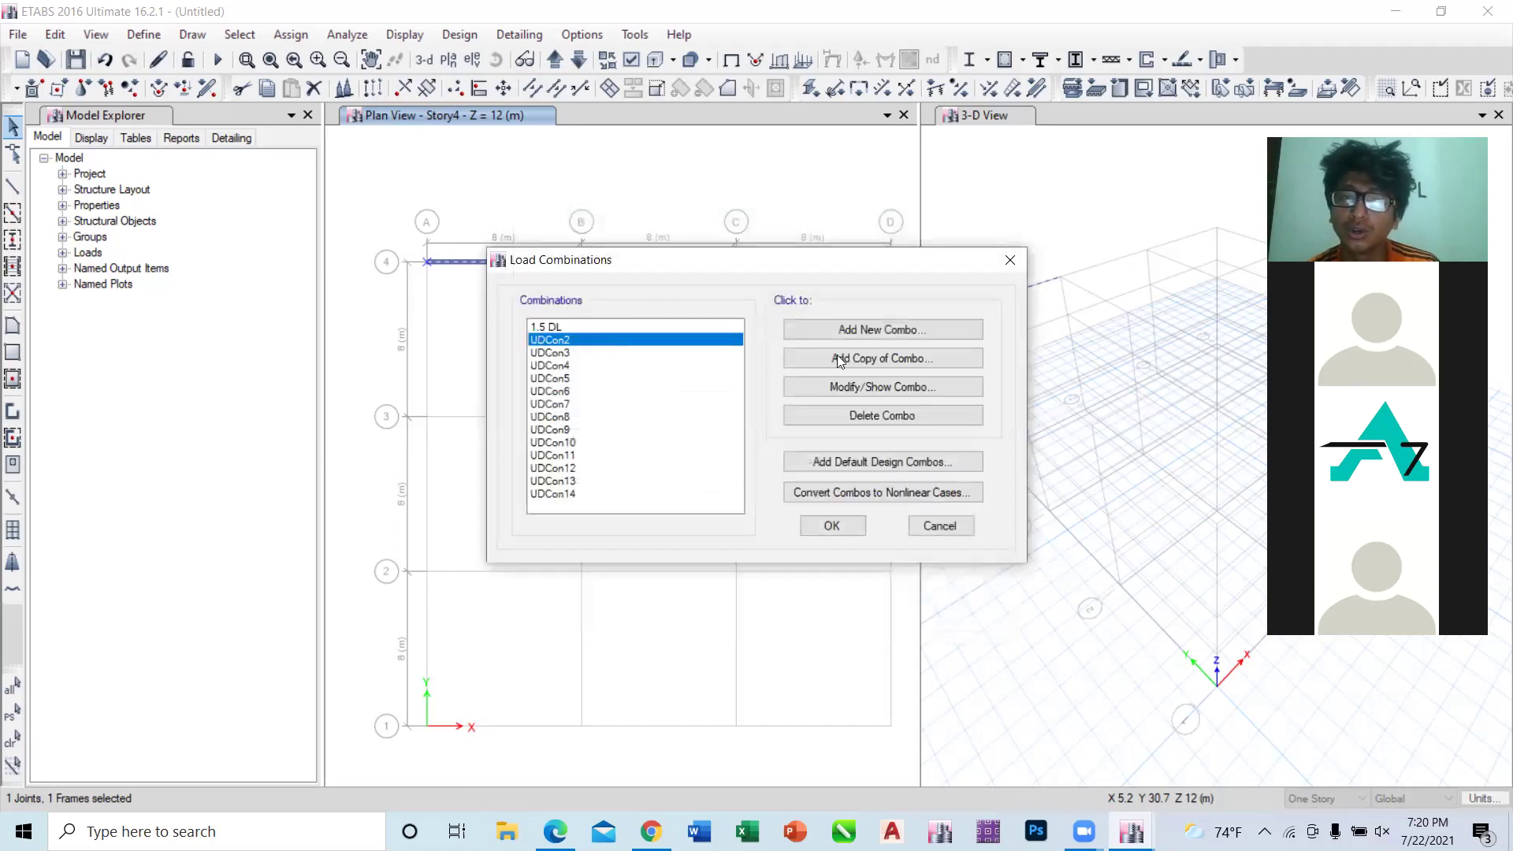
{"action": "left_click", "coordinate": [872, 388]}
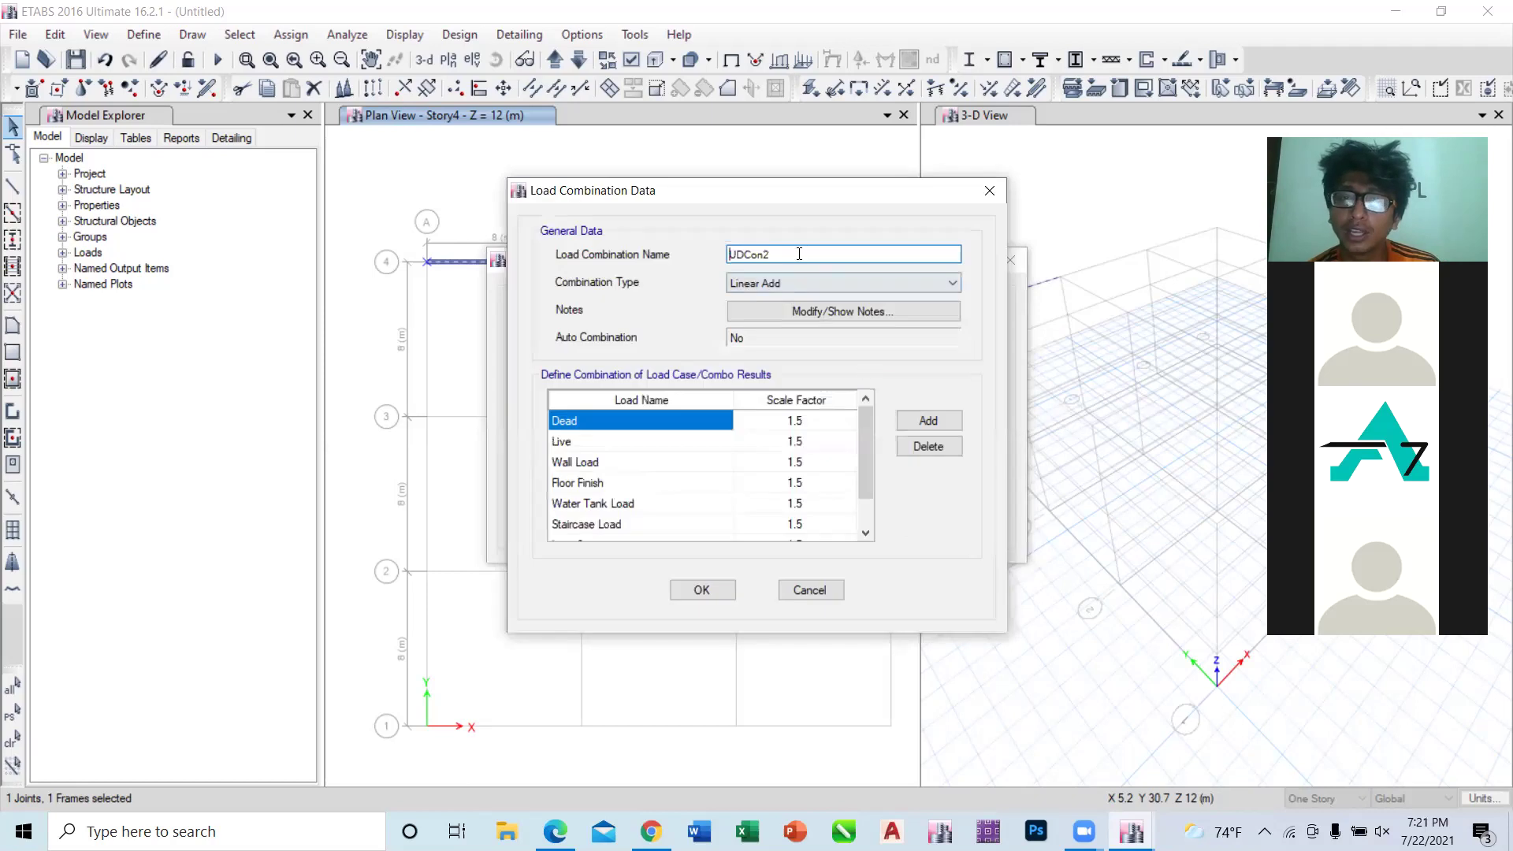
{"action": "scroll", "coordinate": [866, 467], "scroll_direction": "down", "scroll_amount": 2}
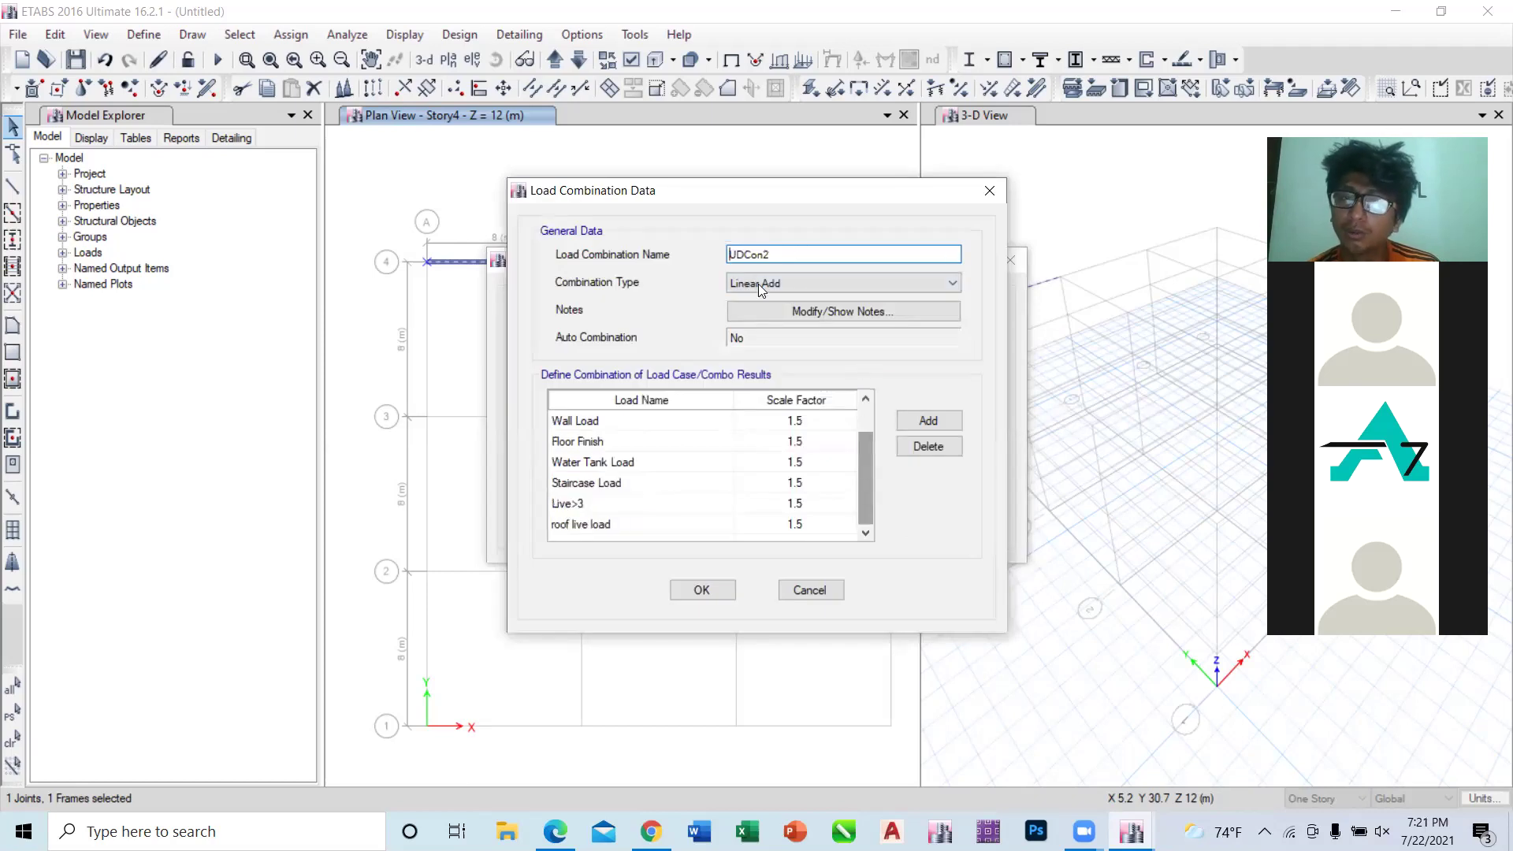
{"action": "double_click", "coordinate": [779, 252]}
{"action": "type", "text": "1.5 (DL+LL)"}
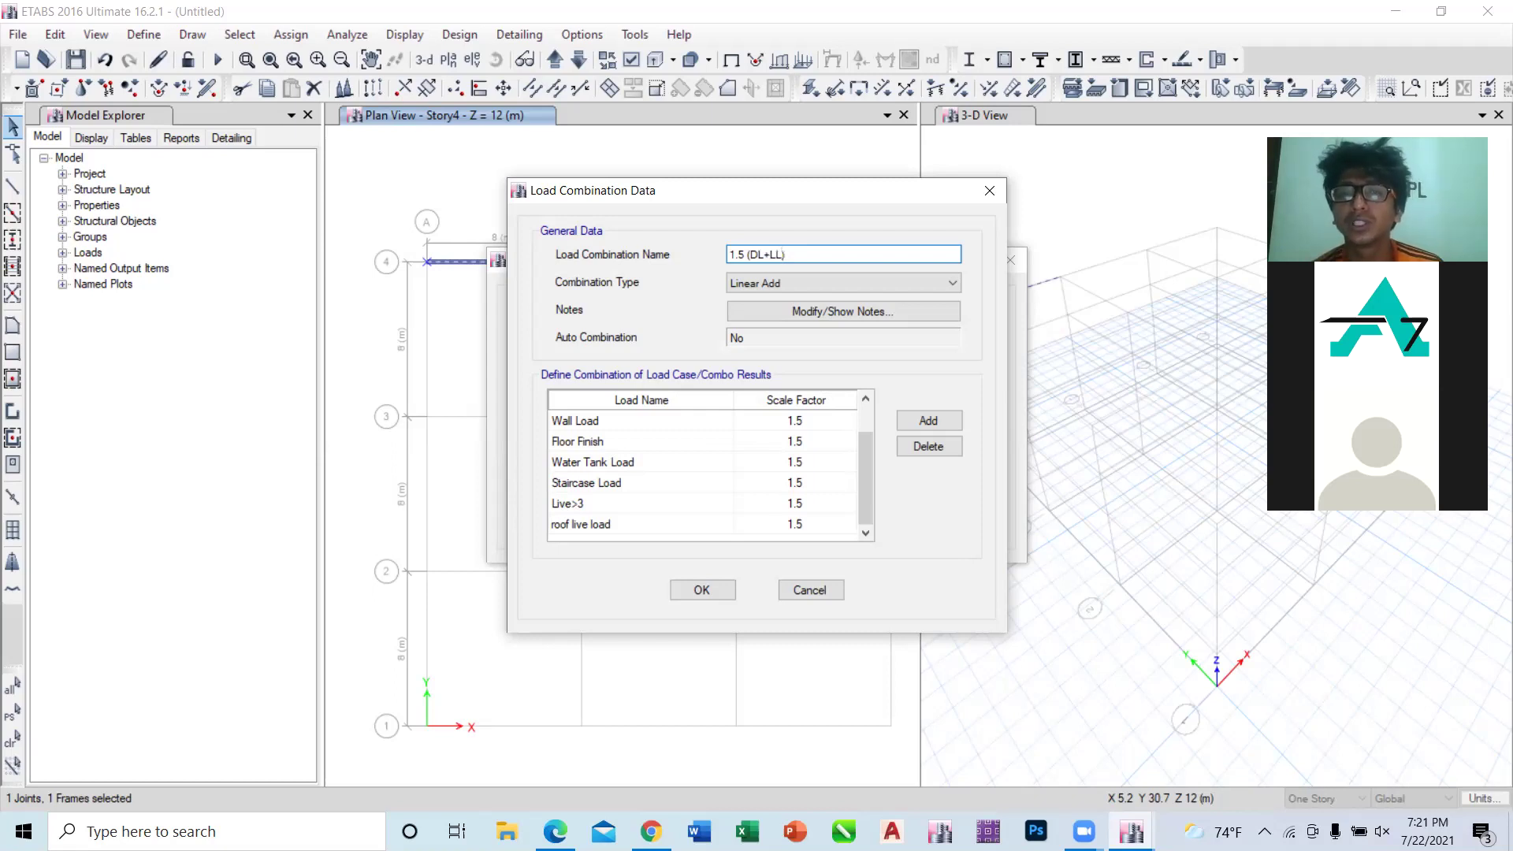
{"action": "left_click", "coordinate": [701, 590]}
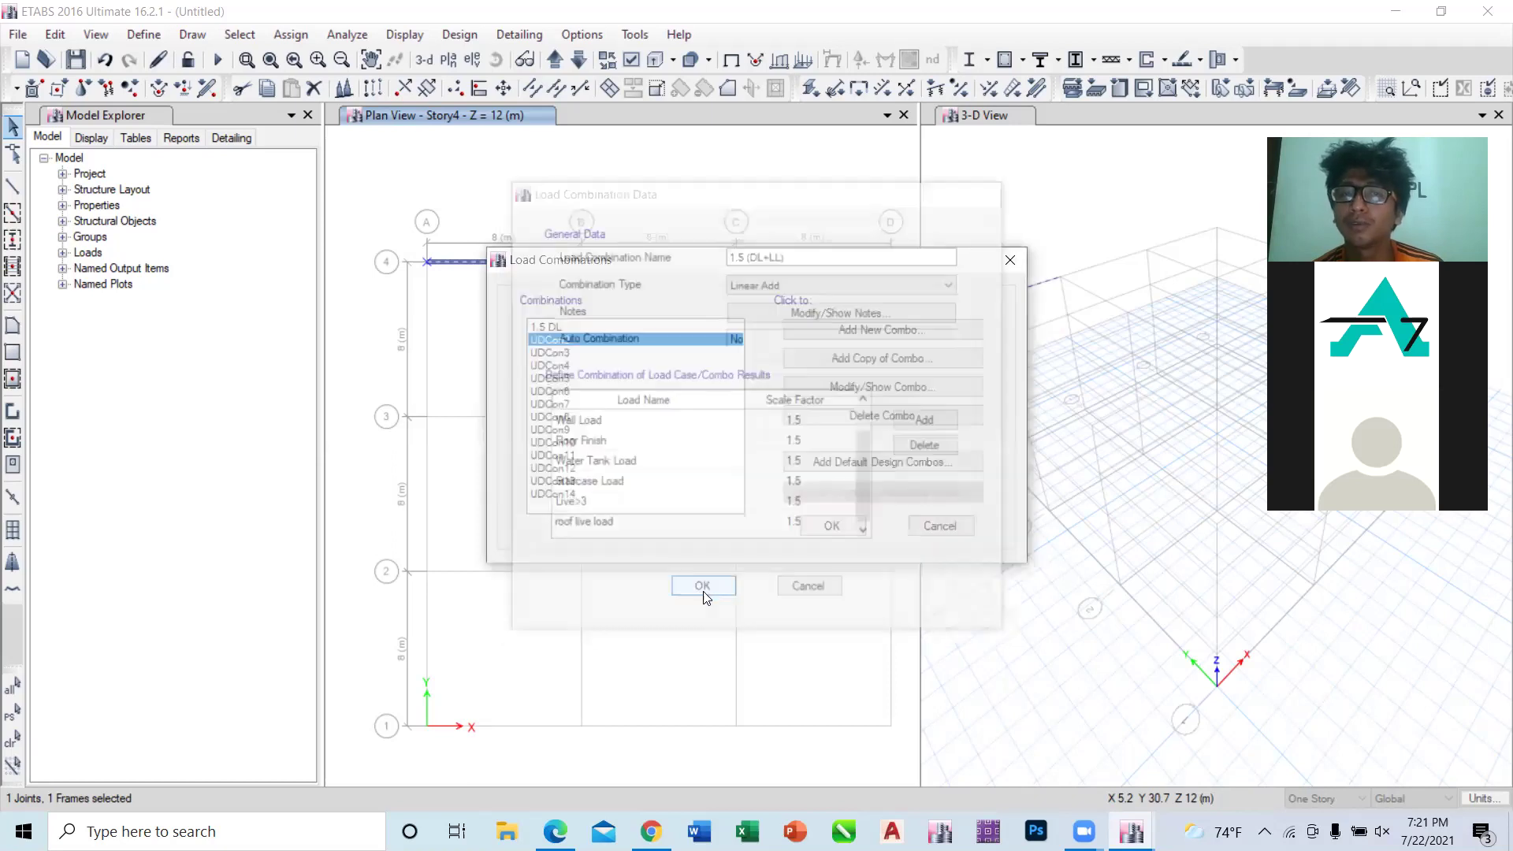
Step: Check the load cases and scale factors in combination UDCon3 and rename it as 1.2 (DL+LL+ex)
{"action": "left_click", "coordinate": [614, 360]}
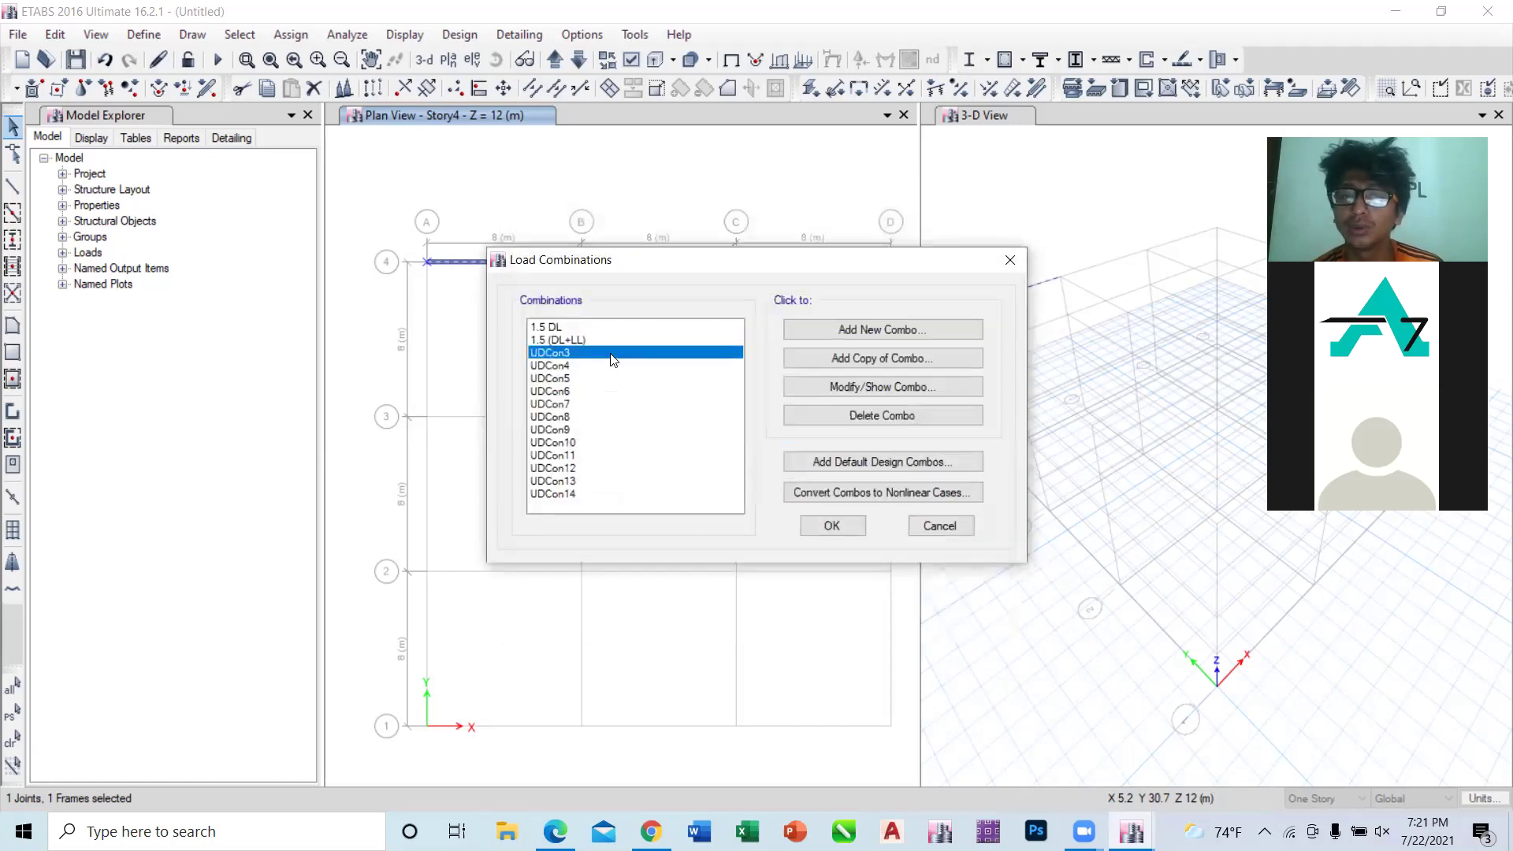
{"action": "left_click", "coordinate": [843, 386]}
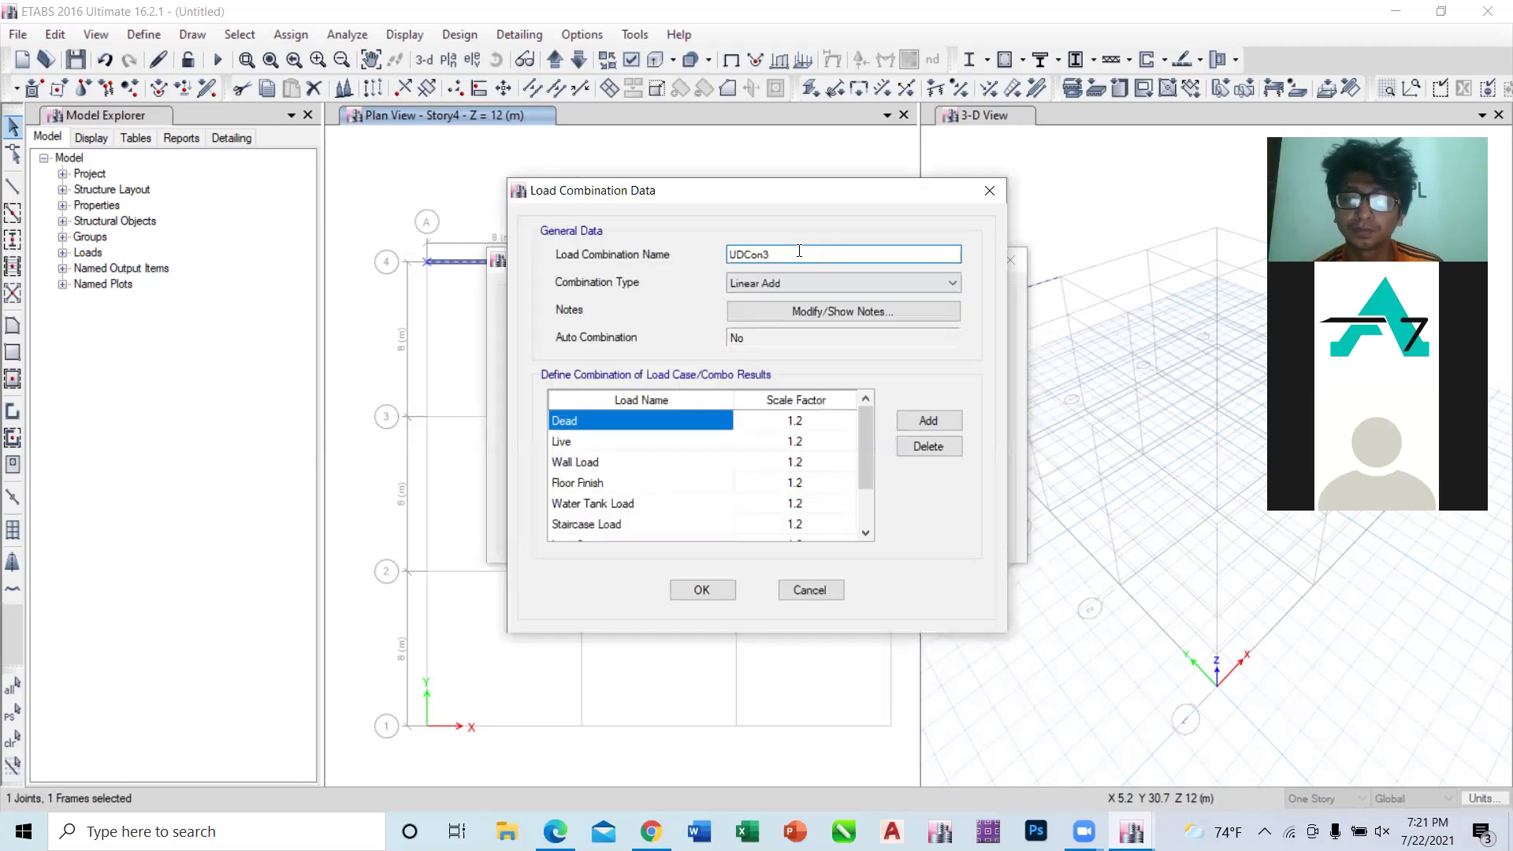
{"action": "right_click", "coordinate": [867, 523]}
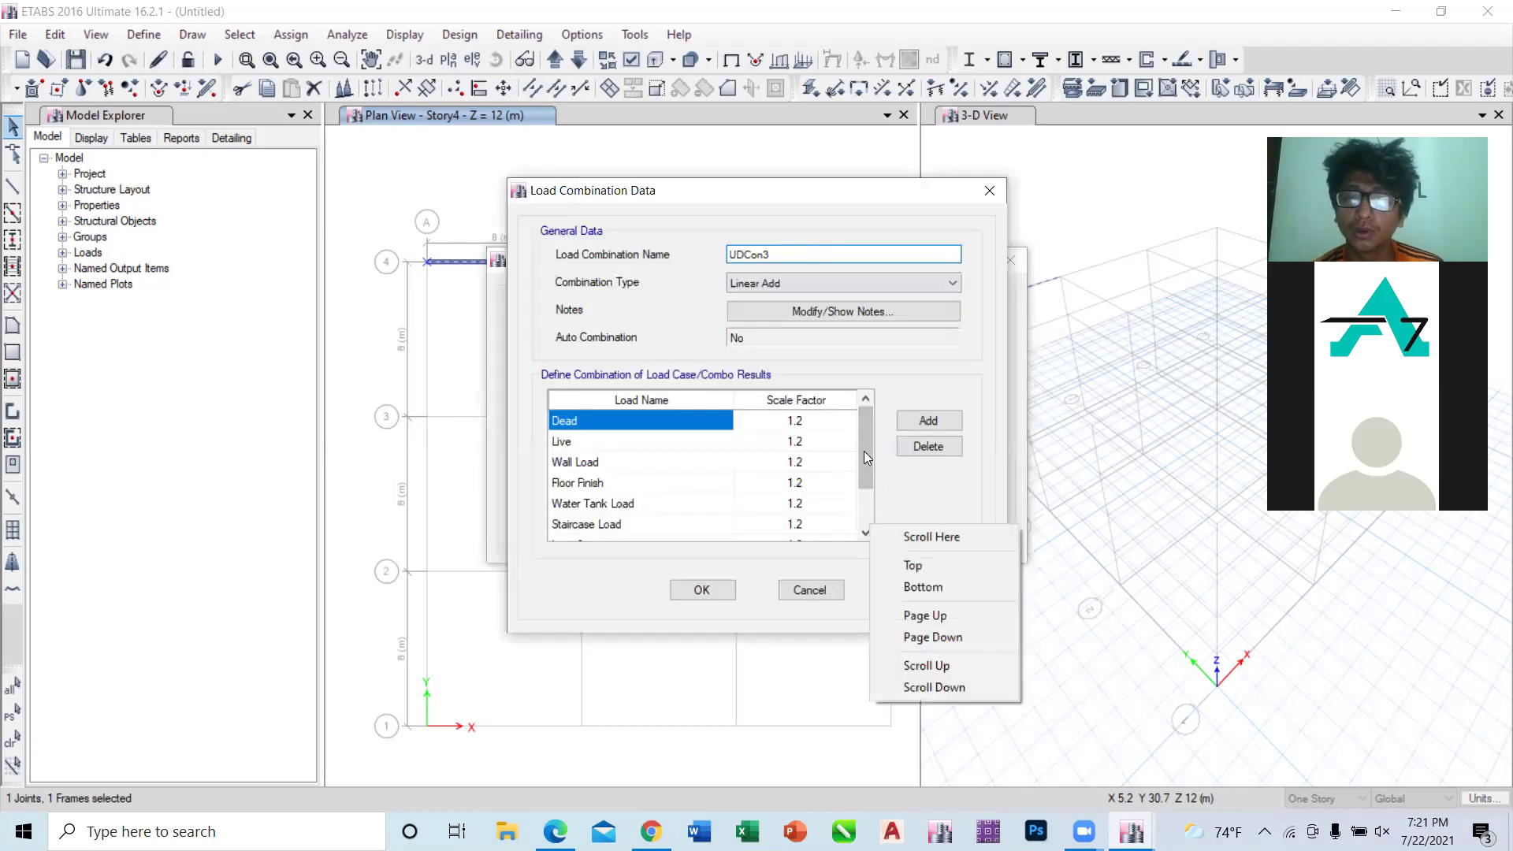
{"action": "right_click", "coordinate": [864, 450]}
{"action": "left_click", "coordinate": [863, 482]}
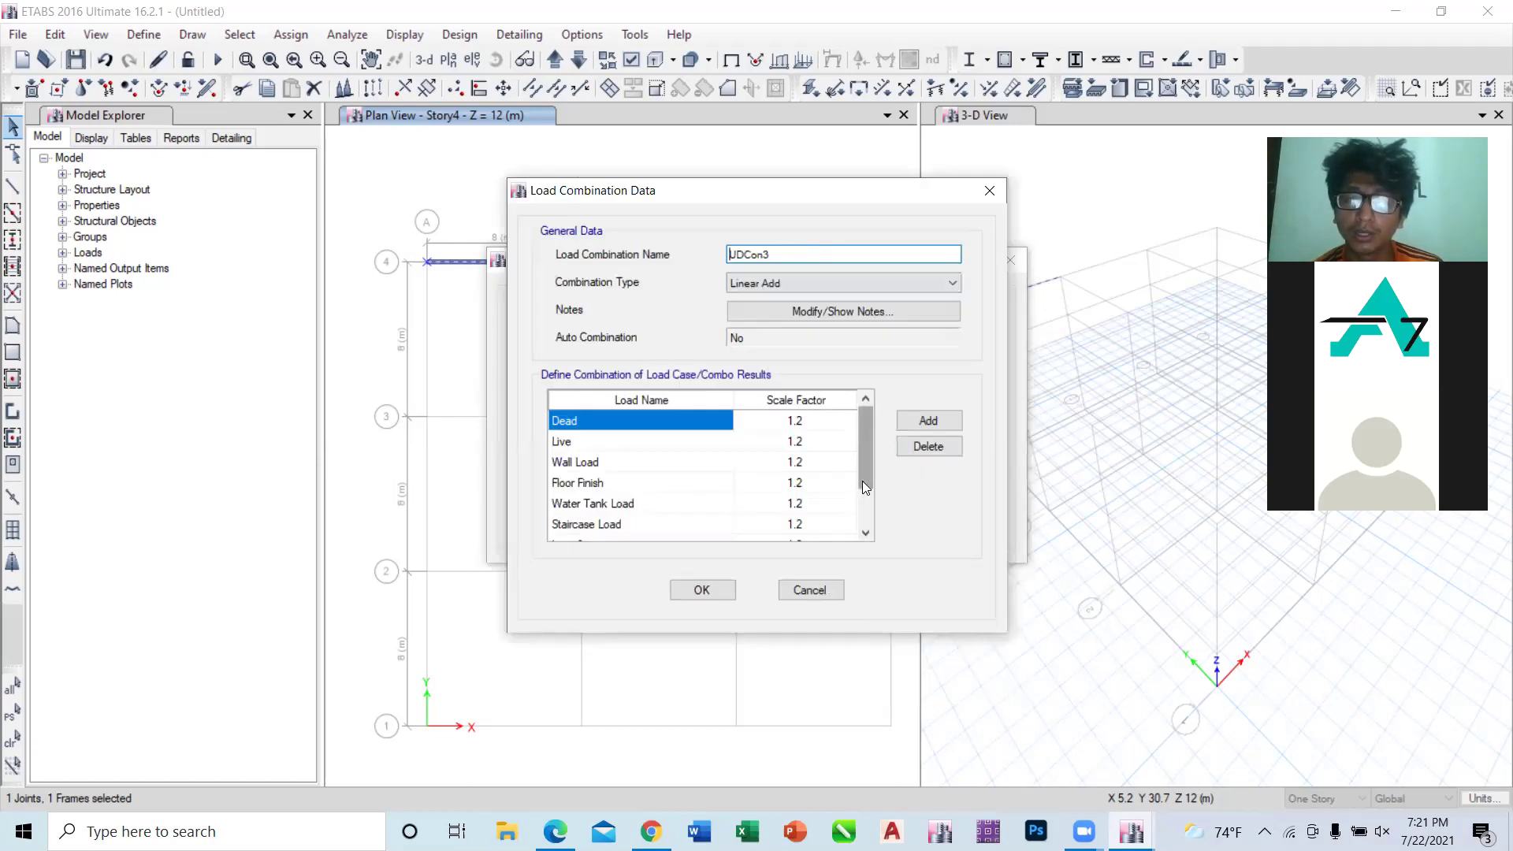
{"action": "left_click_drag", "start_coordinate": [863, 482], "coordinate": [864, 552]}
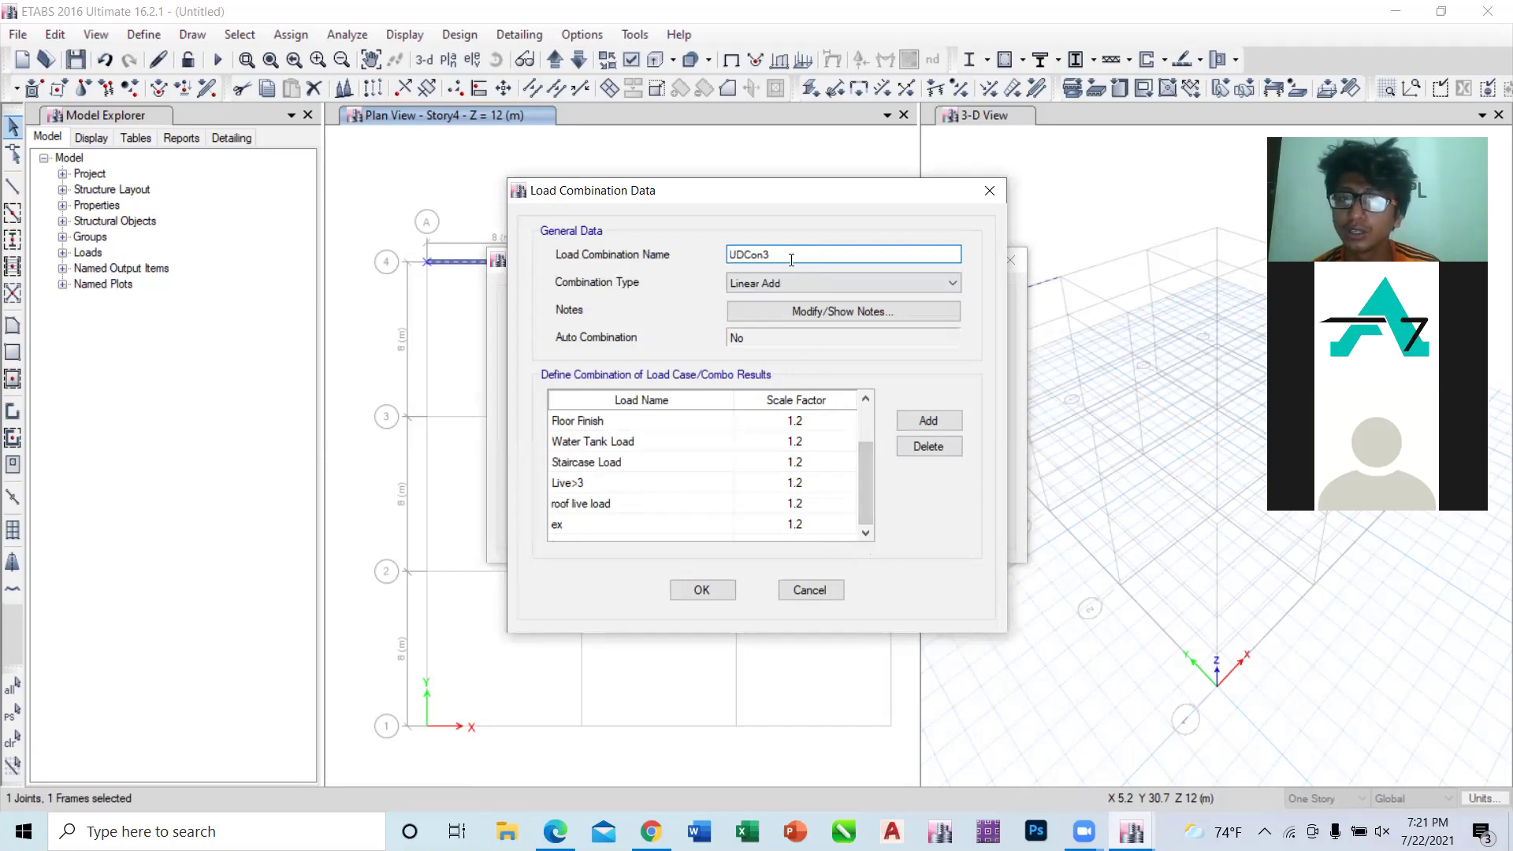
{"action": "key", "text": "BackSpace"}
{"action": "key", "text": "BackSpace"}
{"action": "key", "text": "BackSpace"}
{"action": "key", "text": "BackSpace"}
{"action": "key", "text": "BackSpace"}
{"action": "key", "text": "BackSpace"}
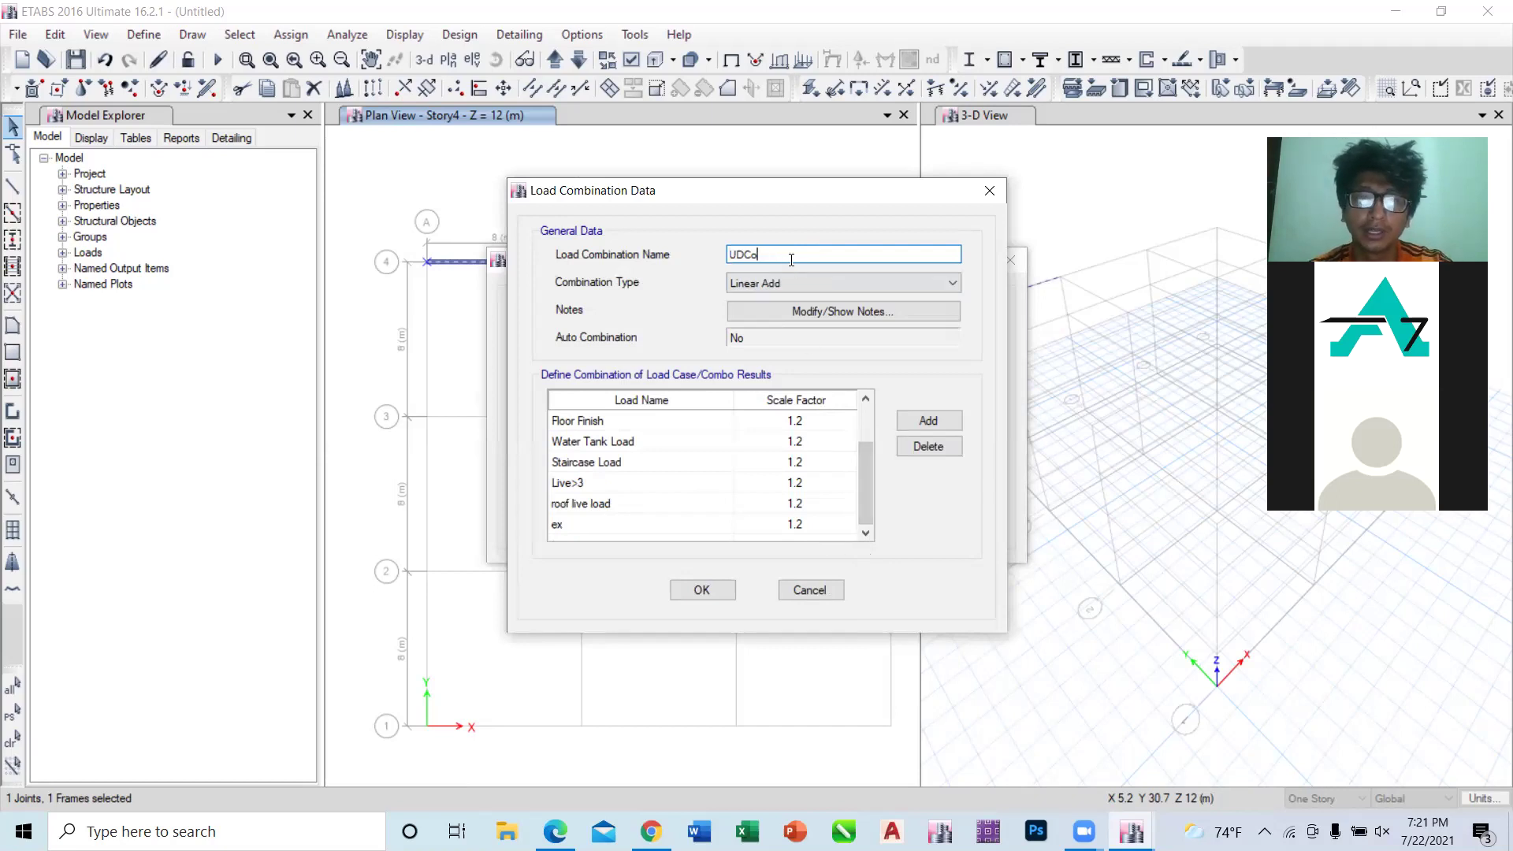
{"action": "type", "text": "1.2 "}
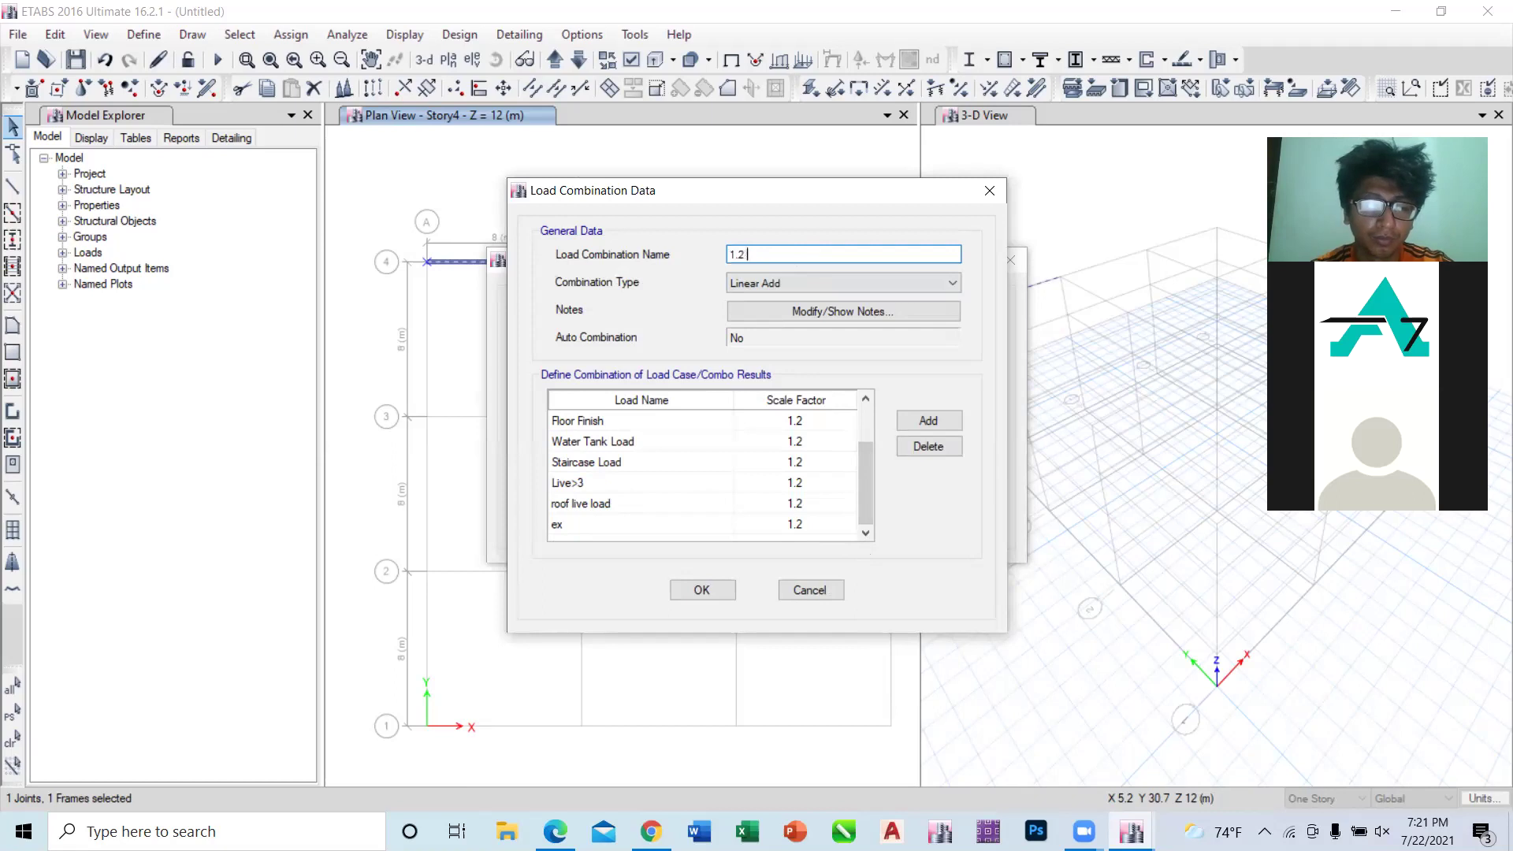
{"action": "type", "text": "(DL+L"}
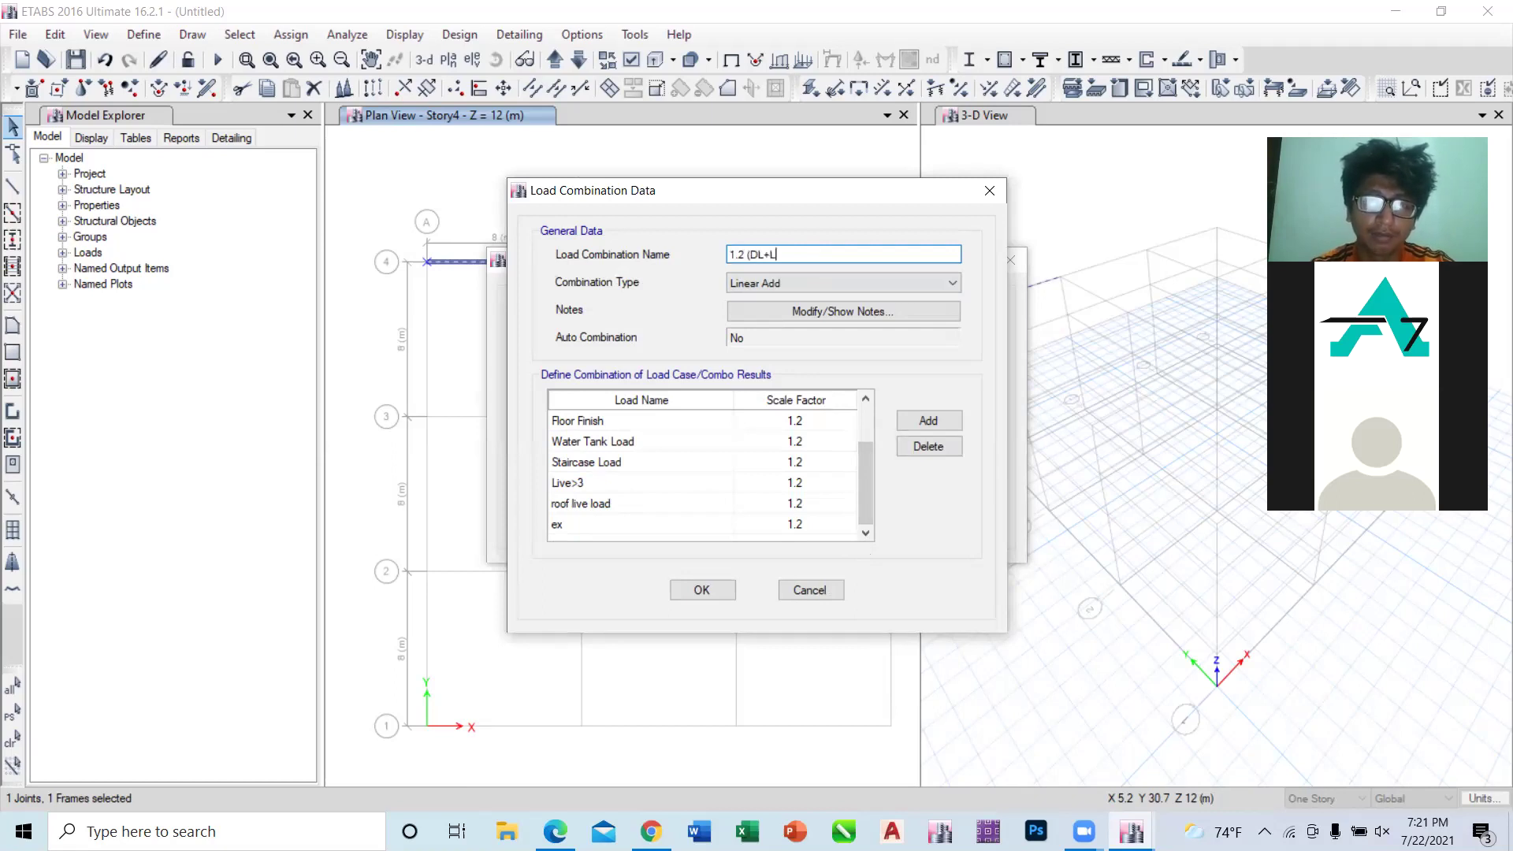
{"action": "type", "text": "L+"}
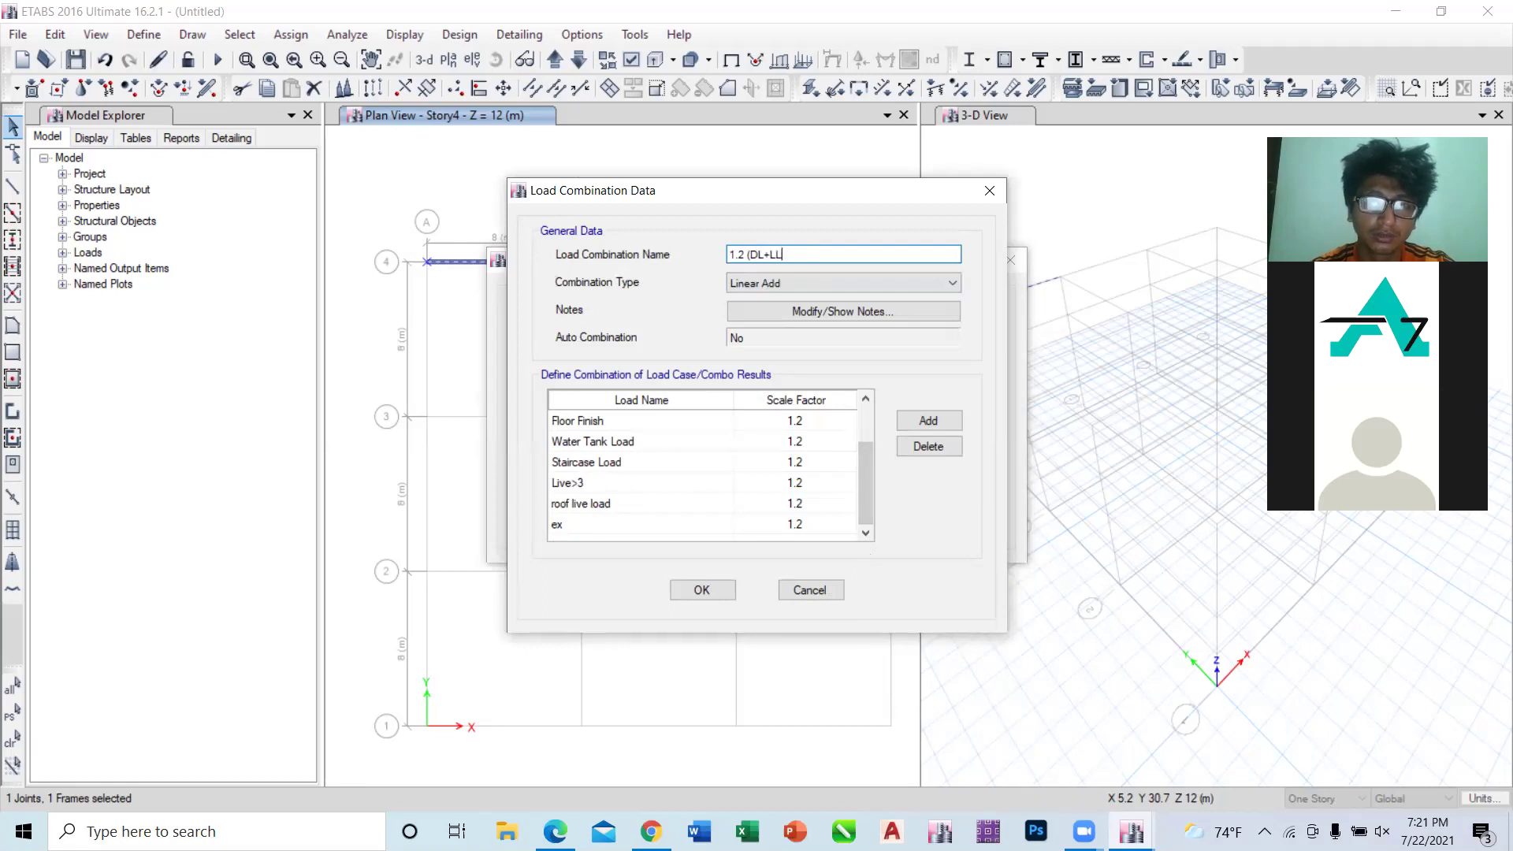
{"action": "type", "text": "ex)"}
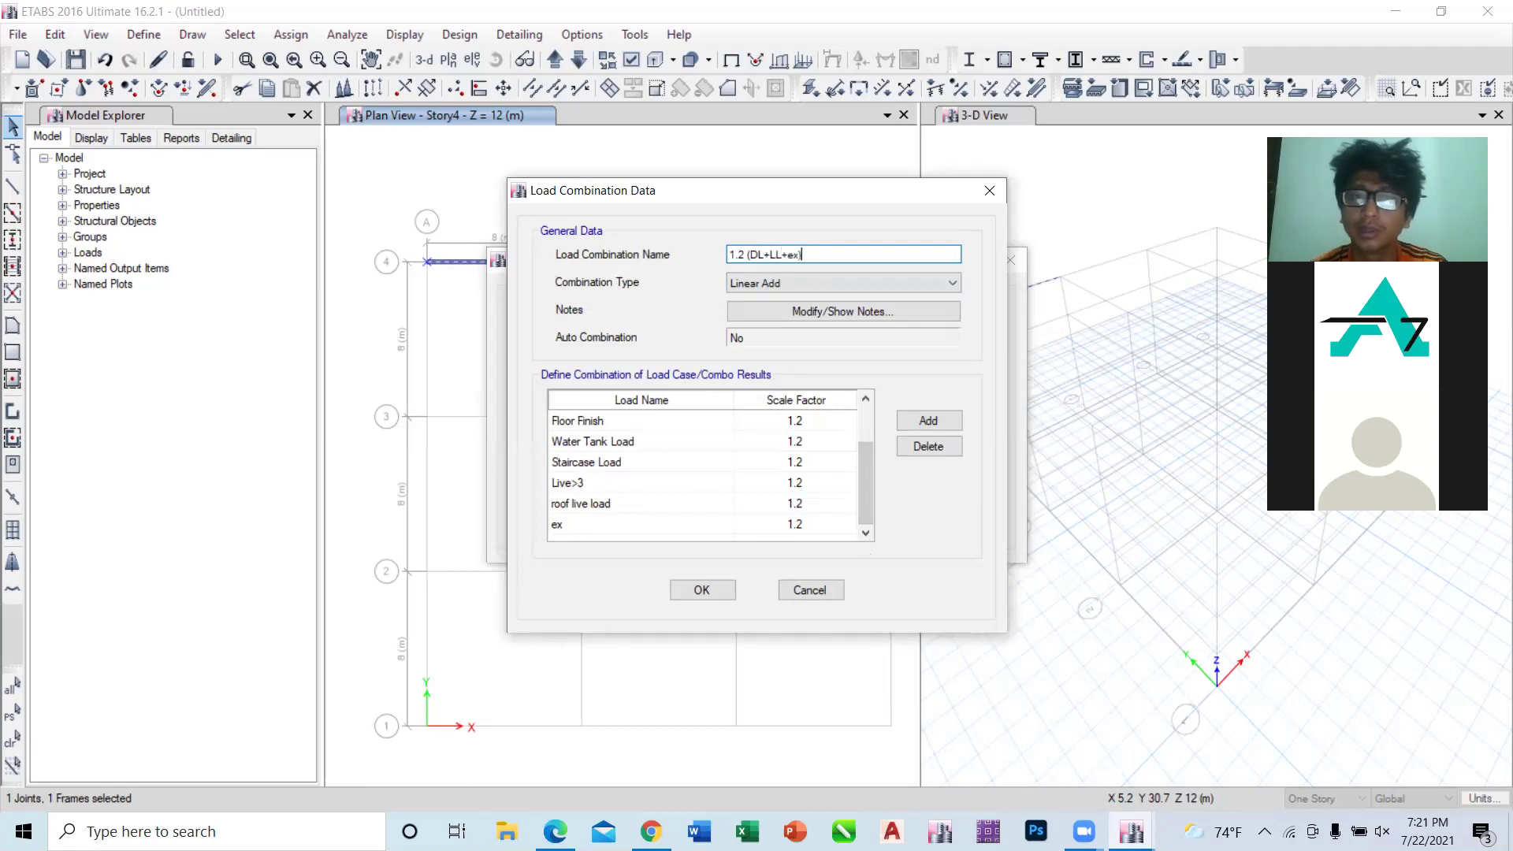
{"action": "left_click", "coordinate": [702, 589]}
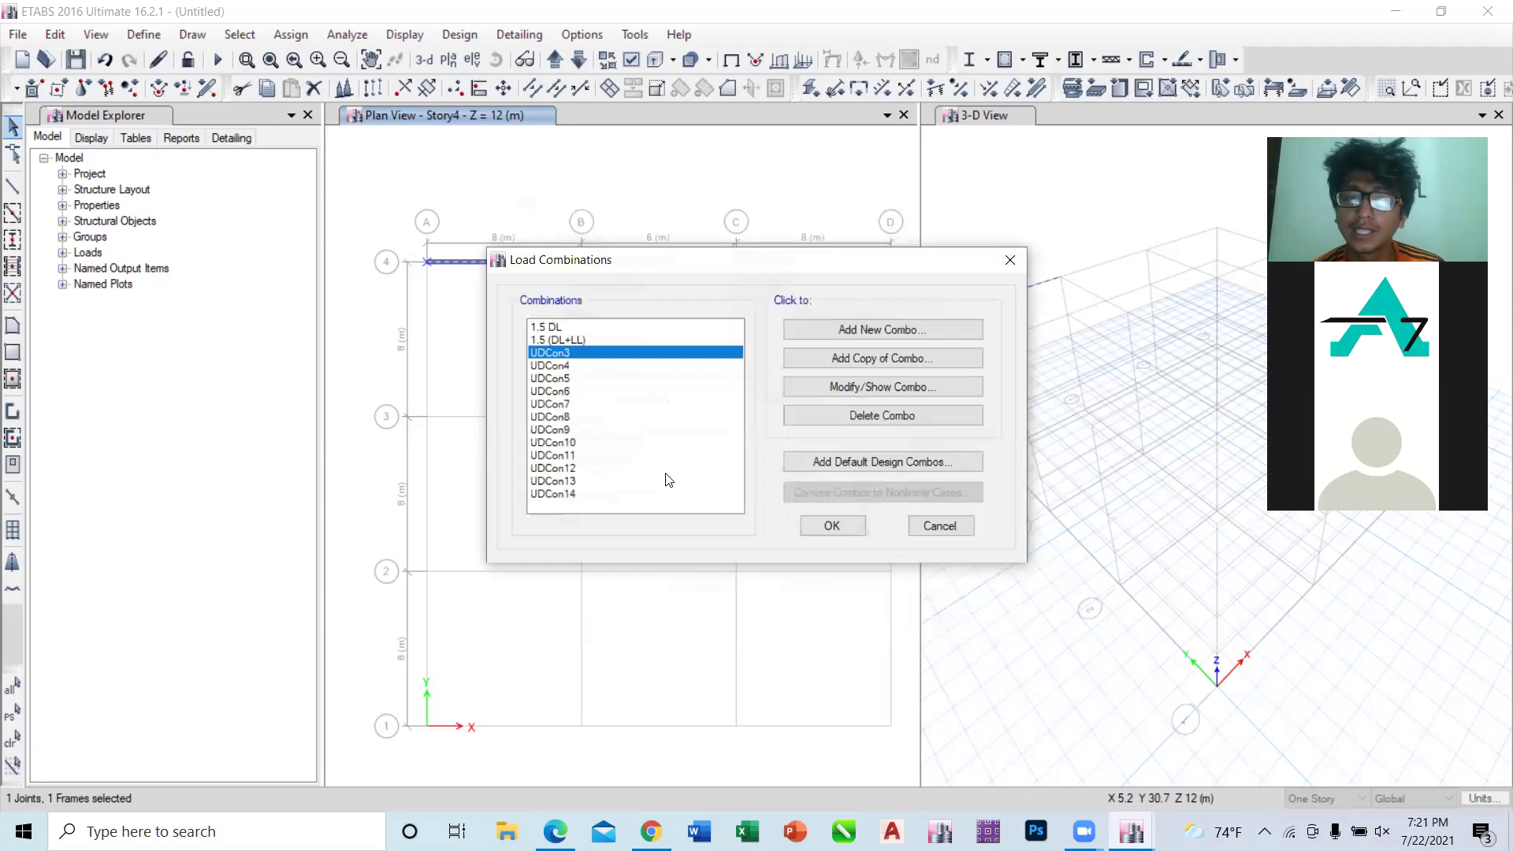
Step: Rename the load combination UDCon10 as 1.5(DL-ey)
{"action": "left_click", "coordinate": [623, 442]}
{"action": "left_click", "coordinate": [885, 390]}
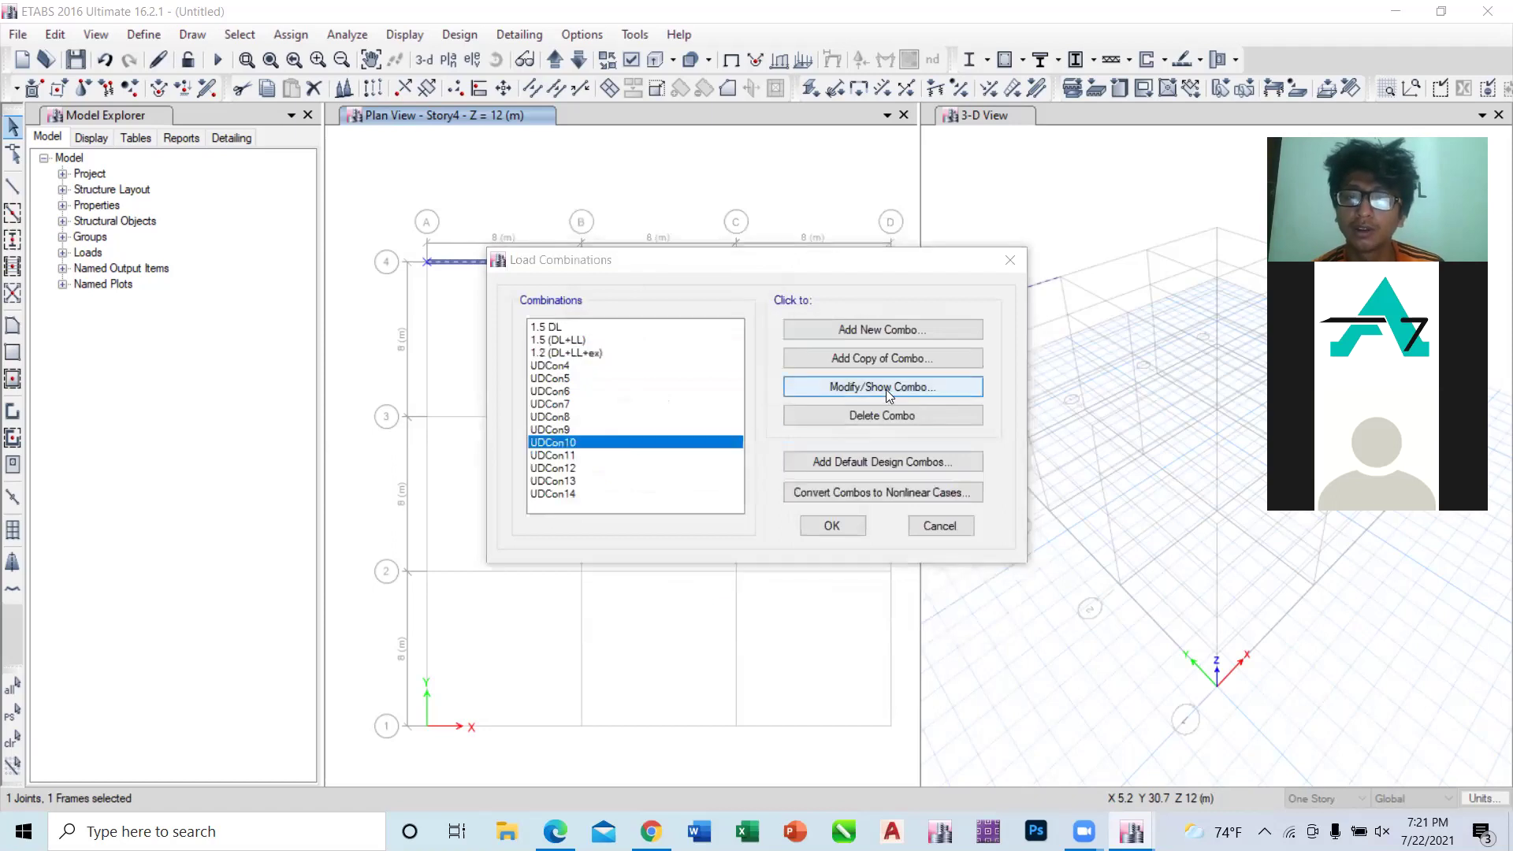
{"action": "left_click_drag", "start_coordinate": [794, 254], "coordinate": [679, 260]}
{"action": "type", "text": "1"}
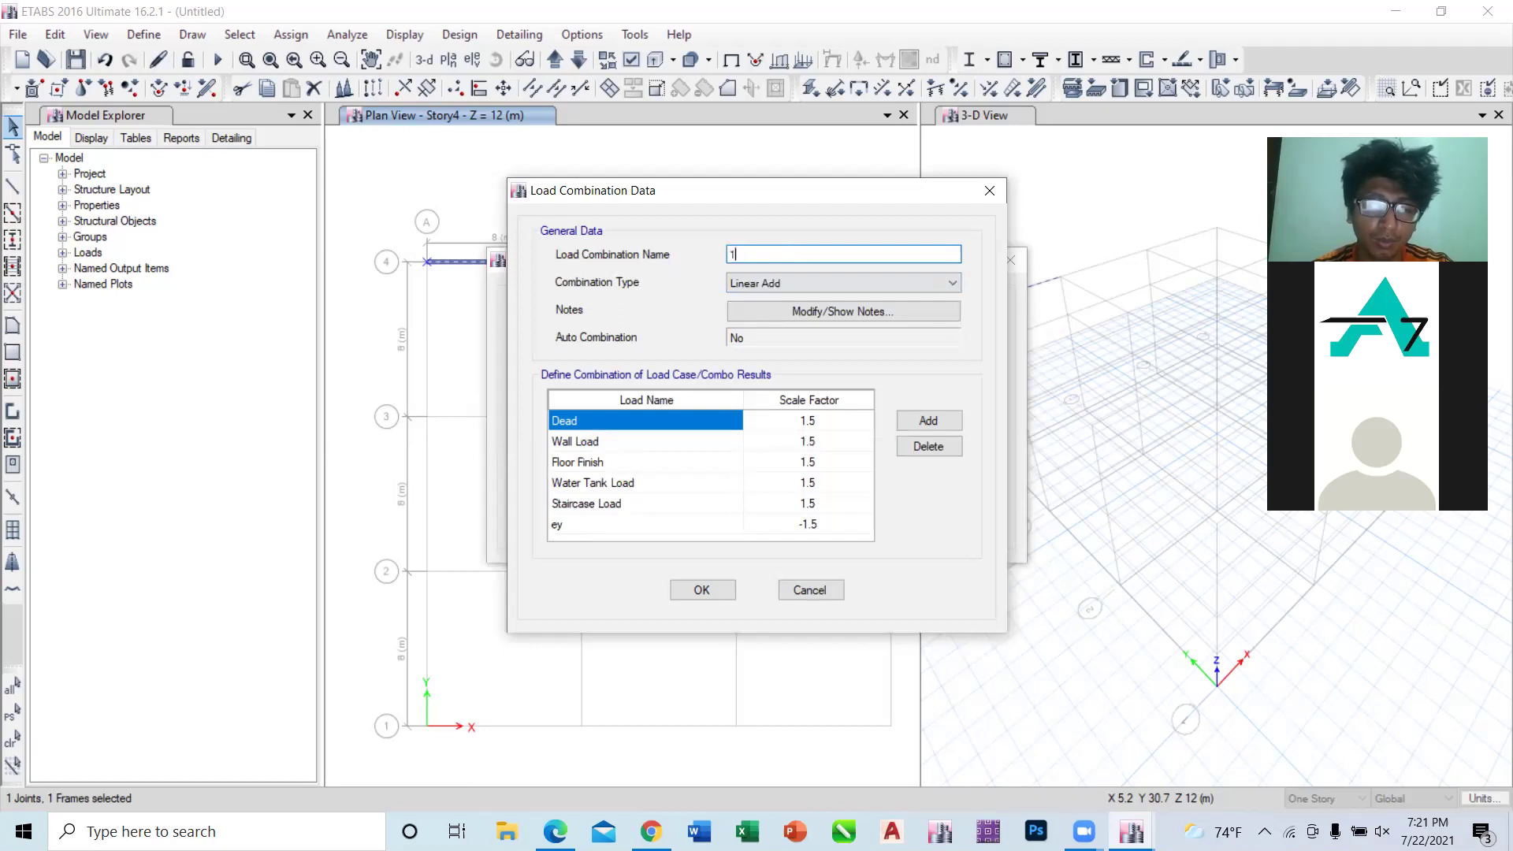
{"action": "type", "text": ".5(DL-ey)"}
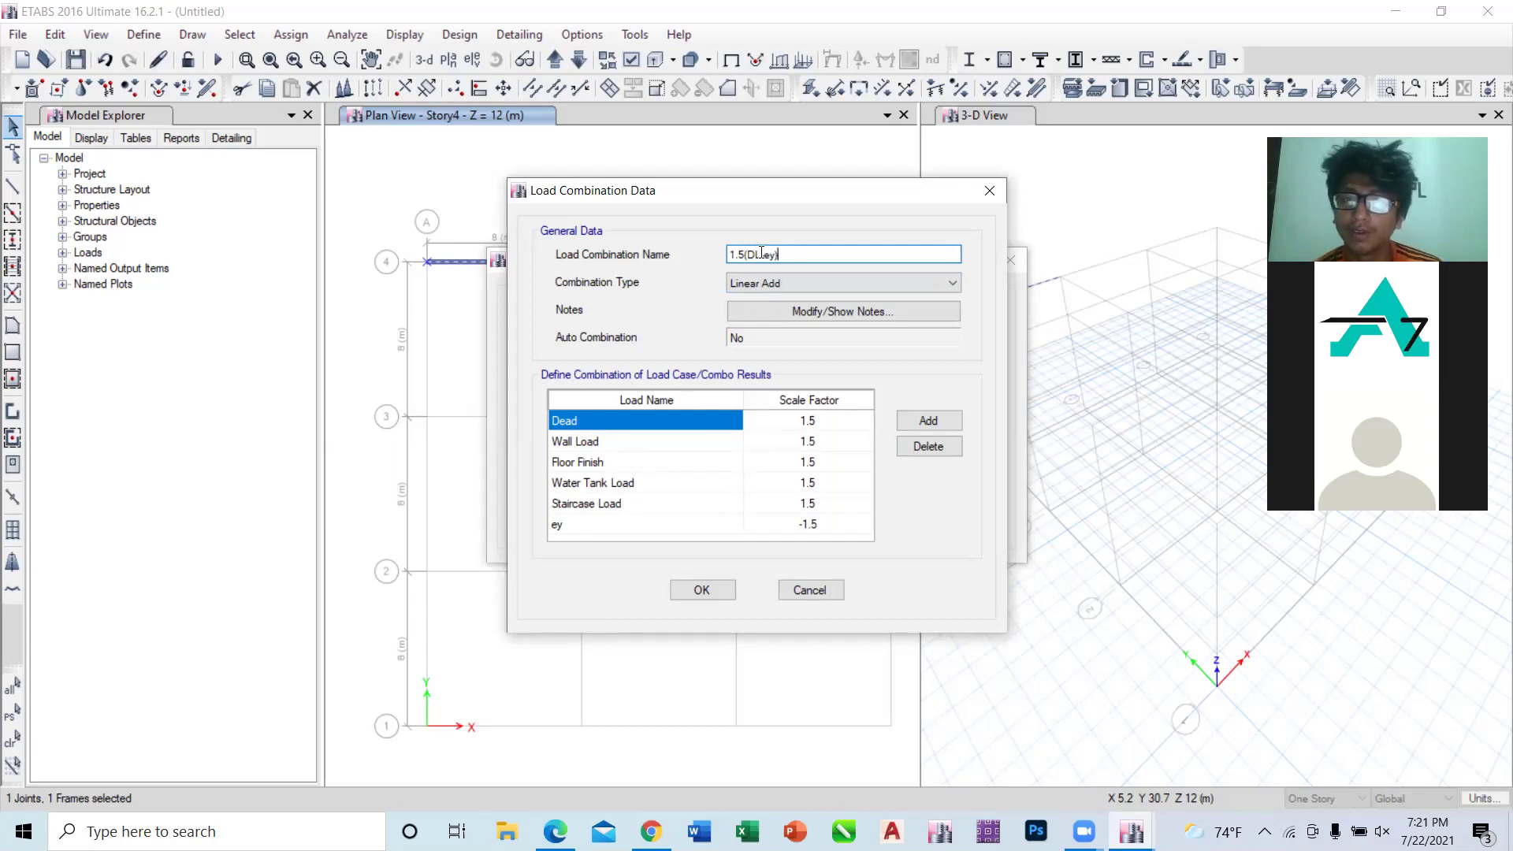
{"action": "left_click", "coordinate": [708, 588]}
Step: Rename the load combination UDCon14 as 0.9DL-1.5 ey
{"action": "left_click", "coordinate": [585, 494]}
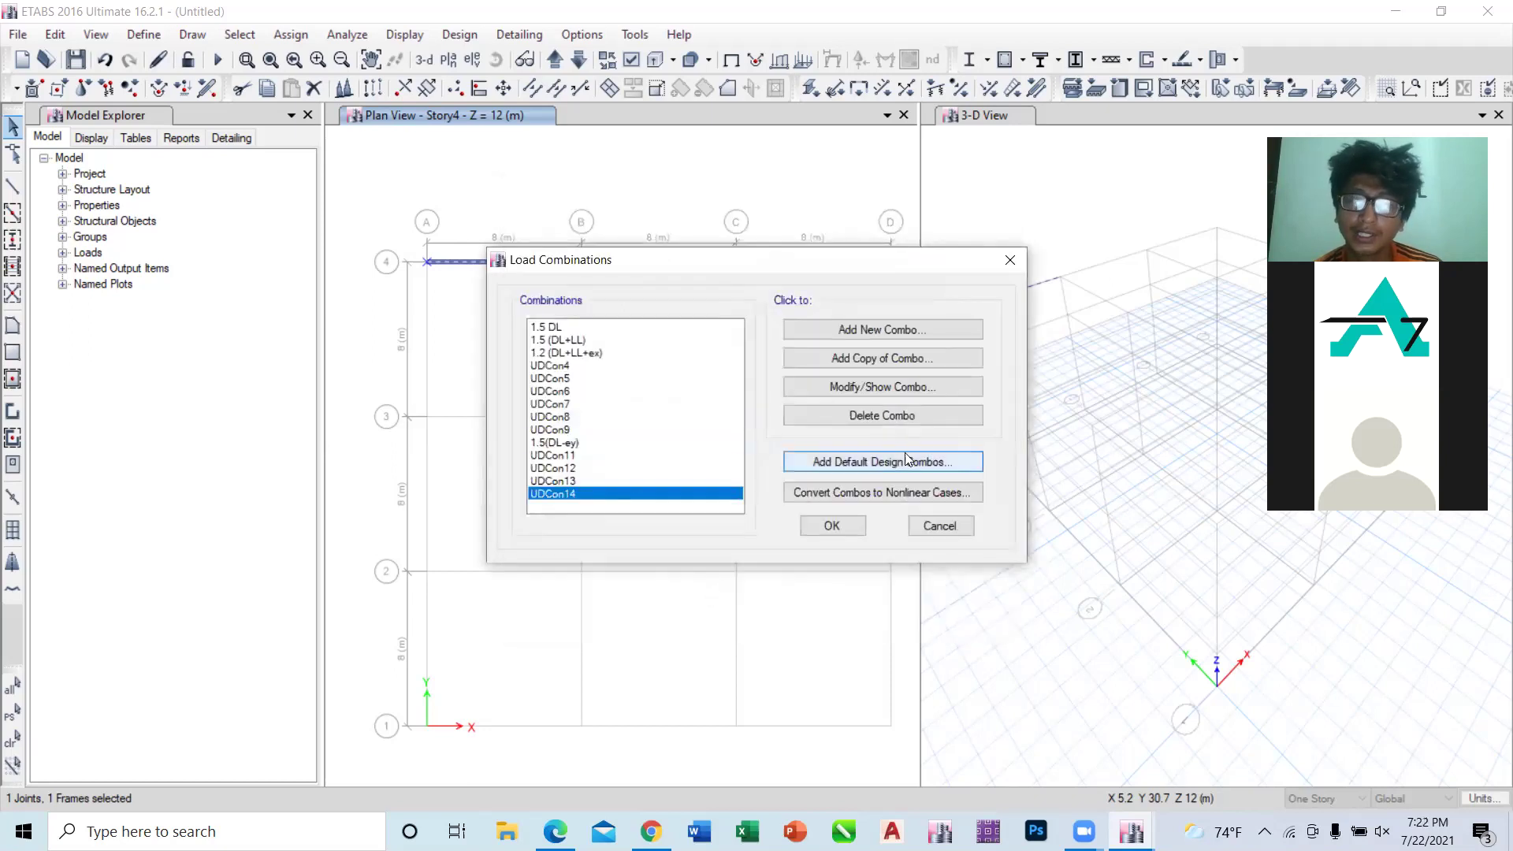
{"action": "left_click", "coordinate": [882, 386]}
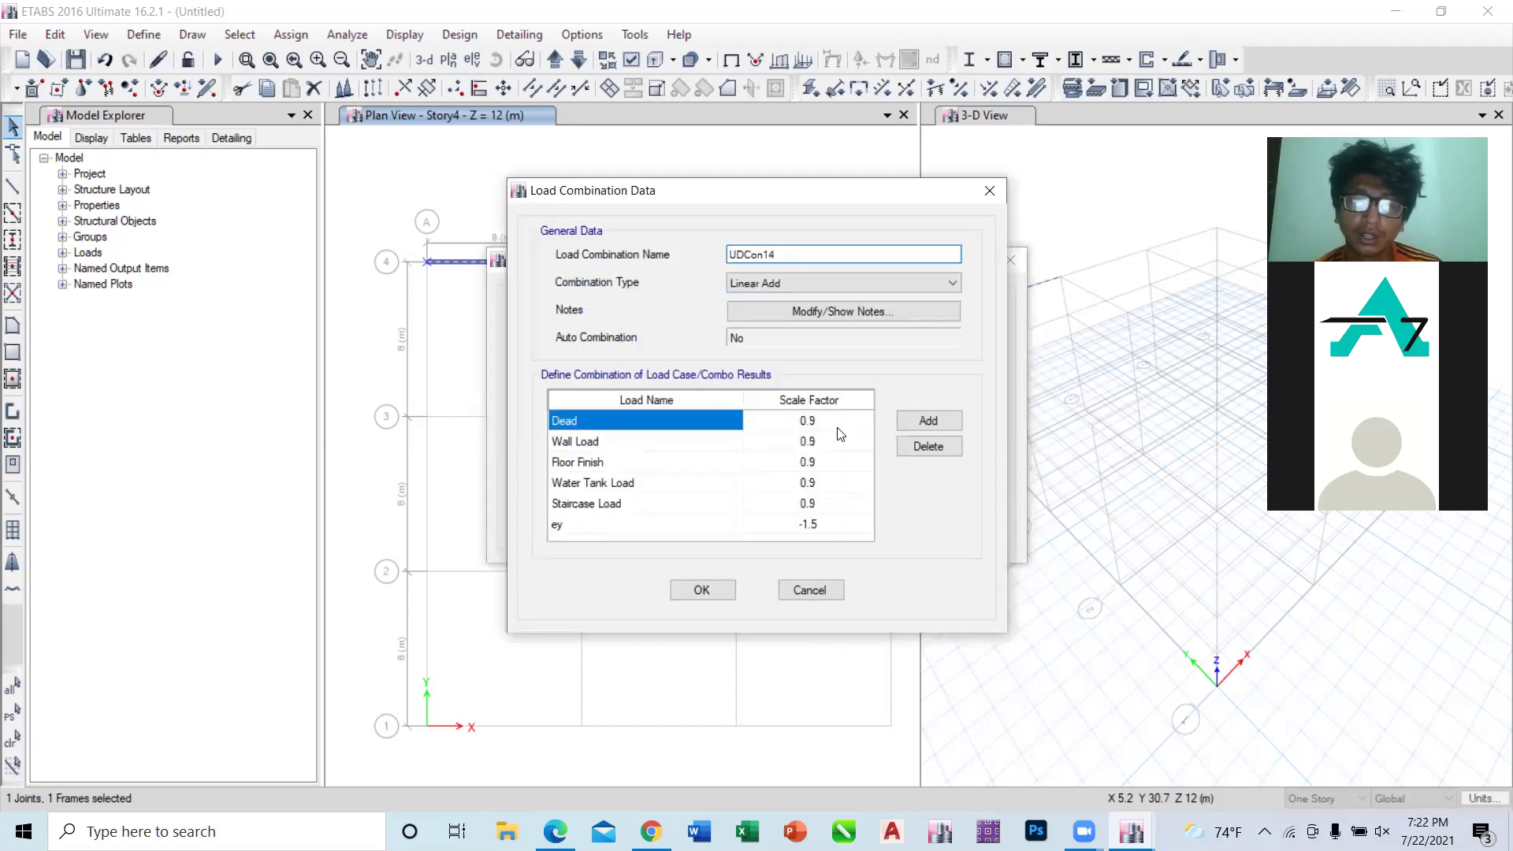
{"action": "left_click_drag", "start_coordinate": [789, 254], "coordinate": [626, 269]}
{"action": "key", "text": "BackSpace"}
{"action": "type", "text": "0.9"}
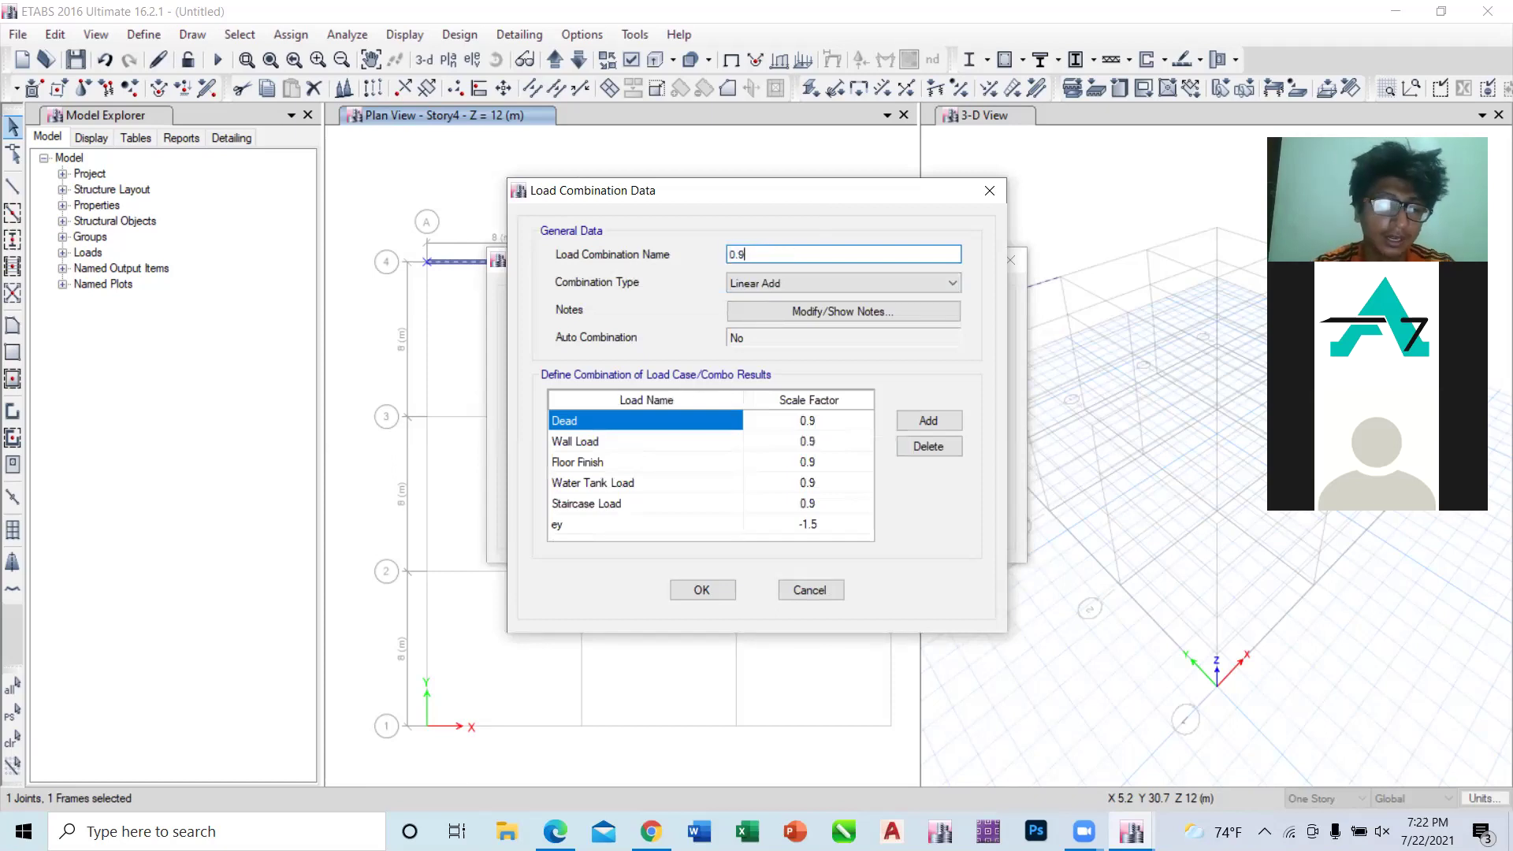
{"action": "type", "text": "DL"}
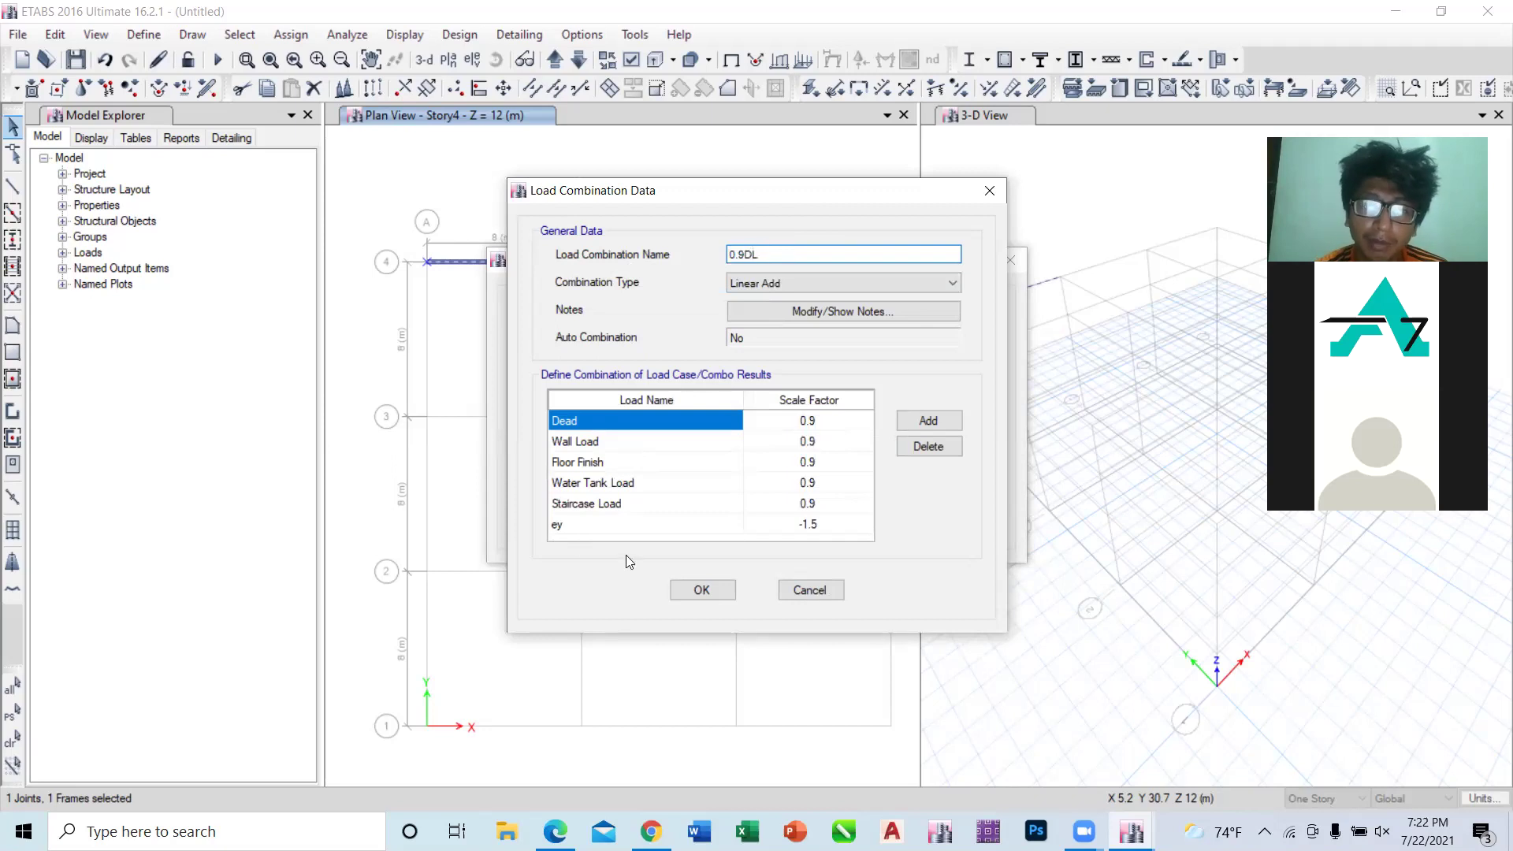
{"action": "type", "text": "-1.5 e"}
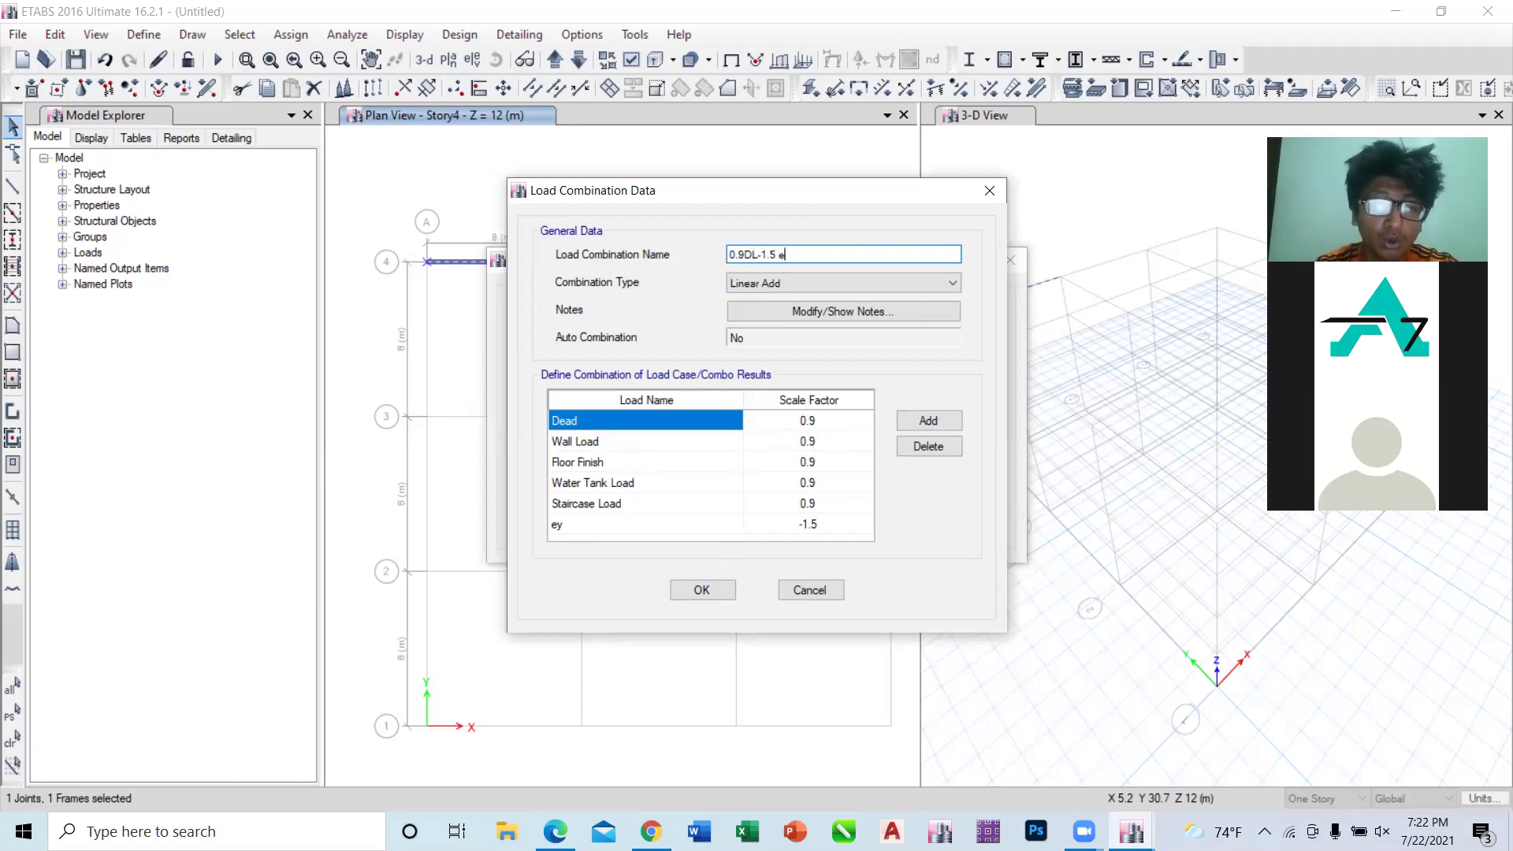
{"action": "type", "text": "y"}
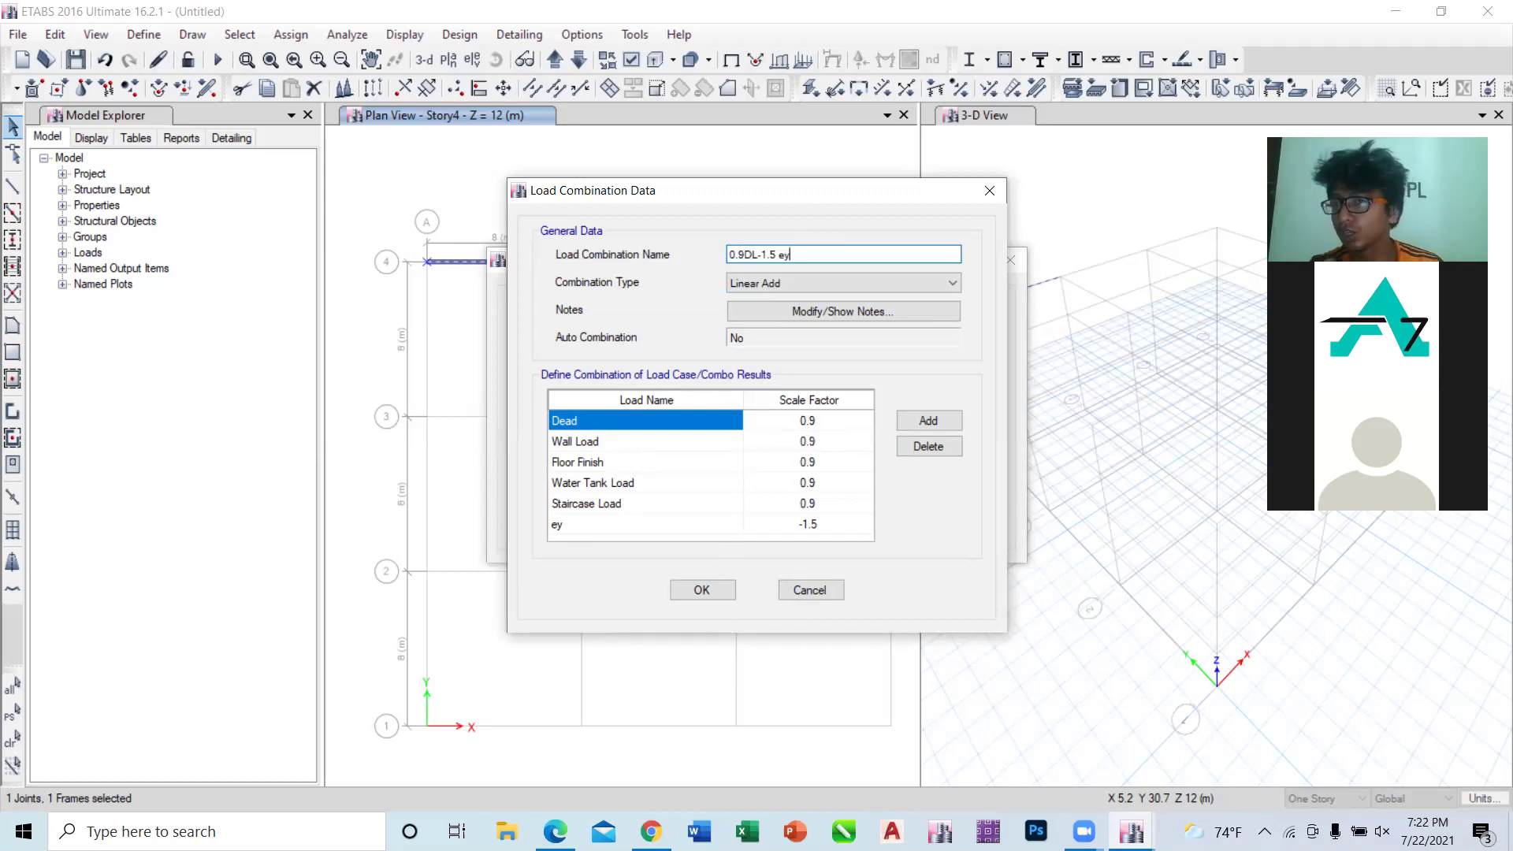
{"action": "left_click", "coordinate": [705, 591]}
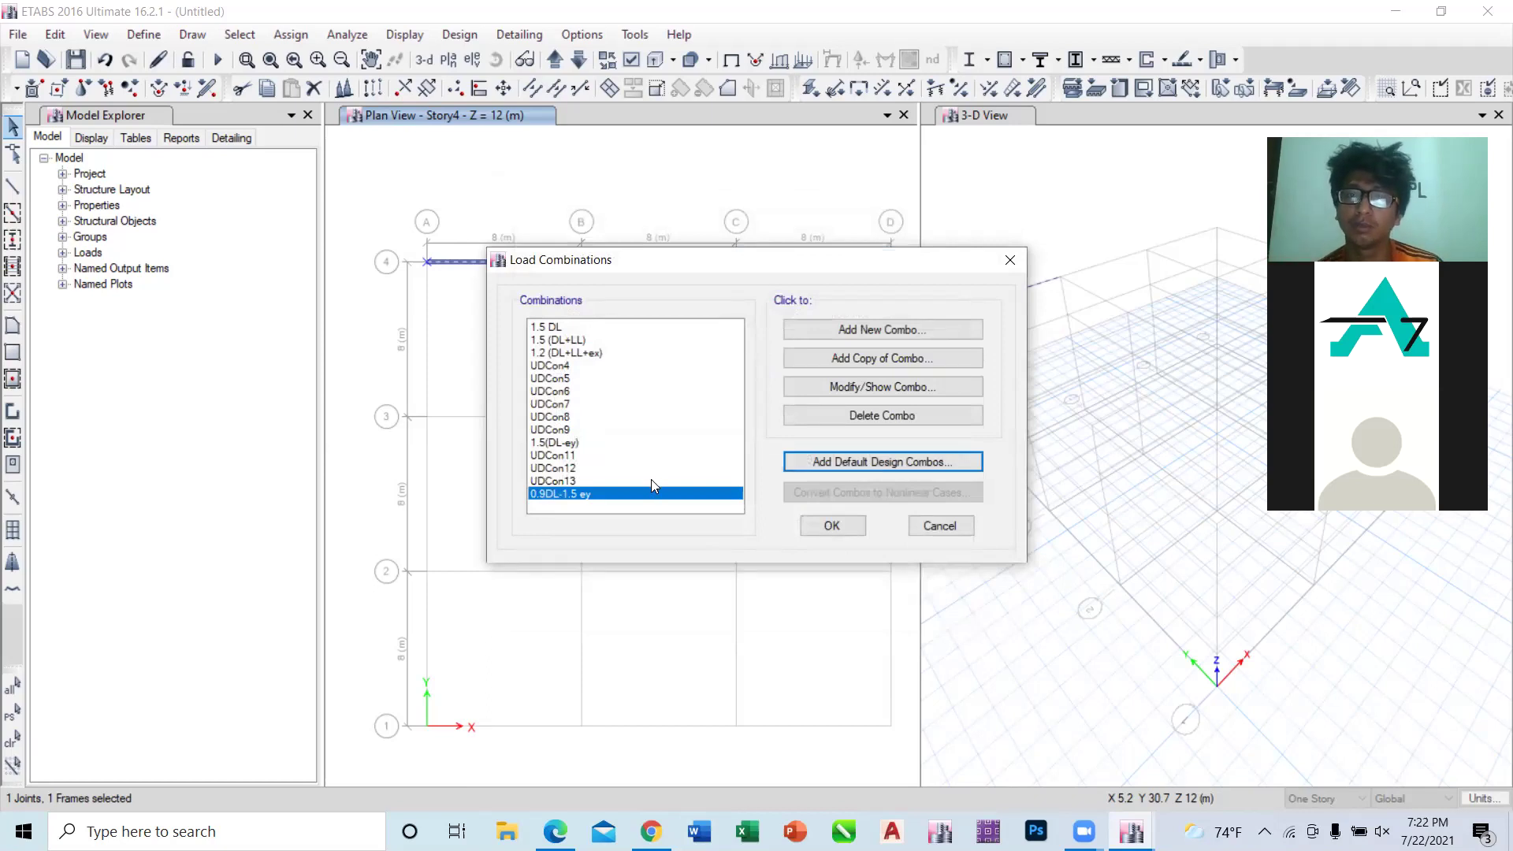
Step: Start a new load combination named envelope and set its combination type to Envelope
{"action": "left_click", "coordinate": [879, 328]}
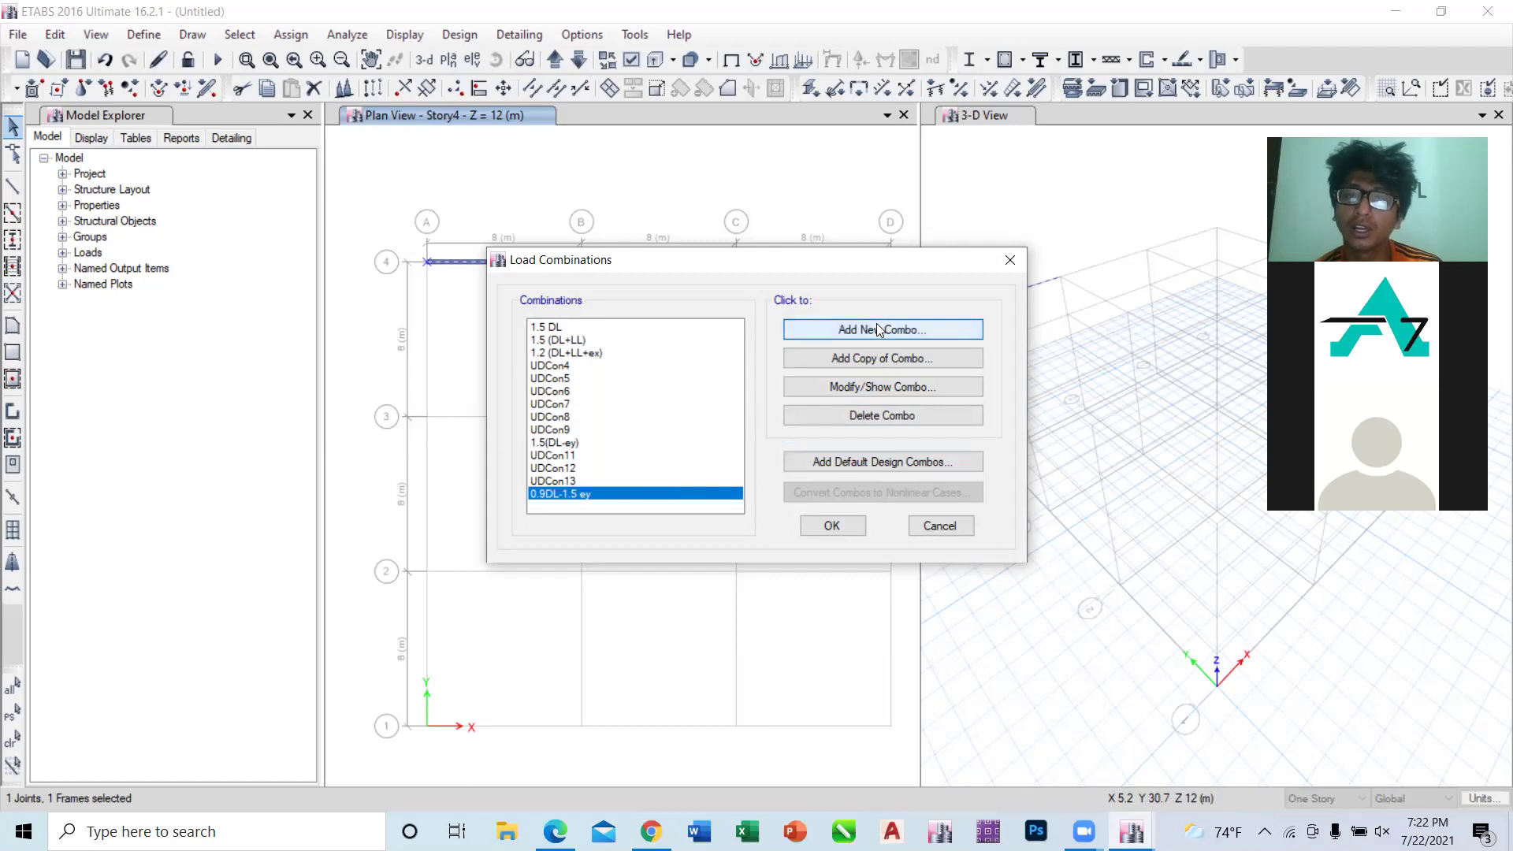
{"action": "left_click_drag", "start_coordinate": [781, 257], "coordinate": [652, 263]}
{"action": "type", "text": "envelope"}
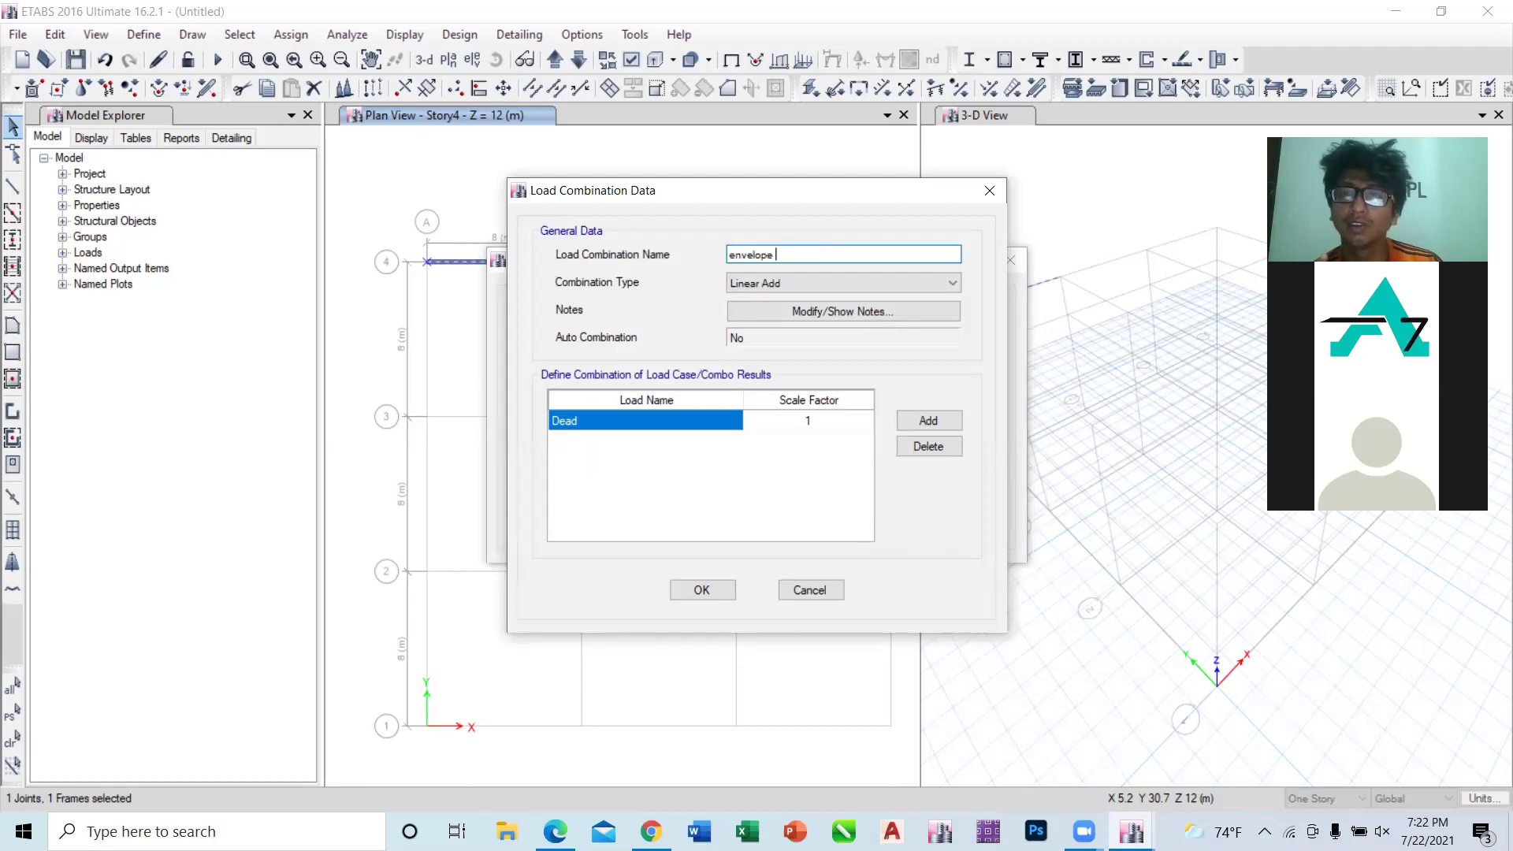
{"action": "left_click", "coordinate": [800, 278]}
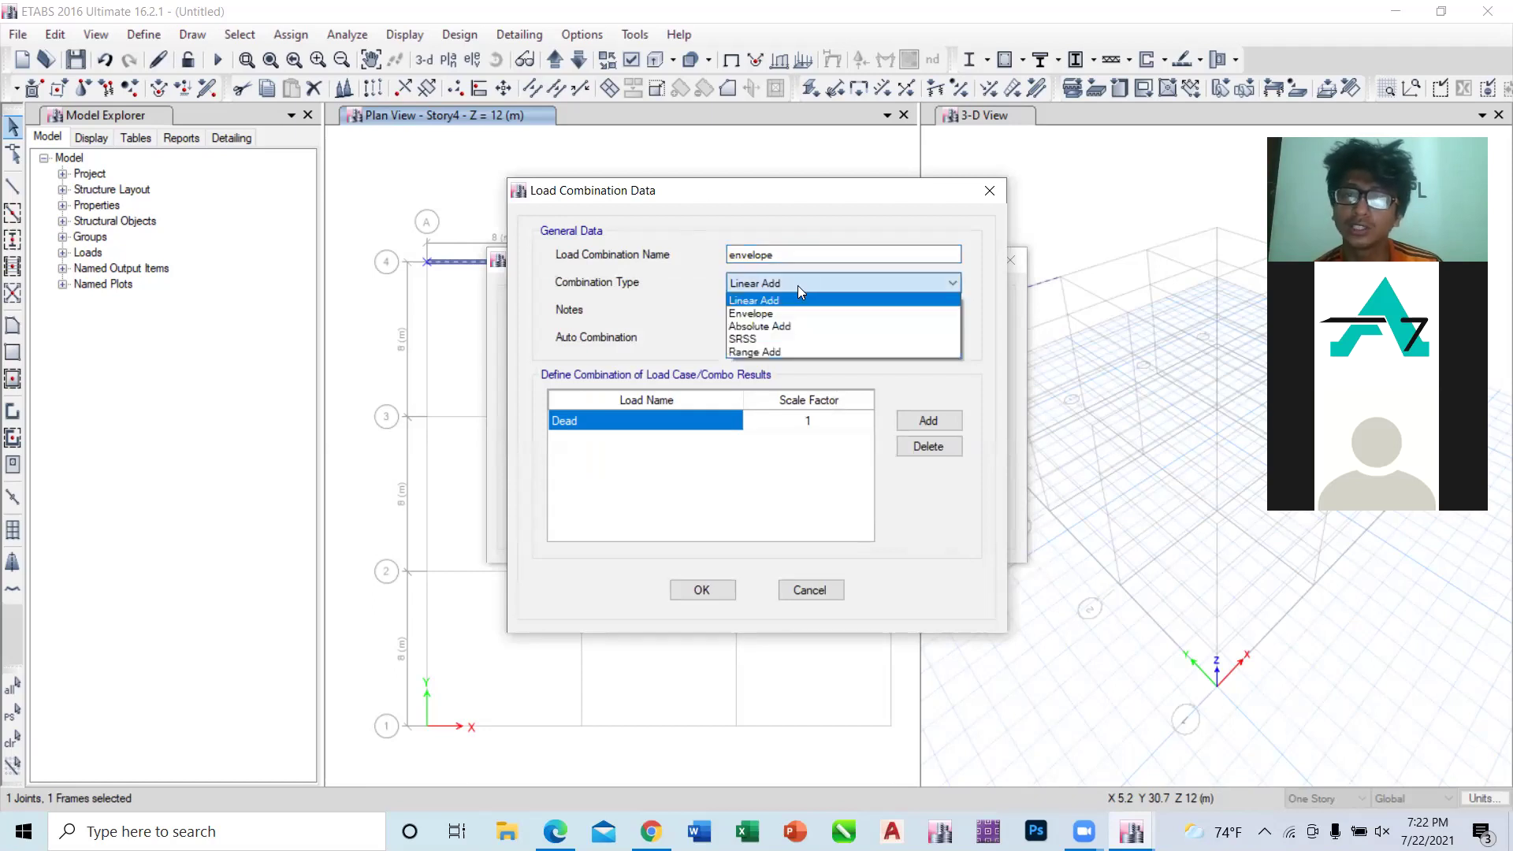
{"action": "left_click", "coordinate": [788, 287]}
{"action": "left_click", "coordinate": [788, 287]}
{"action": "left_click", "coordinate": [769, 313]}
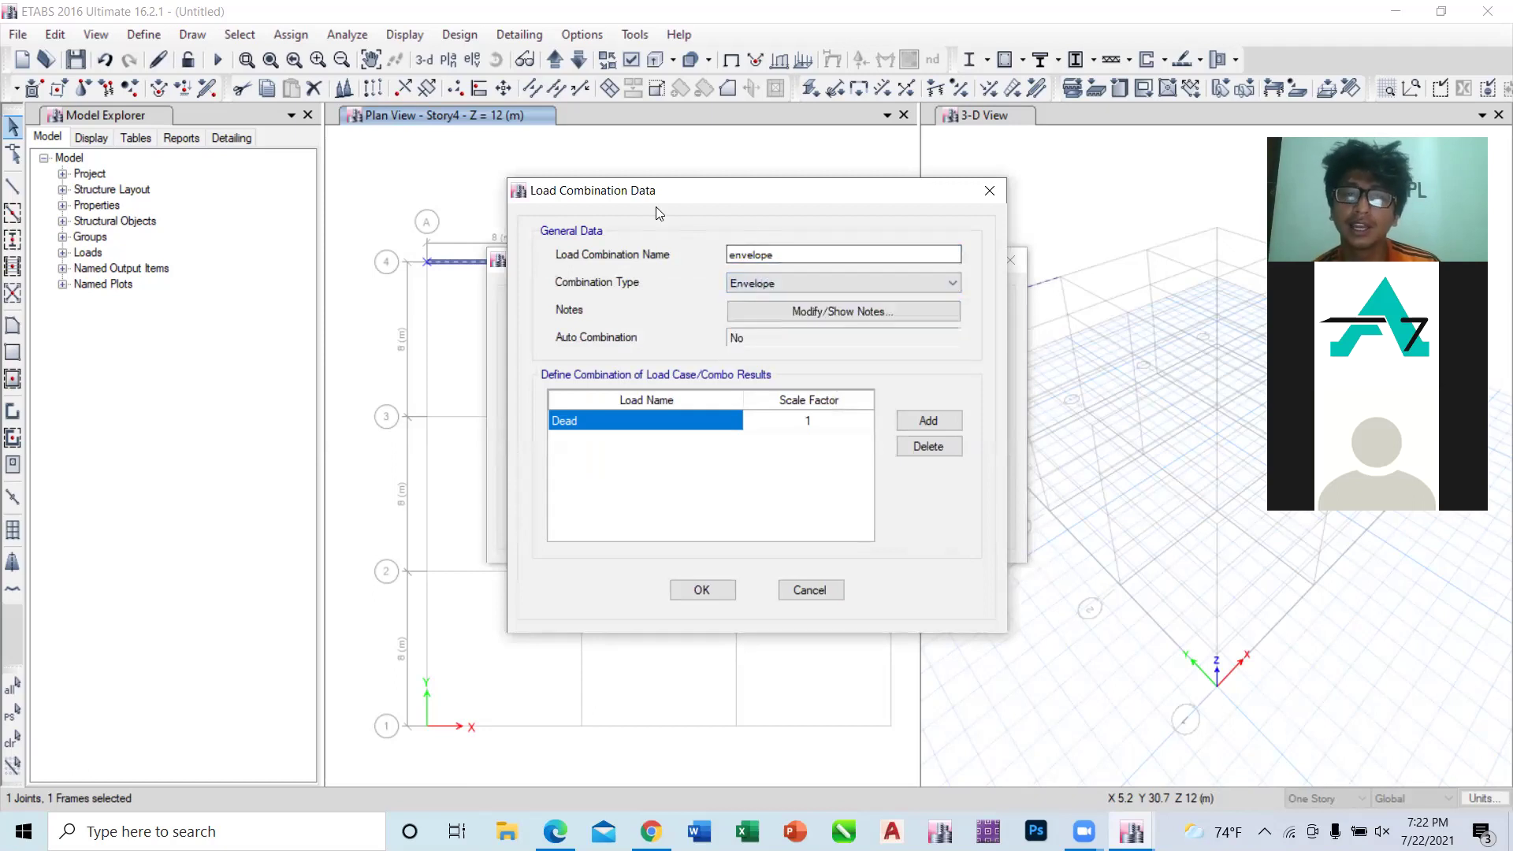
Step: Replace Dead with 1.5 DL in the envelope combination and add 1.5 (DL+LL) and 1.2 (DL+LL+ex) below it
{"action": "left_click_drag", "start_coordinate": [655, 207], "coordinate": [595, 211]}
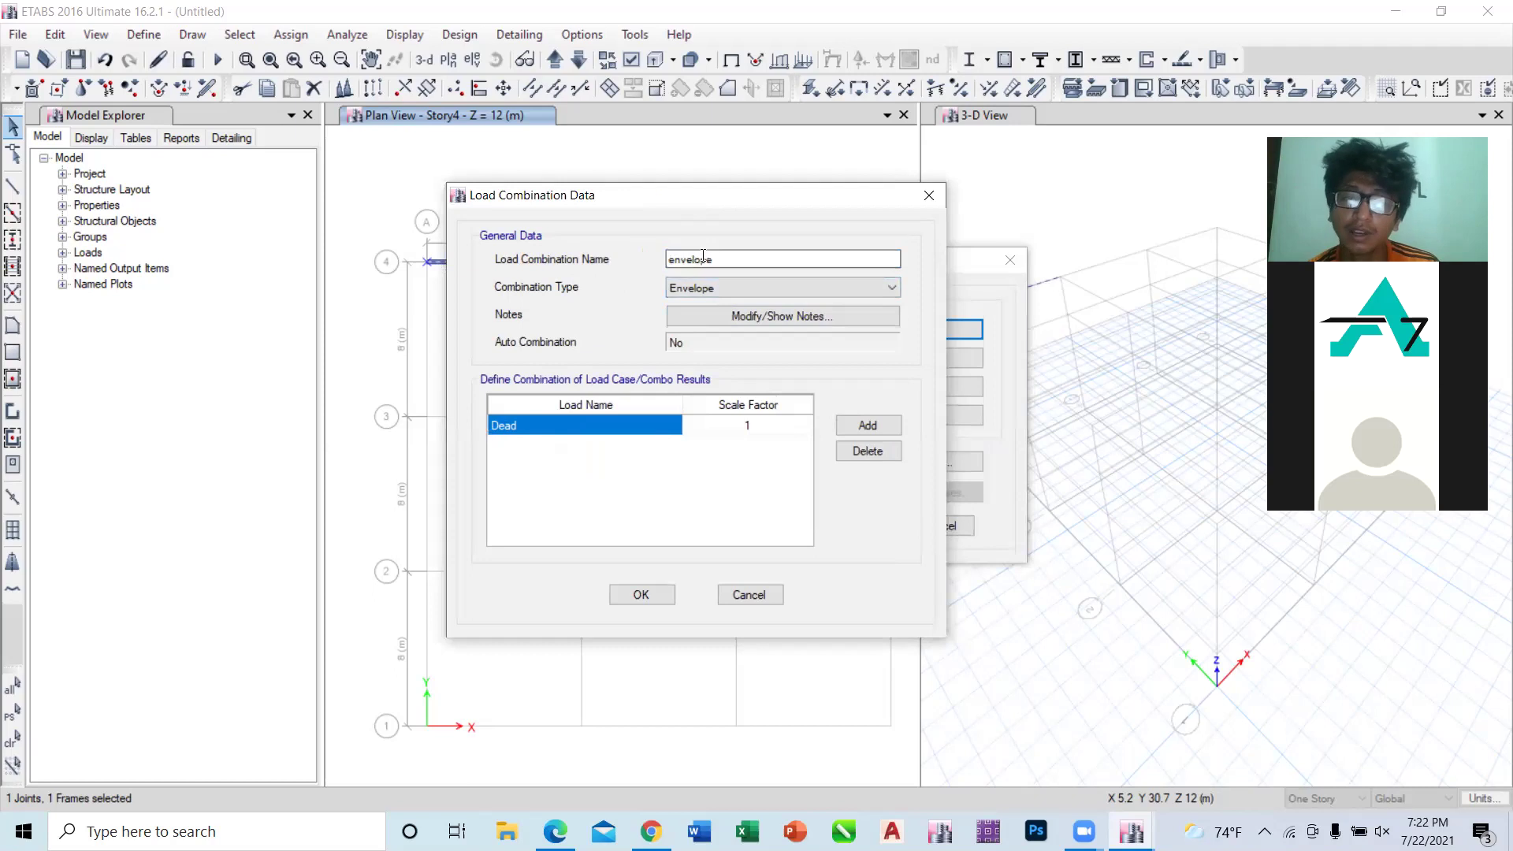
{"action": "left_click", "coordinate": [652, 426]}
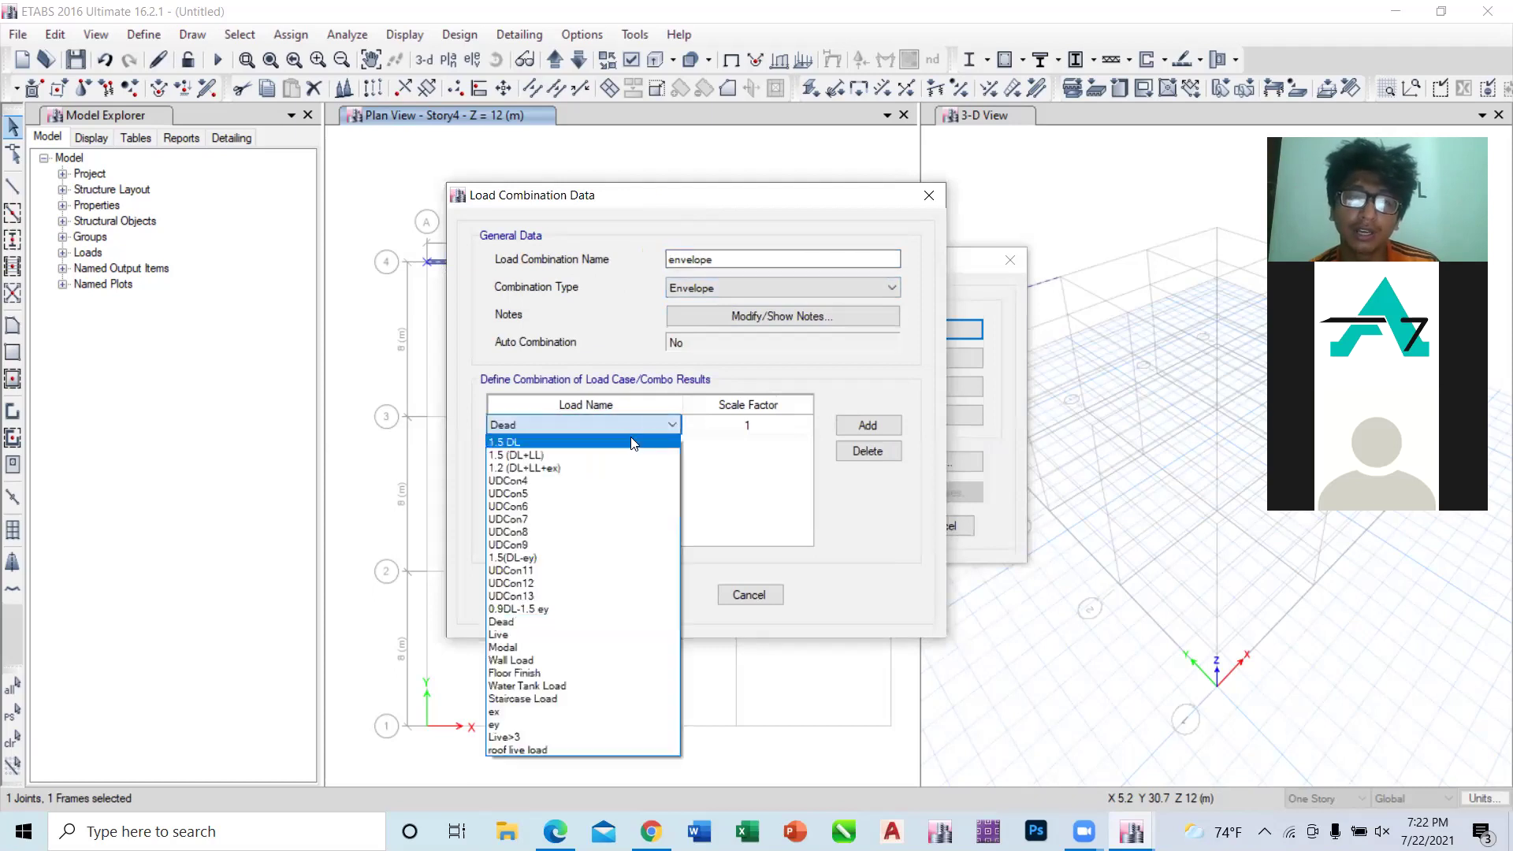
{"action": "left_click", "coordinate": [631, 442]}
{"action": "left_click", "coordinate": [867, 426]}
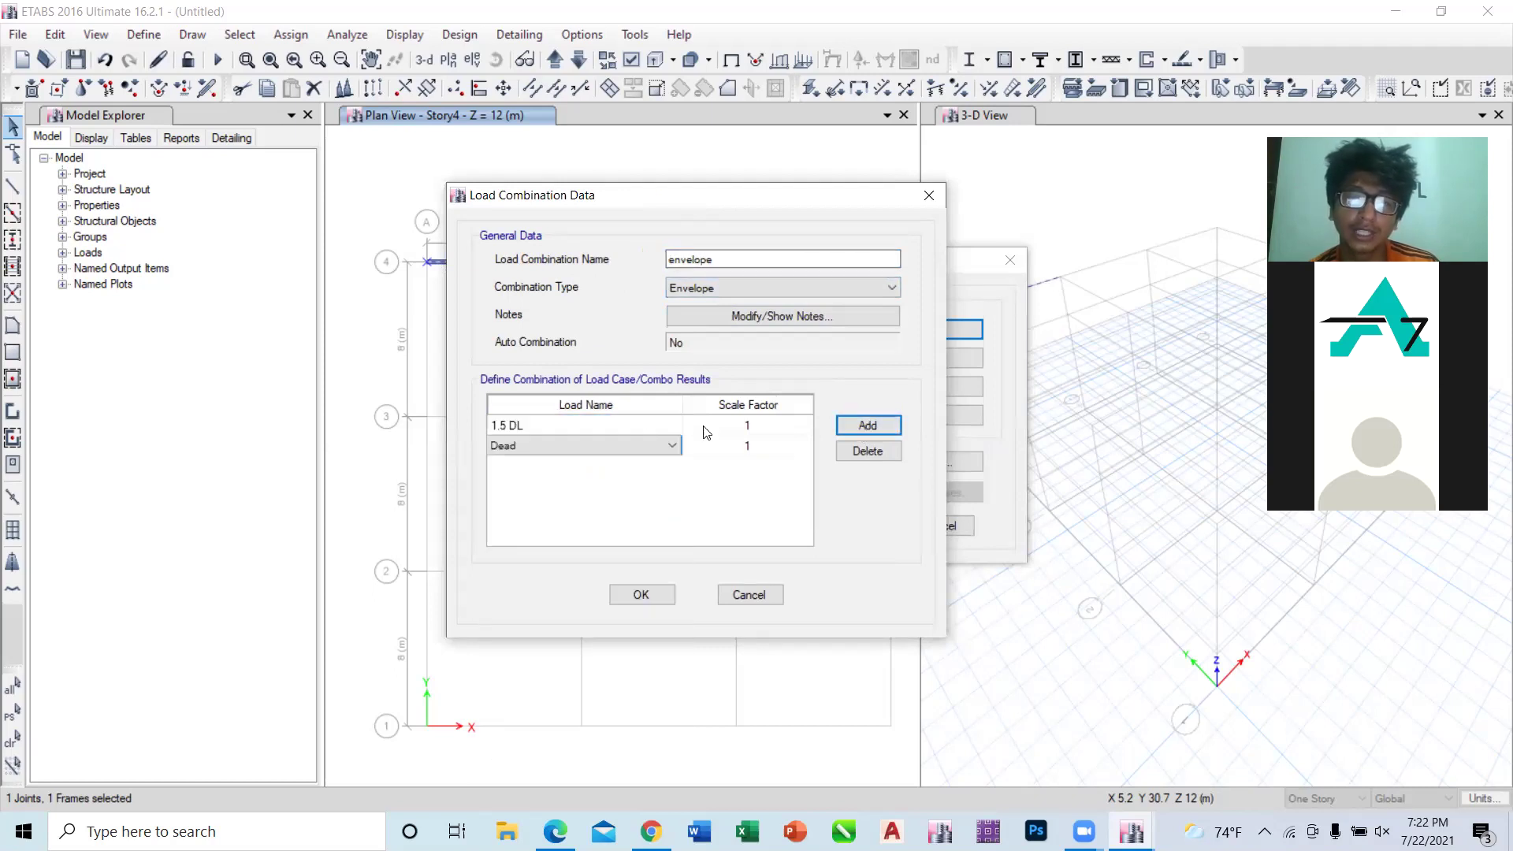
{"action": "left_click", "coordinate": [628, 452]}
{"action": "left_click", "coordinate": [568, 473]}
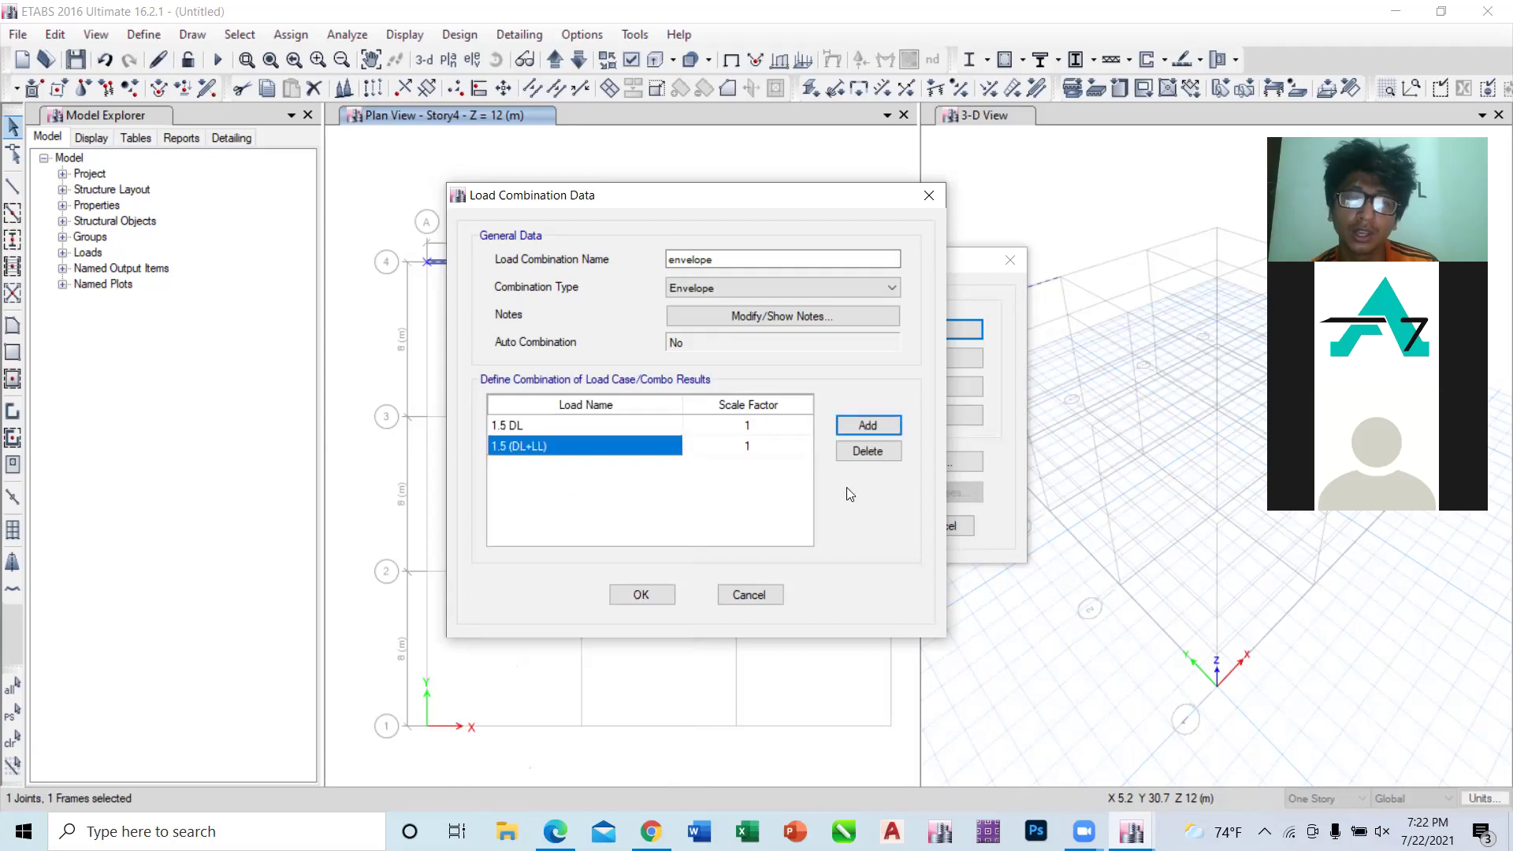
{"action": "left_click", "coordinate": [867, 425]}
{"action": "left_click", "coordinate": [628, 465]}
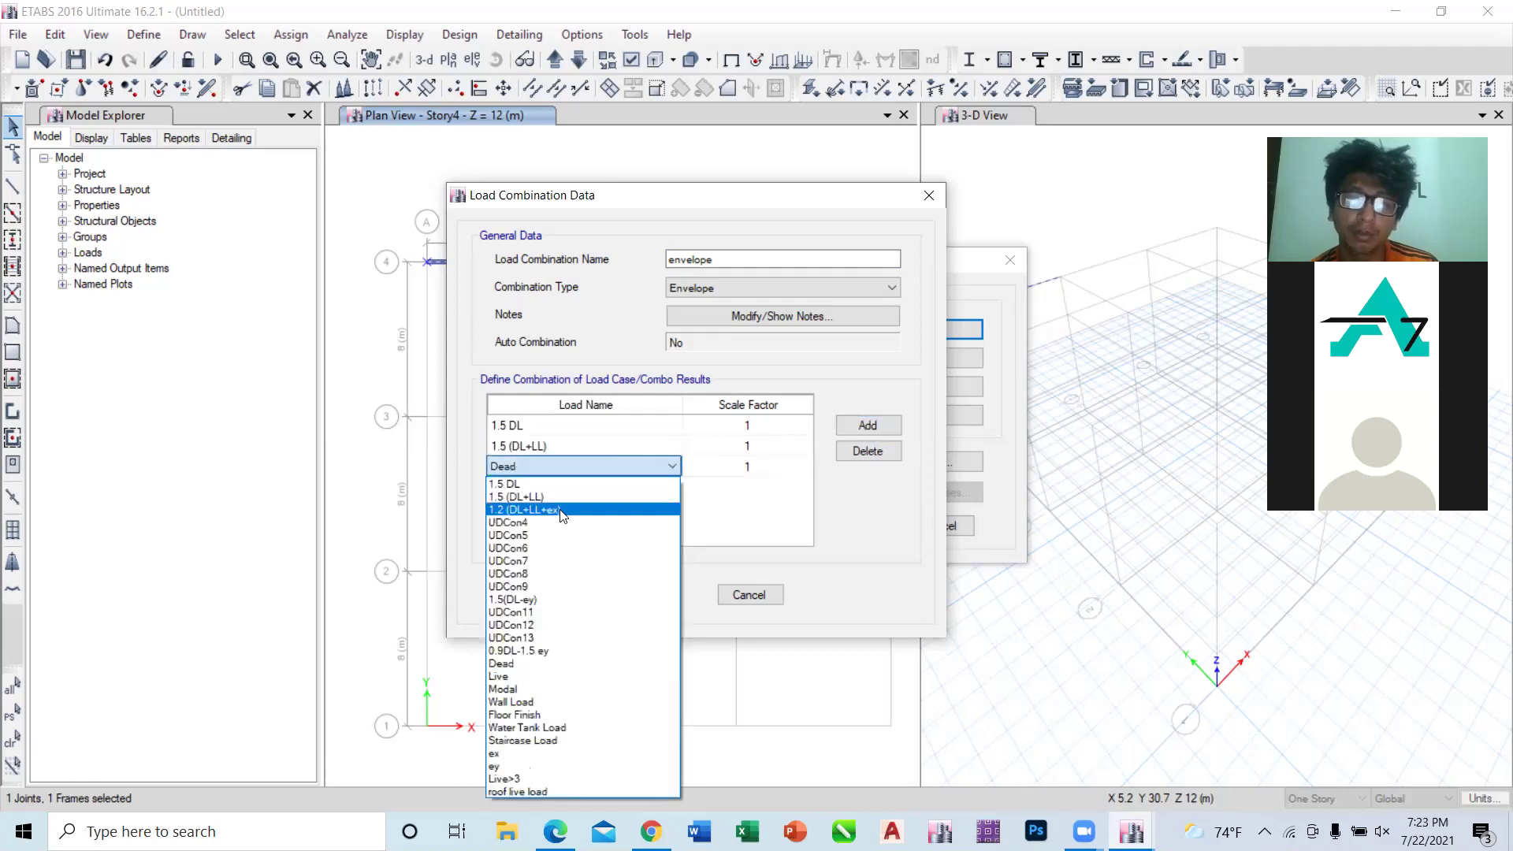
{"action": "left_click", "coordinate": [562, 511]}
Step: Add UDCon4, UDCon5 and UDCon6 as further entries in the envelope combination
{"action": "left_click", "coordinate": [868, 425]}
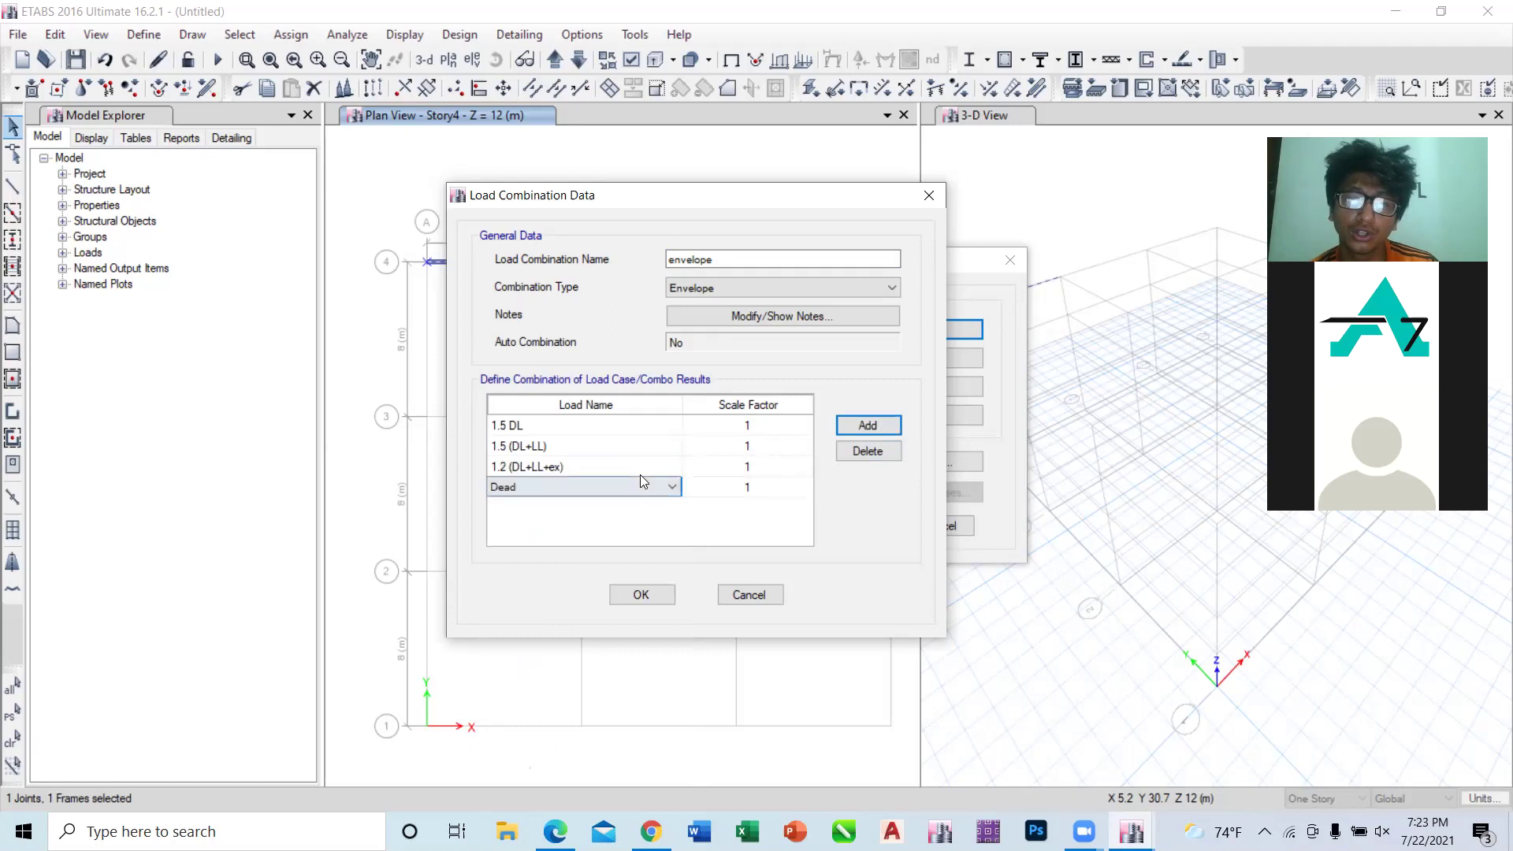
{"action": "left_click", "coordinate": [638, 482]}
{"action": "left_click", "coordinate": [566, 547]}
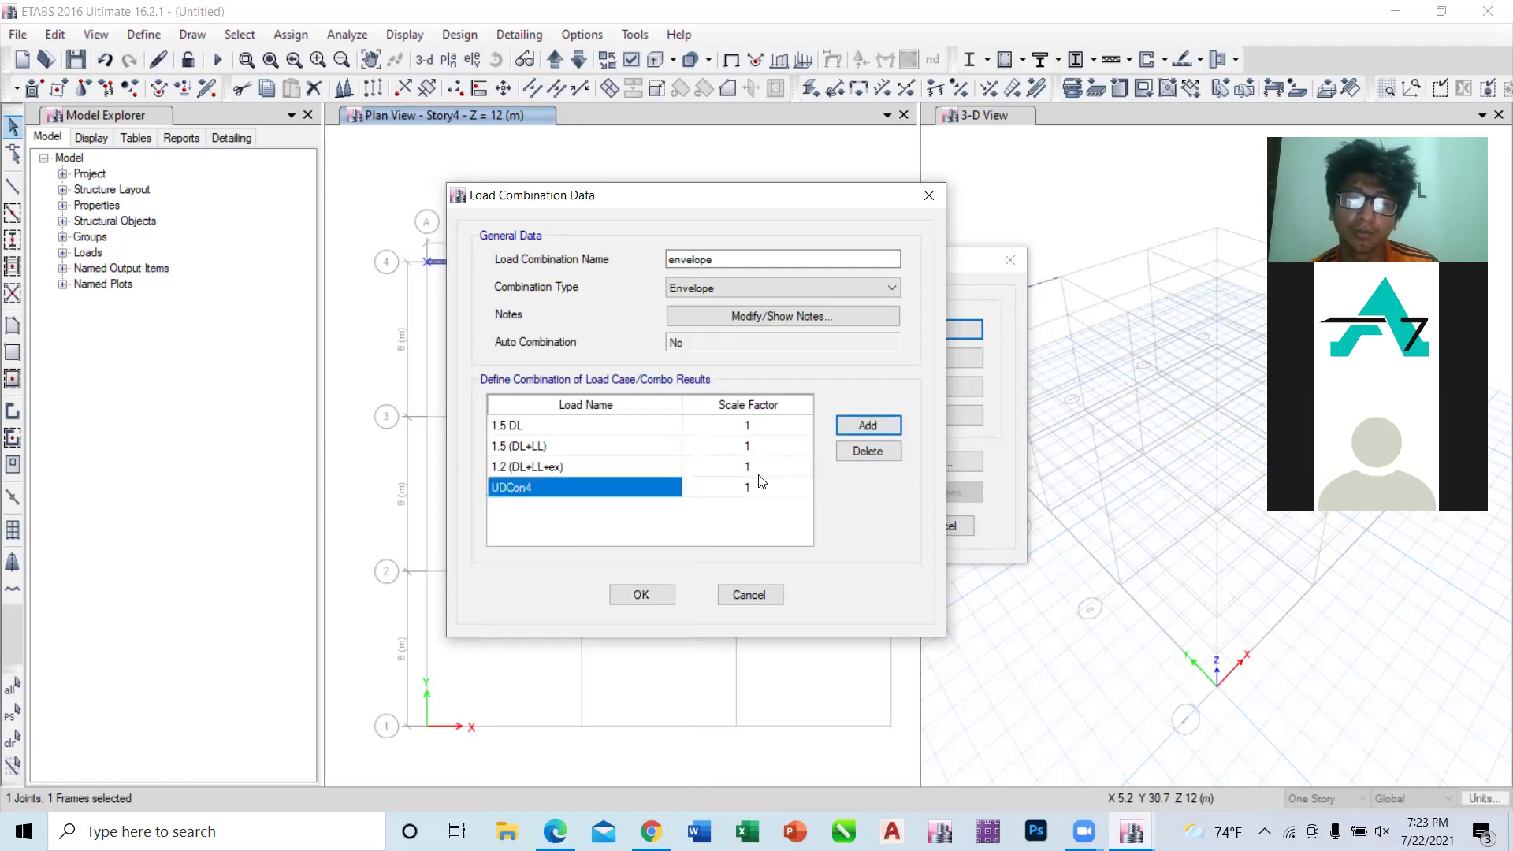
{"action": "left_click", "coordinate": [862, 427]}
{"action": "left_click", "coordinate": [605, 506]}
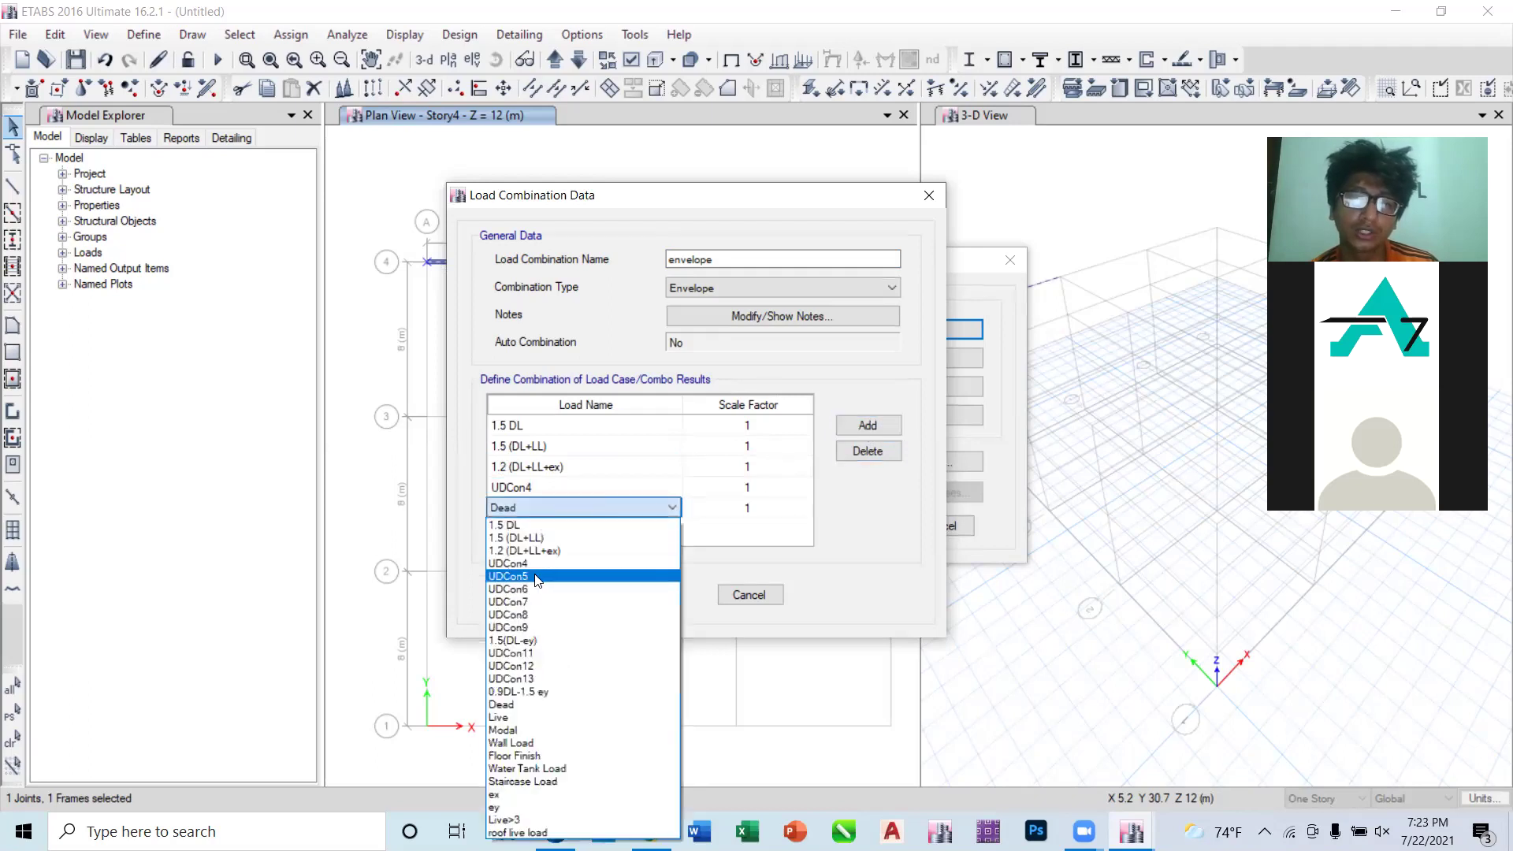
{"action": "left_click", "coordinate": [539, 578]}
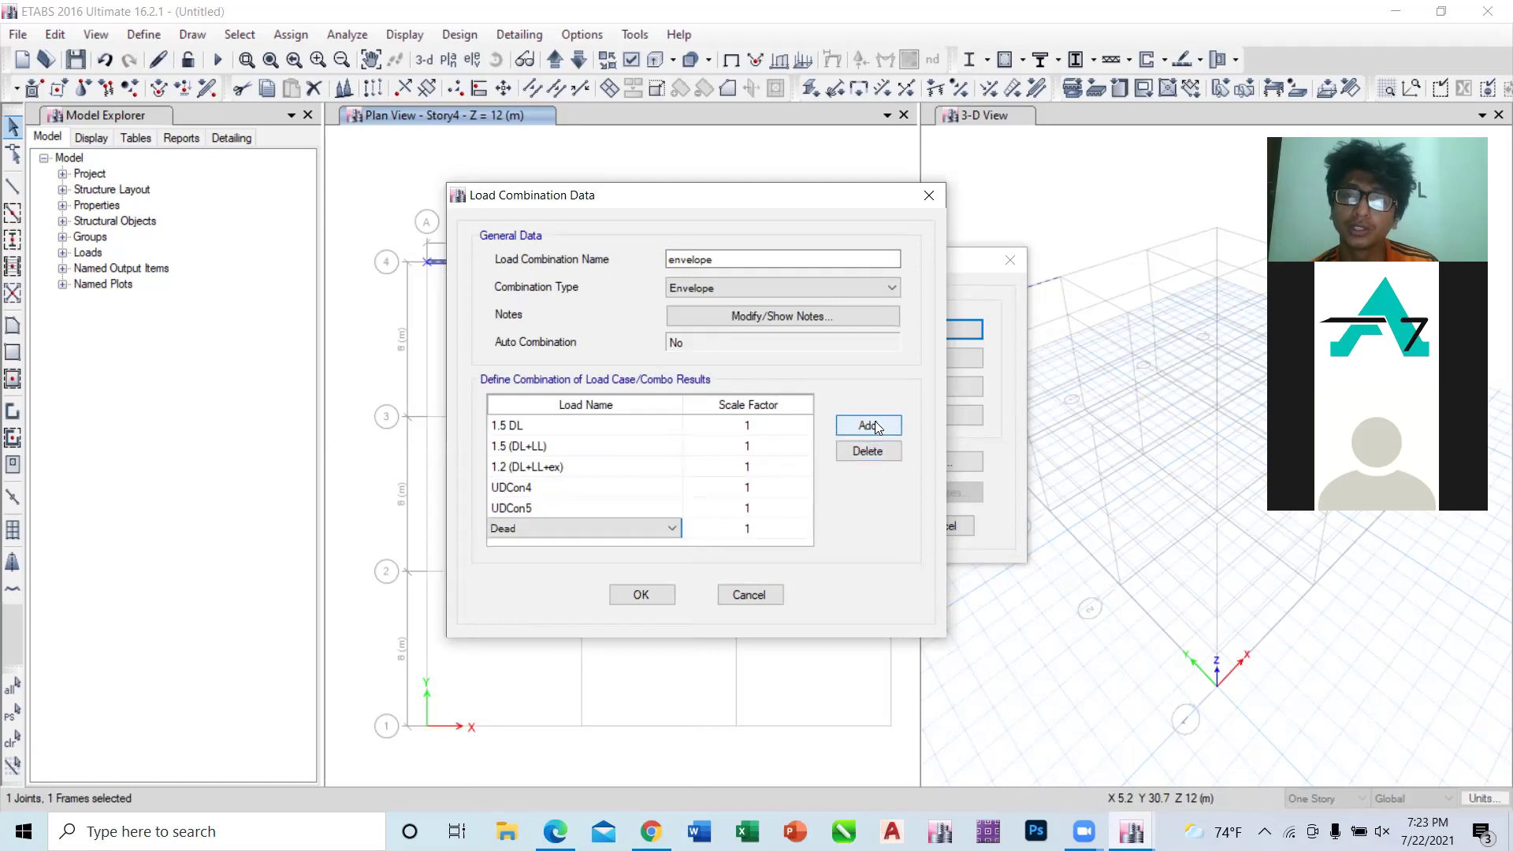
{"action": "left_click", "coordinate": [575, 526]}
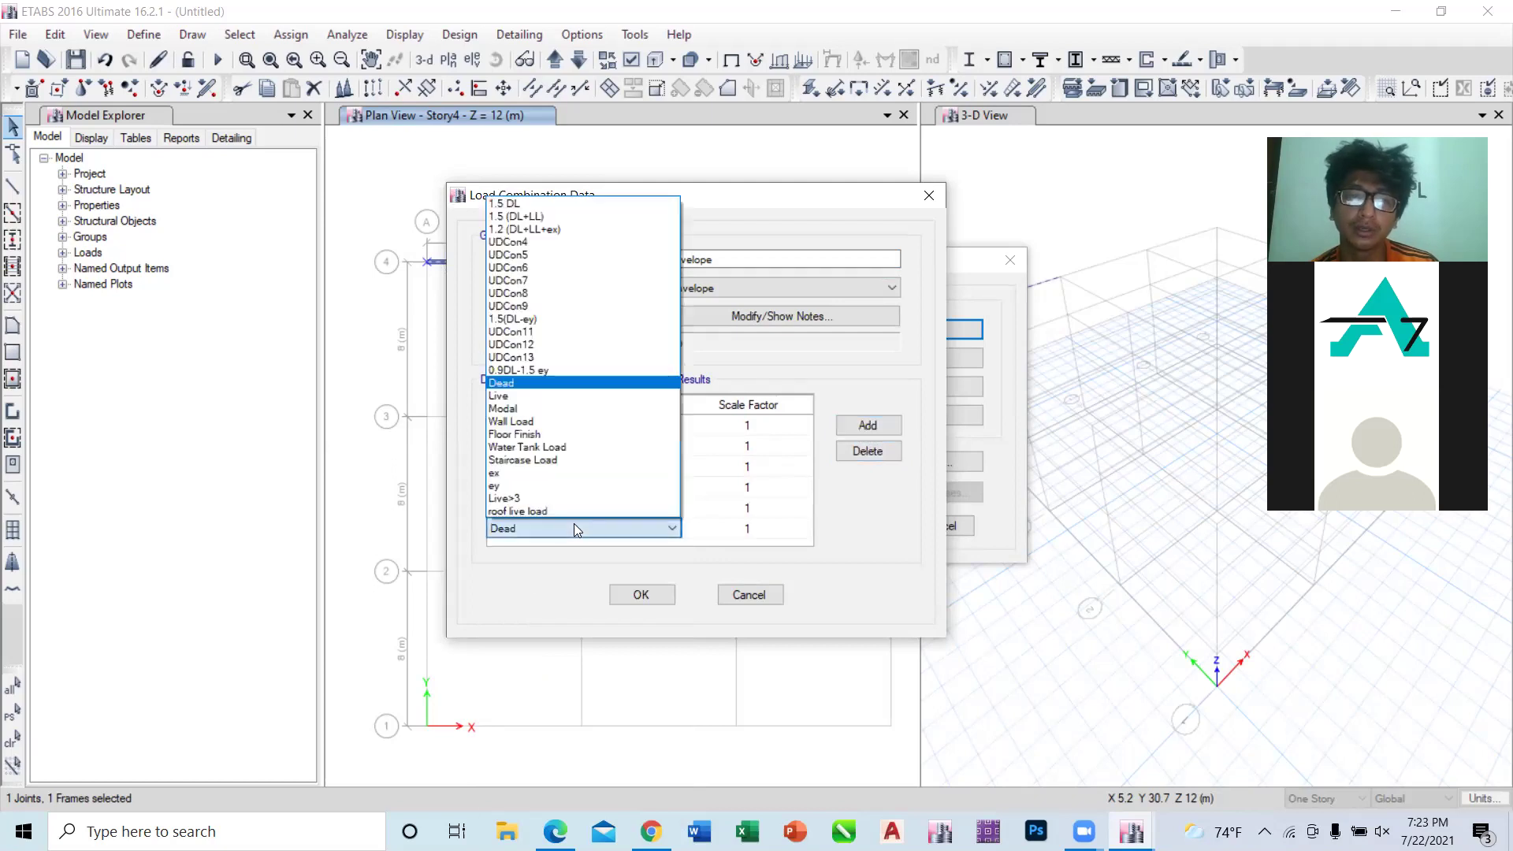
{"action": "left_click", "coordinate": [539, 267]}
Step: Extend the envelope combination with UDCon7, UDCon8 and UDCon9
{"action": "left_click", "coordinate": [867, 424]}
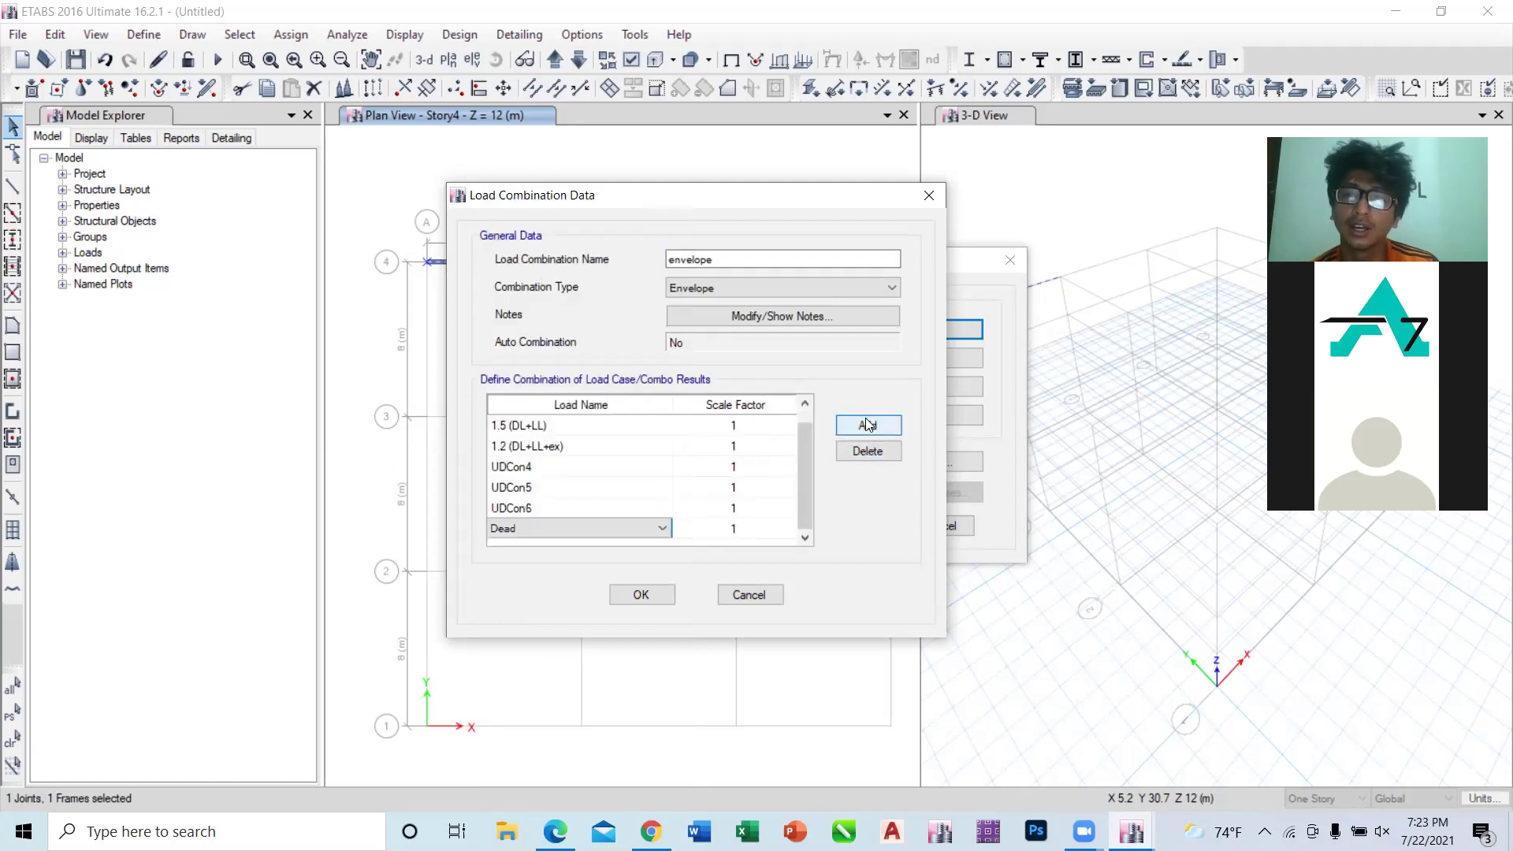
{"action": "left_click", "coordinate": [612, 527]}
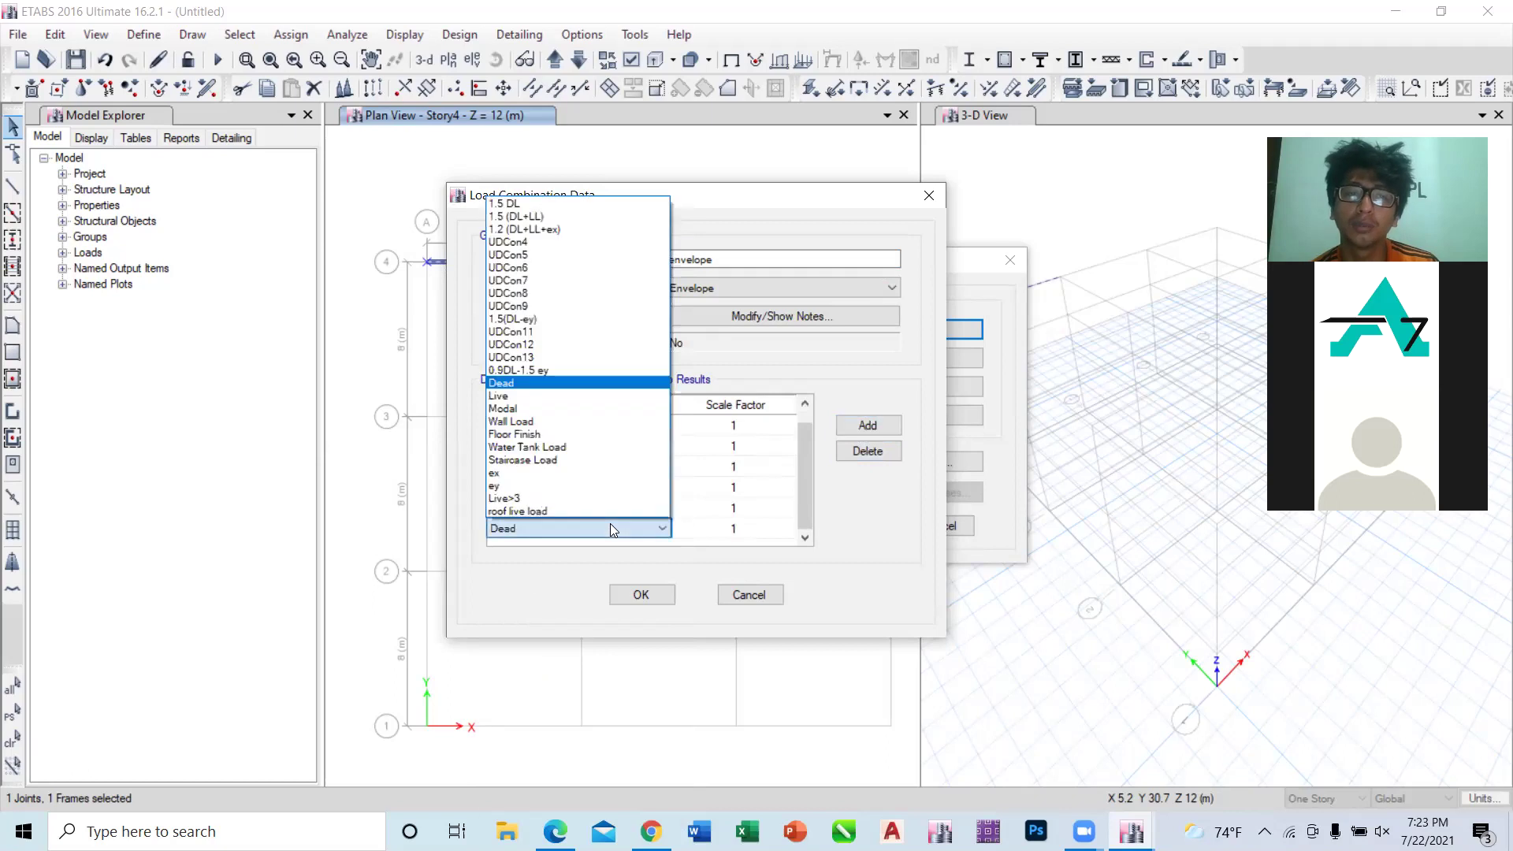
{"action": "left_click", "coordinate": [544, 281]}
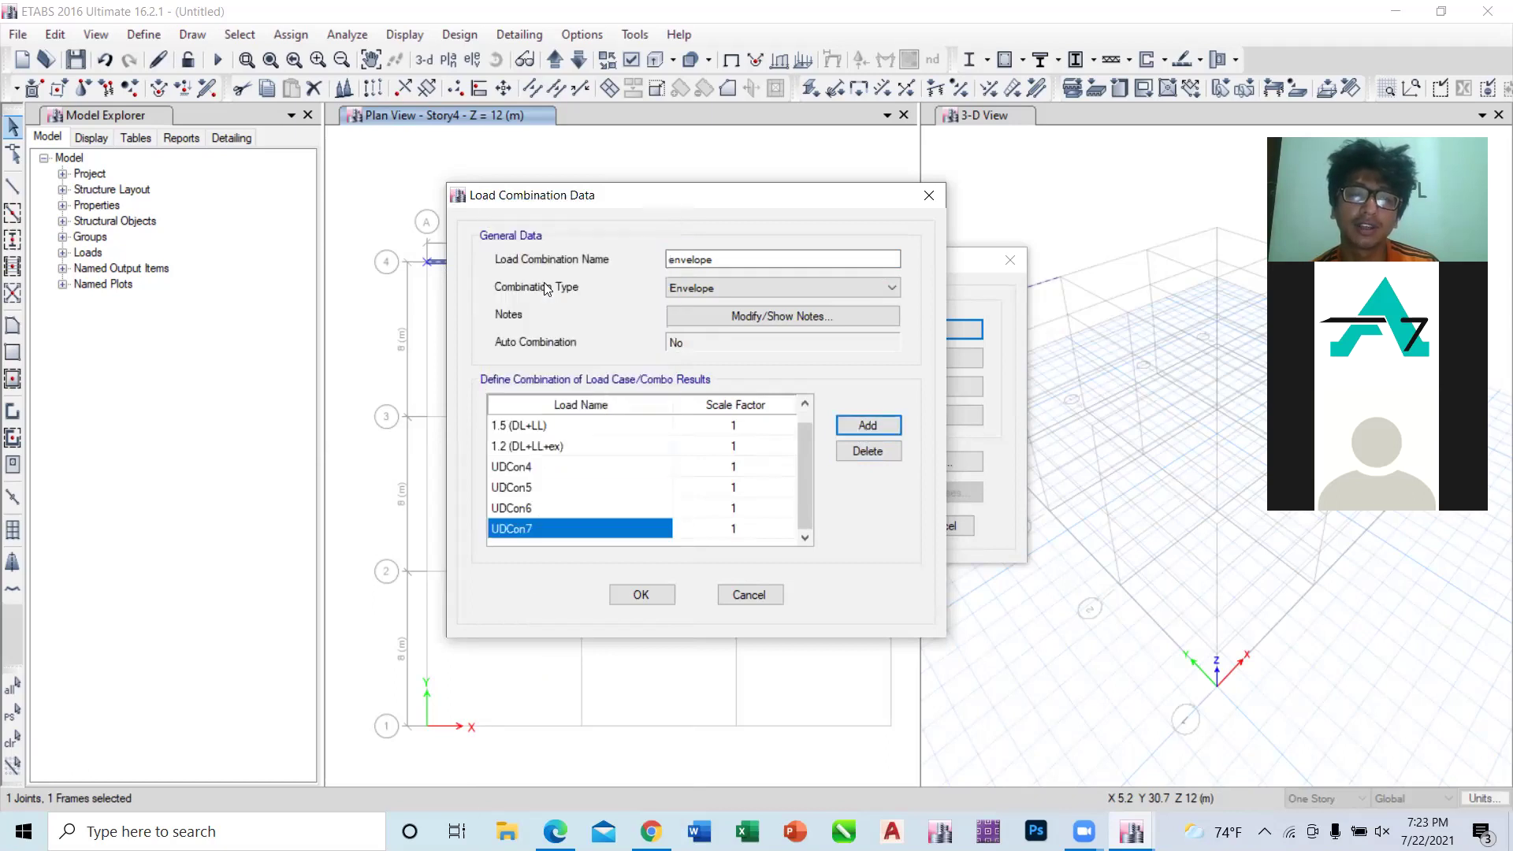
{"action": "left_click", "coordinate": [867, 426]}
{"action": "left_click", "coordinate": [610, 522]}
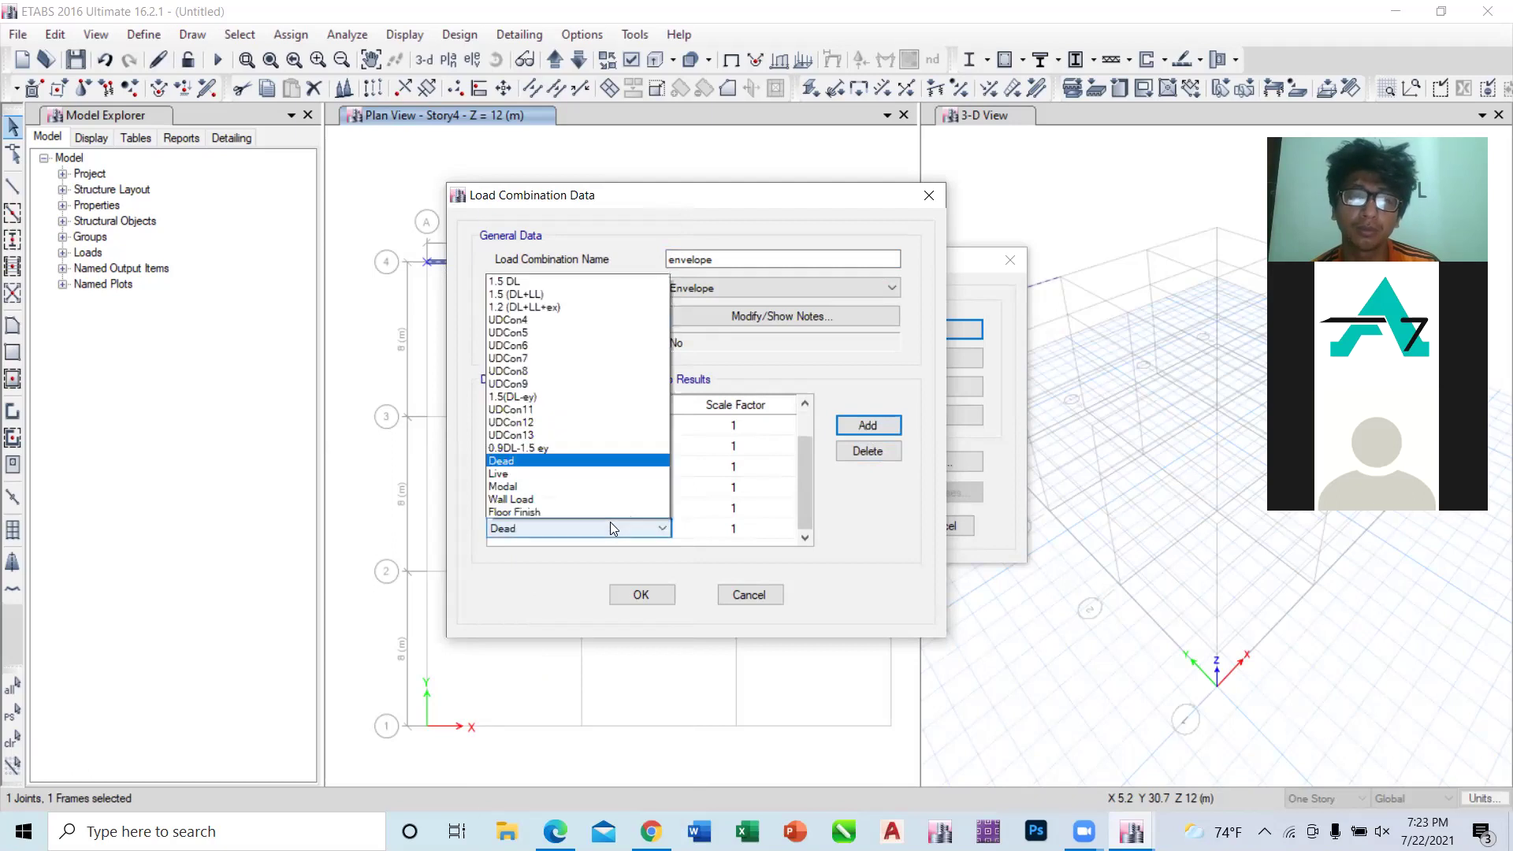
{"action": "left_click", "coordinate": [556, 293]}
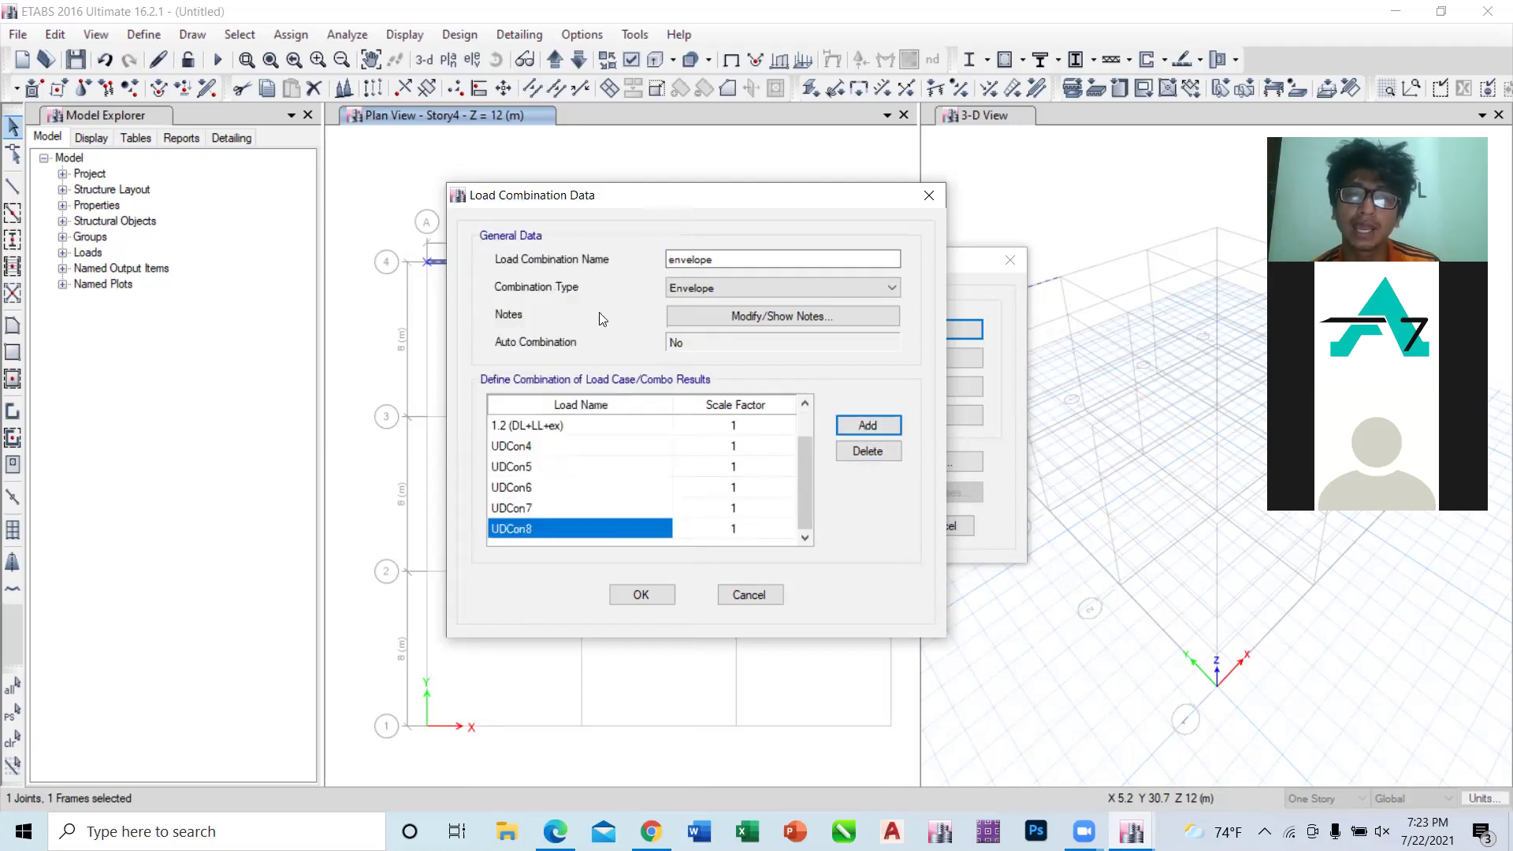
{"action": "left_click", "coordinate": [886, 425]}
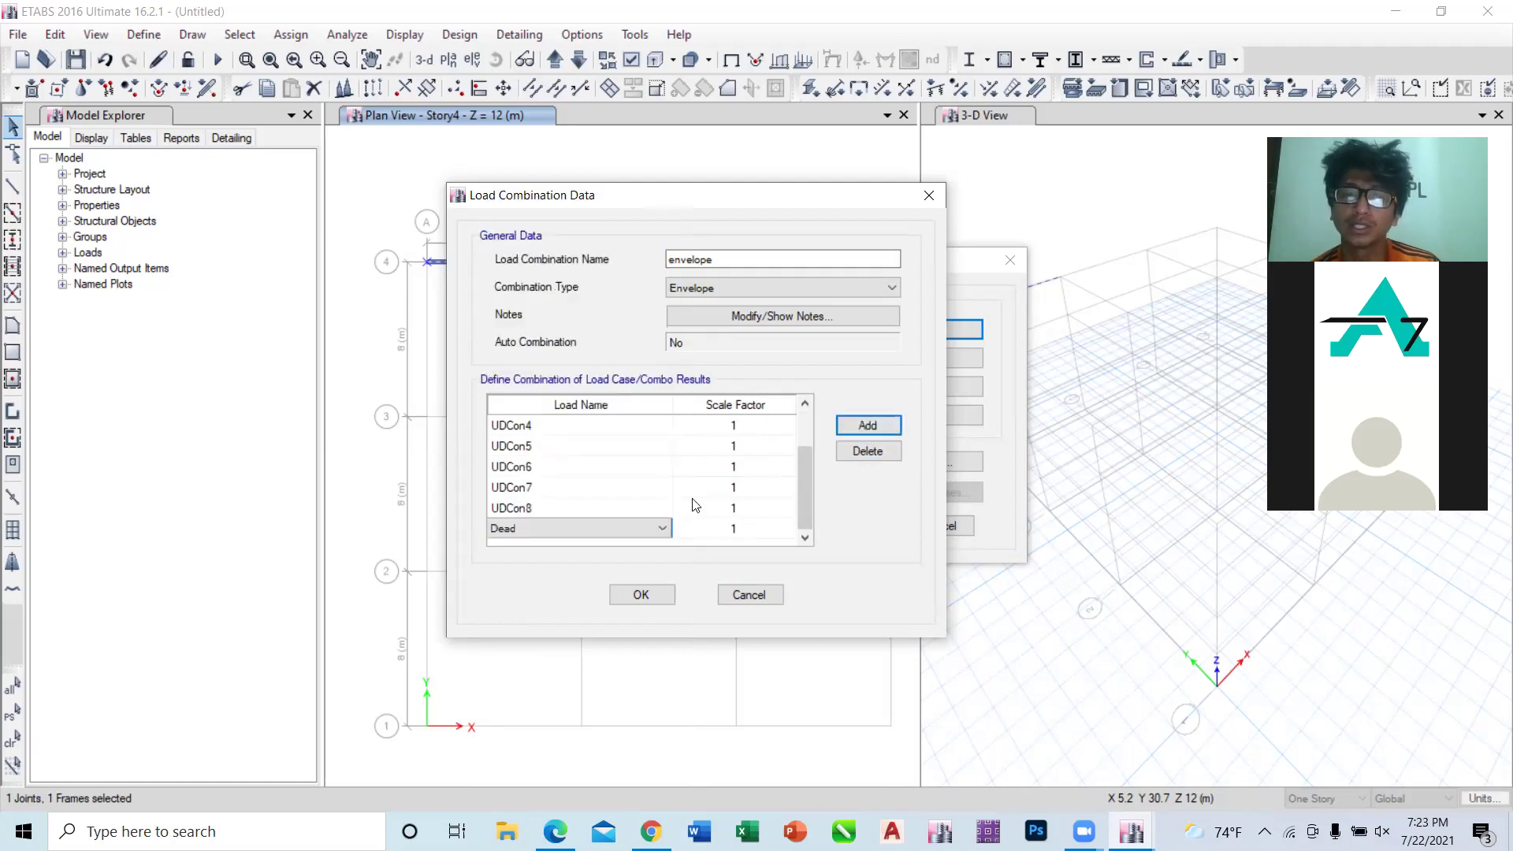
{"action": "left_click", "coordinate": [628, 528]}
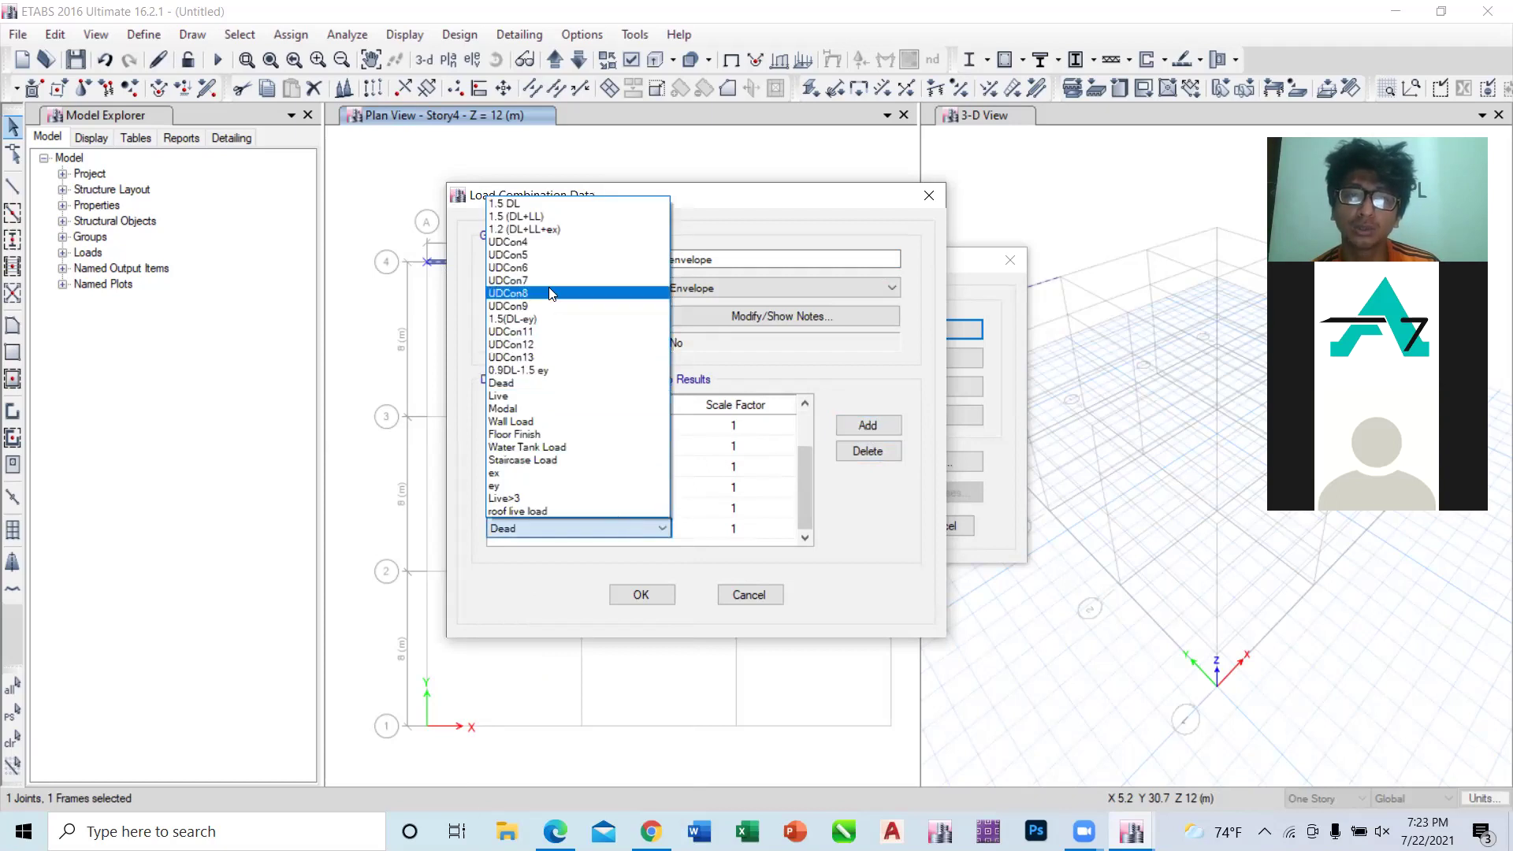
{"action": "left_click", "coordinate": [541, 305]}
Step: Add UDCon13 as the last entry of the envelope combination and accept the load combination definitions
{"action": "left_click", "coordinate": [872, 428]}
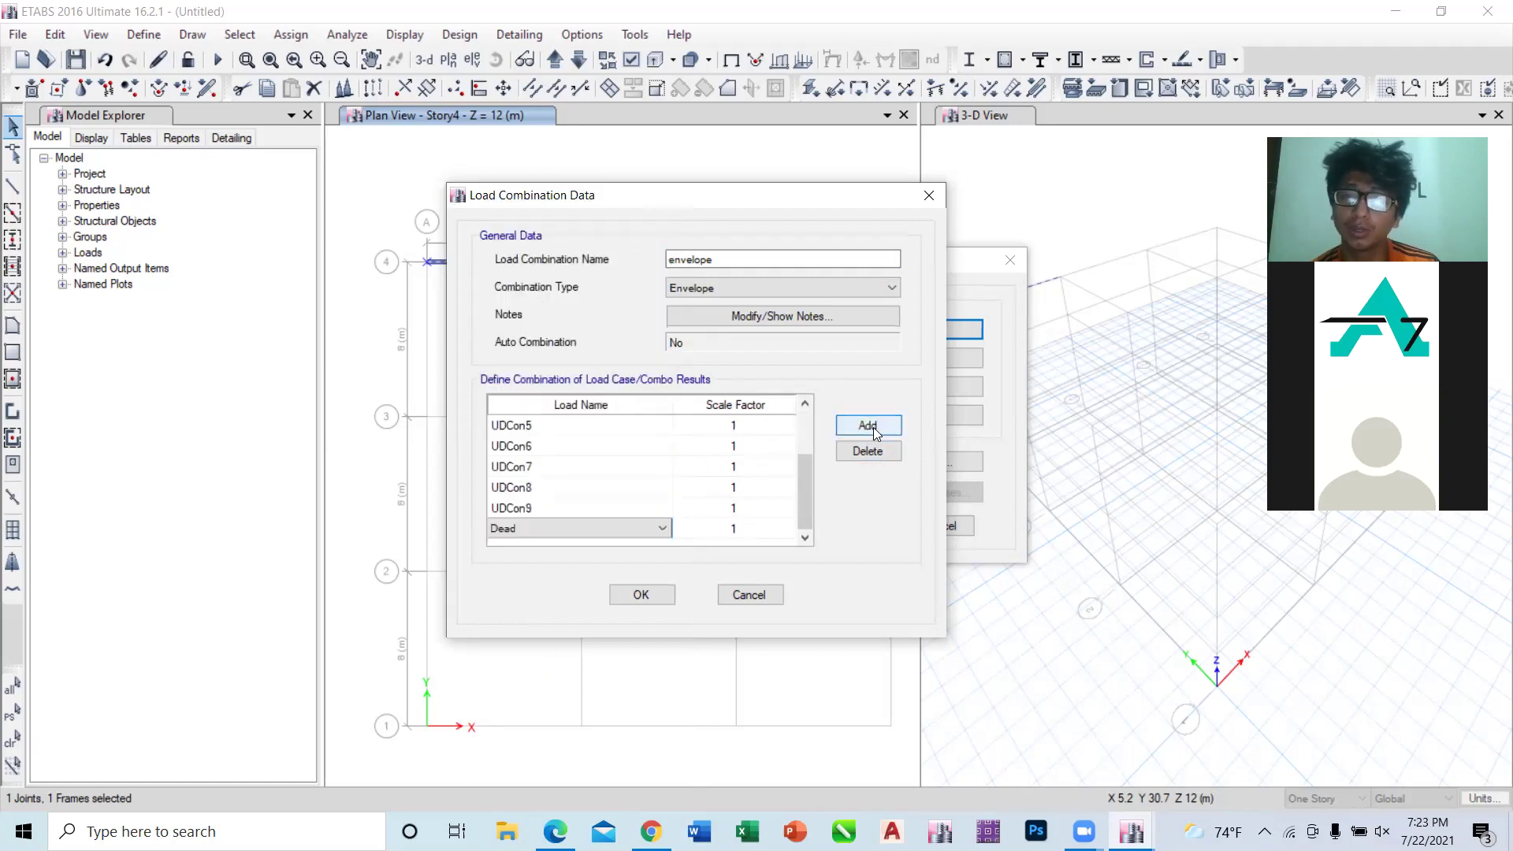
{"action": "left_click", "coordinate": [599, 528]}
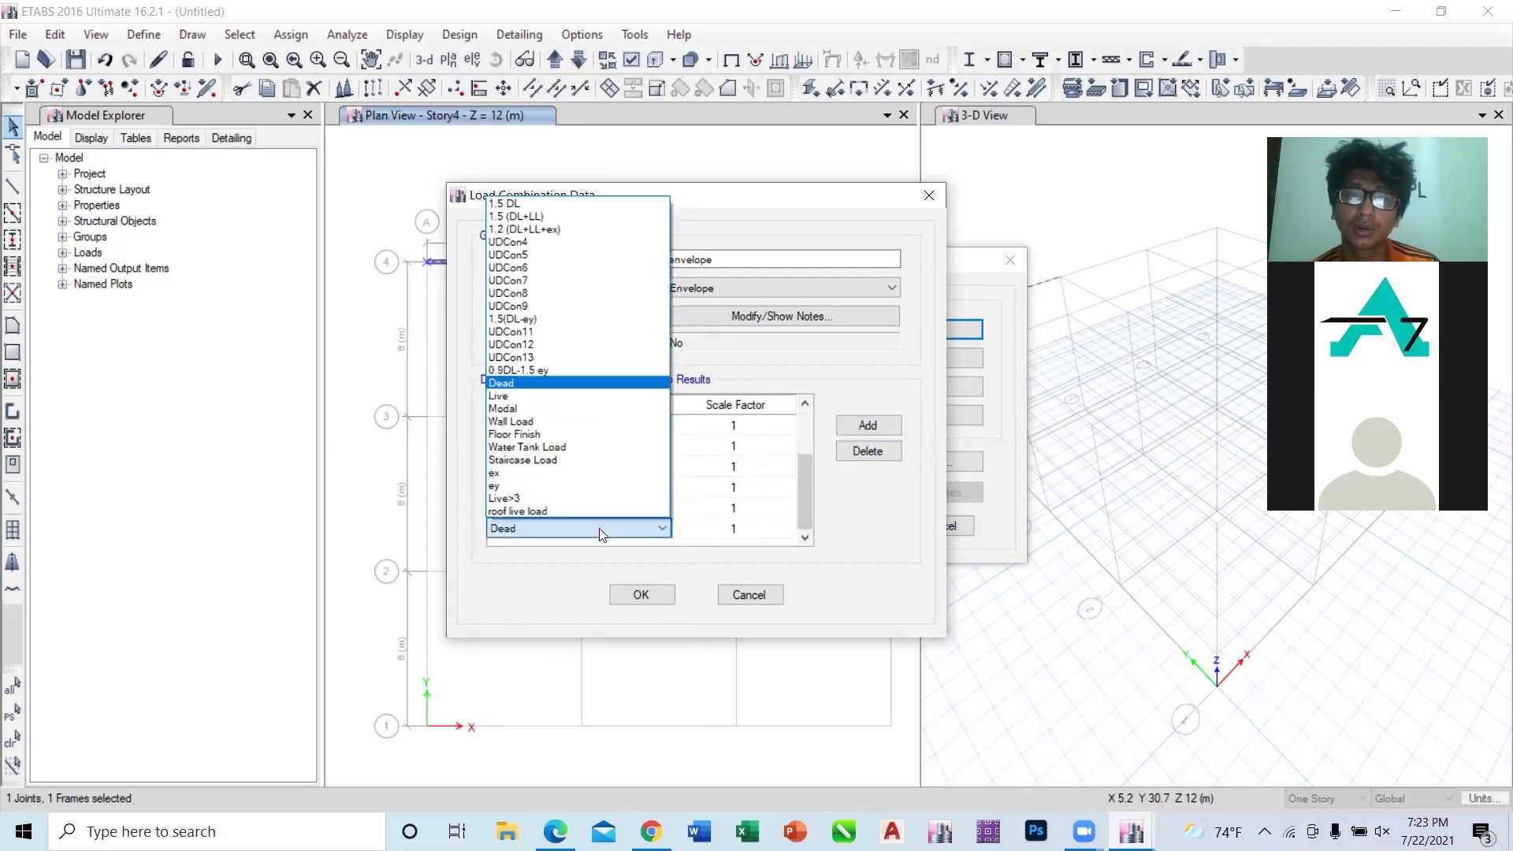
{"action": "left_click", "coordinate": [534, 356]}
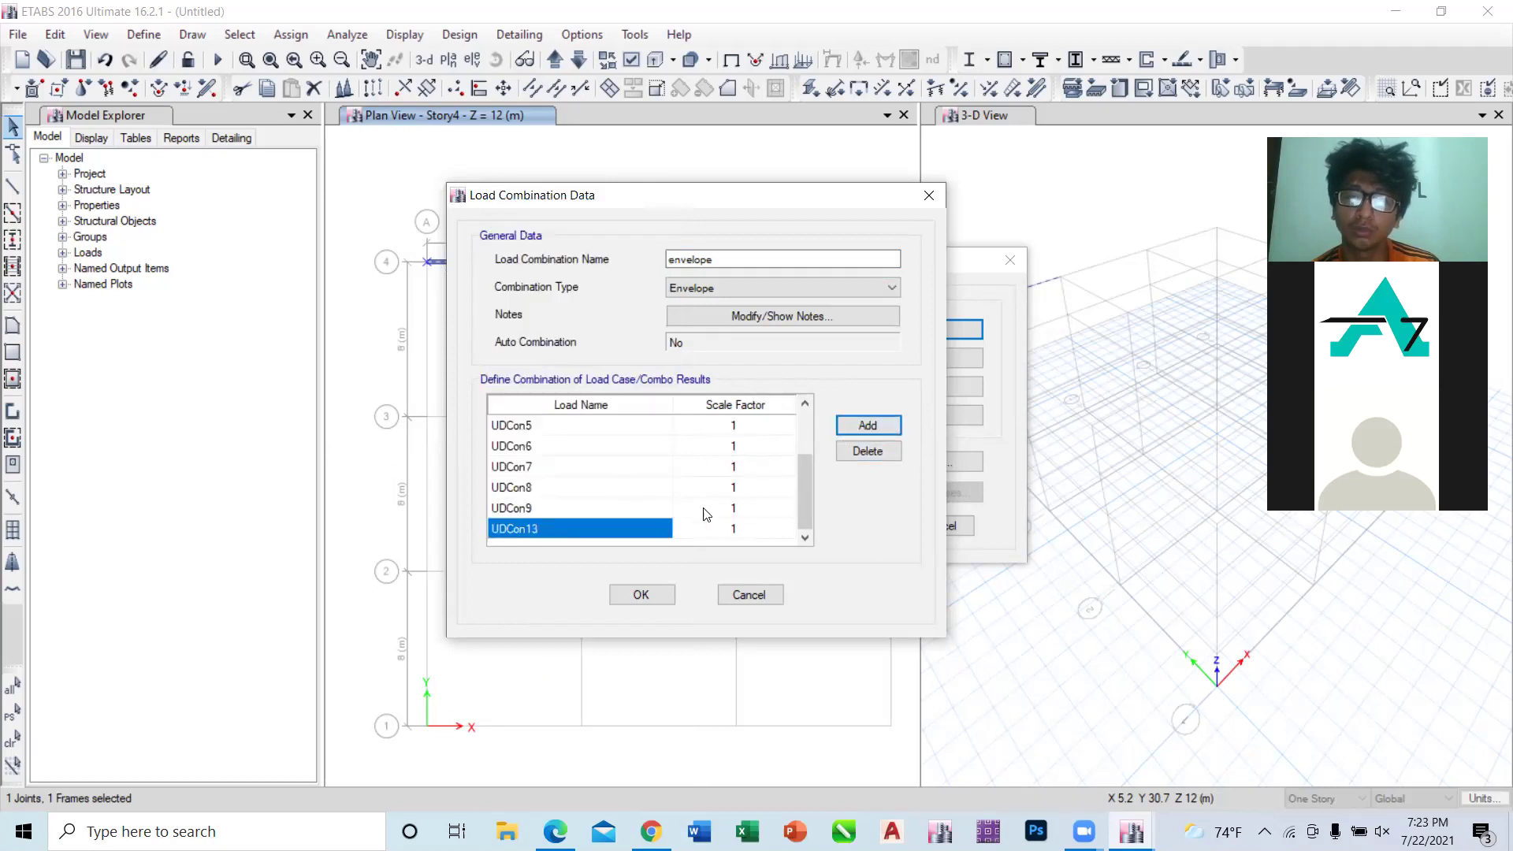
{"action": "left_click", "coordinate": [648, 587]}
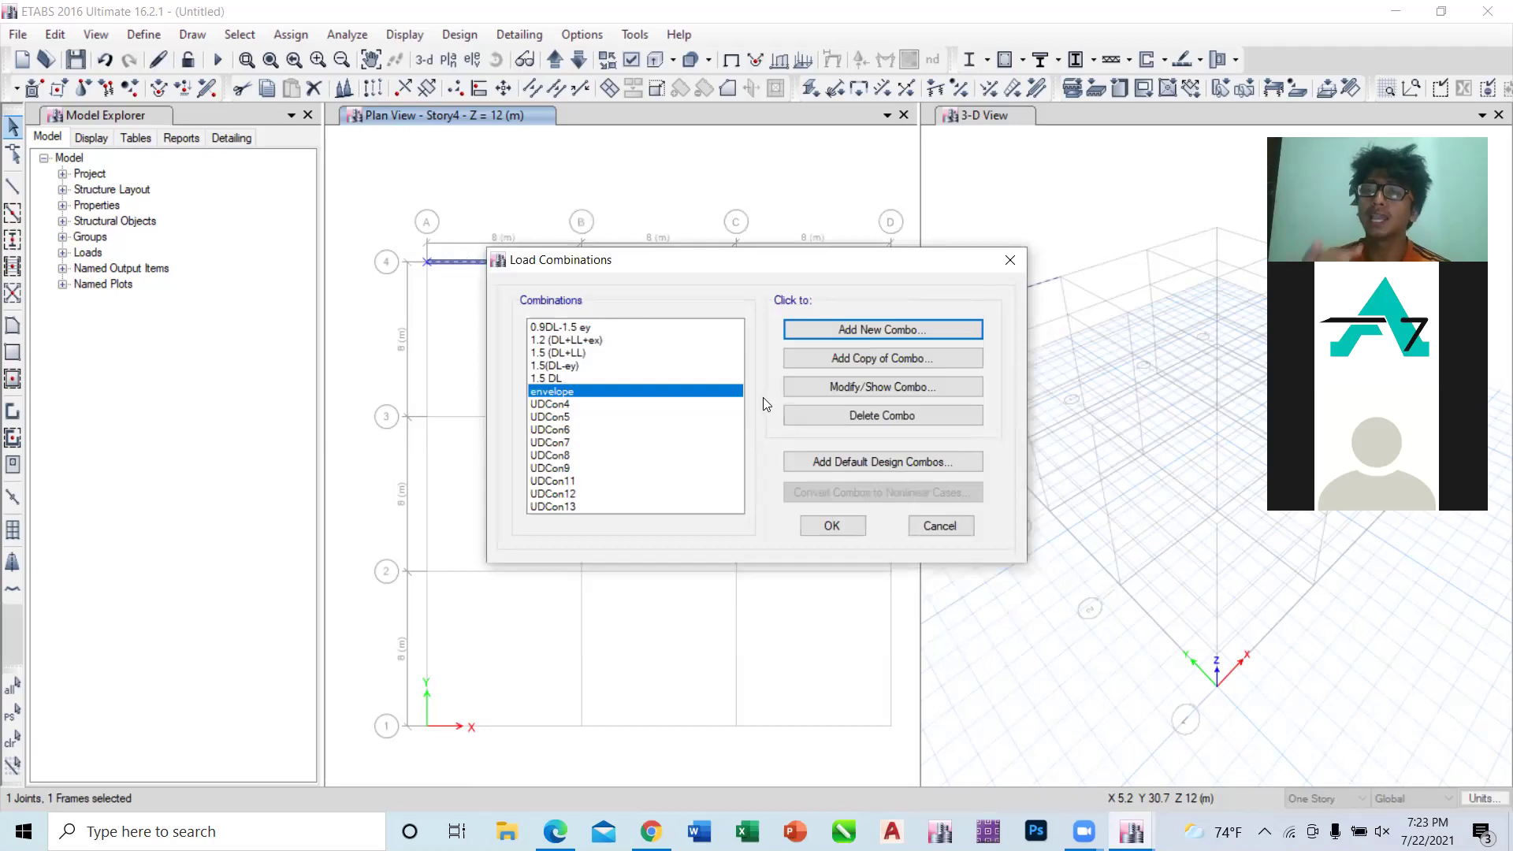
{"action": "left_click", "coordinate": [849, 524]}
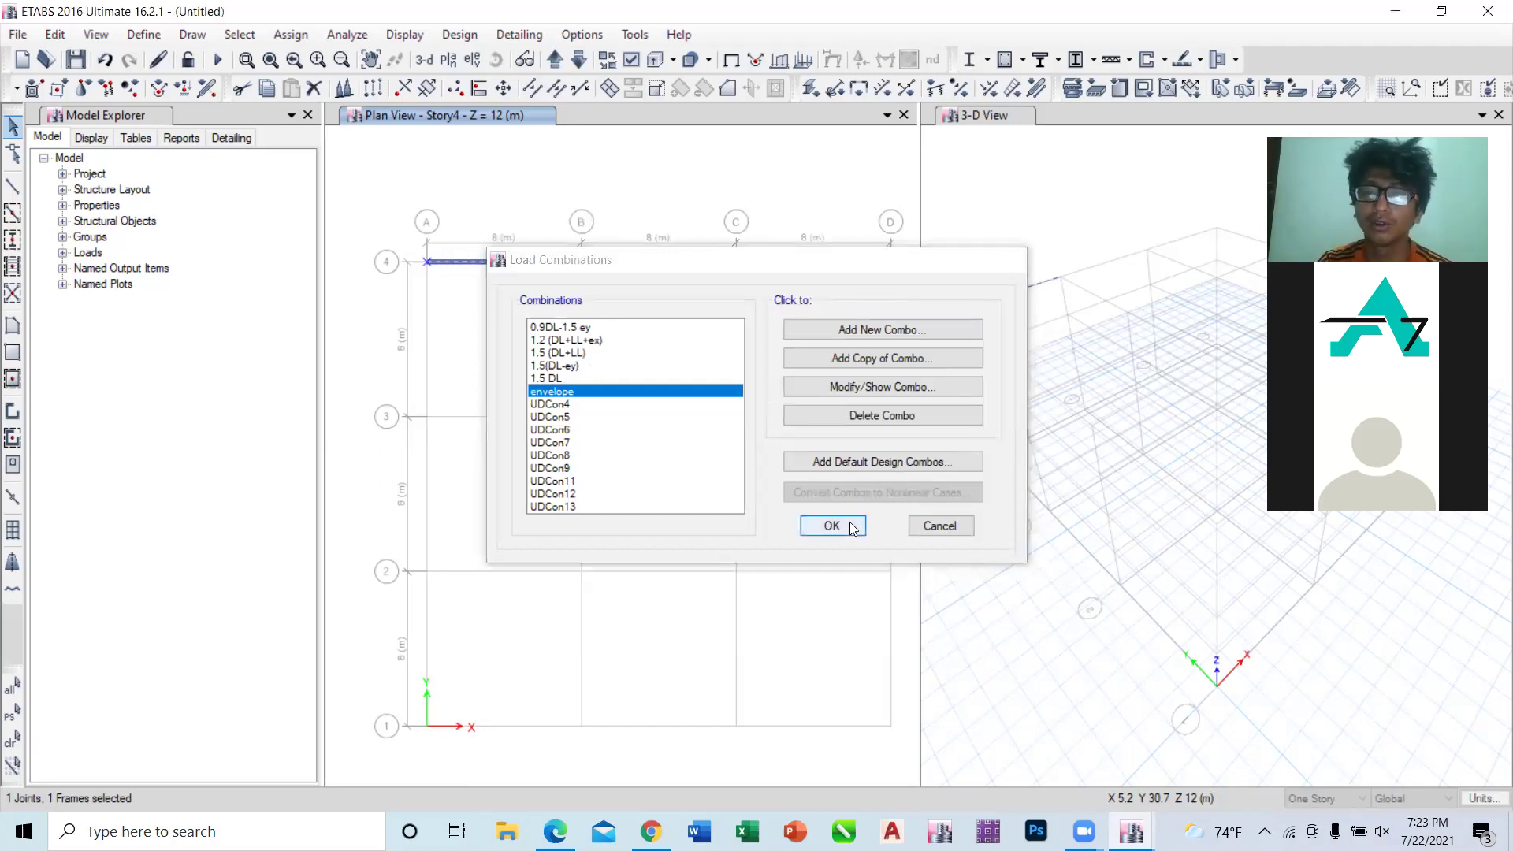
{"action": "left_click", "coordinate": [143, 35]}
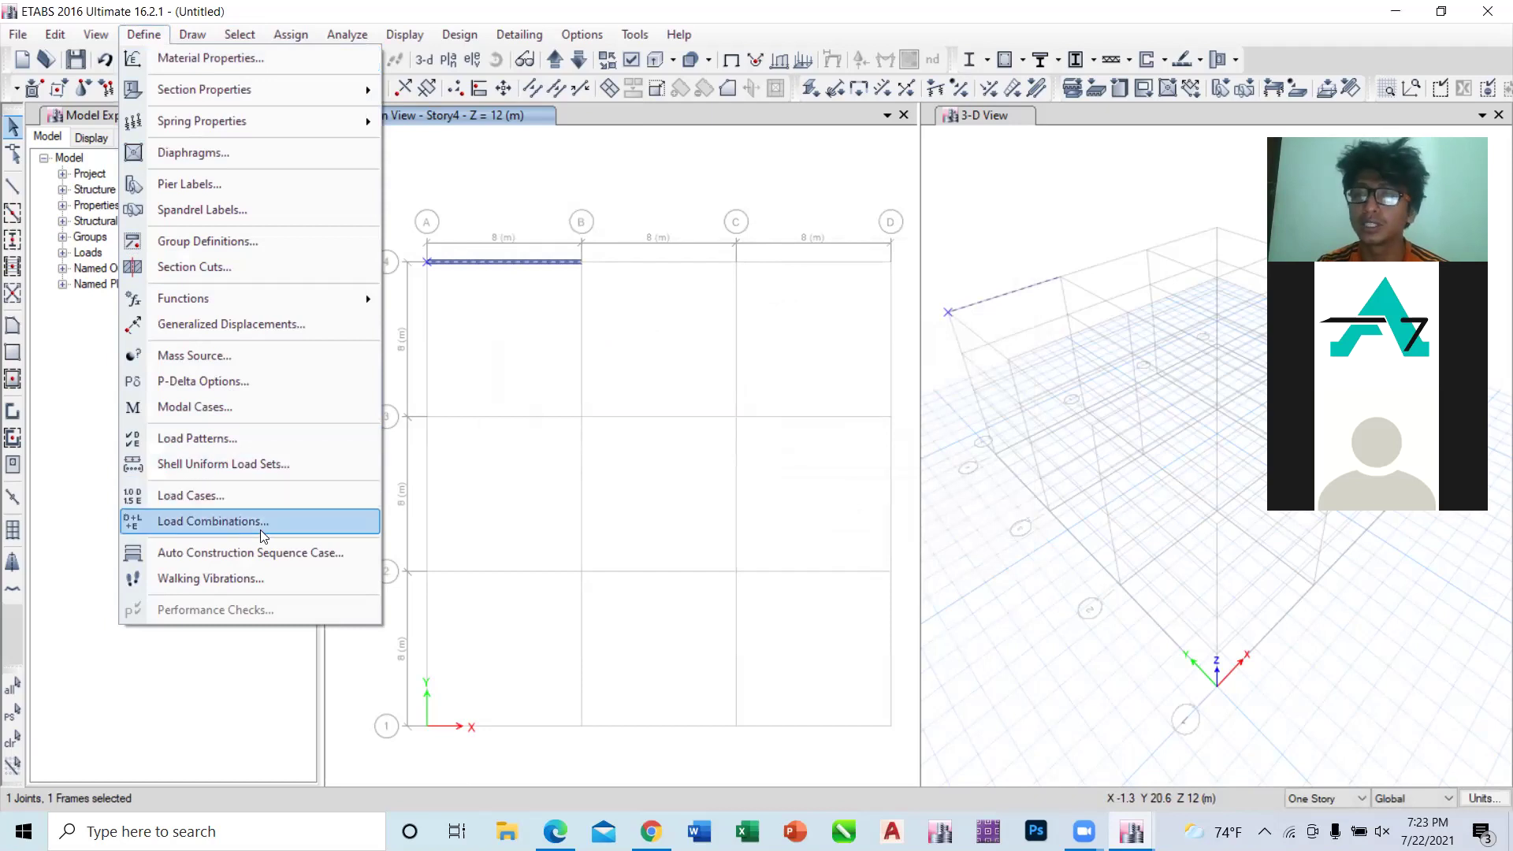
{"action": "left_click_drag", "start_coordinate": [401, 327], "coordinate": [487, 492]}
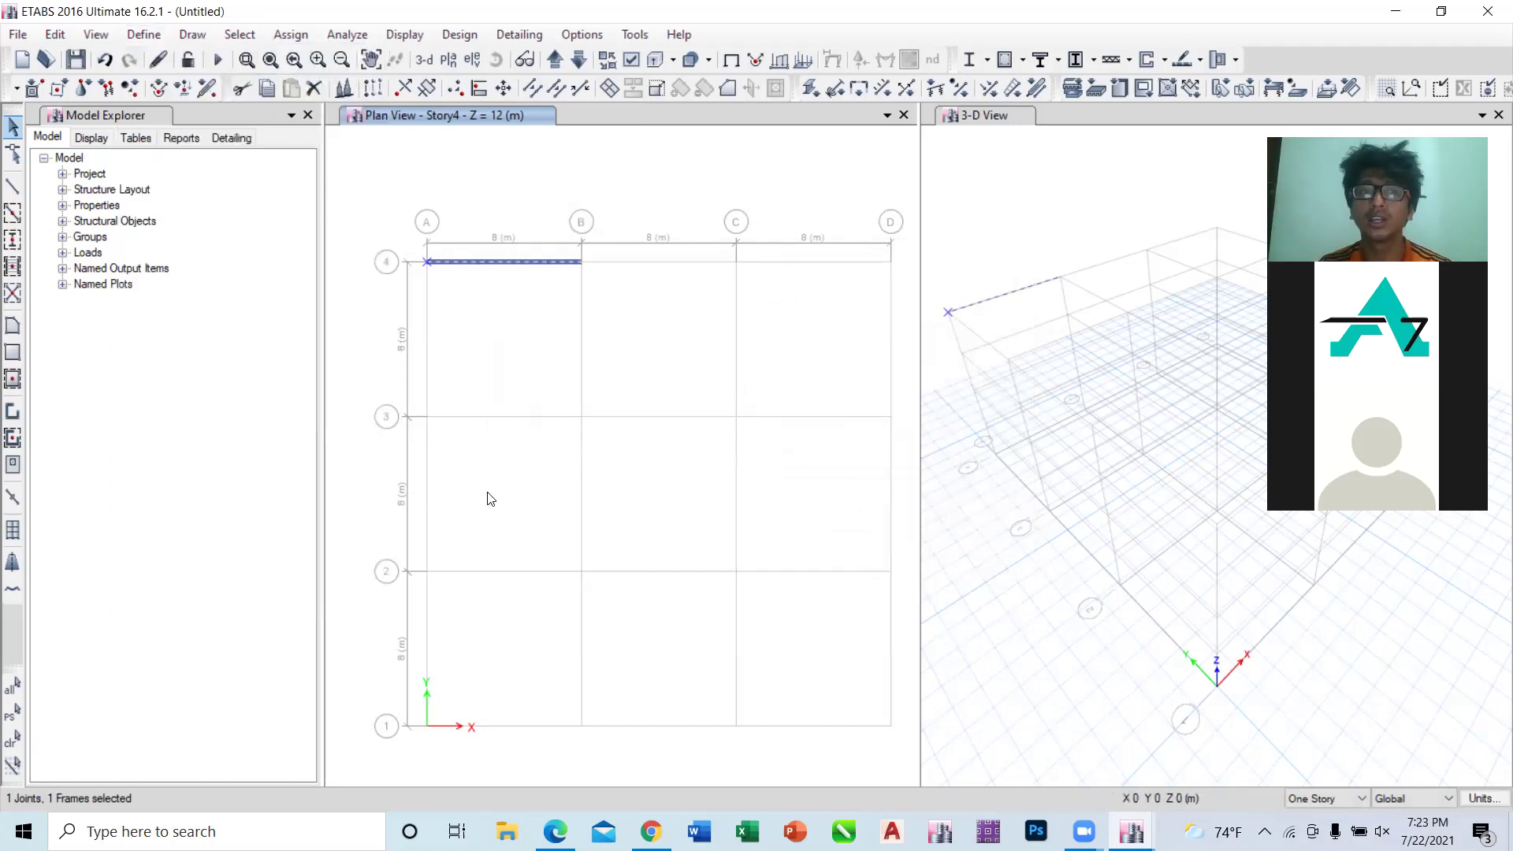
Step: Start saving the untitled model as a new file
{"action": "left_click", "coordinate": [17, 34]}
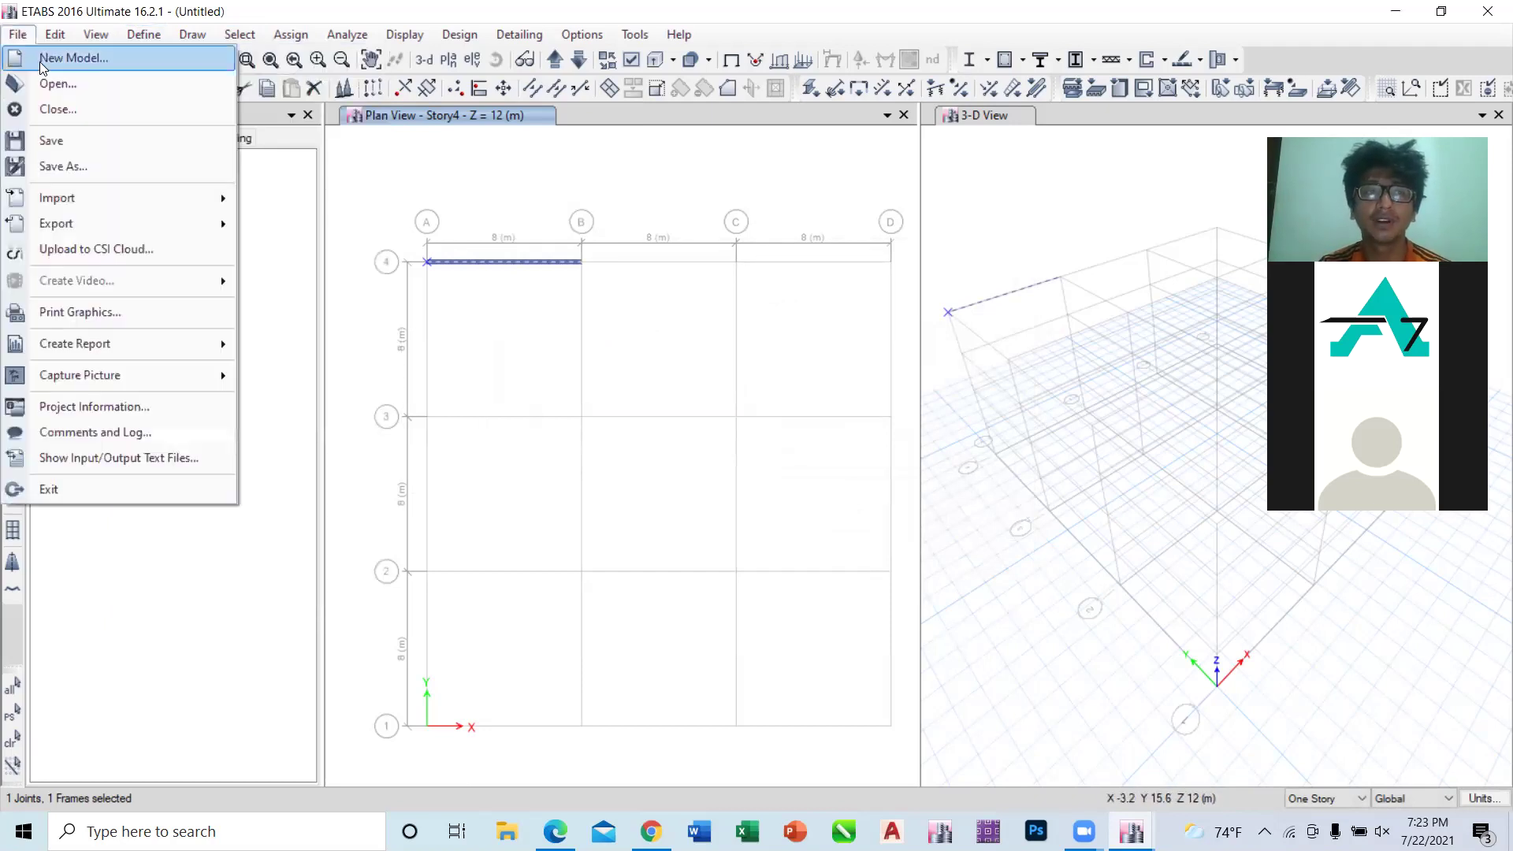
{"action": "left_click", "coordinate": [72, 166]}
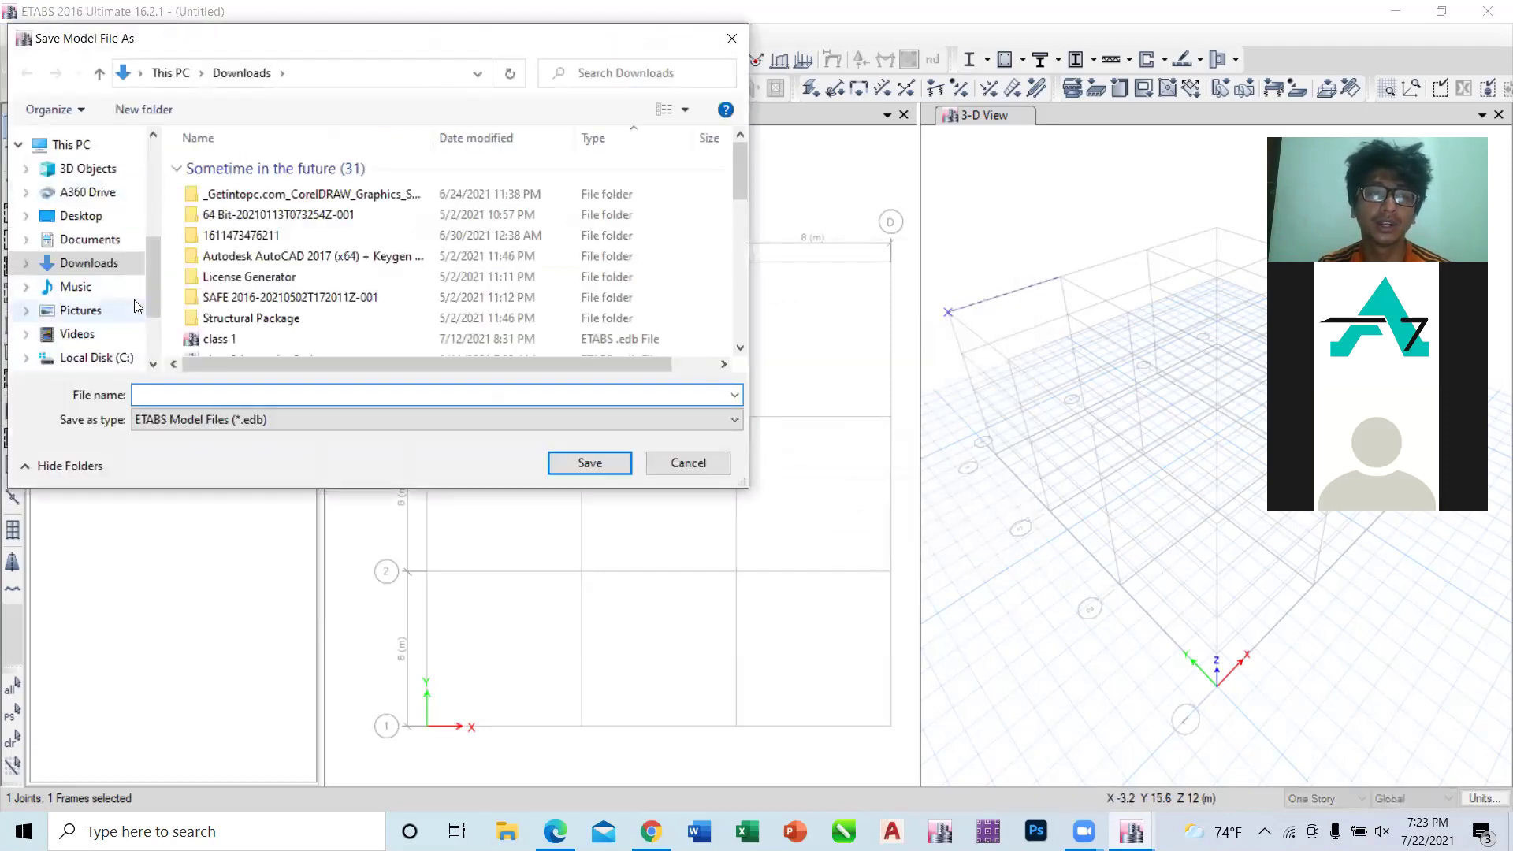
{"action": "scroll", "coordinate": [151, 285], "scroll_direction": "down", "scroll_amount": 1}
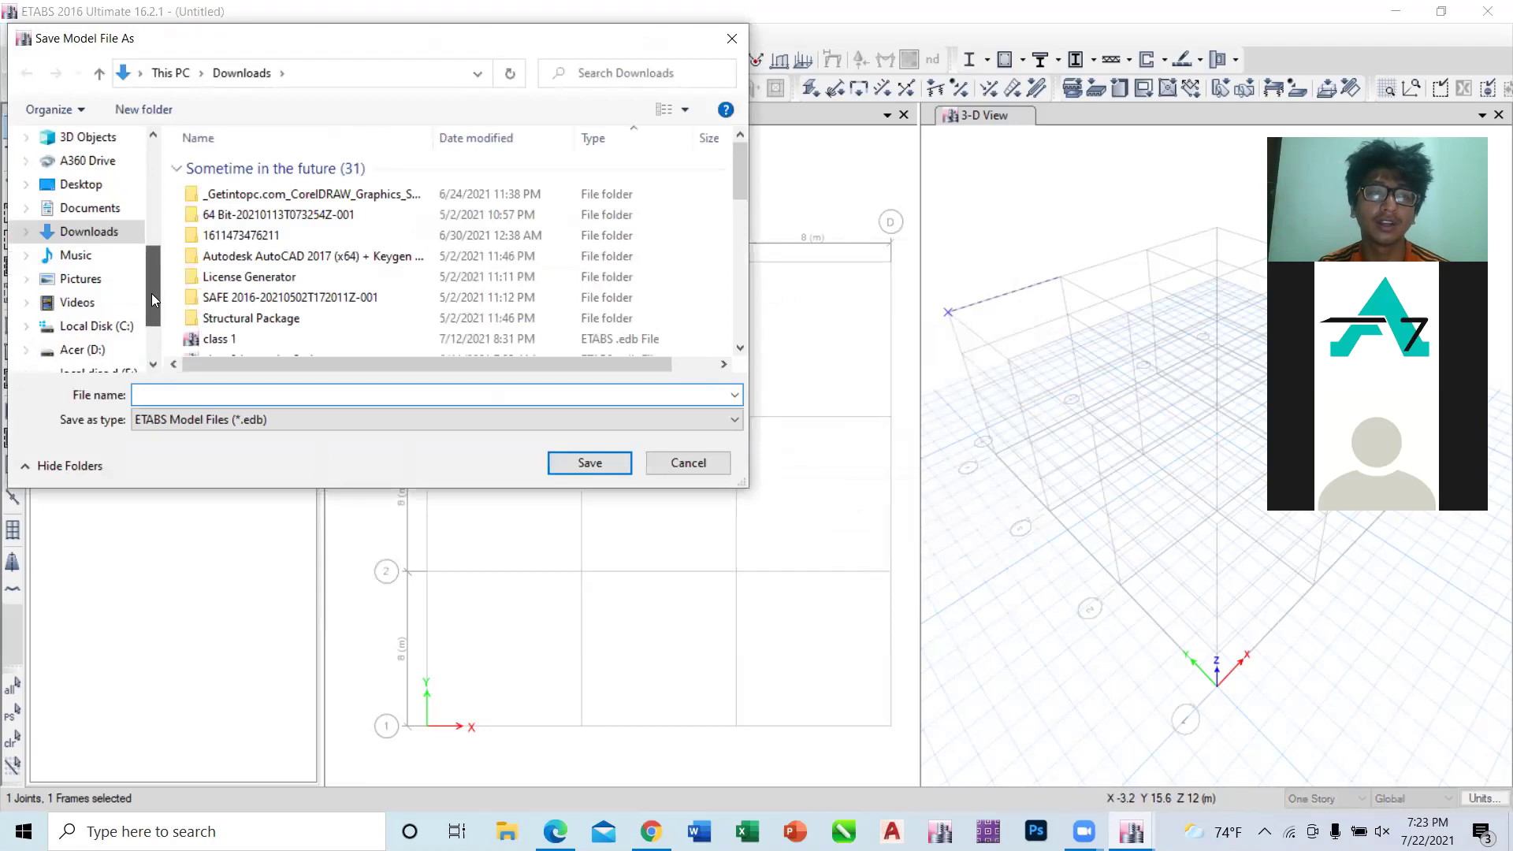
{"action": "left_click", "coordinate": [119, 352]}
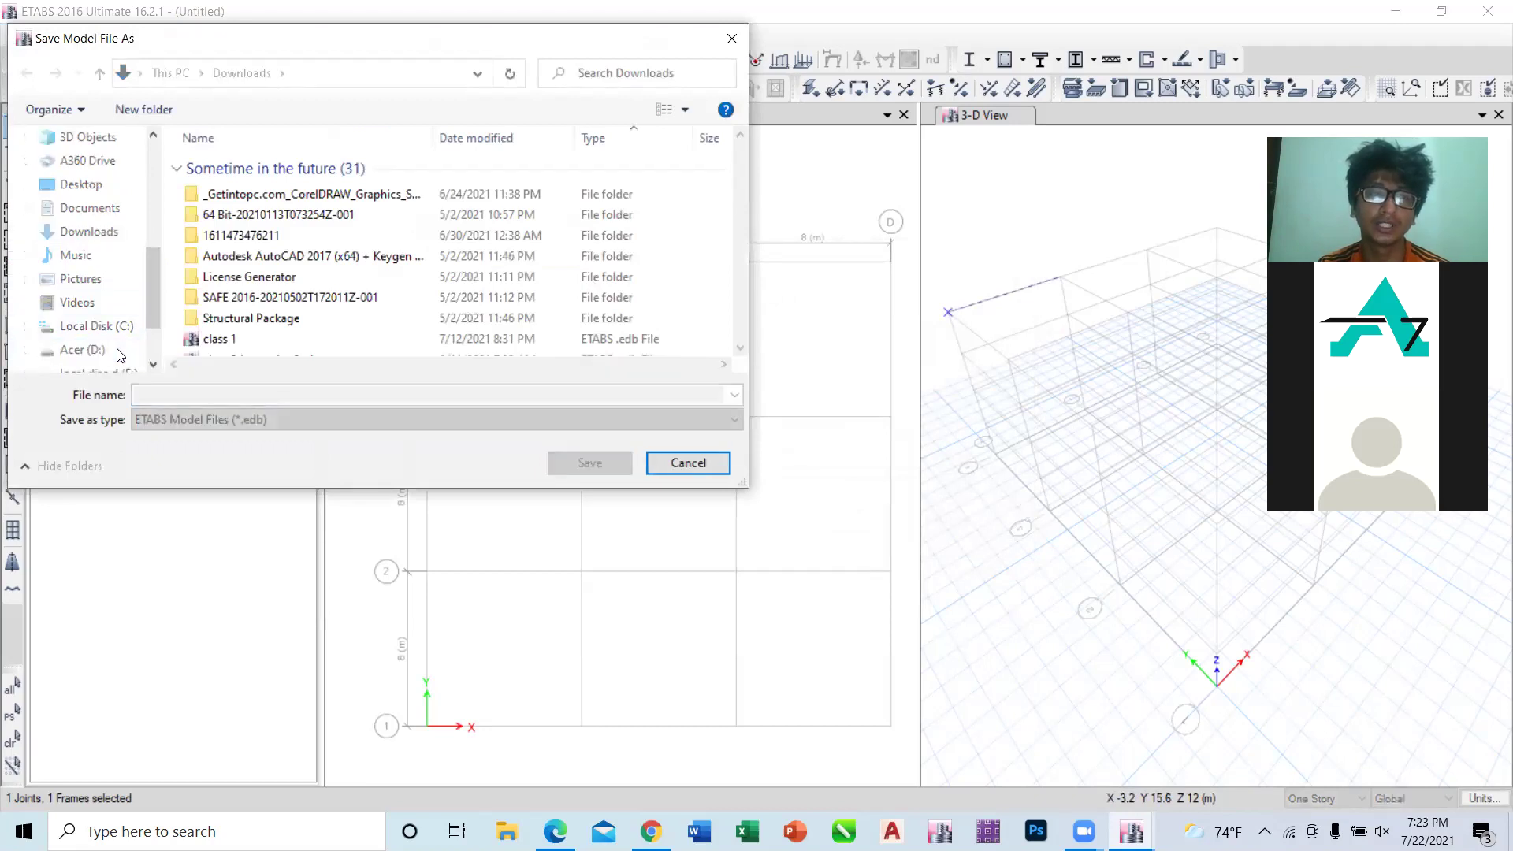
{"action": "double_click", "coordinate": [77, 358]}
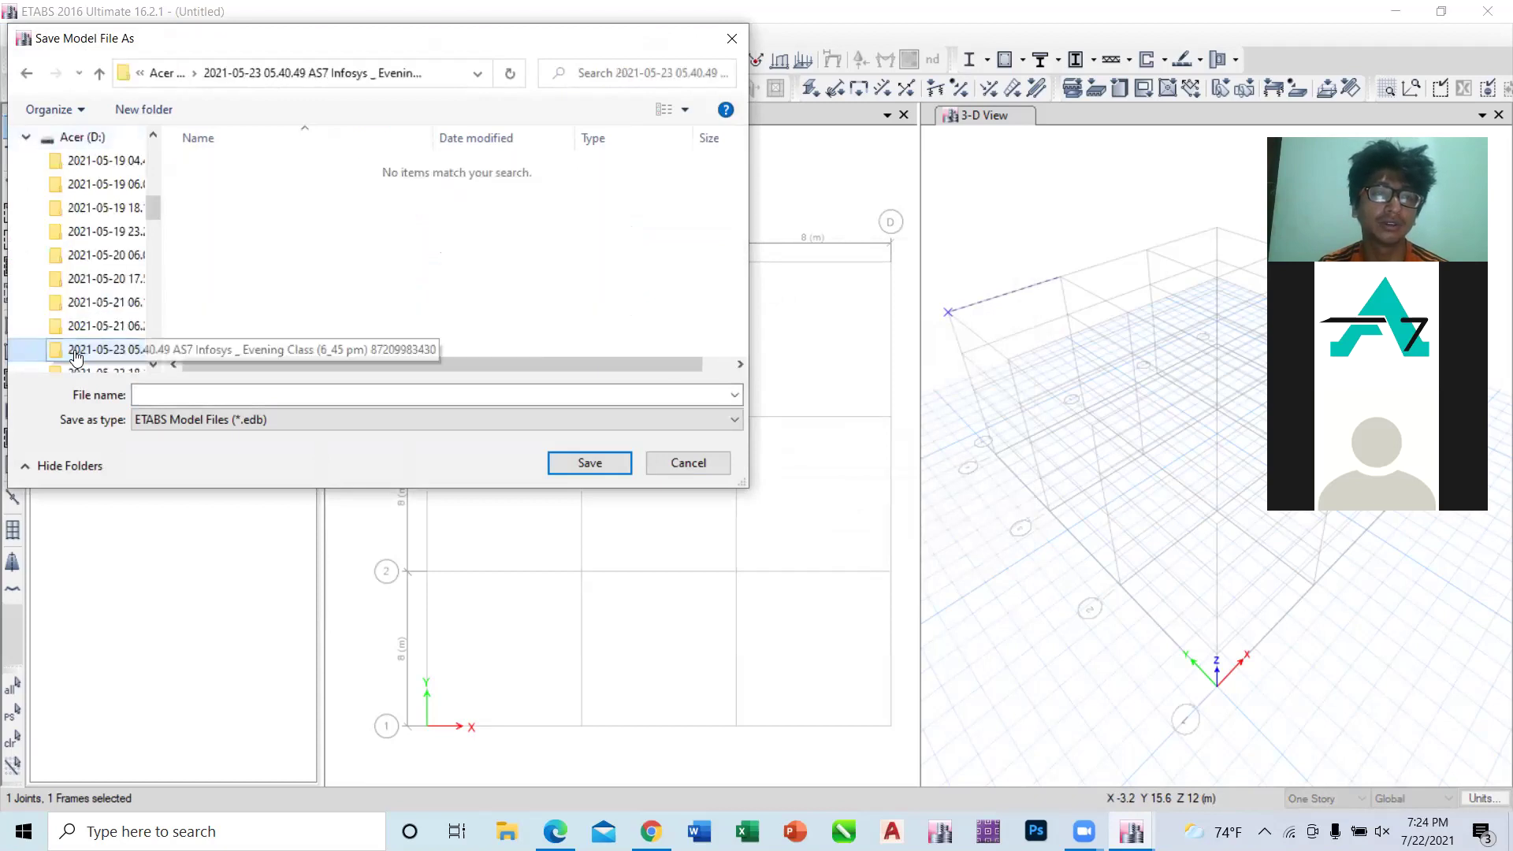
{"action": "right_click", "coordinate": [344, 260]}
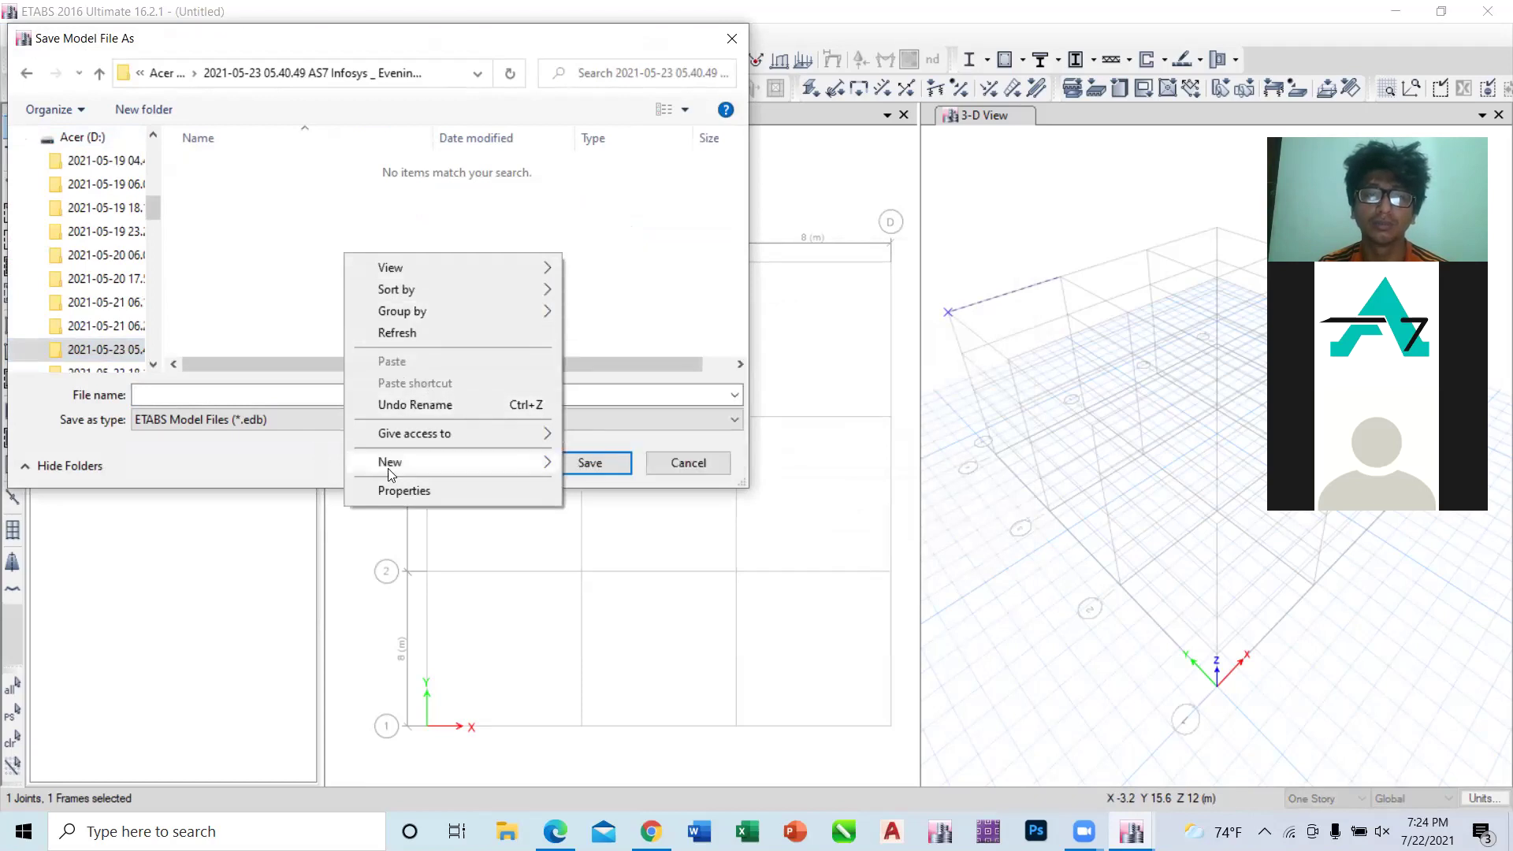
{"action": "left_click", "coordinate": [236, 315]}
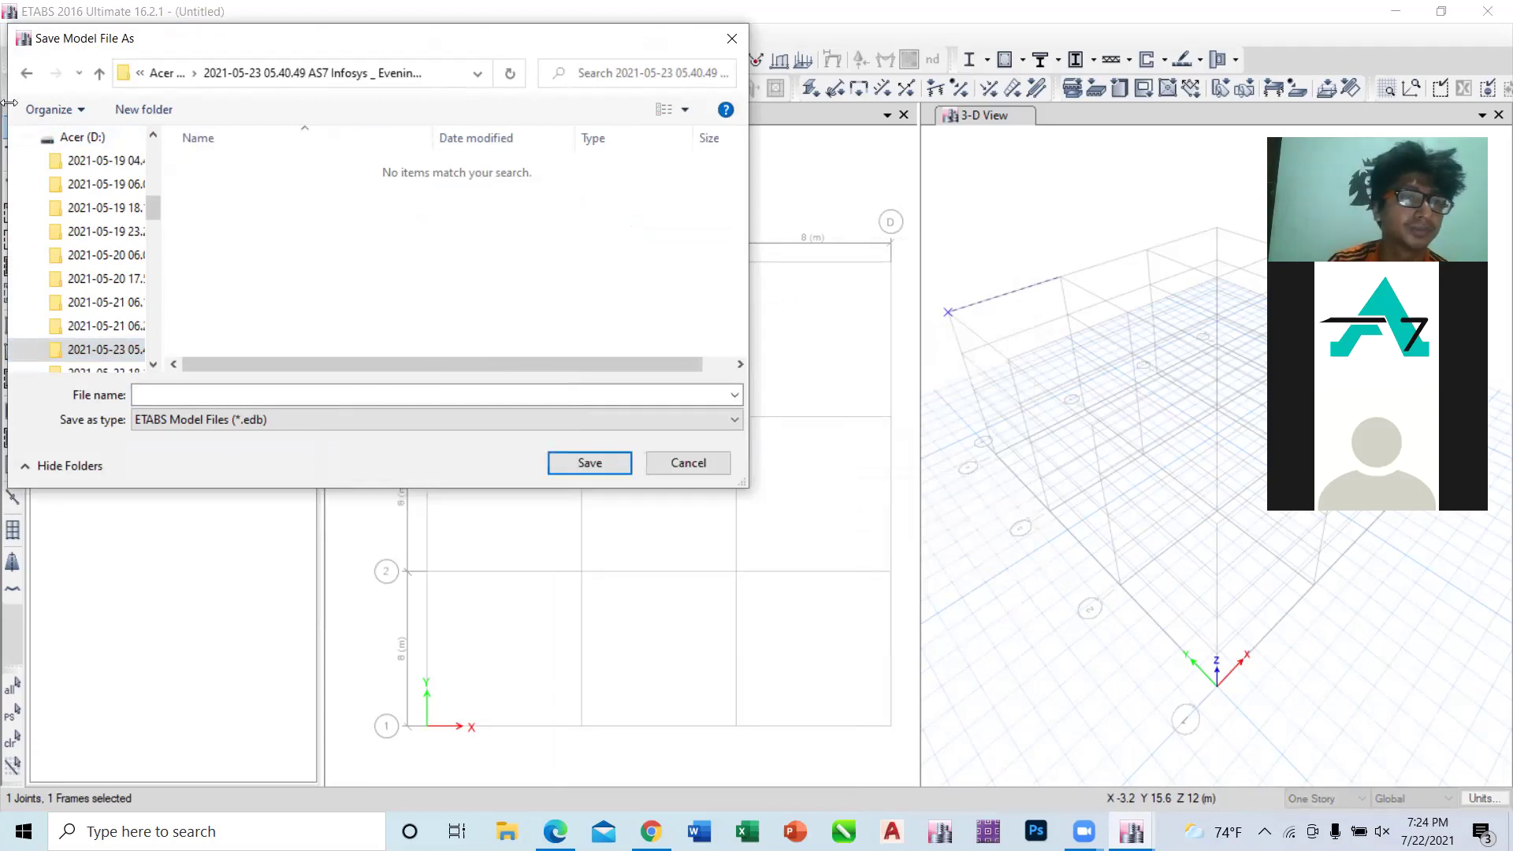
{"action": "left_click", "coordinate": [27, 75]}
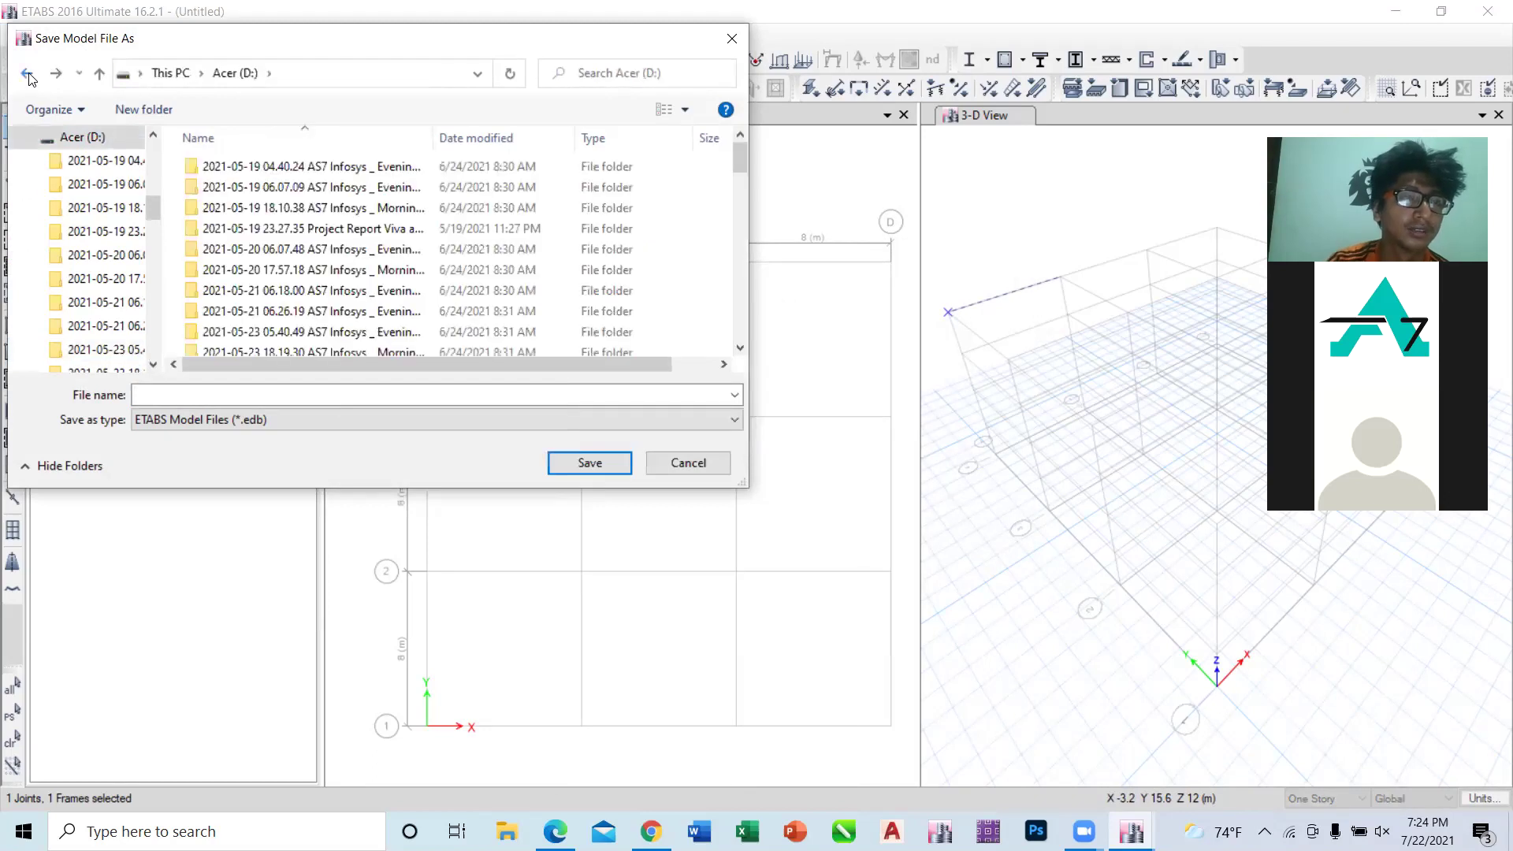
{"action": "left_click", "coordinate": [29, 76]}
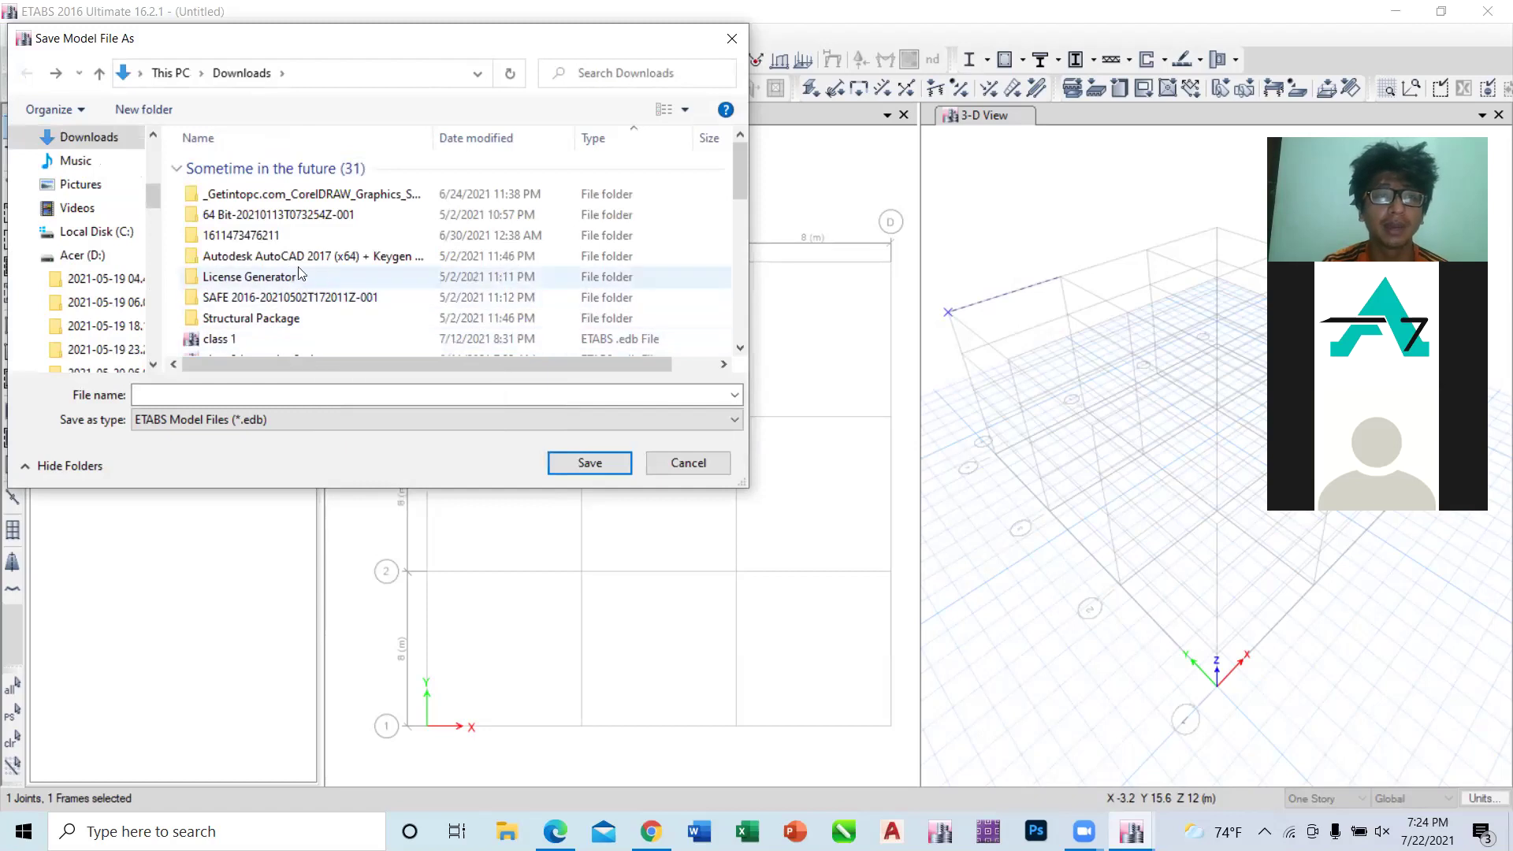
{"action": "left_click", "coordinate": [102, 254]}
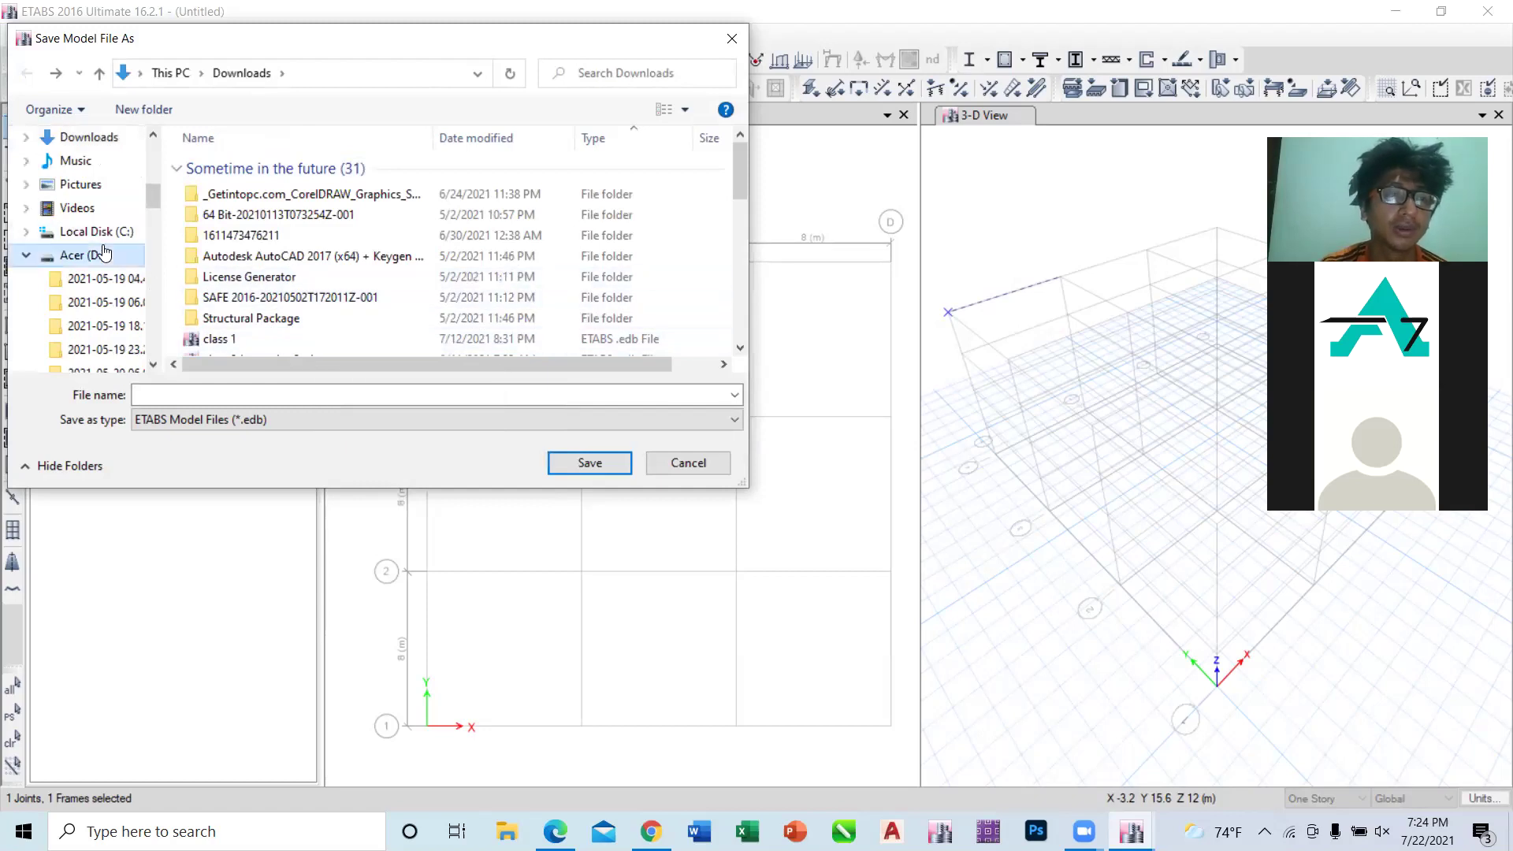
Step: Create a new folder named etabs on Local Disk (C:) for the model file
{"action": "left_click", "coordinate": [104, 235]}
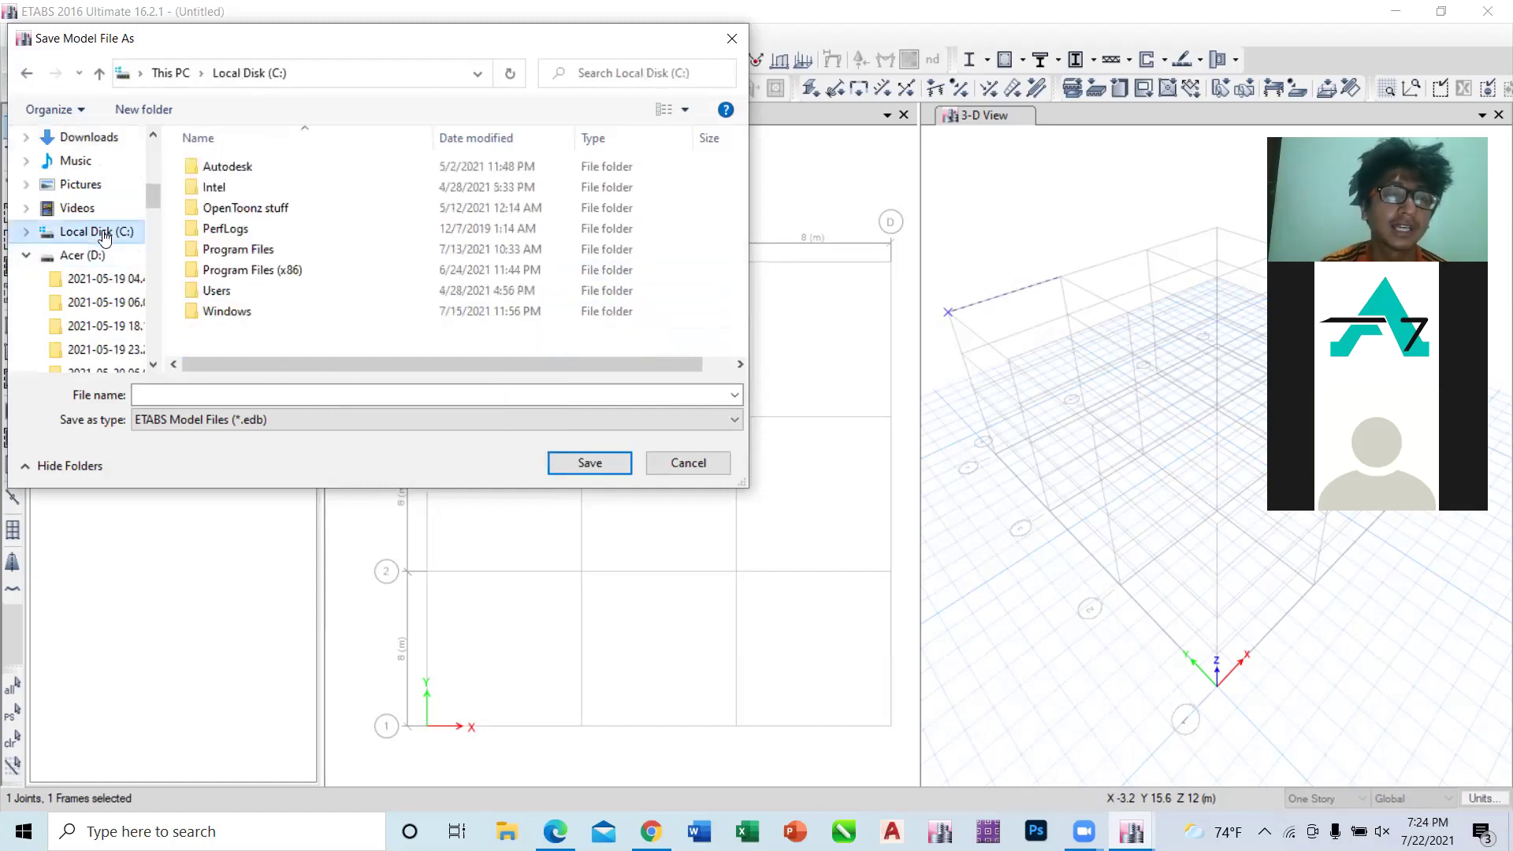
{"action": "right_click", "coordinate": [308, 342]}
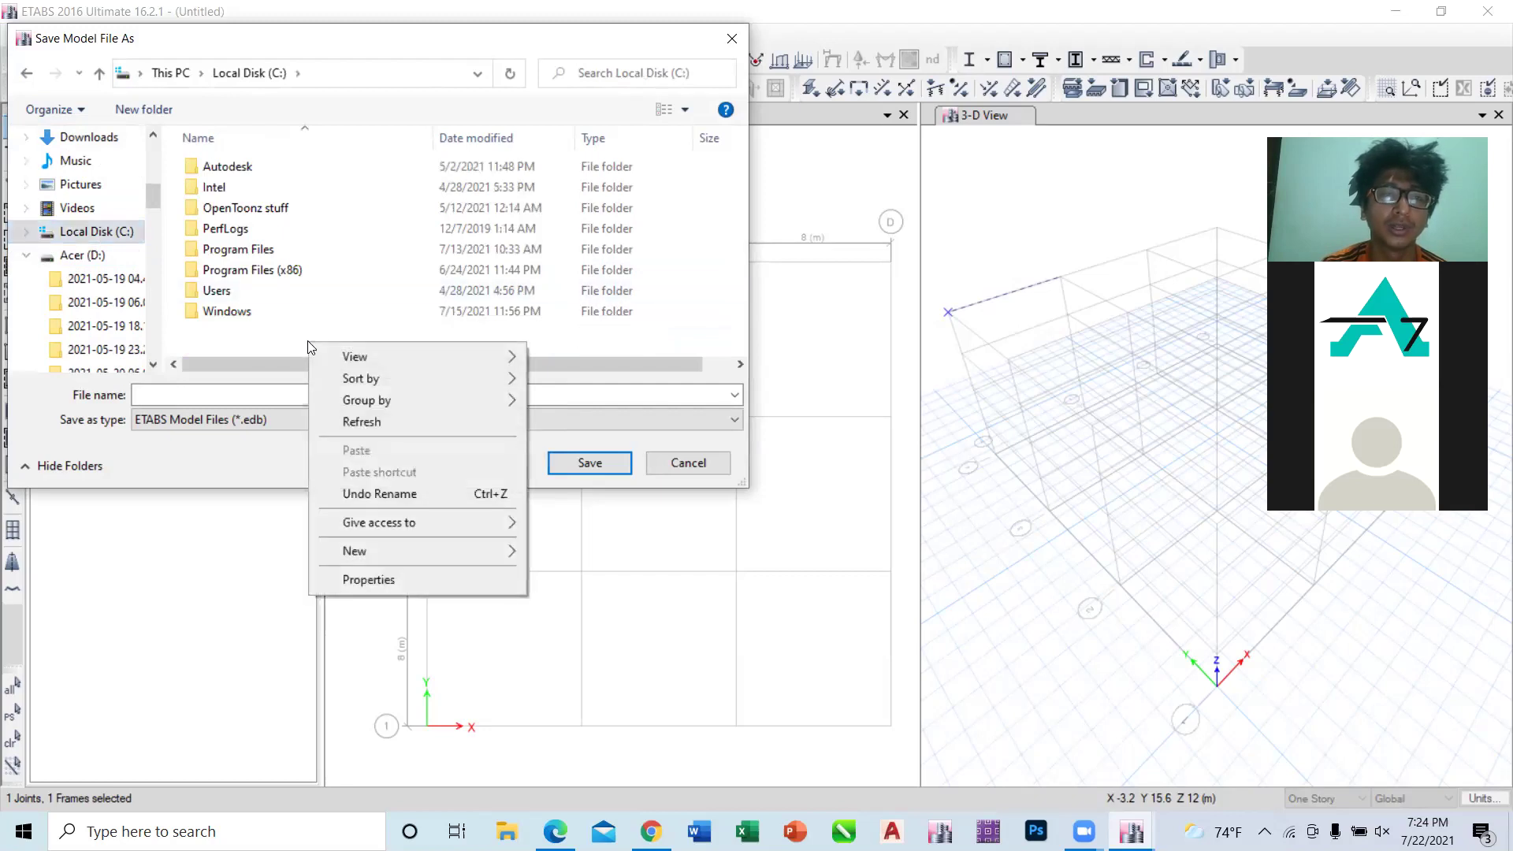
{"action": "mouse_move", "coordinate": [391, 555]}
{"action": "left_click", "coordinate": [592, 558]}
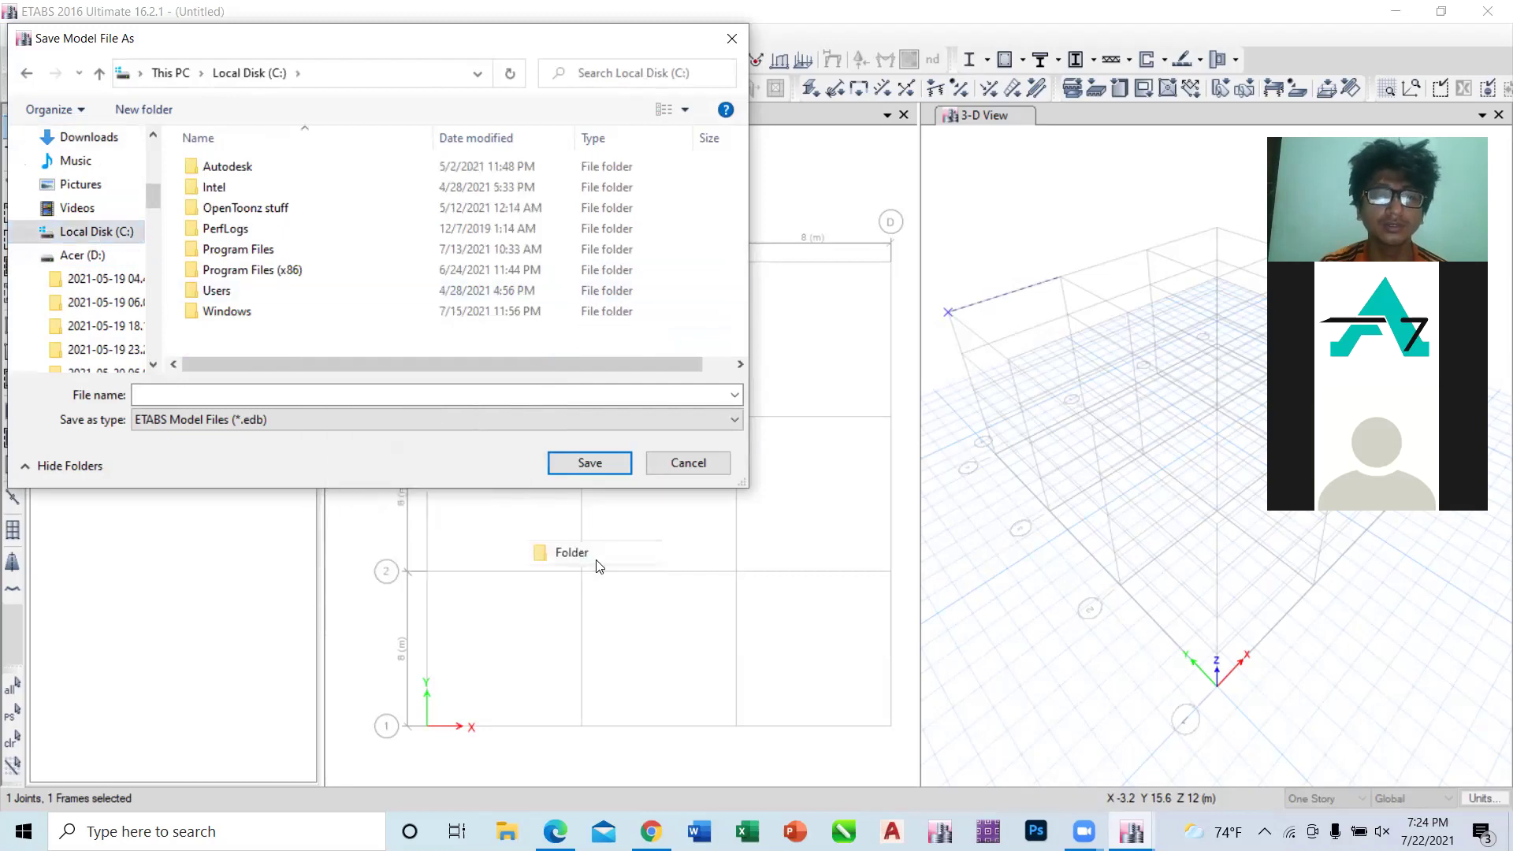
{"action": "type", "text": "etabs"}
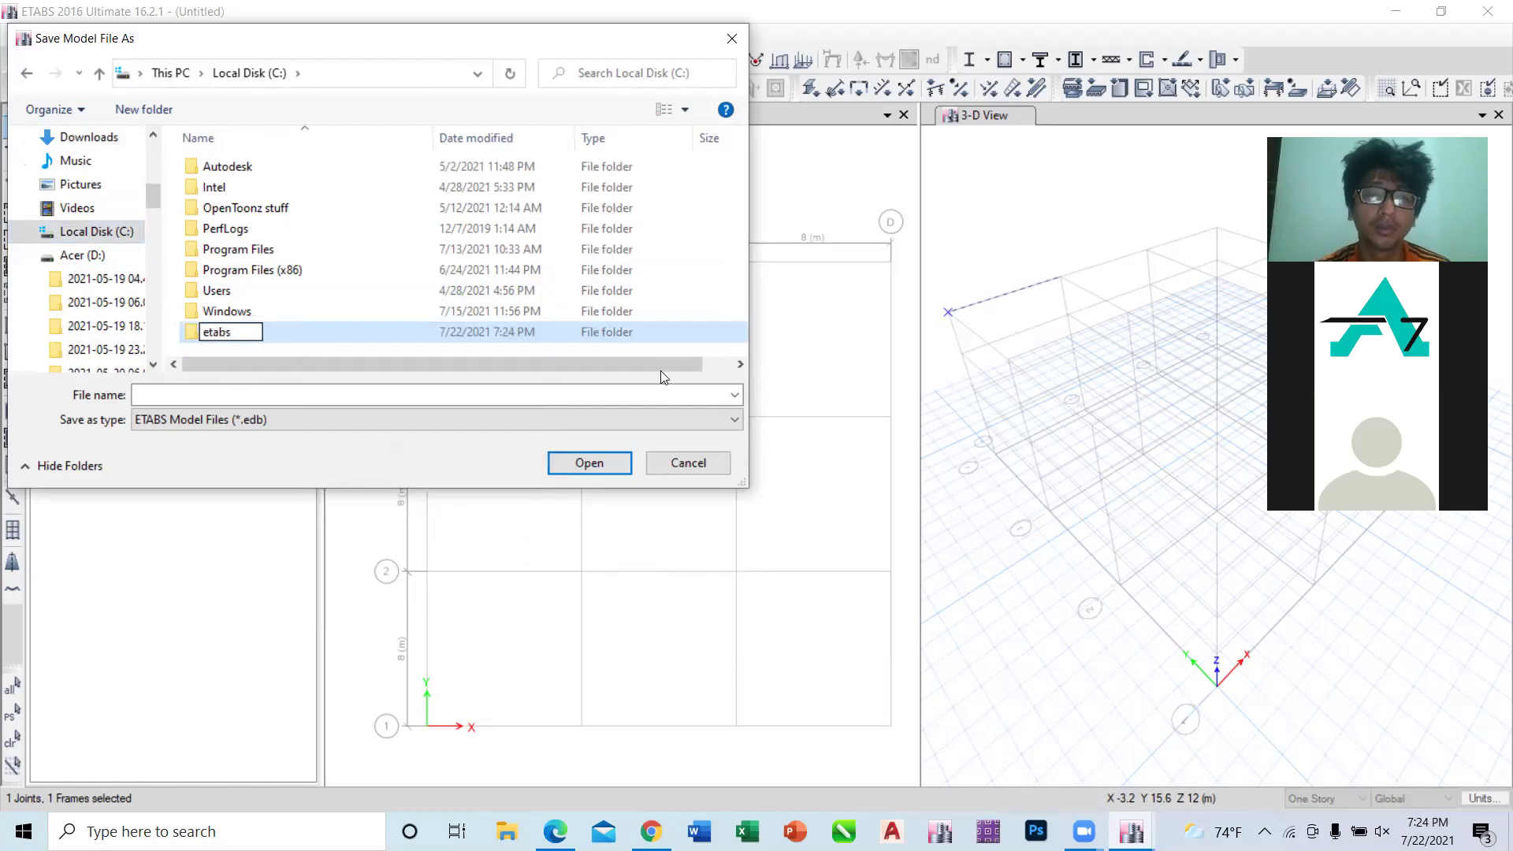
Step: Save the model in the new etabs folder under the file name IS MODEL
{"action": "double_click", "coordinate": [628, 336]}
{"action": "left_click", "coordinate": [346, 392]}
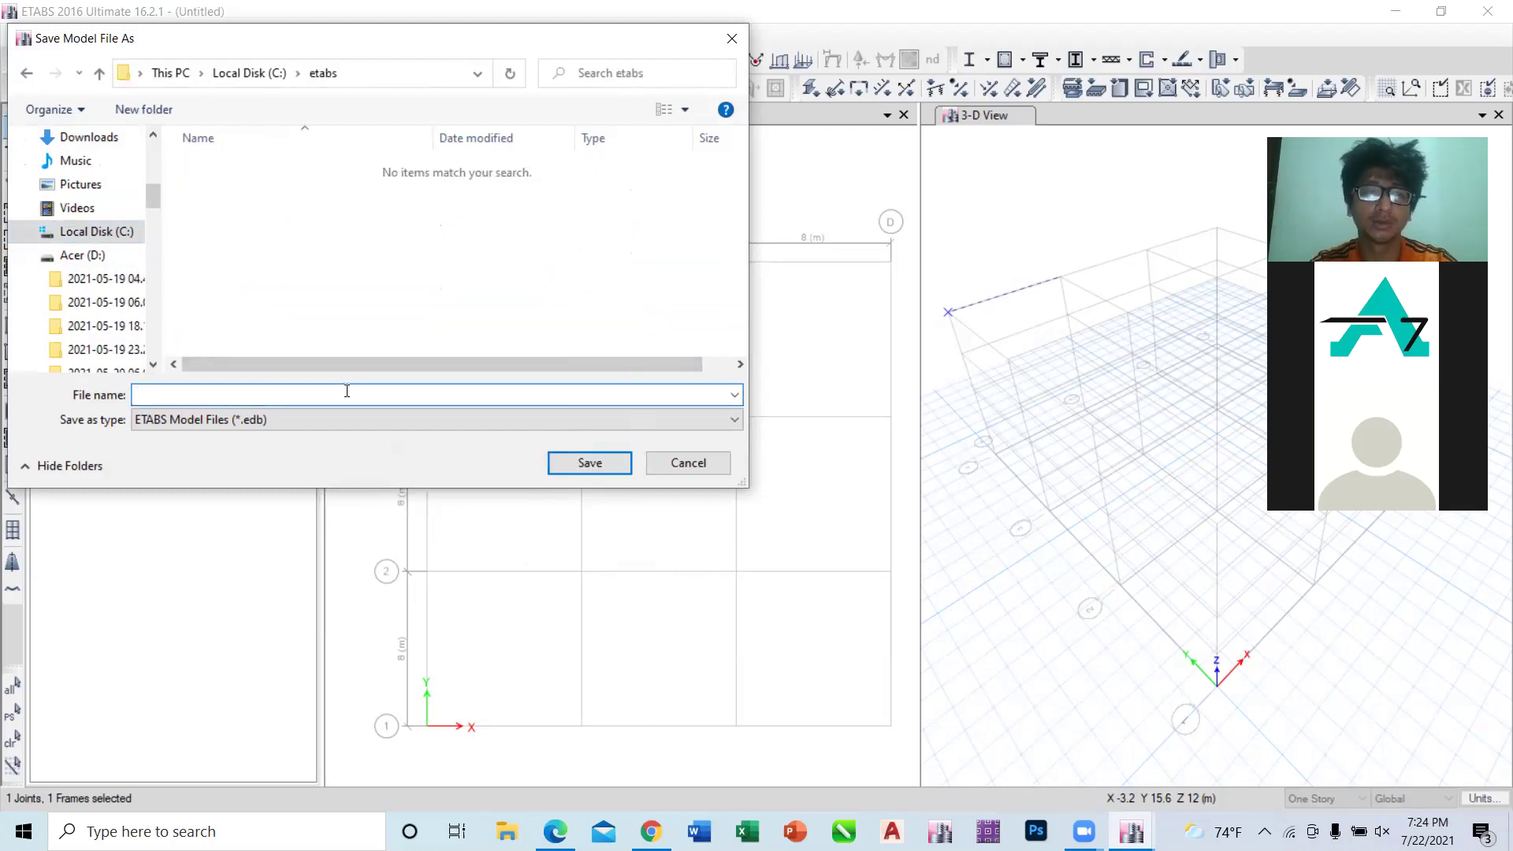
{"action": "type", "text": "IS MODEL"}
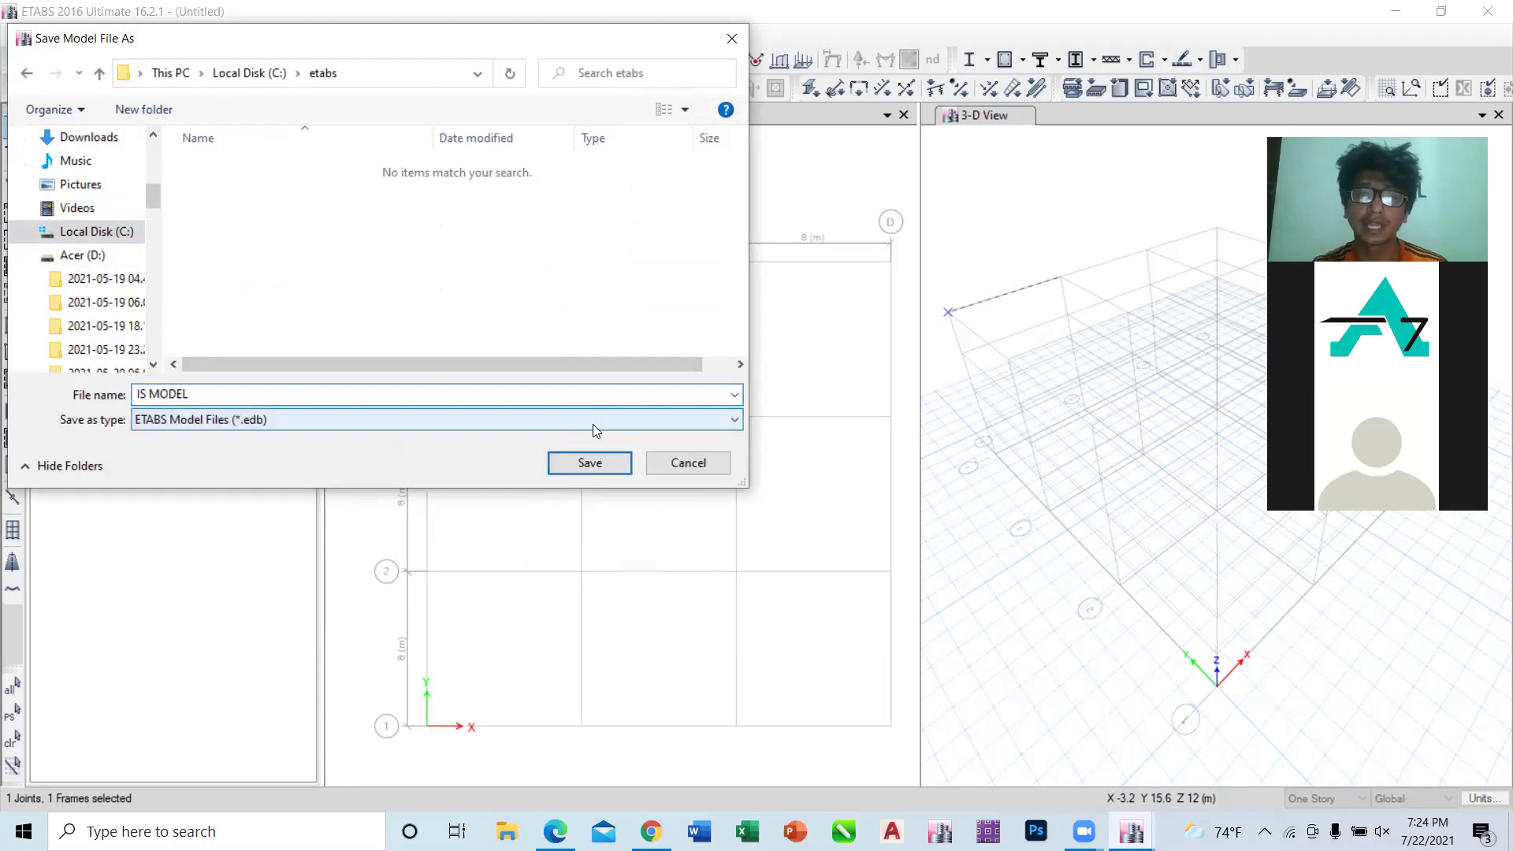
{"action": "left_click", "coordinate": [605, 467]}
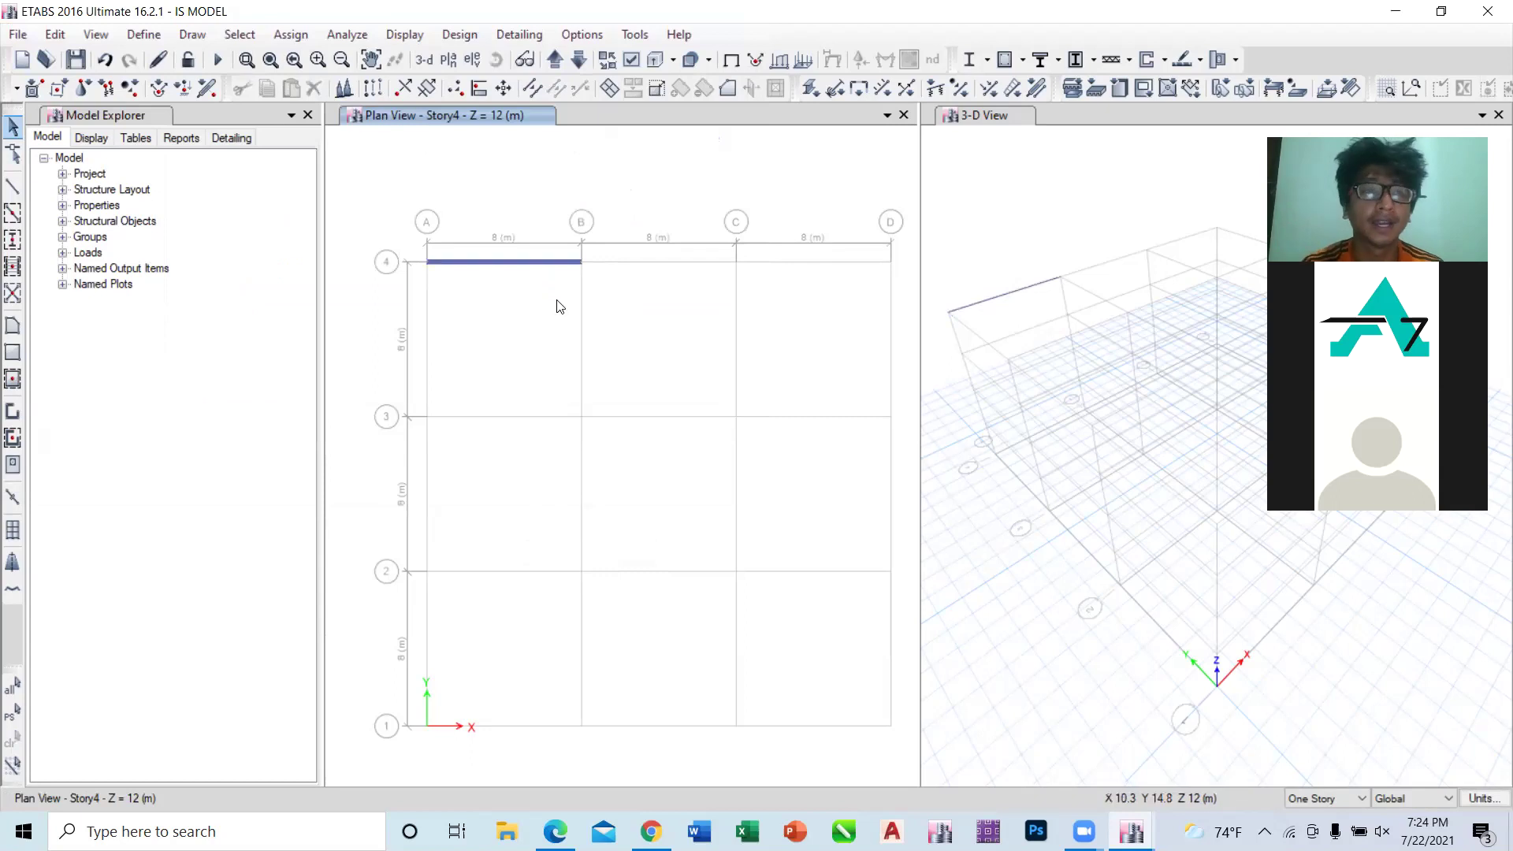
Step: Review the IS1893 2002 lateral load settings of the ey seismic load pattern, including direction, site type and time period, and dismiss them
{"action": "left_click", "coordinate": [137, 35]}
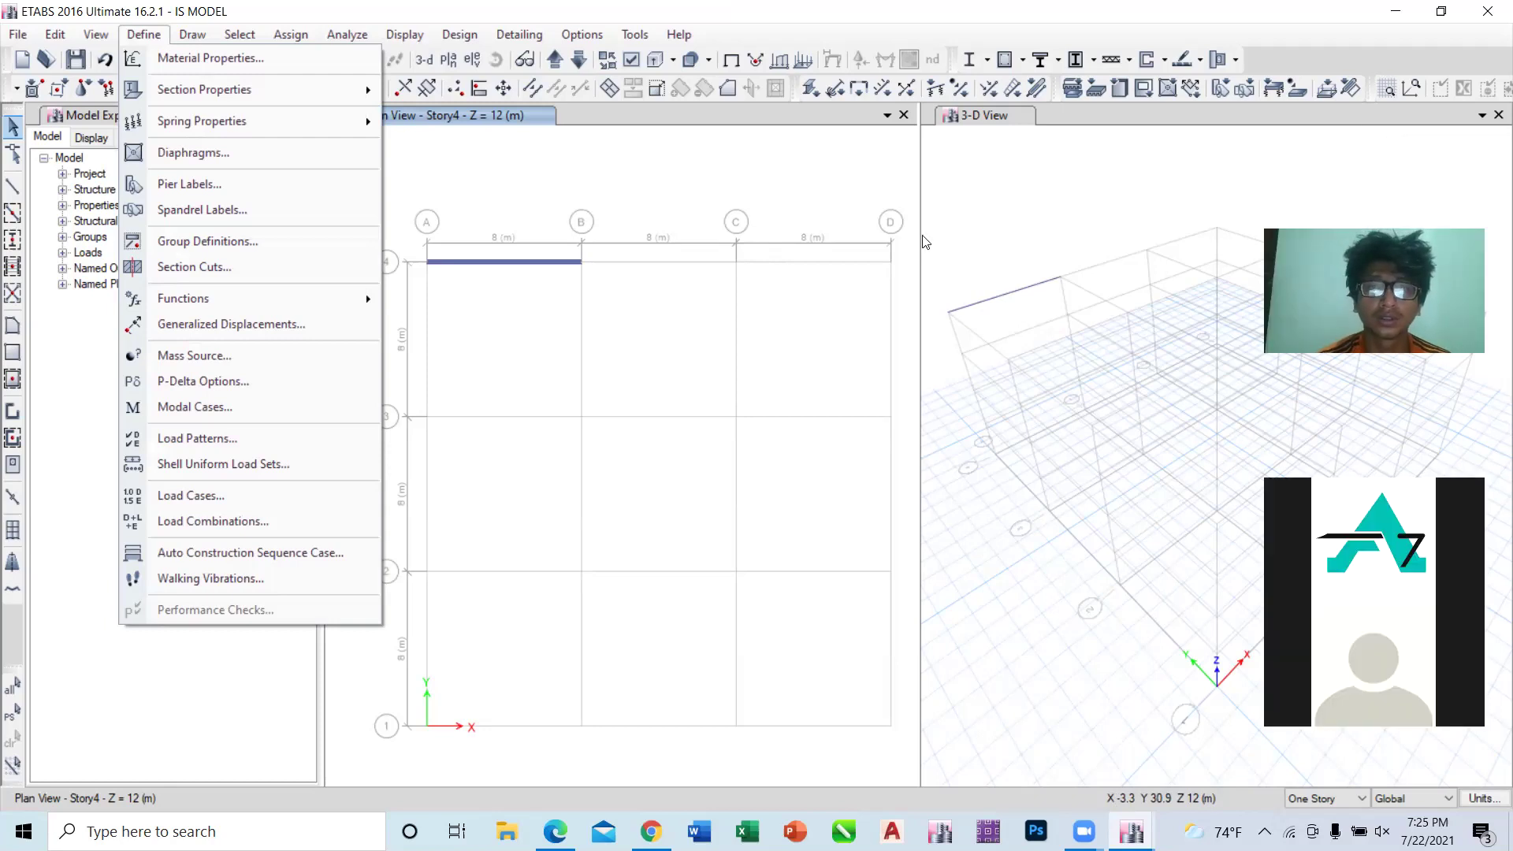
{"action": "left_click", "coordinate": [465, 117]}
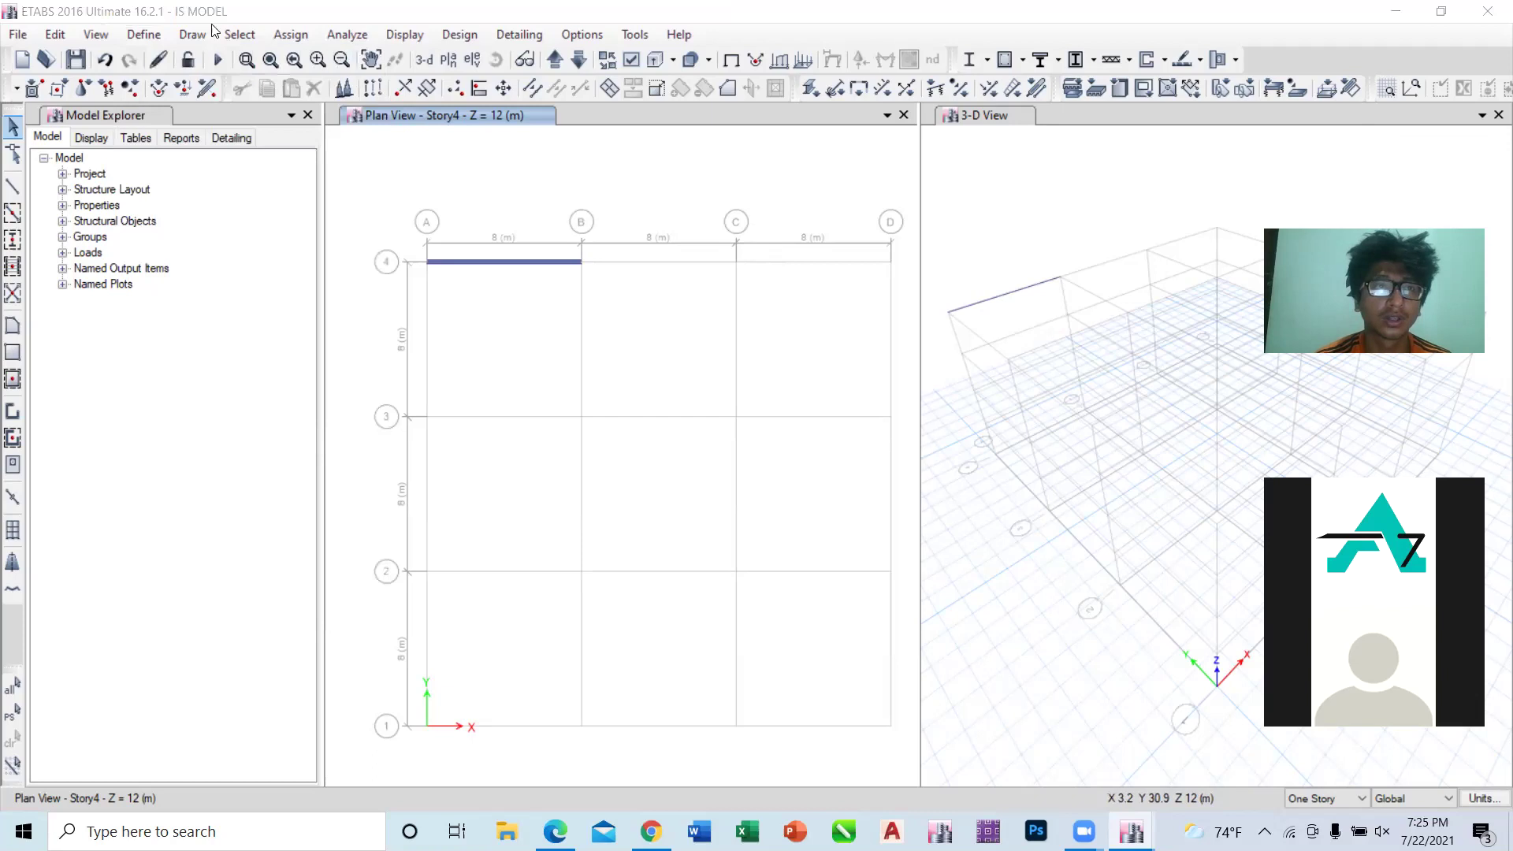
{"action": "left_click", "coordinate": [159, 37]}
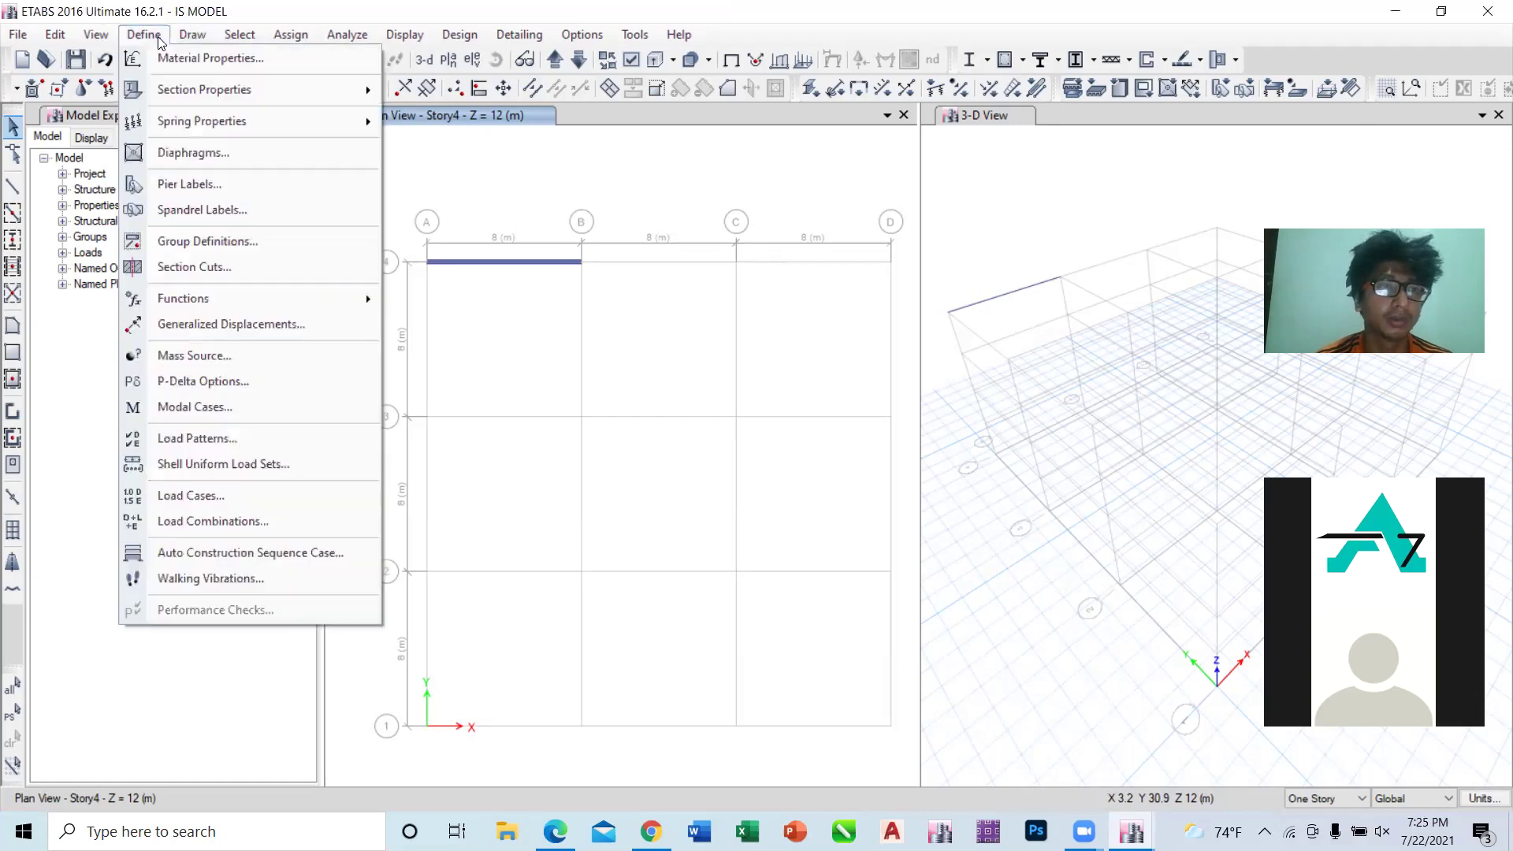
{"action": "left_click", "coordinate": [260, 435]}
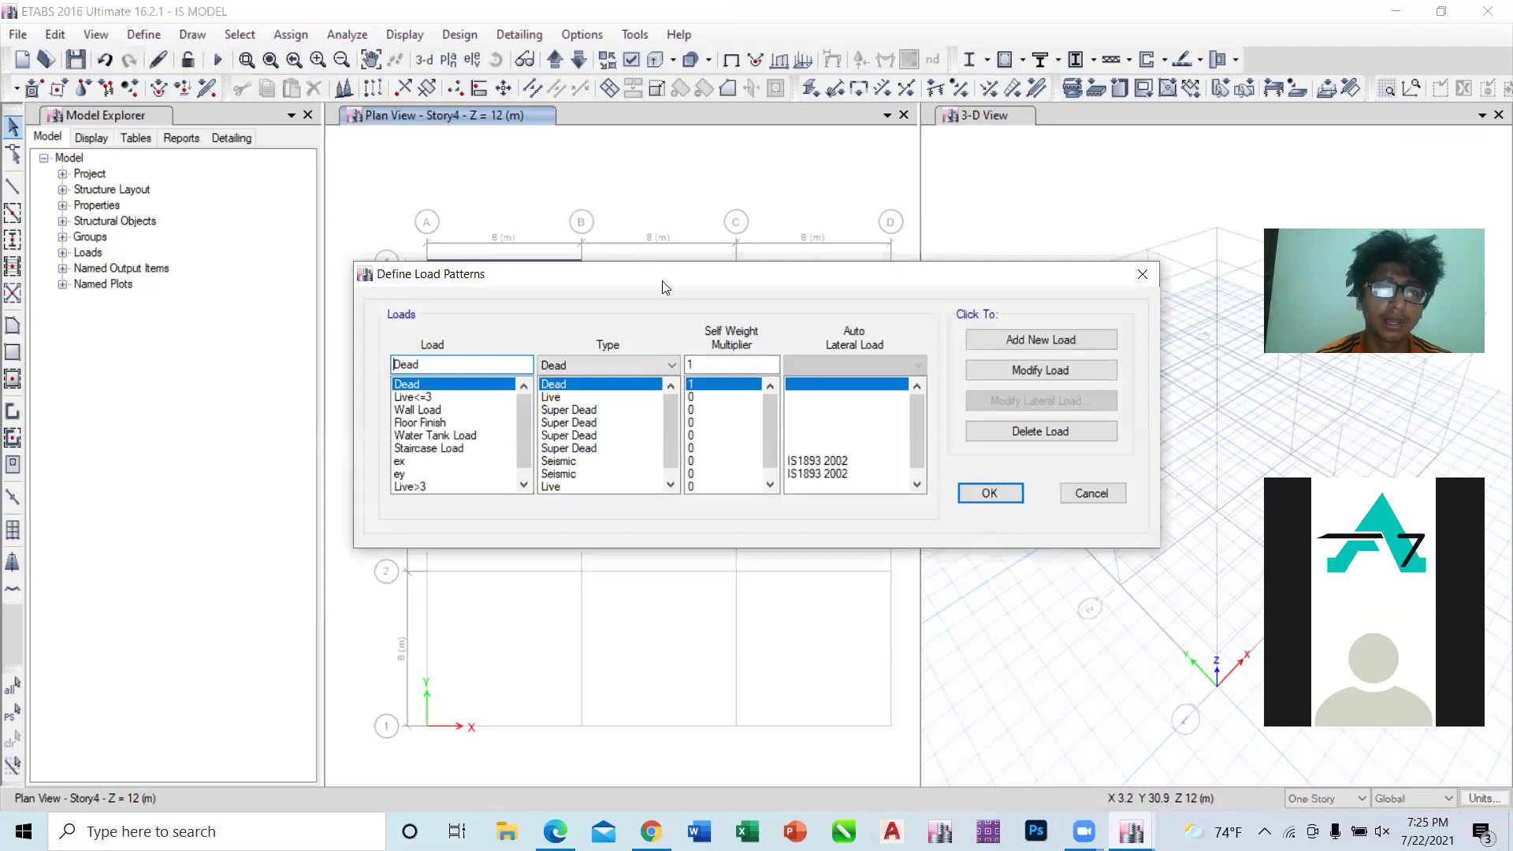
{"action": "left_click", "coordinate": [452, 474]}
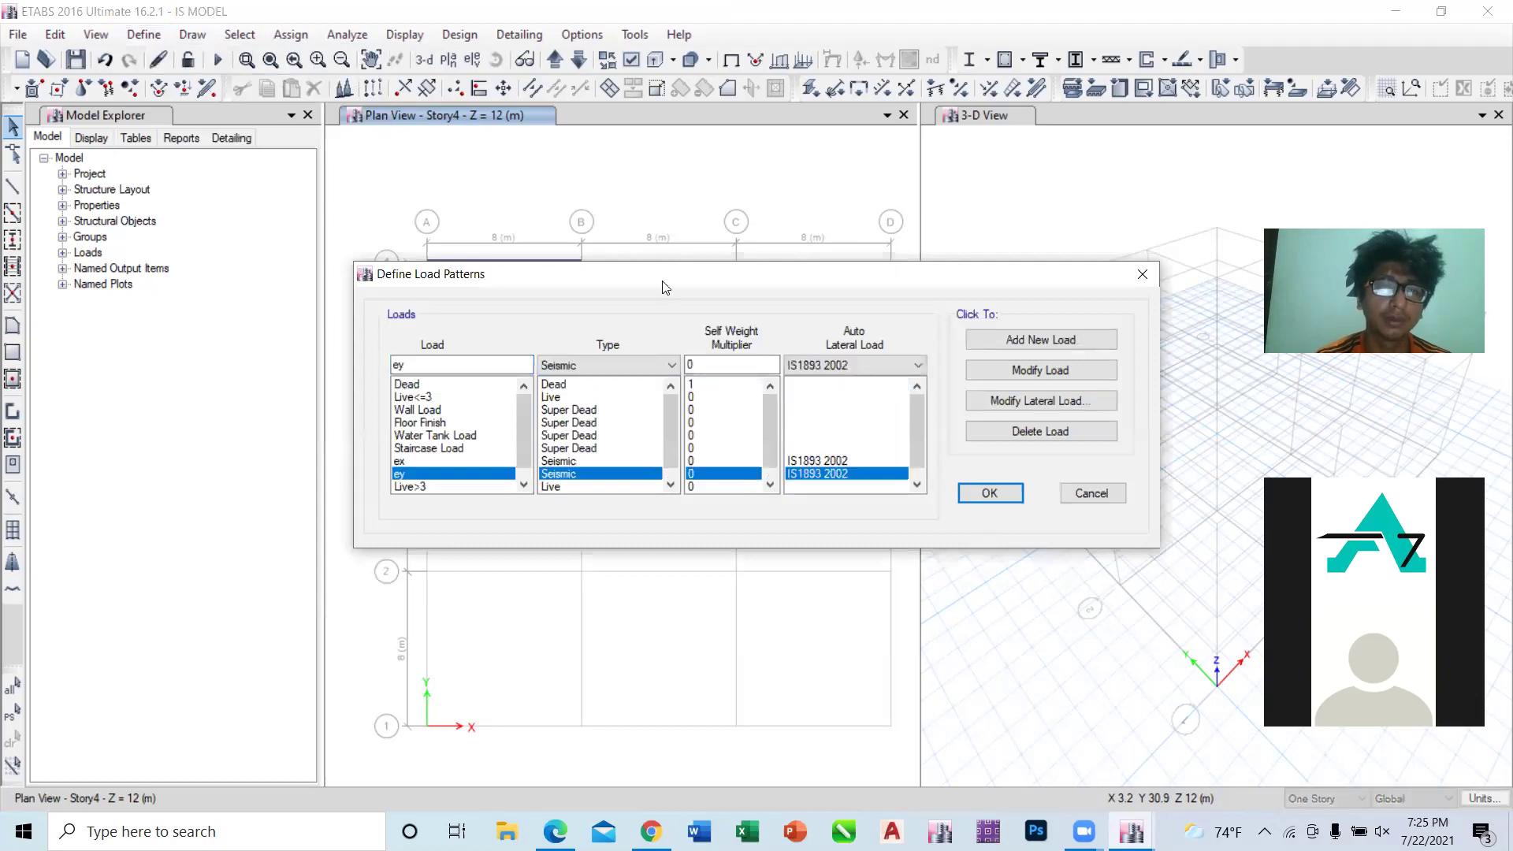
{"action": "left_click_drag", "start_coordinate": [710, 274], "coordinate": [468, 239]}
{"action": "left_click", "coordinate": [790, 367]}
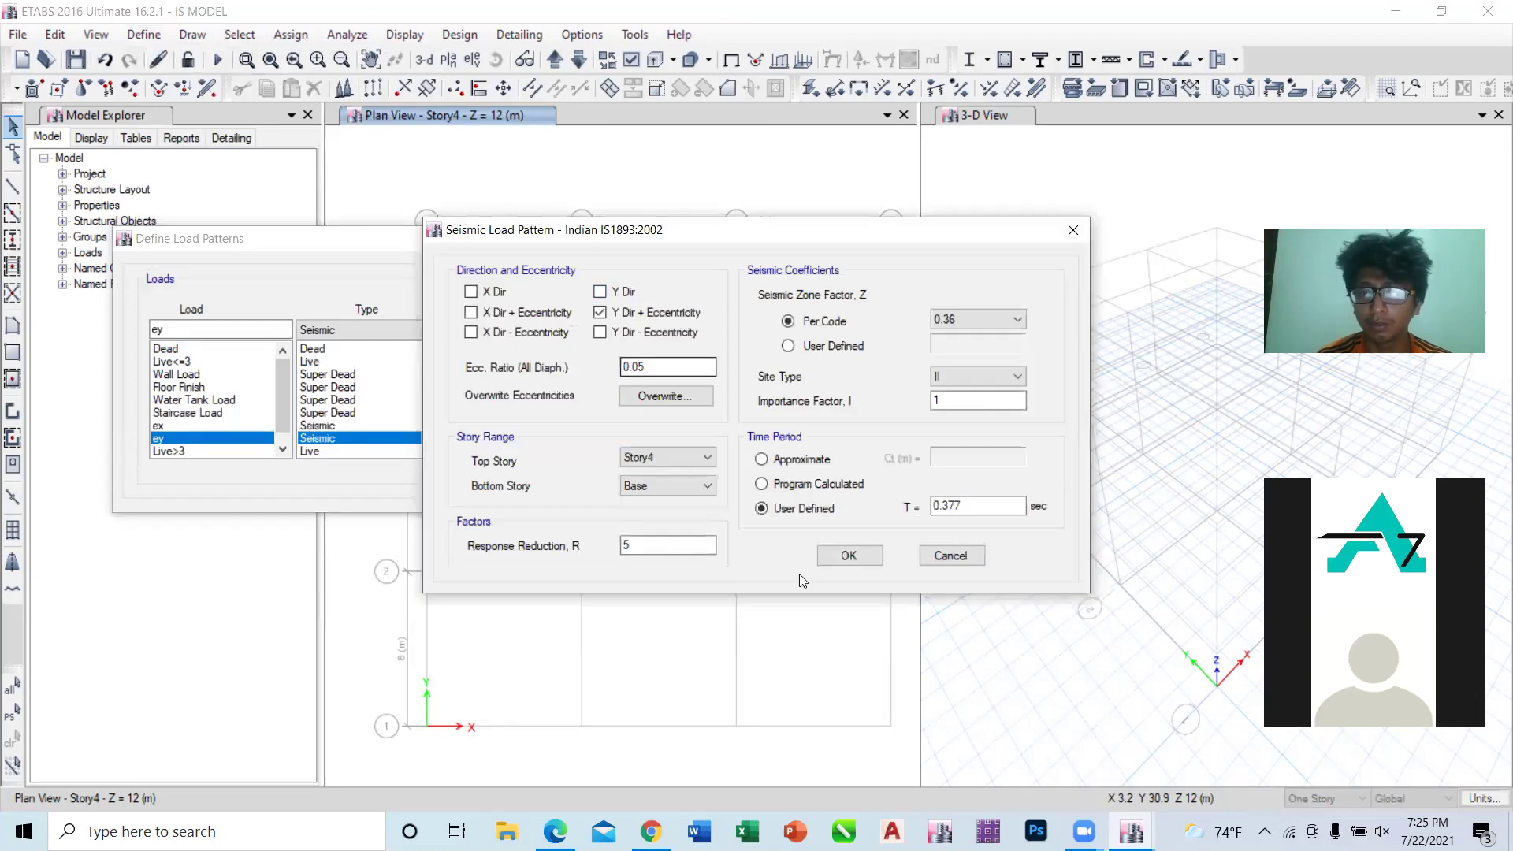
{"action": "left_click_drag", "start_coordinate": [895, 232], "coordinate": [688, 236]}
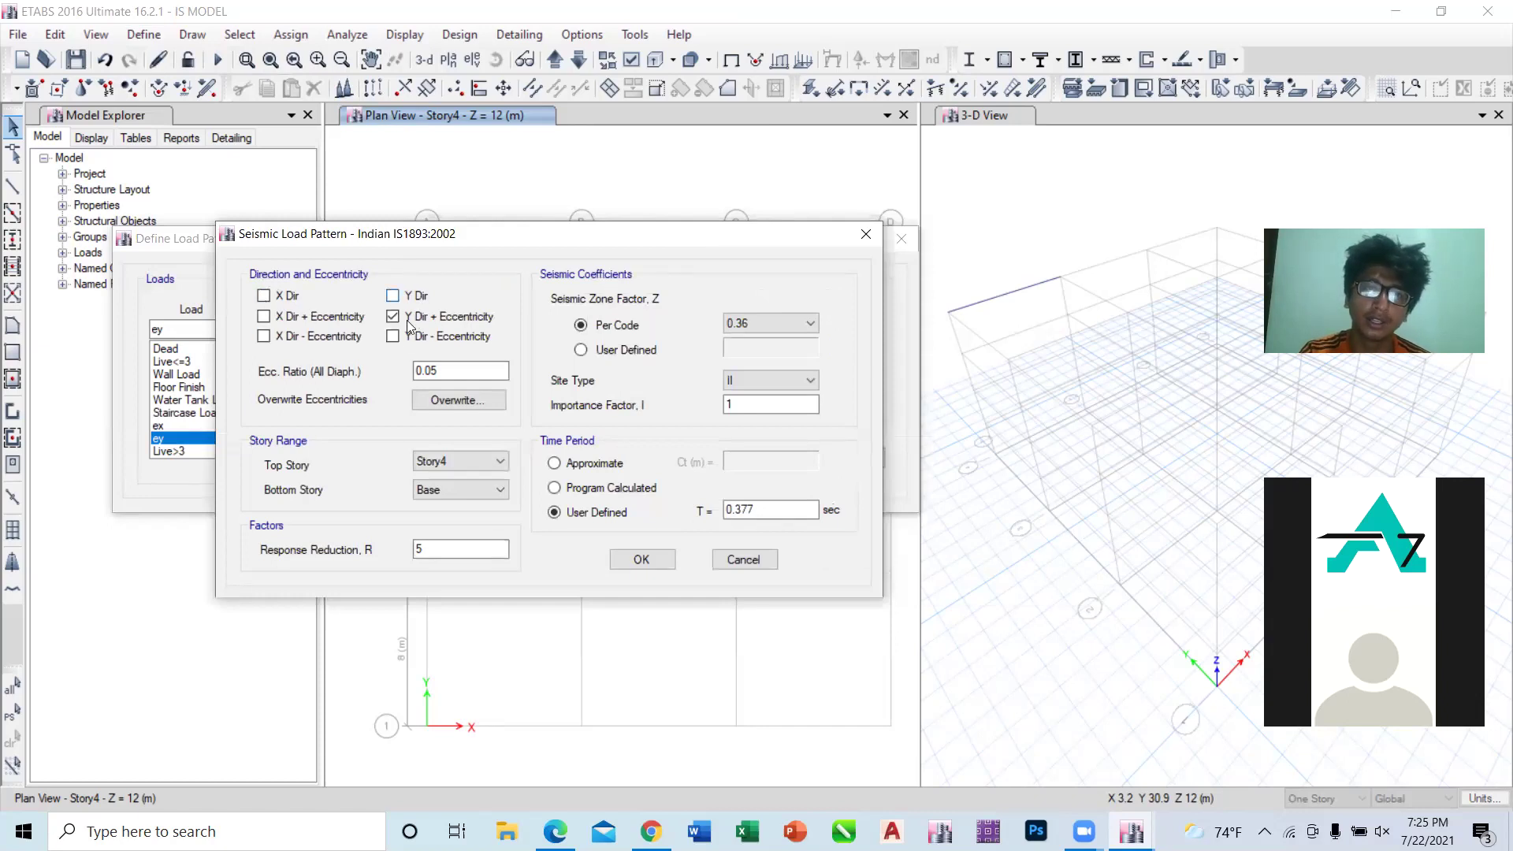
{"action": "type", "text": "5"}
{"action": "left_click", "coordinate": [770, 380]}
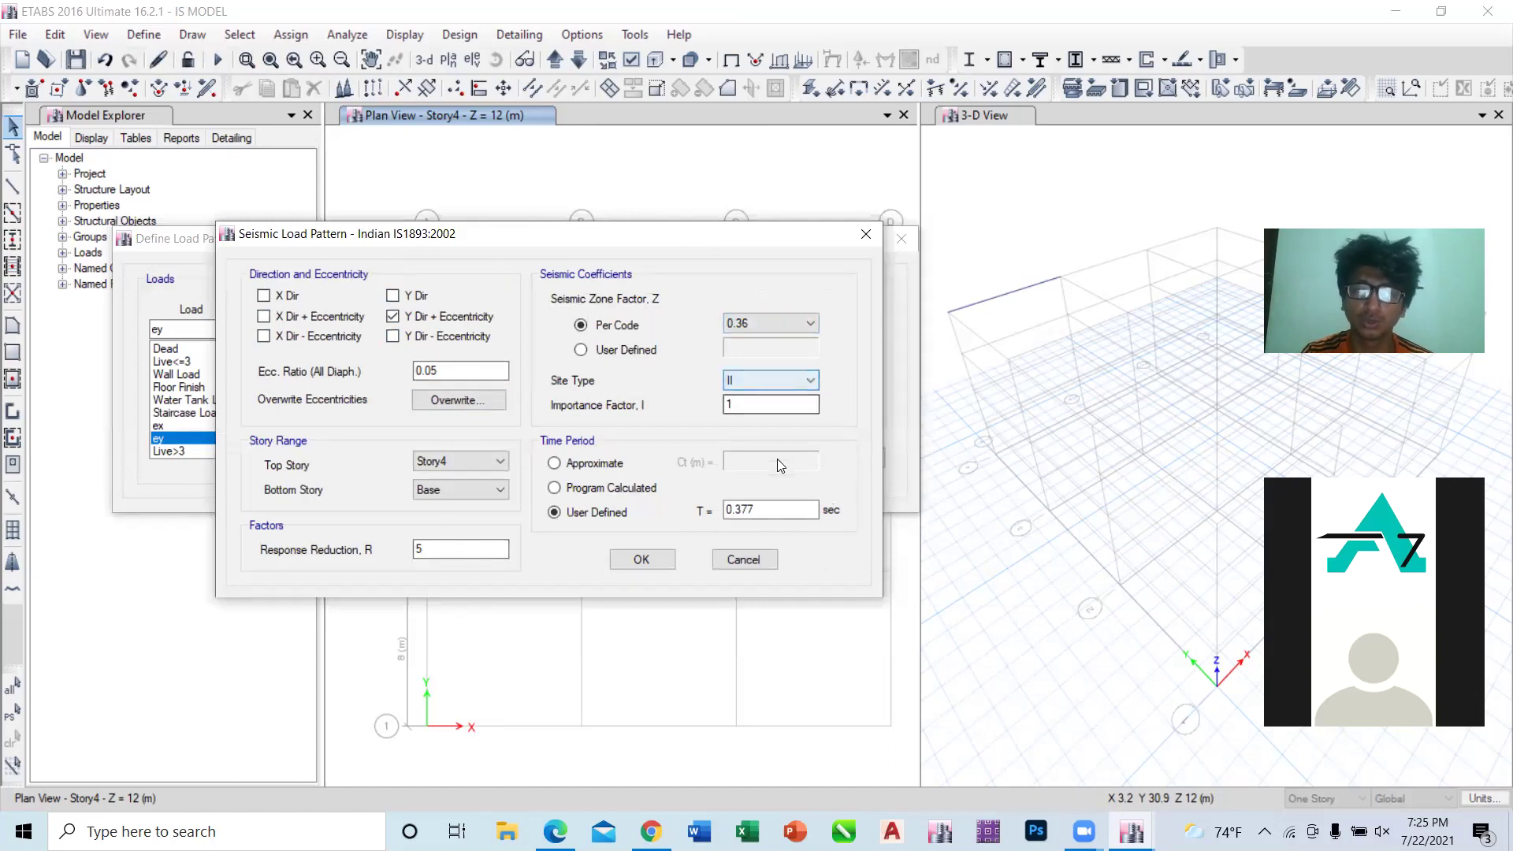
{"action": "left_click", "coordinate": [866, 234]}
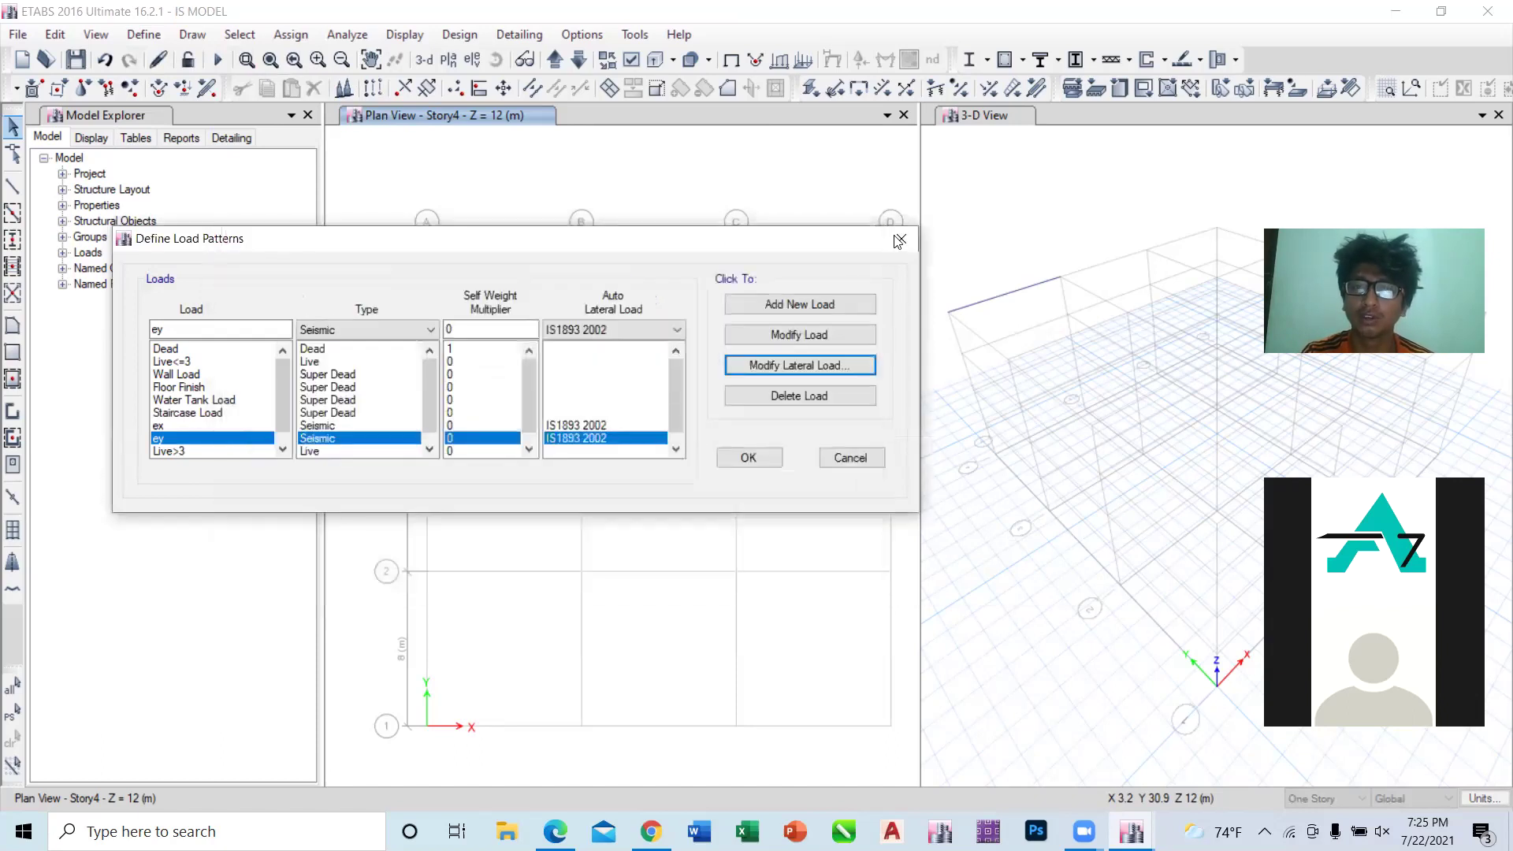